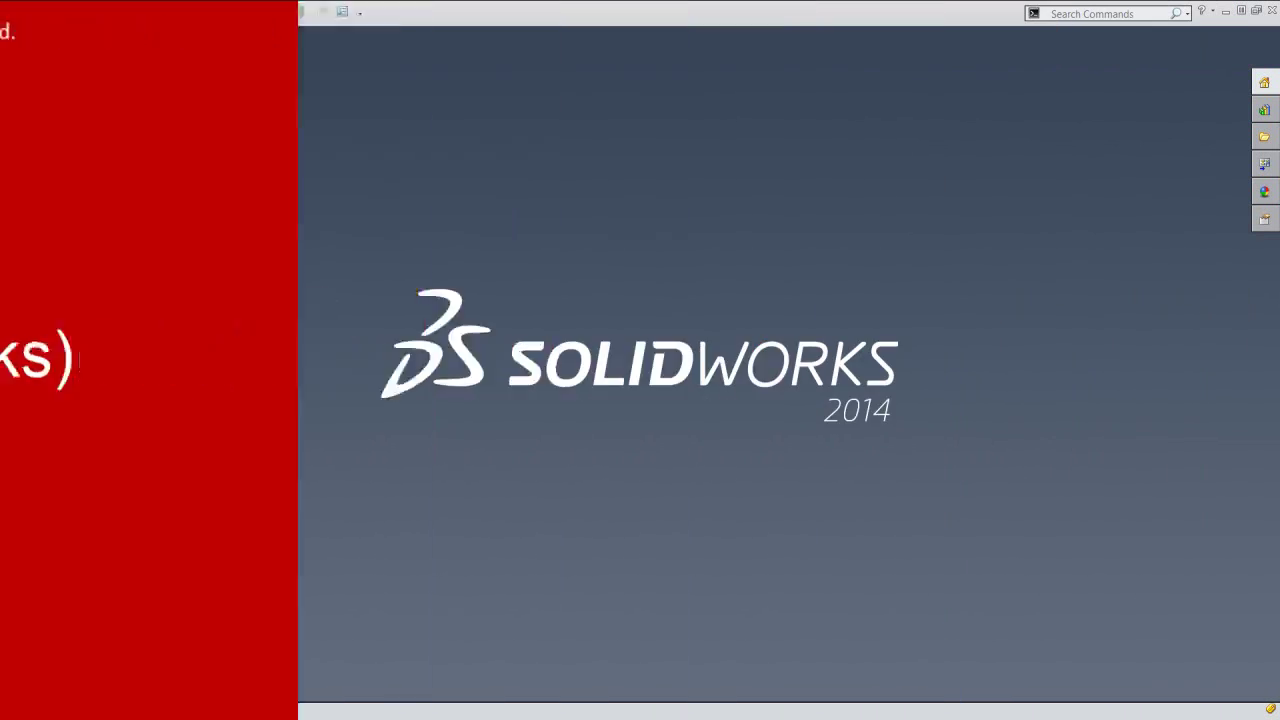
Create a new part document from the Plastic Part (IPS) template
click(621, 369)
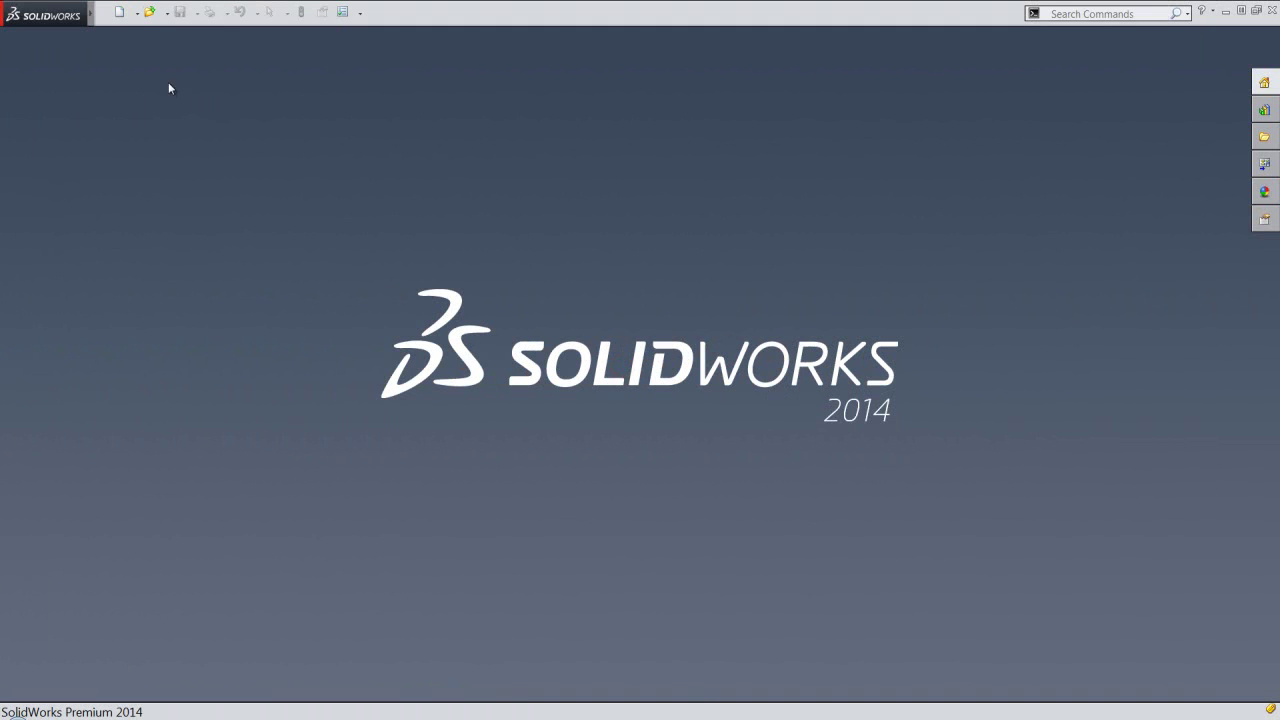
click(118, 14)
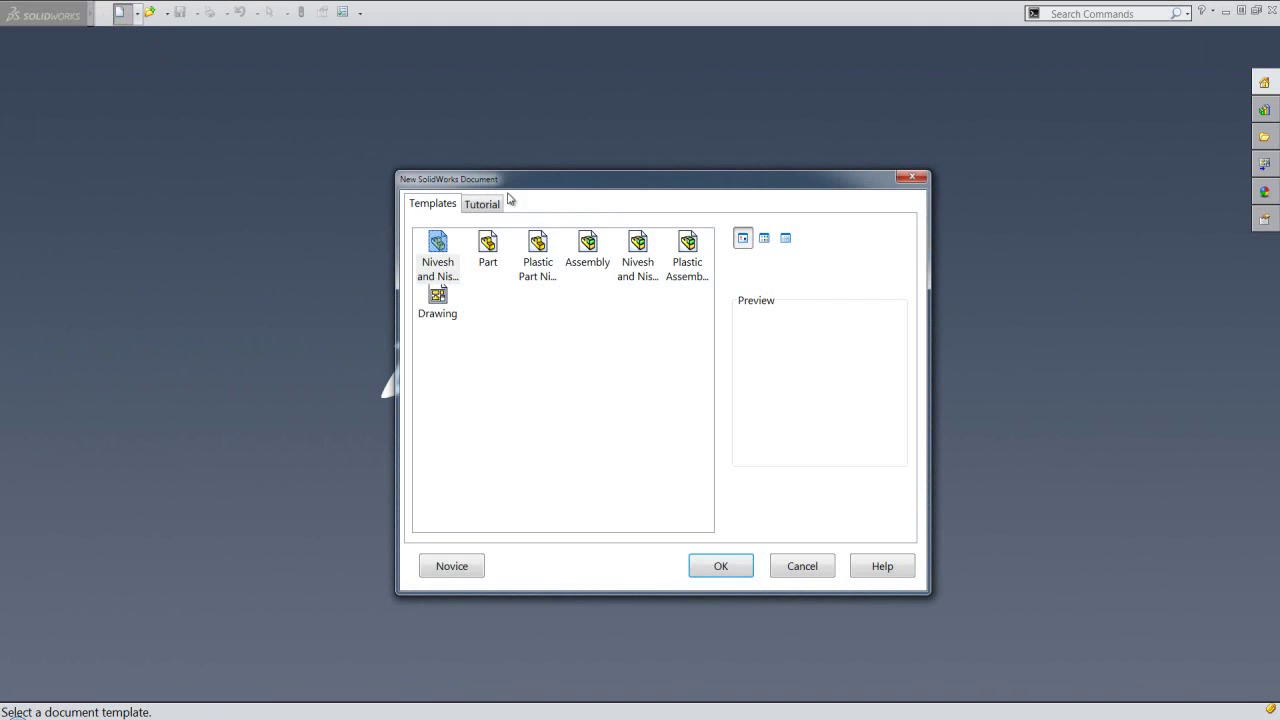
click(547, 260)
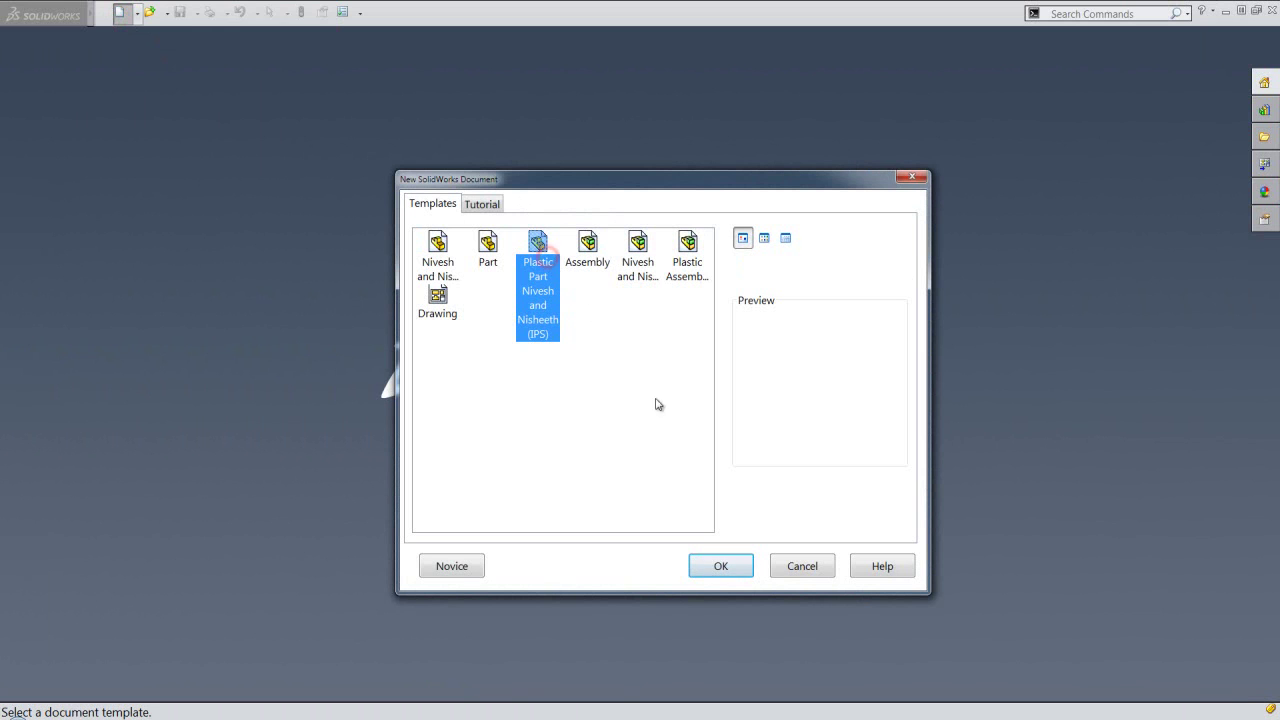
click(721, 566)
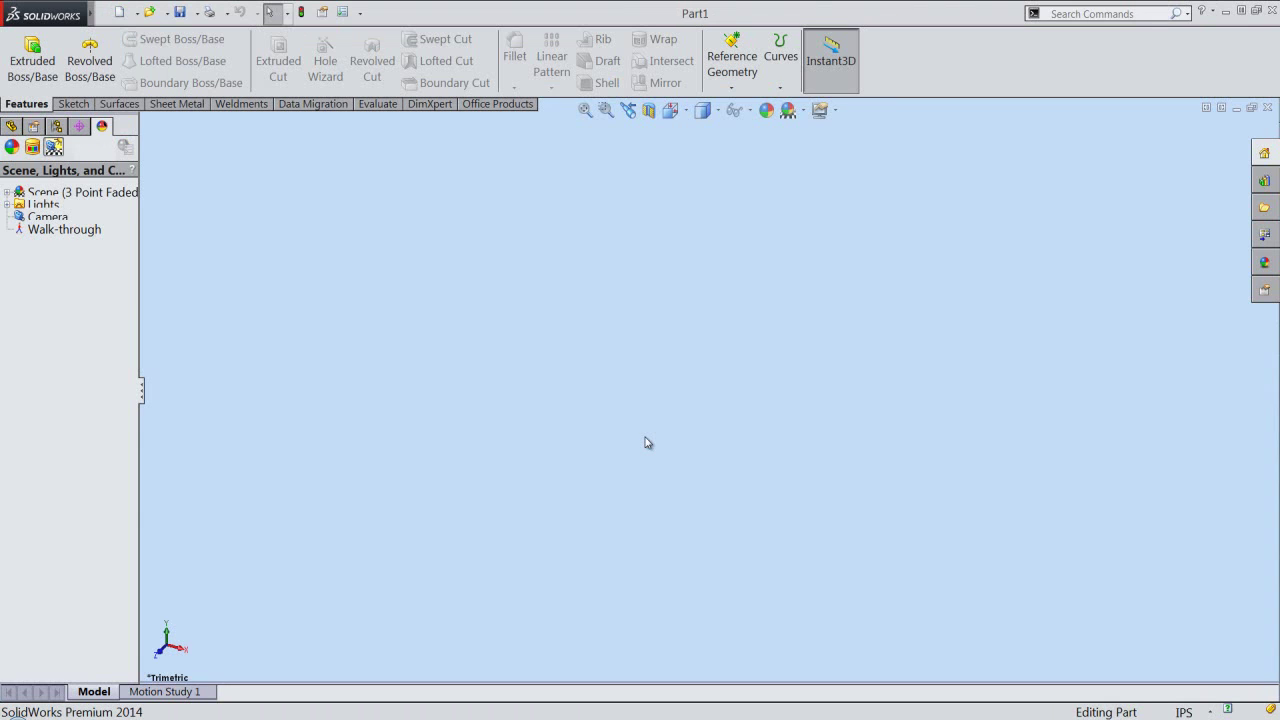
click(645, 437)
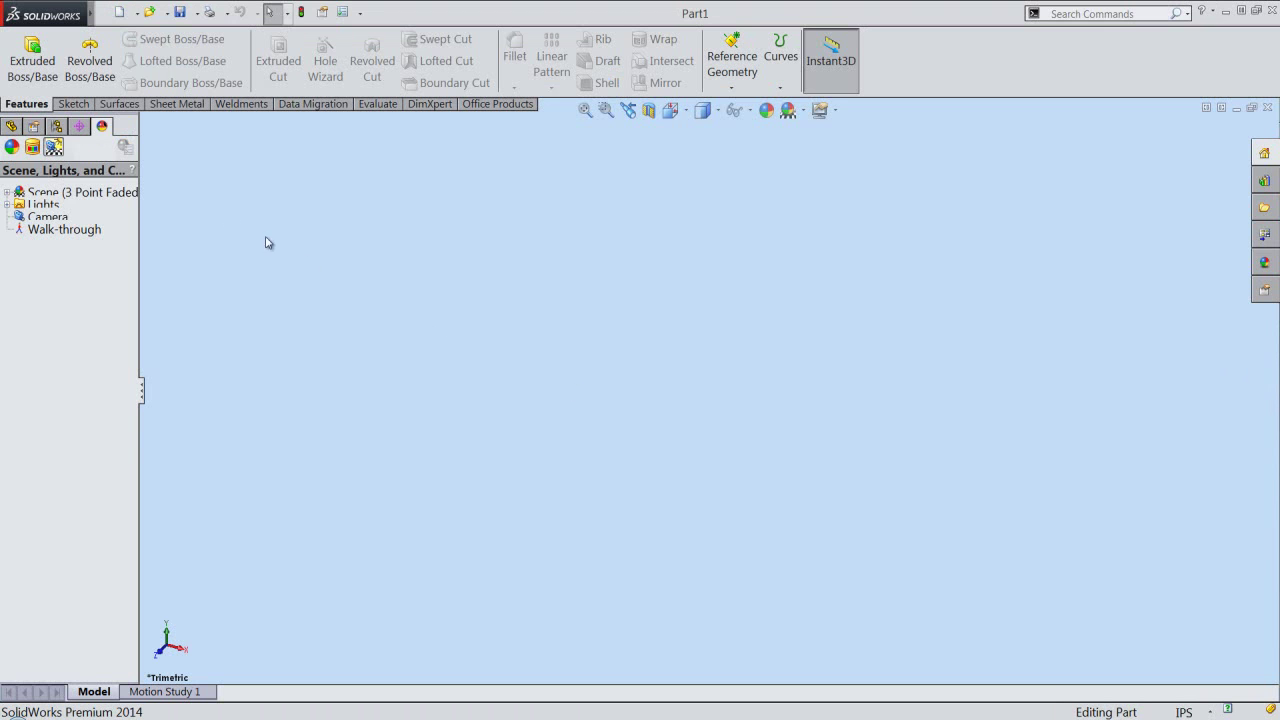
Start a new sketch on the Right Plane
click(10, 127)
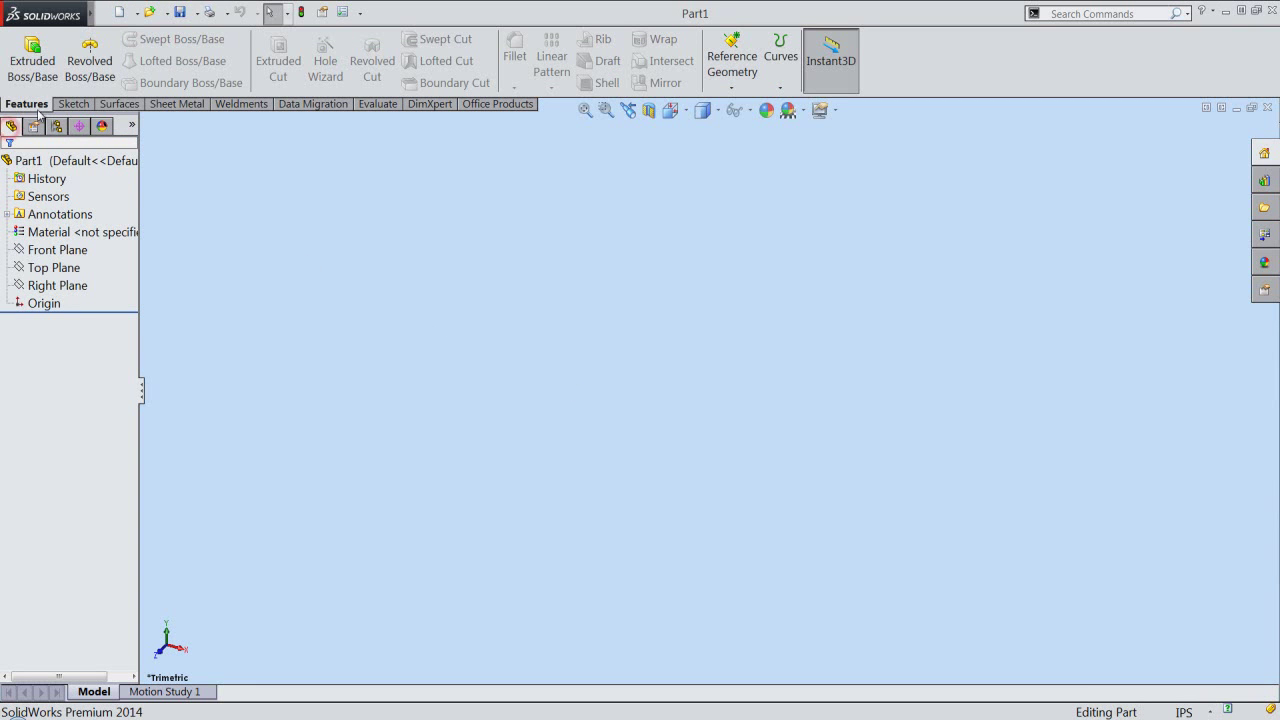
click(72, 104)
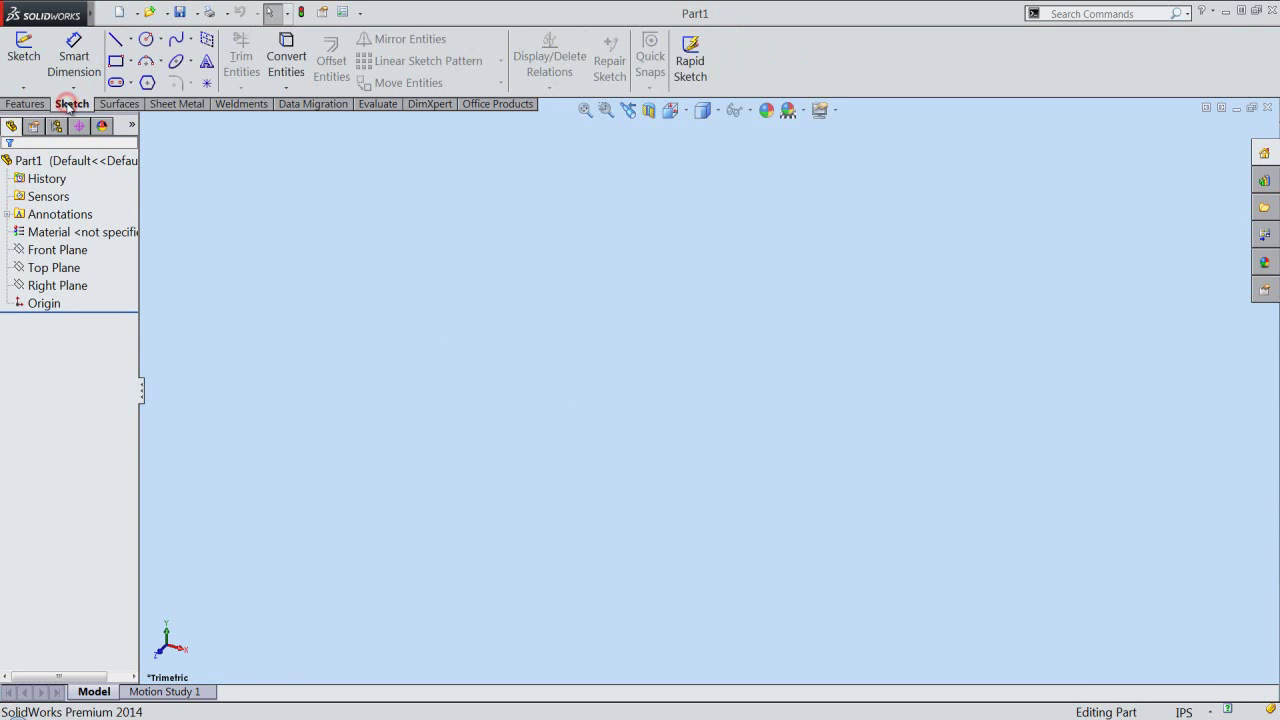
click(23, 50)
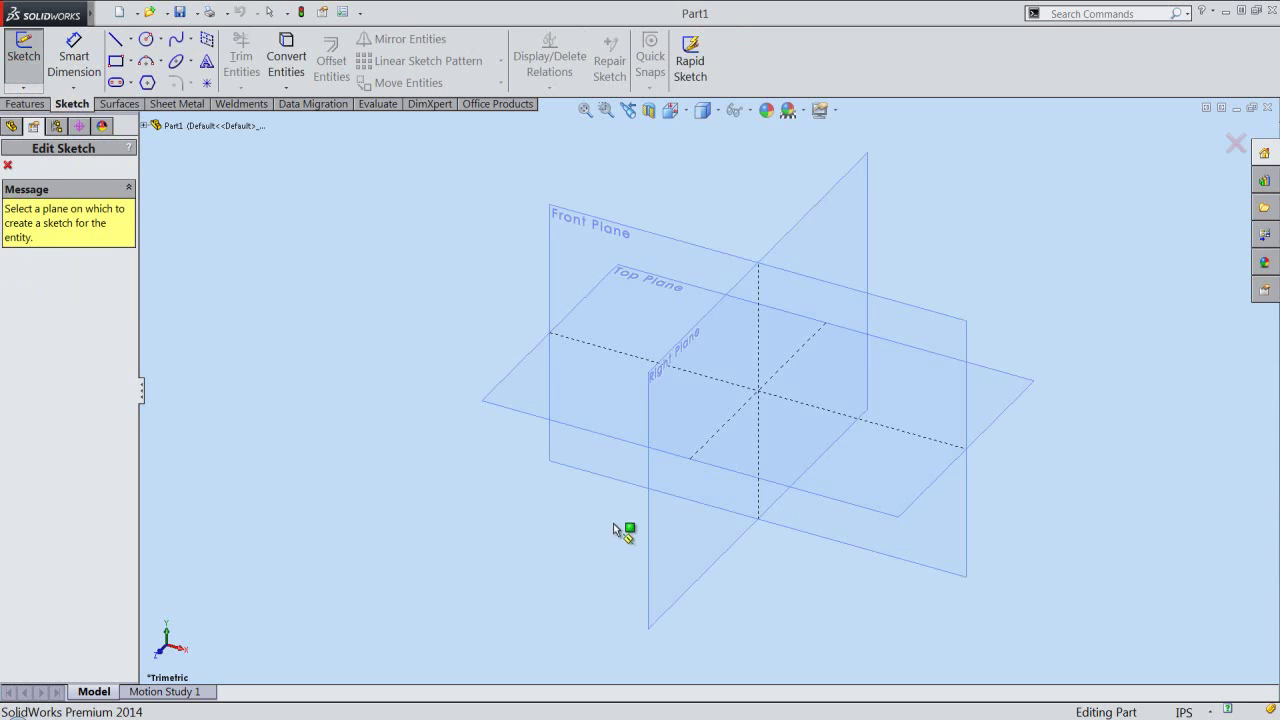
click(647, 530)
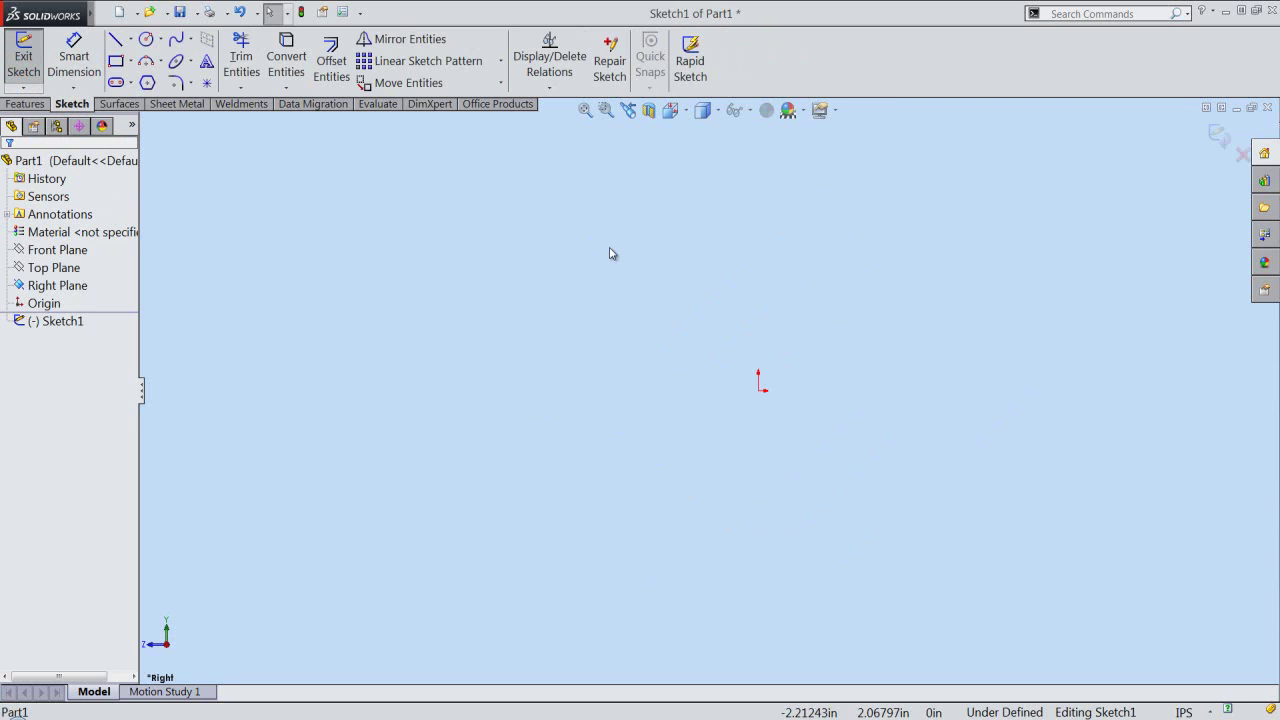
click(634, 289)
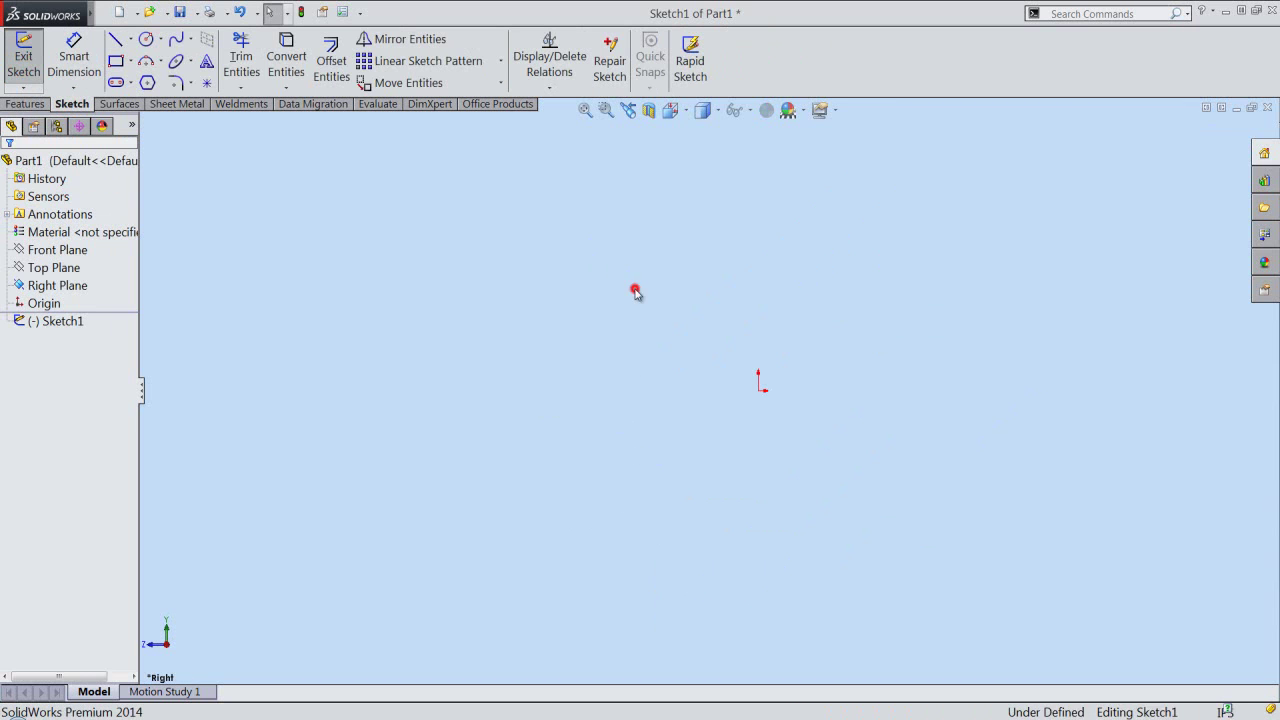
Add infinite vertical and horizontal centerlines through the origin
right_click(509, 237)
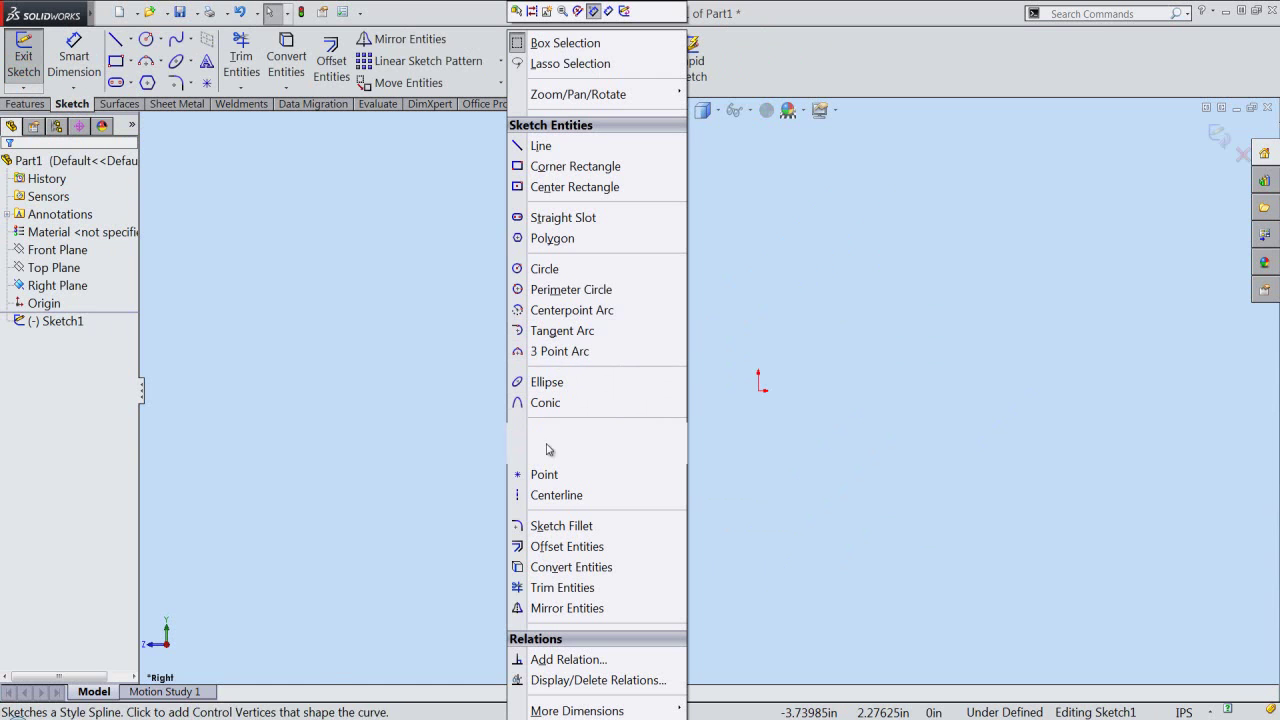
click(552, 495)
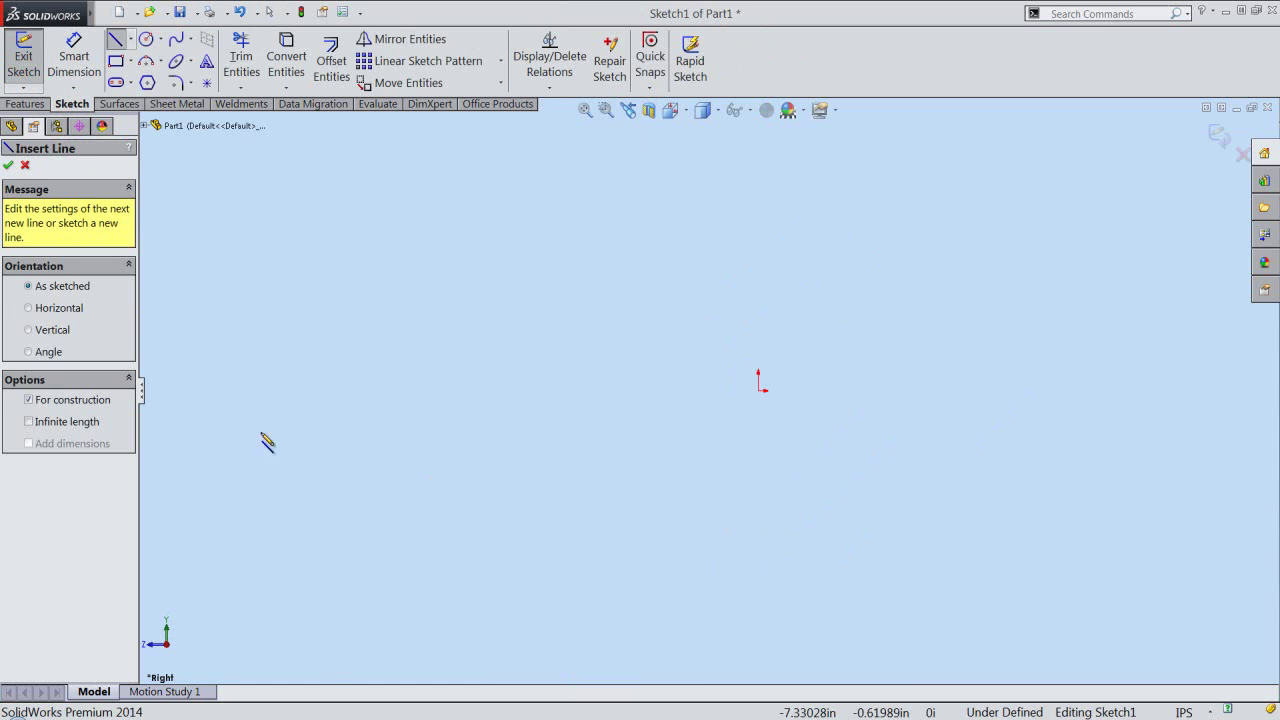
click(30, 330)
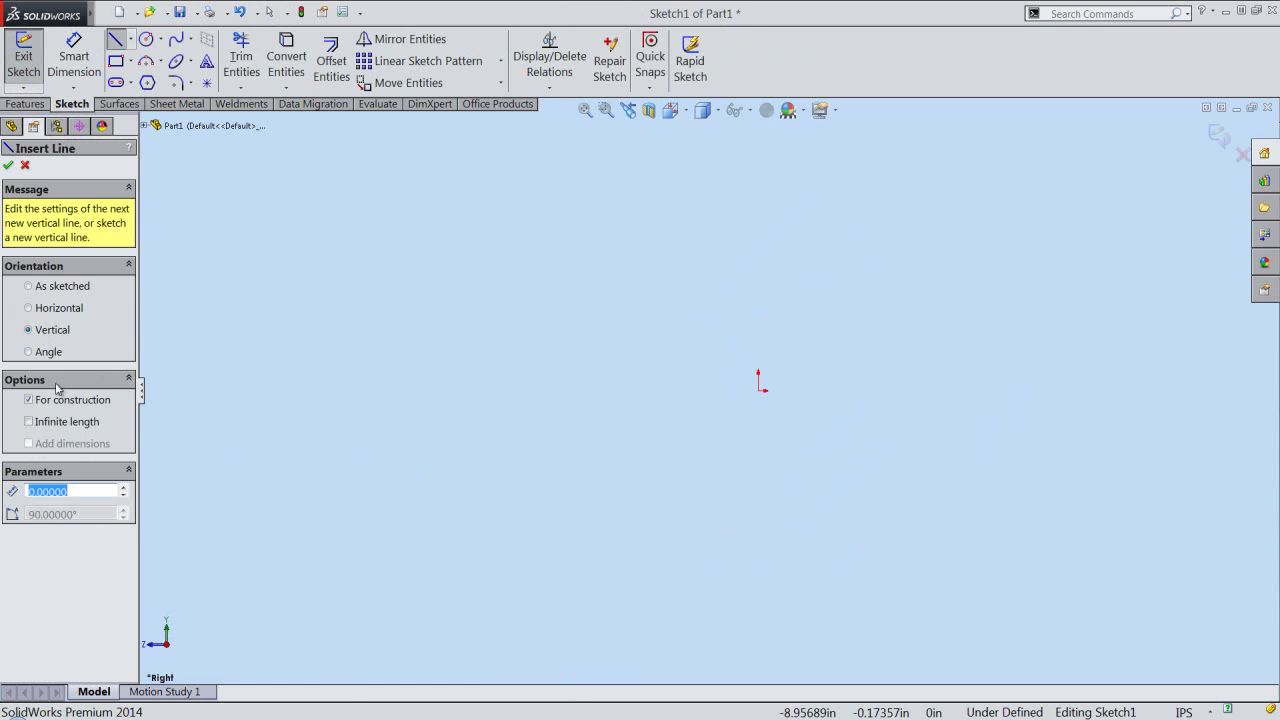
click(67, 423)
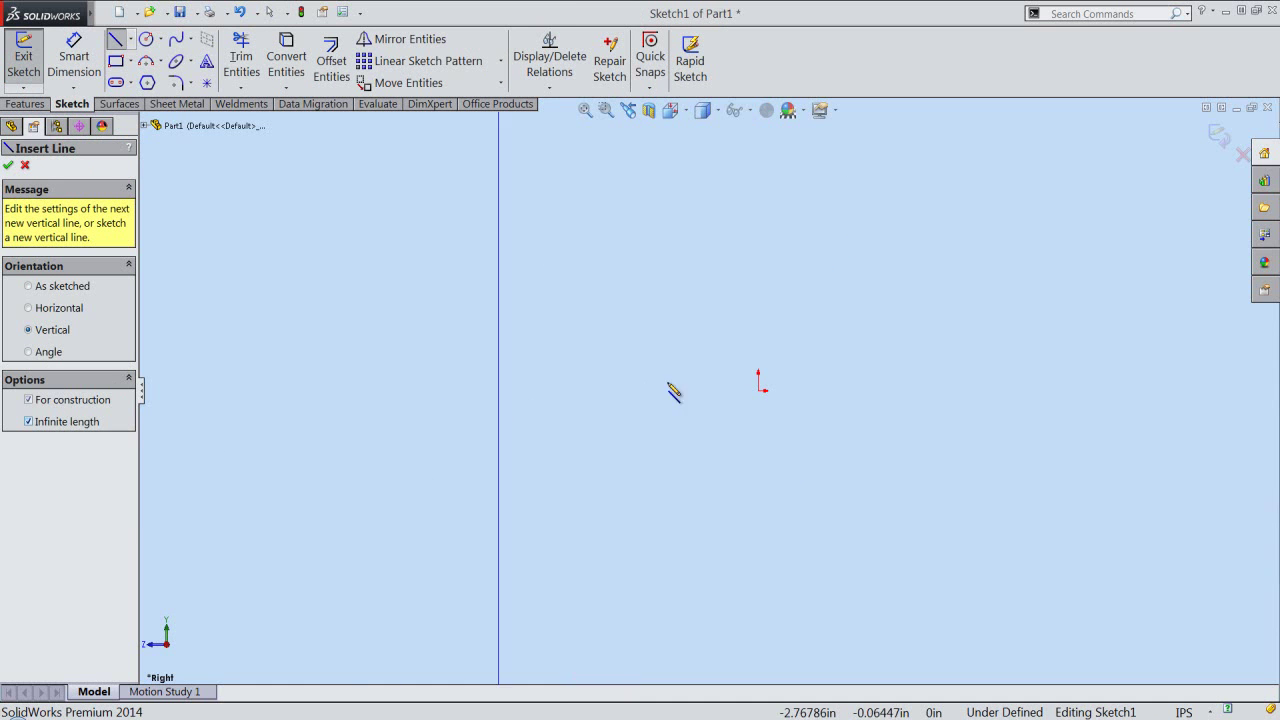
click(759, 390)
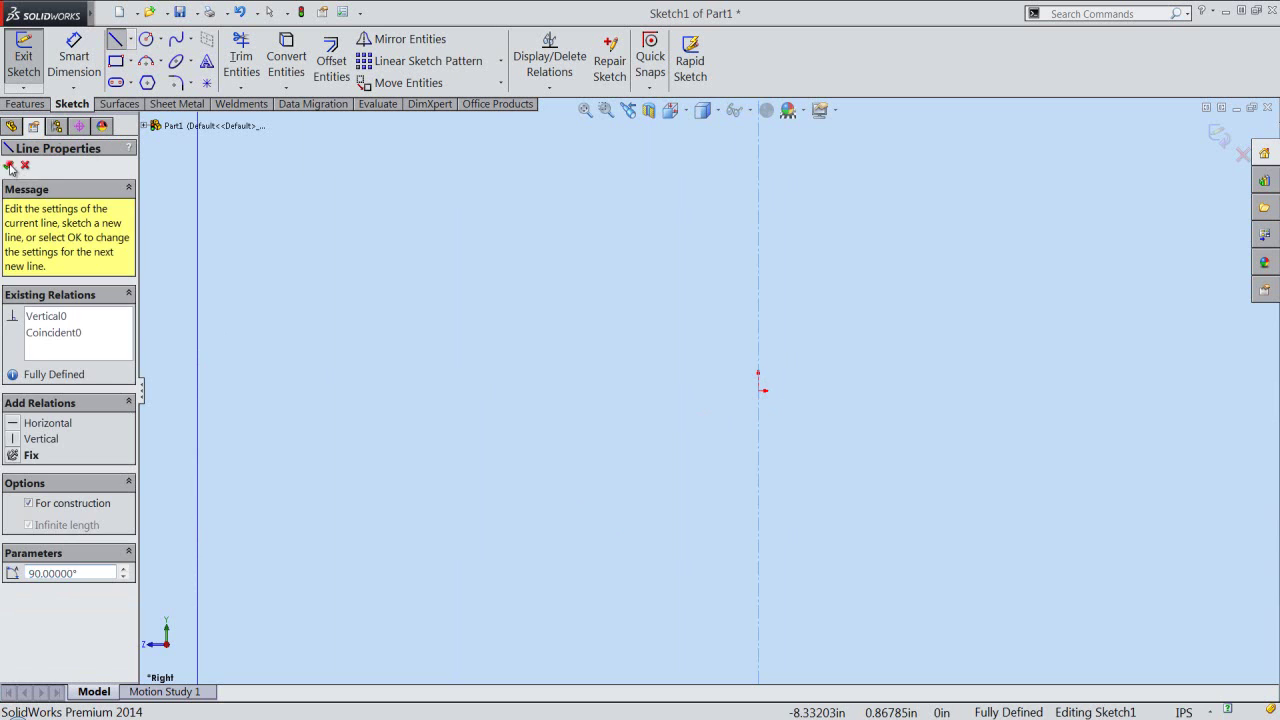
click(9, 166)
click(59, 310)
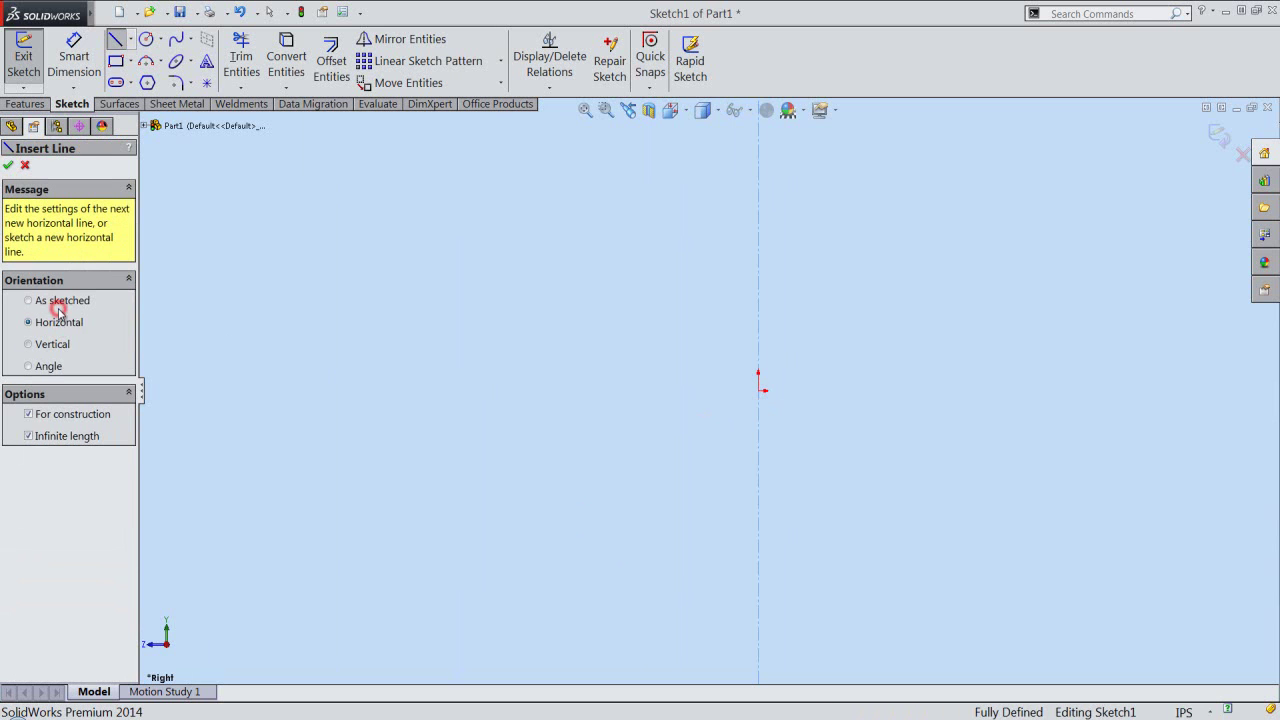
click(758, 390)
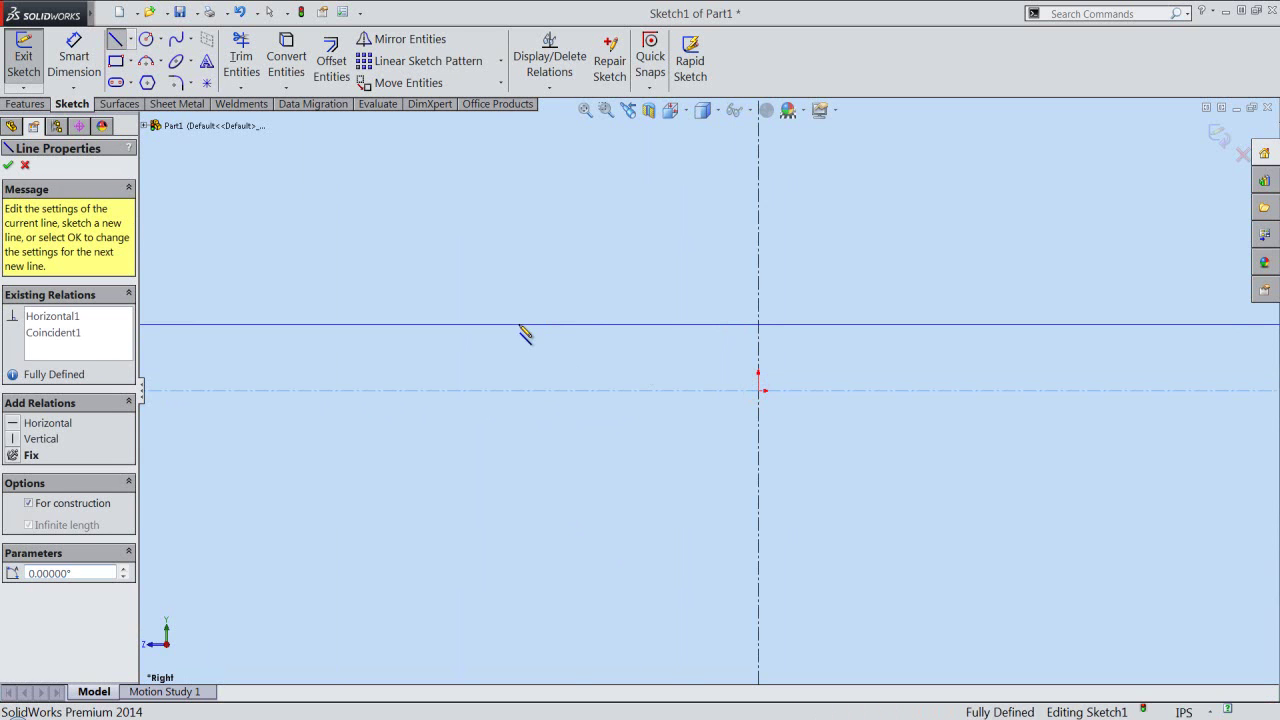
right_click(522, 327)
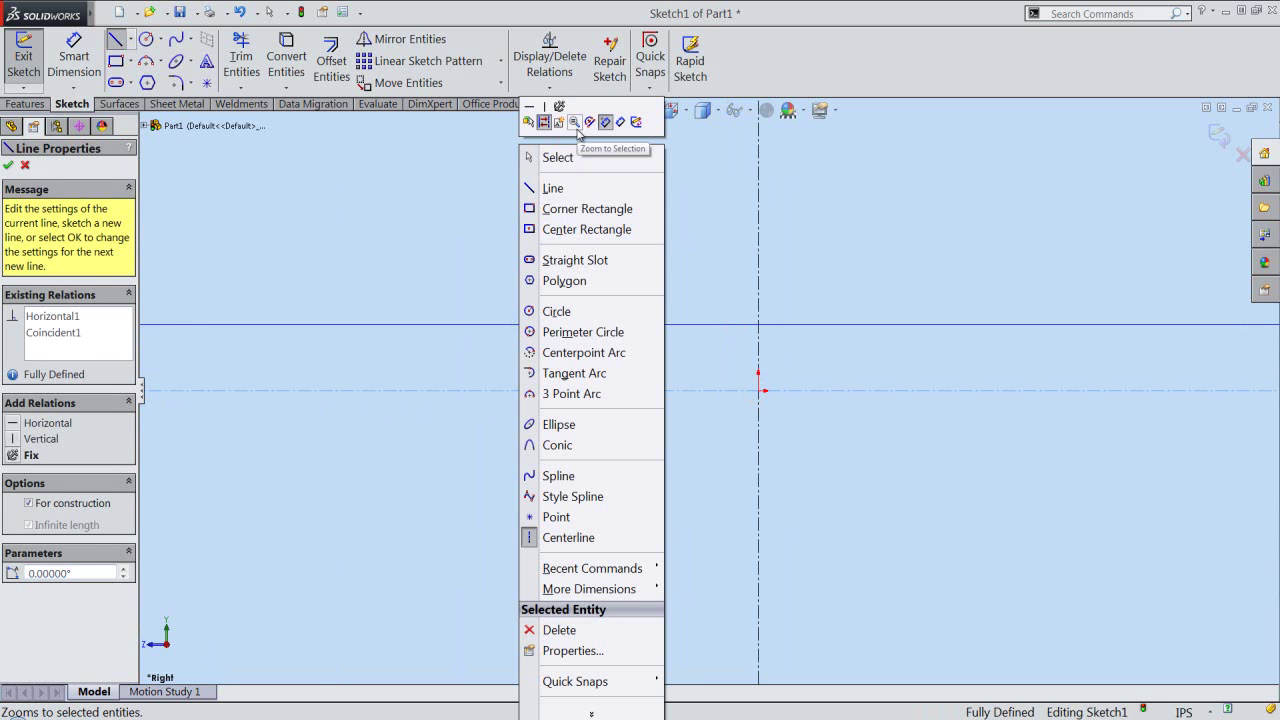
click(574, 158)
click(521, 265)
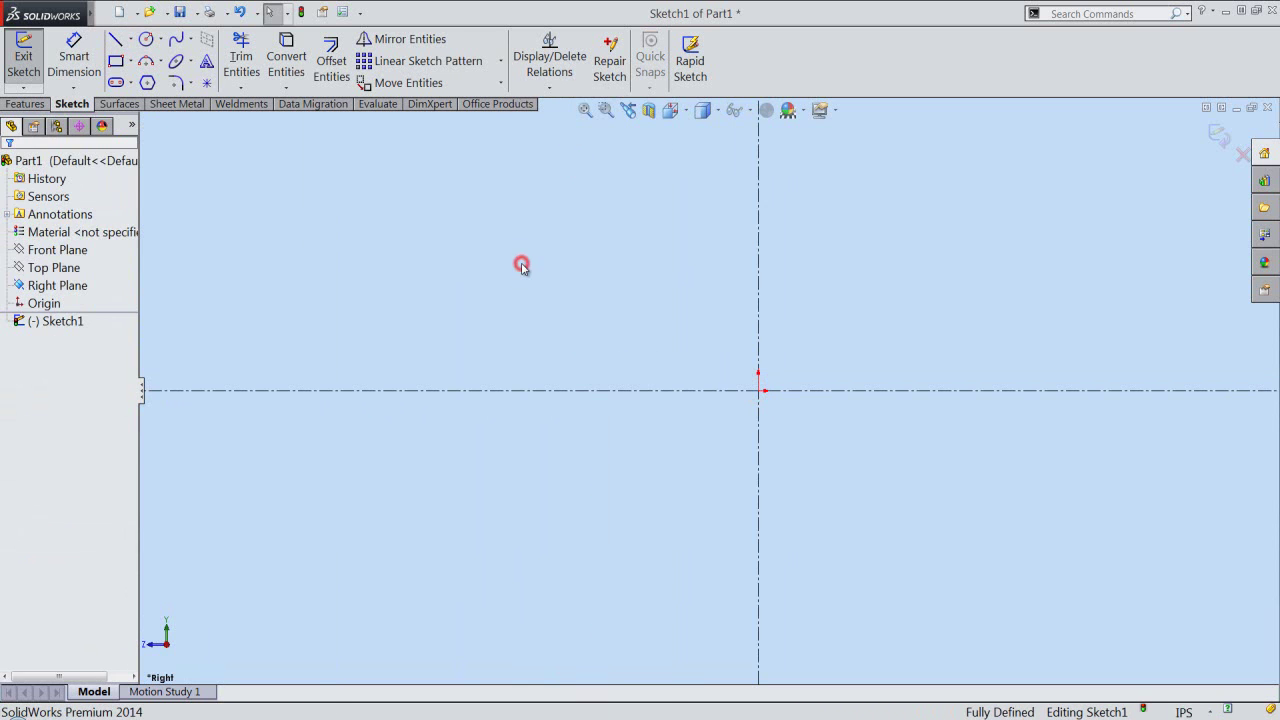
Draw a 2 in horizontal line on the horizontal centerline
right_click(357, 204)
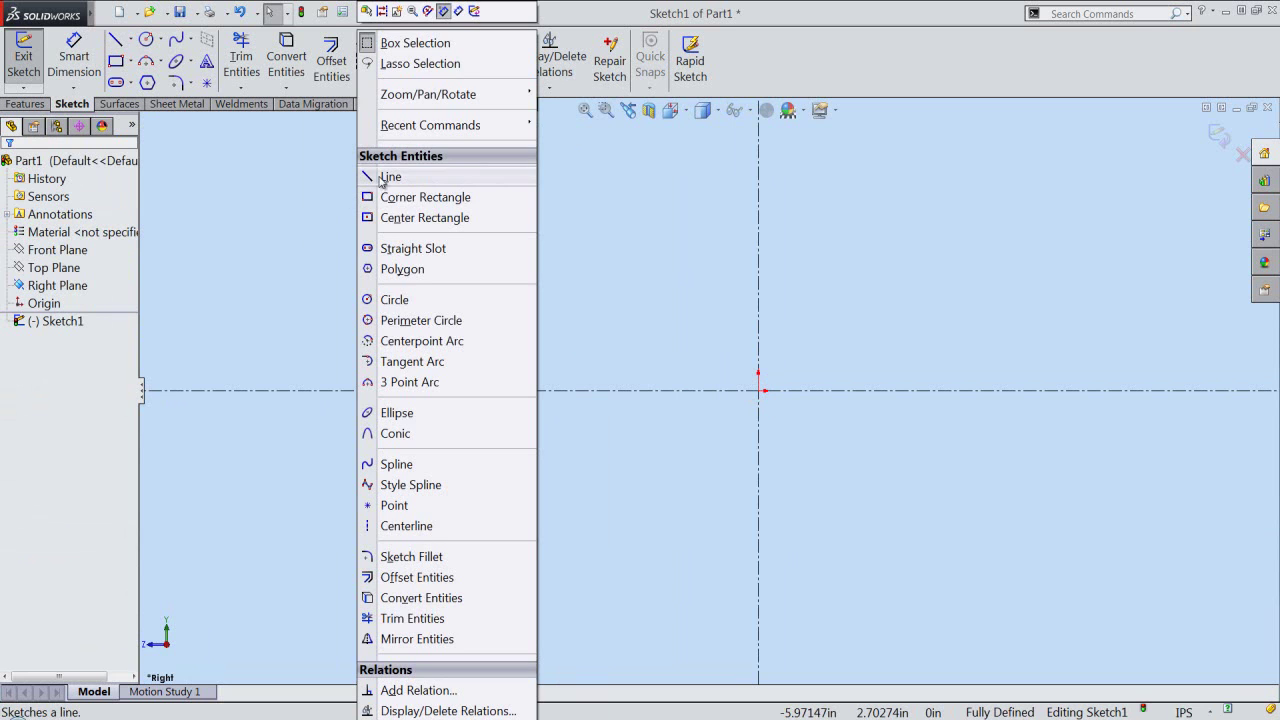
click(381, 177)
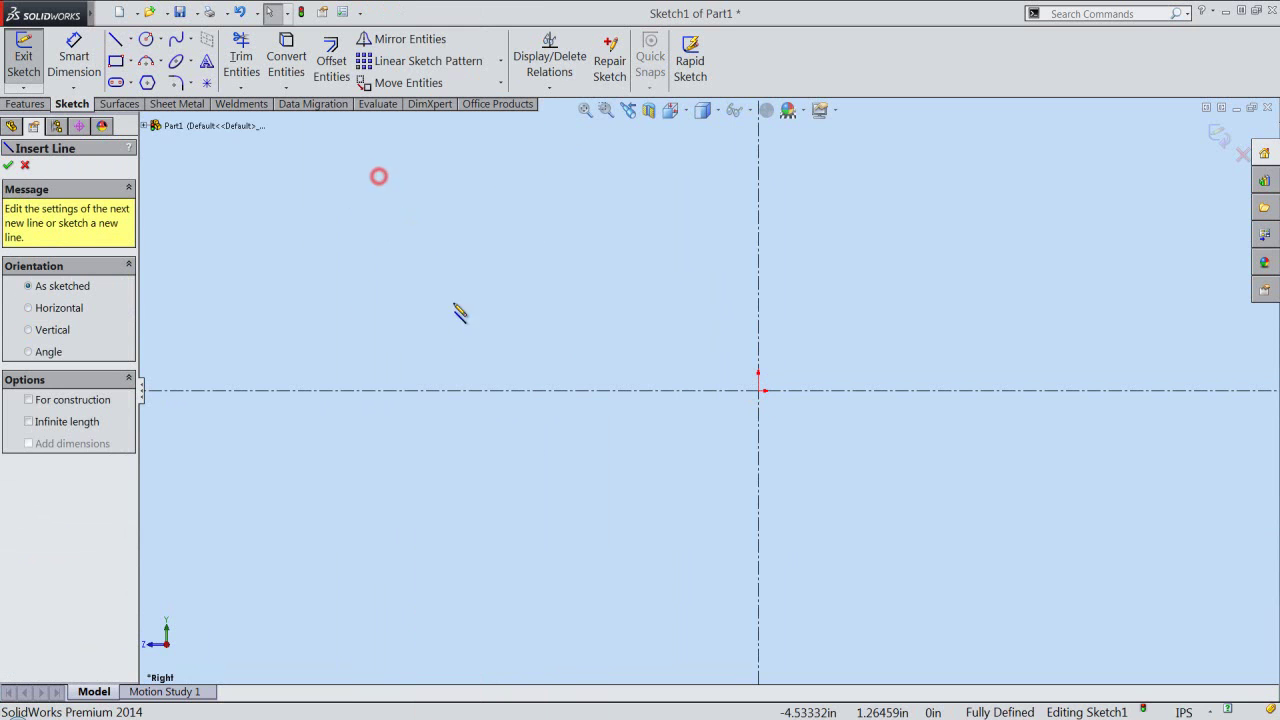
click(524, 390)
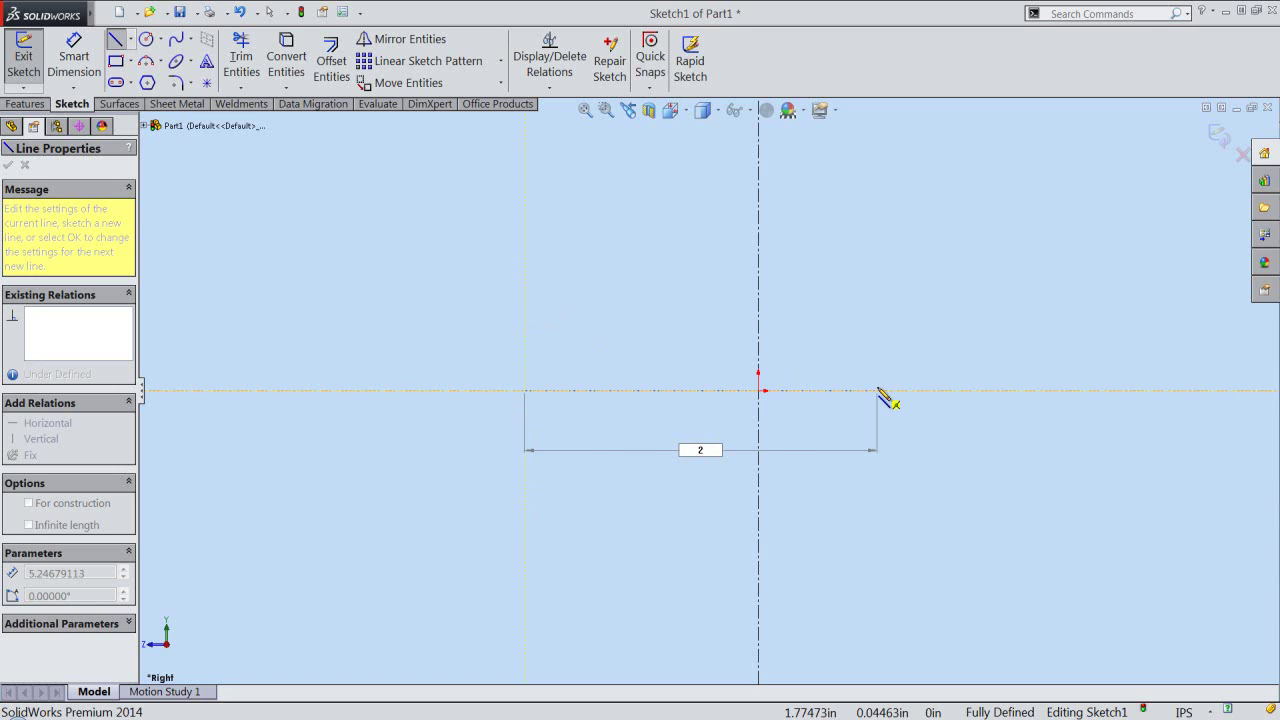
key(Return)
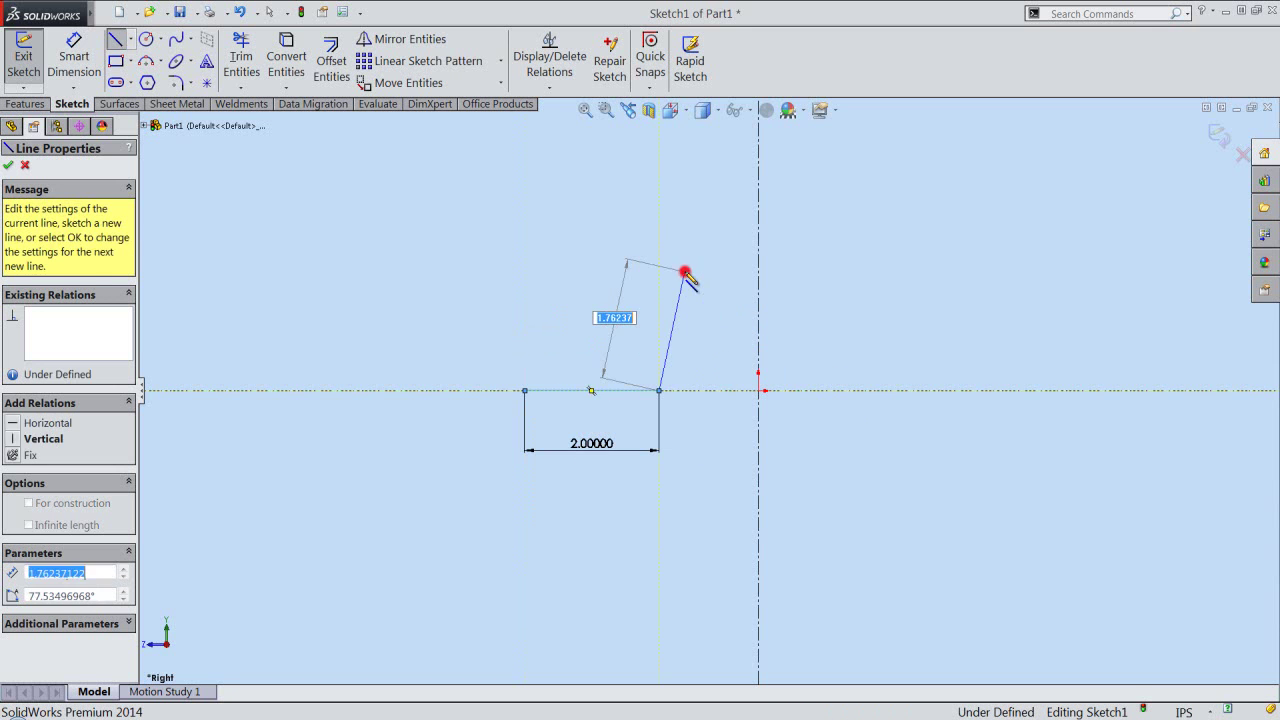
key(Escape)
right_click(587, 244)
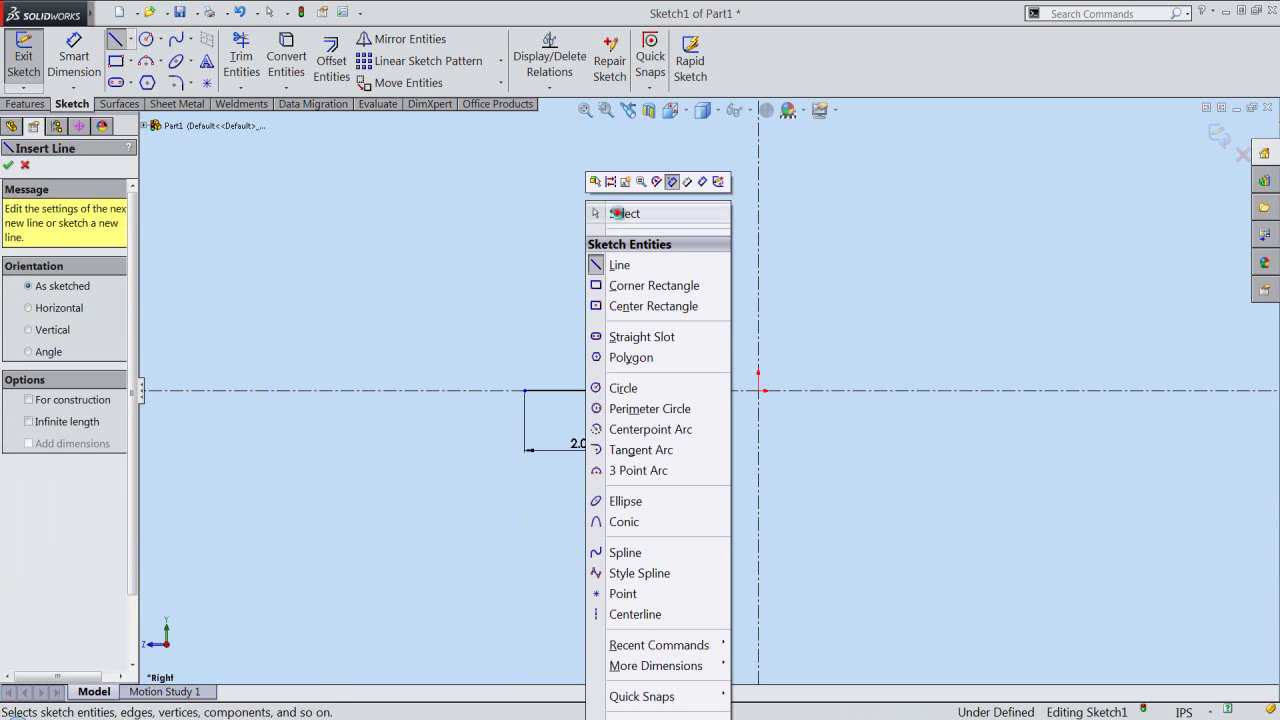
click(617, 214)
Make the line's midpoint coincident with the vertical centerline
right_click(601, 391)
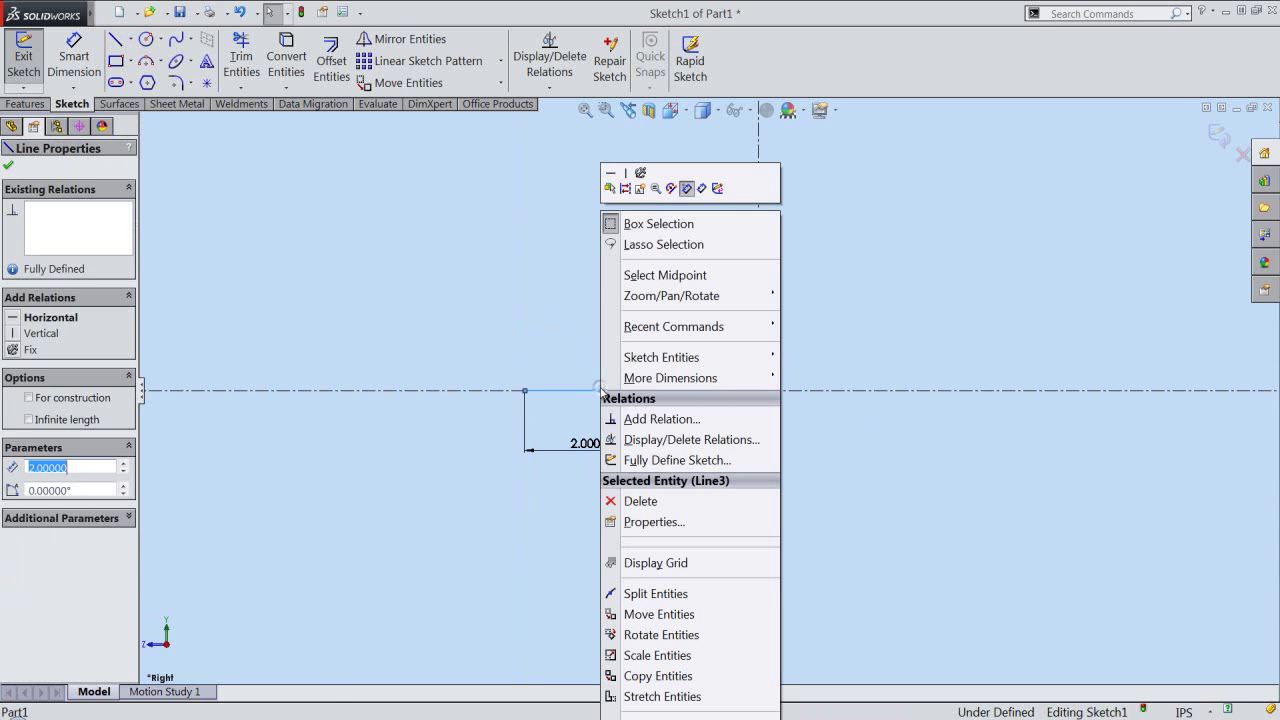
click(654, 275)
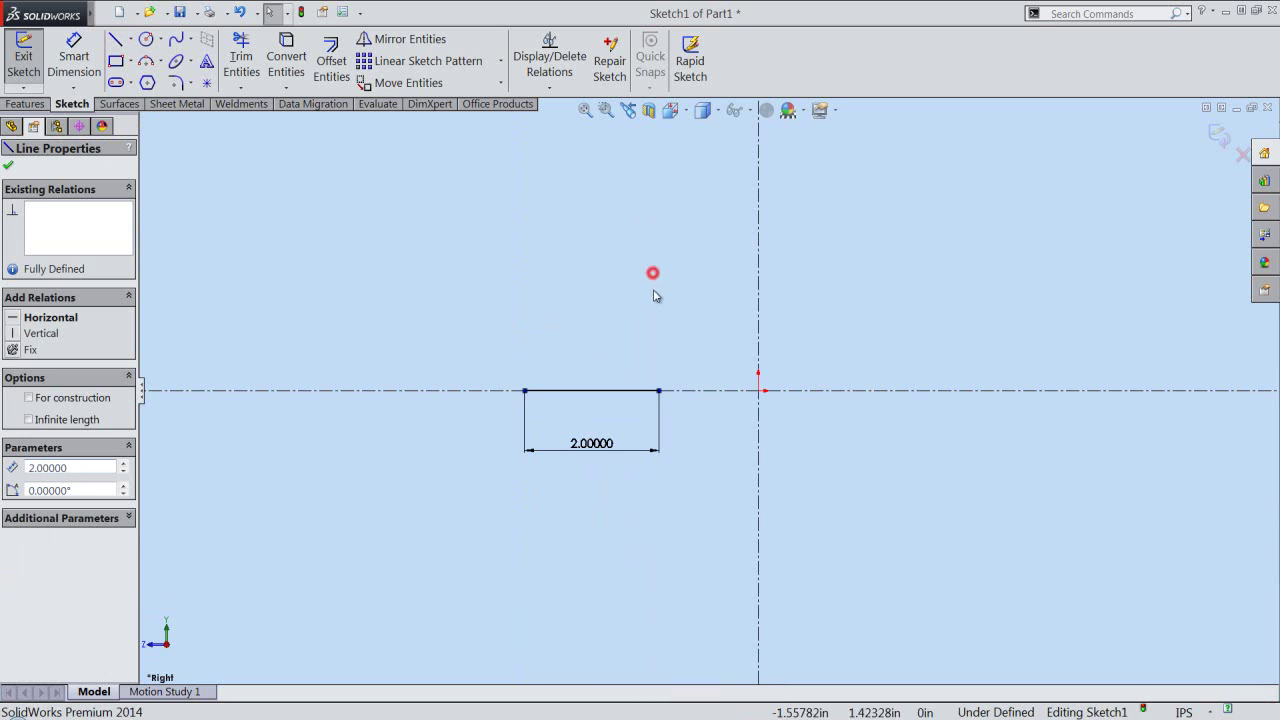
ctrl+click(758, 352)
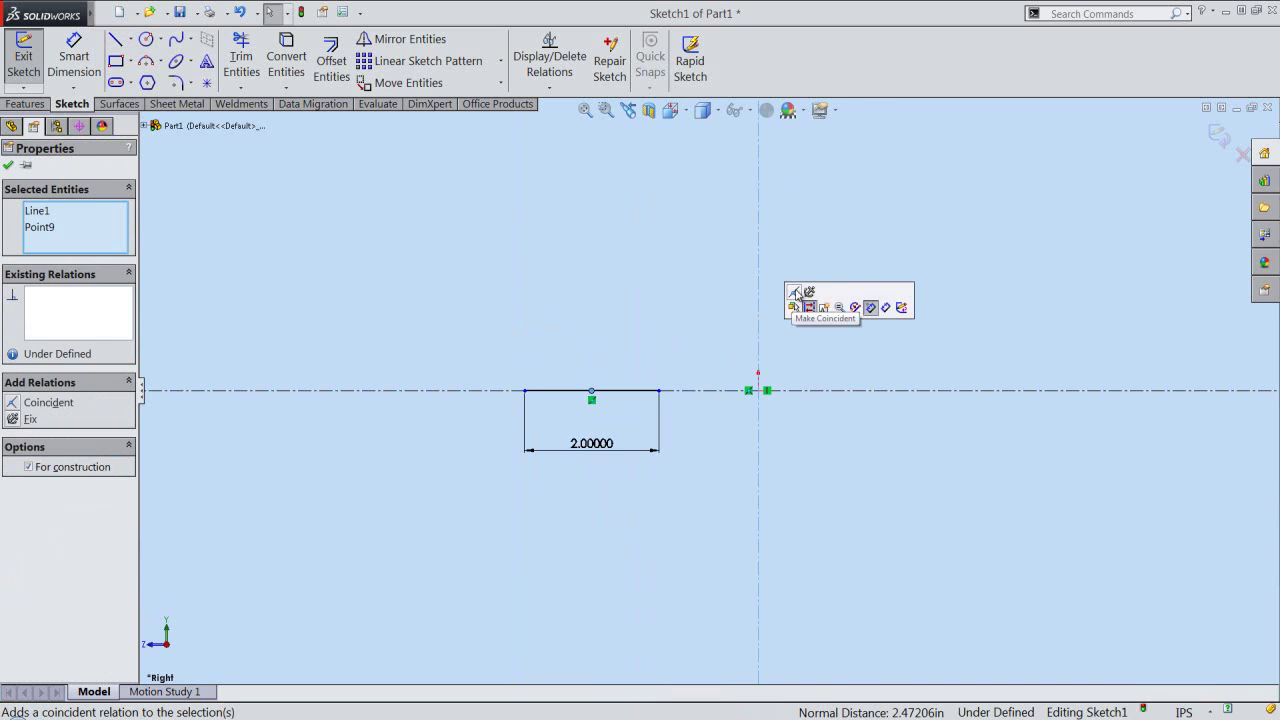
click(795, 292)
click(657, 282)
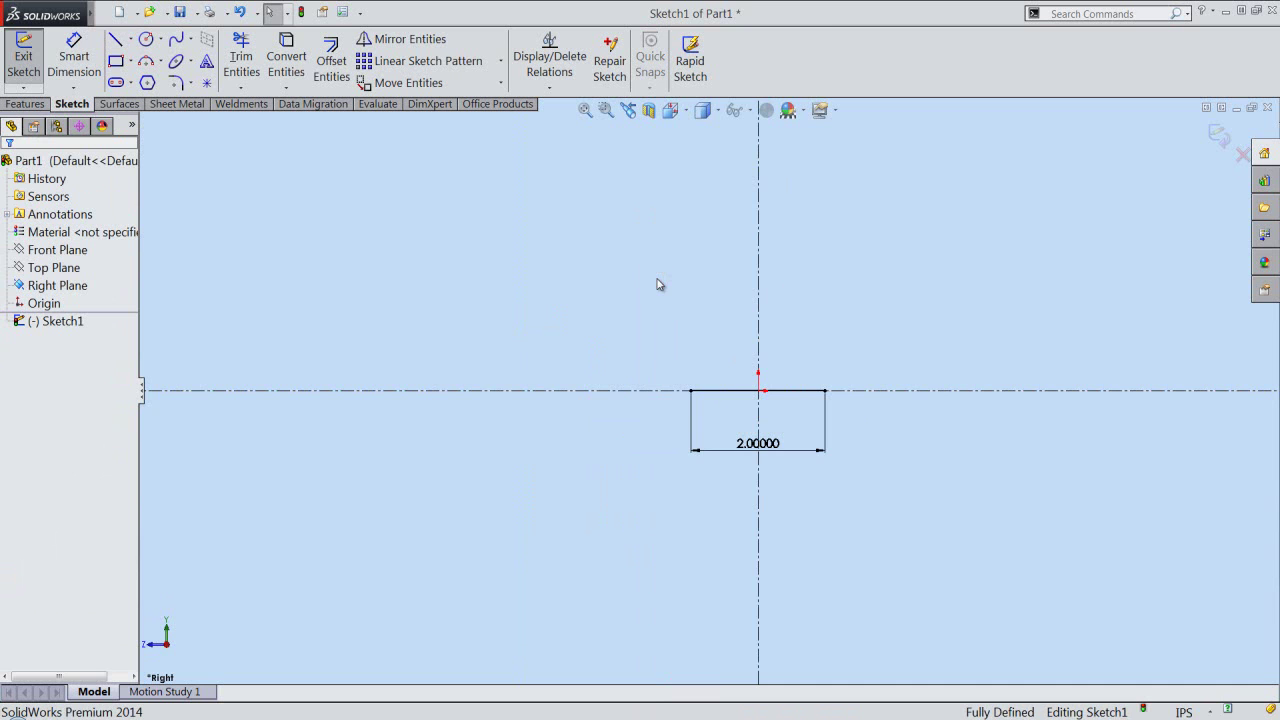
right_click(657, 284)
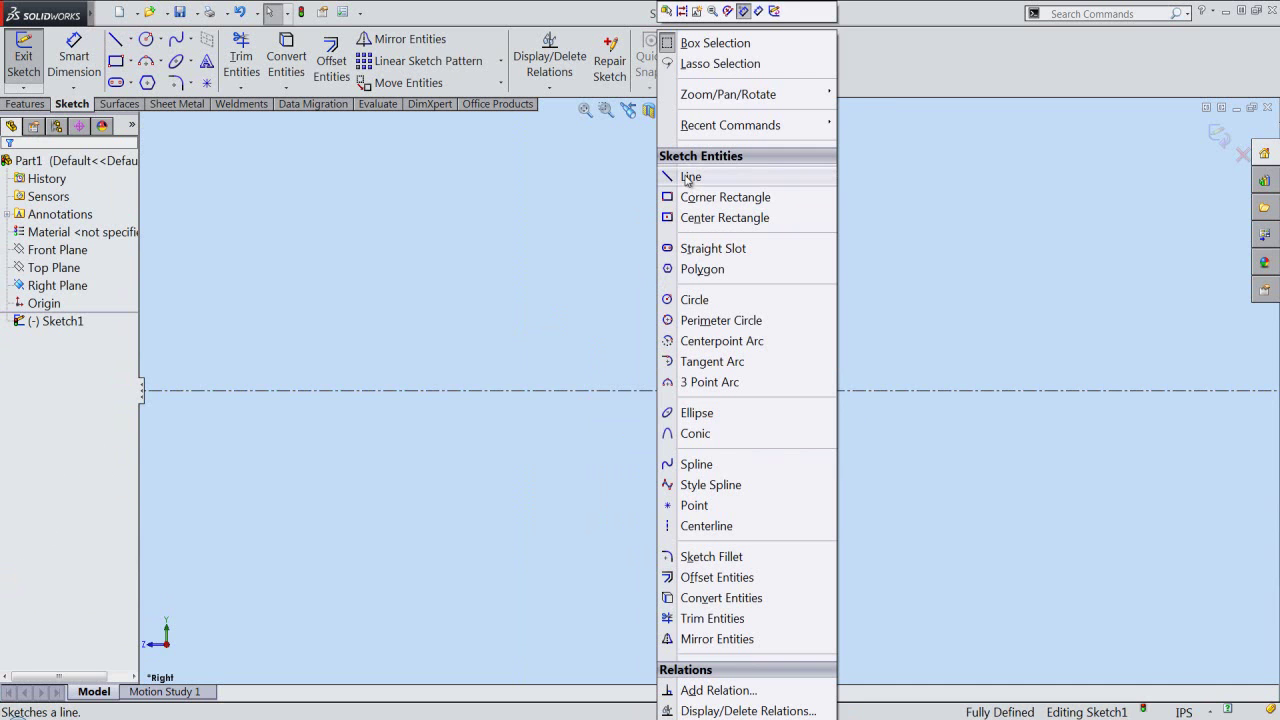
Draw vertical lines down from both ends: 0.375 in at left, 0.5 in at right
click(688, 176)
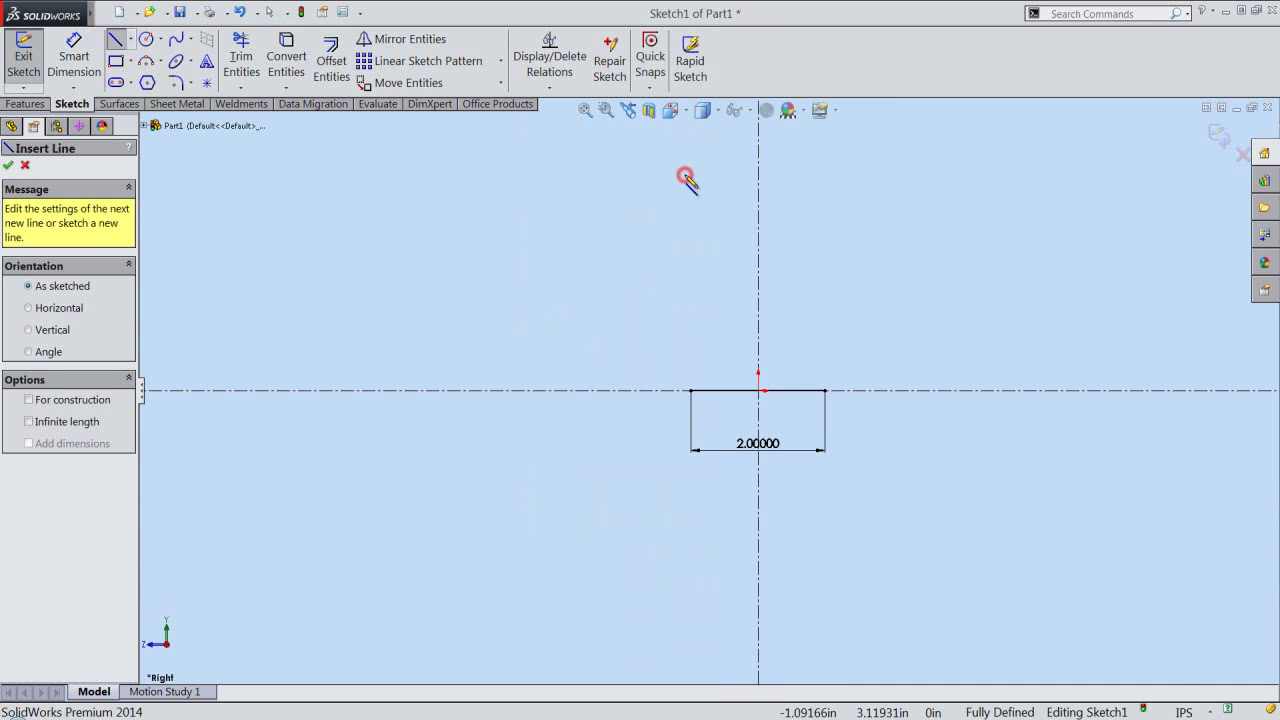
click(690, 391)
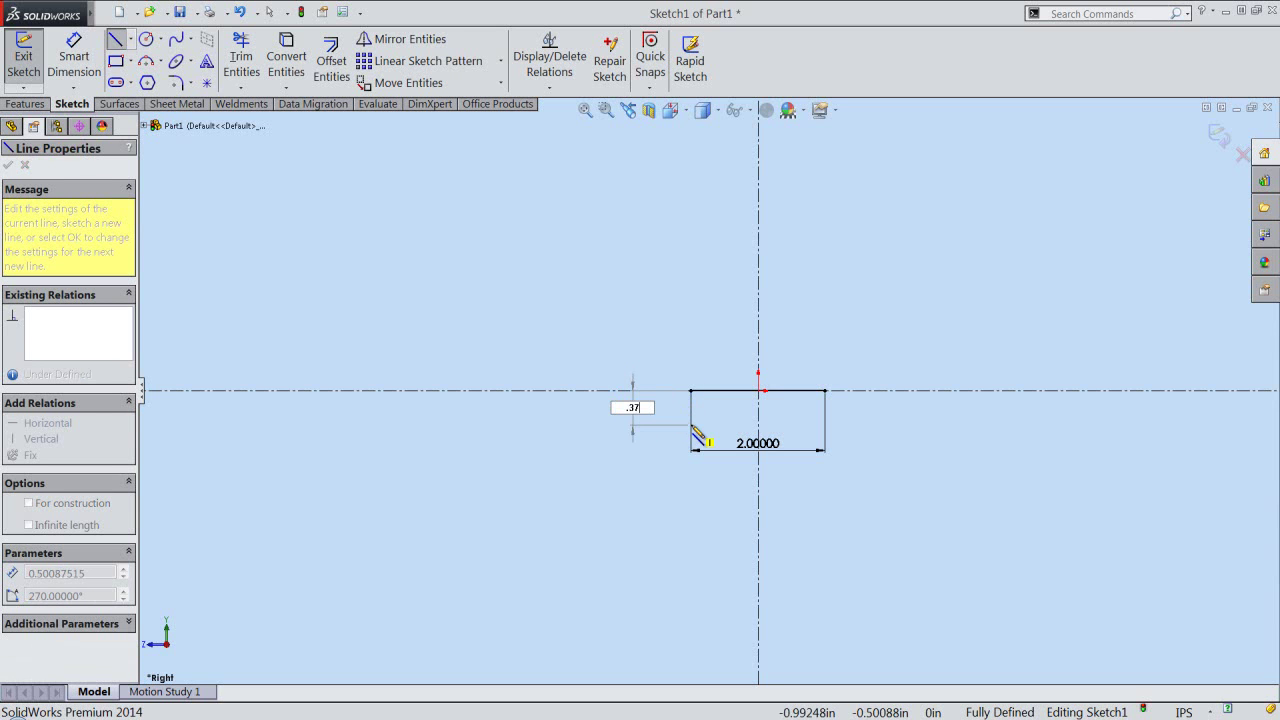
text(0.375)
key(Return)
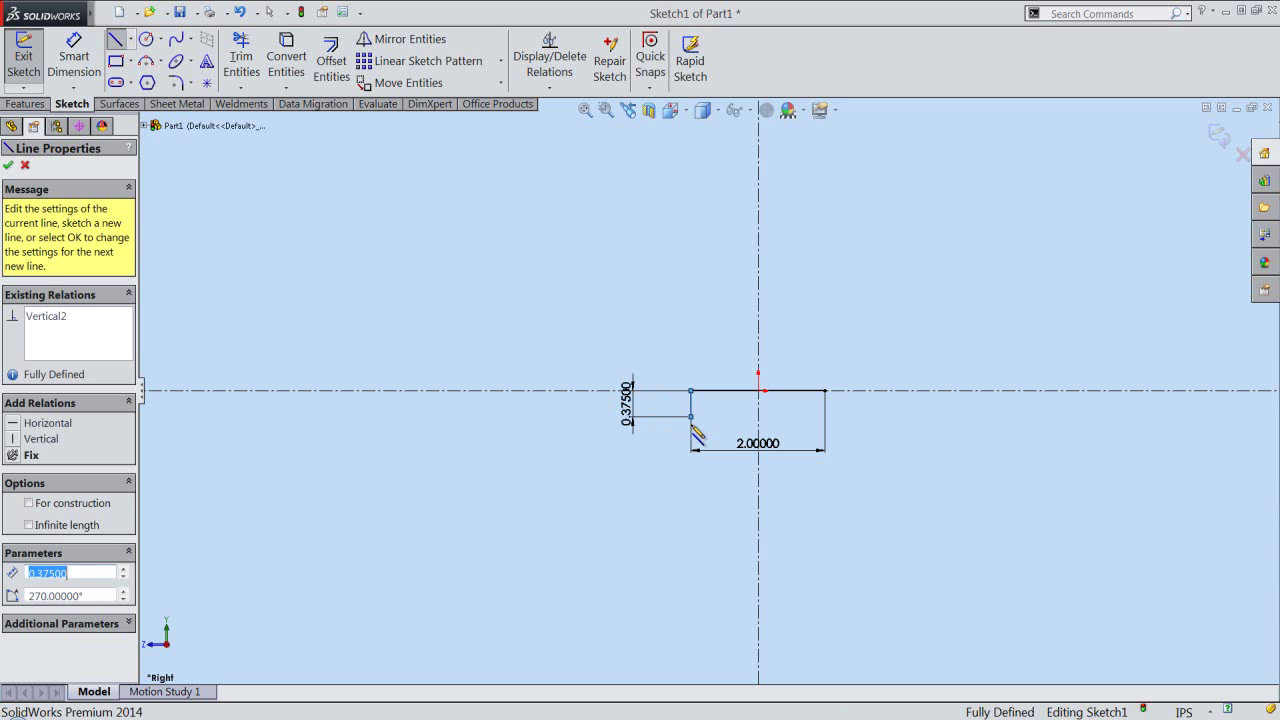
double_click(708, 426)
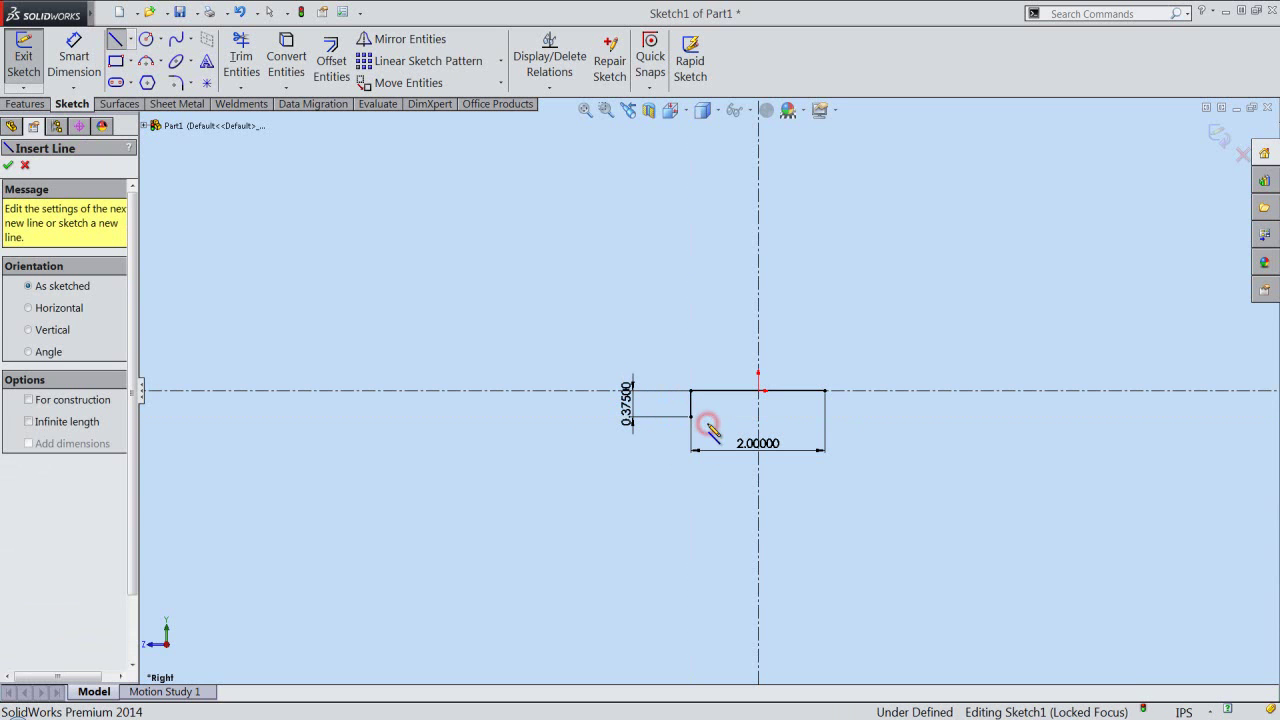
click(826, 392)
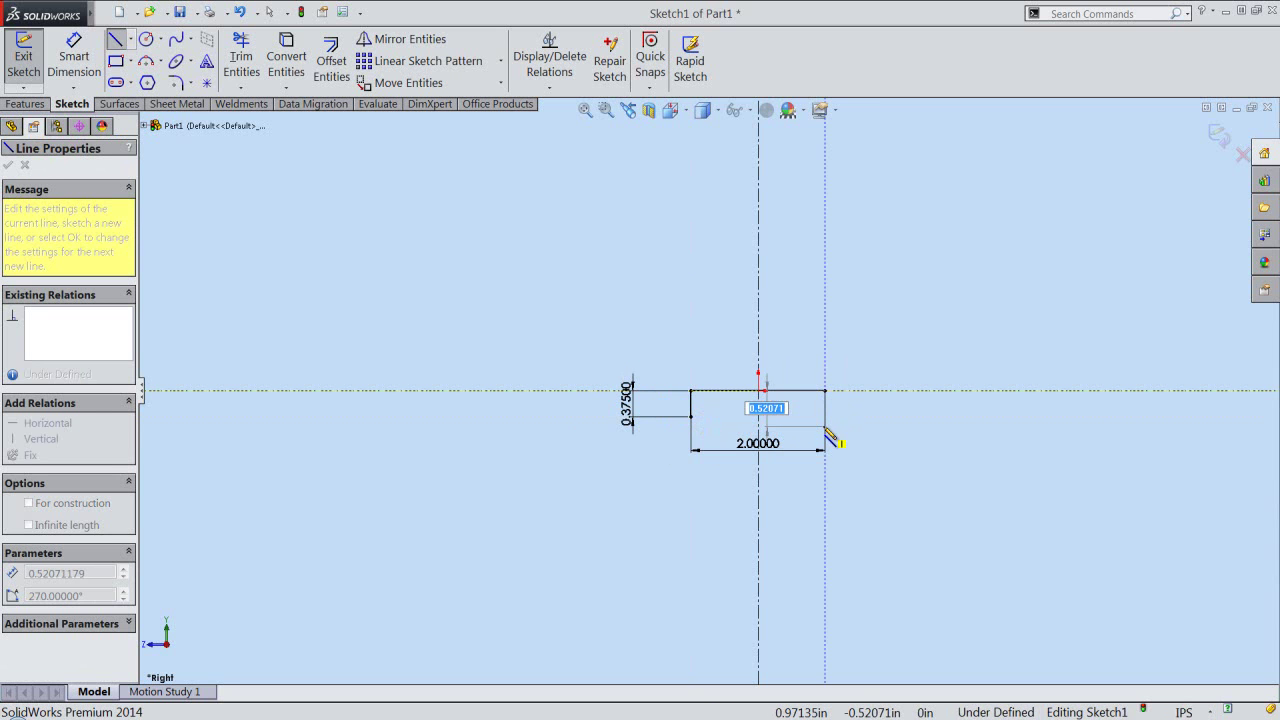
text(.5)
key(Return)
double_click(879, 443)
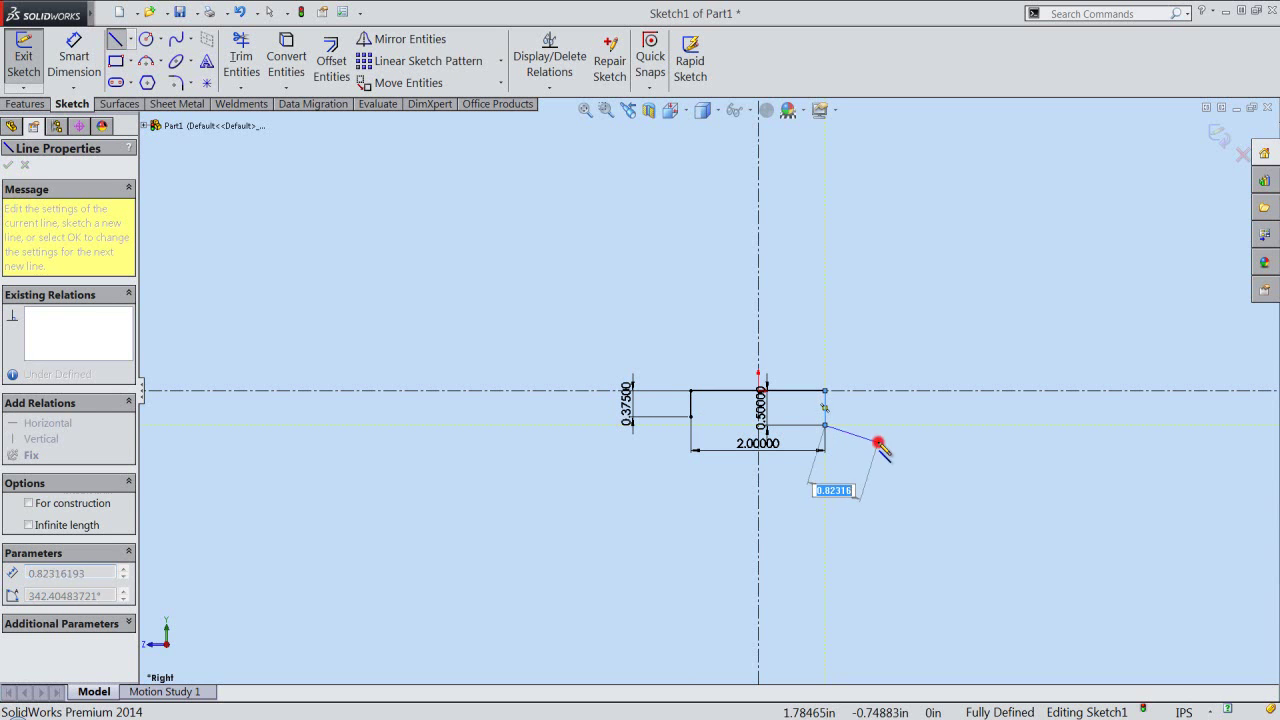
click(604, 113)
Join the lower line ends with a downward 3-point arc of radius 1.76483 in
right_click(912, 260)
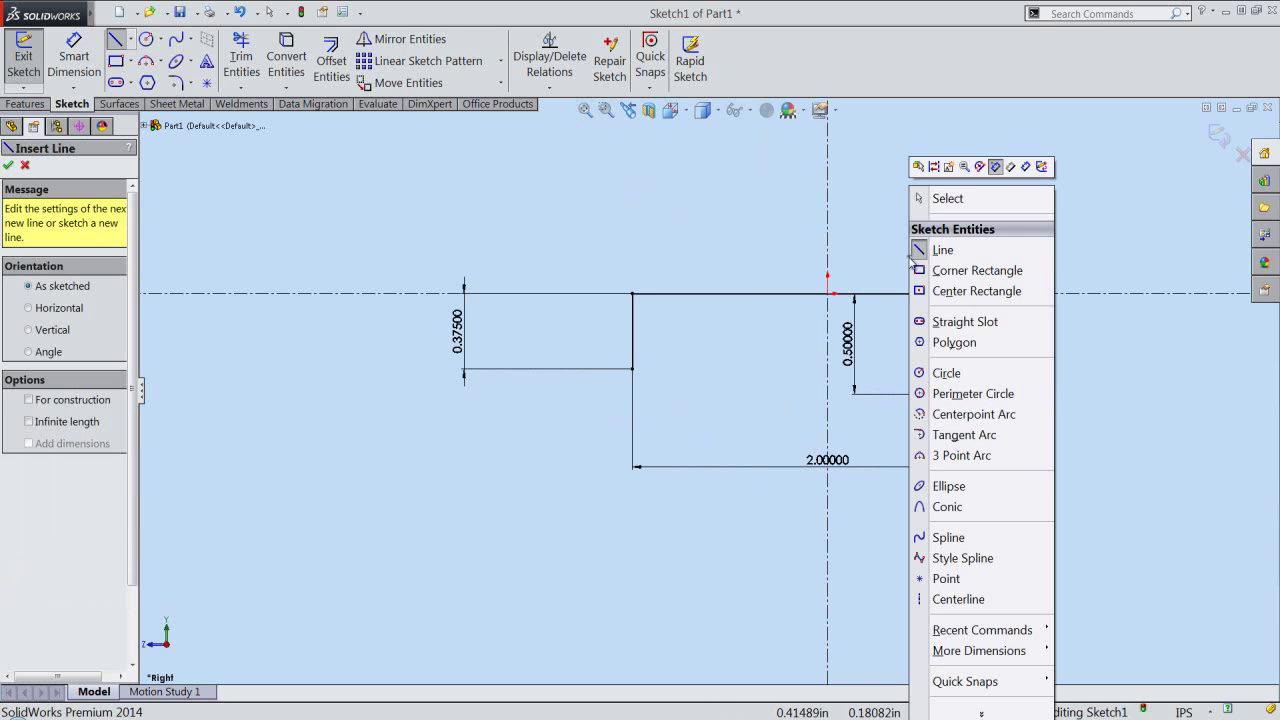
click(946, 455)
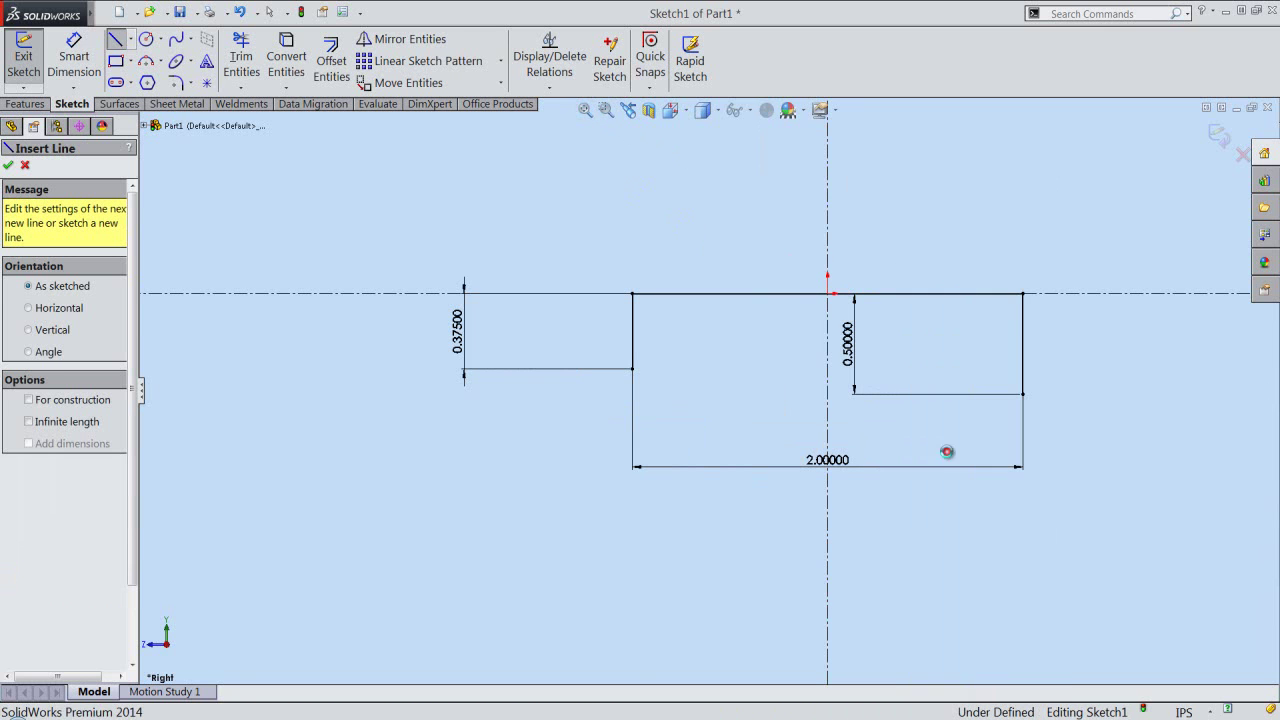
click(632, 370)
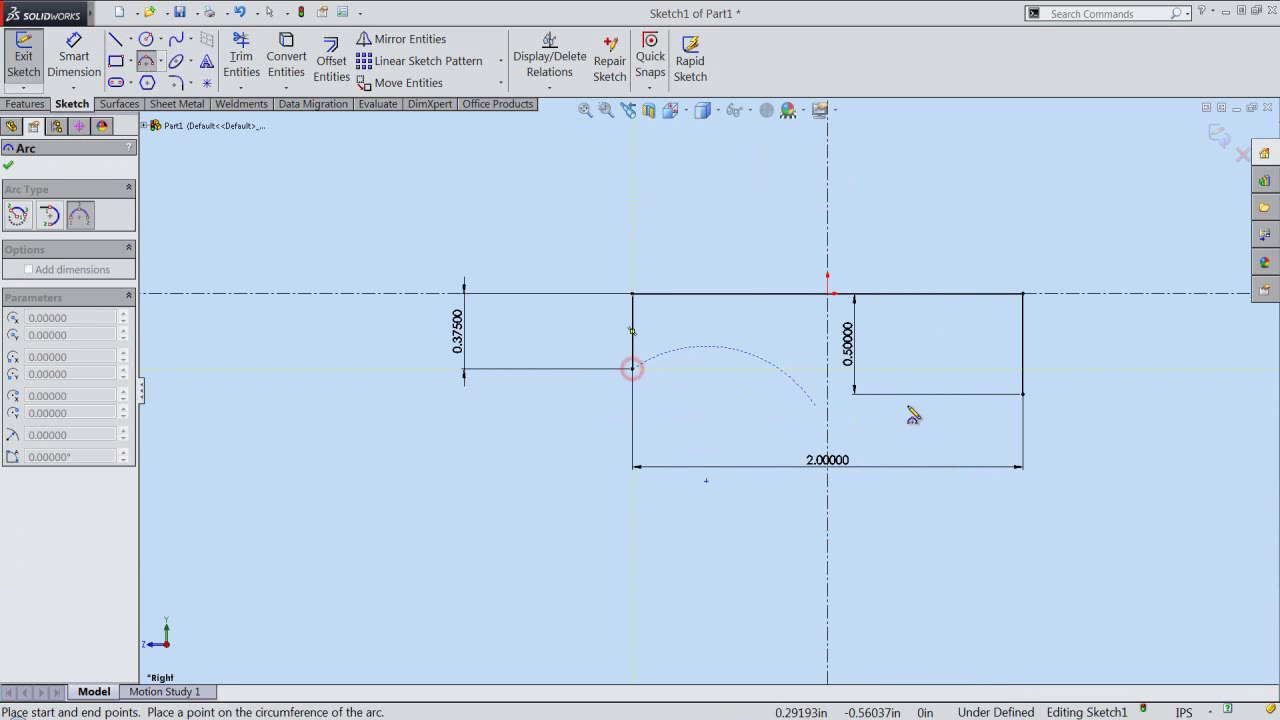
click(1022, 394)
text(1.76483)
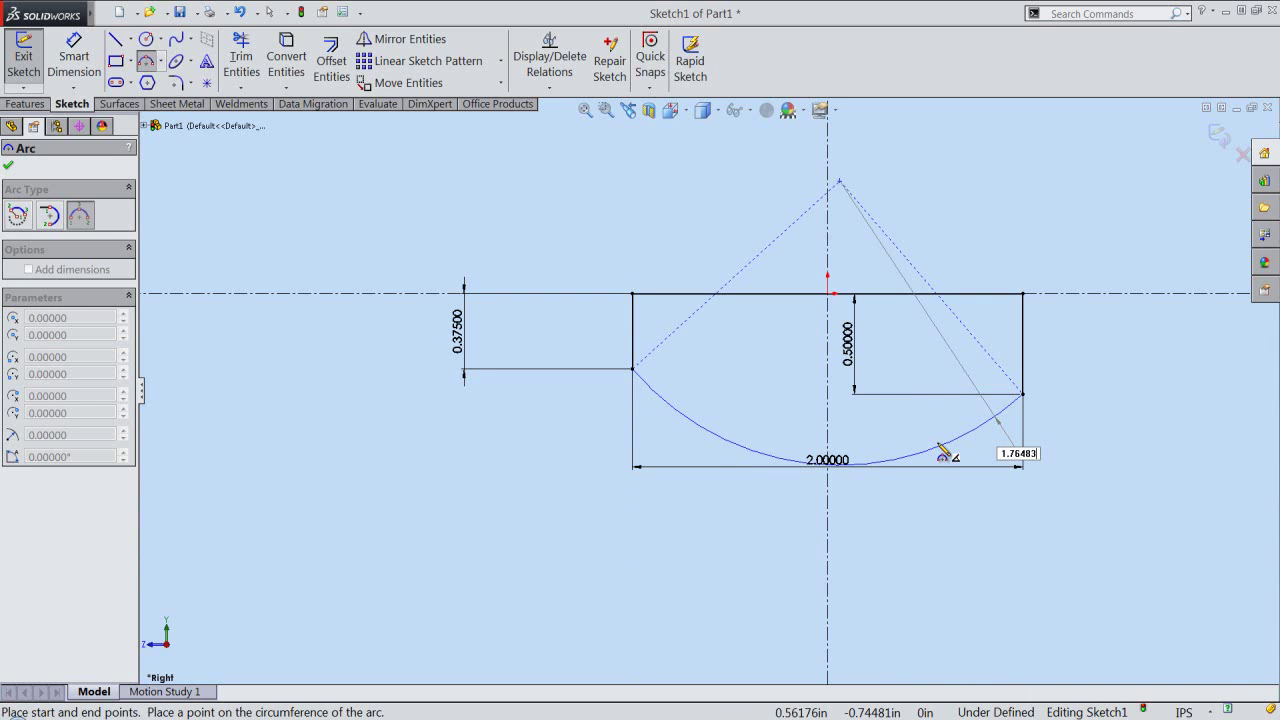
click(940, 450)
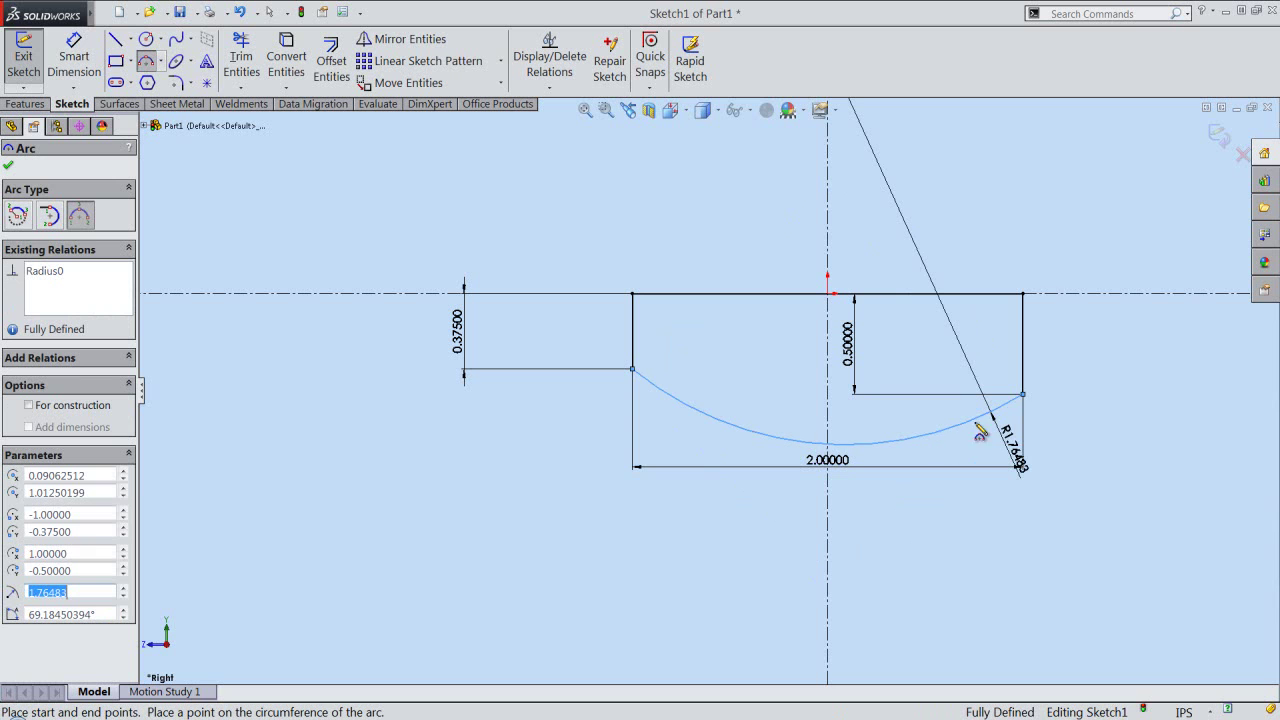
right_click(1056, 242)
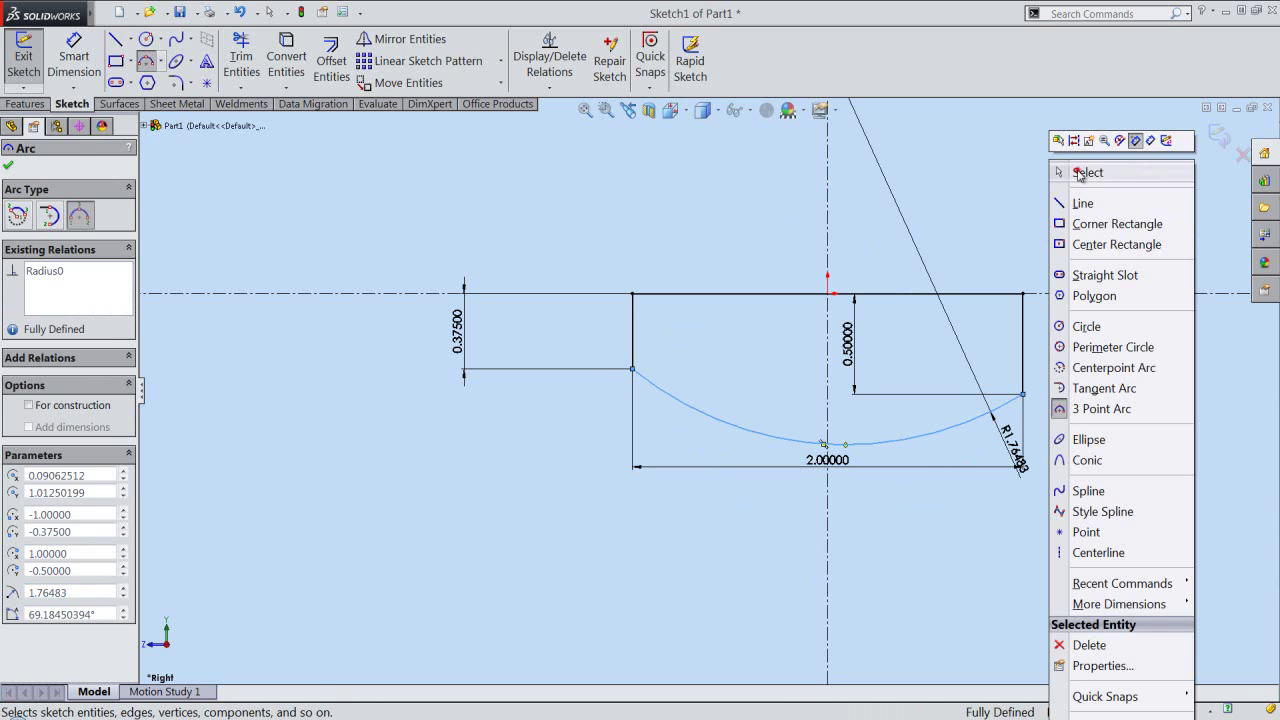
click(1080, 173)
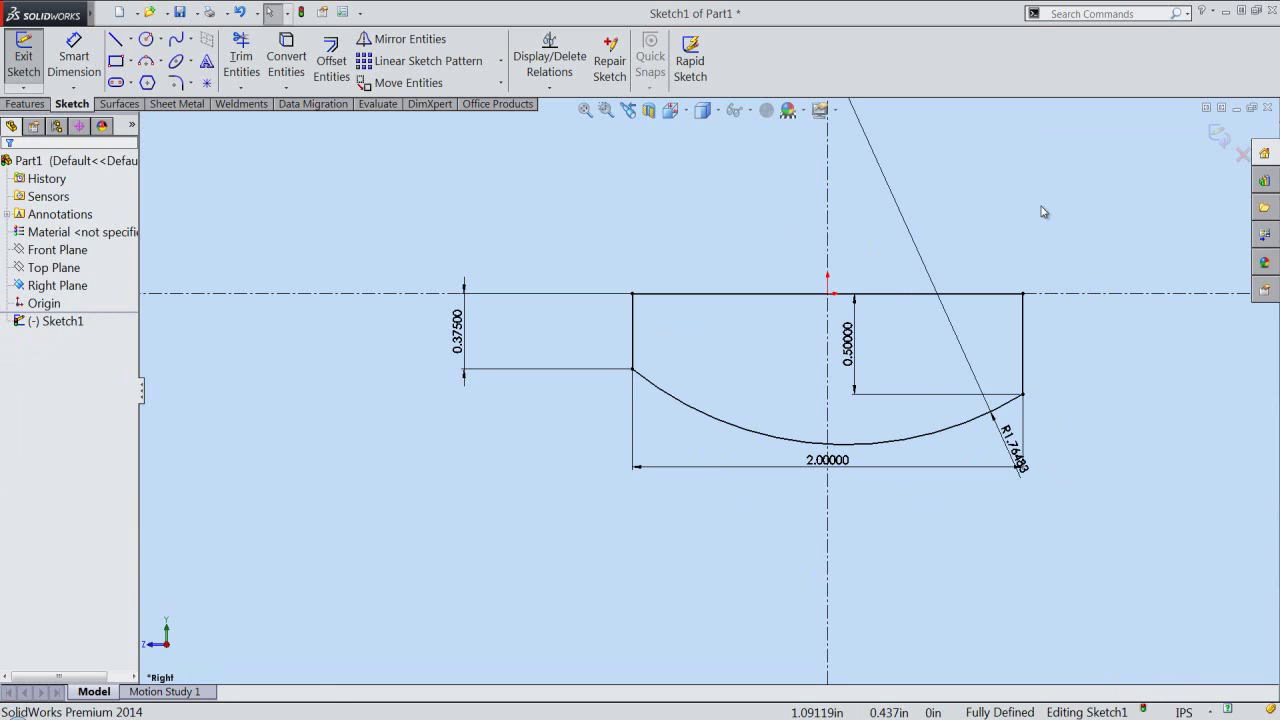
Exit Sketch1, switch to isometric view, and start an Extruded Boss/Base
click(1220, 138)
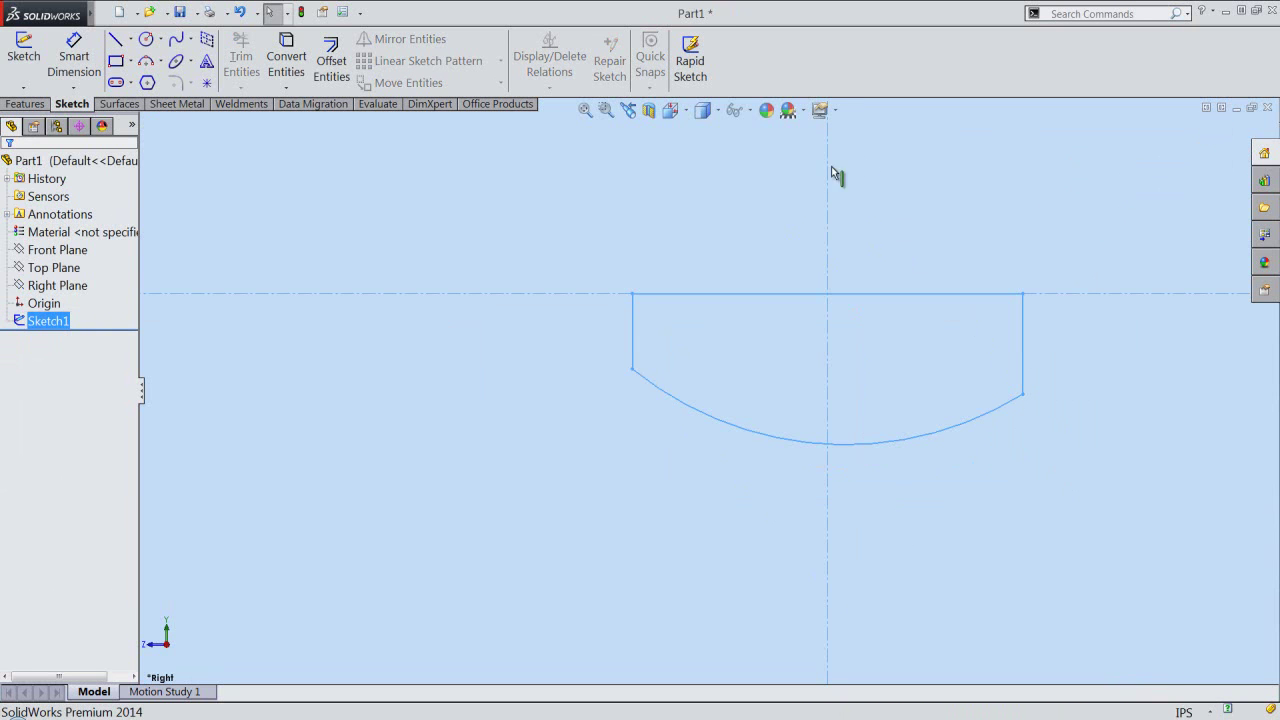
click(761, 179)
click(670, 110)
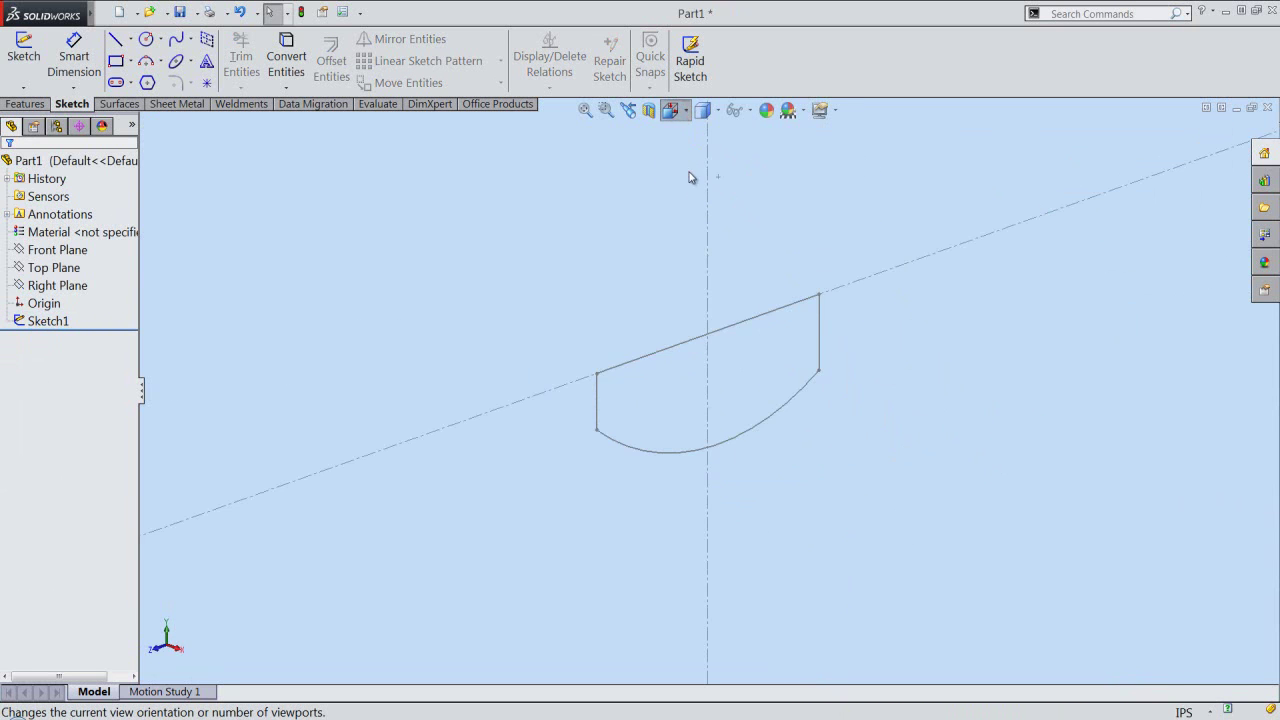
click(695, 335)
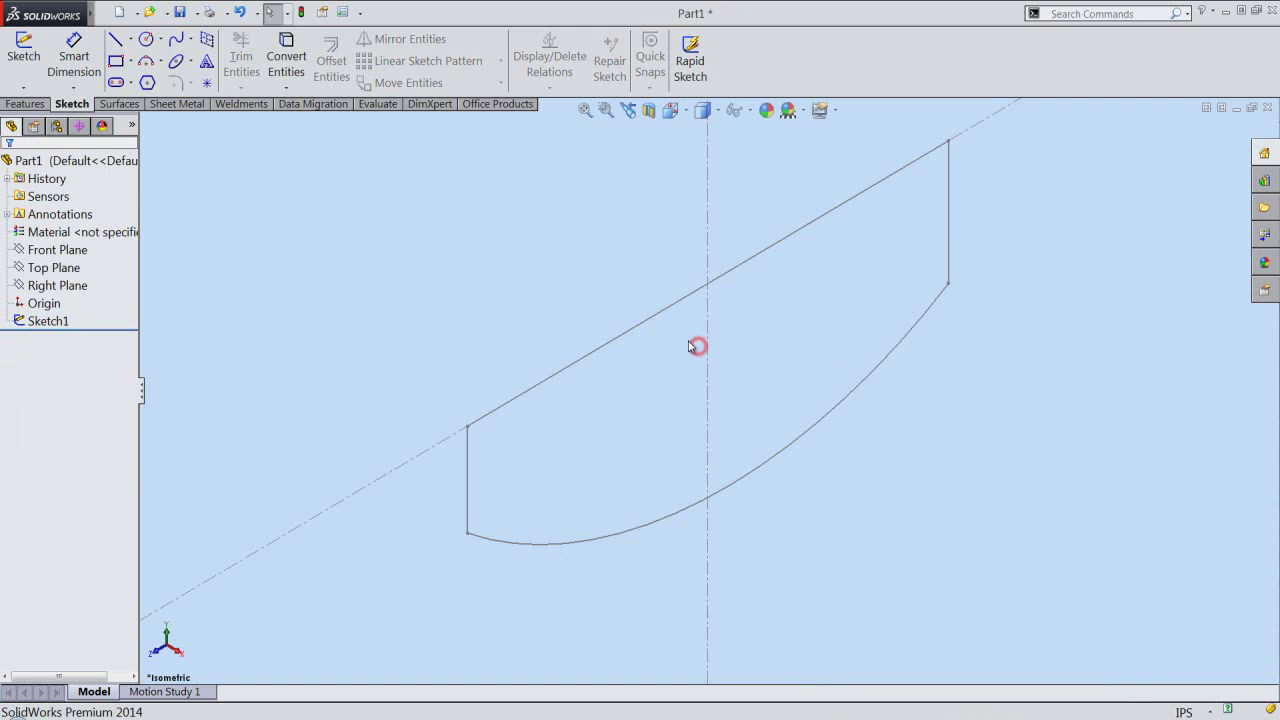
click(619, 283)
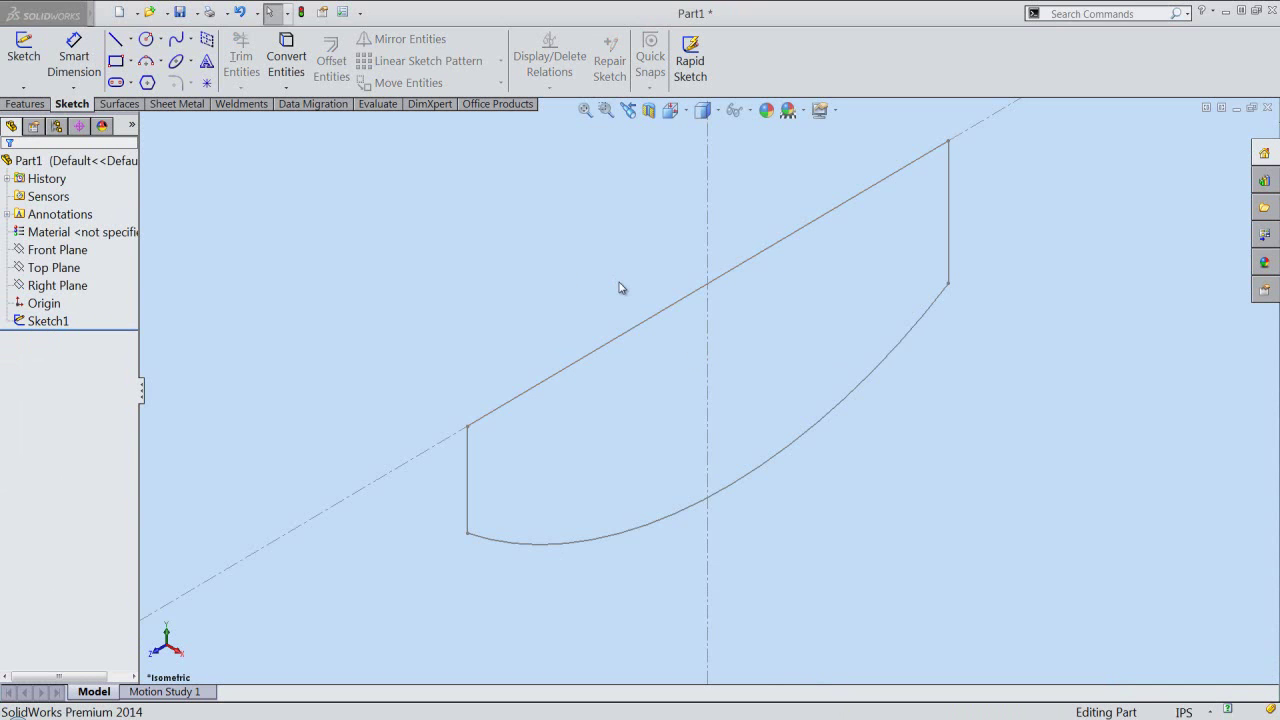
click(25, 104)
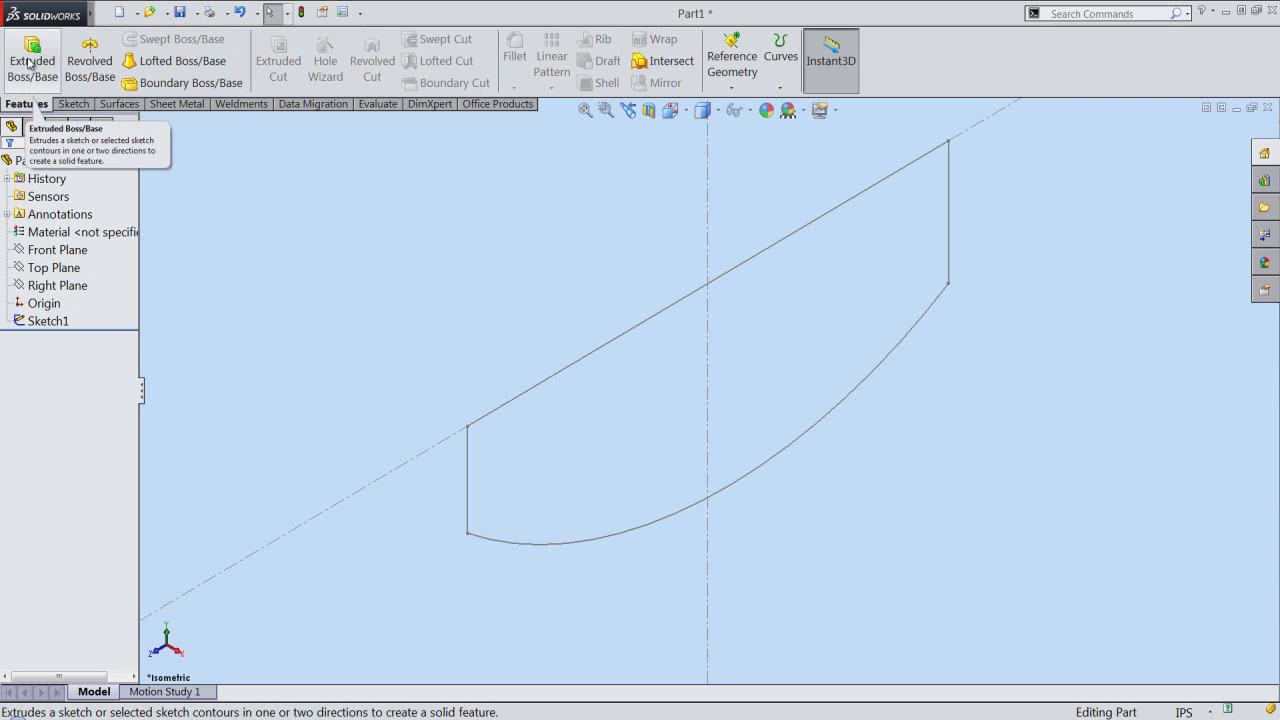
click(29, 65)
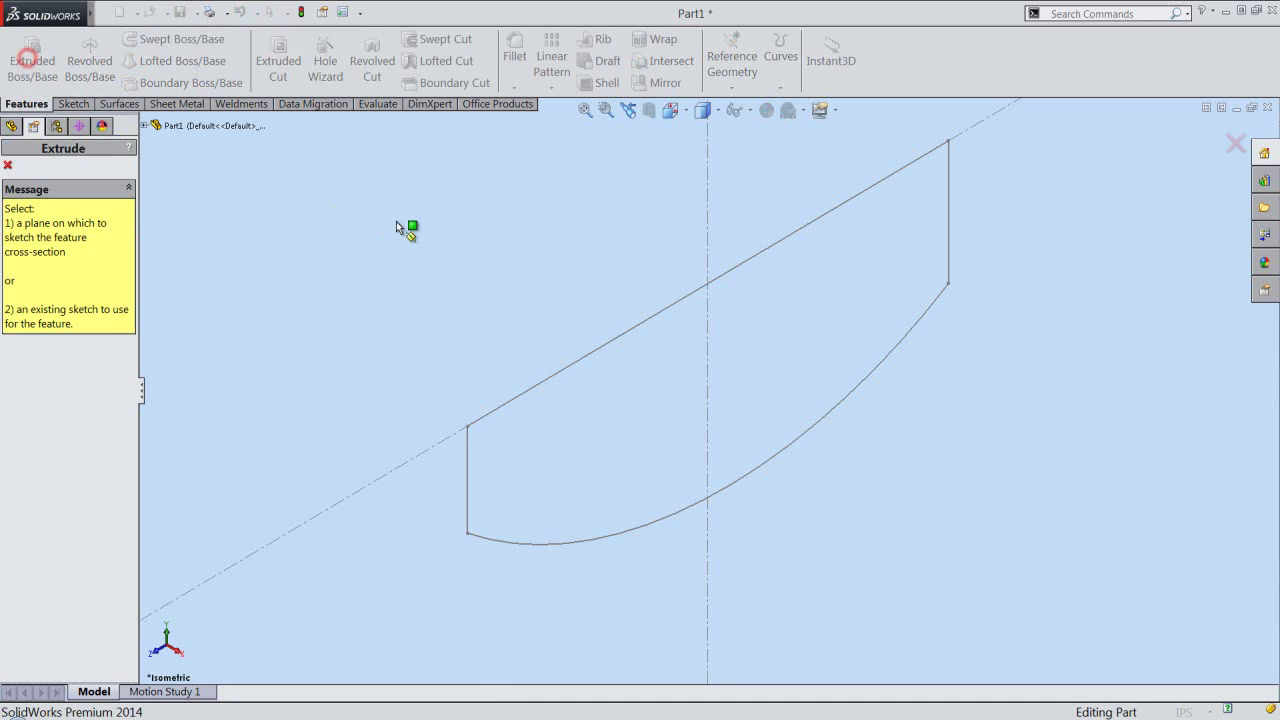
Extrude Sketch1 Mid Plane to a depth of 5.75 in
click(587, 352)
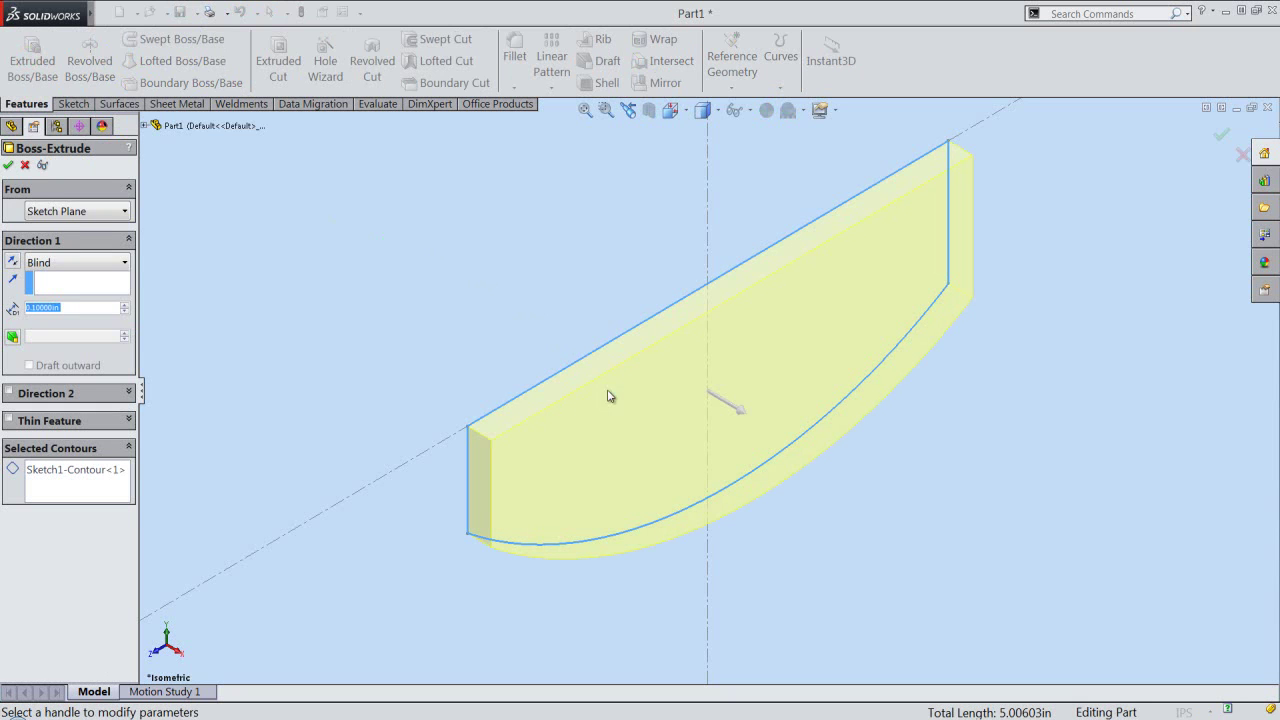
click(98, 267)
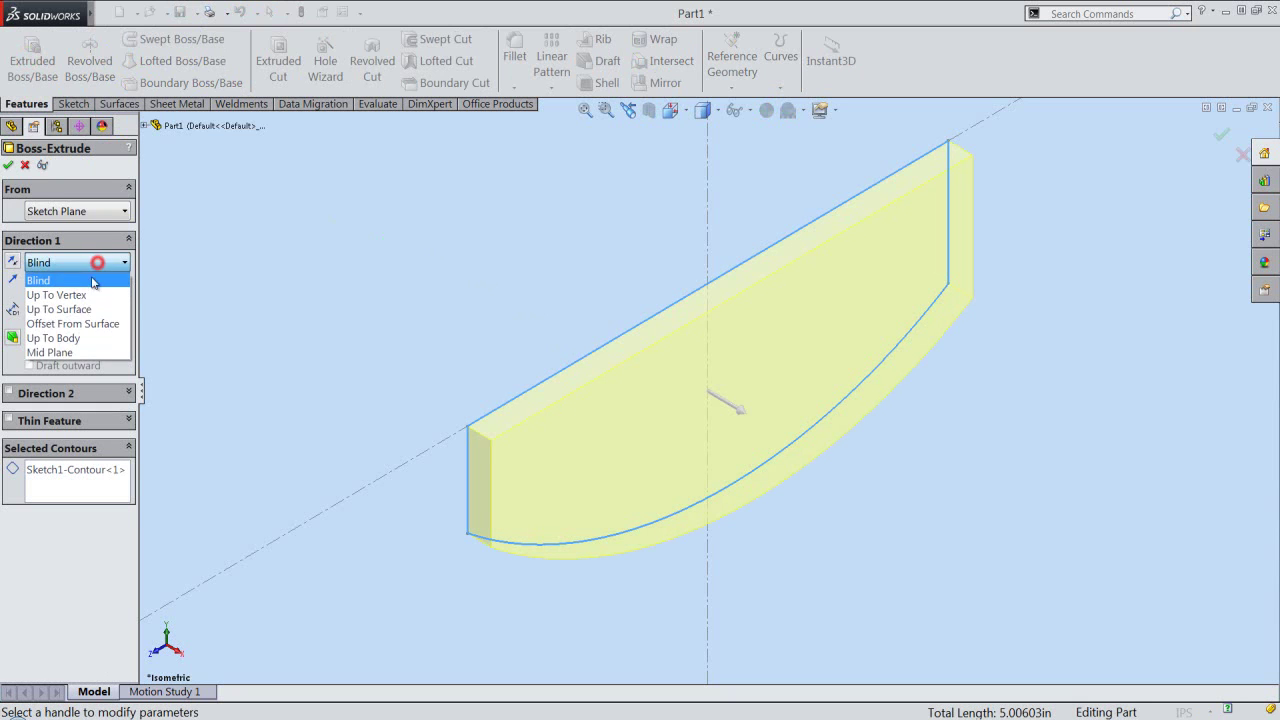
click(85, 345)
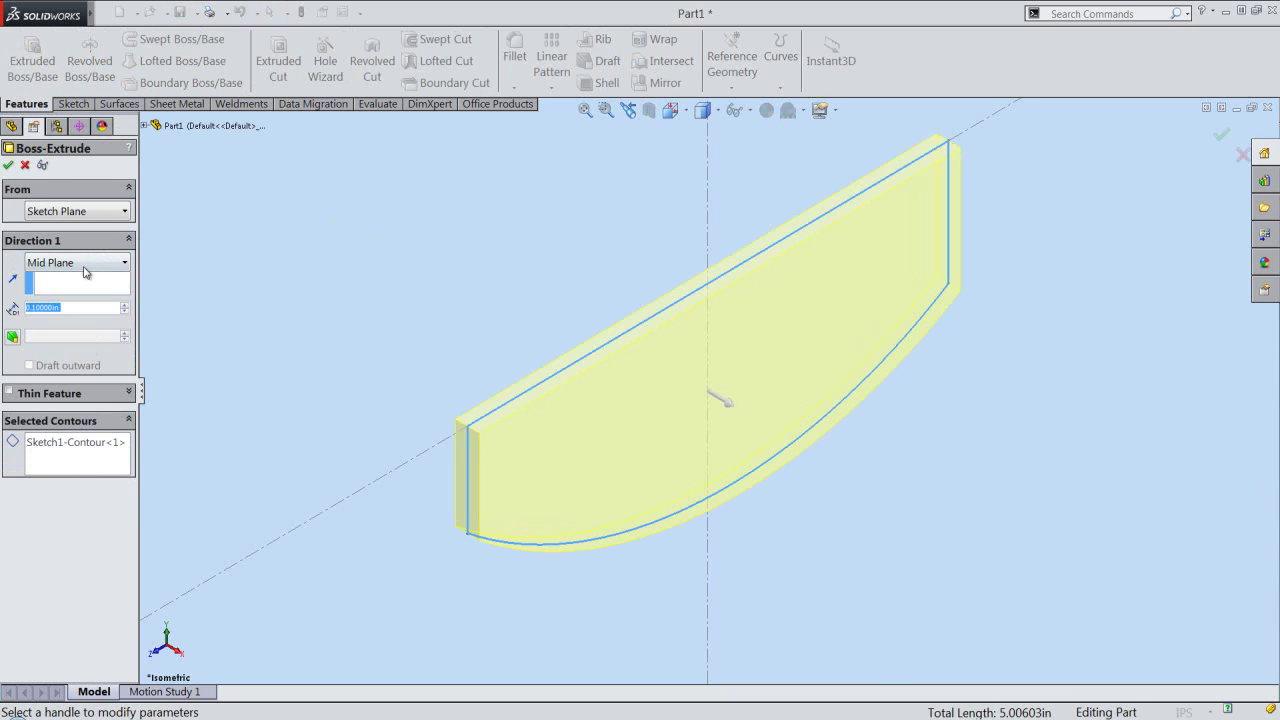
click(85, 306)
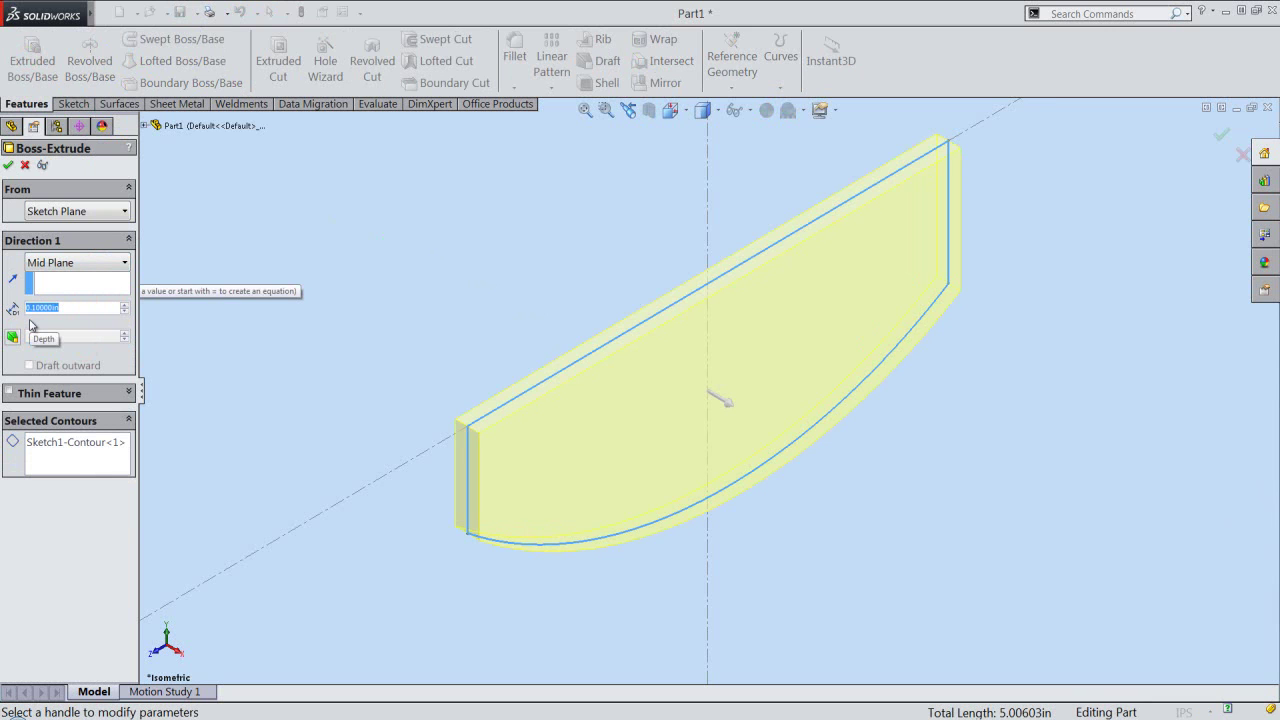
text(5.75)
key(Return)
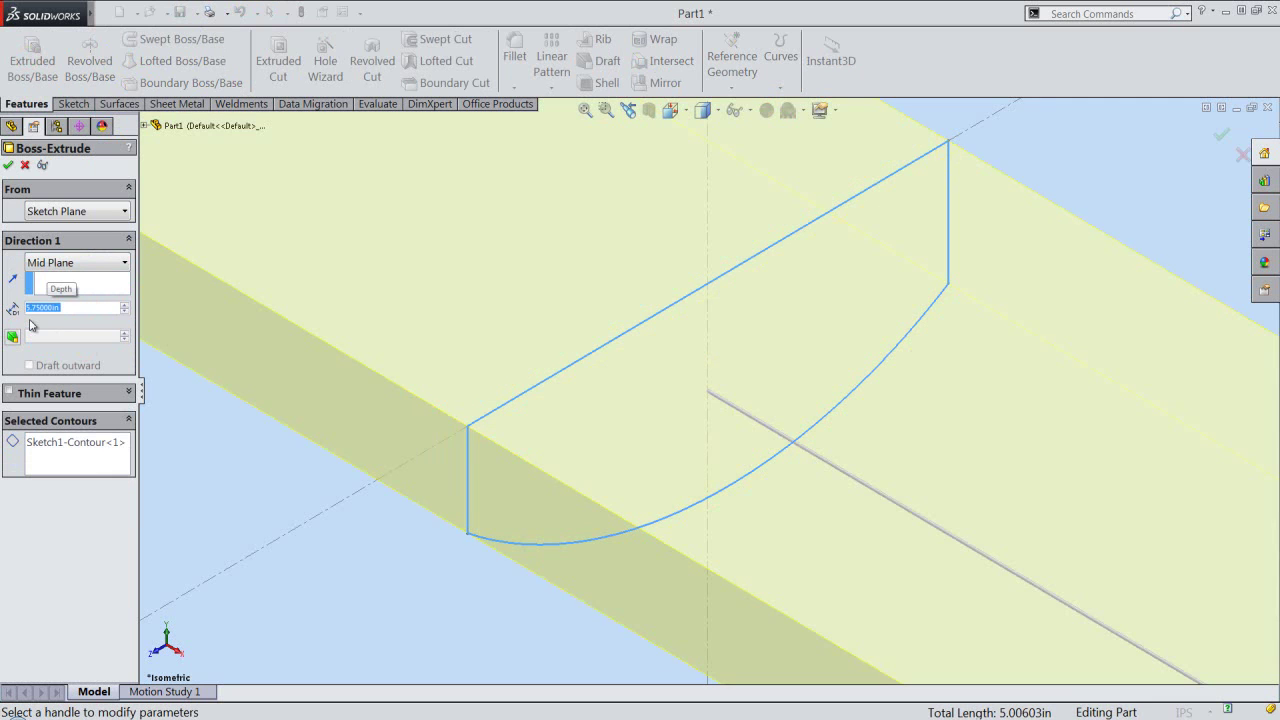
click(8, 164)
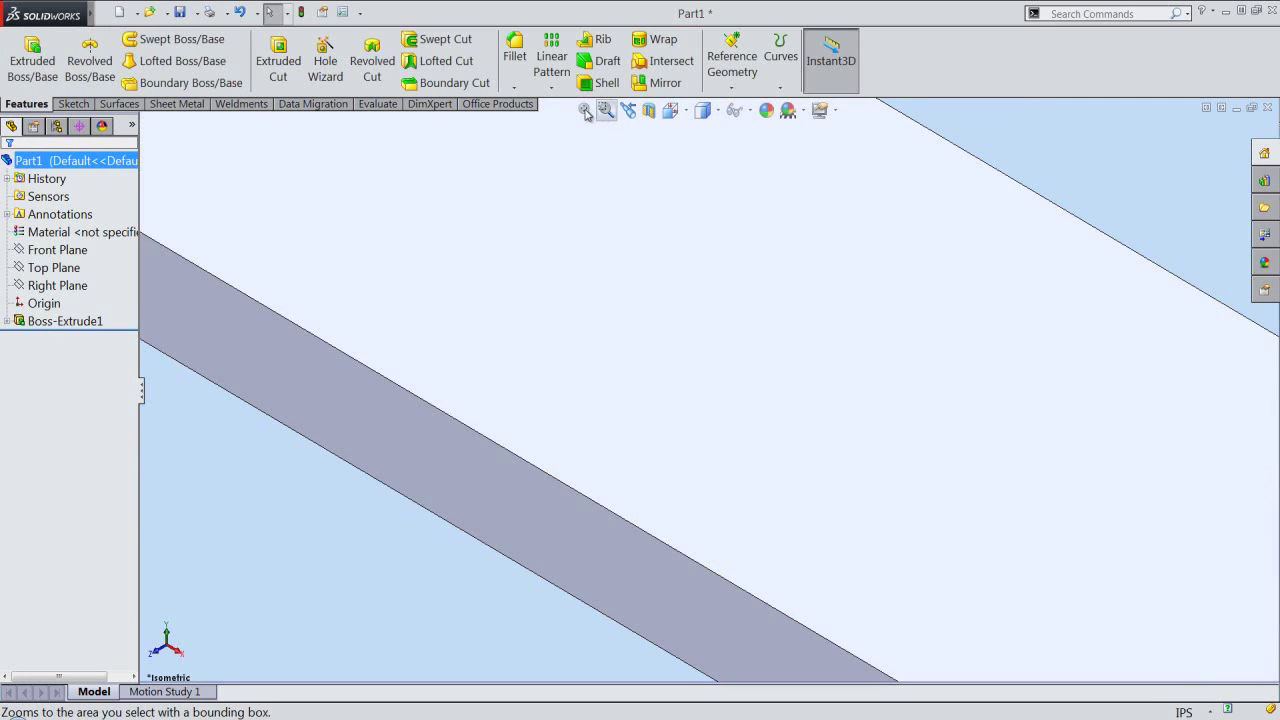
Apply the beige medium gloss plastic appearance to the whole Part1
click(584, 110)
click(452, 154)
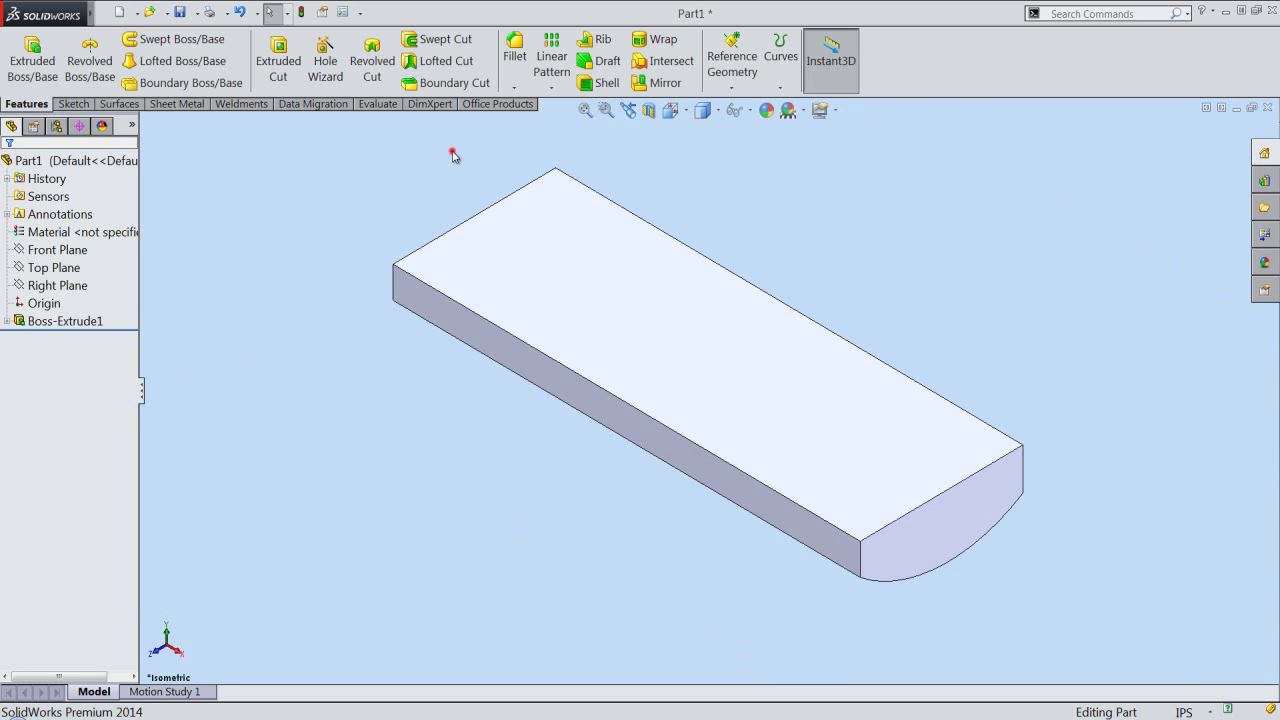
click(456, 167)
click(115, 162)
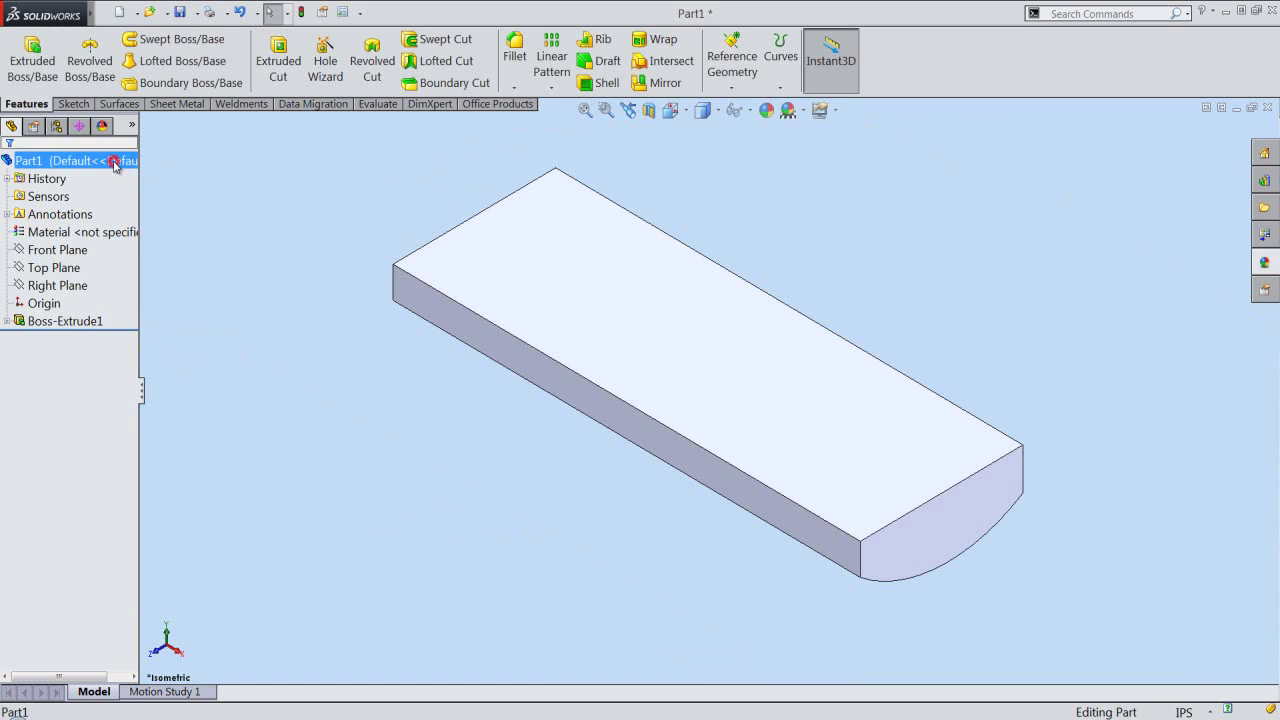
click(766, 114)
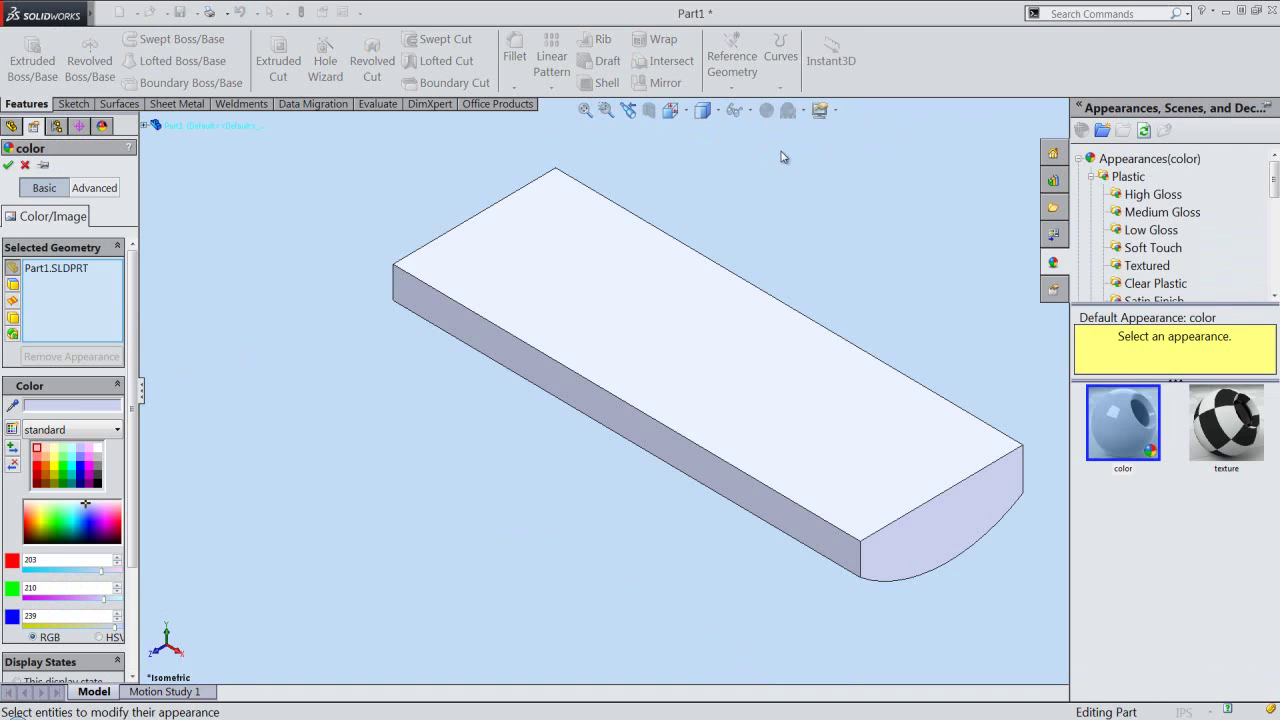
click(1147, 218)
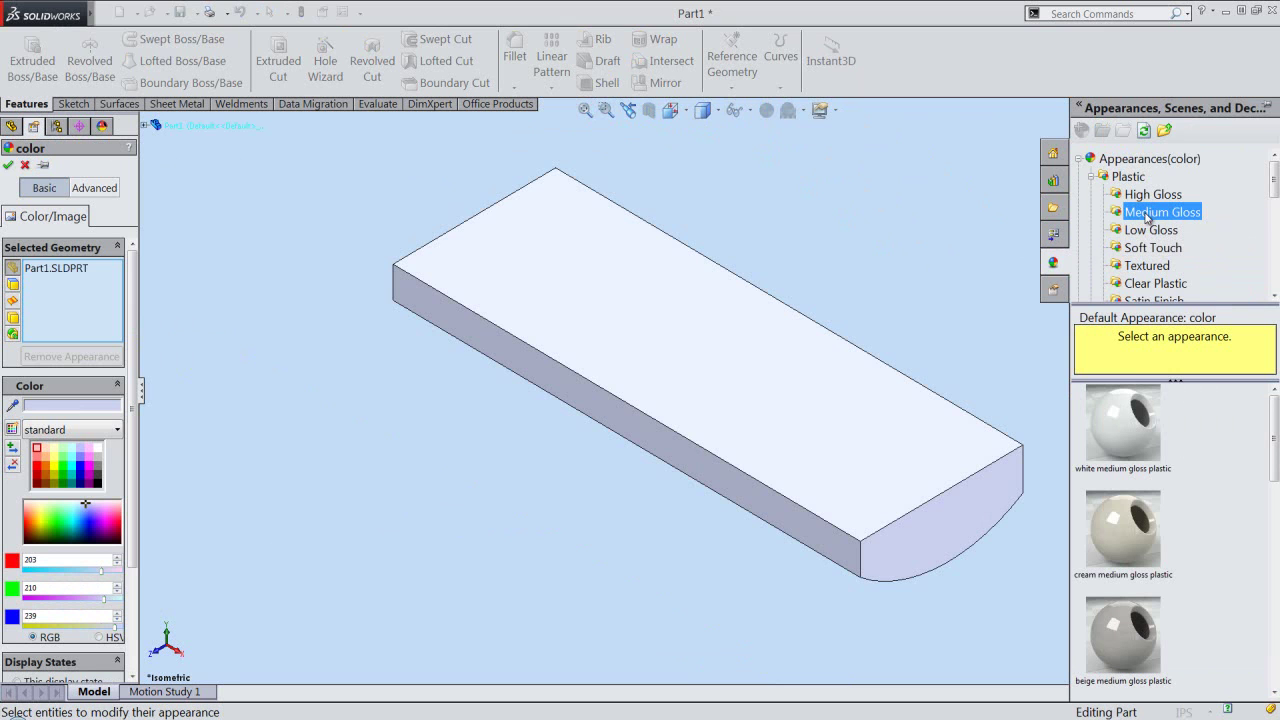
click(1137, 630)
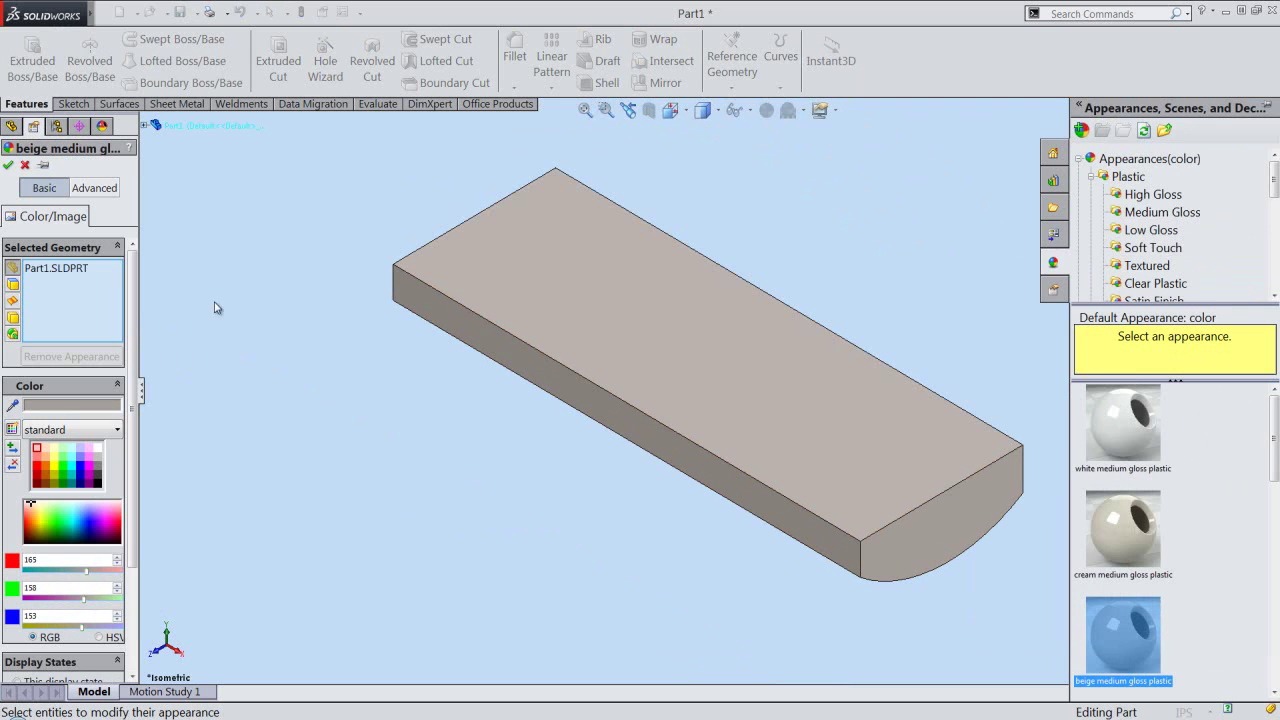
click(8, 166)
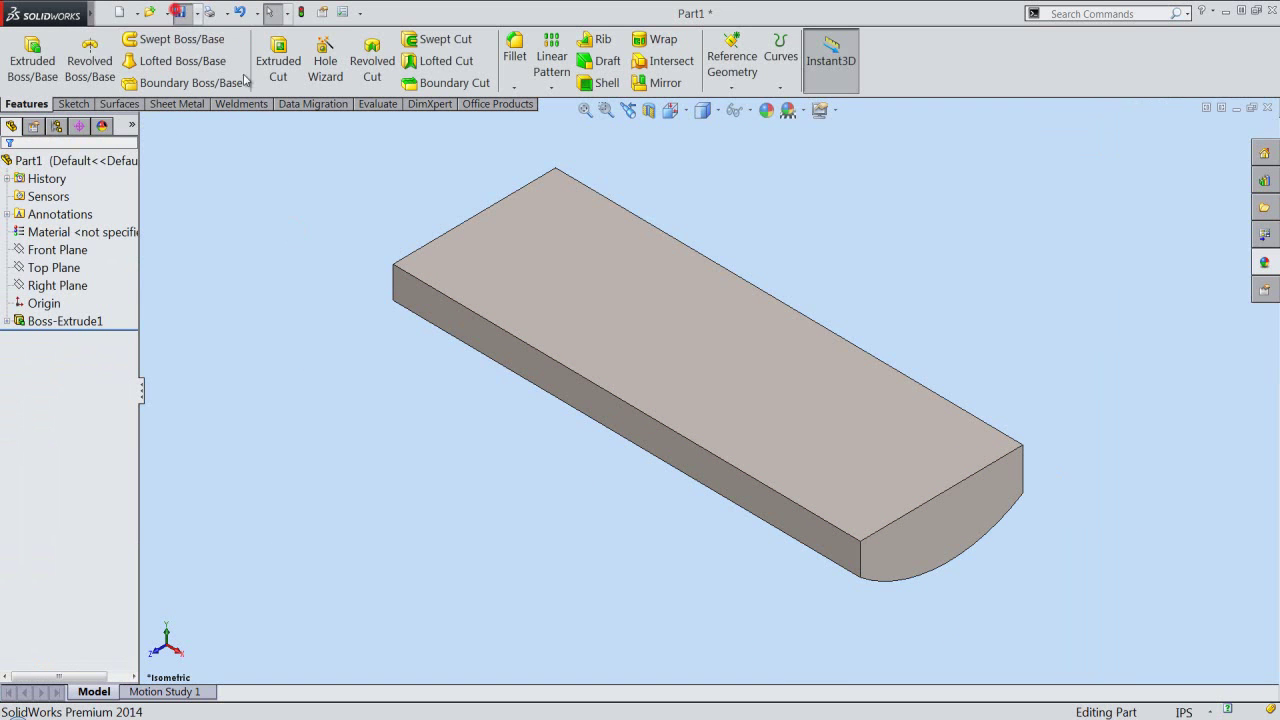
Save the part as Part1 in a new Spectacle Case folder
key(ctrl+s)
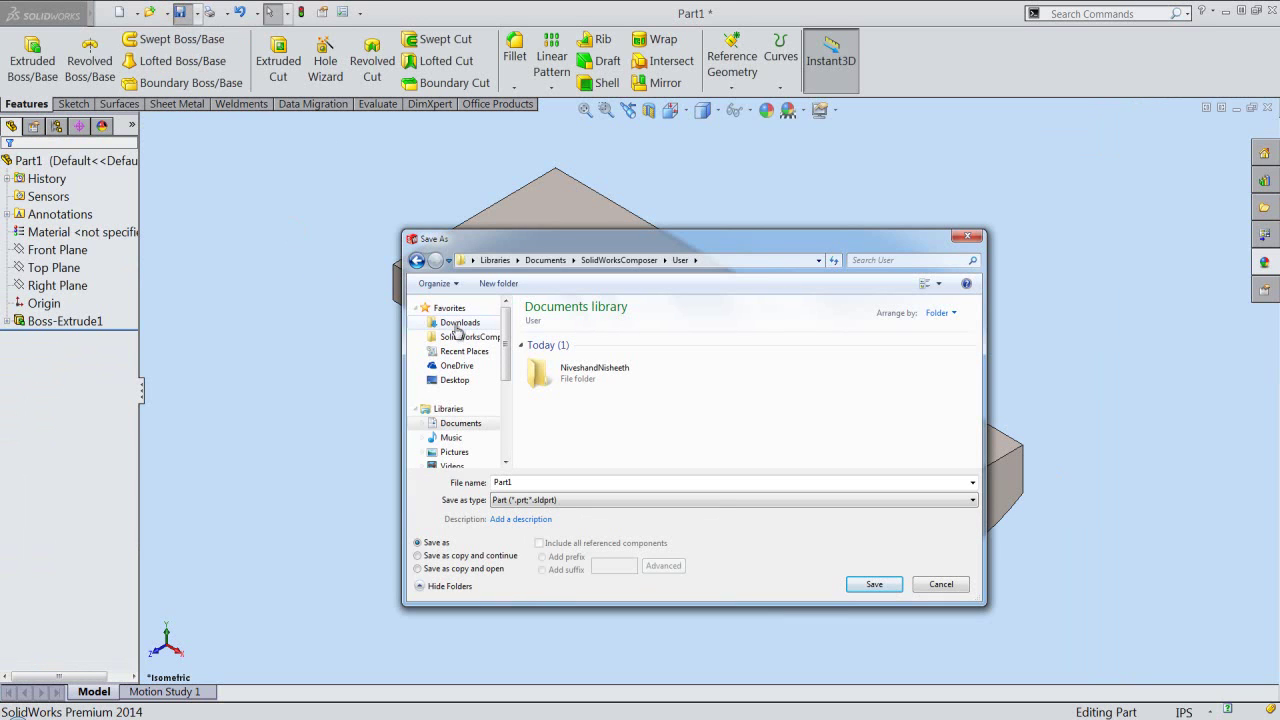
double_click(586, 374)
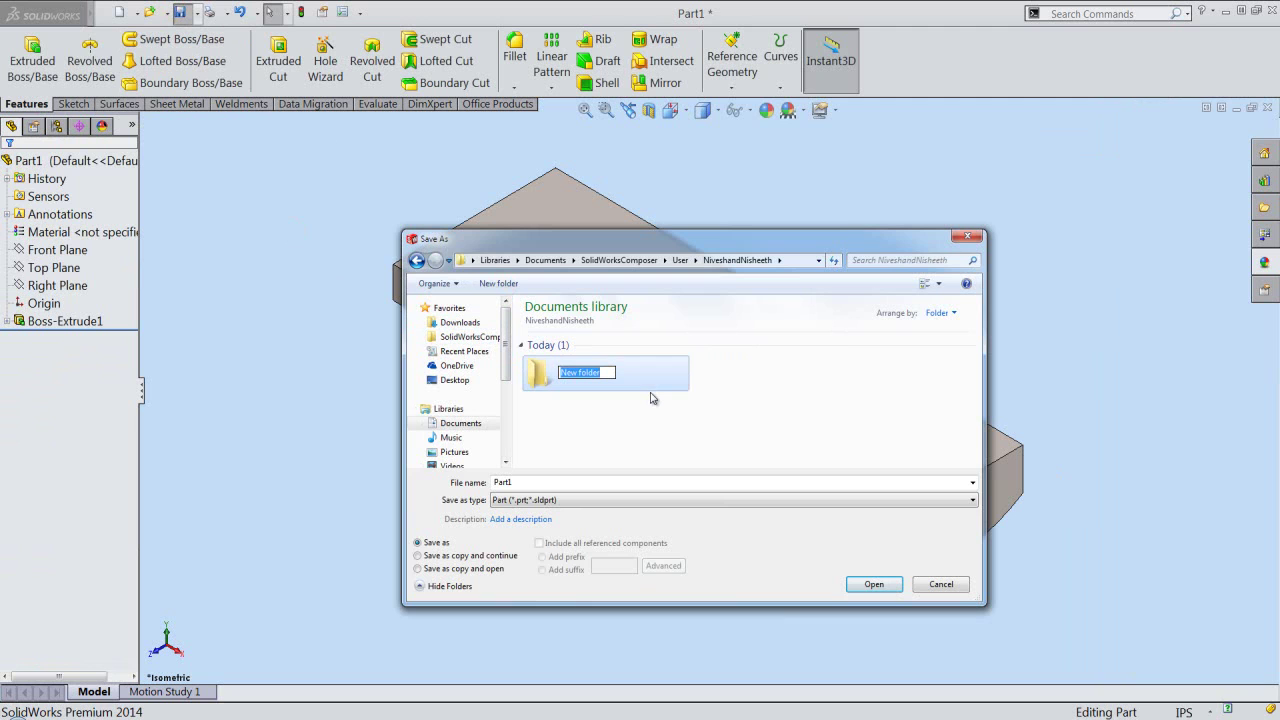
text(Spectacle Case)
click(660, 424)
double_click(598, 378)
click(866, 584)
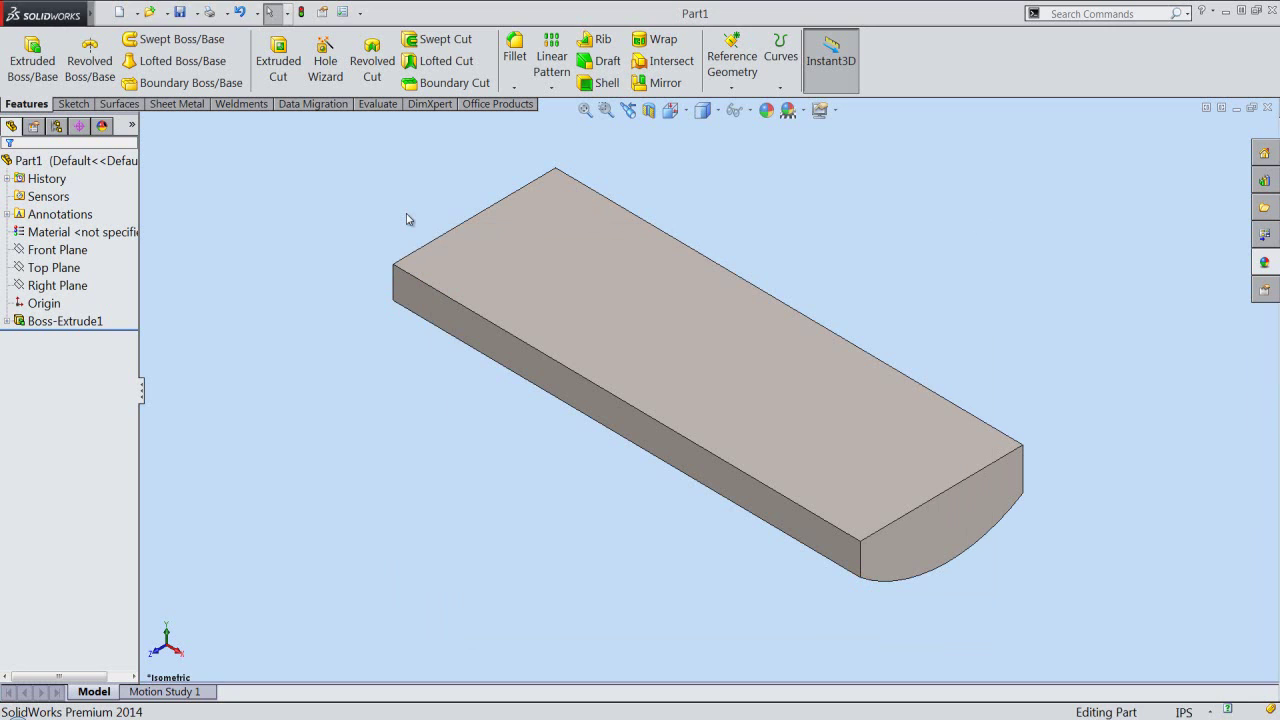
click(428, 217)
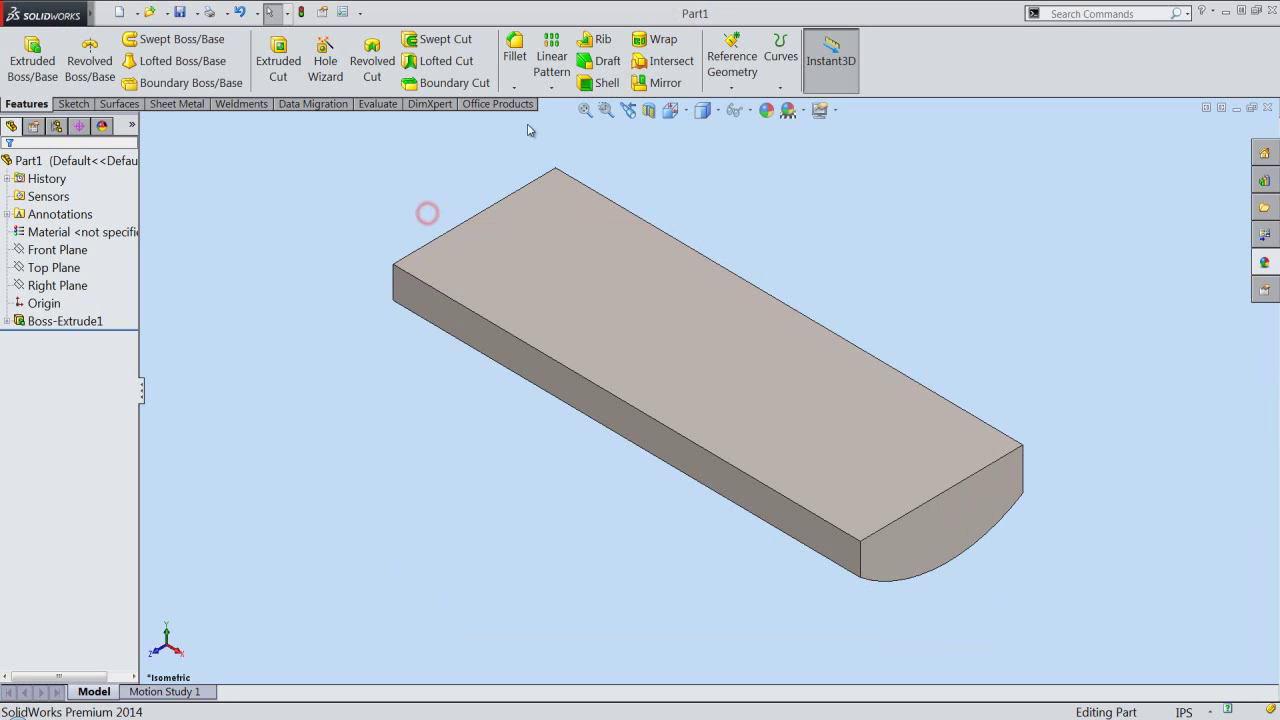
Shell the block with 1/16 in walls, removing the top face
click(586, 83)
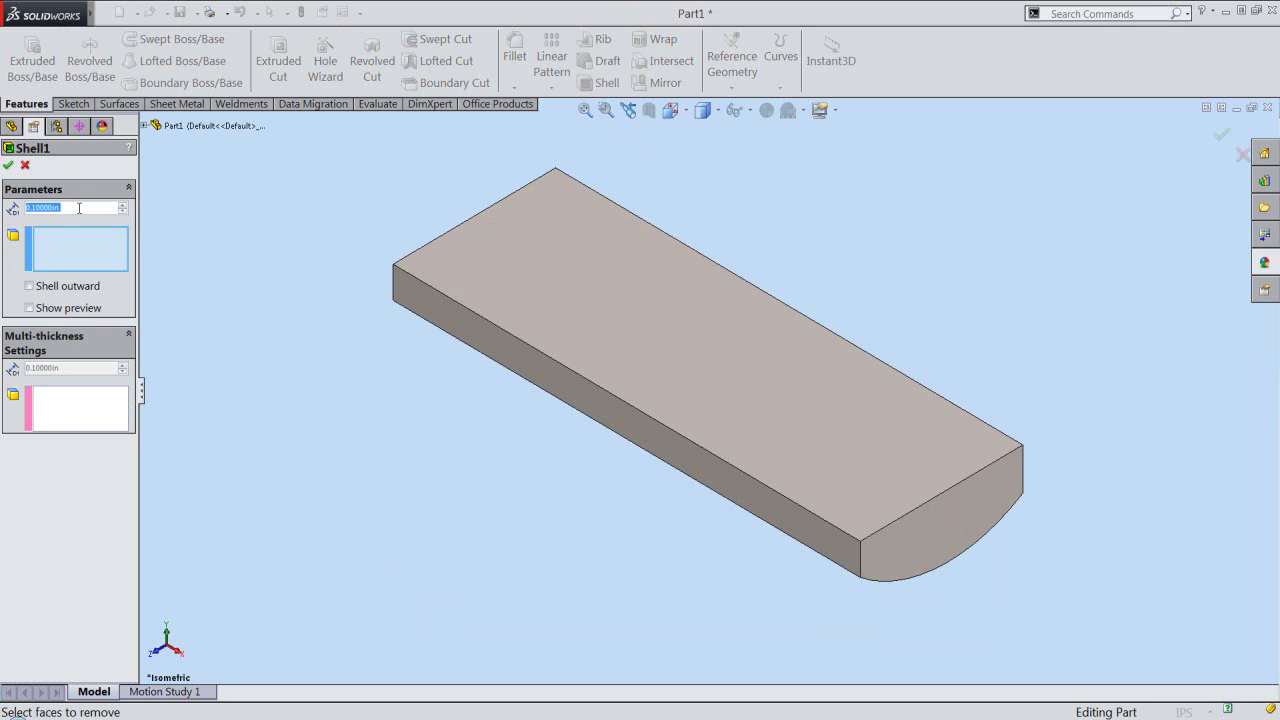
click(78, 207)
drag(30, 207, 14, 209)
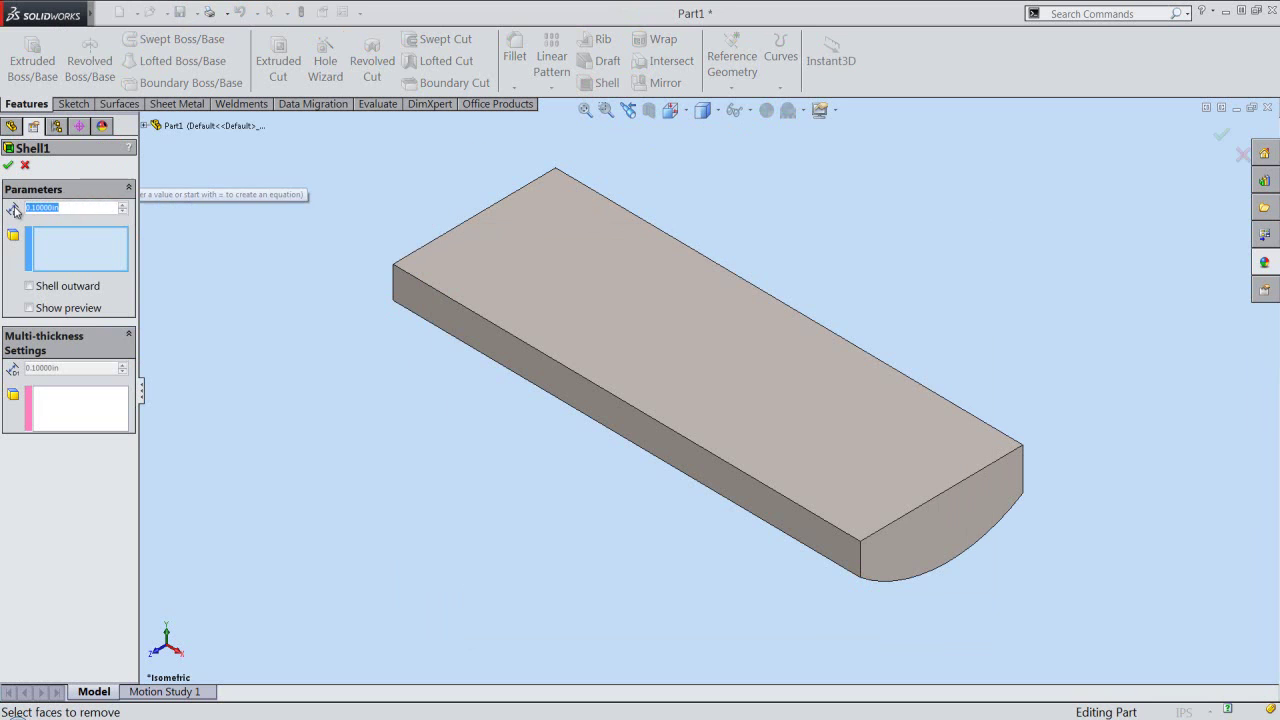
text(1/16)
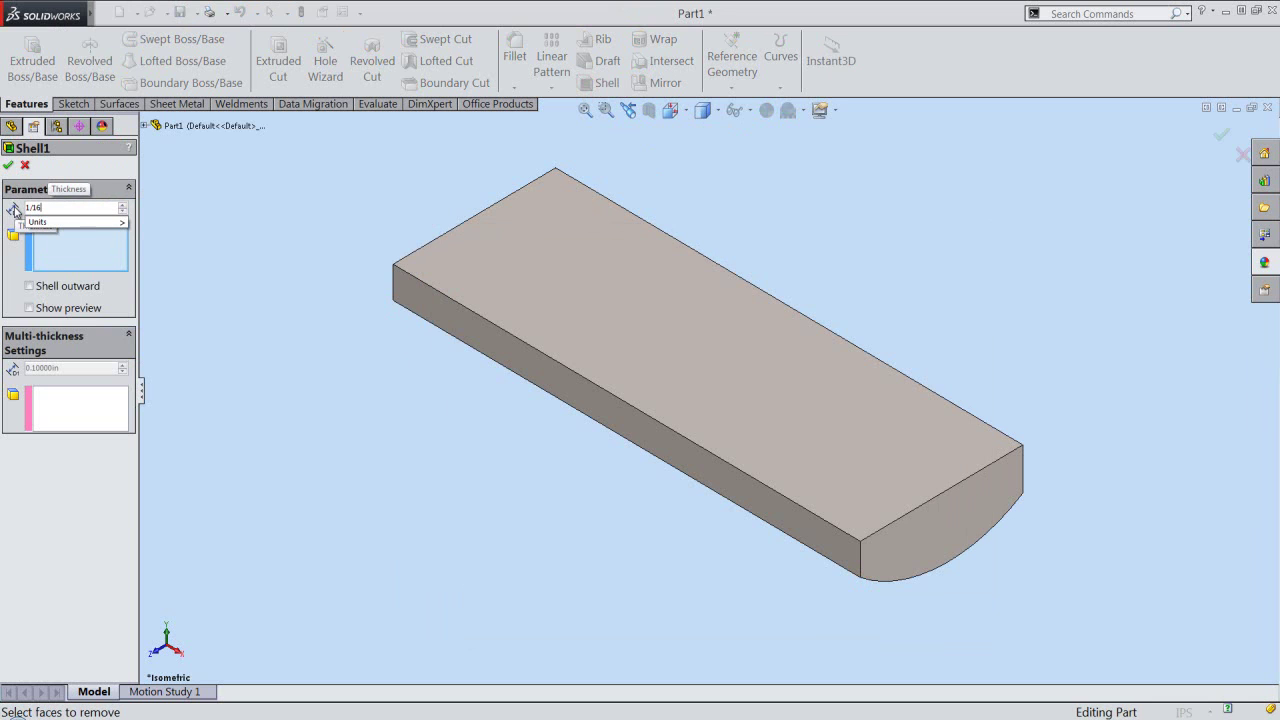
key(Return)
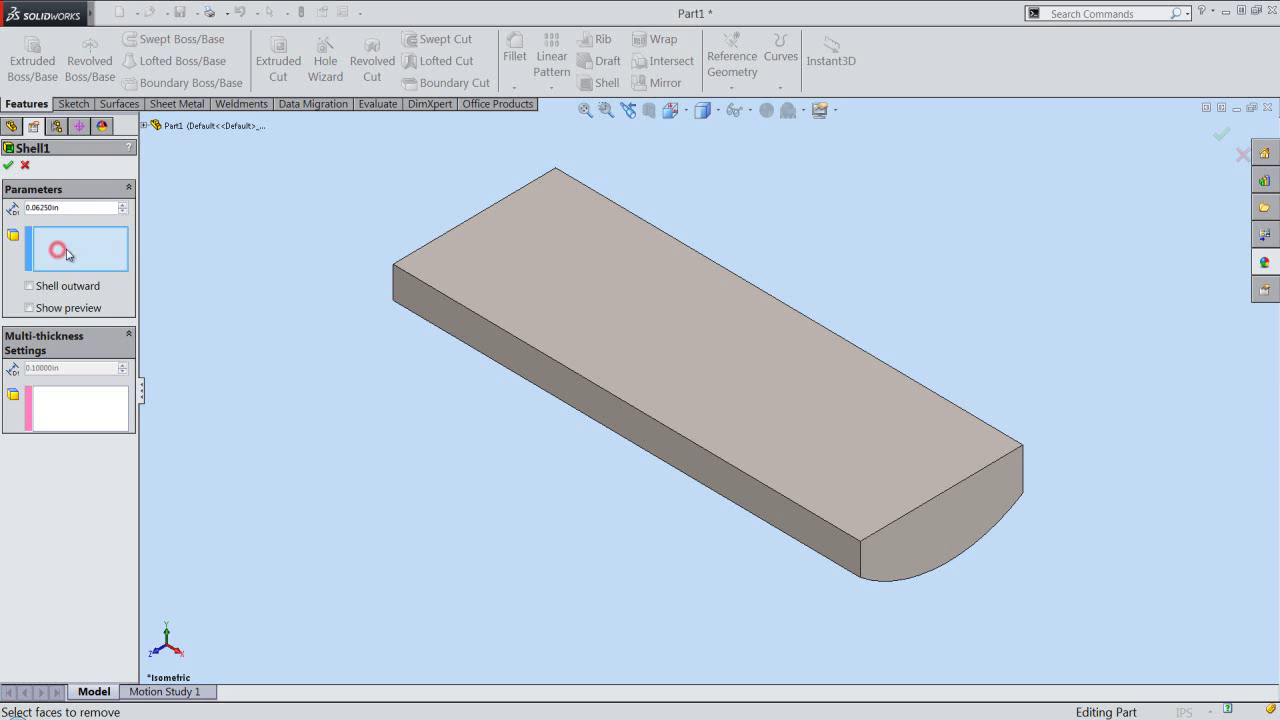
click(597, 305)
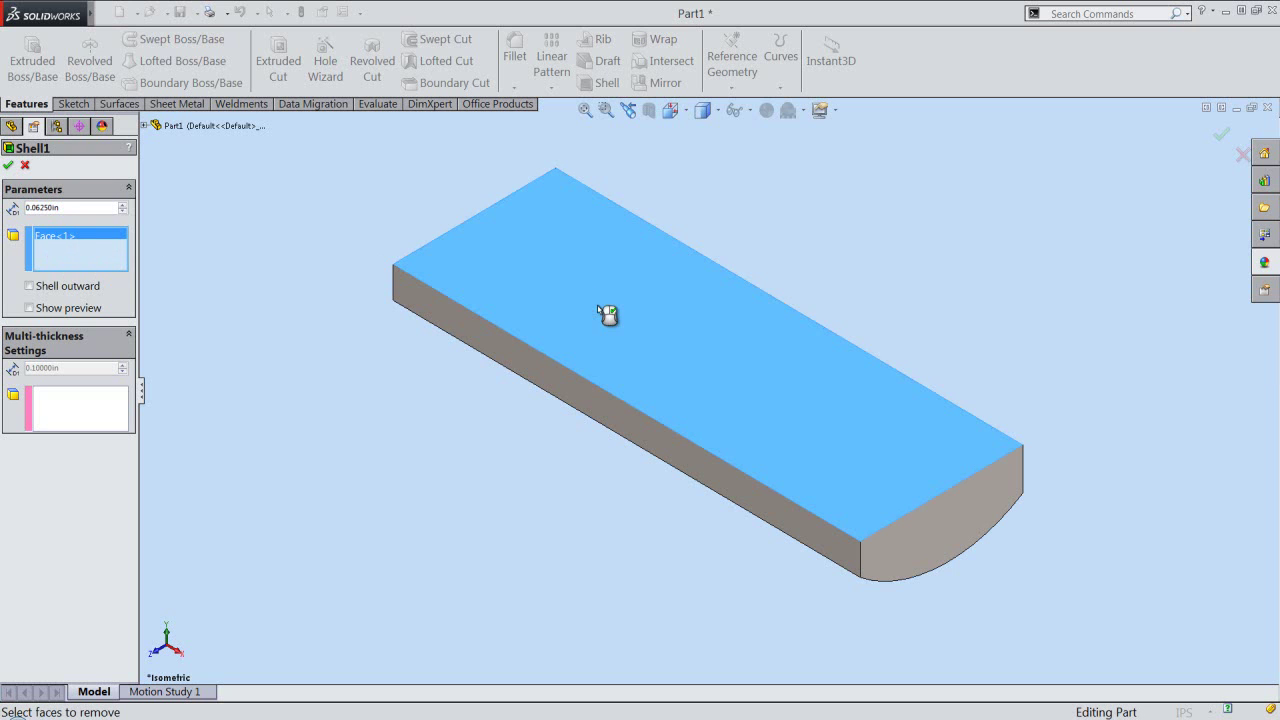
right_click(289, 233)
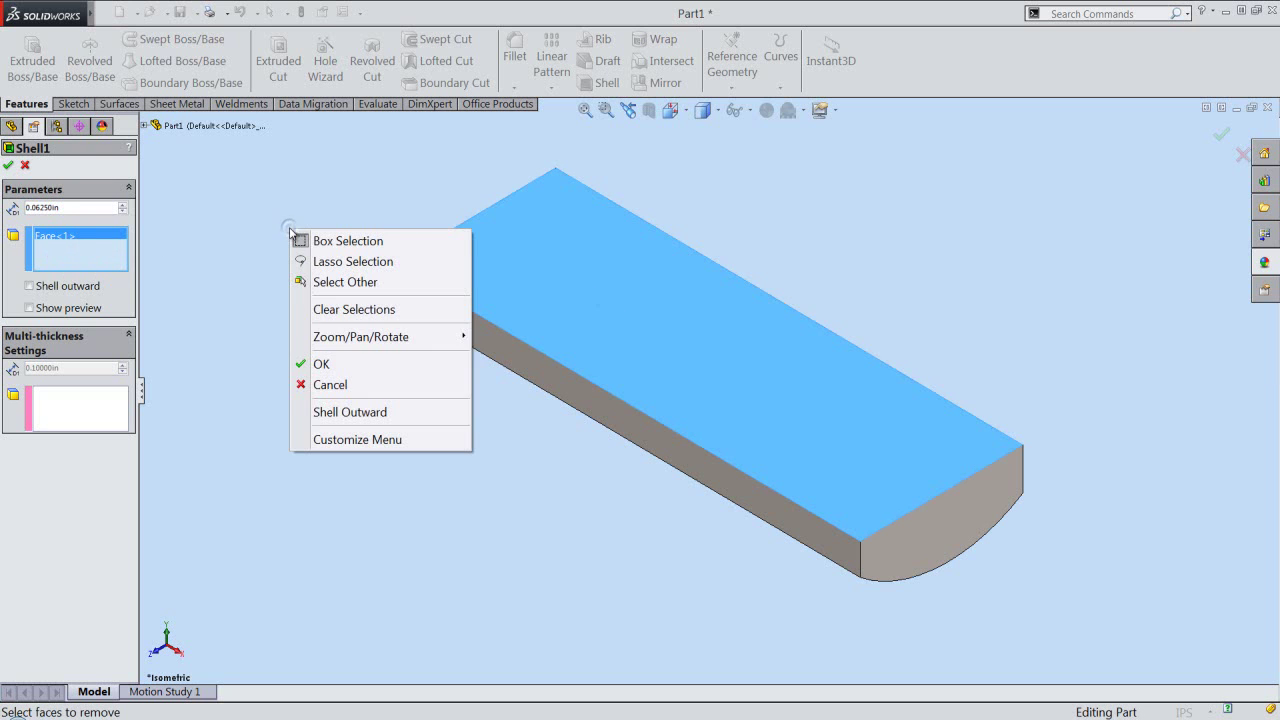
click(319, 364)
click(318, 364)
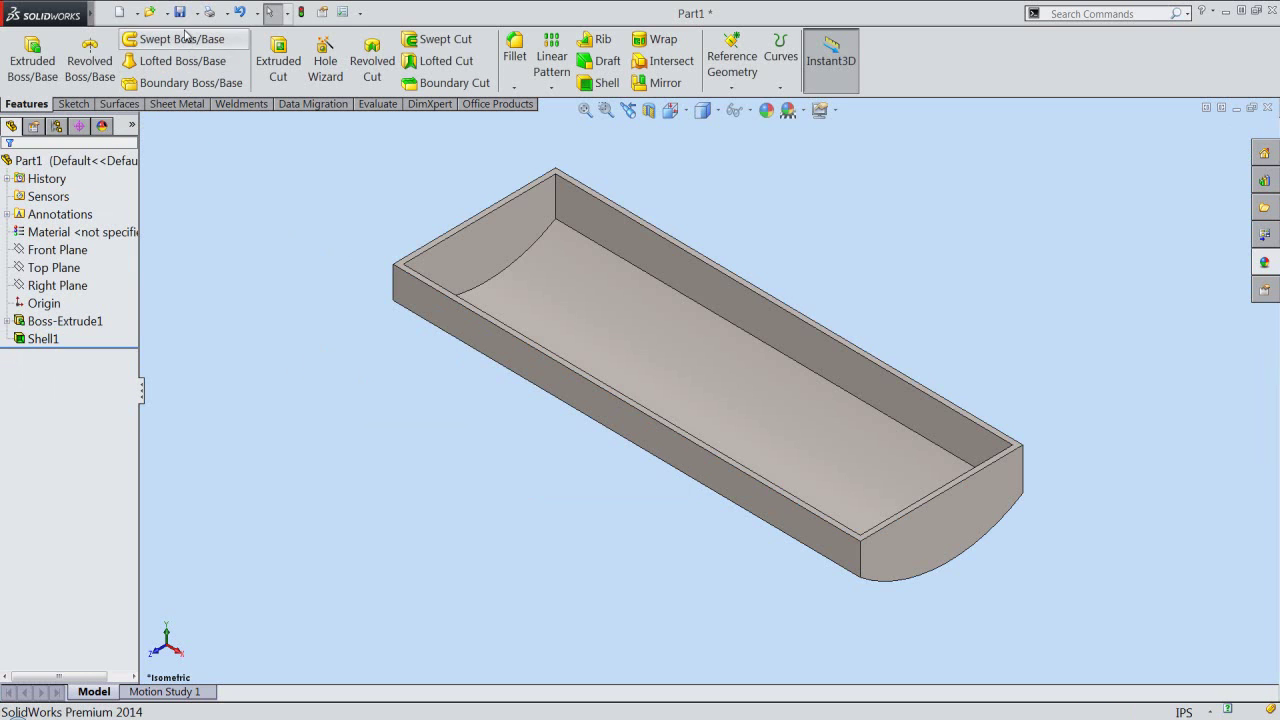
Save the tray and start an extruded boss sketched on the long wall's top face
click(180, 12)
click(362, 330)
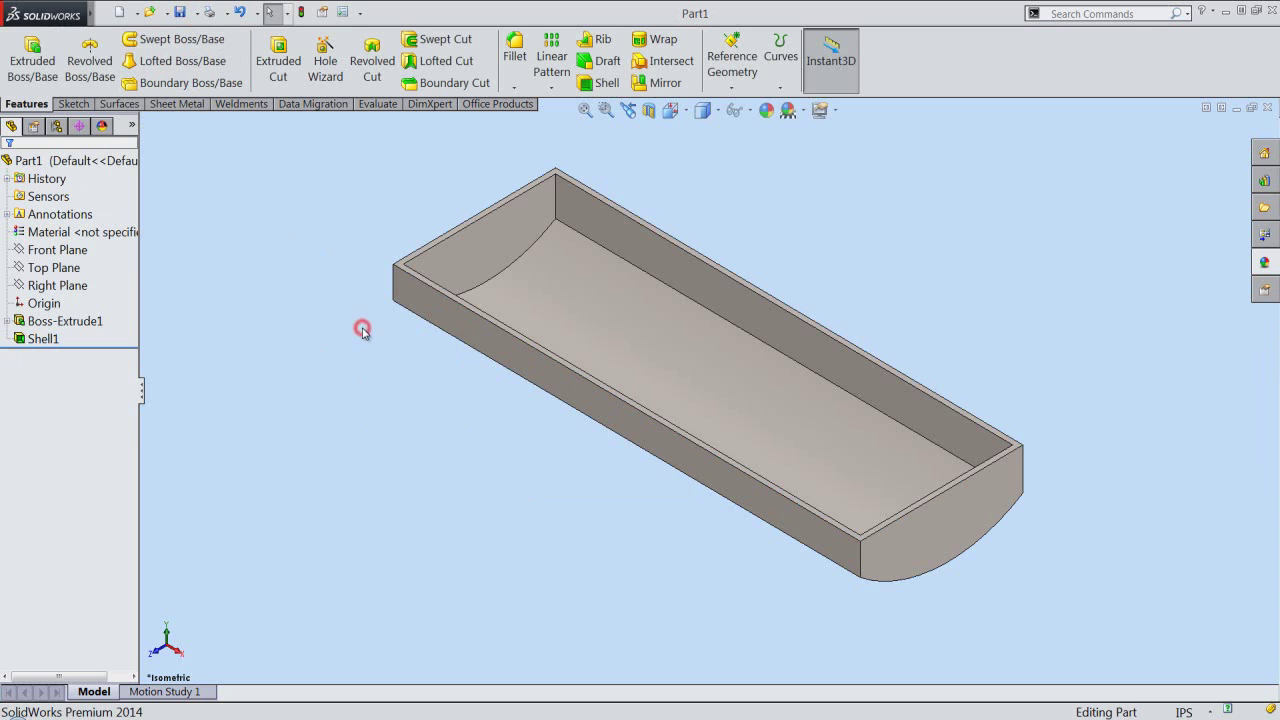
click(38, 78)
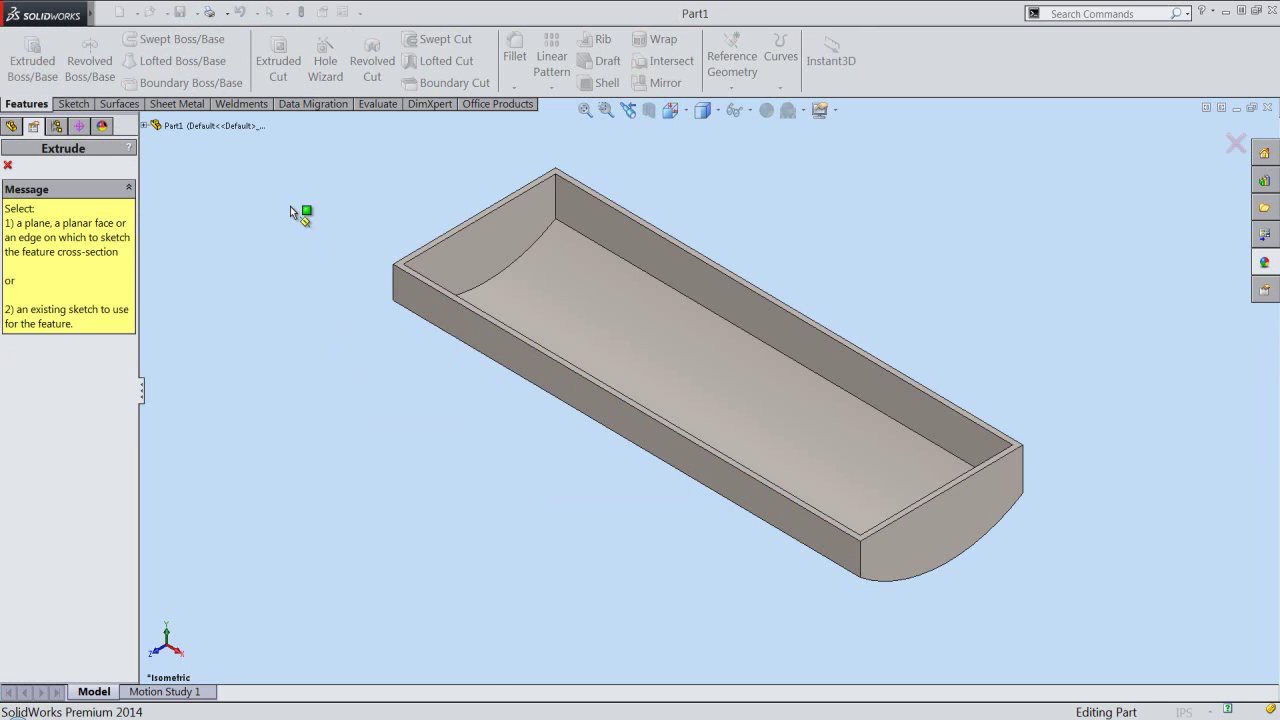
scroll(787, 288, down, 2)
scroll(777, 316, down, 4)
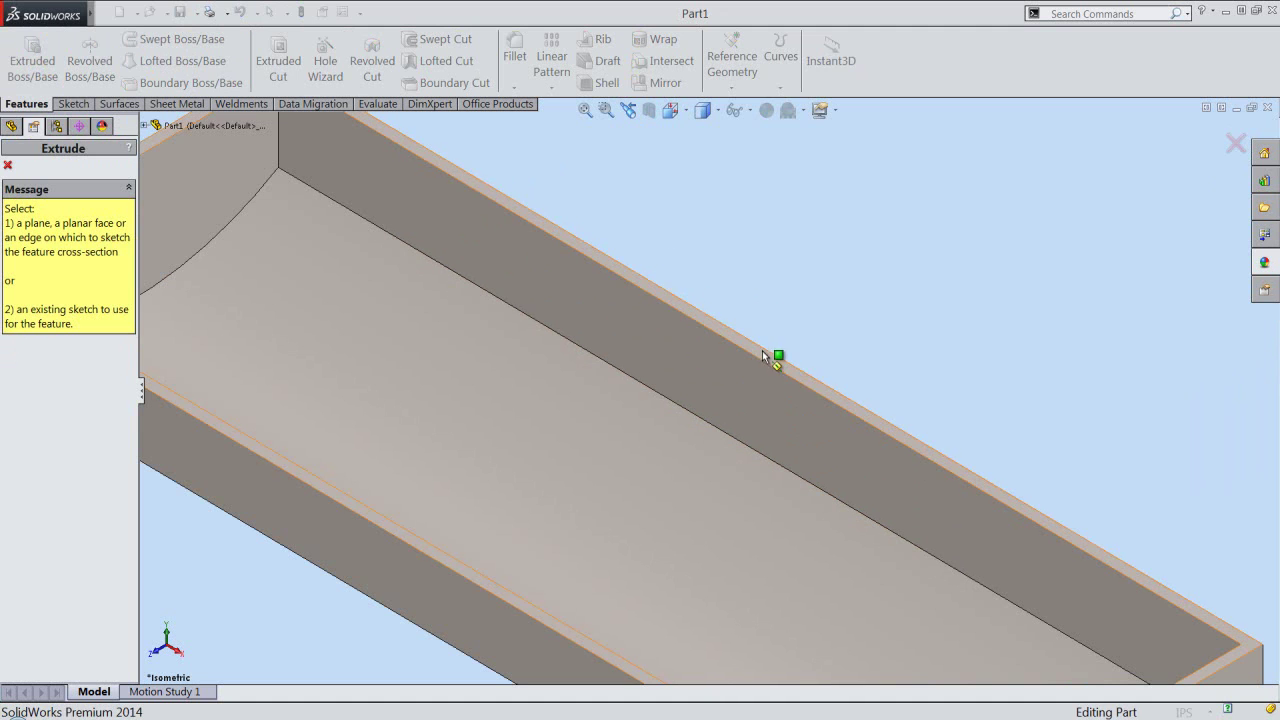
click(762, 352)
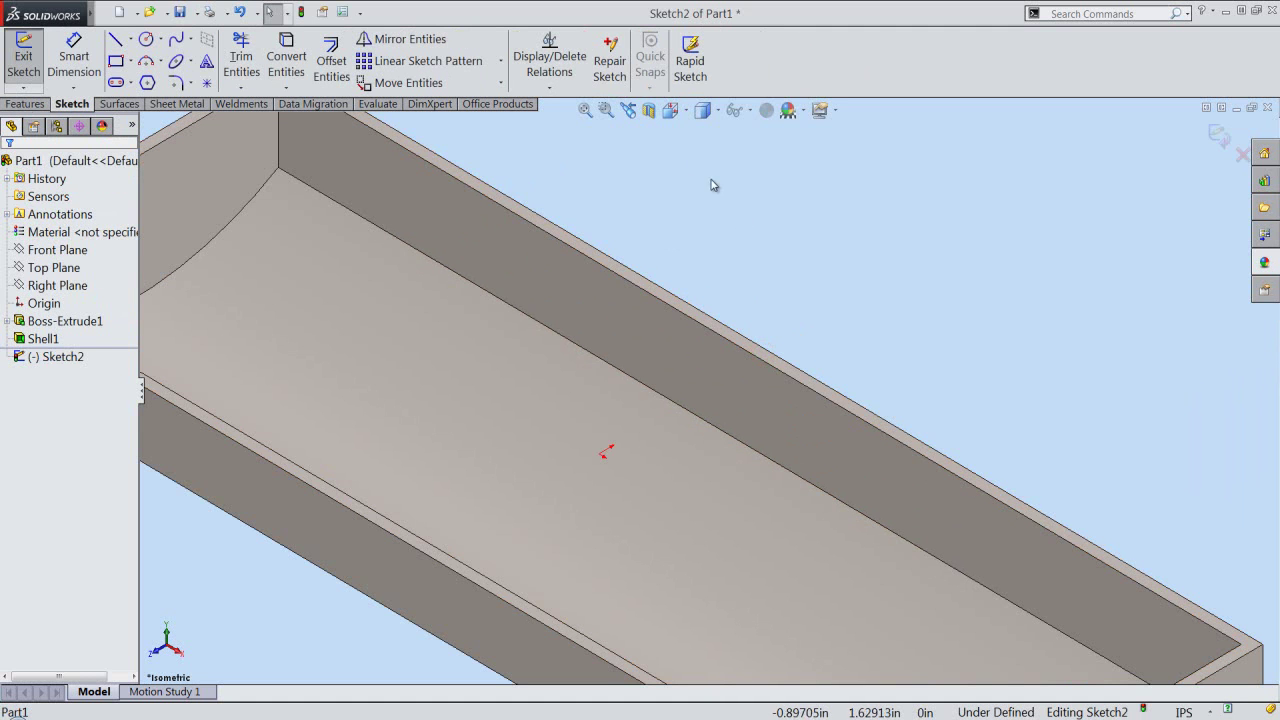
Zoom to fit and view the new sketch from the Top orientation
click(670, 110)
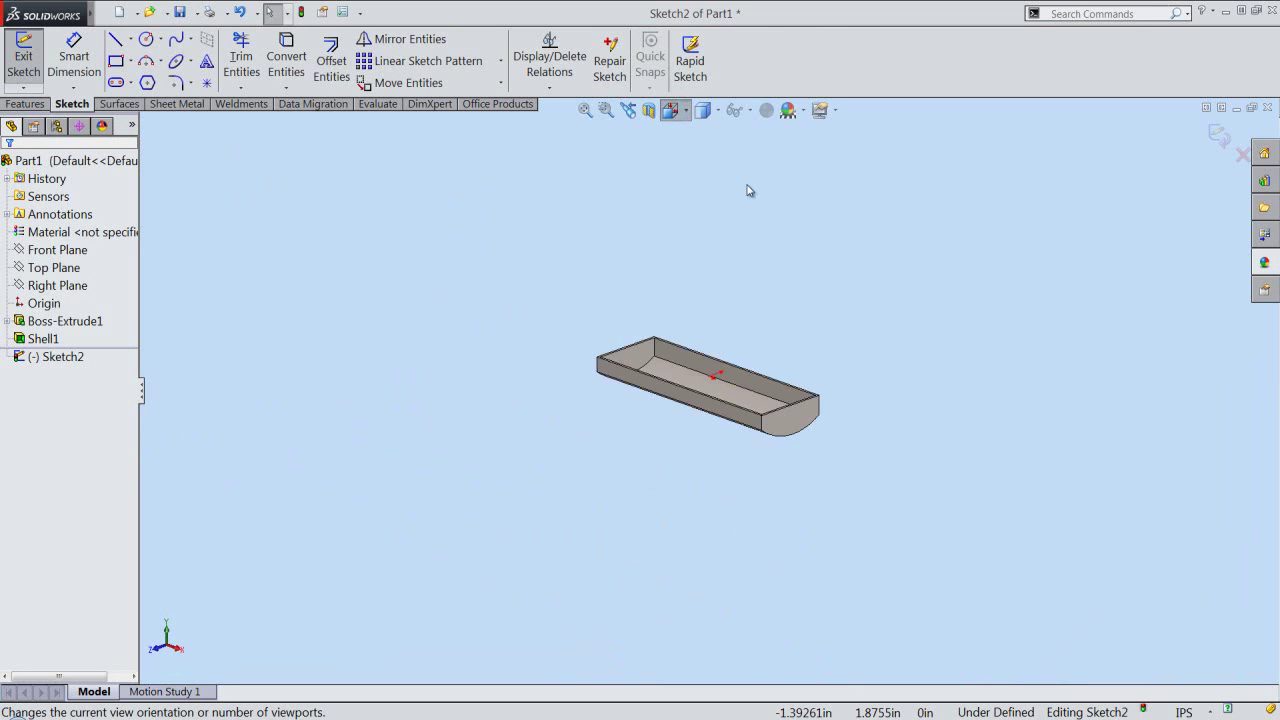
click(698, 281)
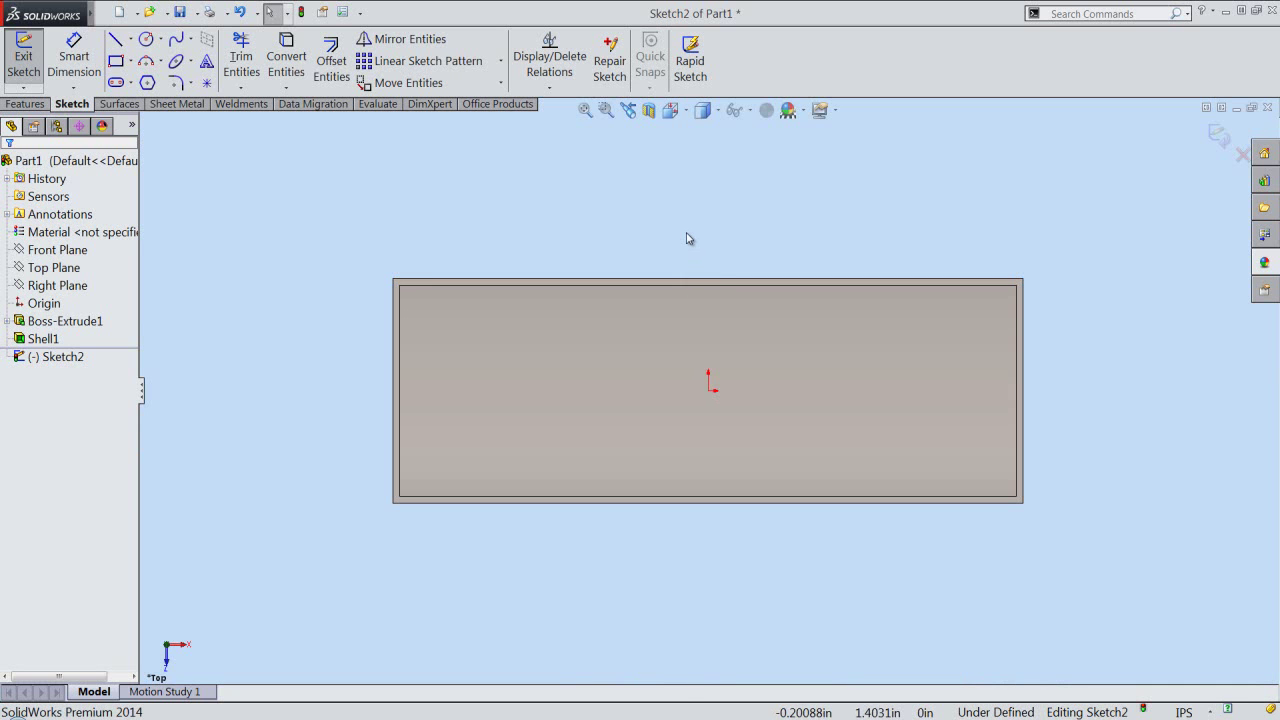
right_click(687, 238)
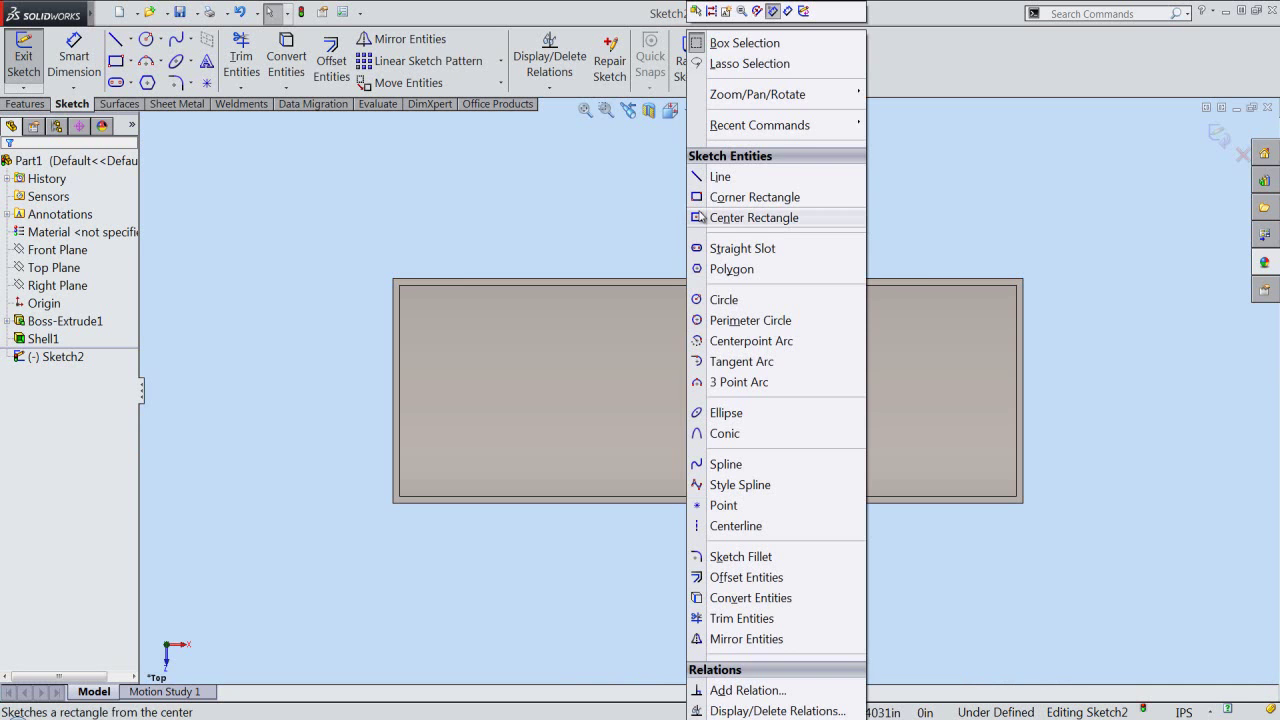
Draw a 0.75 by 0.25 in corner rectangle starting on the wall's top edge
click(712, 197)
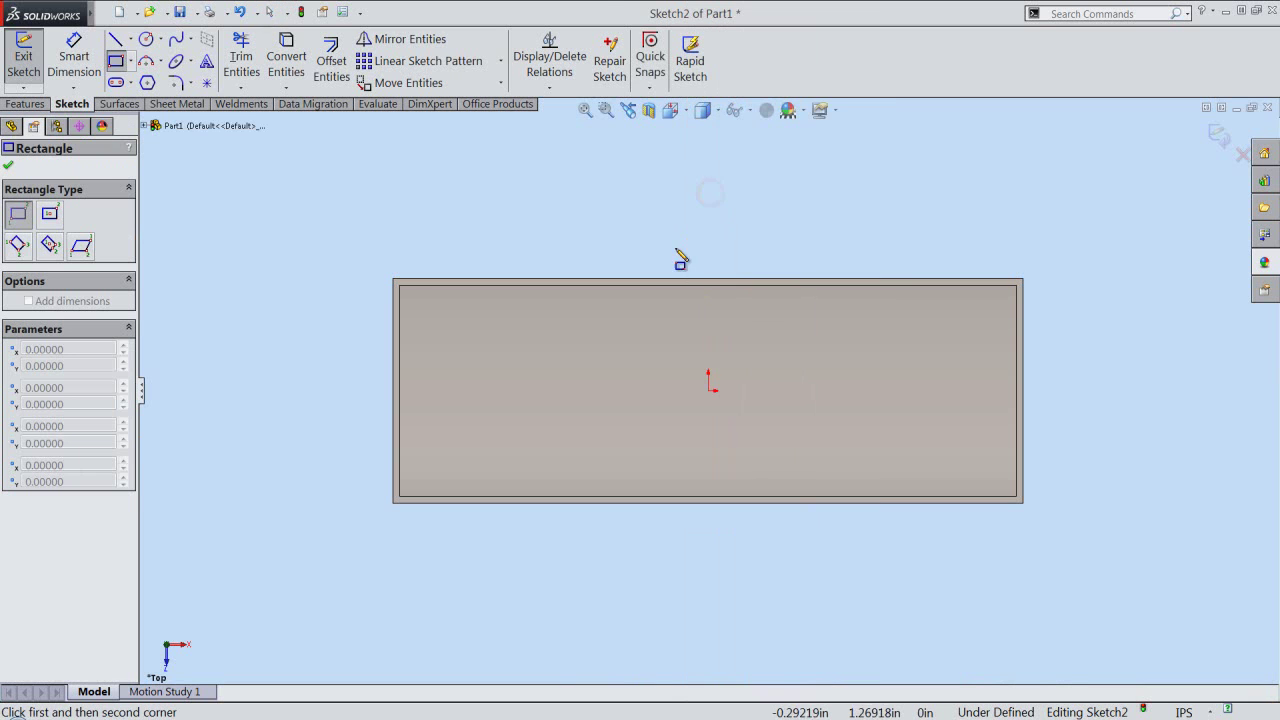
scroll(672, 265, down, 2)
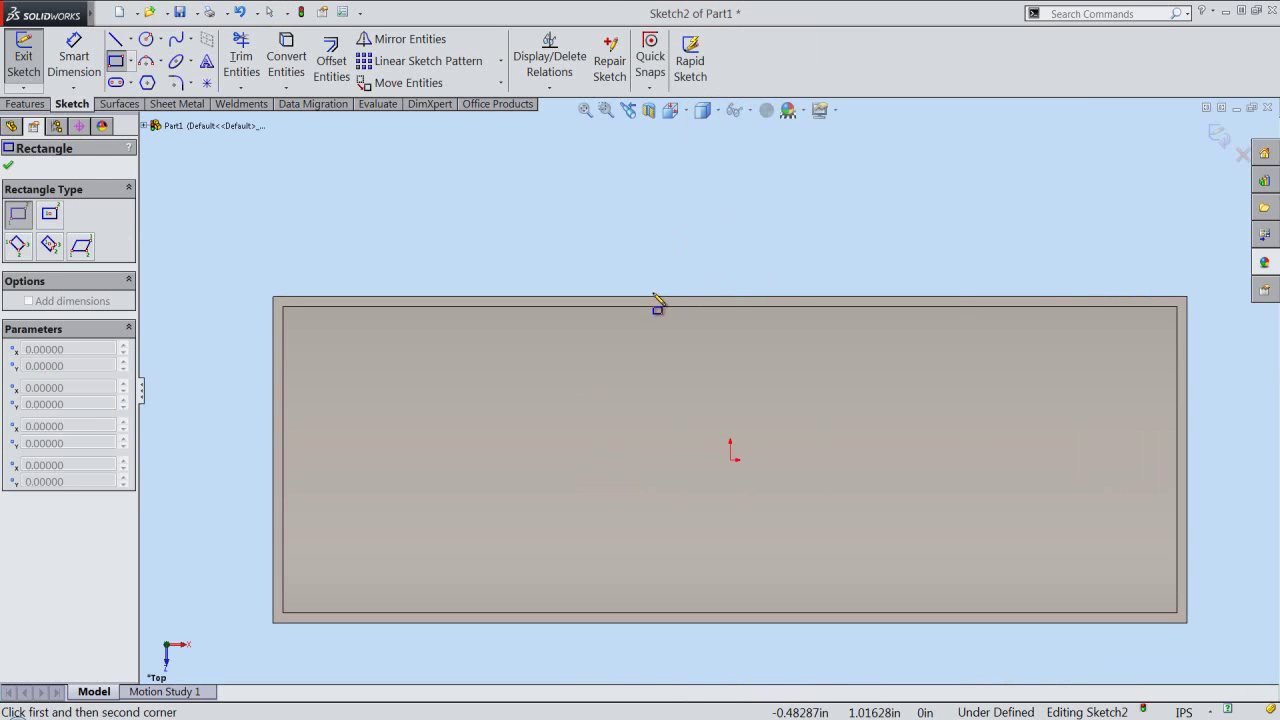
click(656, 297)
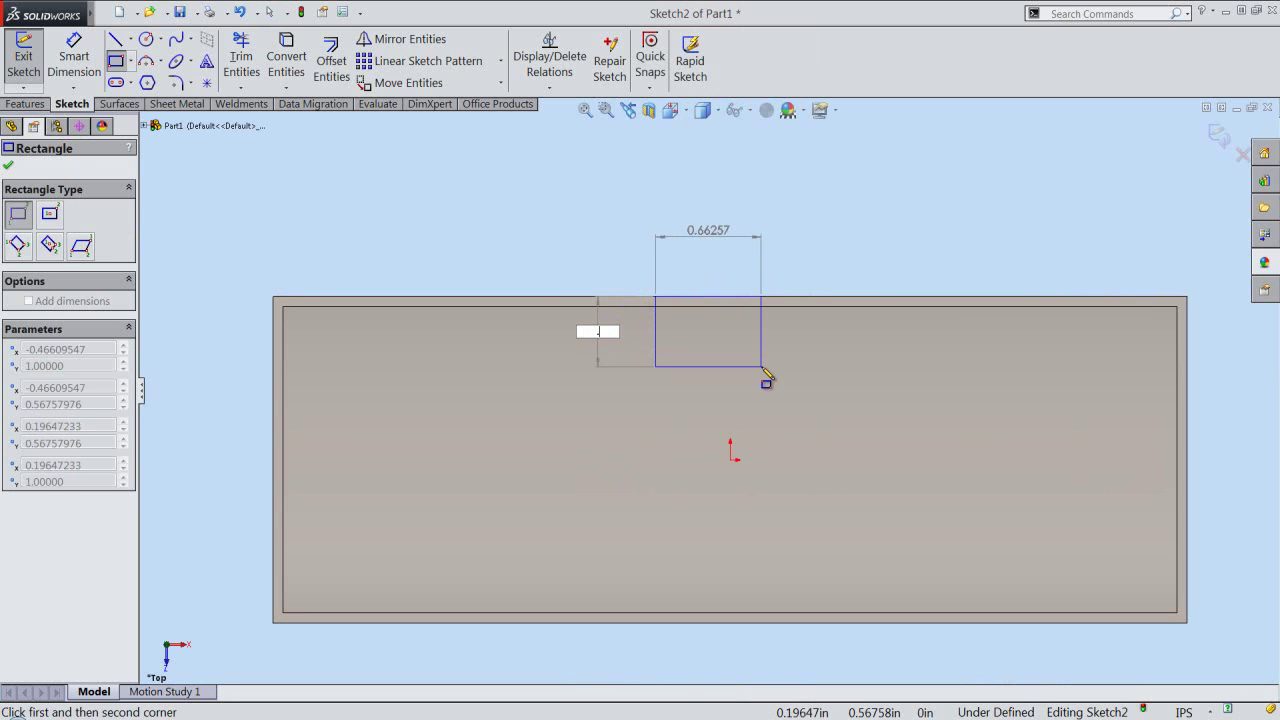
text(.25)
key(Tab)
text(.75)
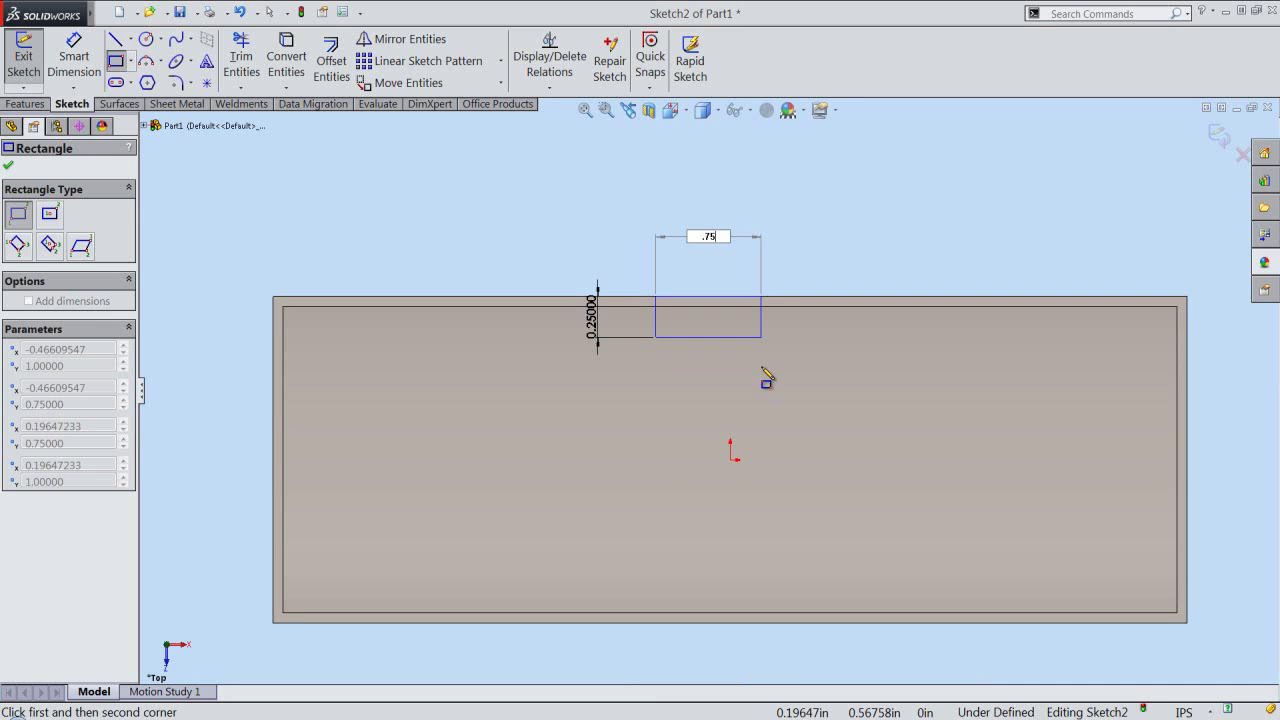
key(Return)
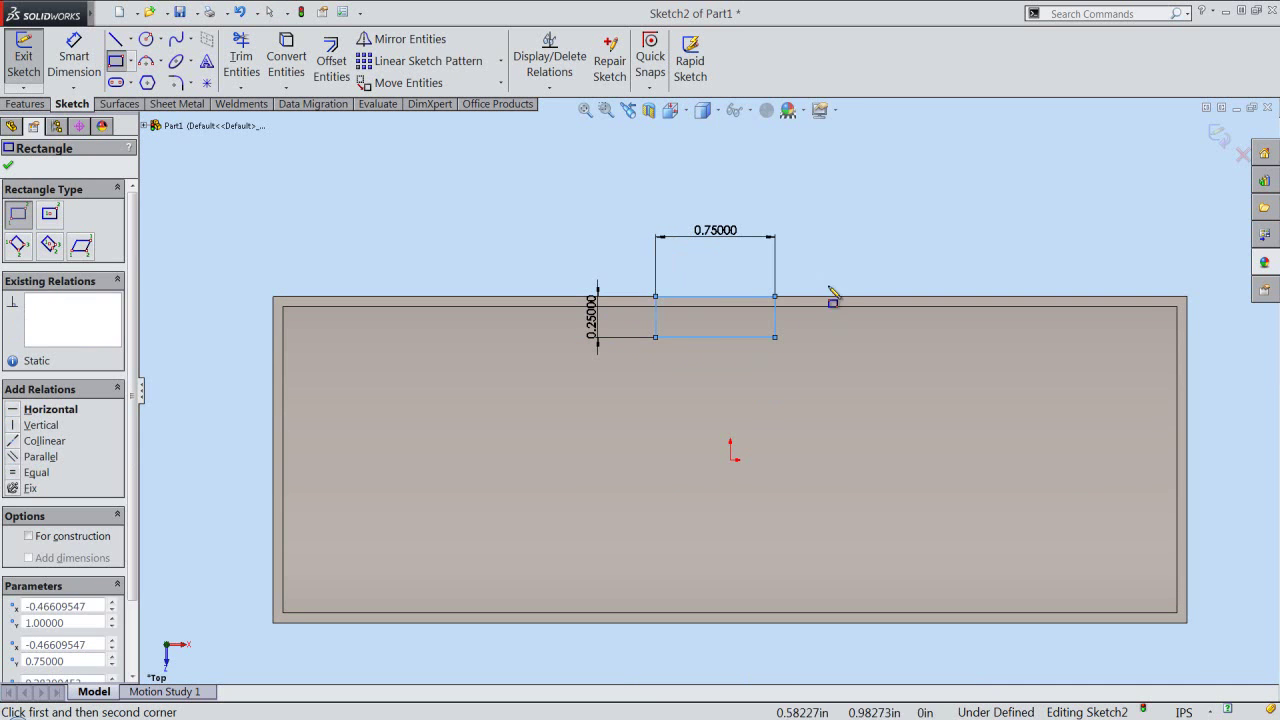
right_click(843, 243)
click(873, 173)
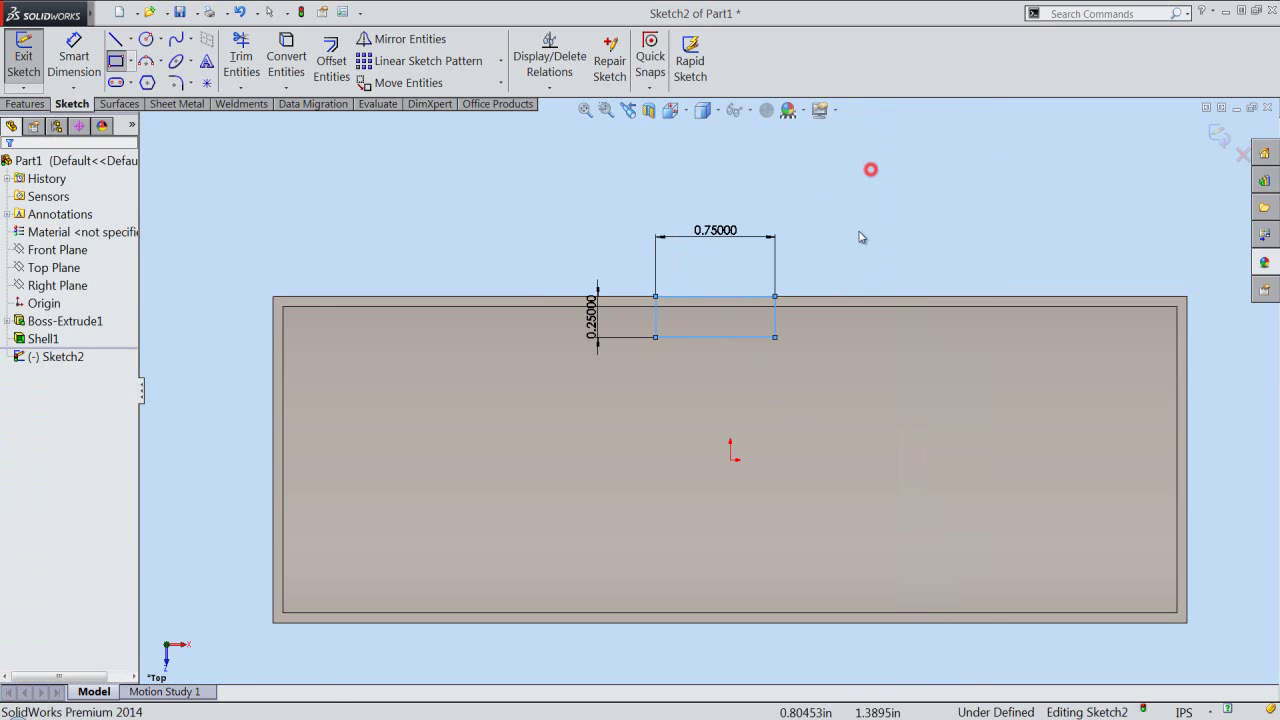
Make the bottom line's midpoint vertical with the origin to centre the rectangle
right_click(732, 338)
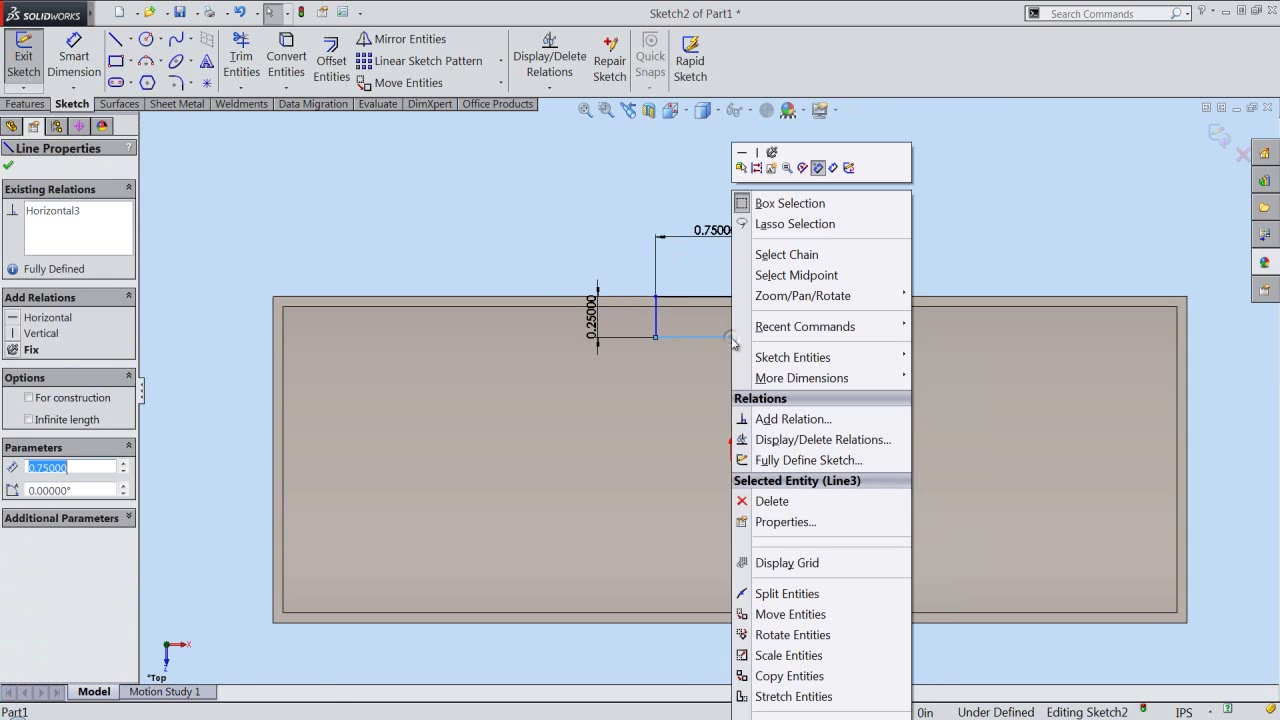
click(777, 275)
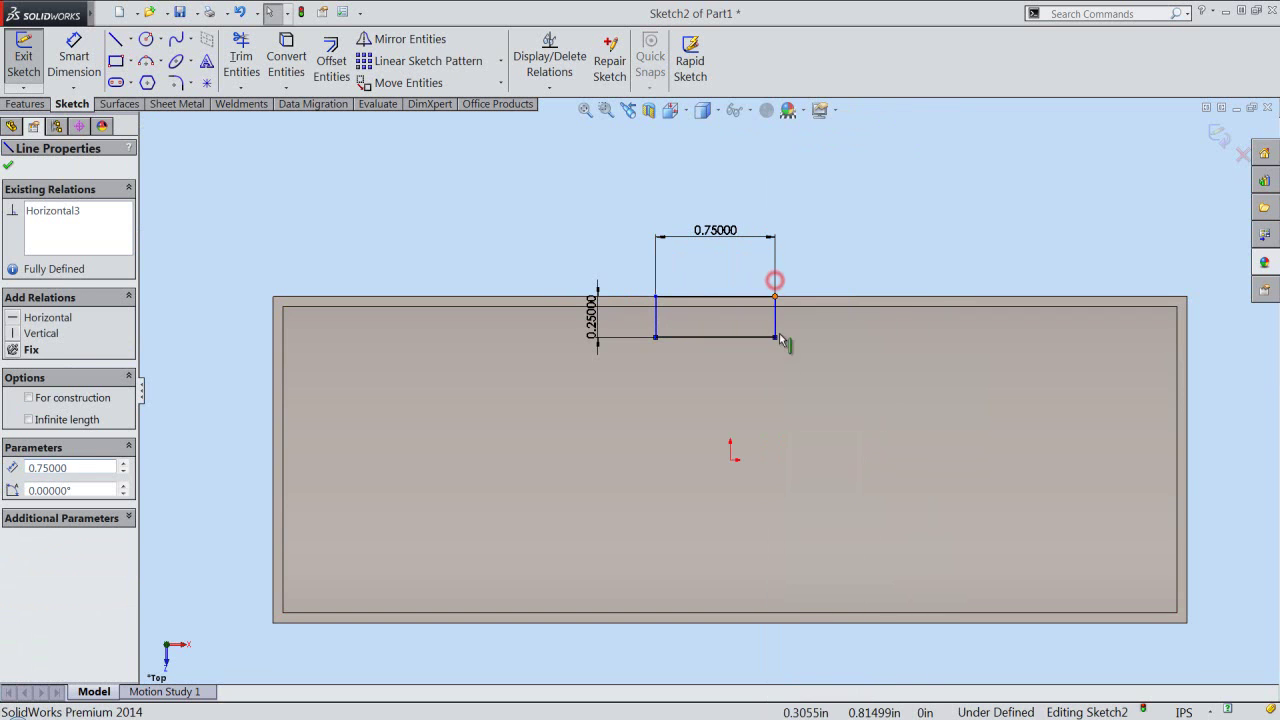
ctrl+click(732, 459)
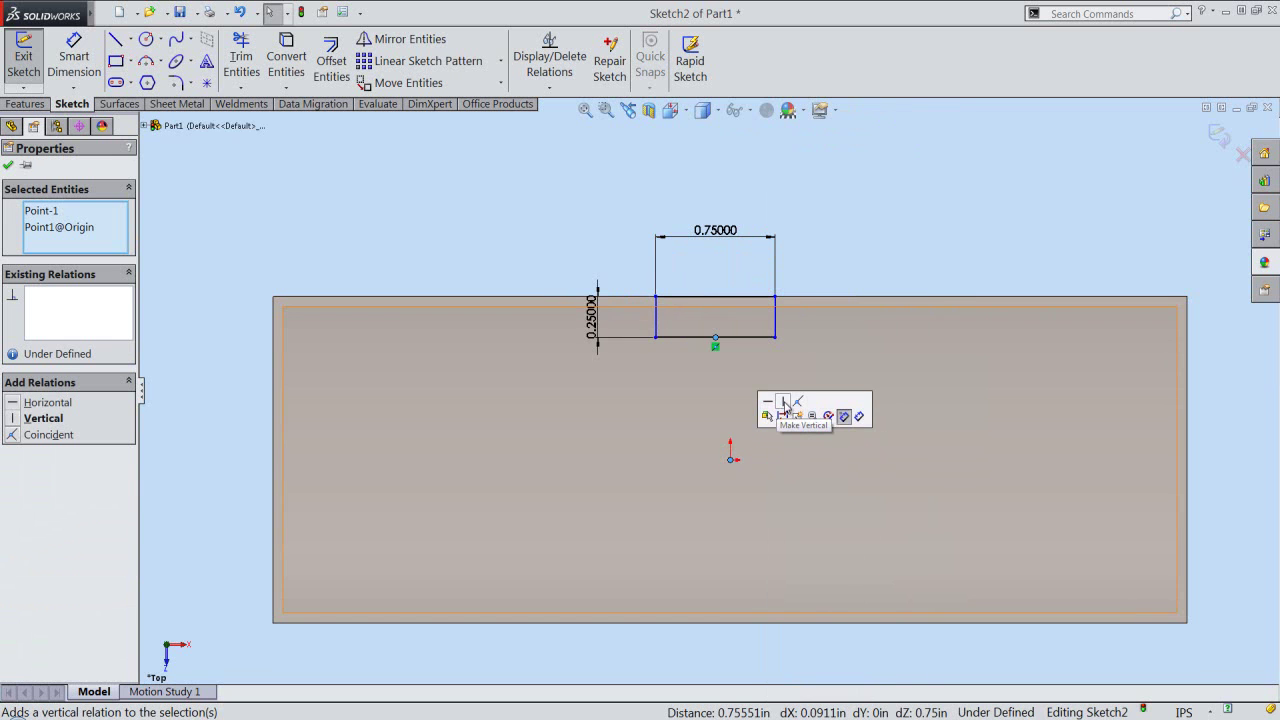
click(784, 402)
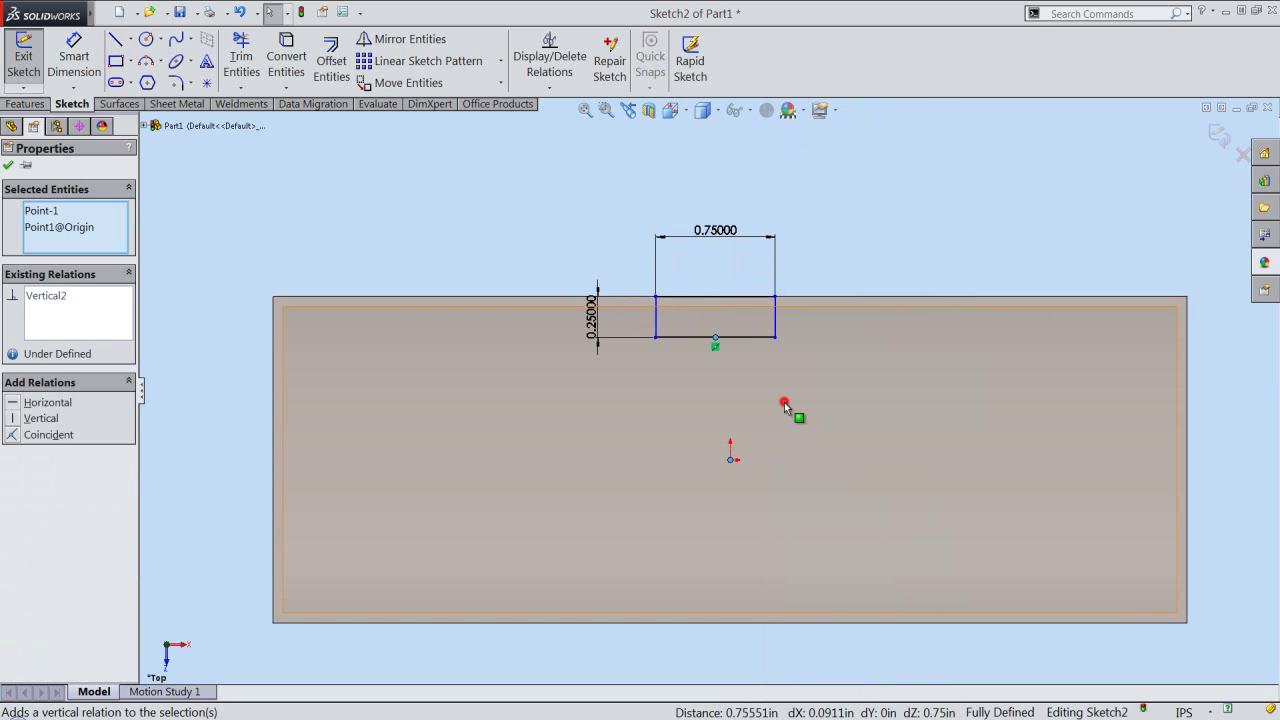
click(864, 203)
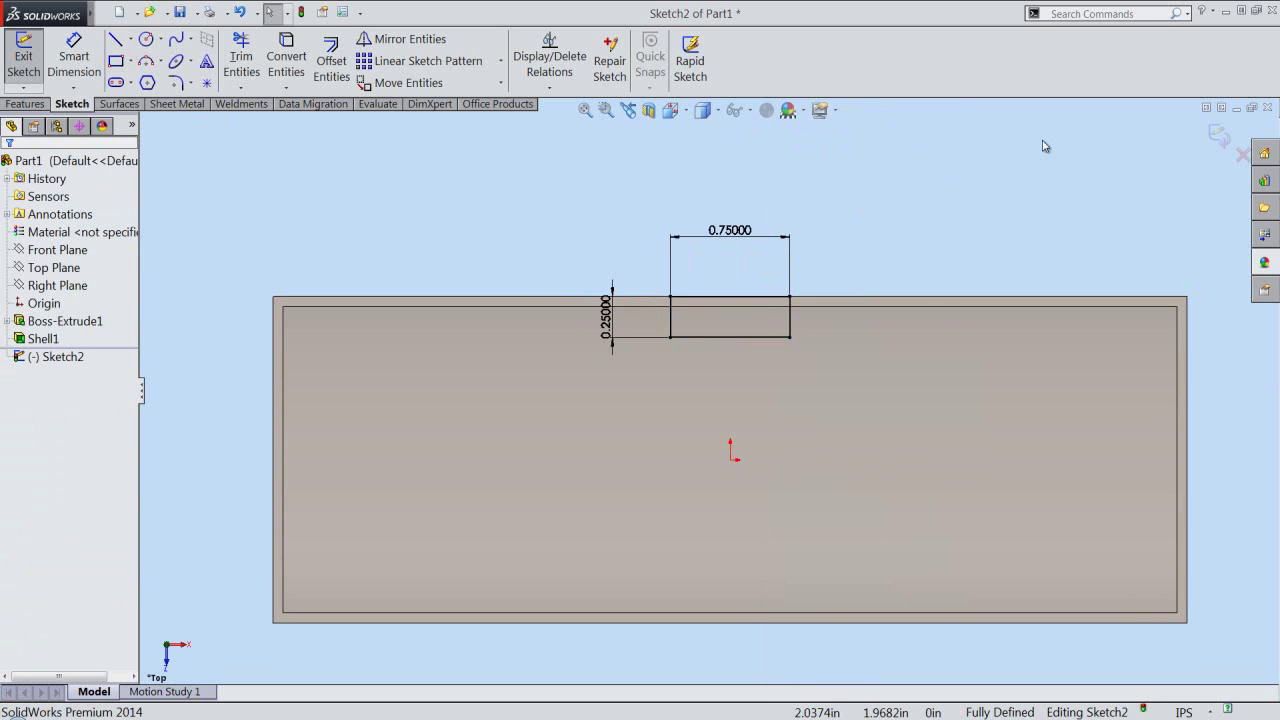
Extrude the rectangle downward Up To Next, creating Boss-Extrude2 inside the tray
key(e)
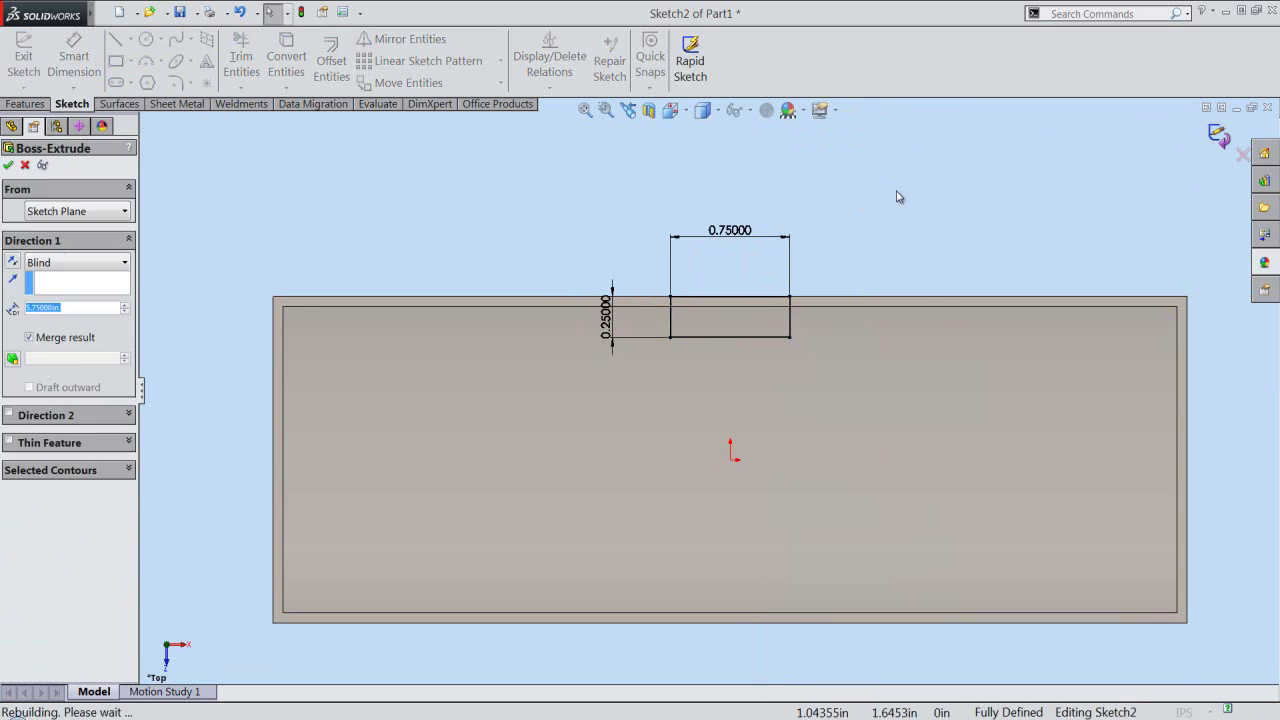
click(703, 110)
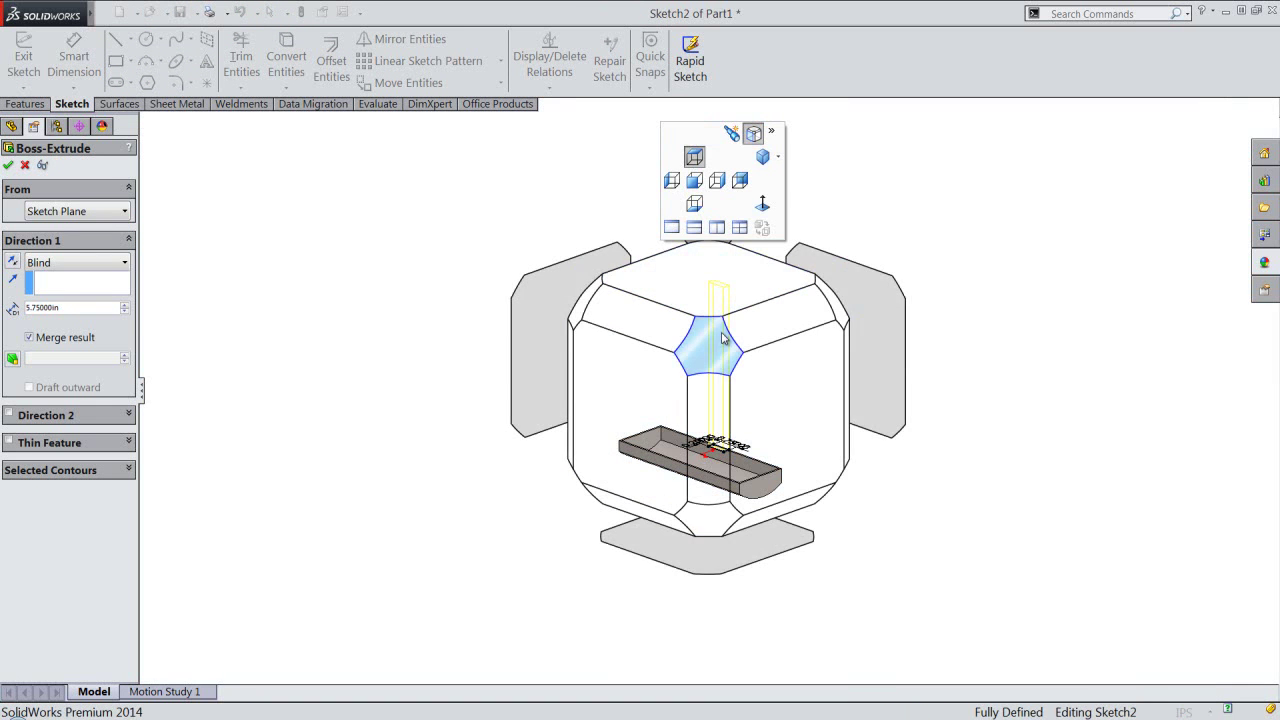
click(705, 337)
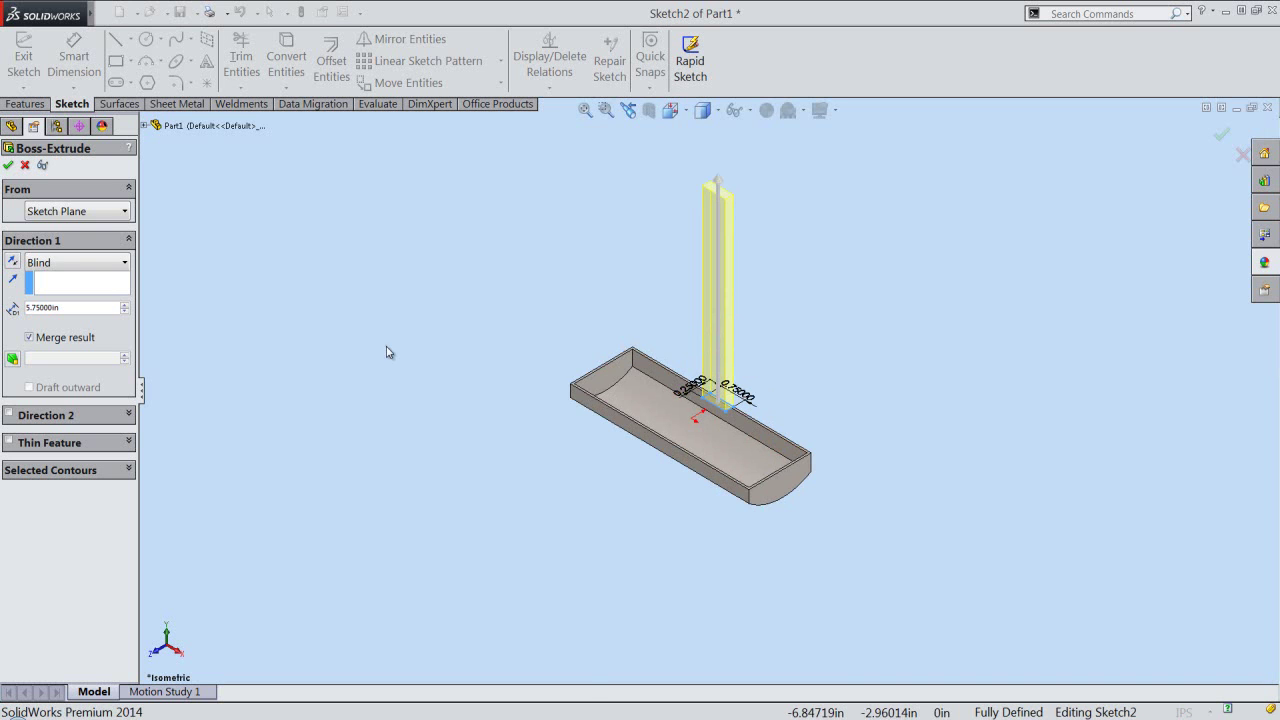
right_click(388, 350)
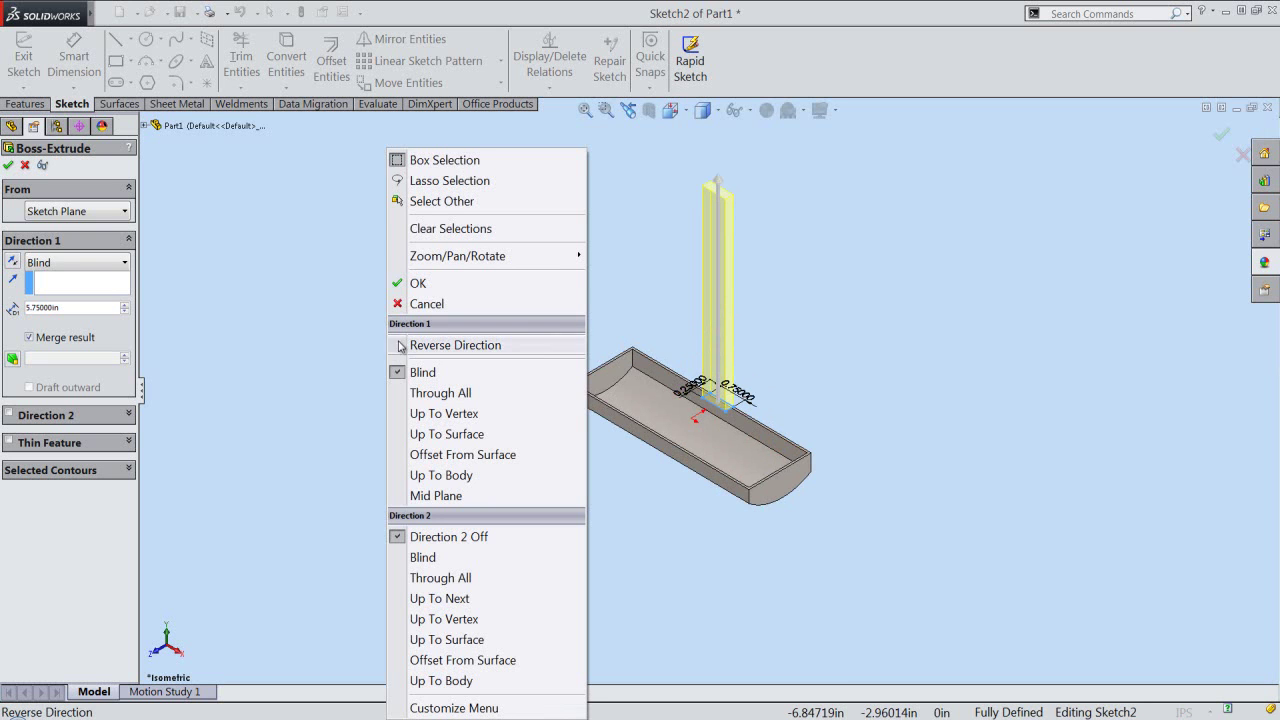
click(417, 342)
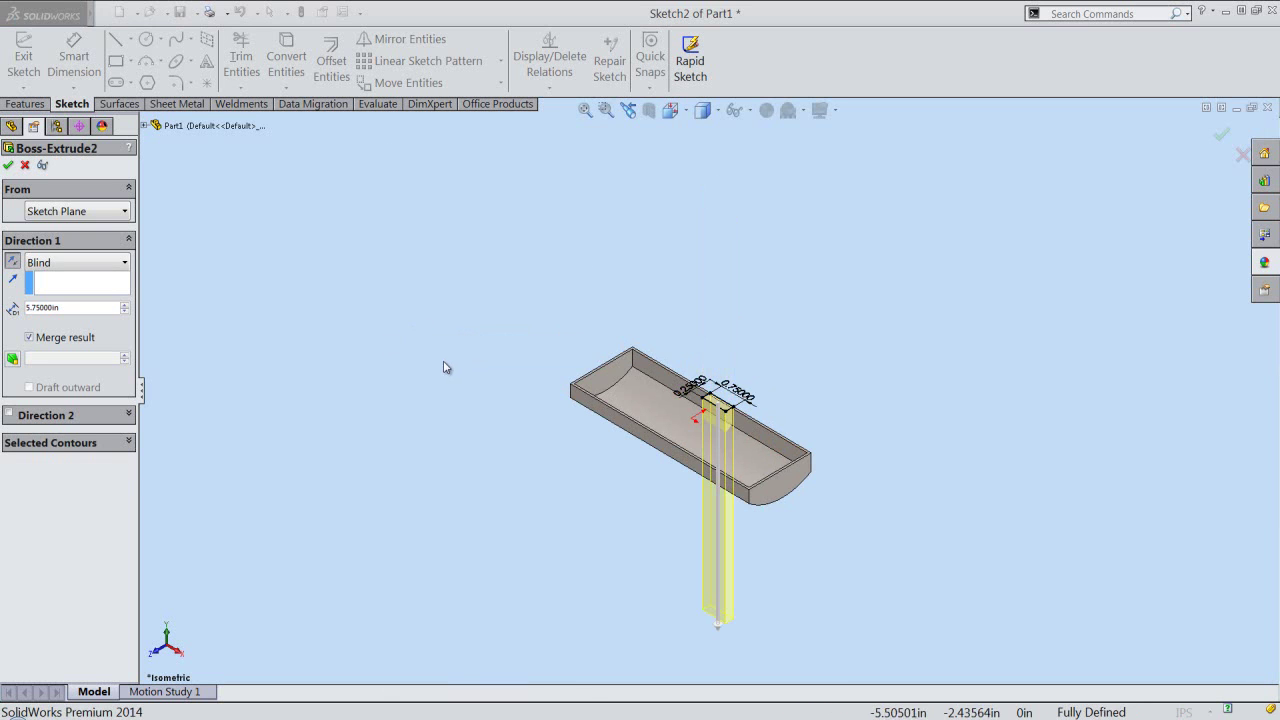
right_click(443, 365)
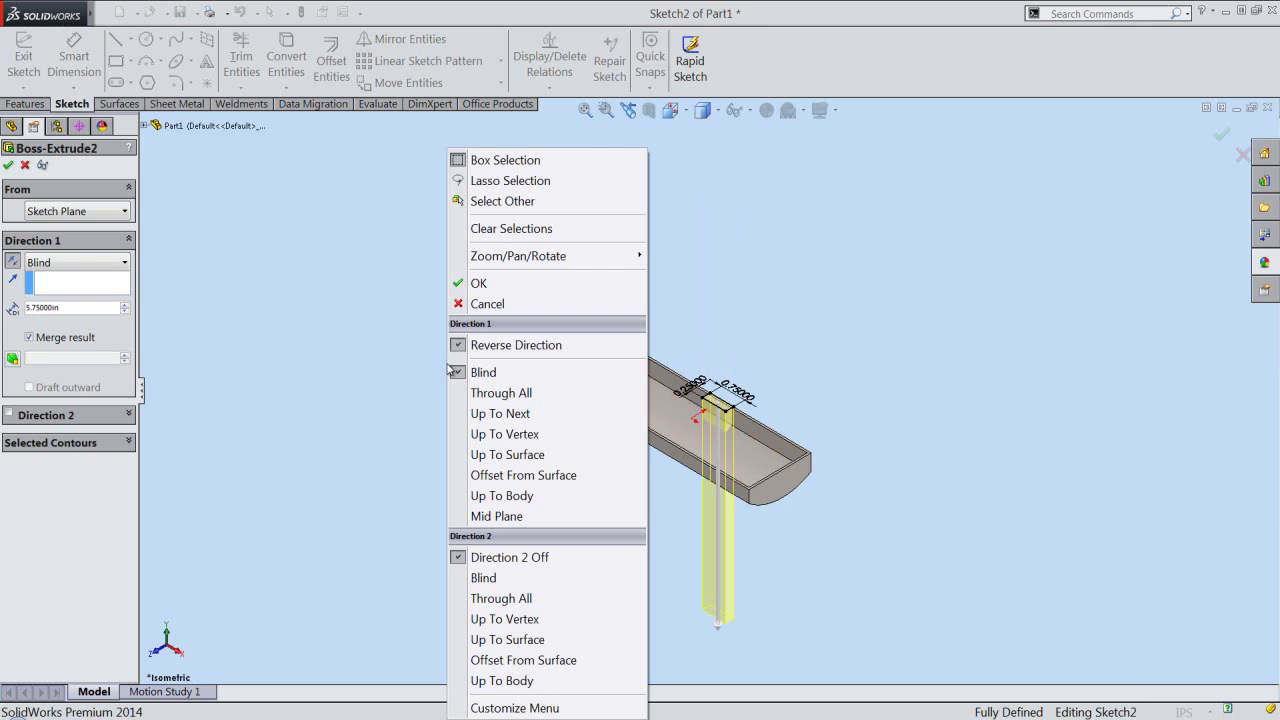
click(482, 413)
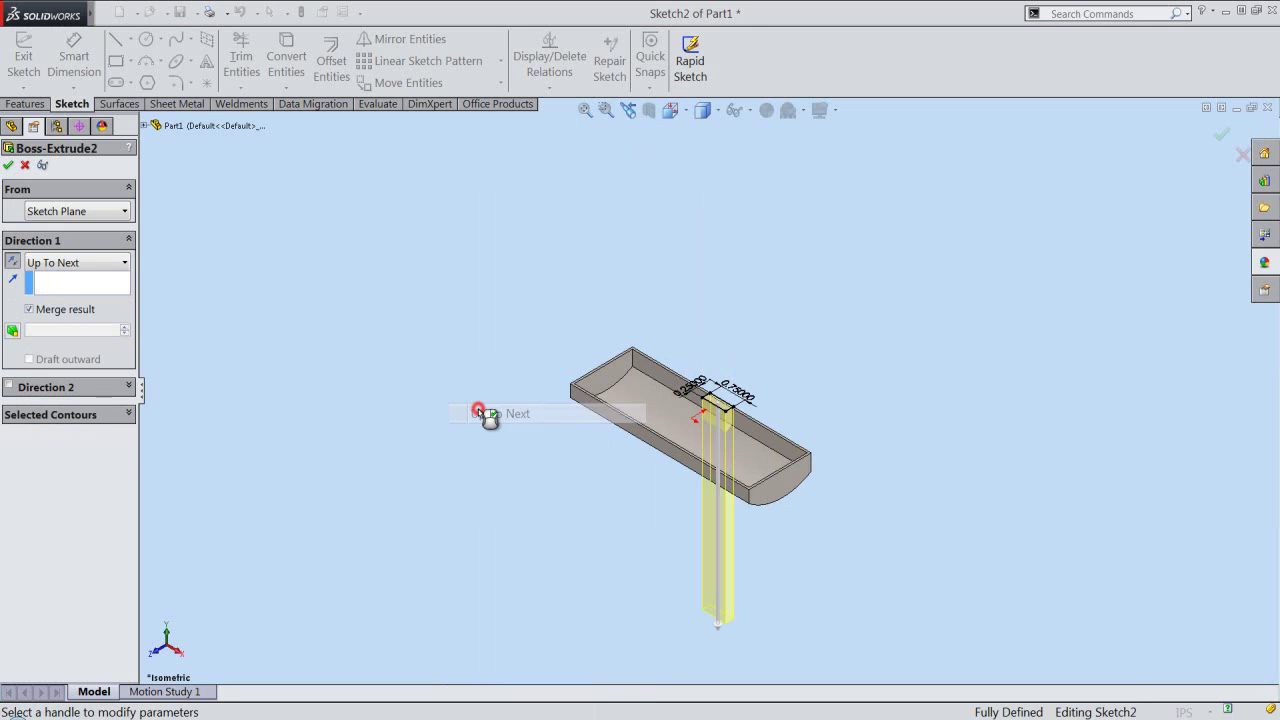
click(9, 166)
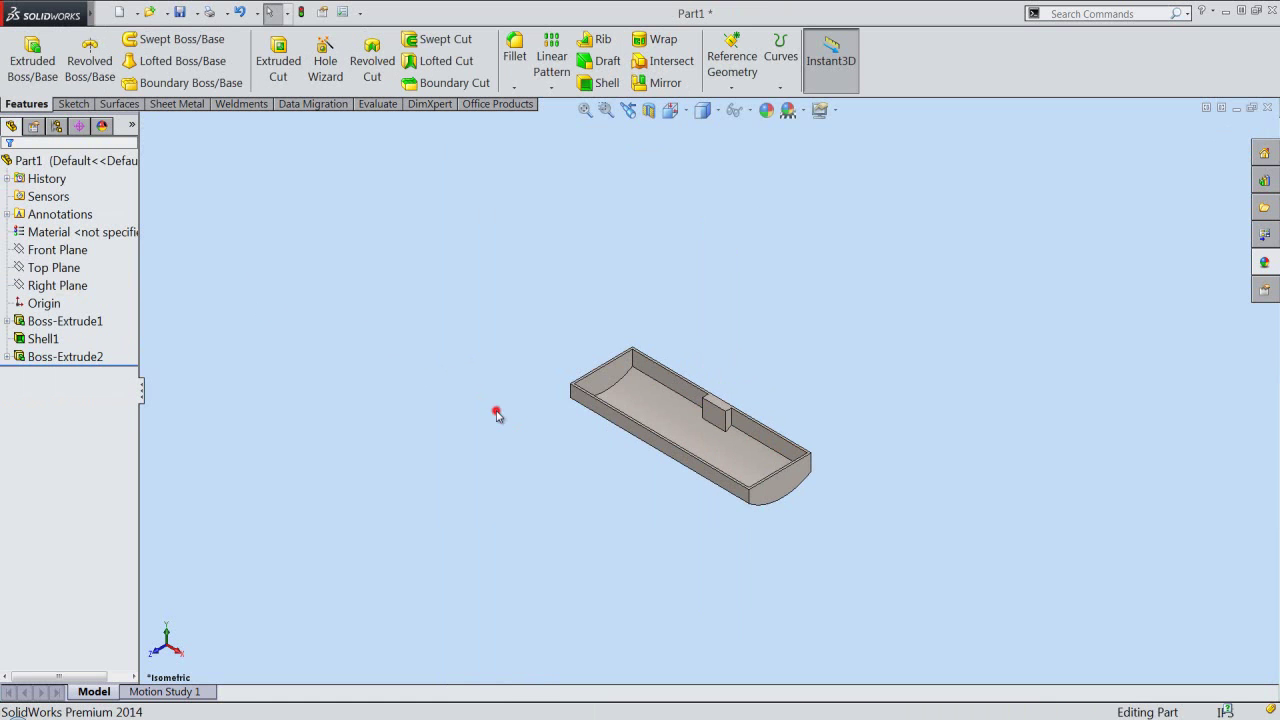
Save the part and turn to the Back view, selecting the case's back face
key(f)
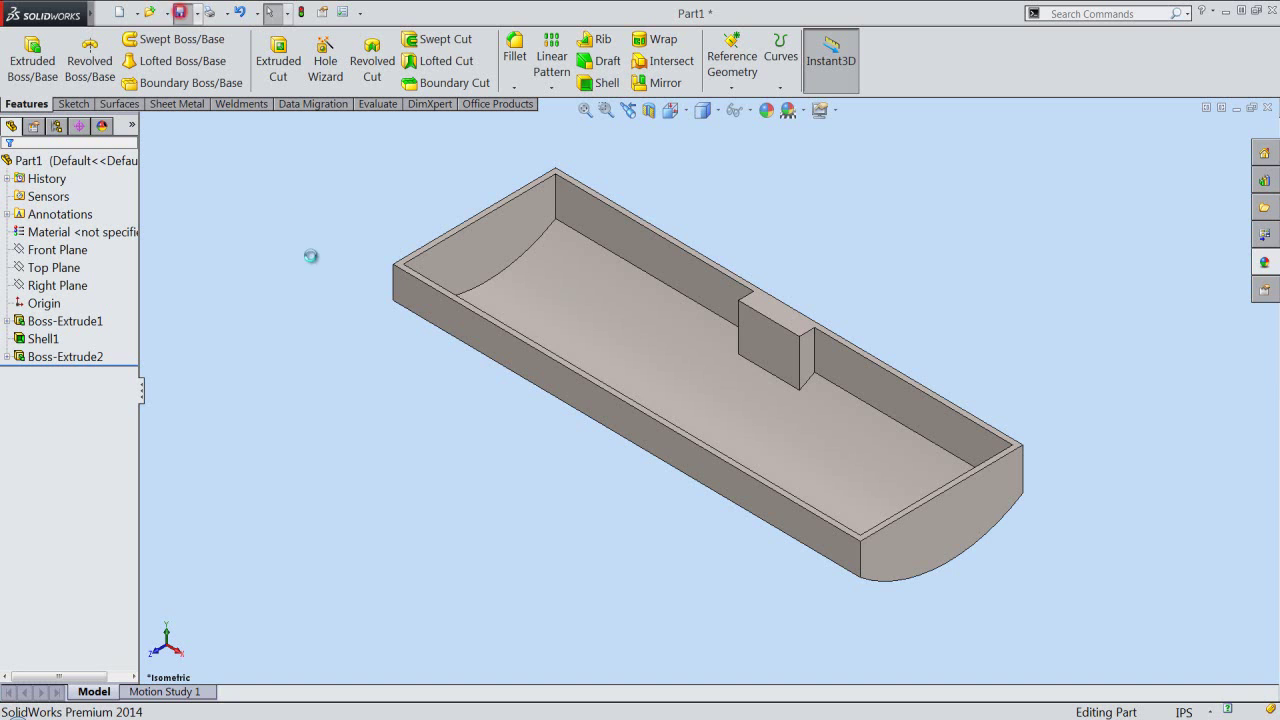
click(350, 216)
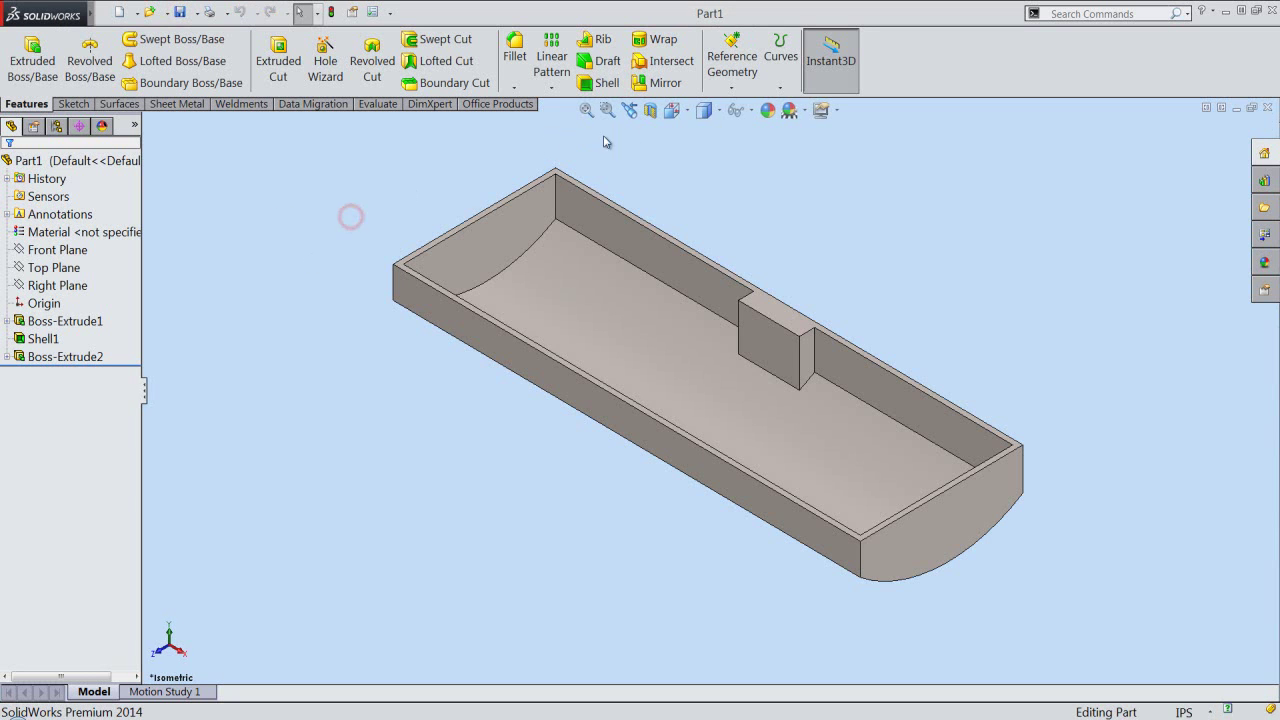
click(681, 110)
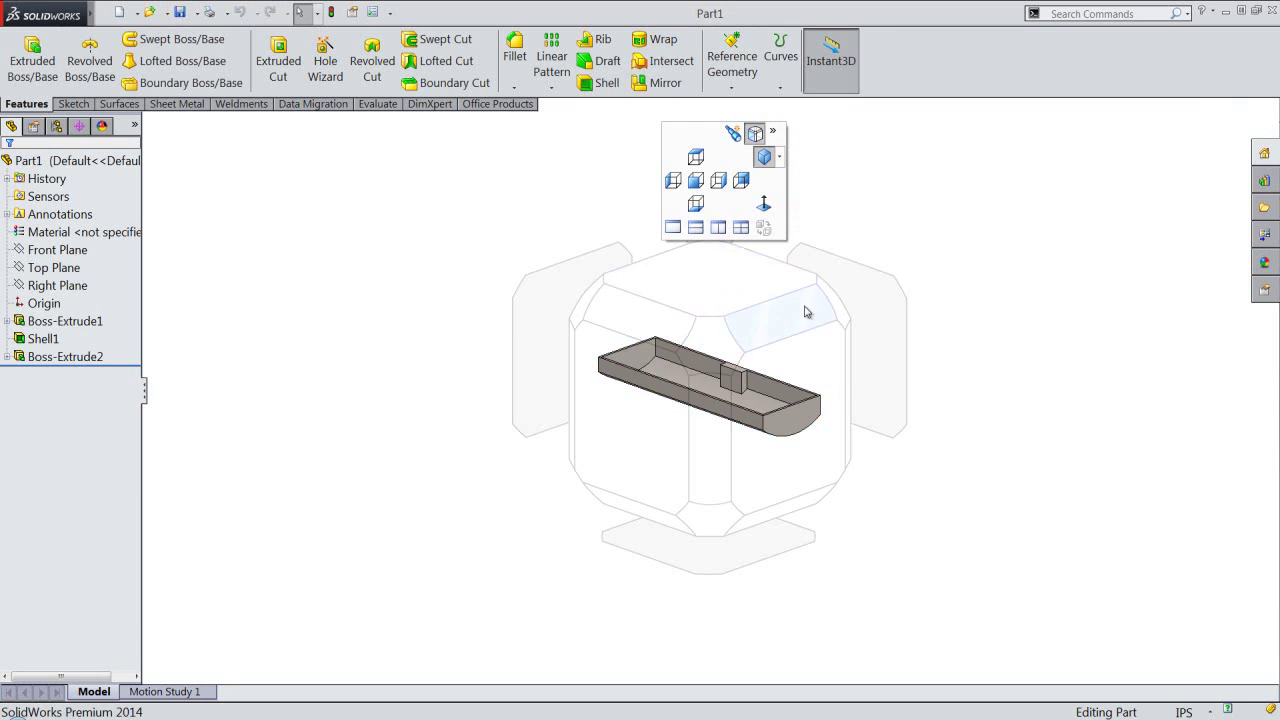
click(888, 353)
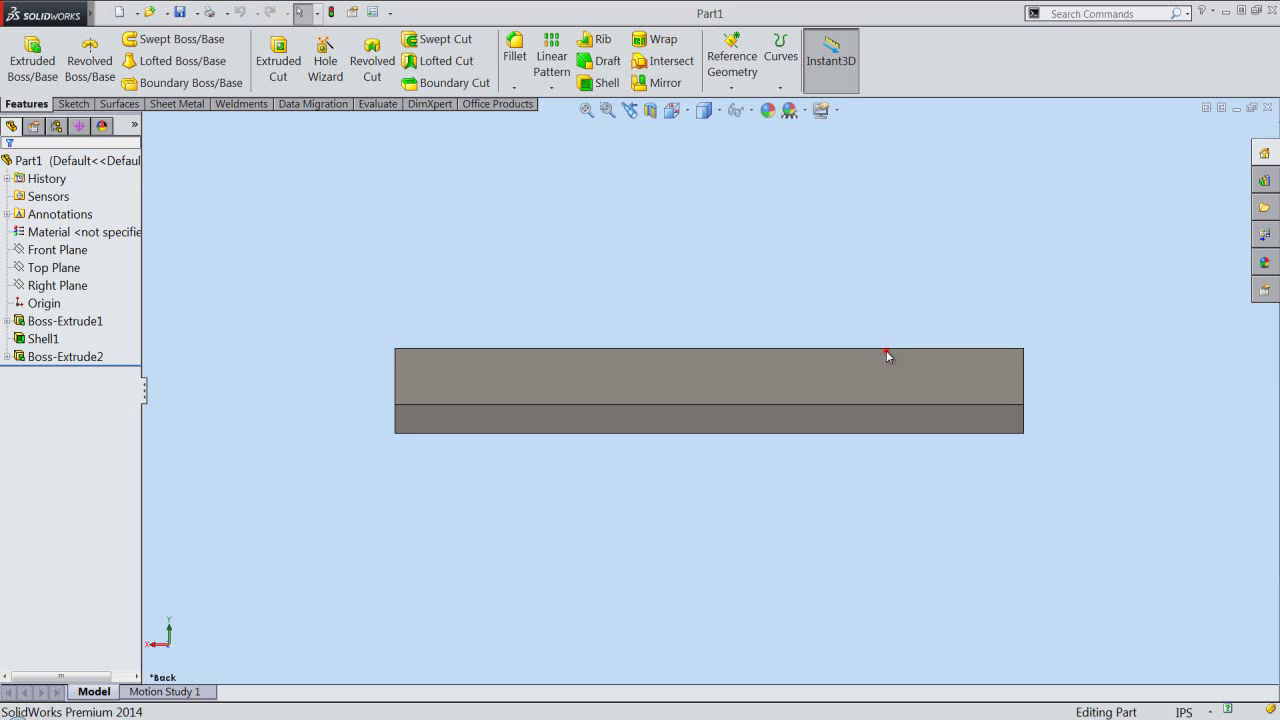
click(730, 372)
Start Sketch3 on the back face and draw a corner rectangle below the origin
click(783, 331)
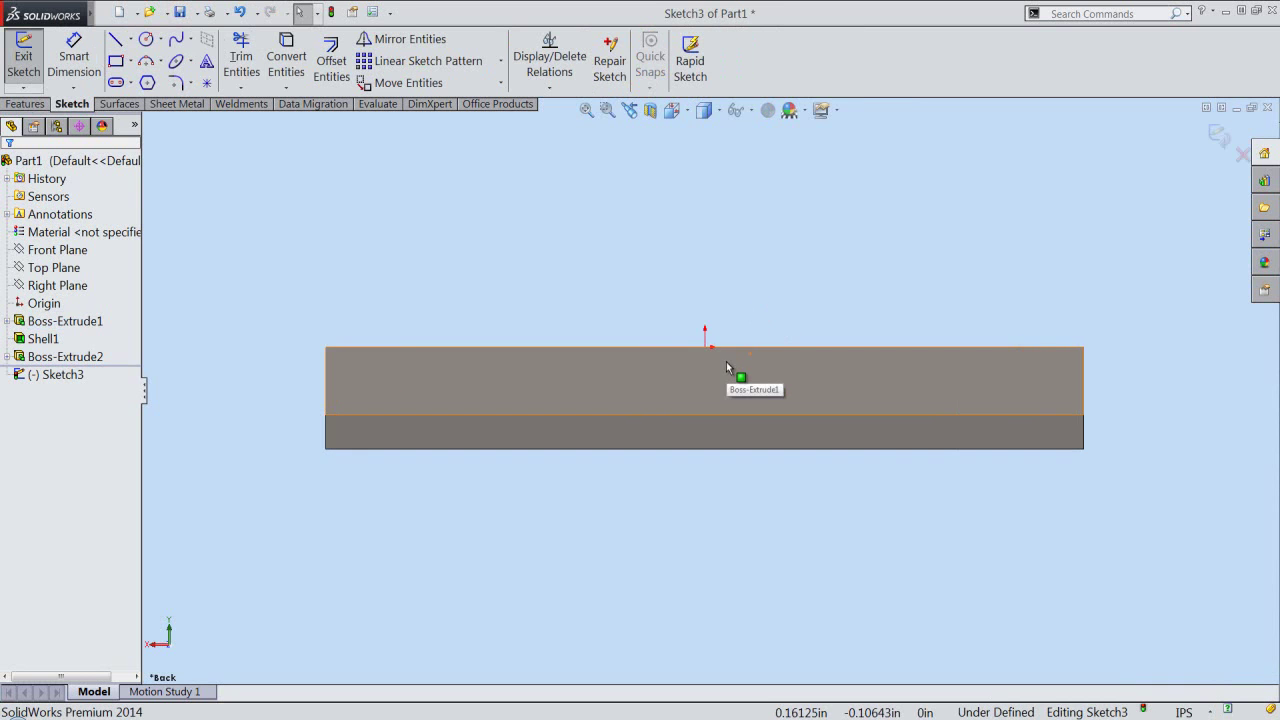
scroll(726, 361, down, 1)
right_click(596, 217)
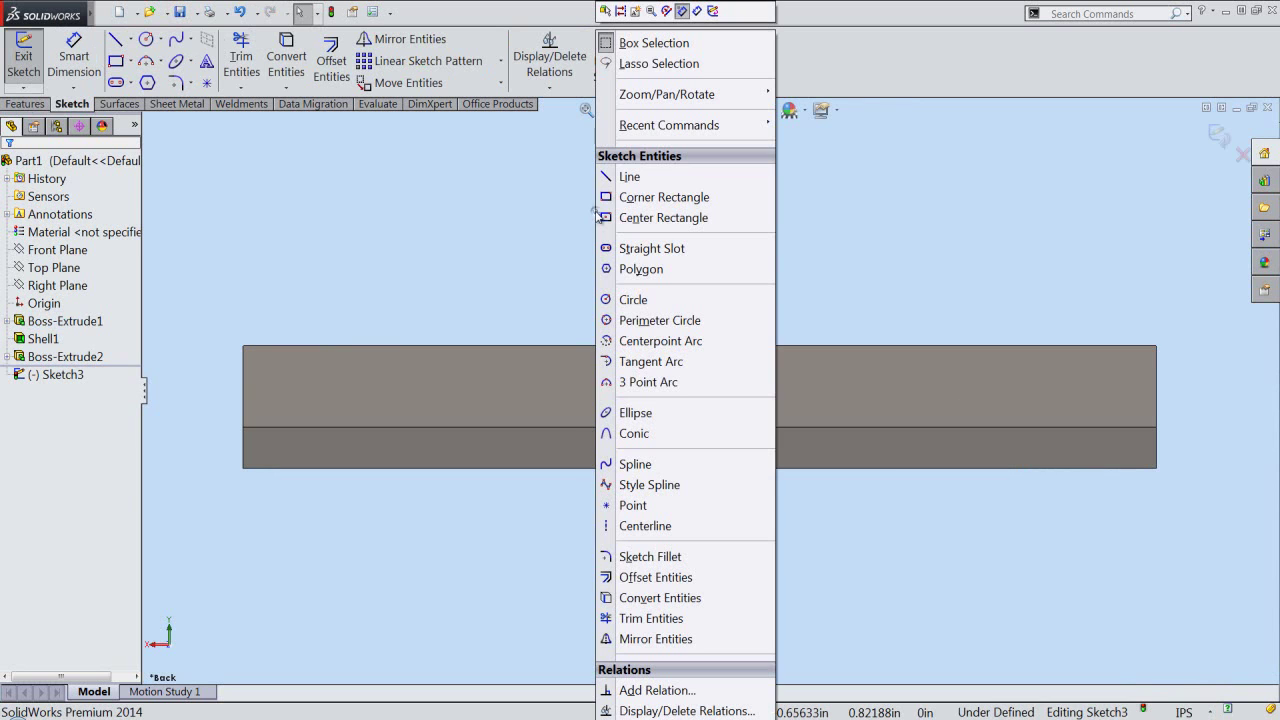
click(640, 197)
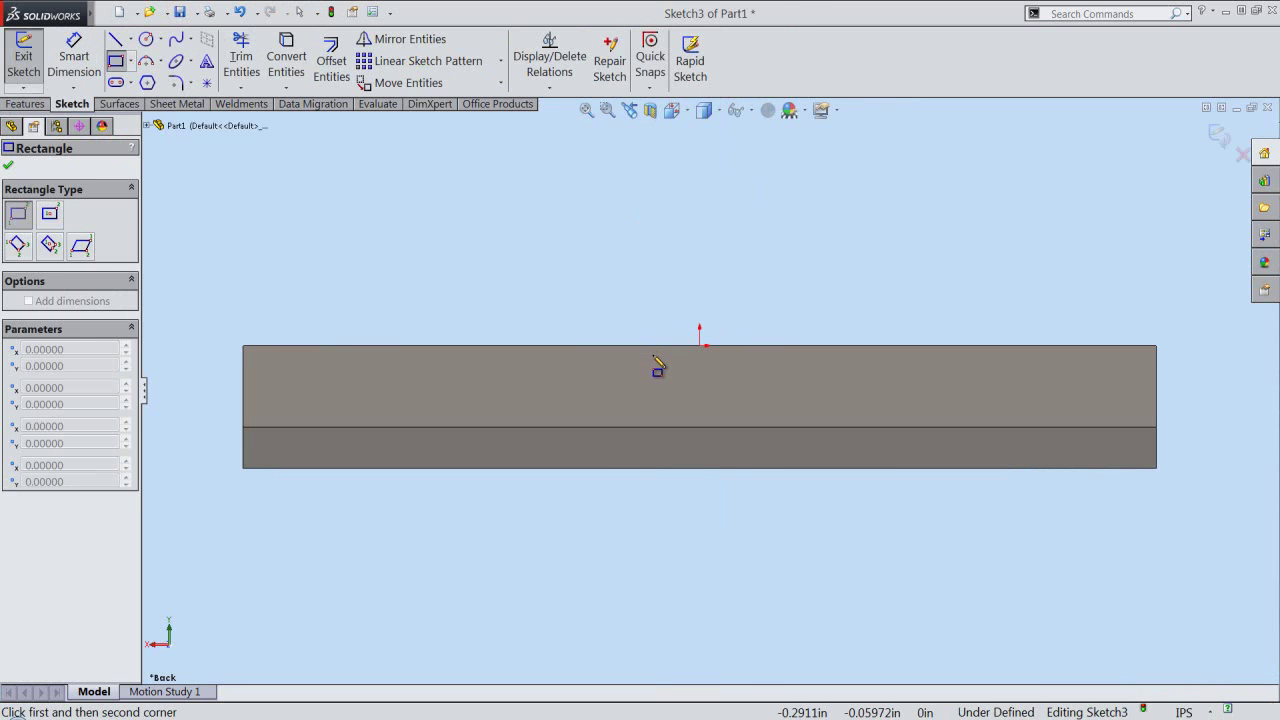
click(654, 356)
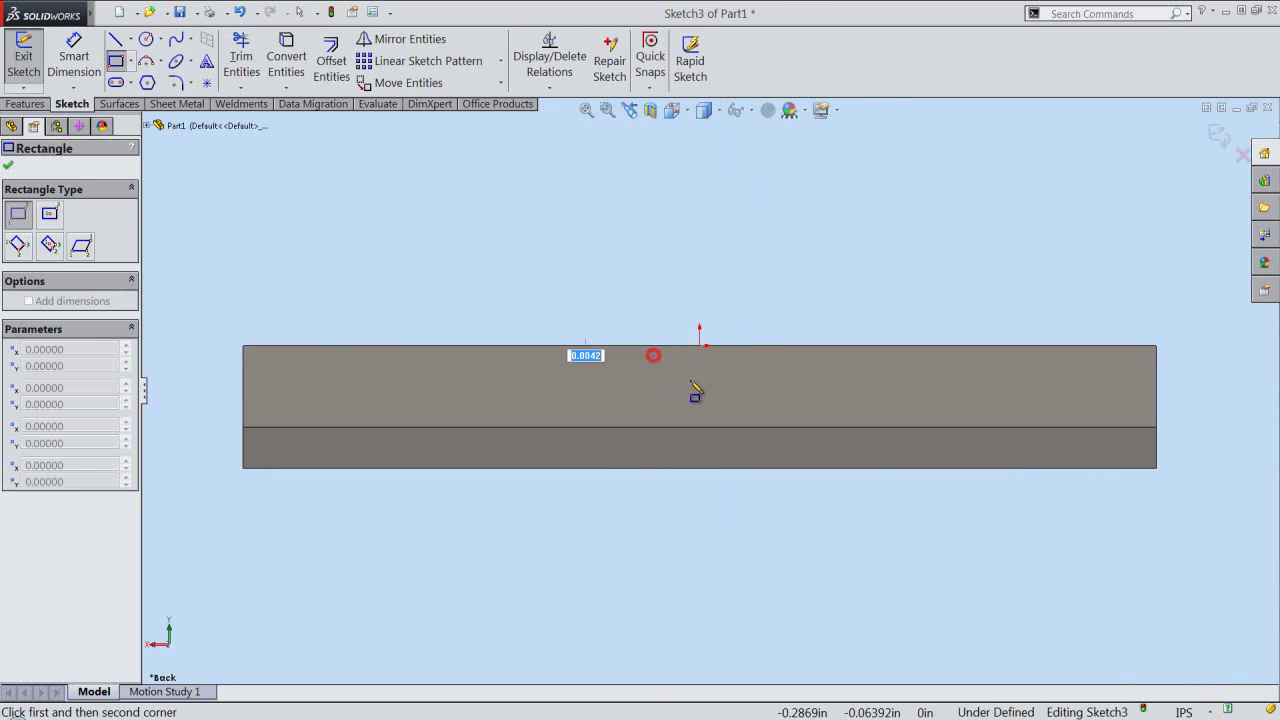
click(746, 412)
right_click(795, 100)
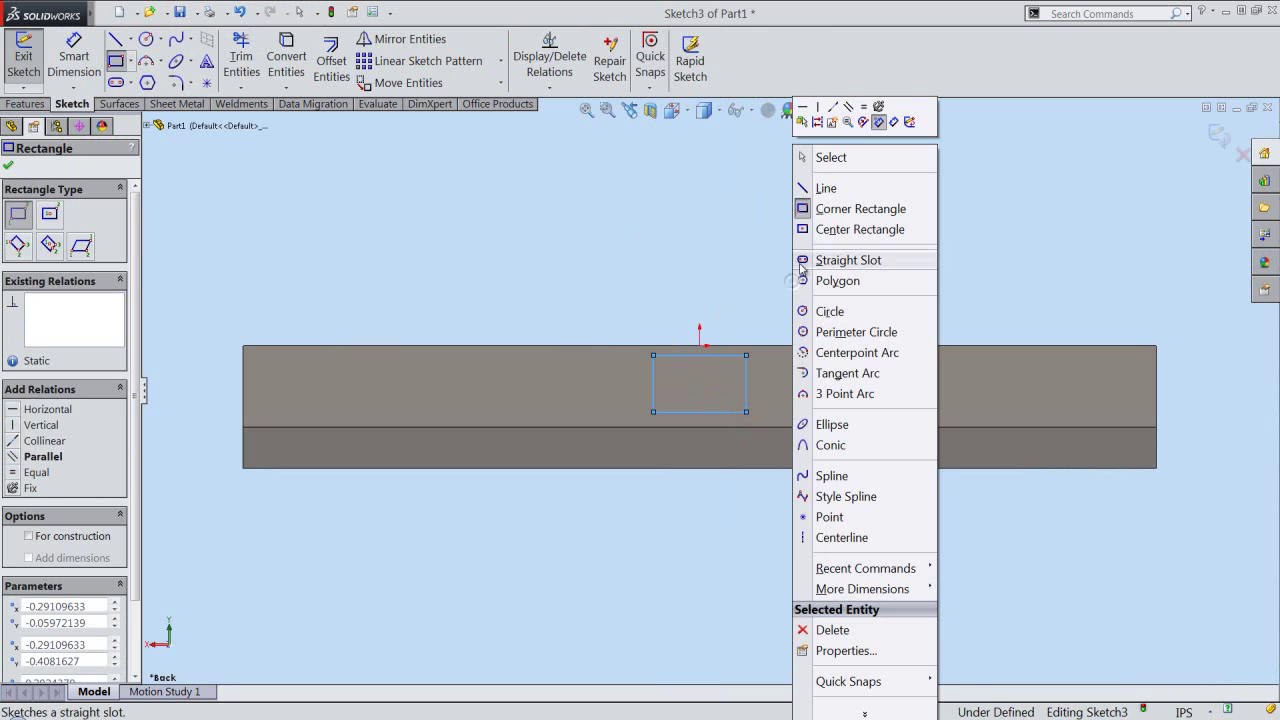
click(829, 158)
Make the top line's midpoint vertical with the origin to centre the rectangle
scroll(710, 350, down, 2)
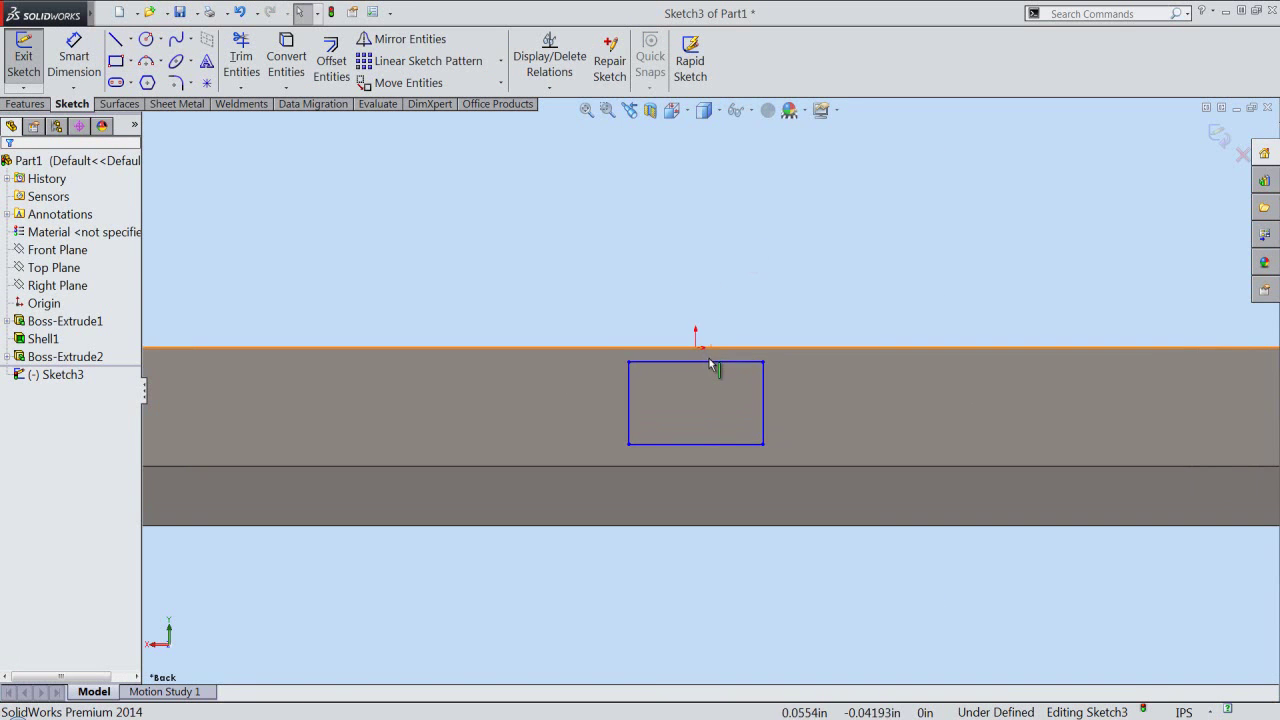
click(714, 362)
right_click(716, 363)
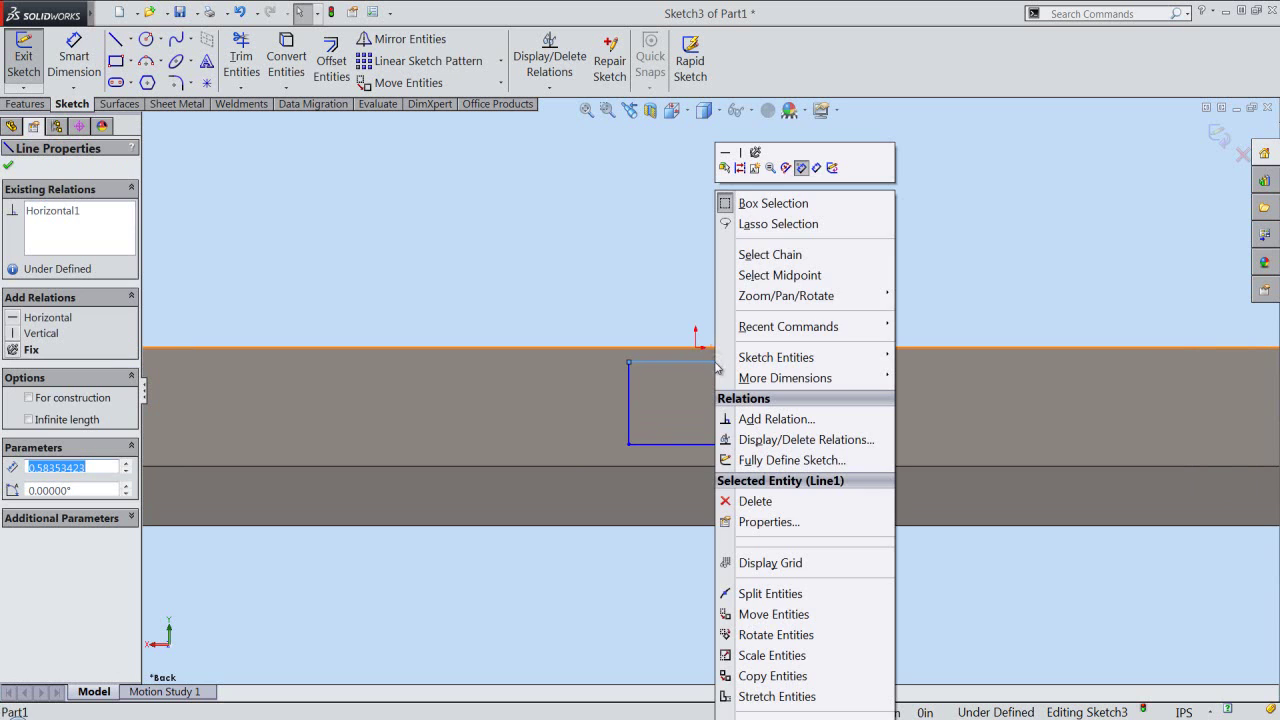
click(763, 276)
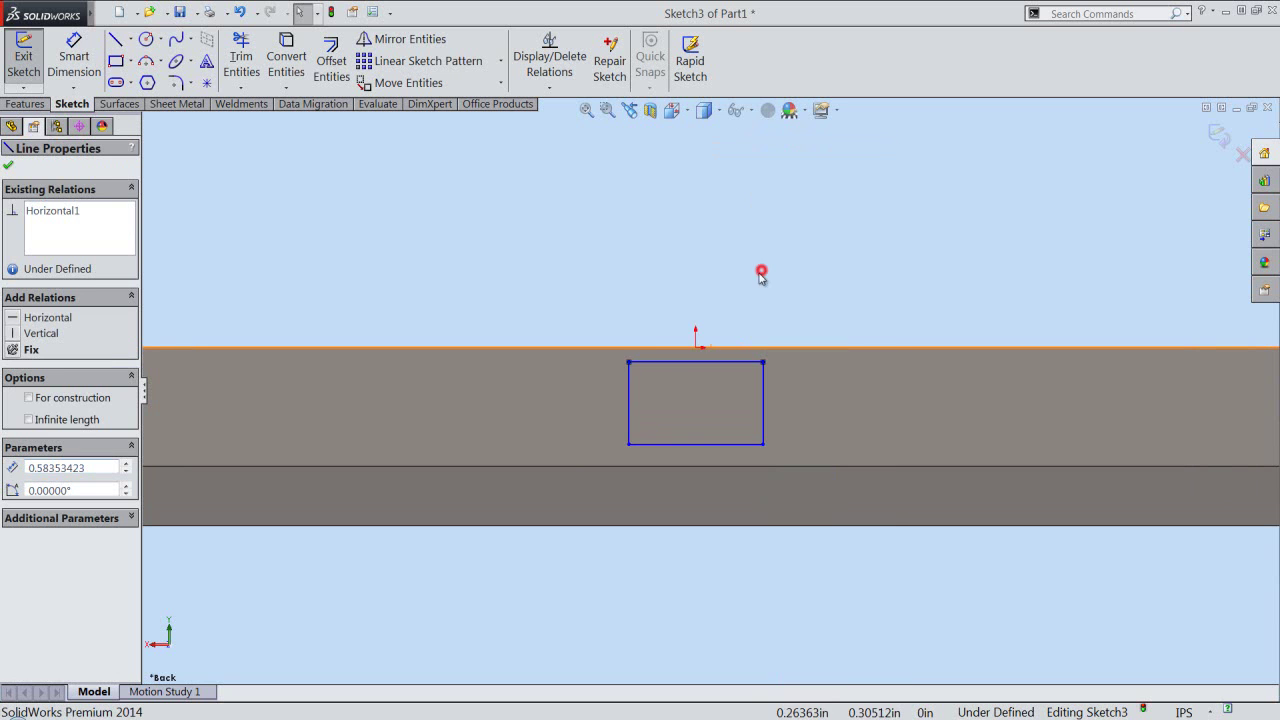
ctrl+click(696, 347)
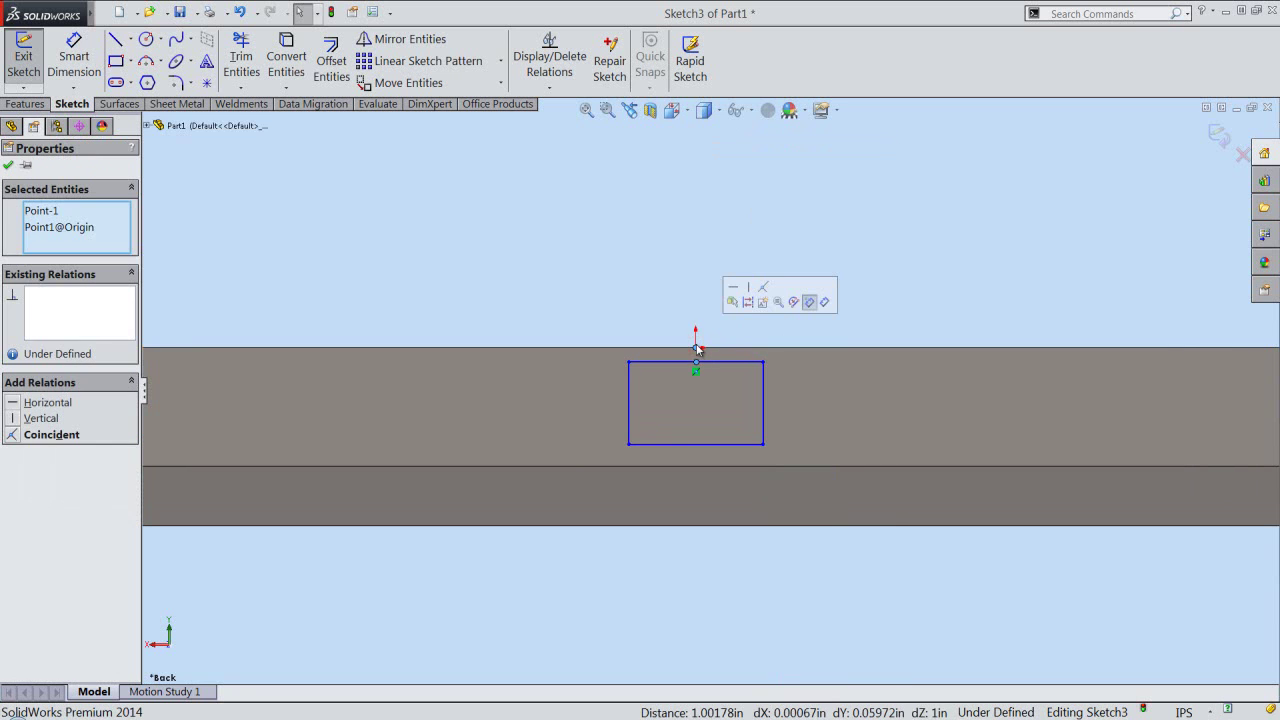
click(748, 287)
click(741, 296)
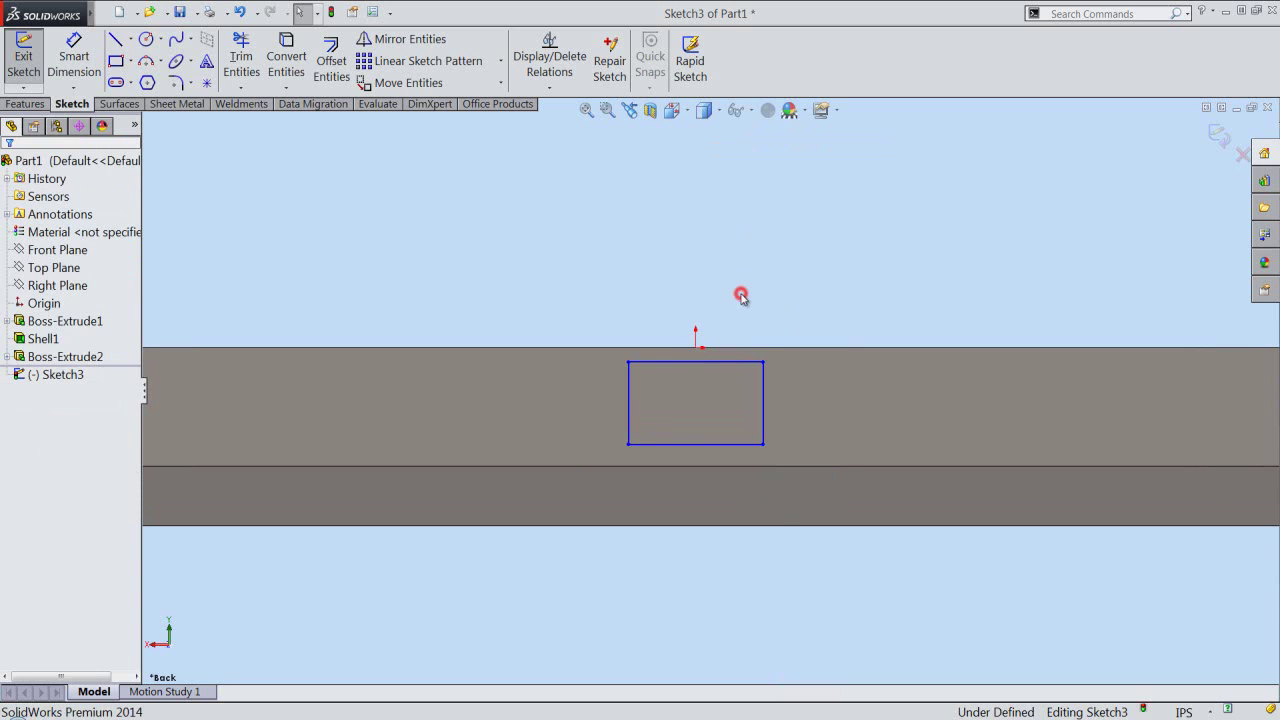
Dimension the rectangle's top line to 0.749 in wide
right_click(668, 270)
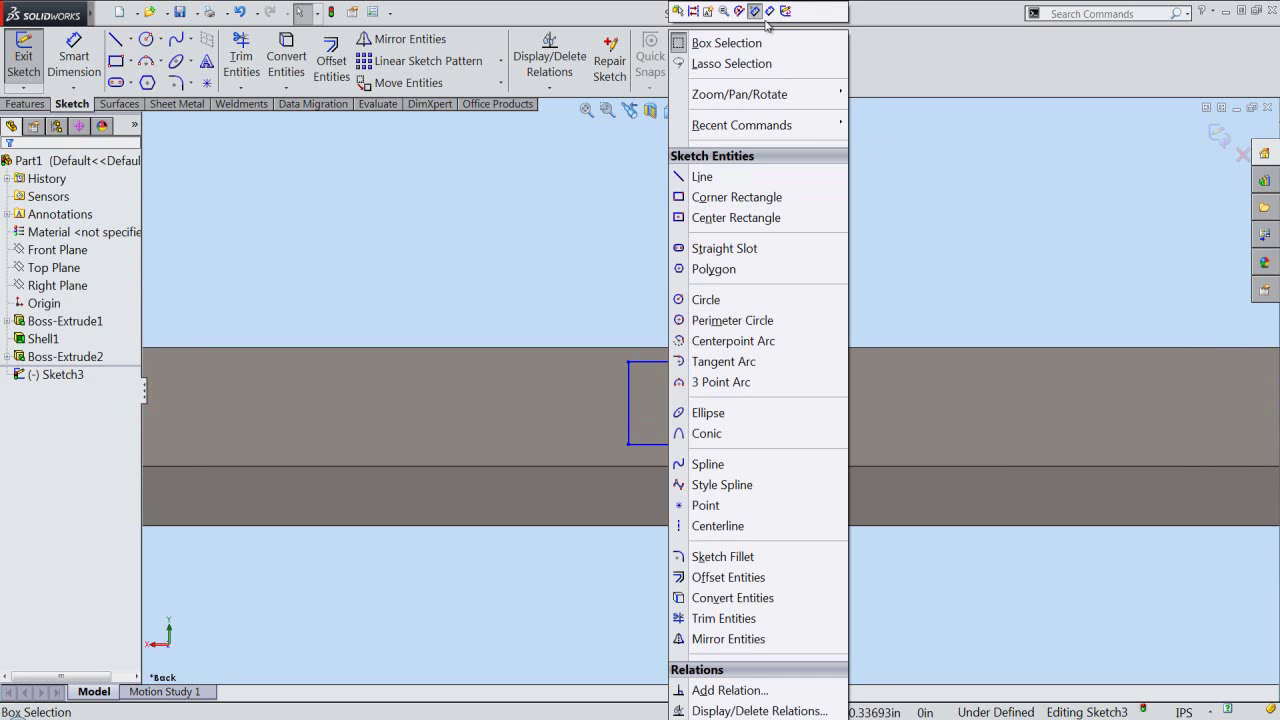
click(770, 13)
click(723, 360)
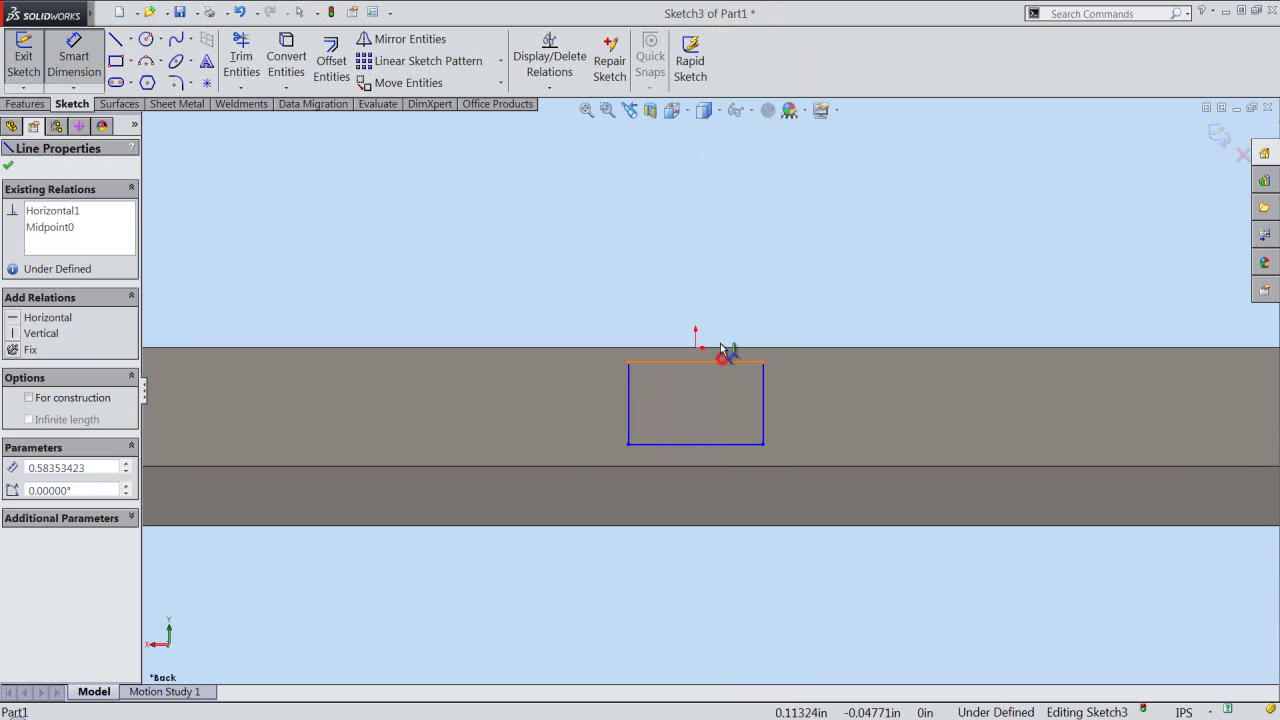
click(712, 312)
text(.75)
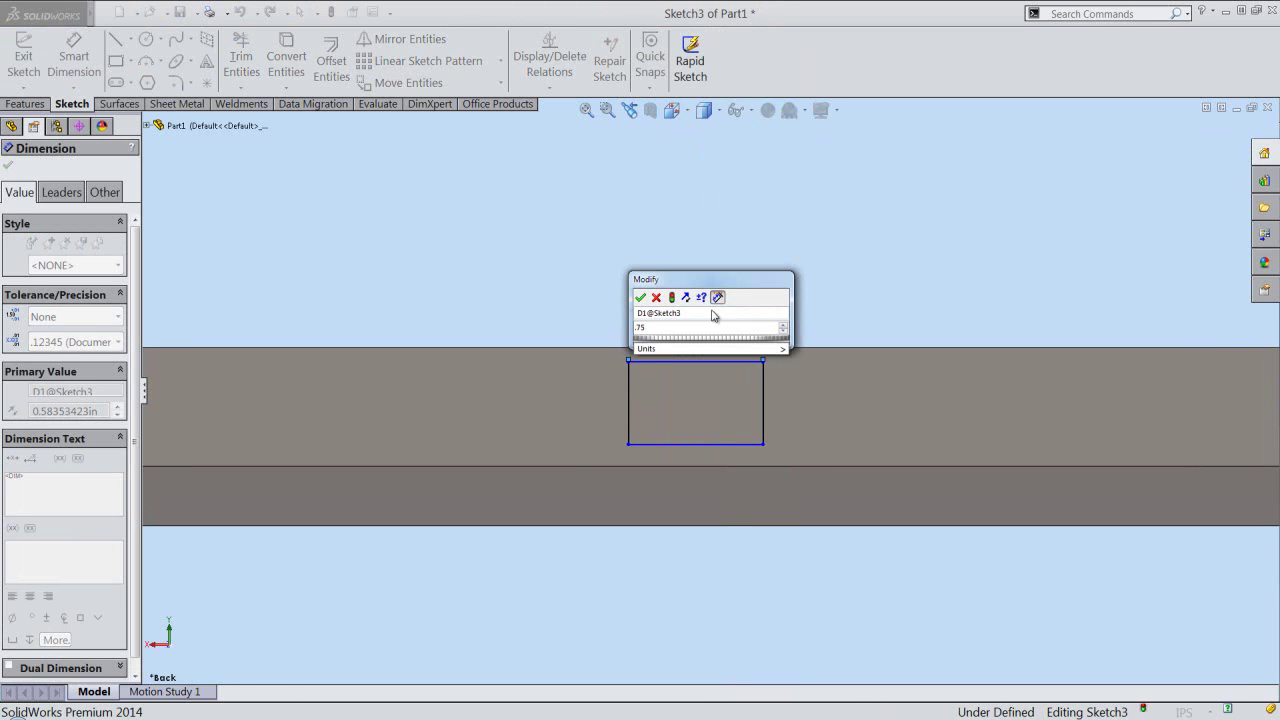
text(-001)
key(Return)
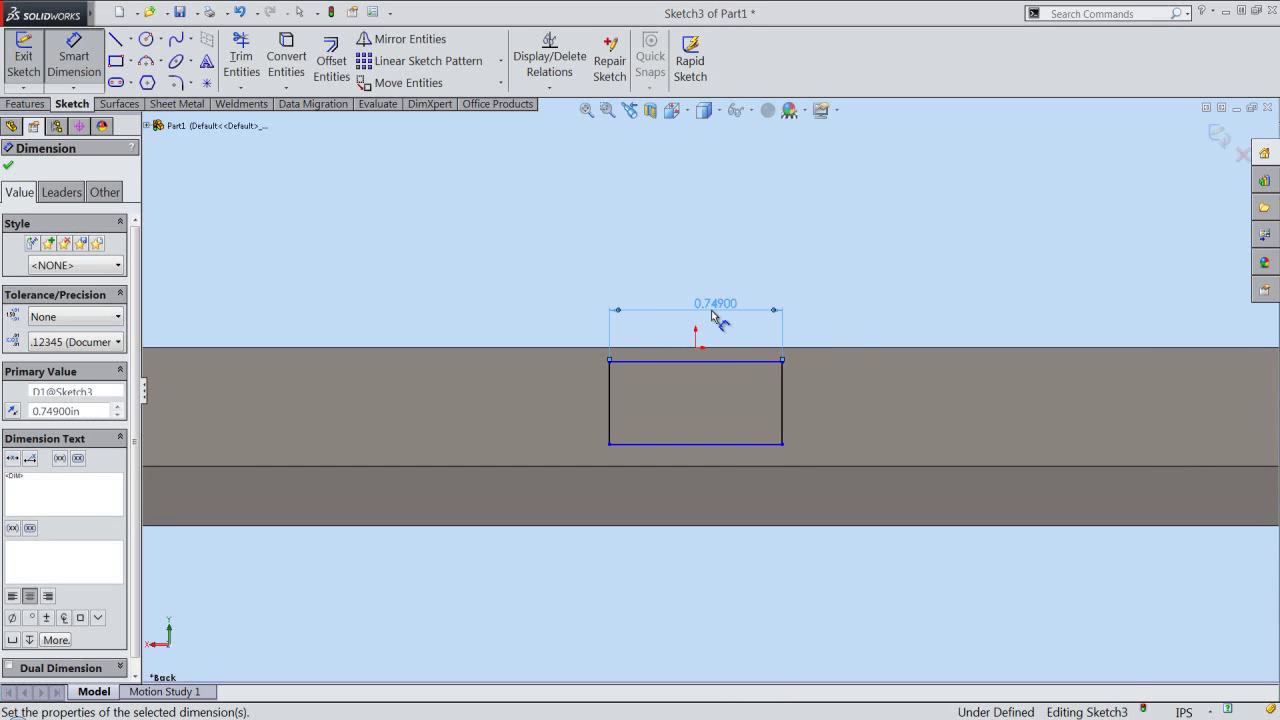
click(908, 313)
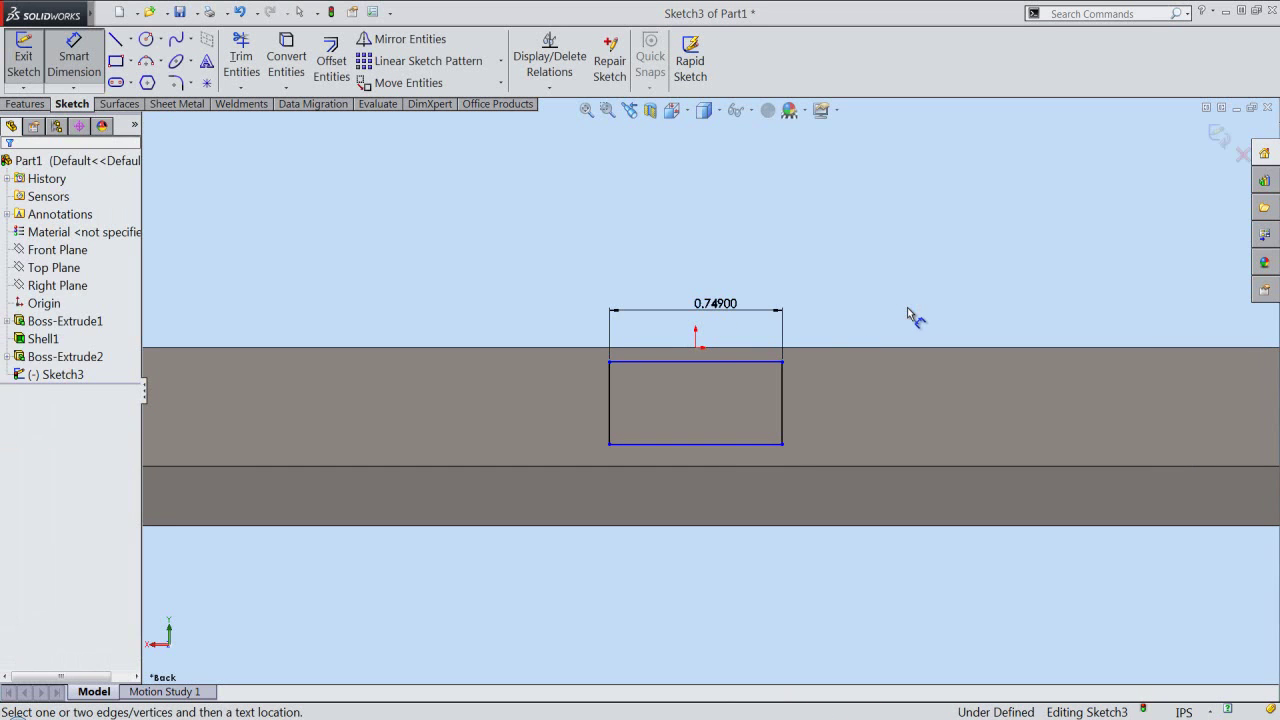
Place the rectangle's top line 0.03125 in below the case's top edge
click(752, 352)
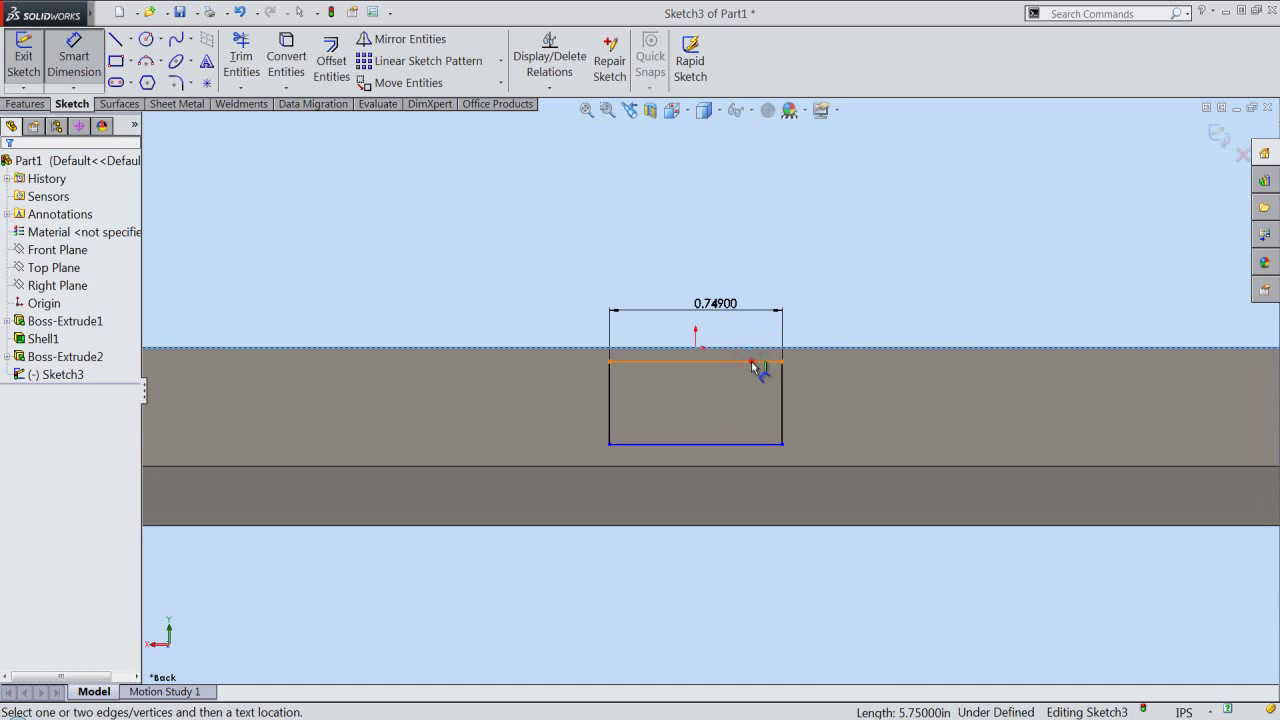
click(752, 361)
click(822, 368)
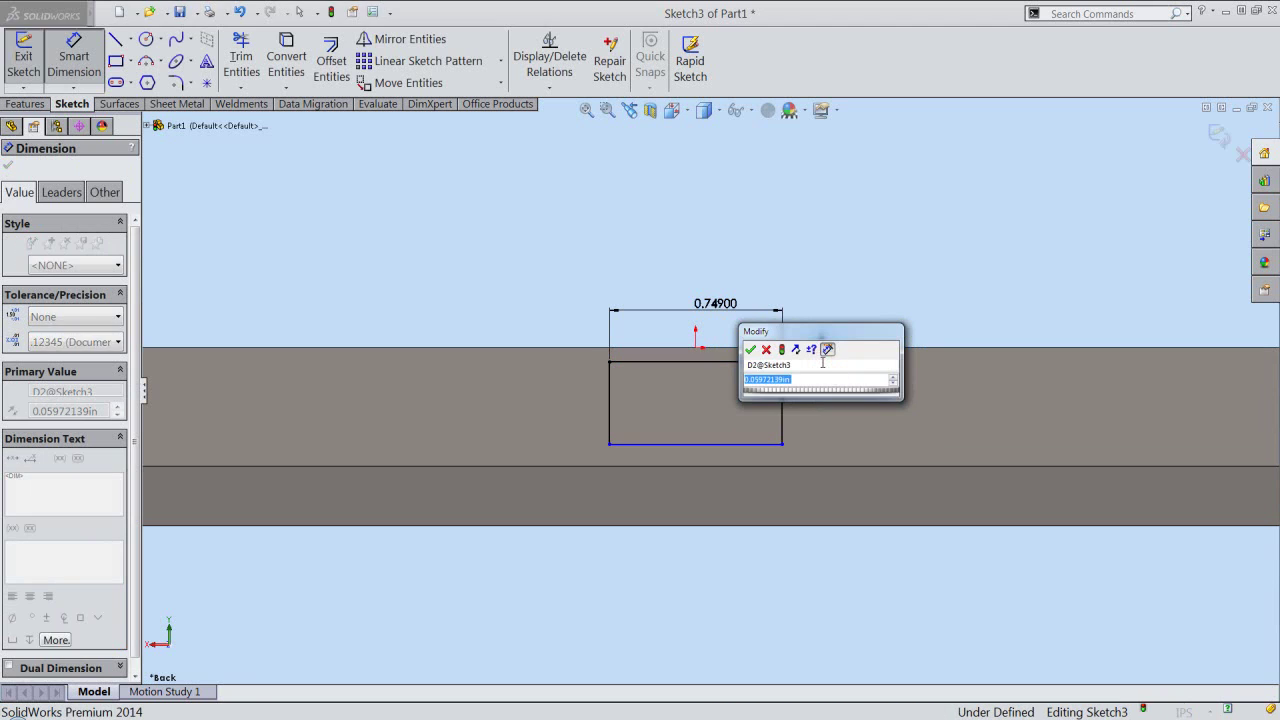
text(.03125)
key(Return)
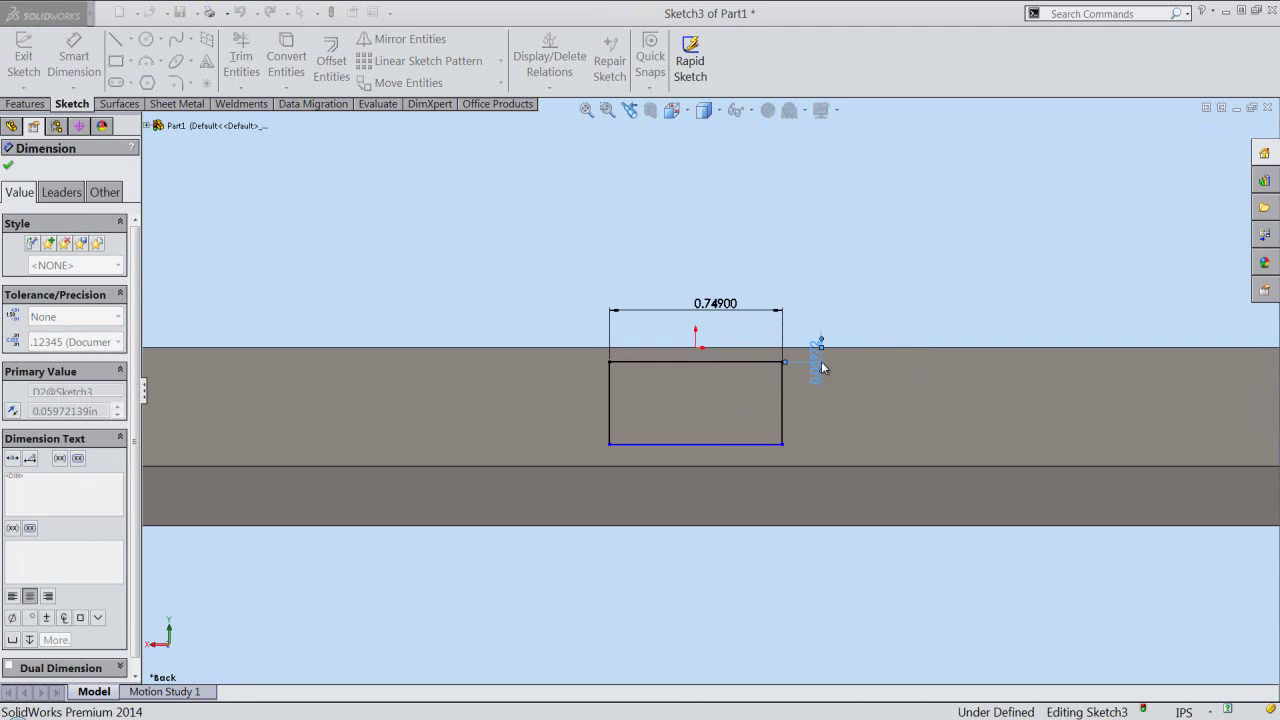
Stretch the rectangle's bottom line further down and exit the sketch
right_click(874, 232)
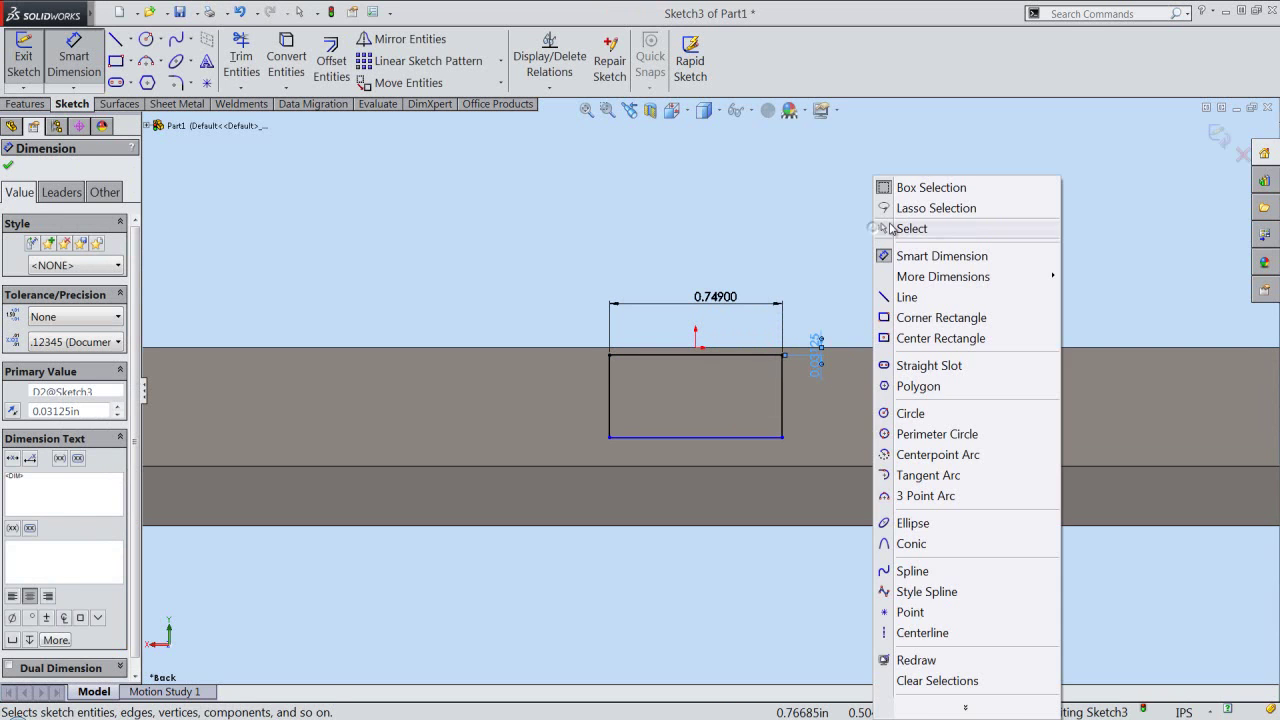
click(897, 227)
drag(703, 437, 714, 504)
click(729, 570)
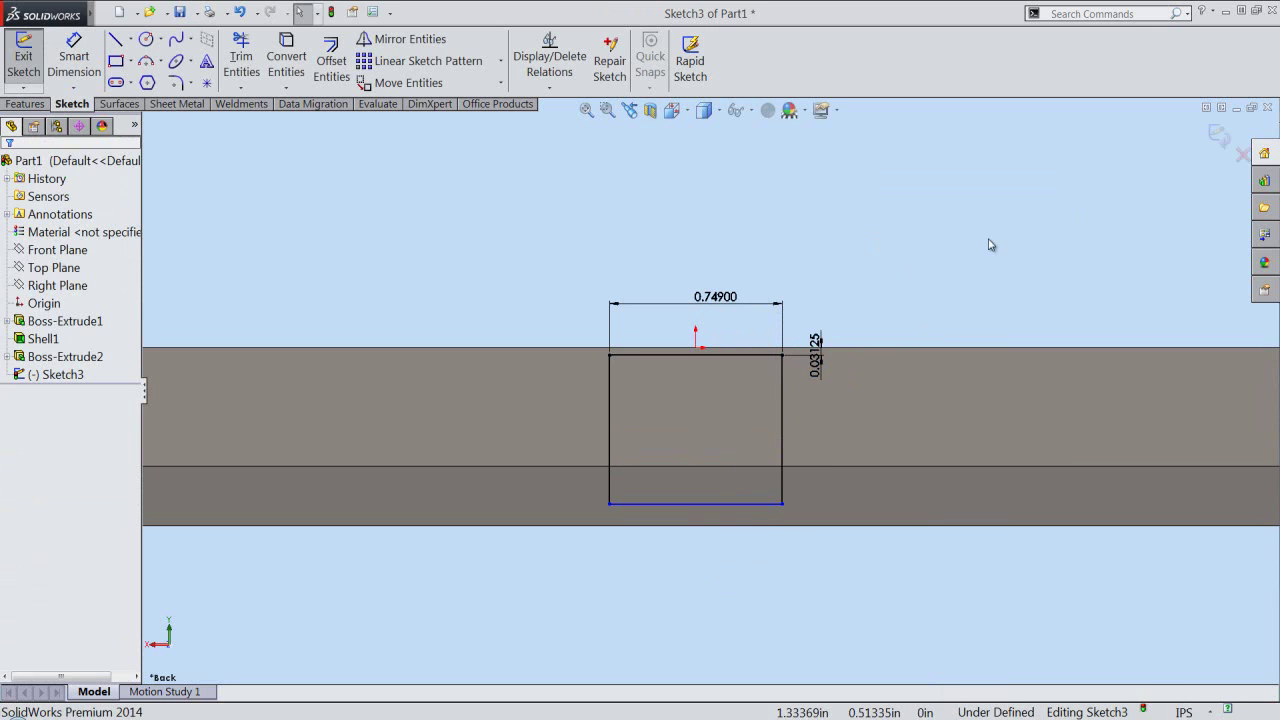
click(1217, 136)
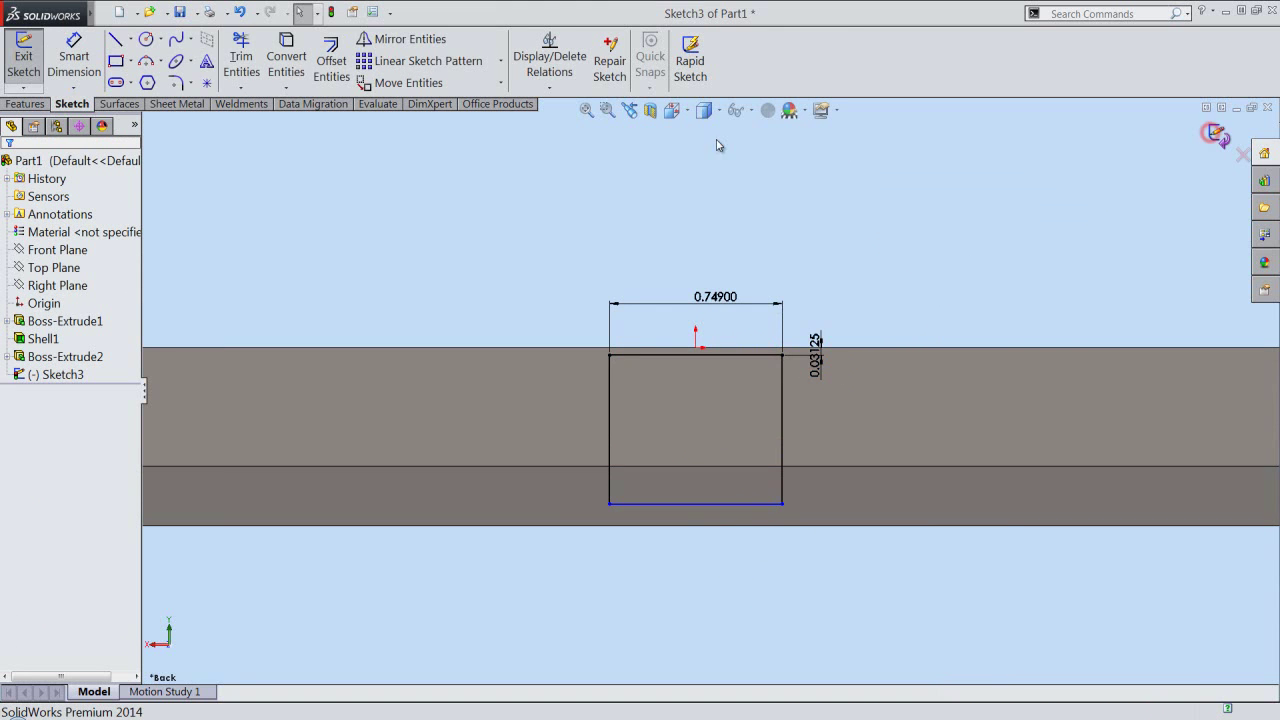
Cut the Sketch3 rectangle 0.0625 in blind into the back wall as Cut-Extrude1
click(672, 110)
key(space)
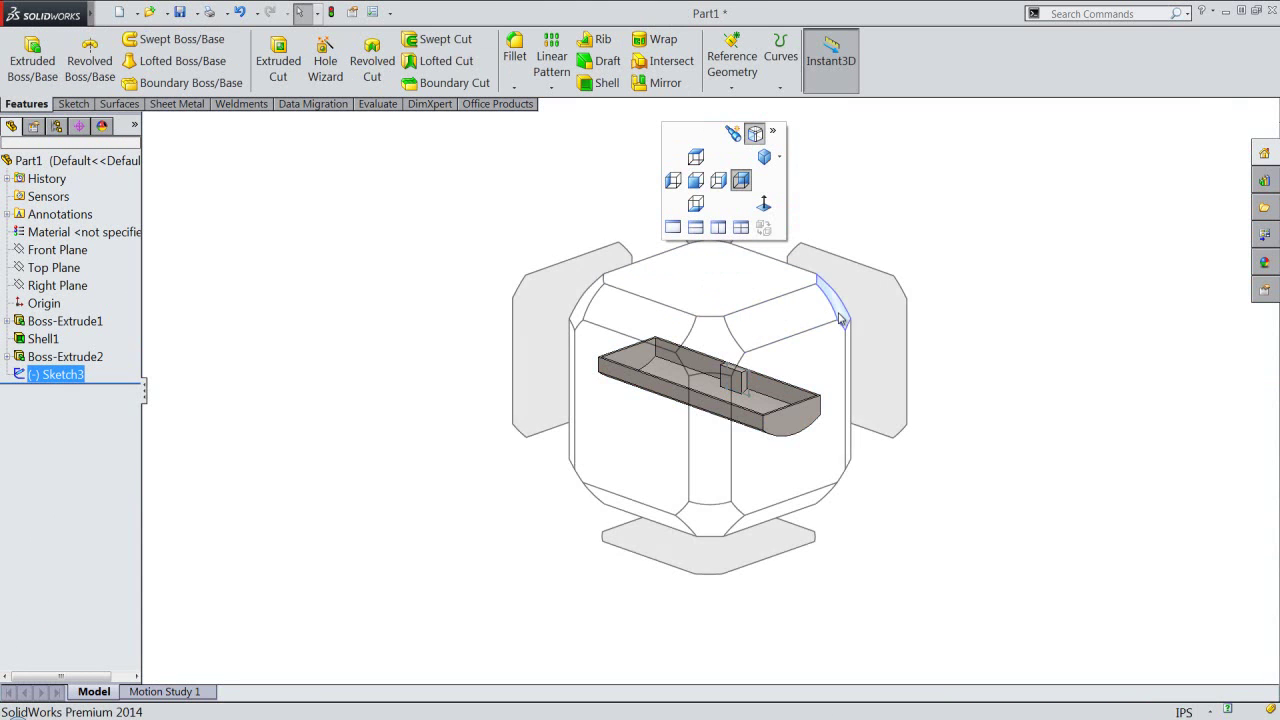
click(826, 374)
scroll(826, 374, down, 3)
click(880, 530)
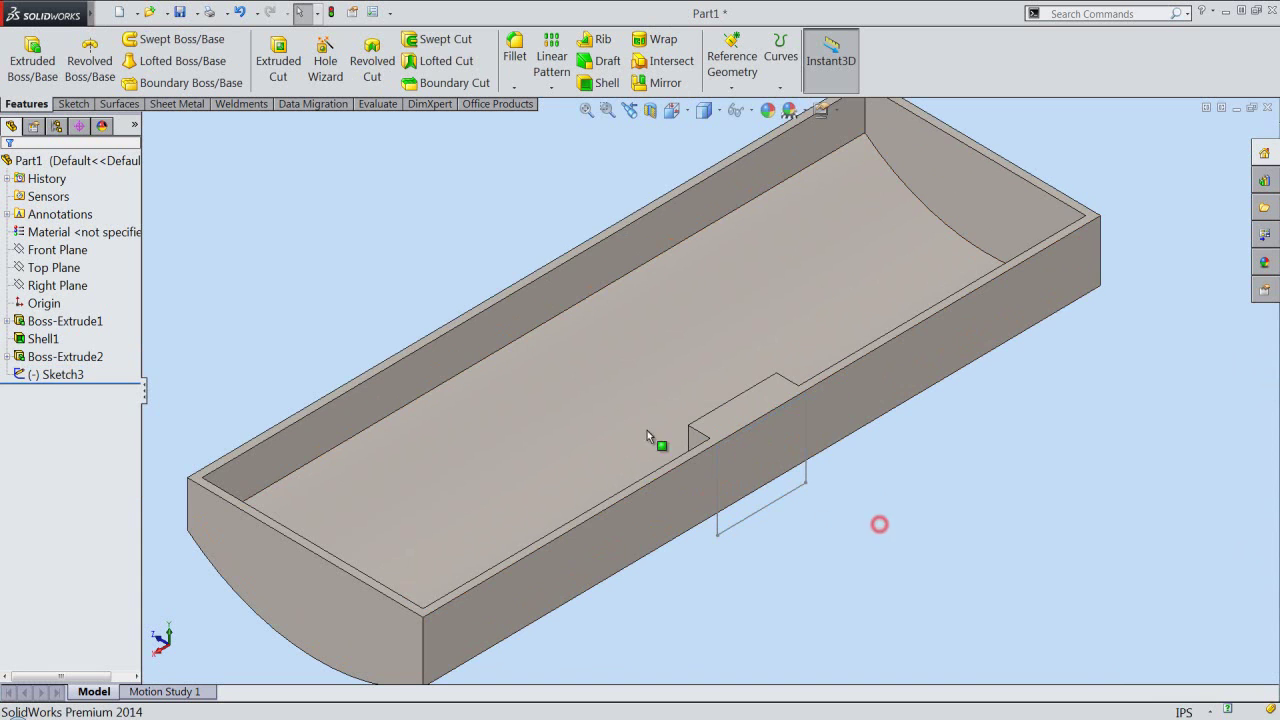
click(287, 72)
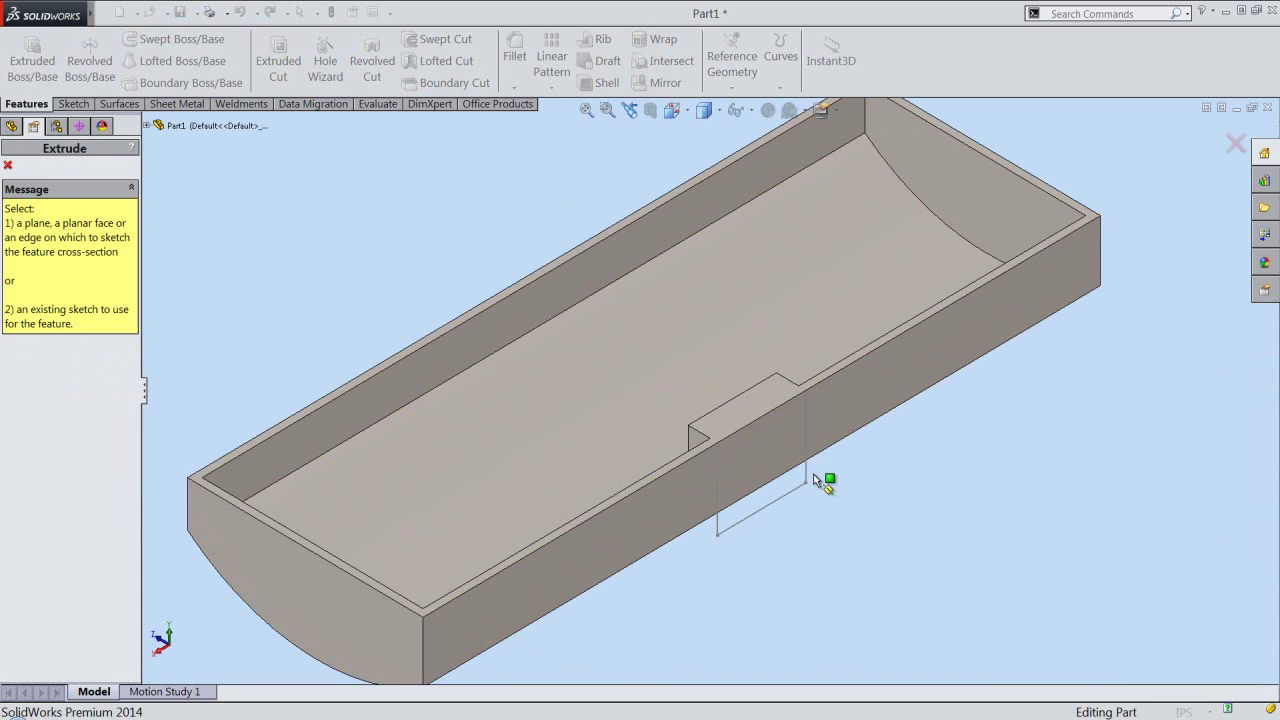
click(806, 475)
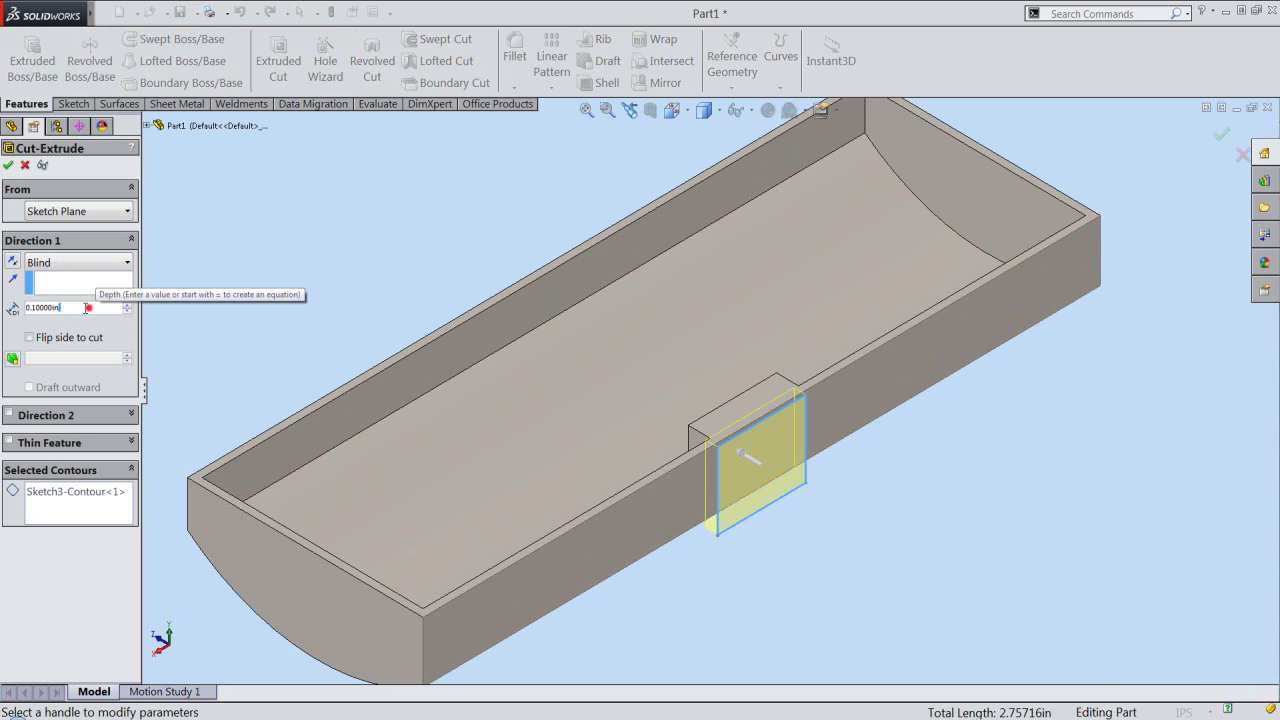
key(BackSpace)
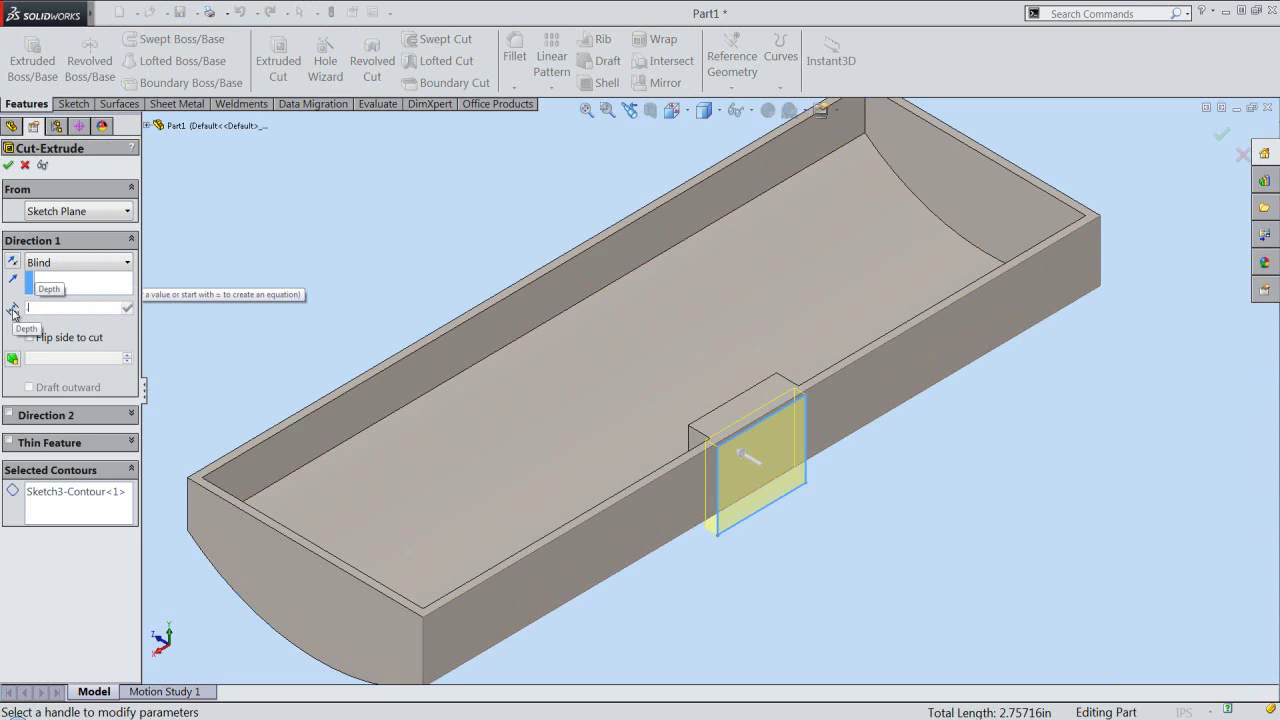
text(.0625)
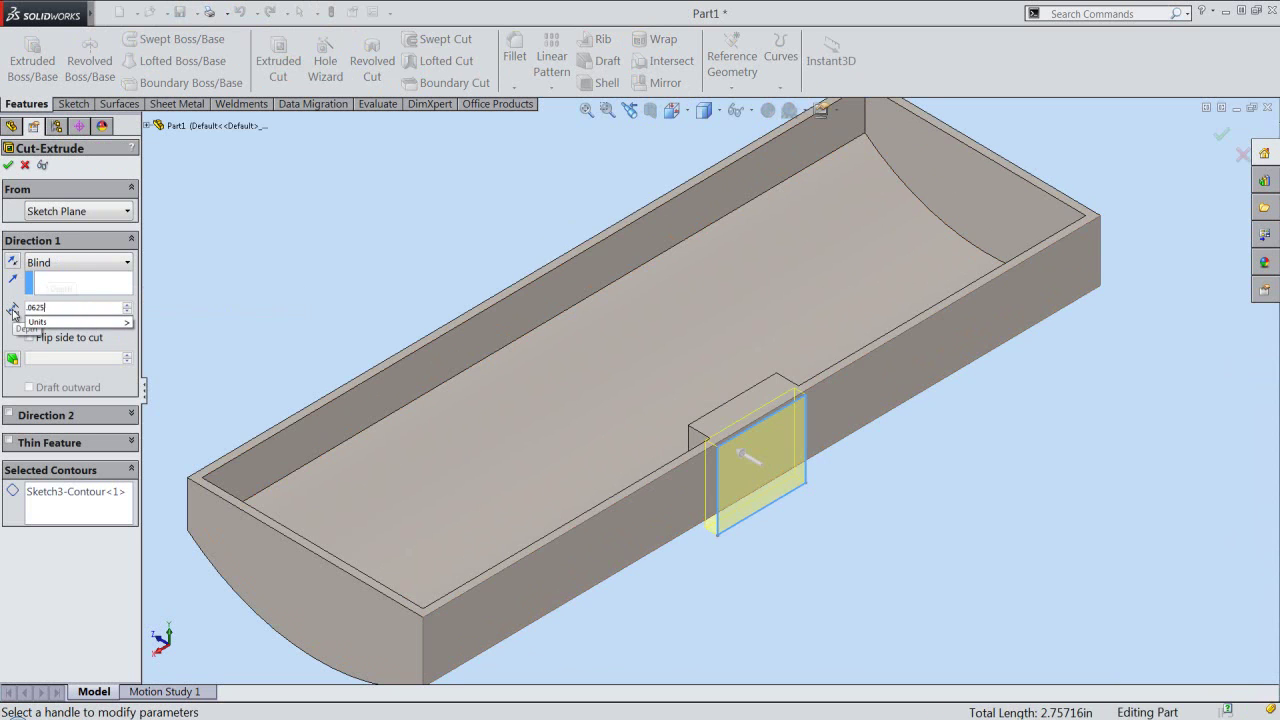
key(Return)
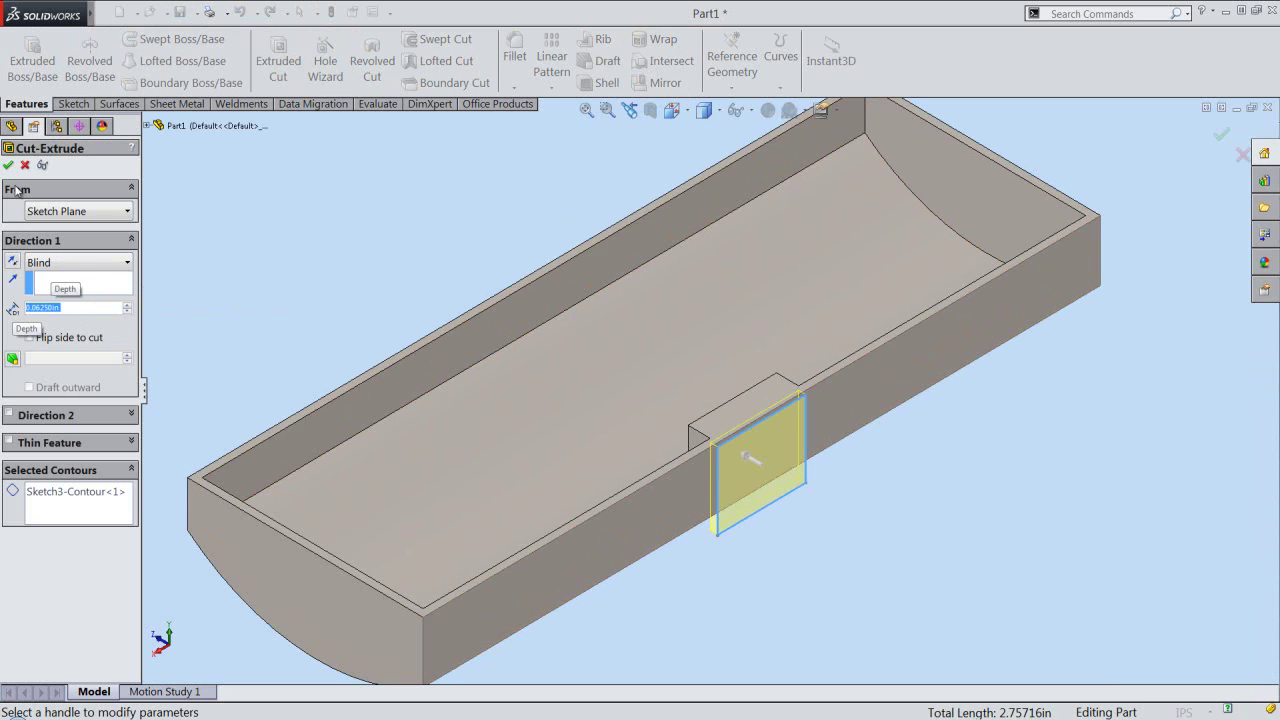
right_click(713, 612)
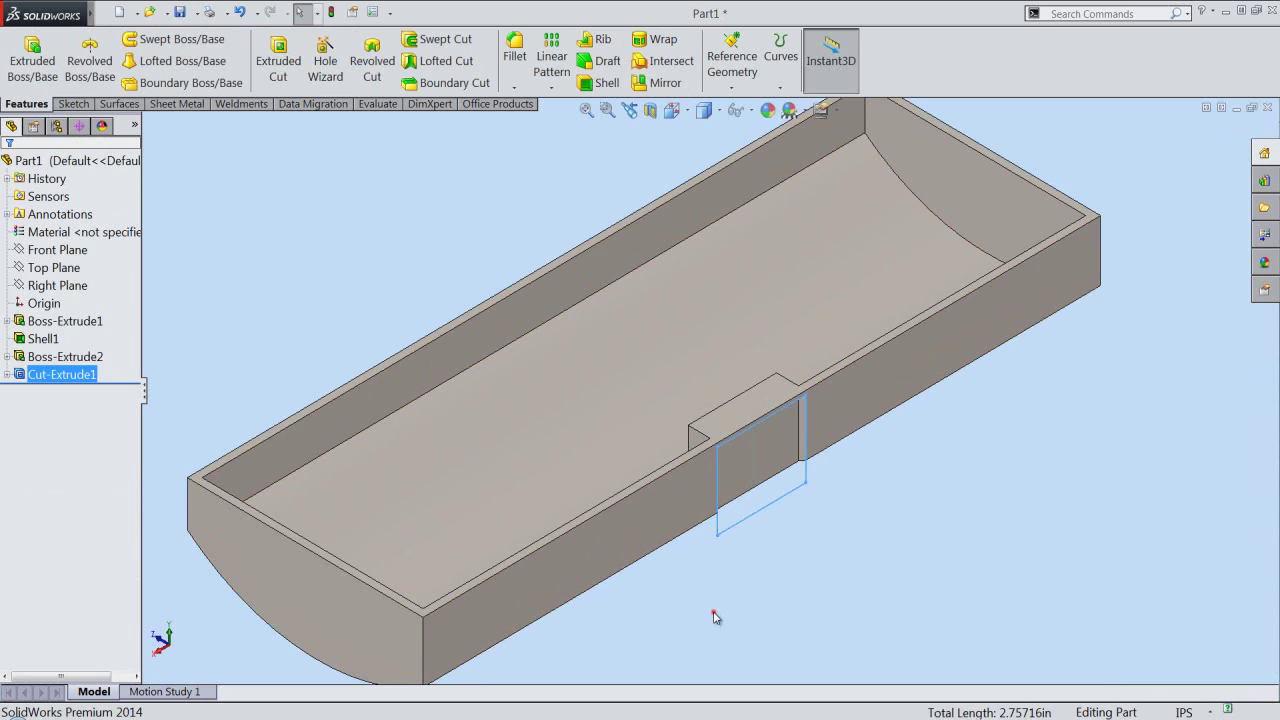
Check the slot from the front, rebuild and save Part1, and start another extruded boss
scroll(802, 452, down, 3)
mouse_move(748, 428)
middle_down()
mouse_move(694, 289)
mouse_move(720, 266)
middle_up()
click(629, 110)
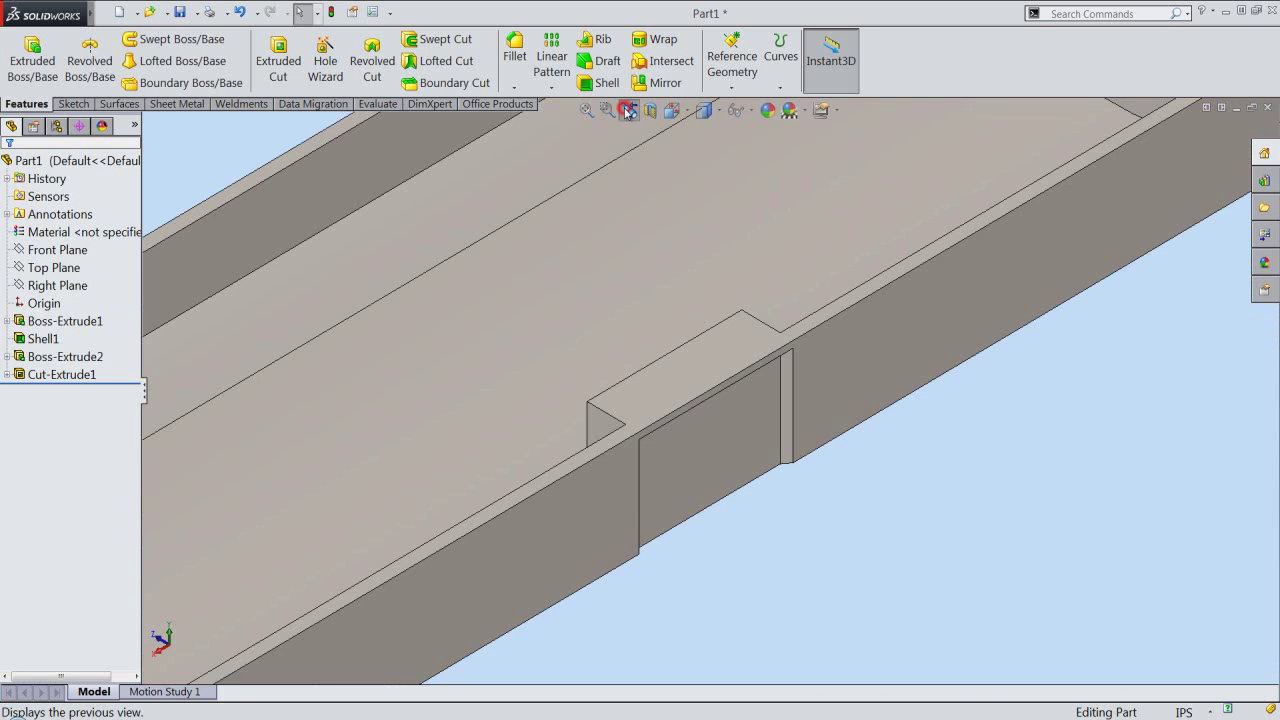
click(587, 110)
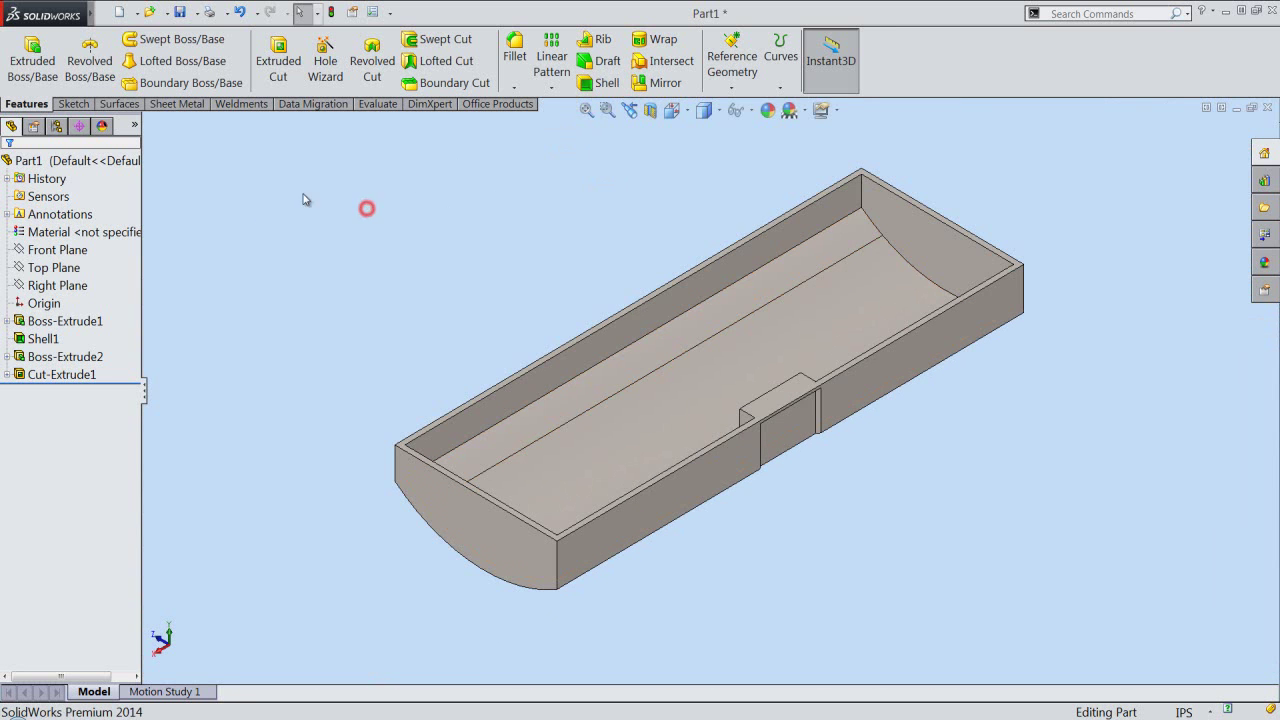
click(331, 12)
click(181, 12)
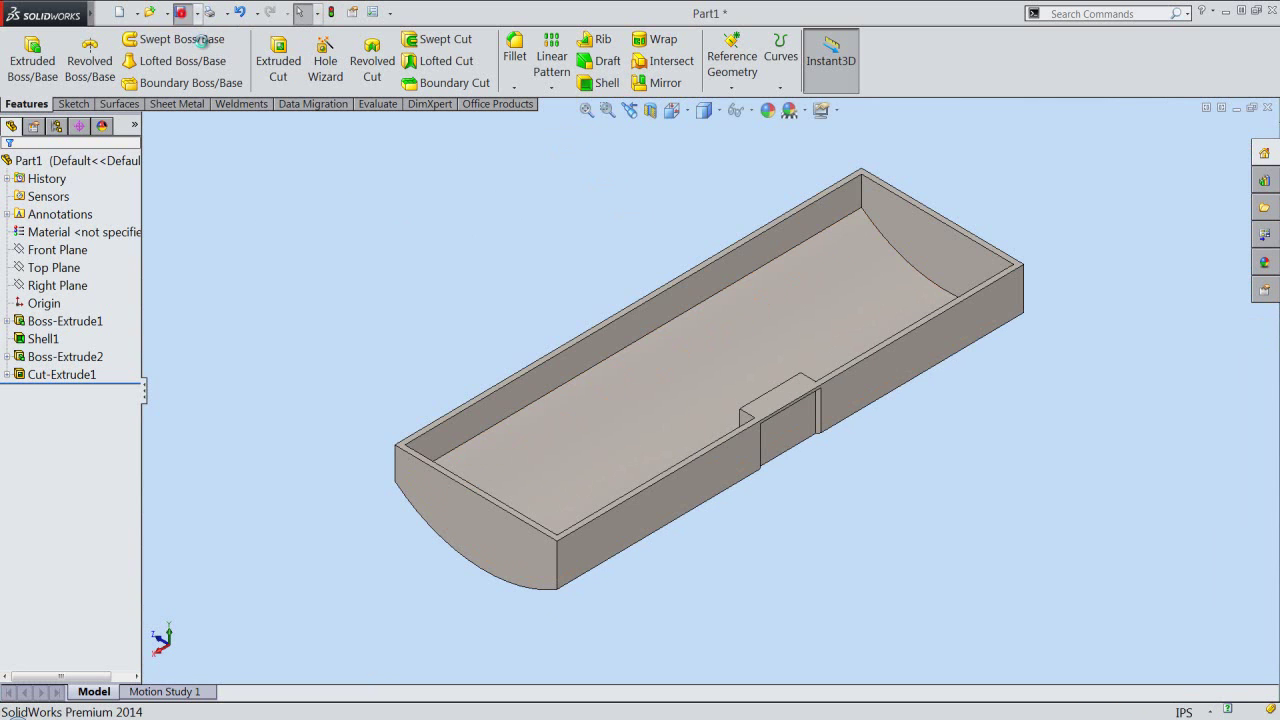
click(497, 295)
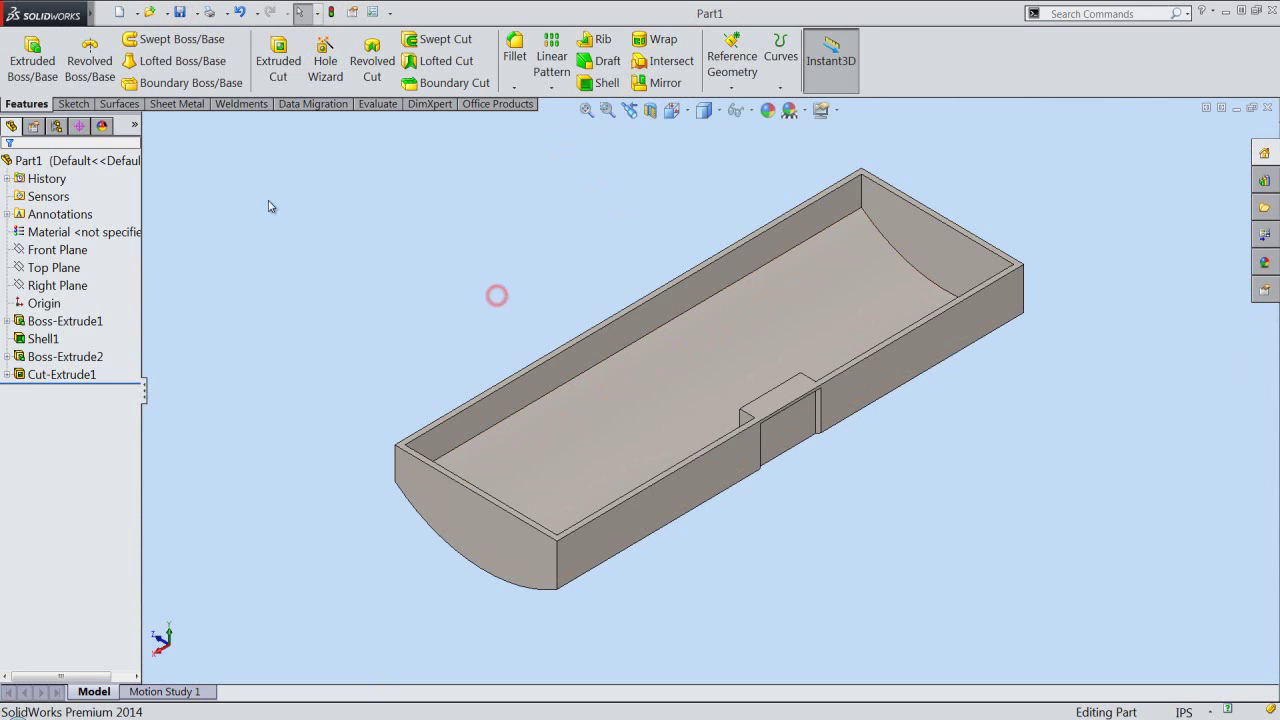
click(32, 62)
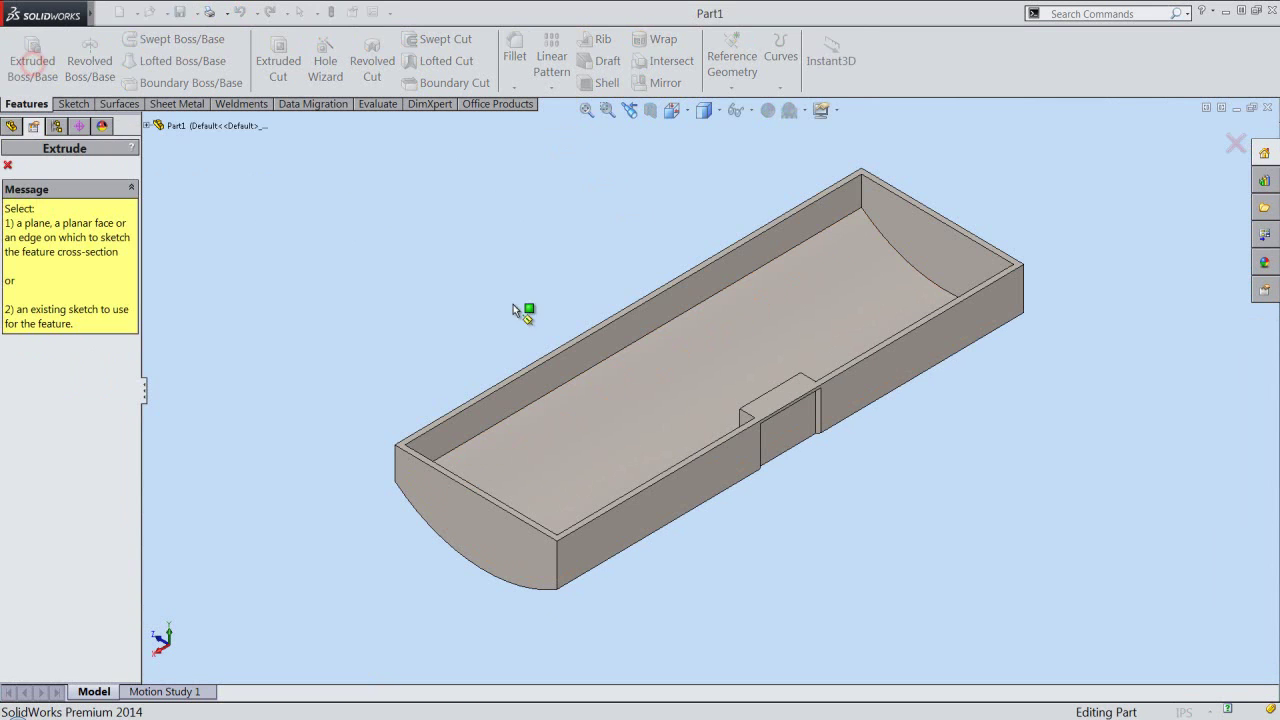
Sketch a corner rectangle on the tray's top face along its bottom edge, viewed from Top
scroll(579, 324, down, 2)
scroll(639, 344, down, 3)
click(644, 359)
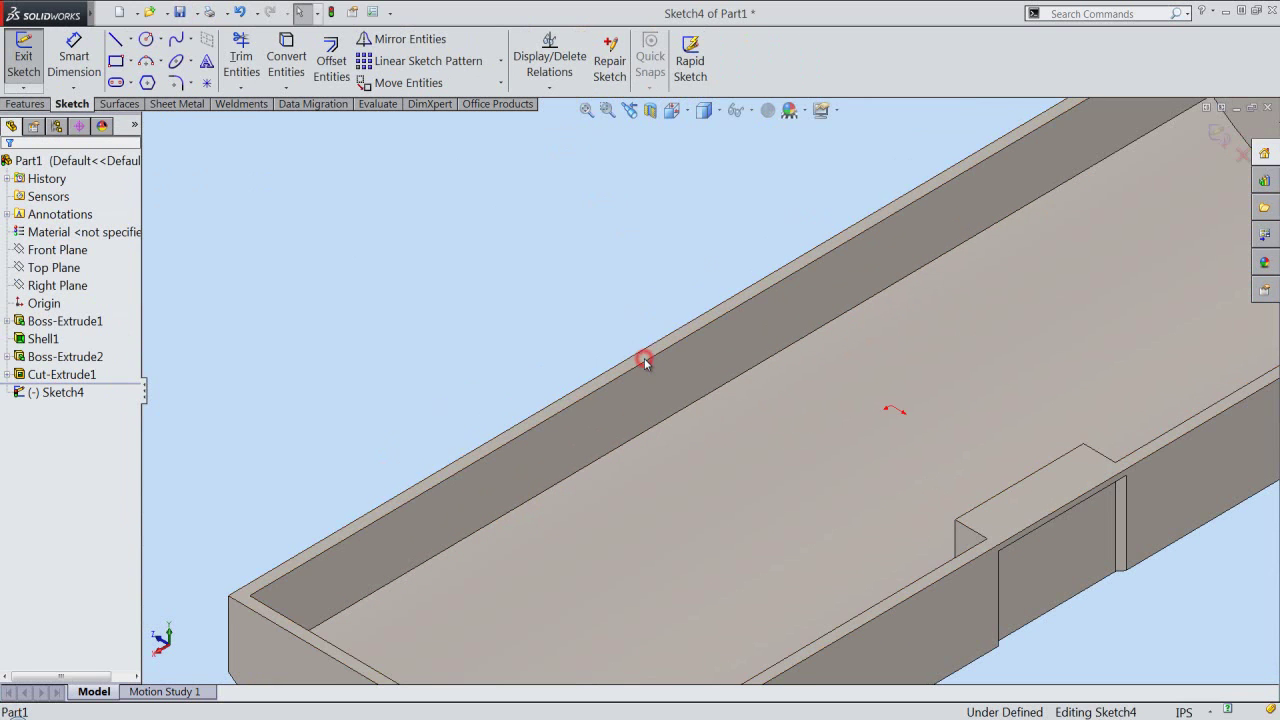
key(ctrl+7)
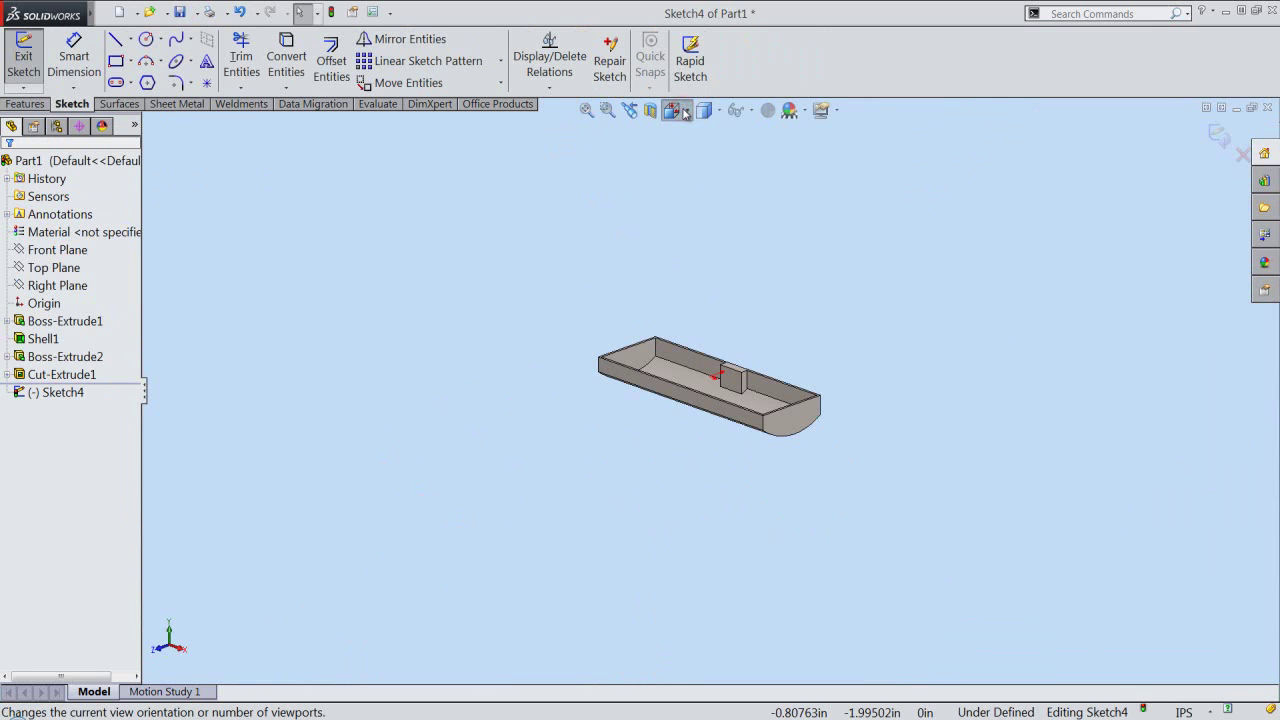
click(686, 112)
click(710, 291)
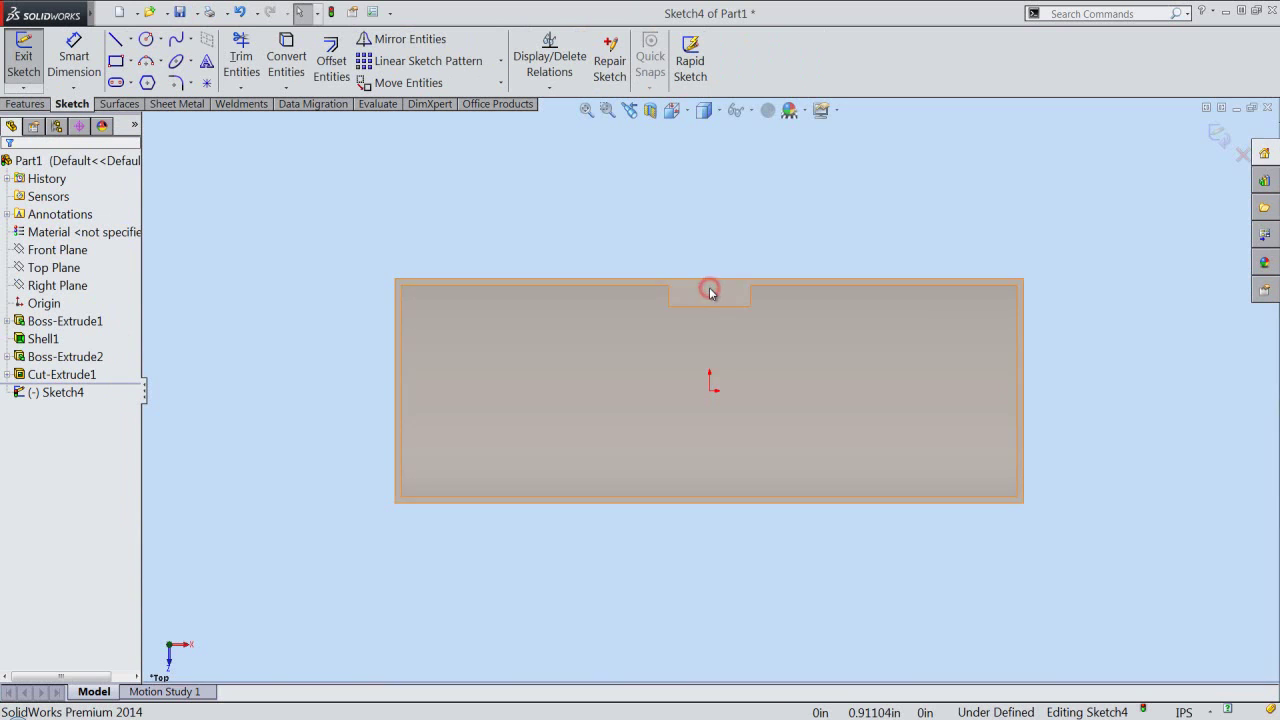
right_click(629, 206)
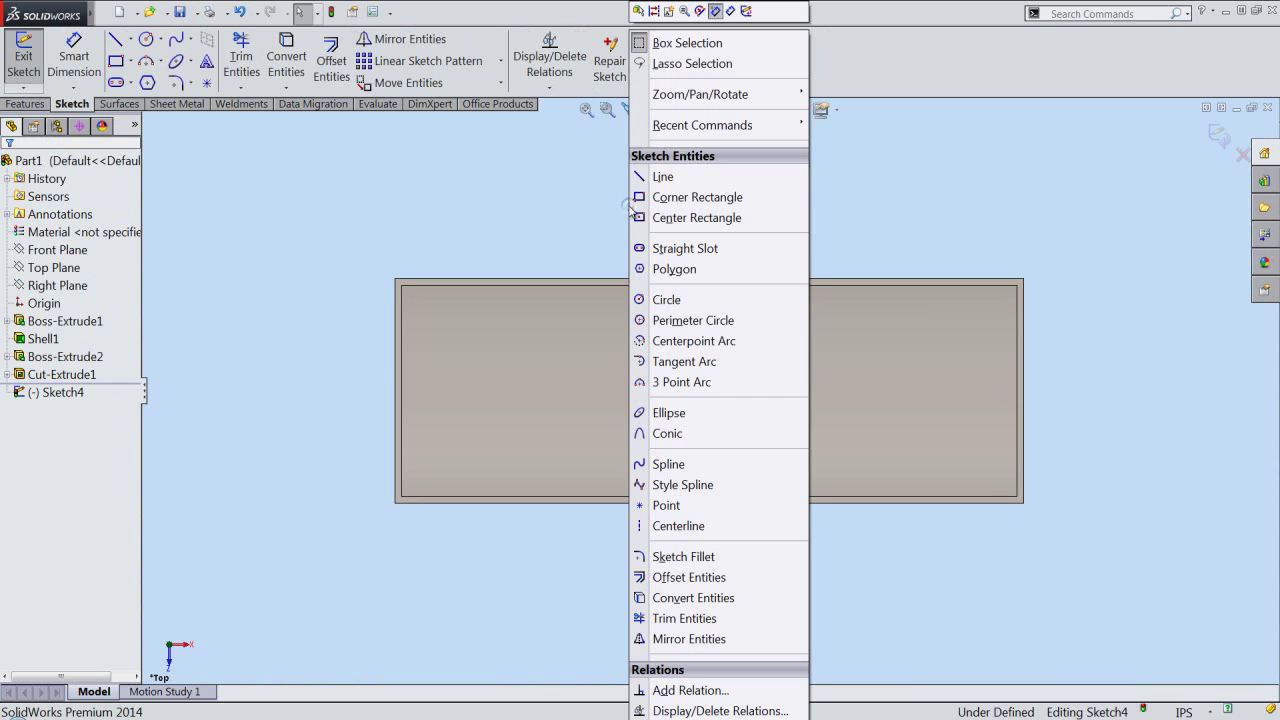
click(660, 197)
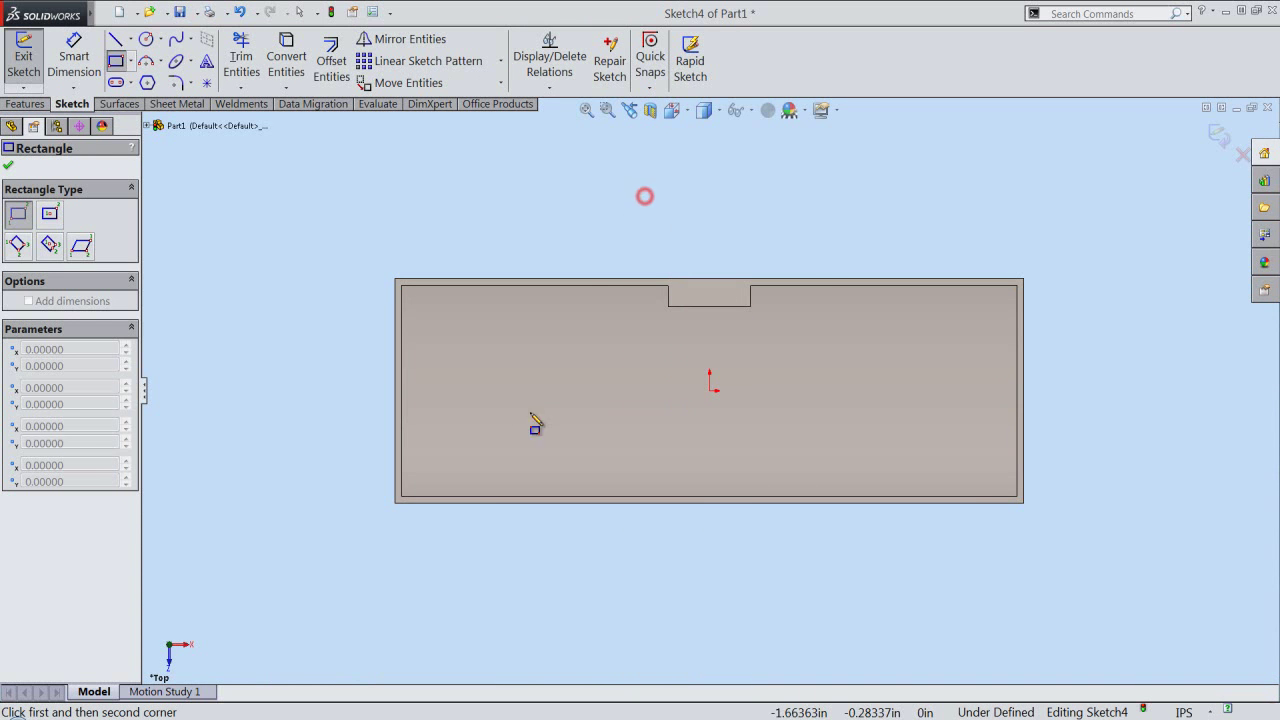
click(522, 504)
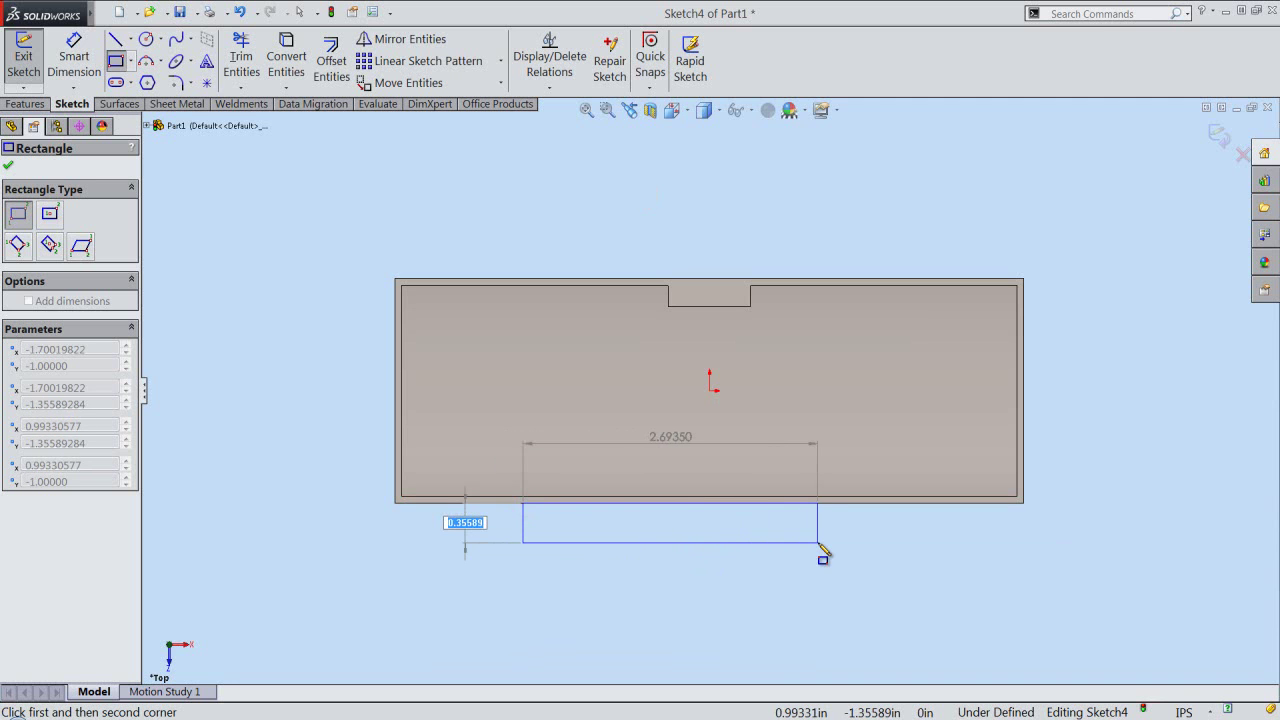
click(818, 543)
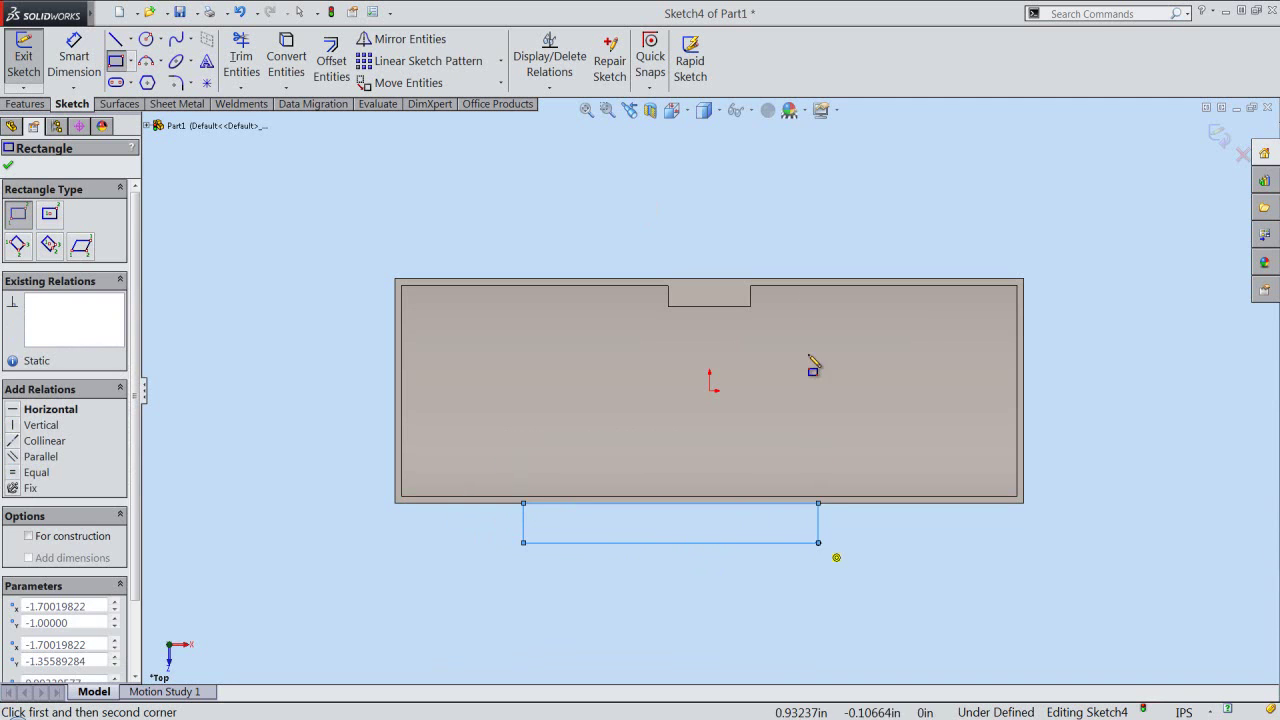
Dimension the rectangle's bottom line to 4 in wide
right_click(786, 214)
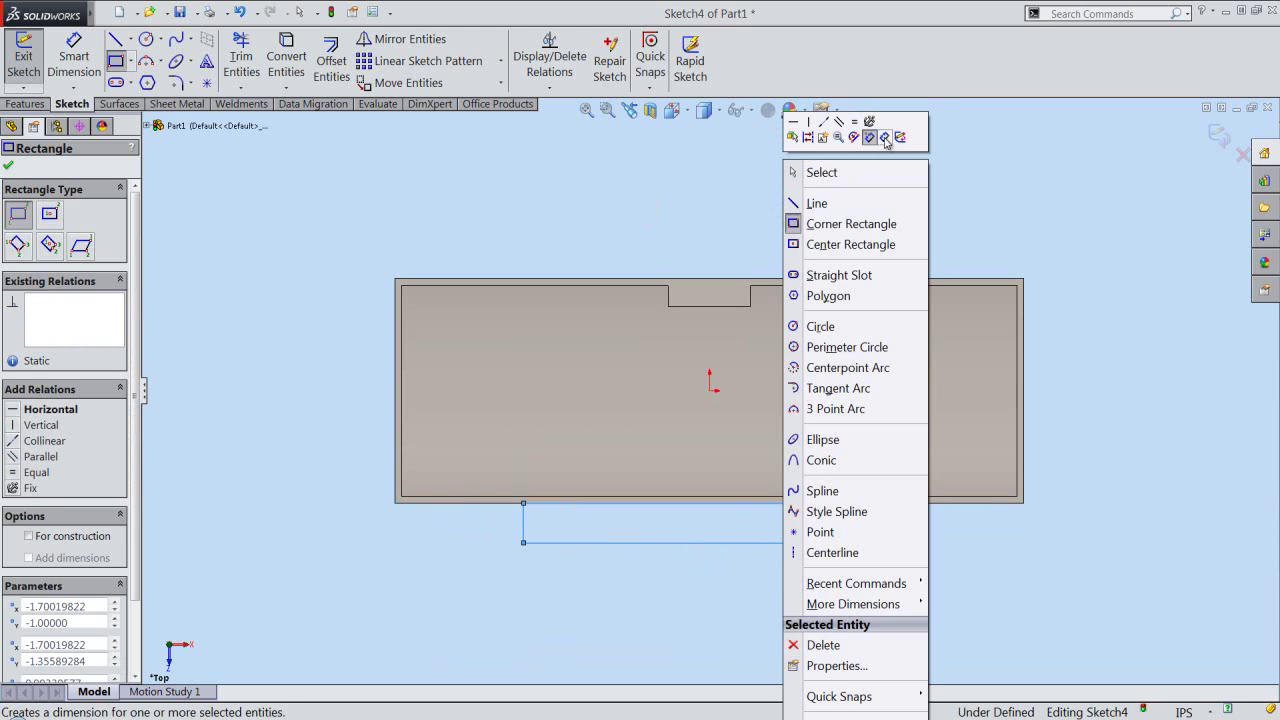
click(884, 137)
click(699, 546)
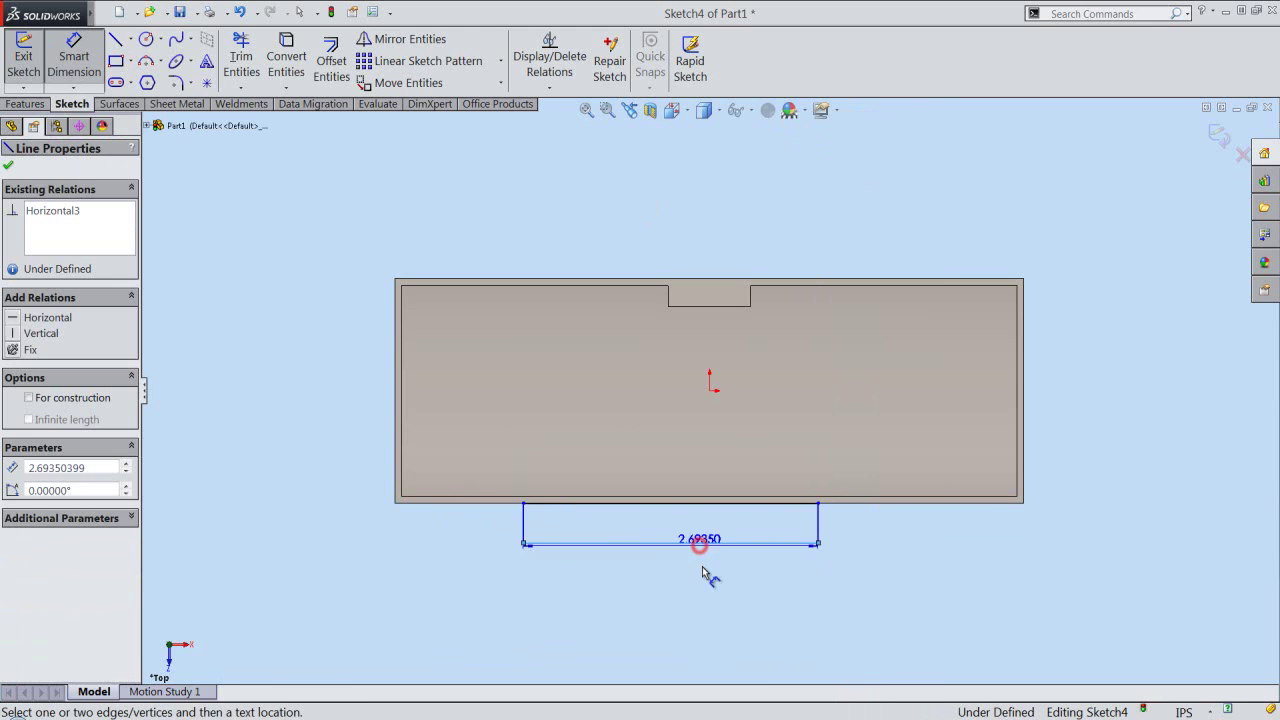
click(702, 570)
text(4)
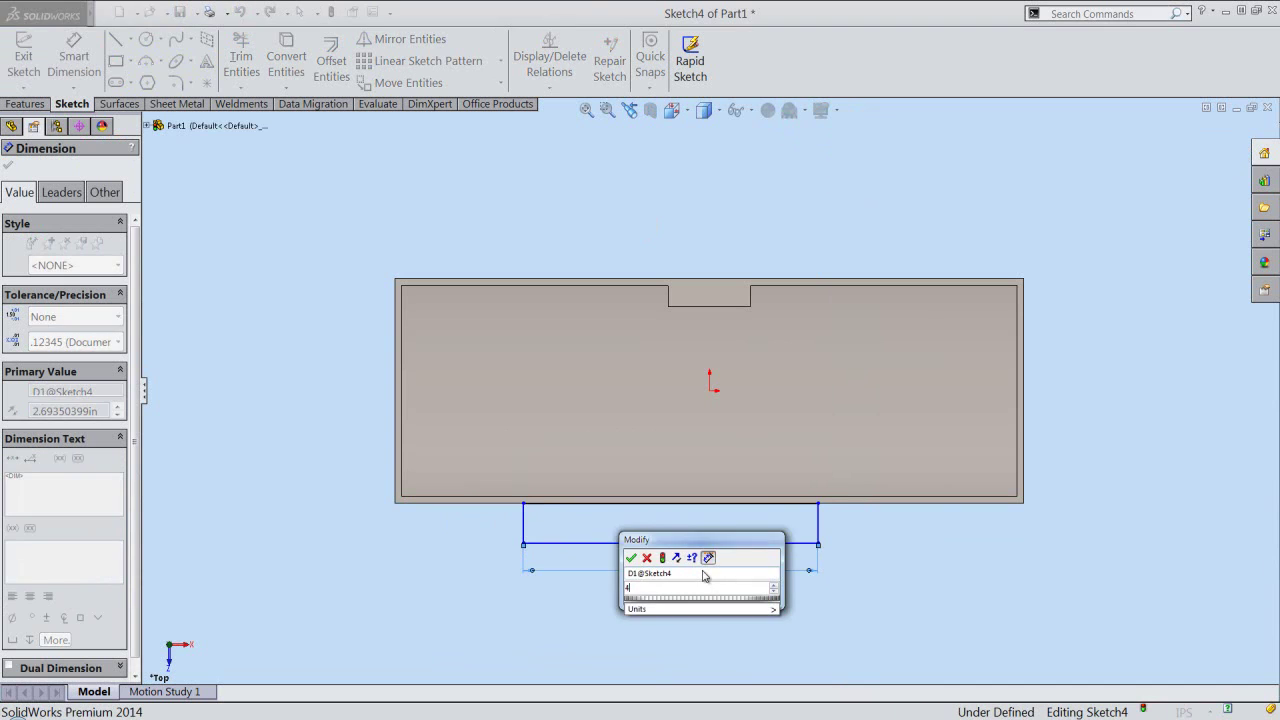
key(Return)
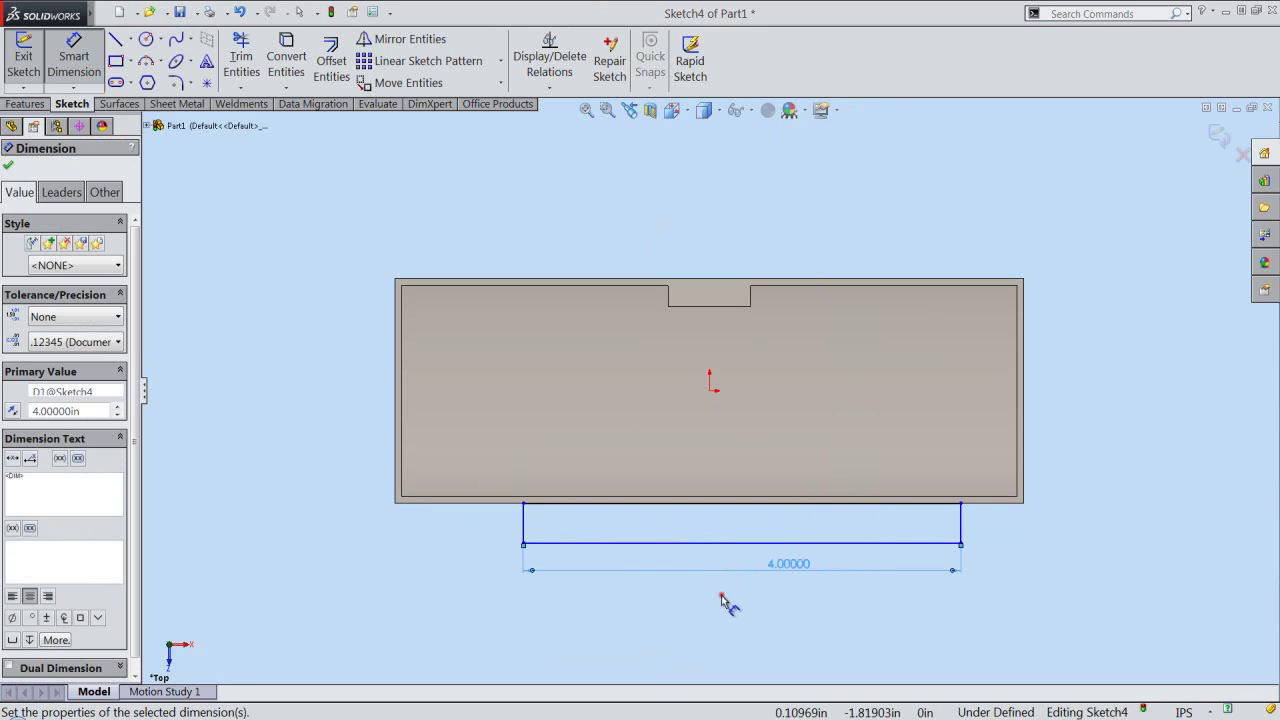
click(721, 595)
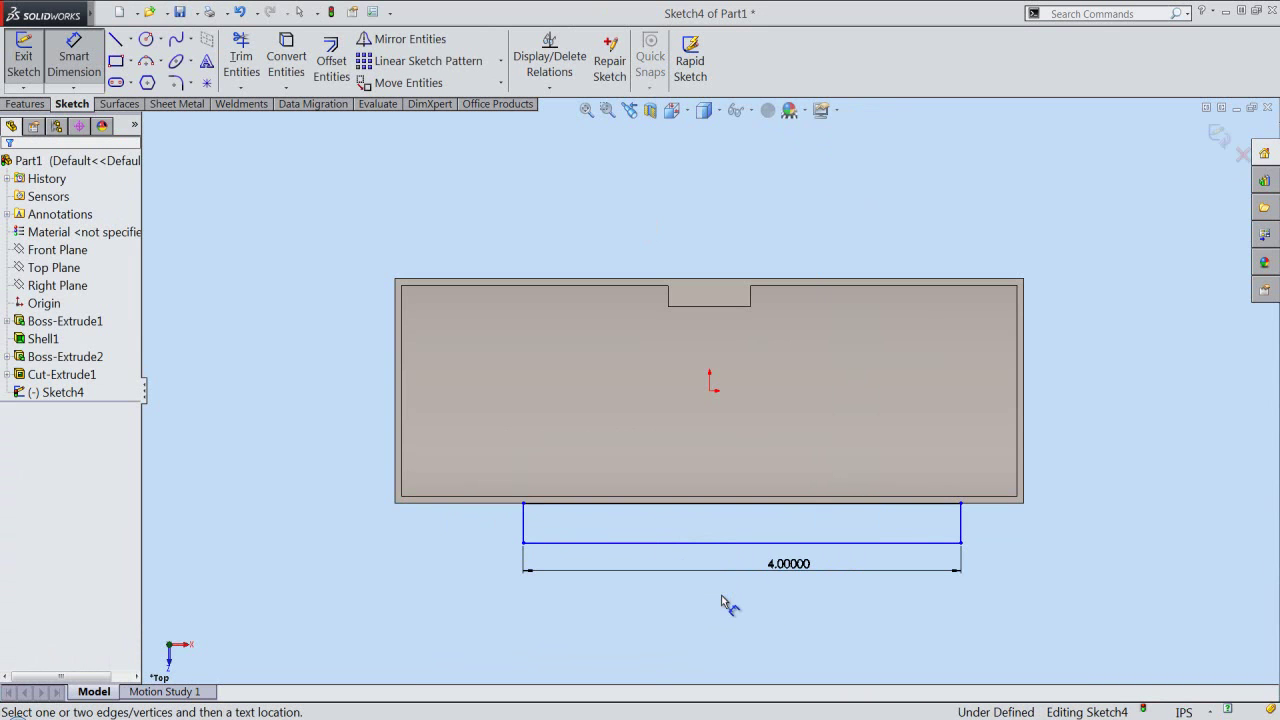
Set the rectangle 0.0625 in off the tray's bottom edge
click(587, 543)
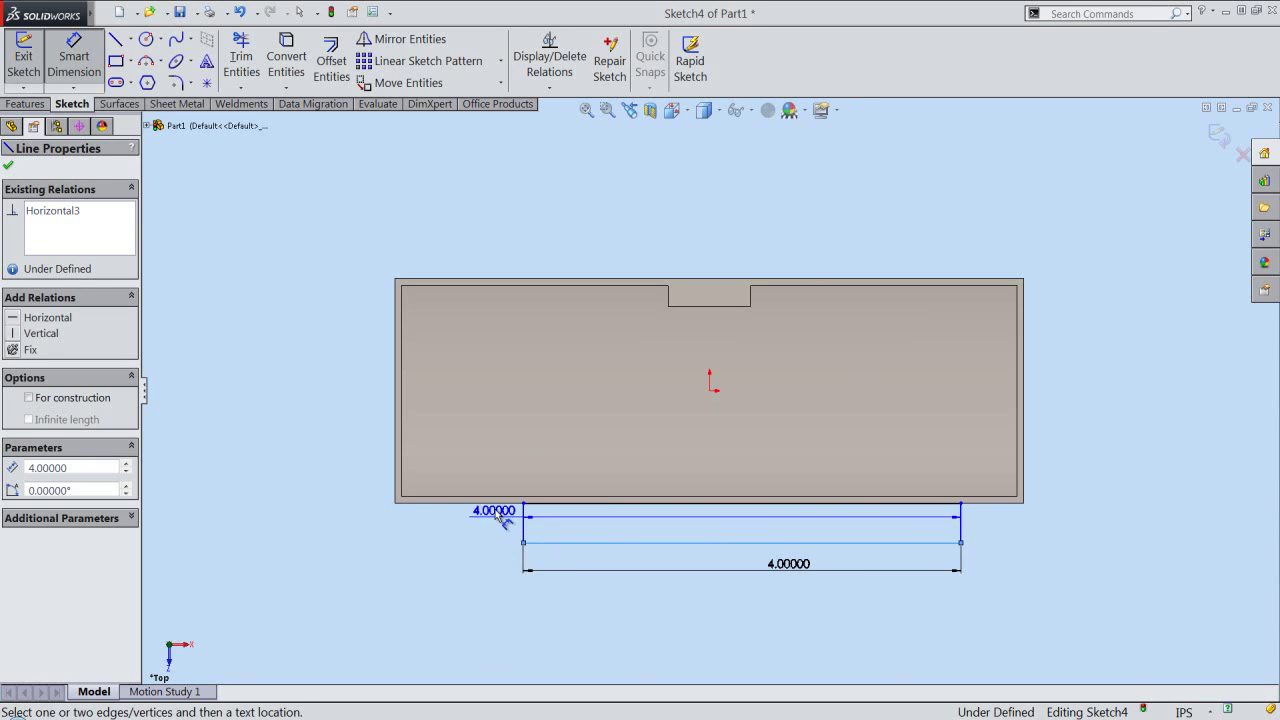
click(497, 502)
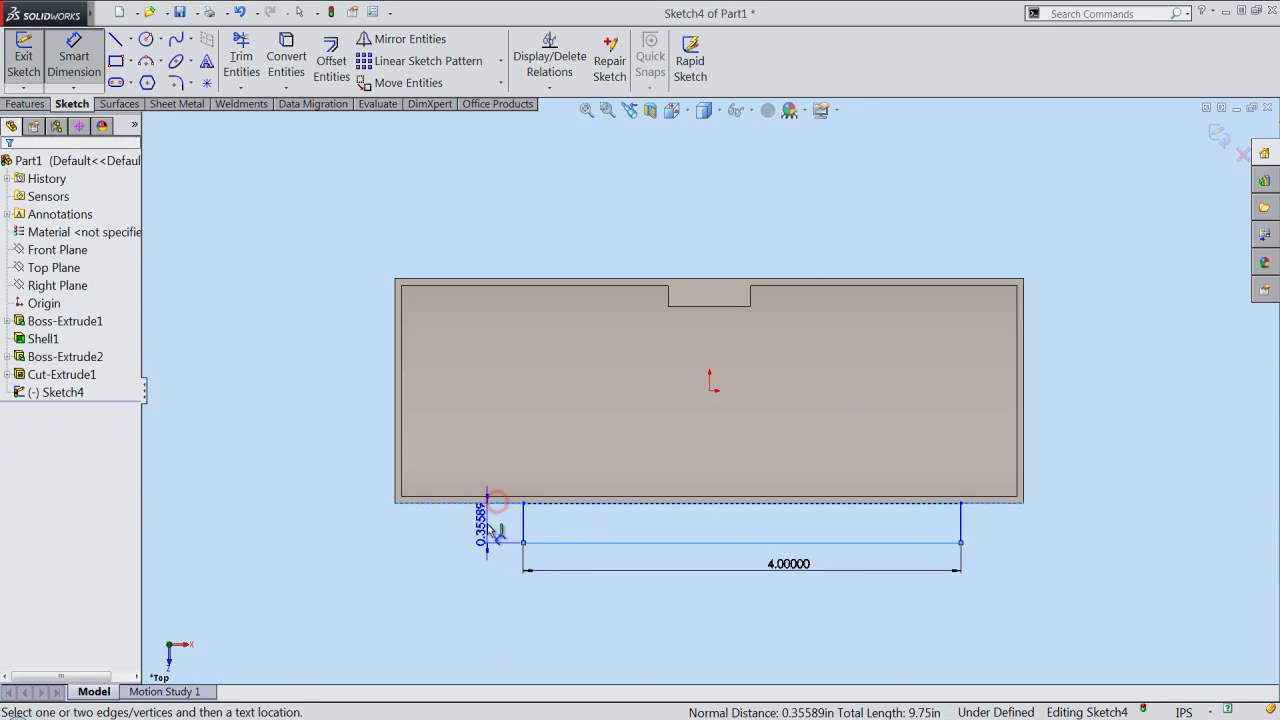
click(488, 530)
text(.0625)
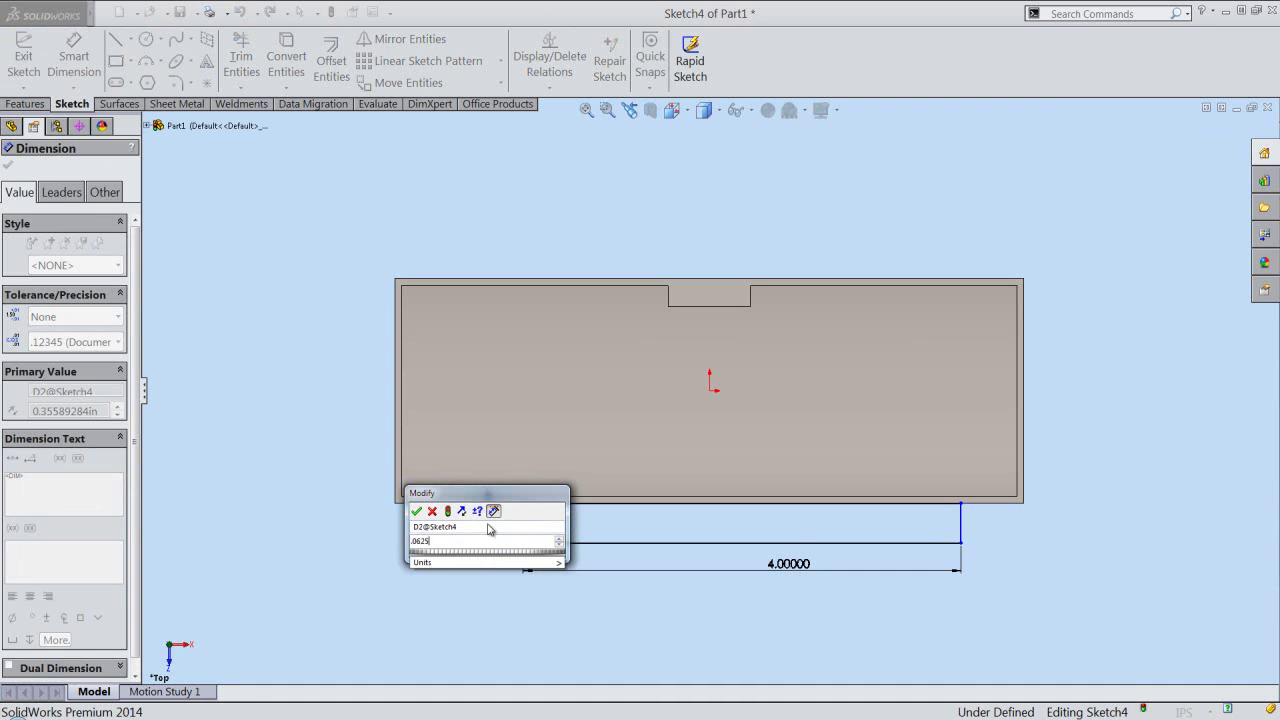
key(Return)
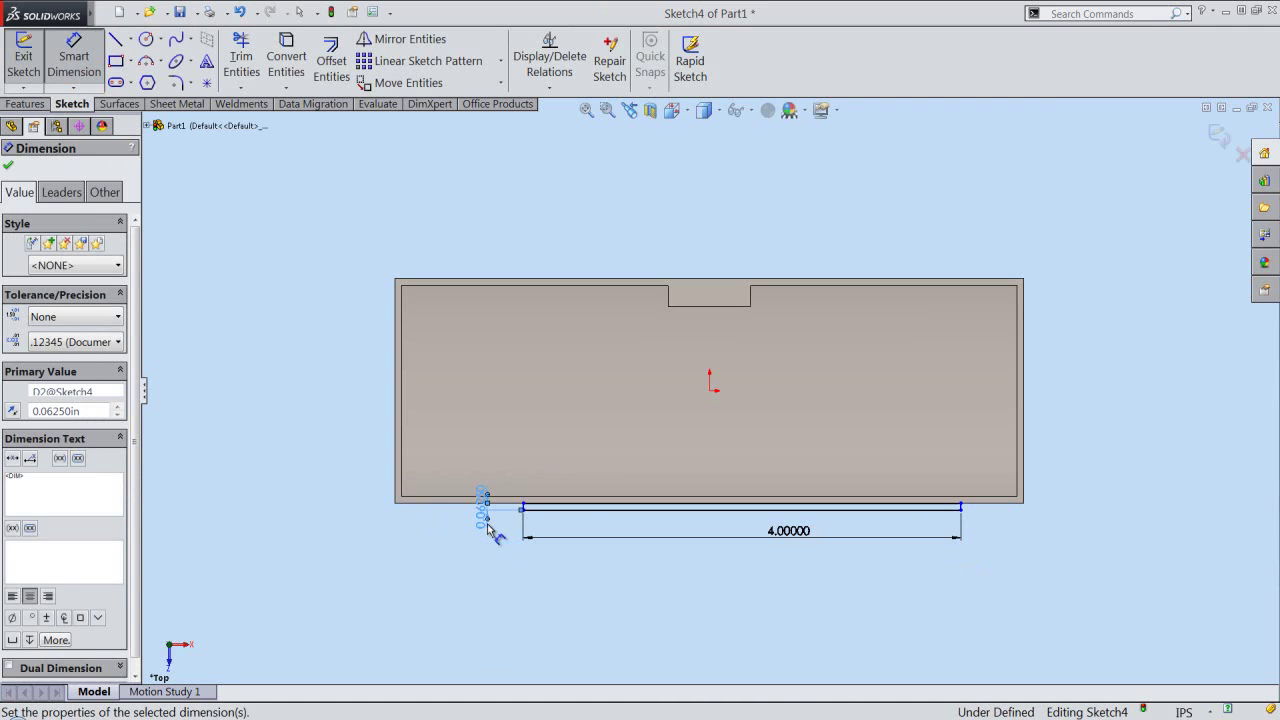
right_click(535, 235)
click(558, 231)
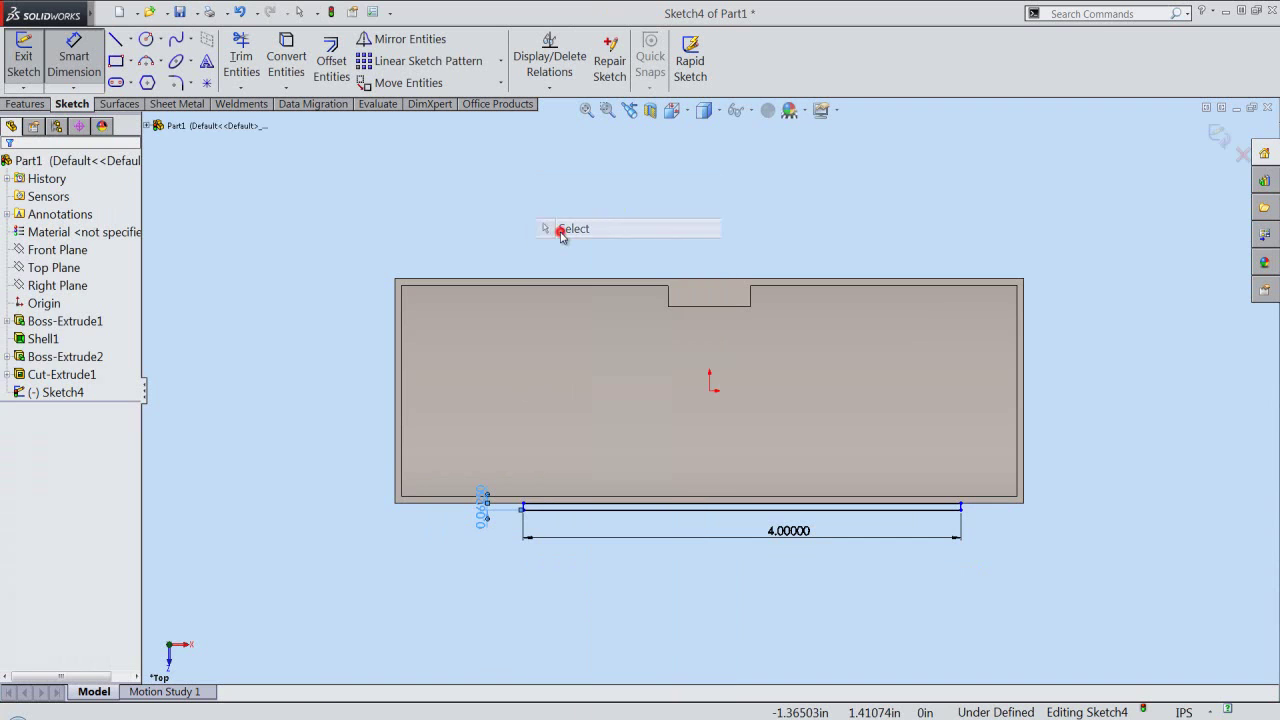
Make the bottom line's midpoint vertical with the origin to fully define Sketch4
scroll(678, 458, down, 2)
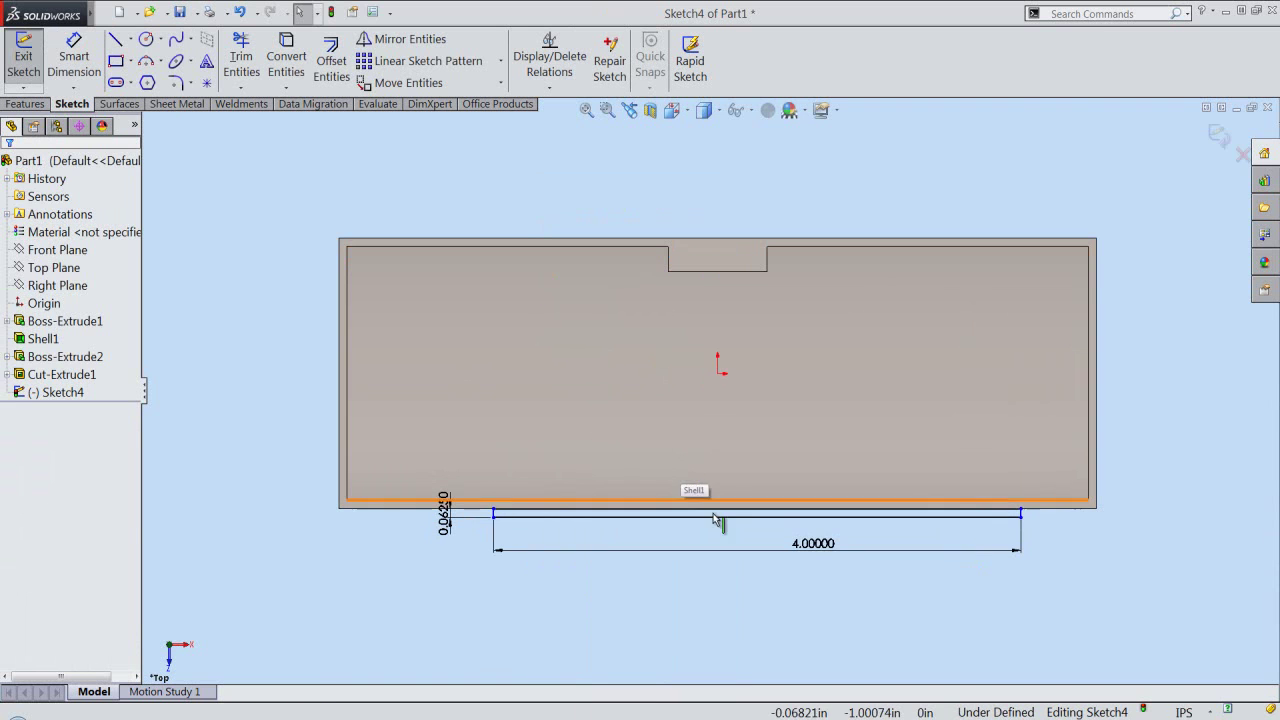
click(766, 517)
right_click(766, 518)
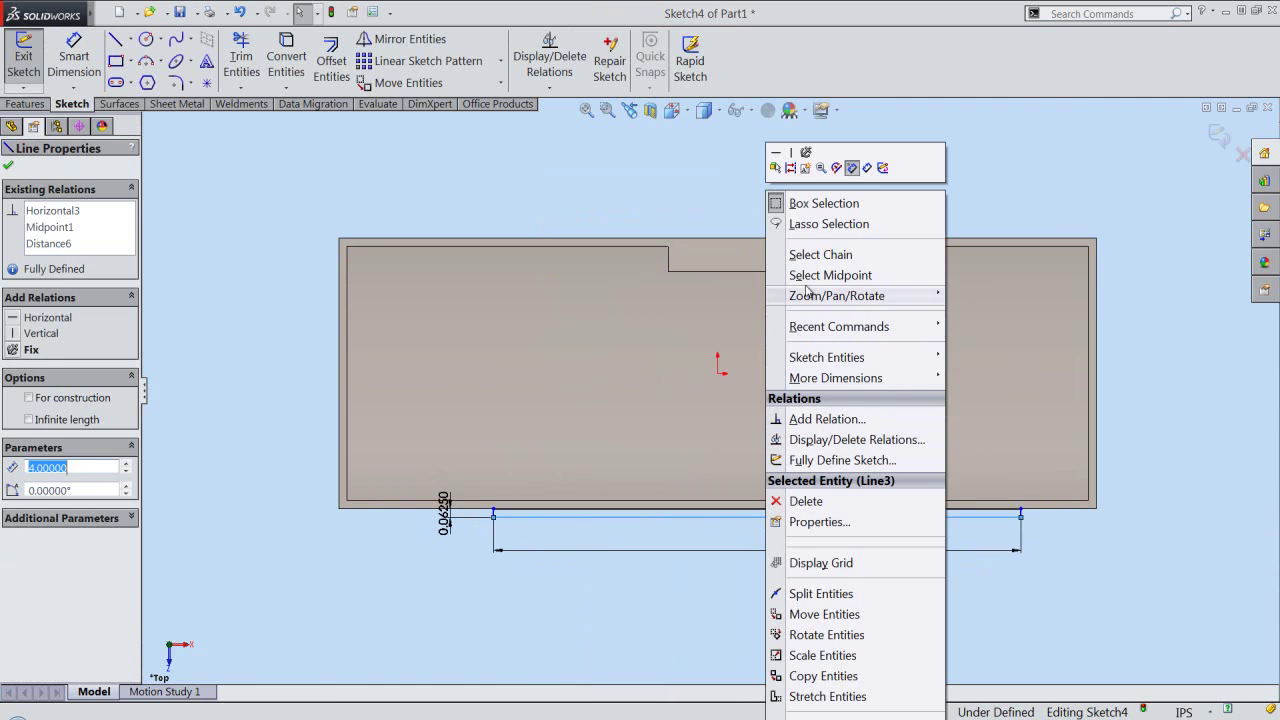
click(809, 276)
ctrl+click(718, 372)
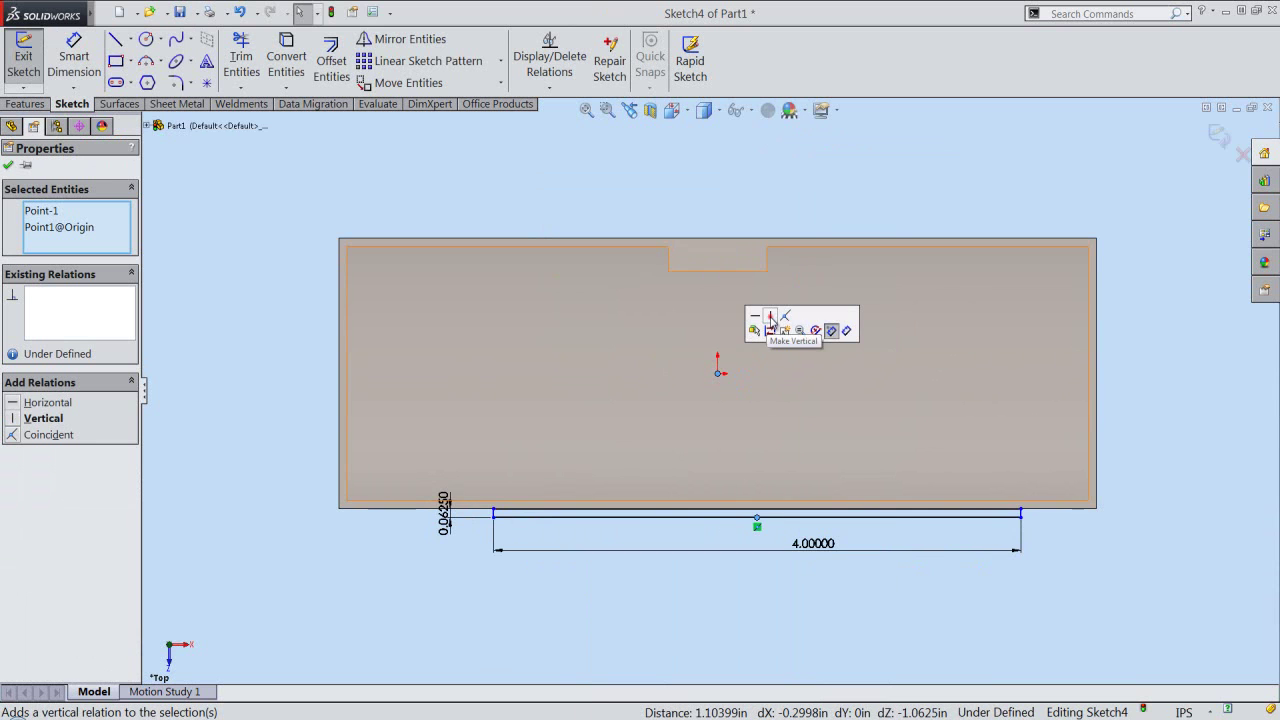
click(770, 319)
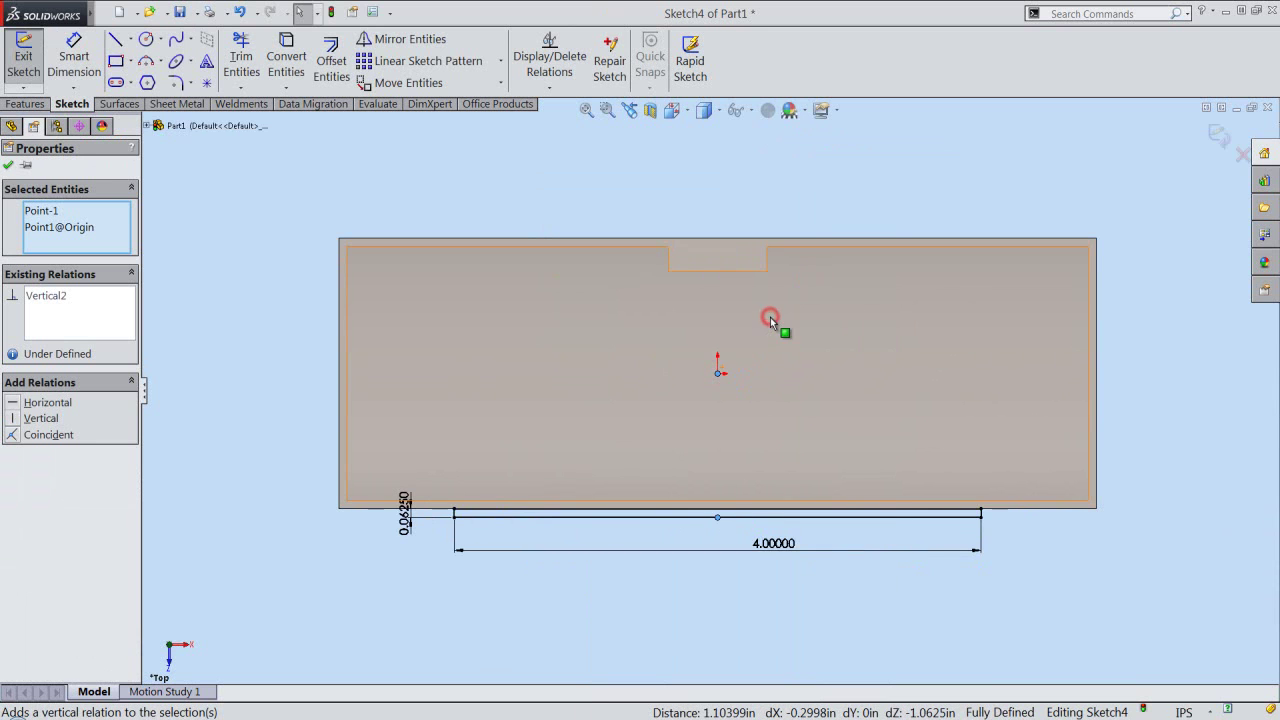
click(785, 540)
click(934, 577)
right_click(937, 577)
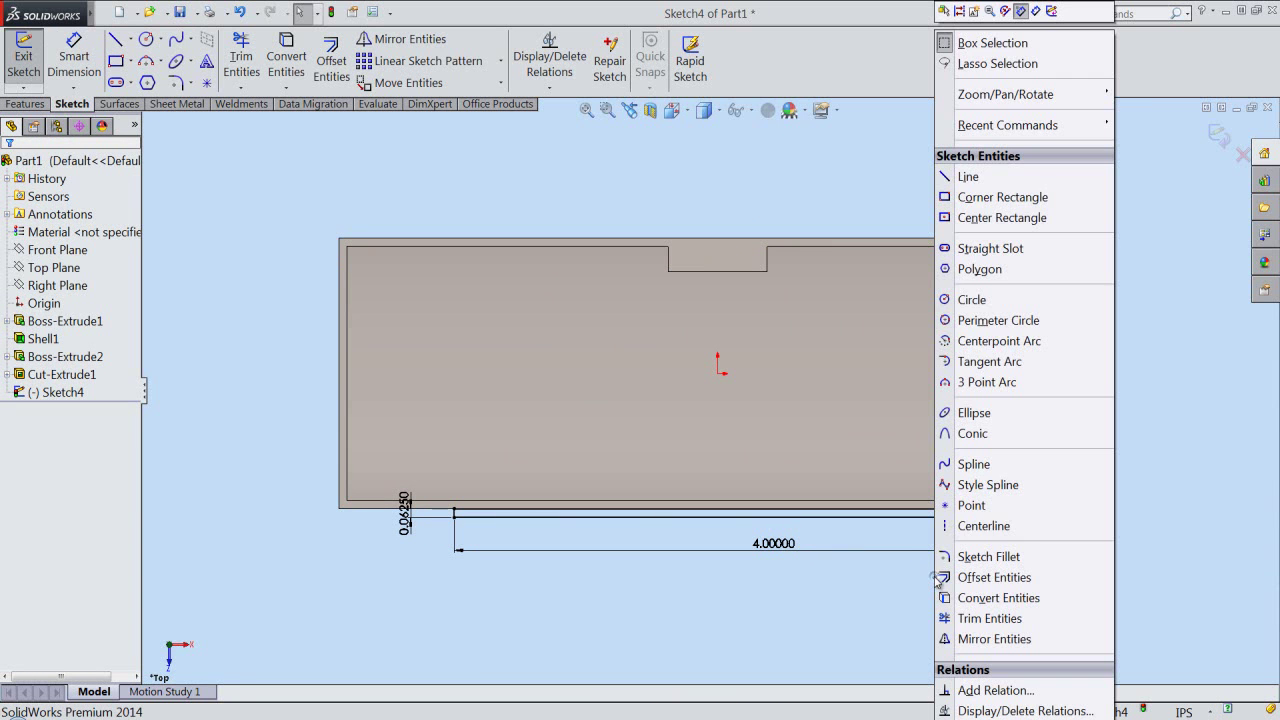
Extrude the Sketch4 strip reversed into the tray at a blind 0.03125 in depth
click(1047, 12)
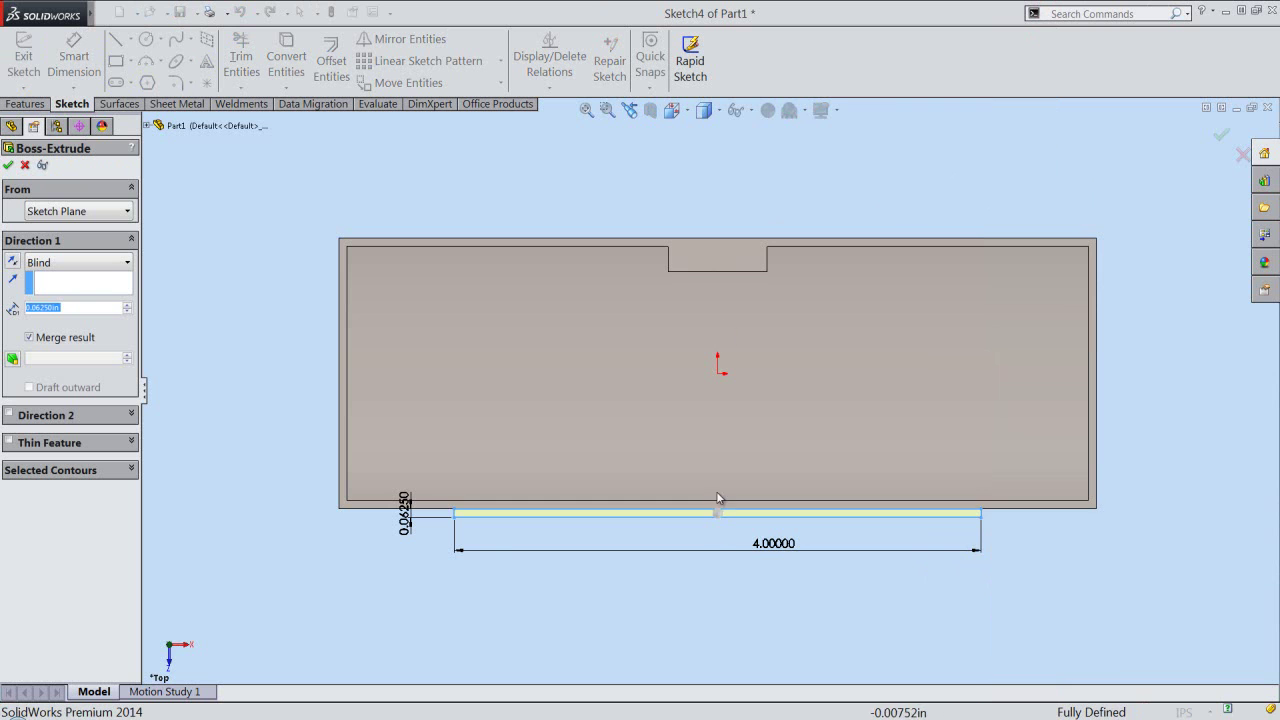
mouse_move(714, 543)
middle_down()
mouse_move(690, 383)
mouse_move(723, 423)
middle_up()
scroll(631, 437, down, 2)
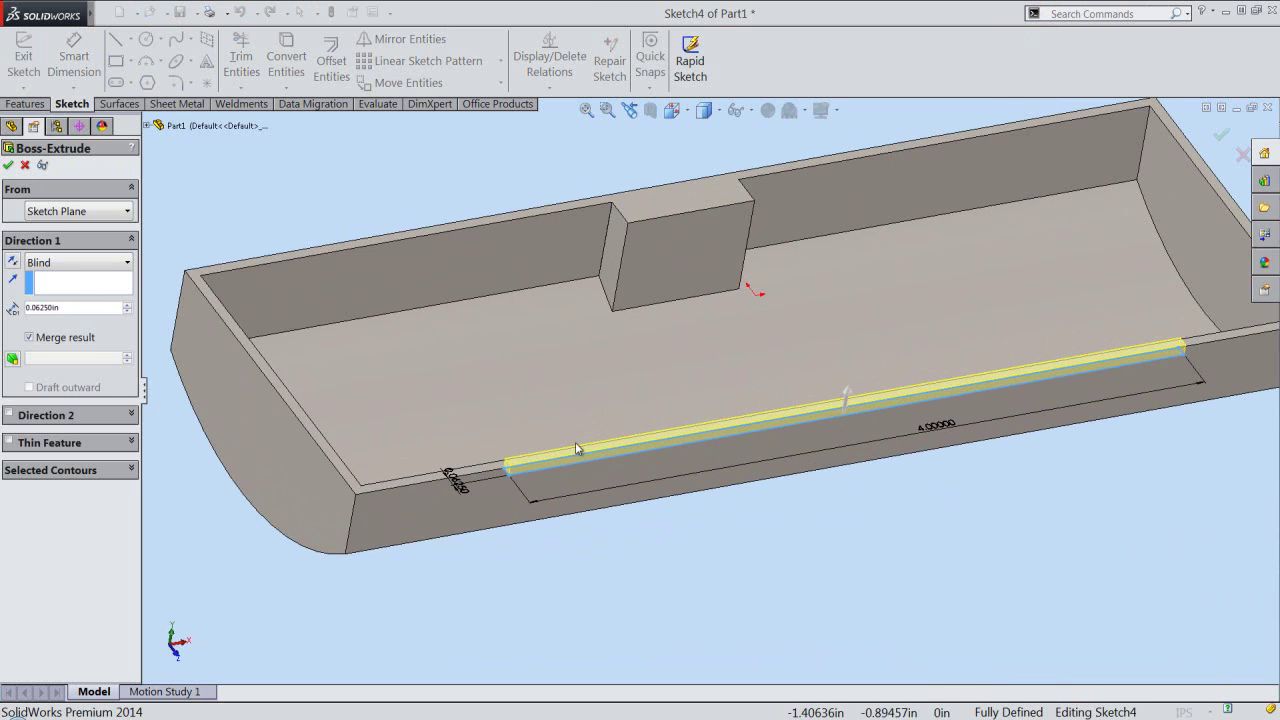
click(13, 262)
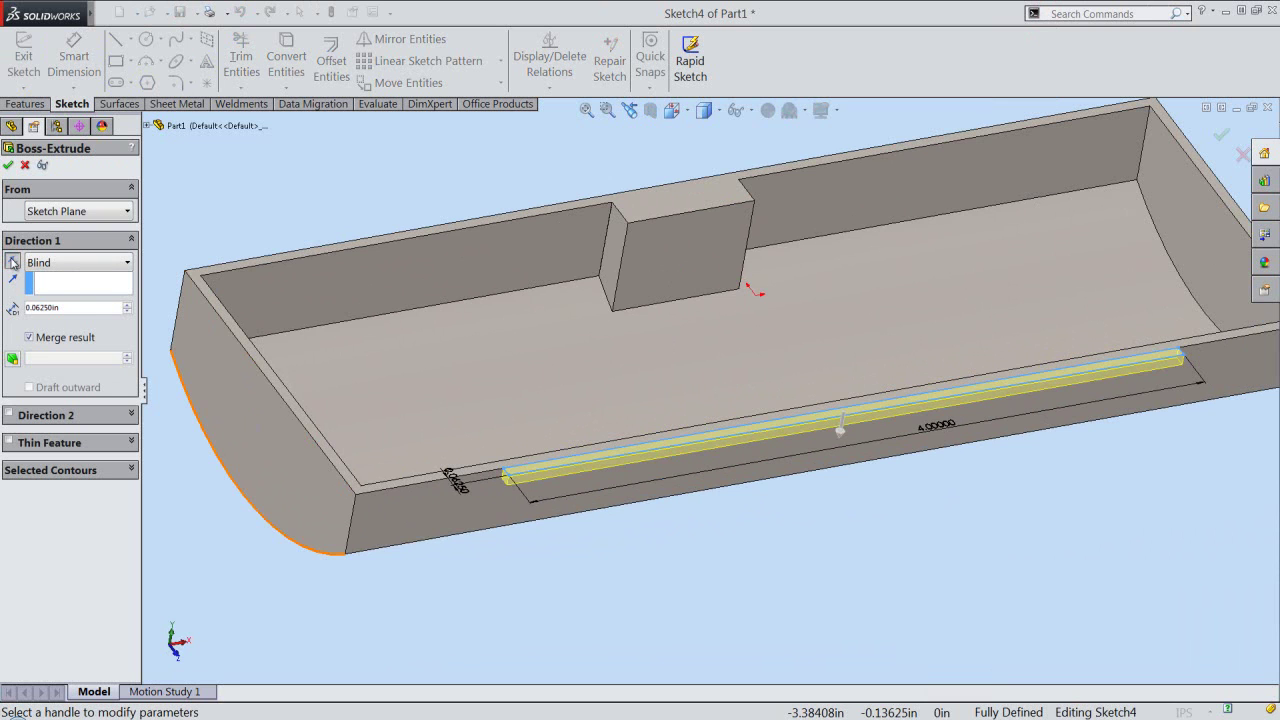
double_click(68, 307)
text(.03125)
key(Return)
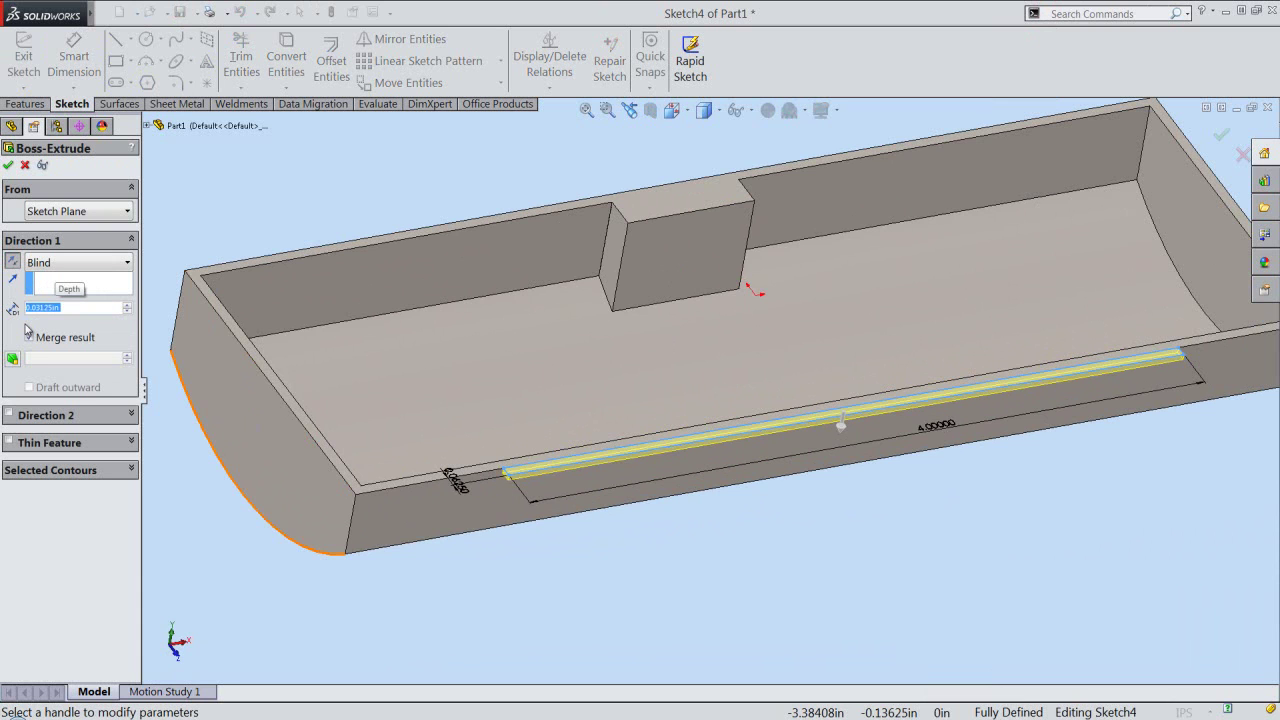
click(8, 166)
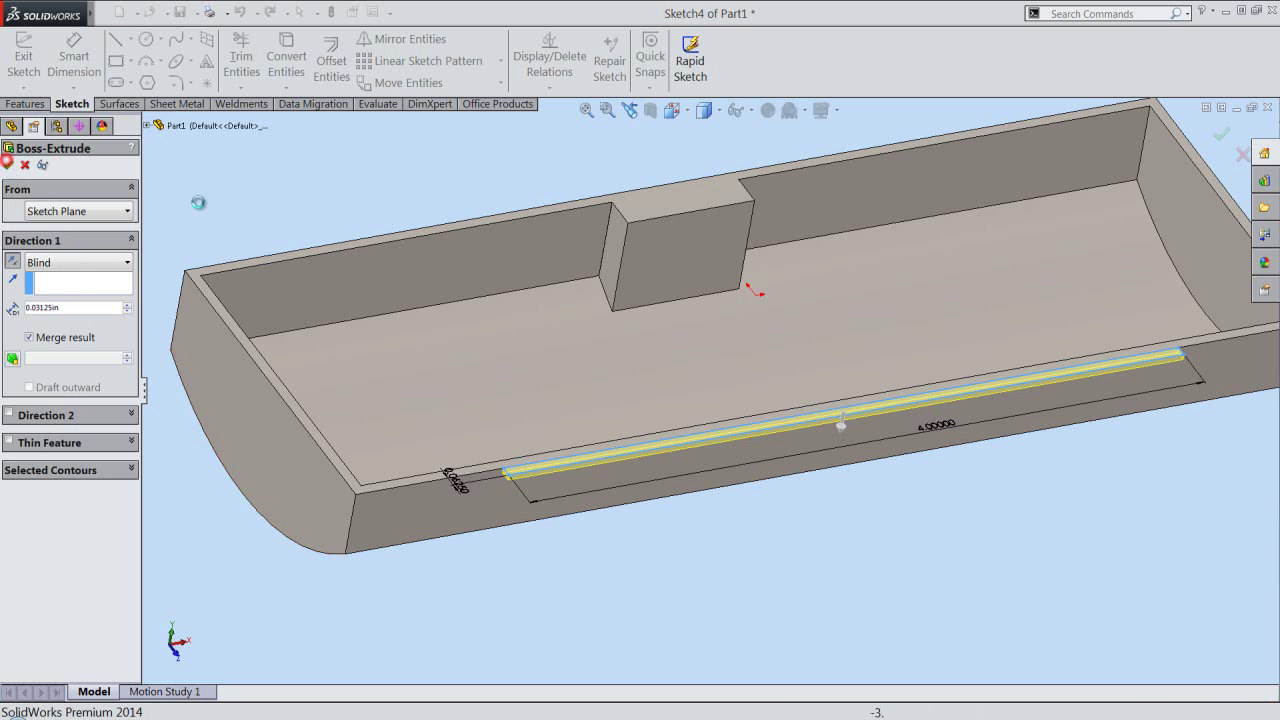
Clear the selection, switch to a preset view, and orbit close to the new rib's long edge
click(337, 202)
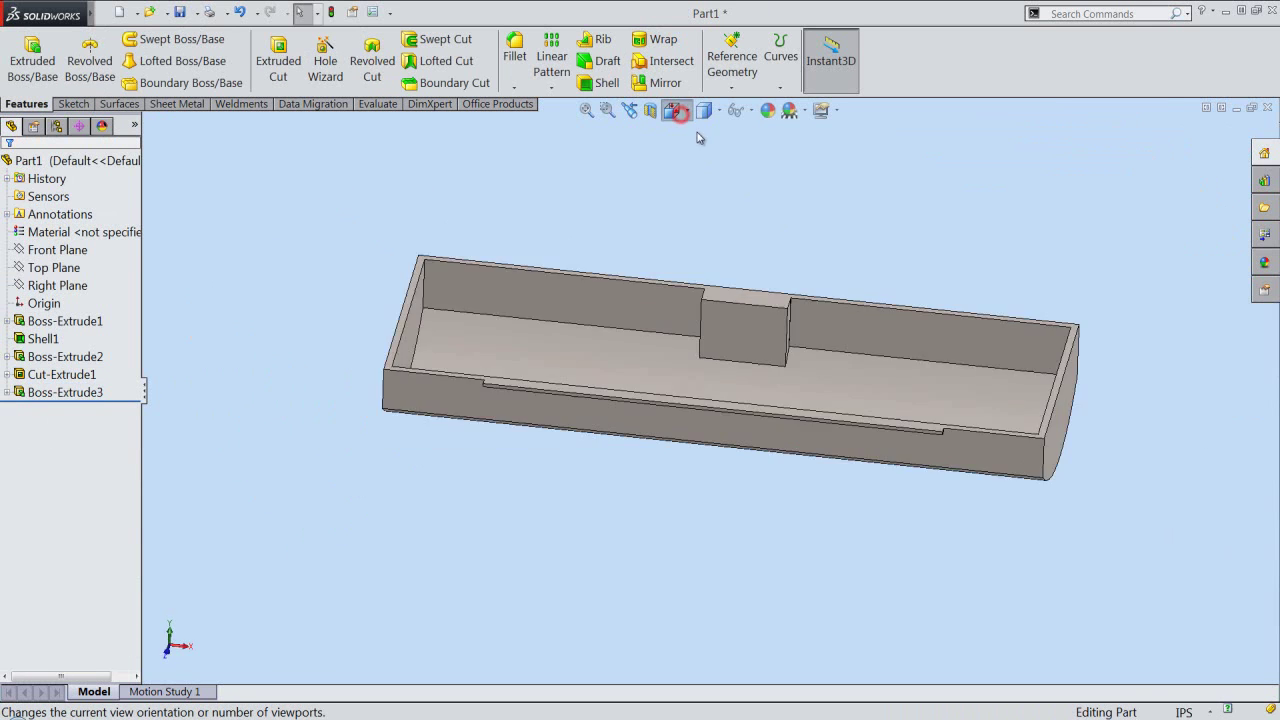
click(672, 110)
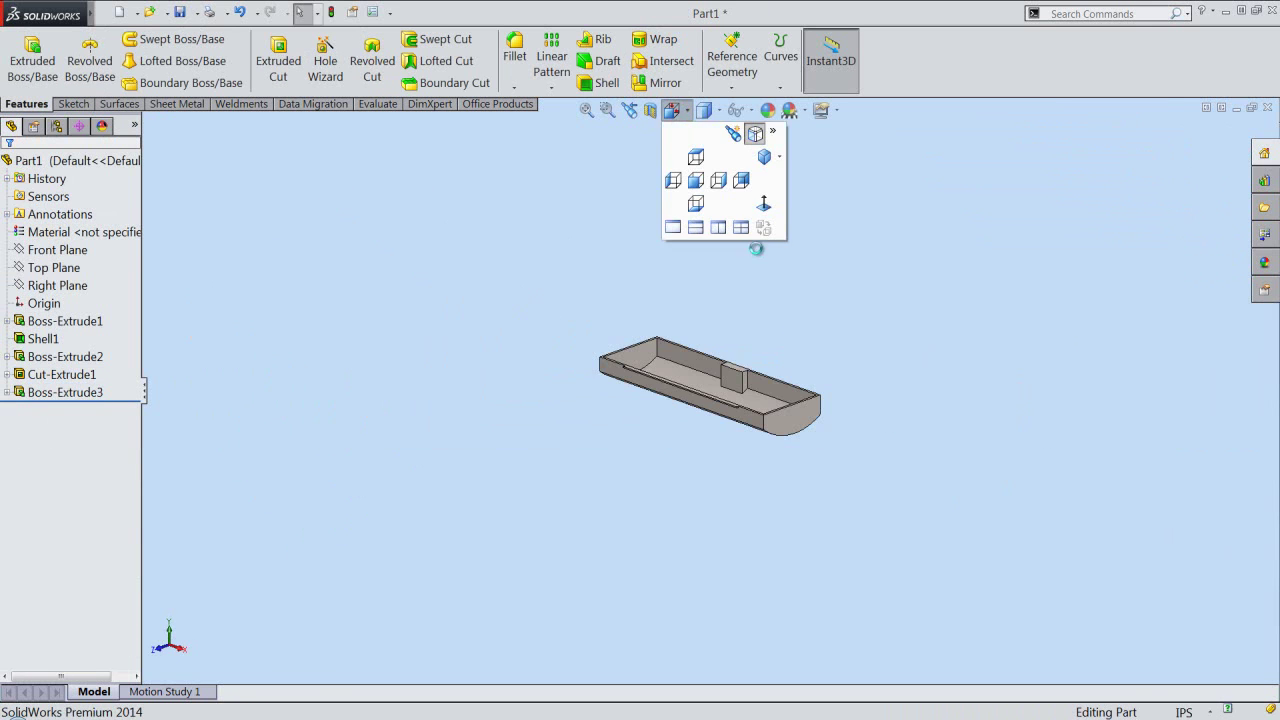
click(838, 305)
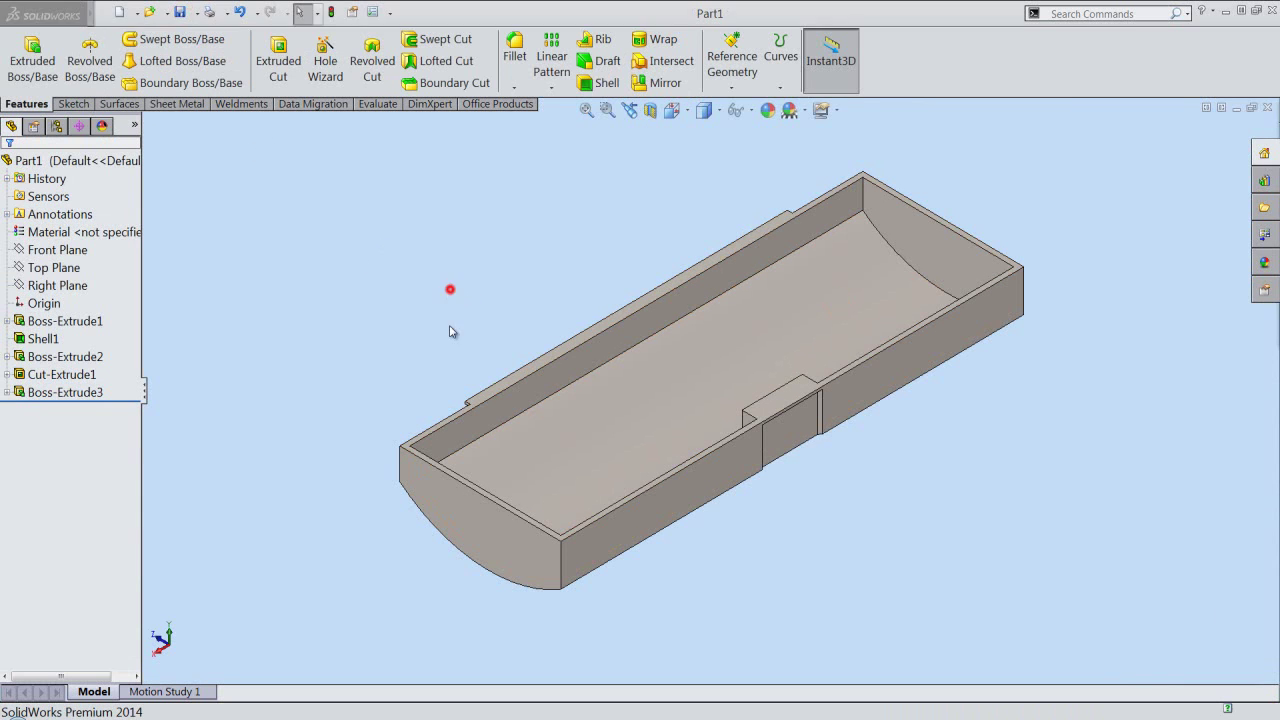
middle_drag(376, 260, 449, 289)
scroll(449, 289, down, 5)
mouse_move(500, 457)
middle_down()
mouse_move(666, 480)
mouse_move(694, 451)
middle_up()
scroll(502, 440, down, 1)
Fillet the rib's long top edge with a 1/128 in (0.0078125 in) radius
click(500, 442)
click(600, 405)
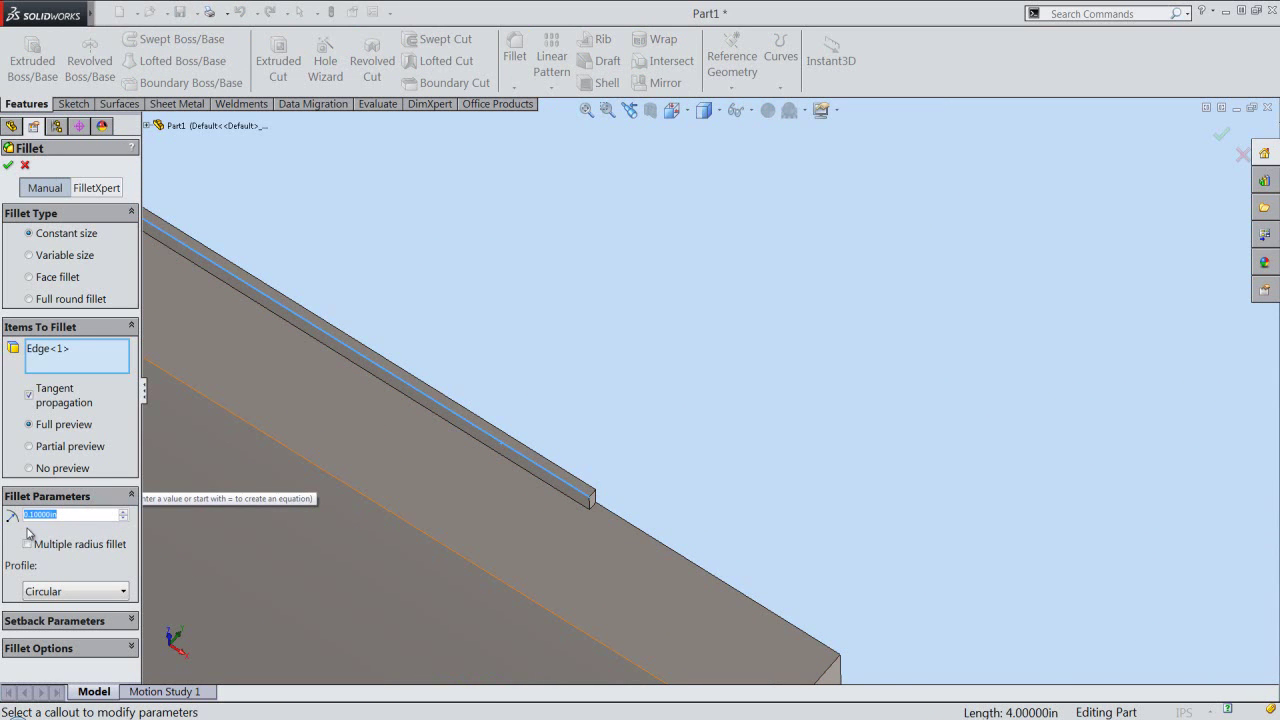
text(1/128)
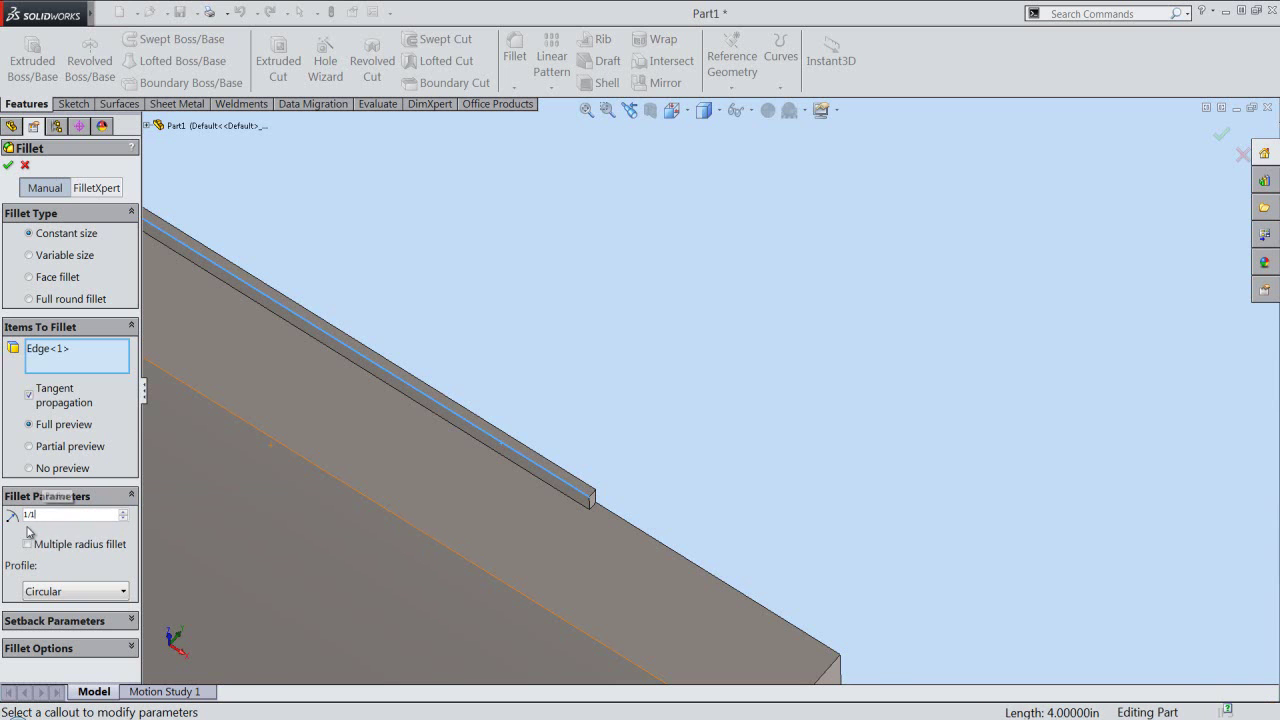
key(Return)
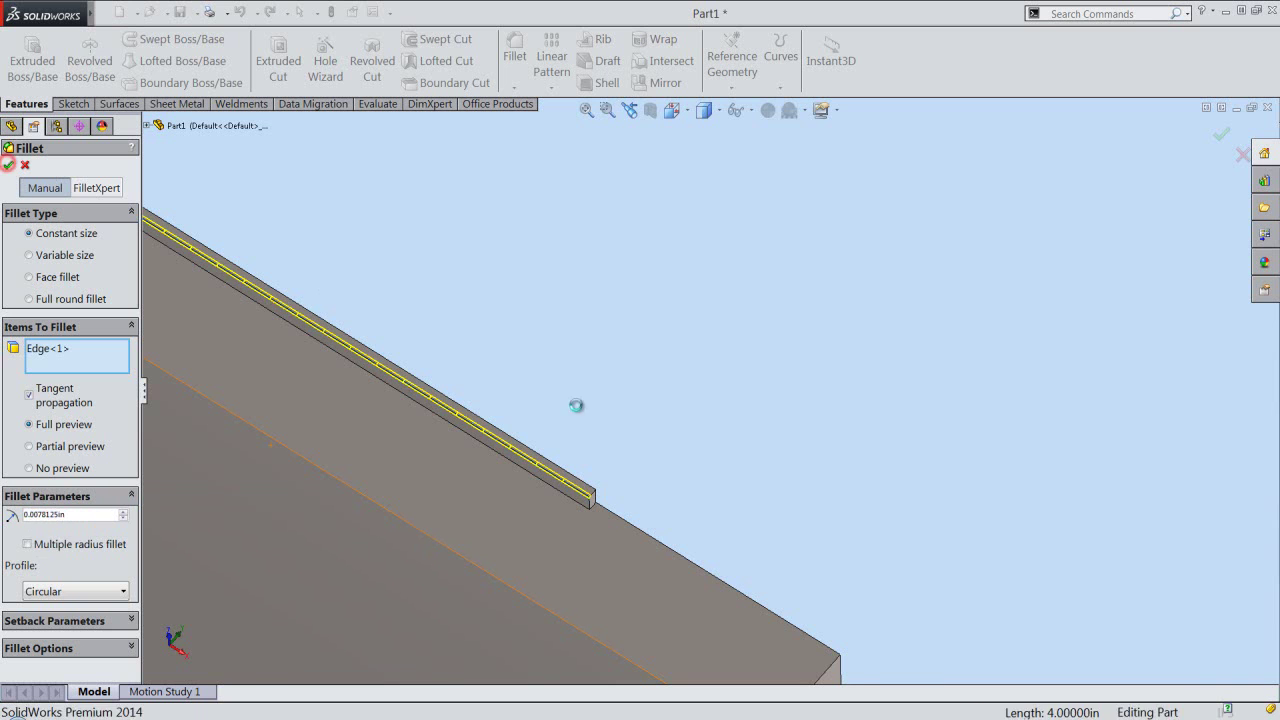
right_click(598, 430)
Inspect the rib end, then return to the isometric view of the whole part
scroll(600, 500, down, 3)
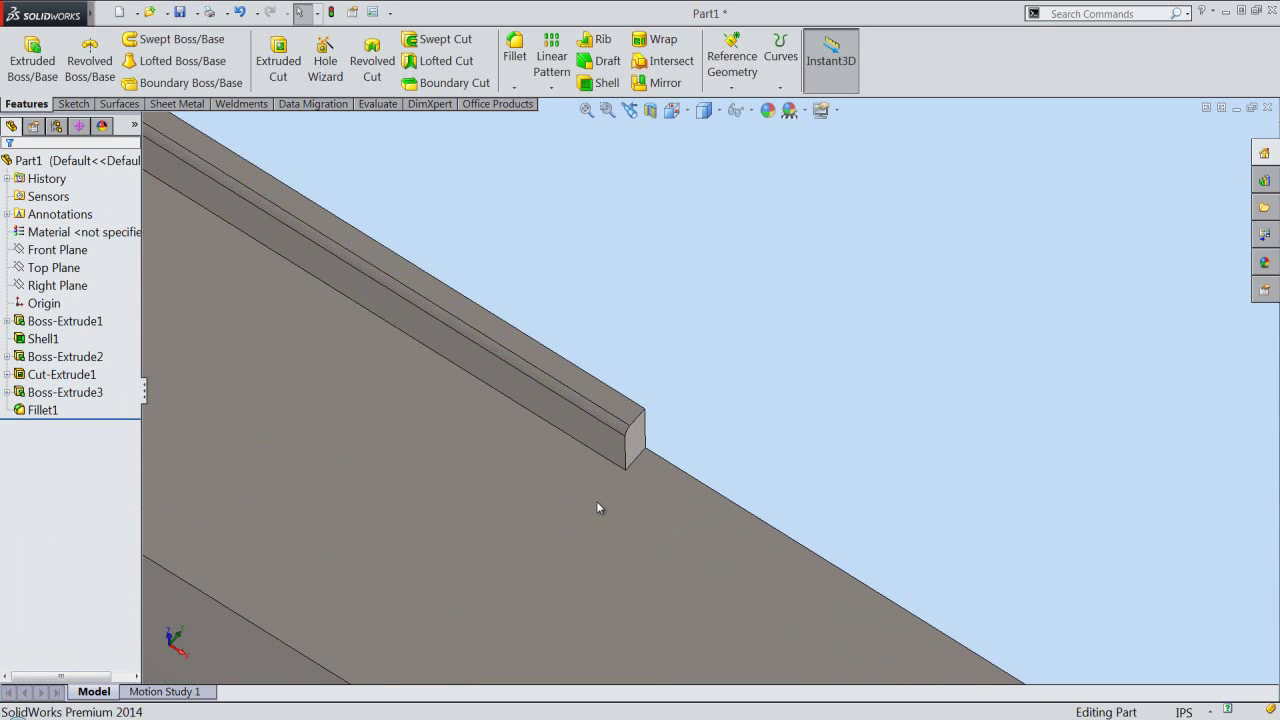
scroll(598, 499, down, 2)
middle_drag(598, 499, 475, 417)
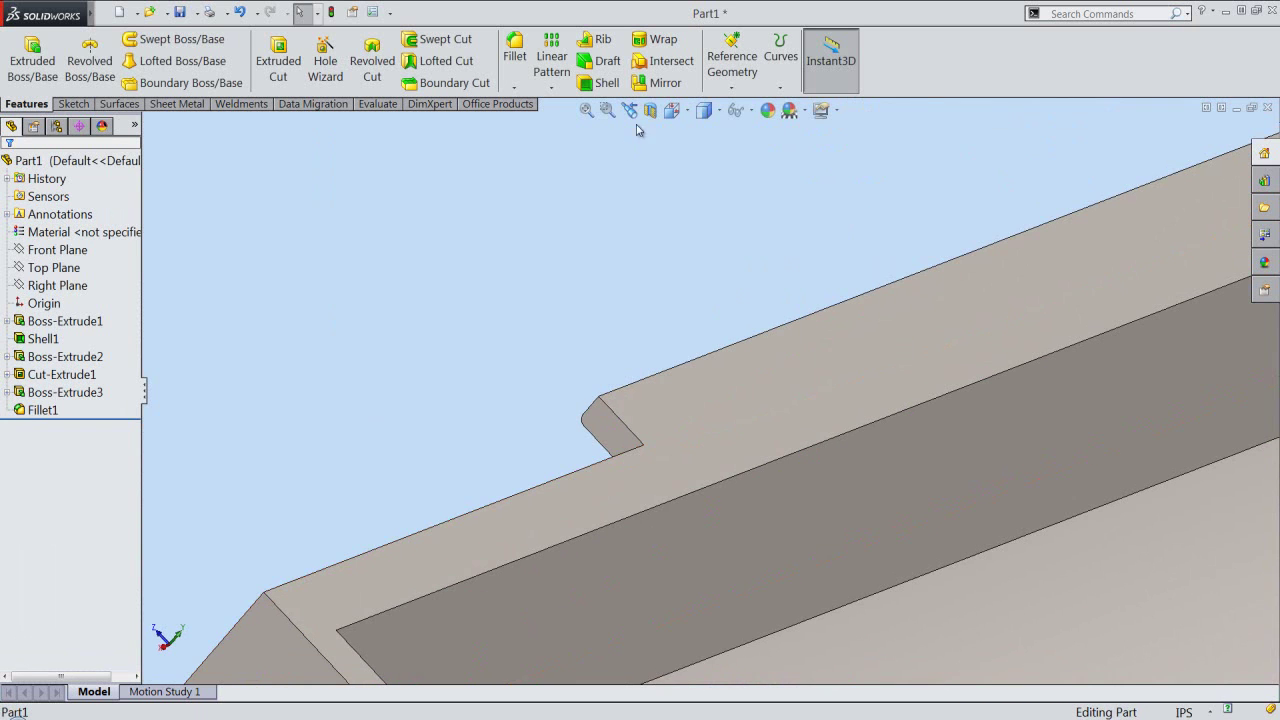
click(673, 112)
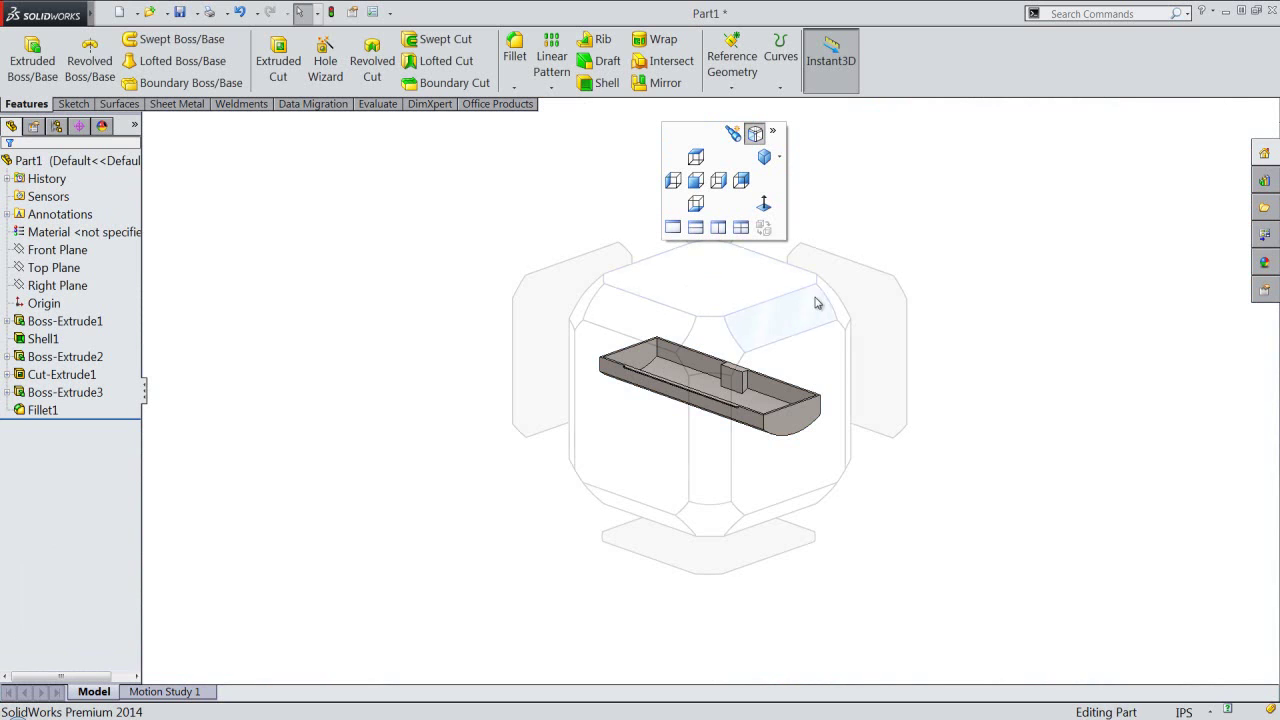
click(835, 308)
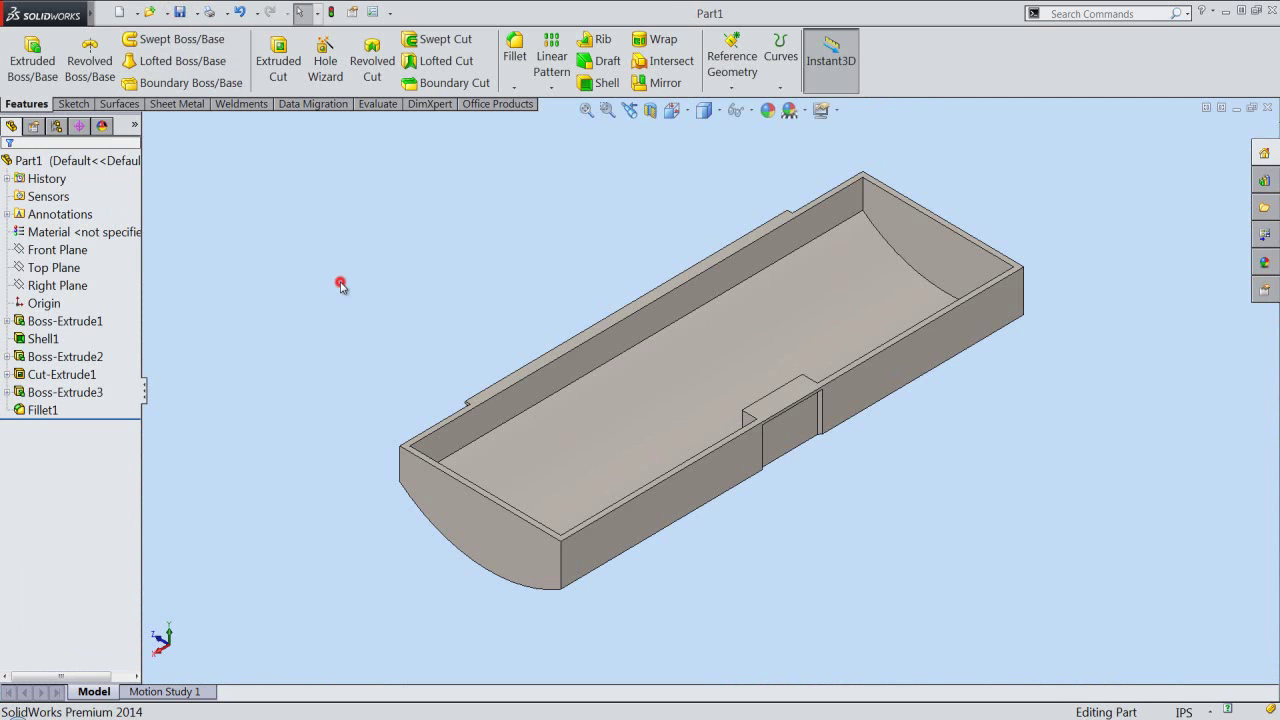
click(395, 243)
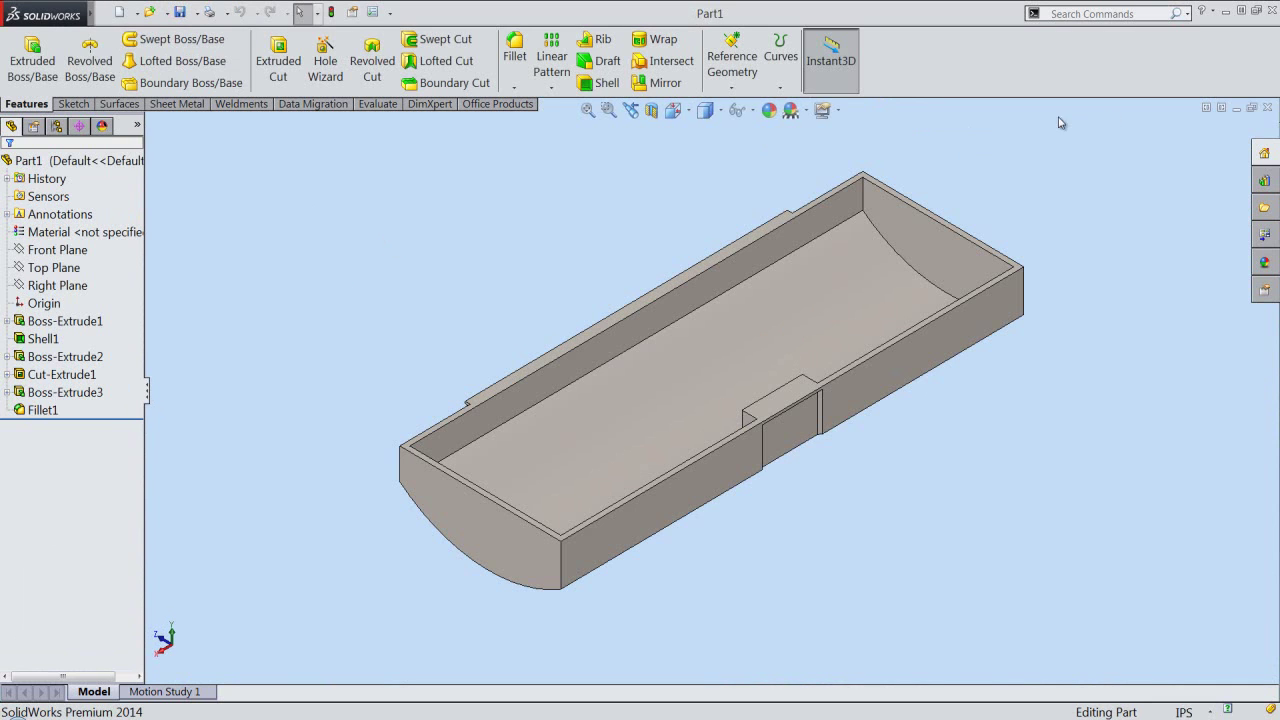
Close Part1 and create a new assembly from the Plastic Assembly template
click(1267, 109)
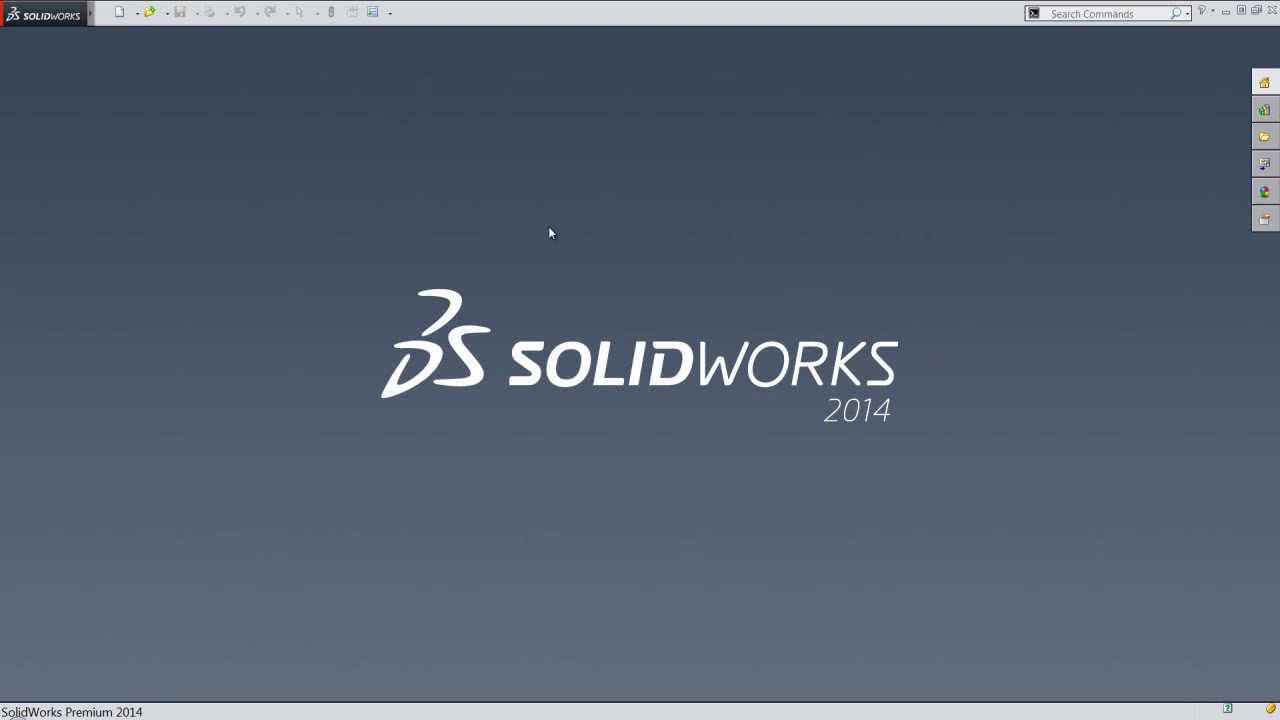
click(122, 14)
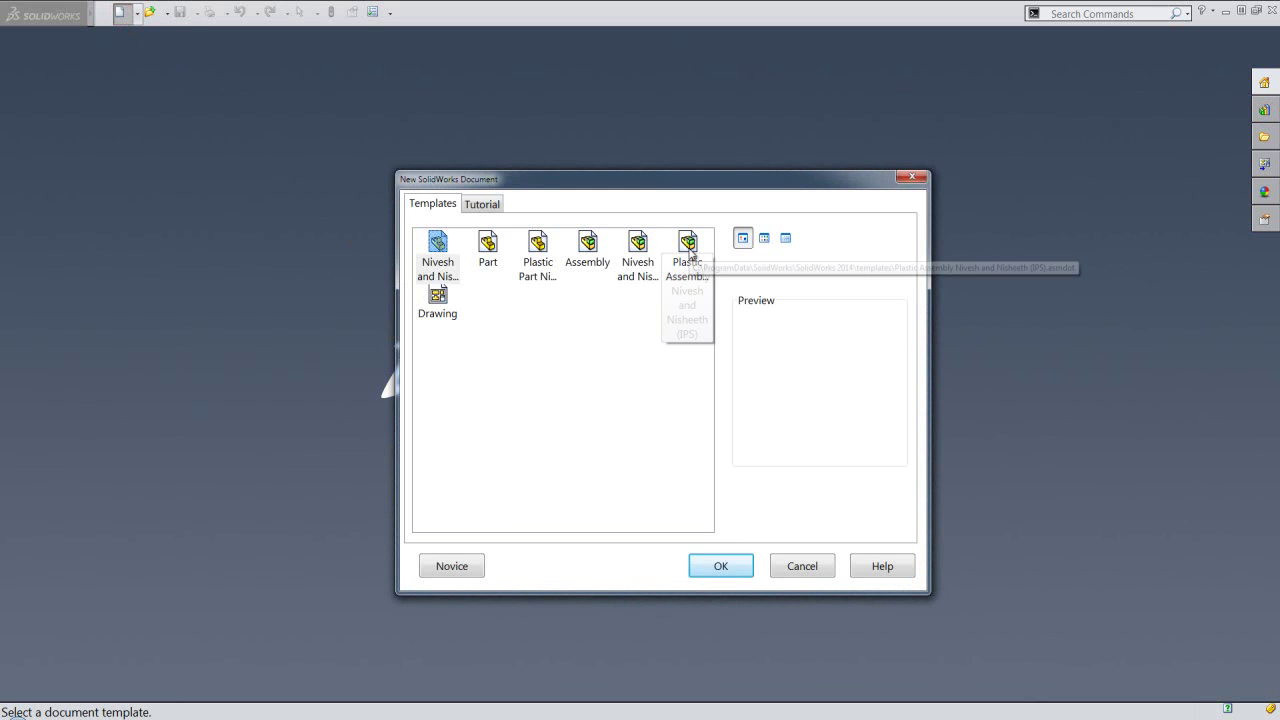
click(688, 248)
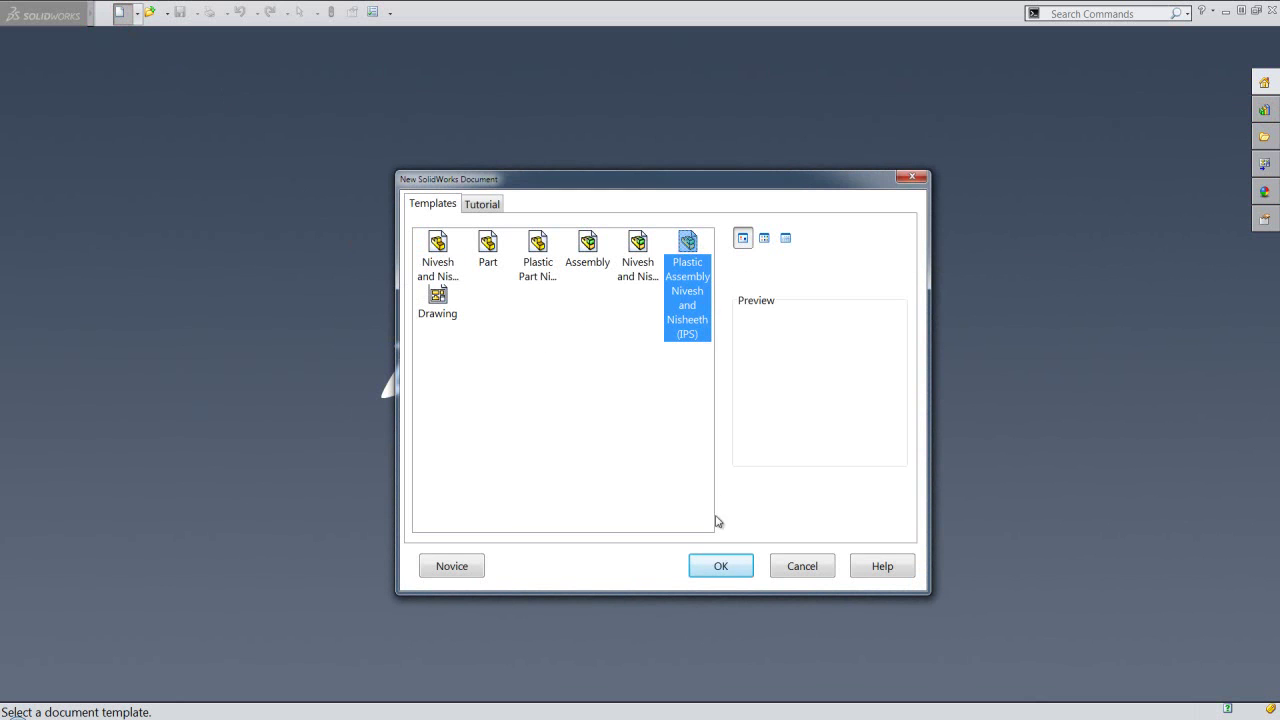
click(731, 568)
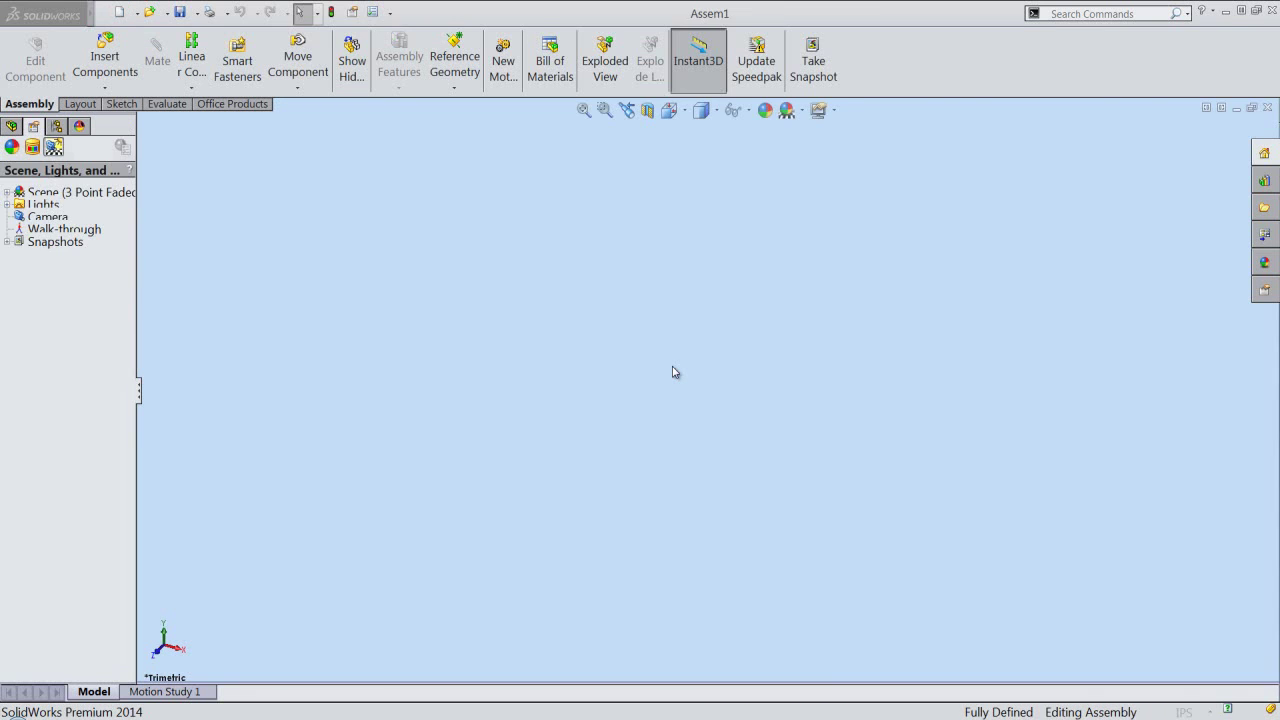
Show the origin, switch to Isometric, and browse to load Part1 for insertion
click(749, 112)
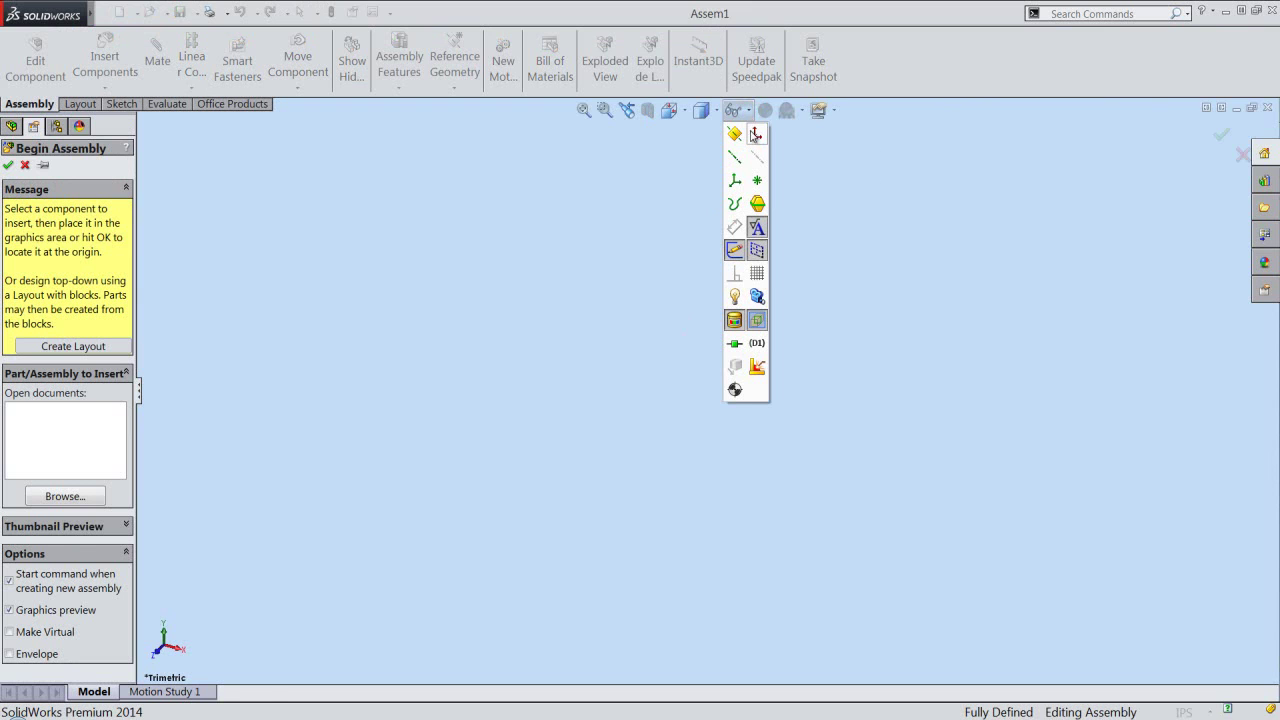
click(636, 245)
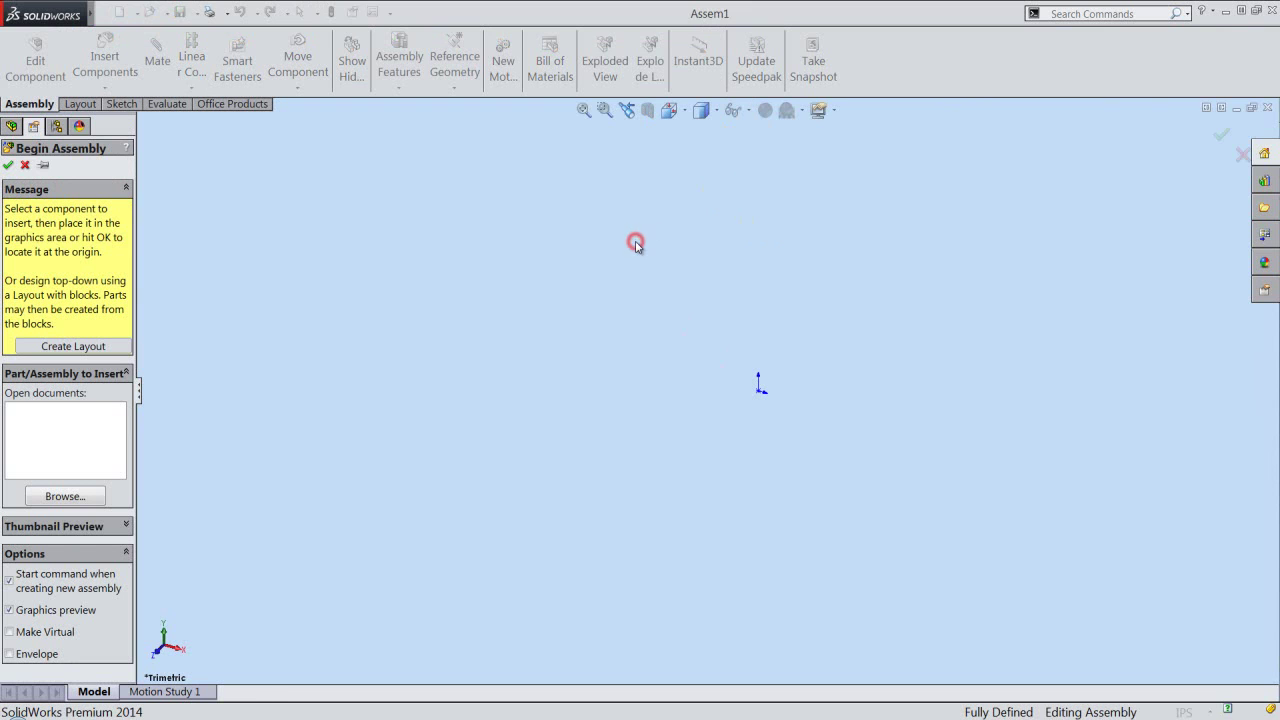
click(683, 110)
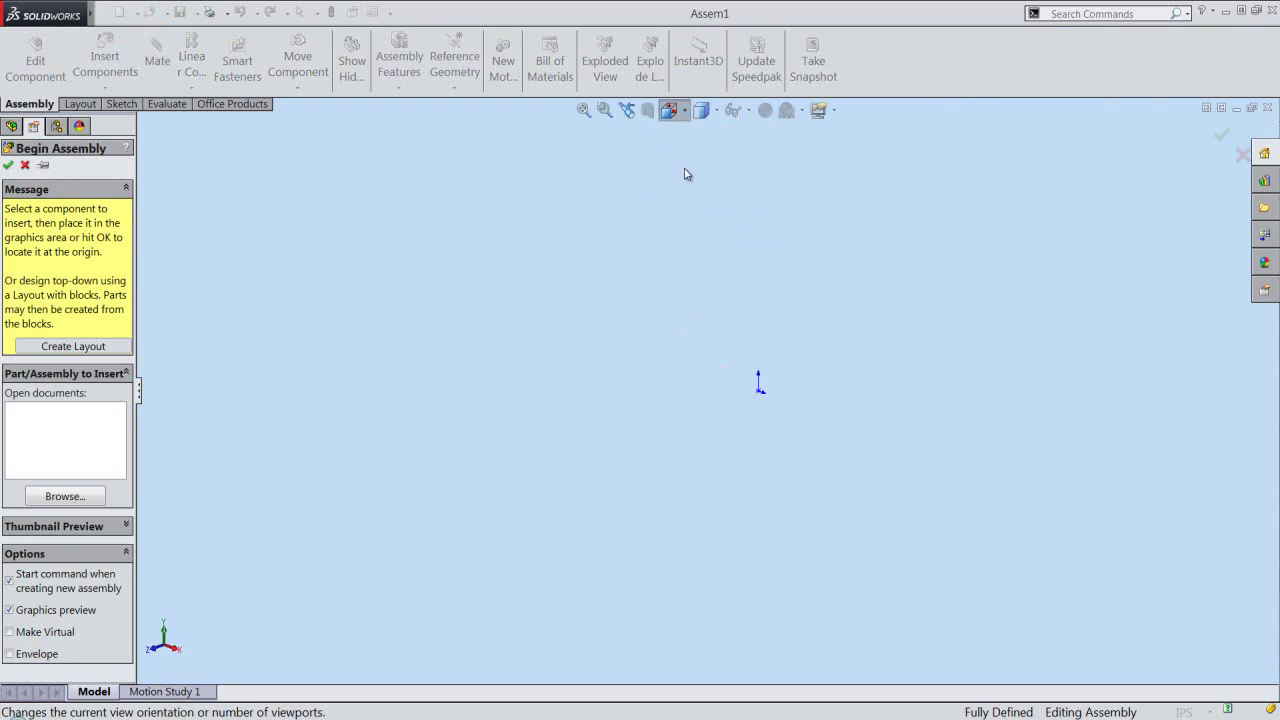
click(715, 345)
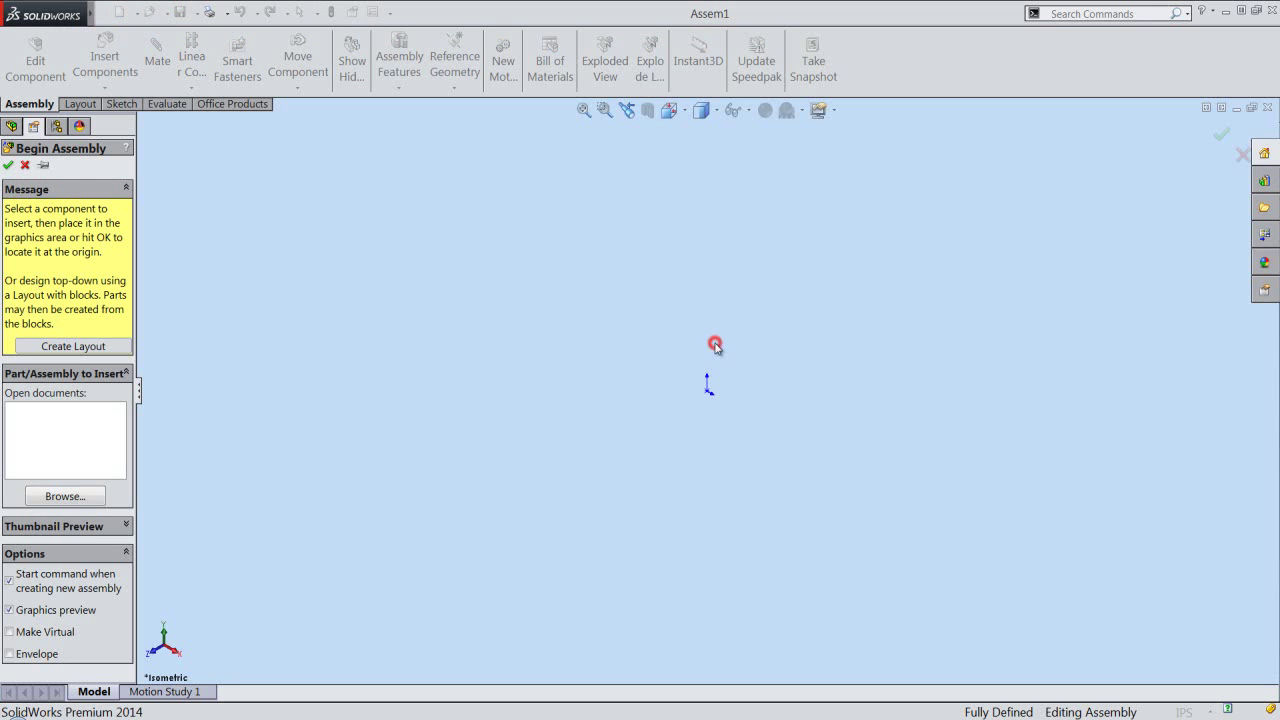
click(85, 498)
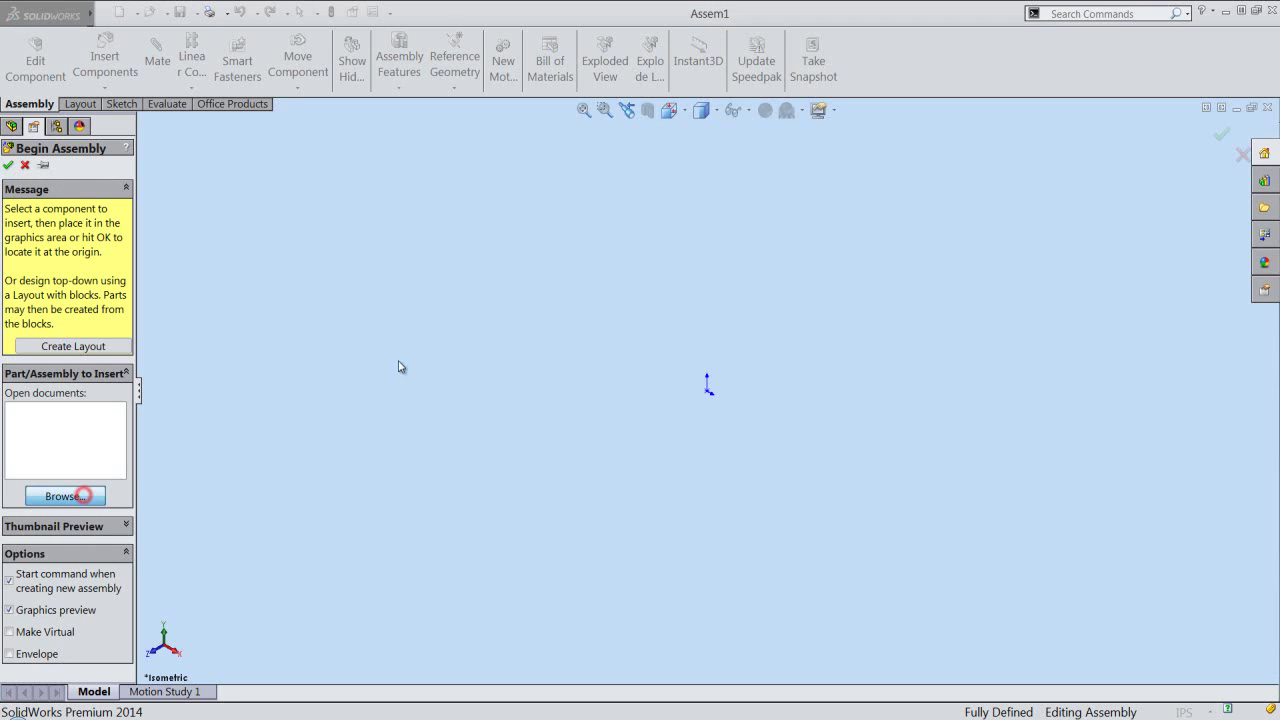
double_click(583, 302)
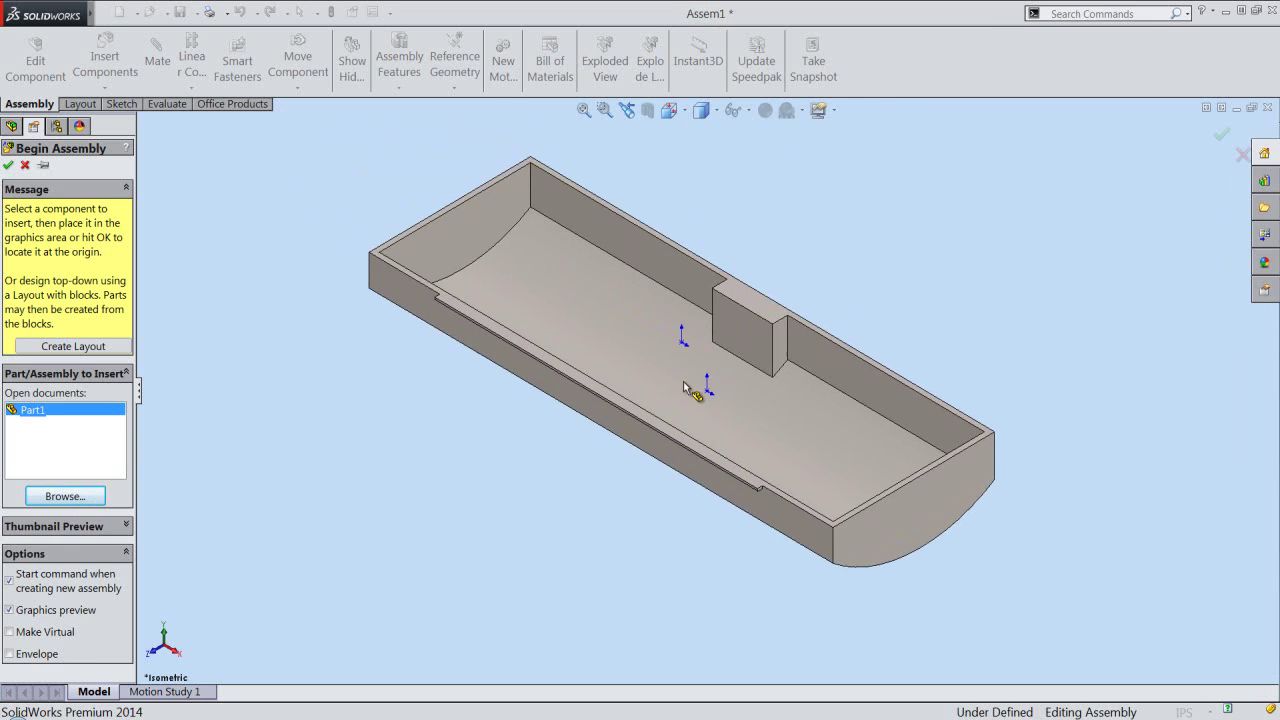
Place Part1 at the assembly origin and save the assembly as Spectacle Case
click(707, 388)
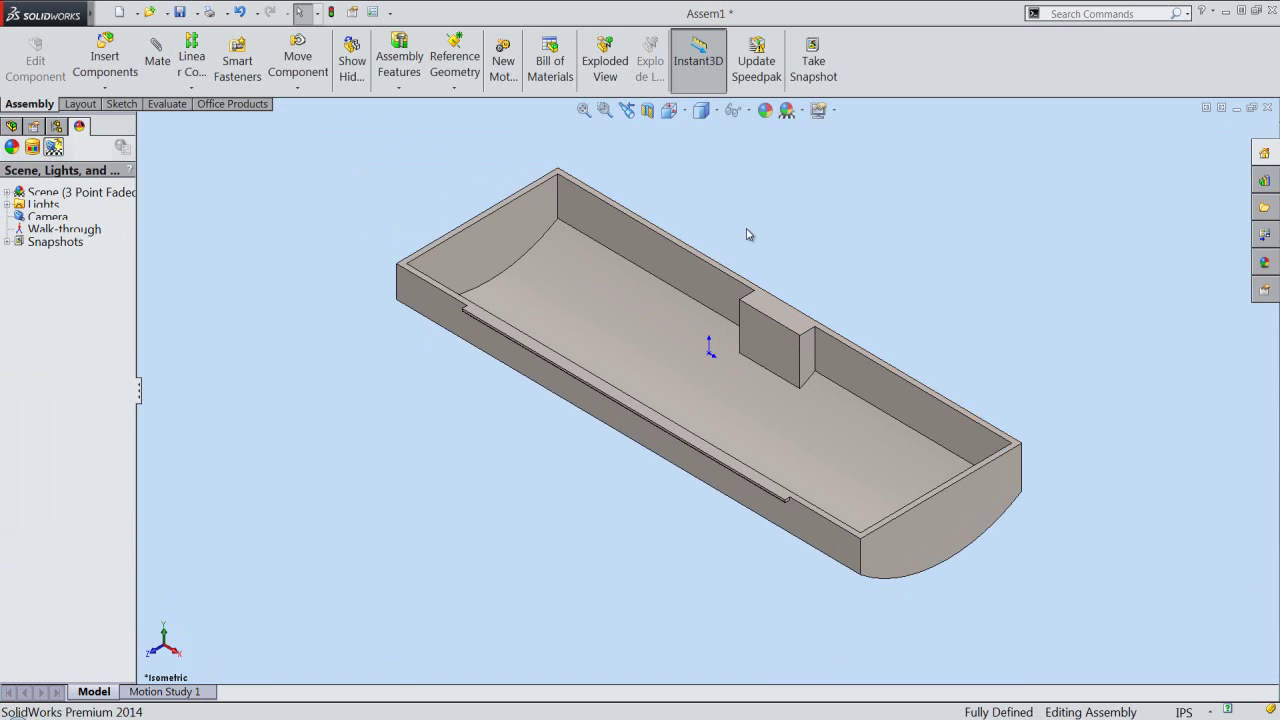
click(741, 110)
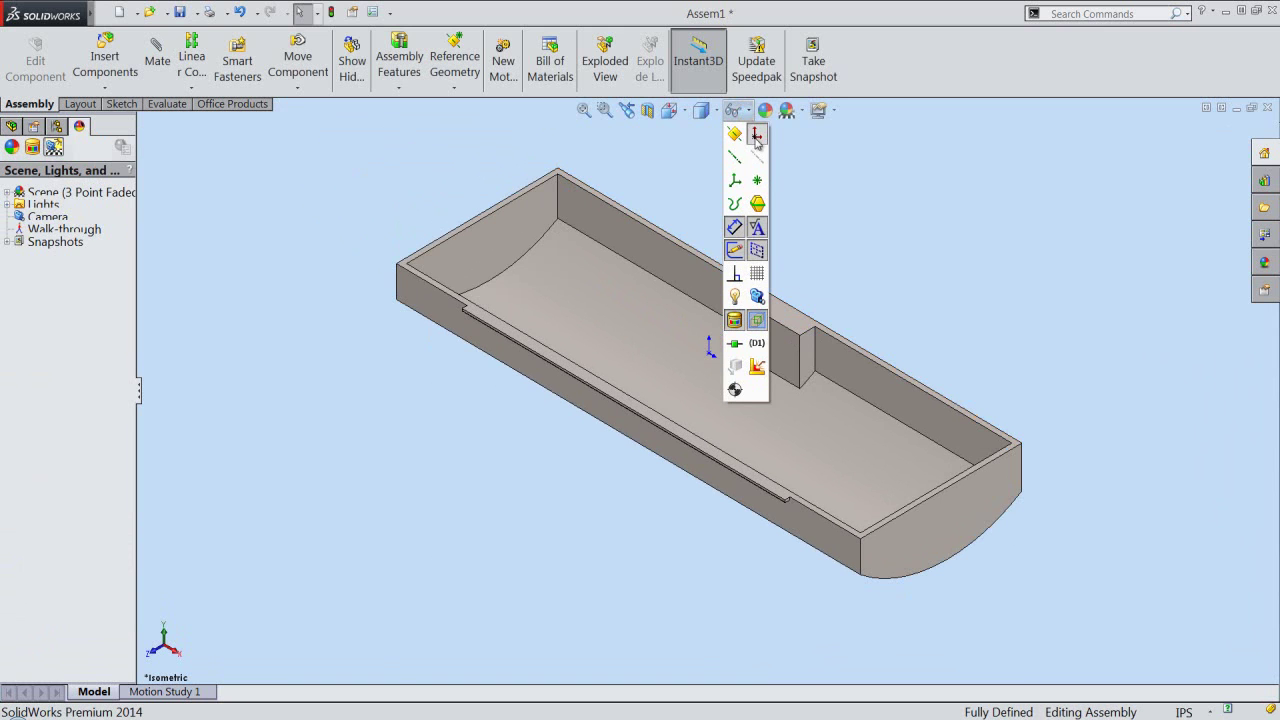
click(354, 183)
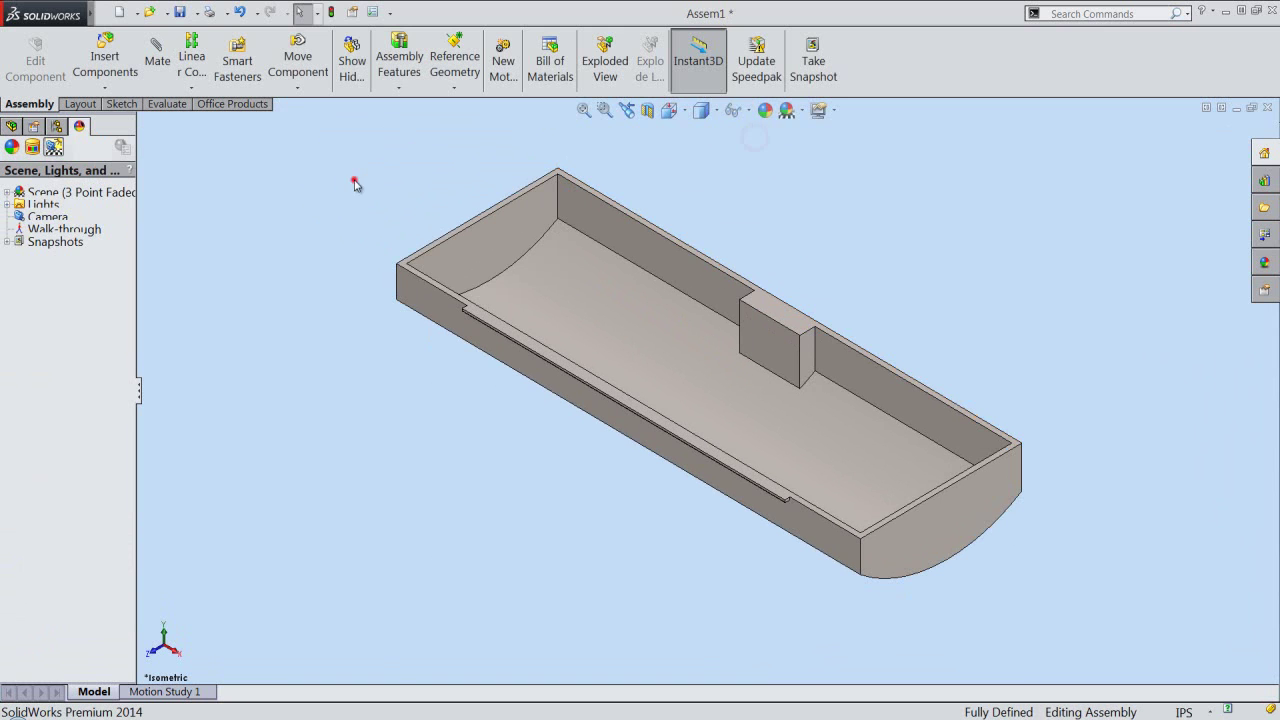
click(10, 127)
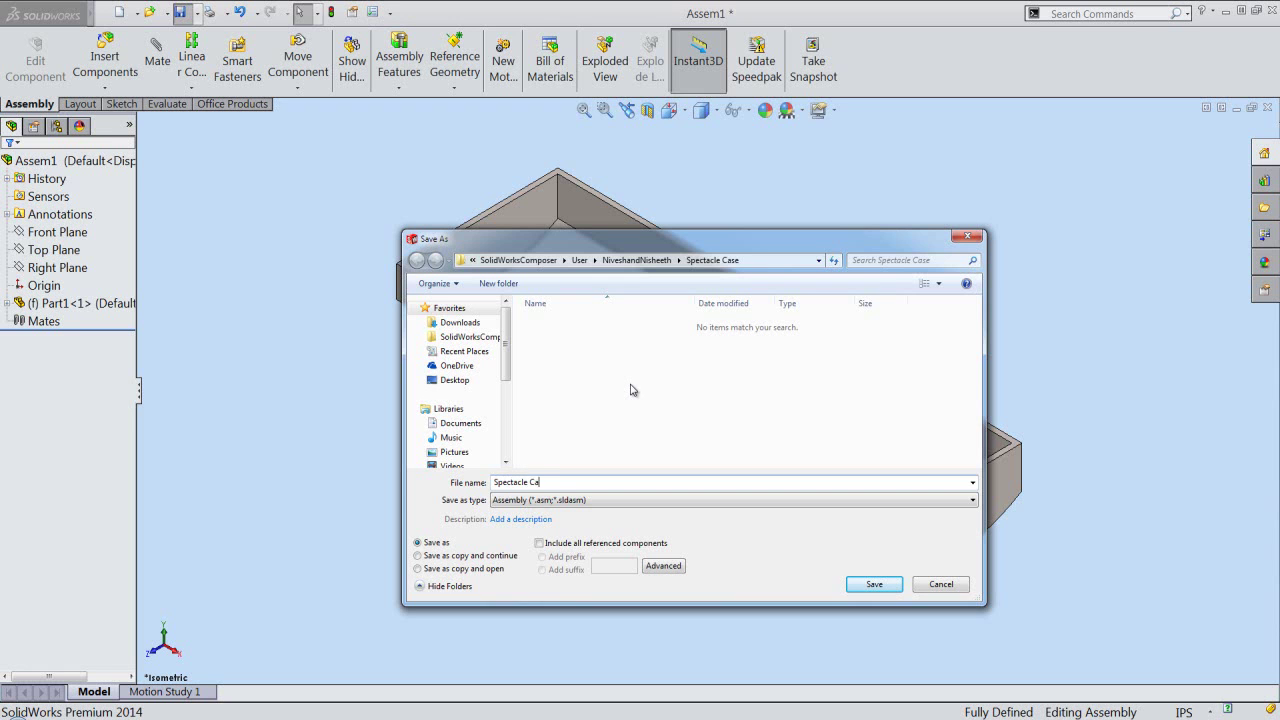
text(Spectacle Case)
click(875, 585)
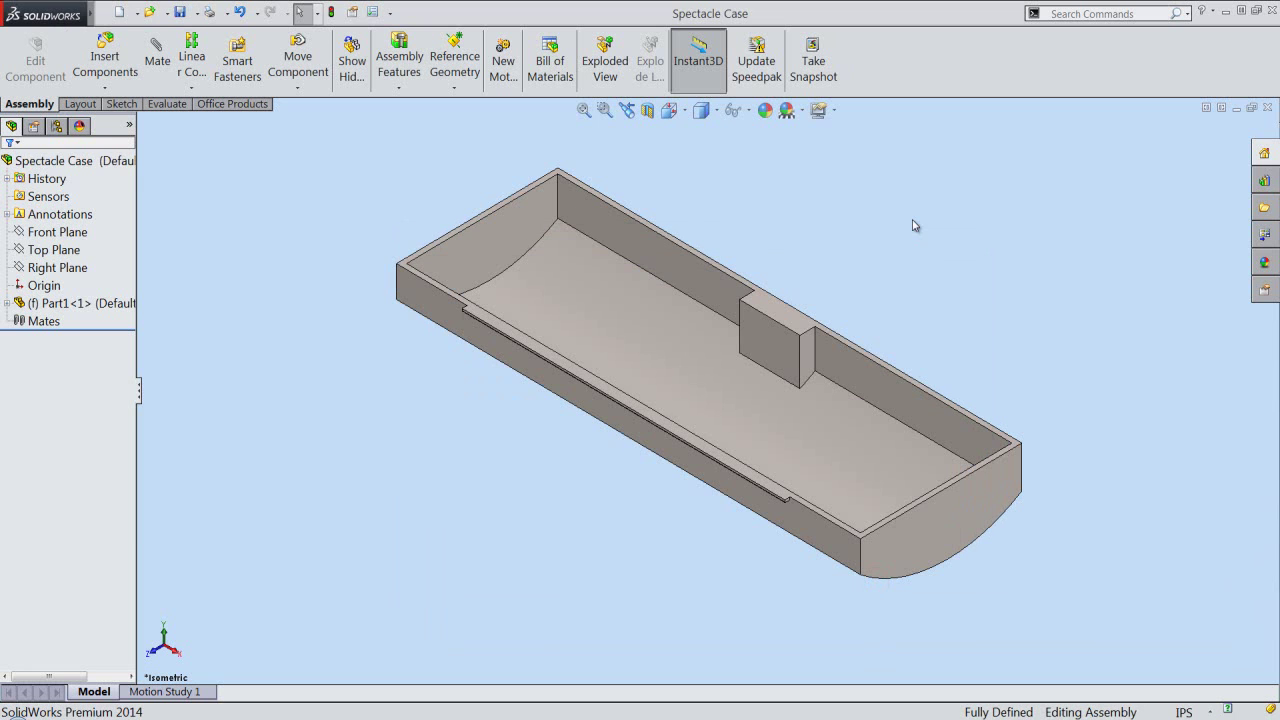
Create a new plastic part in the assembly, save it in the Spectacle Case folder, and place it on the Right Plane
click(102, 88)
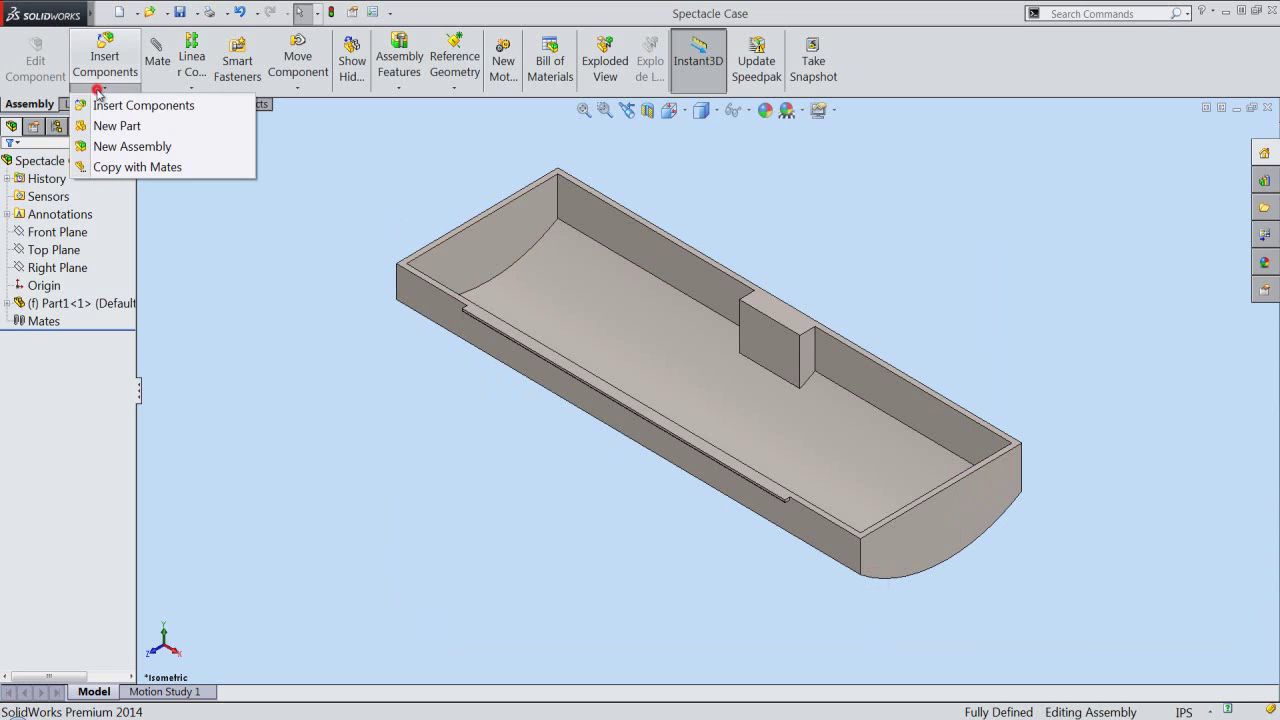
click(118, 124)
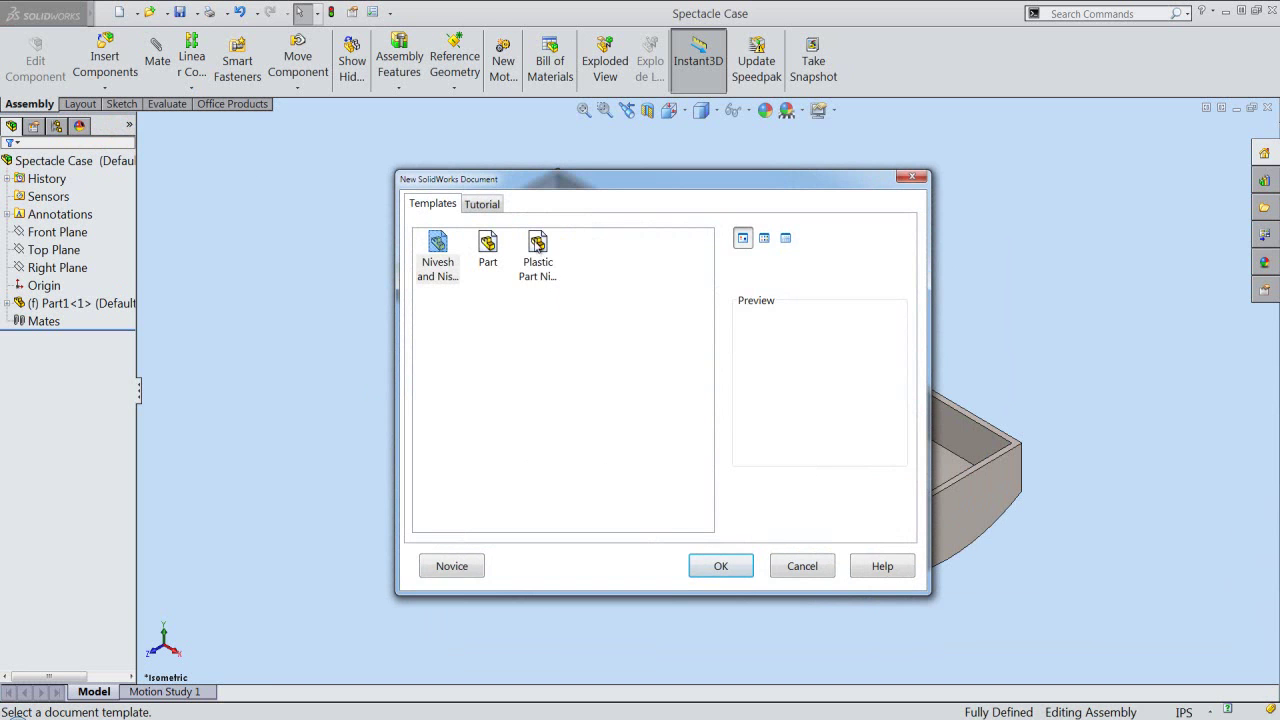
click(552, 273)
click(712, 566)
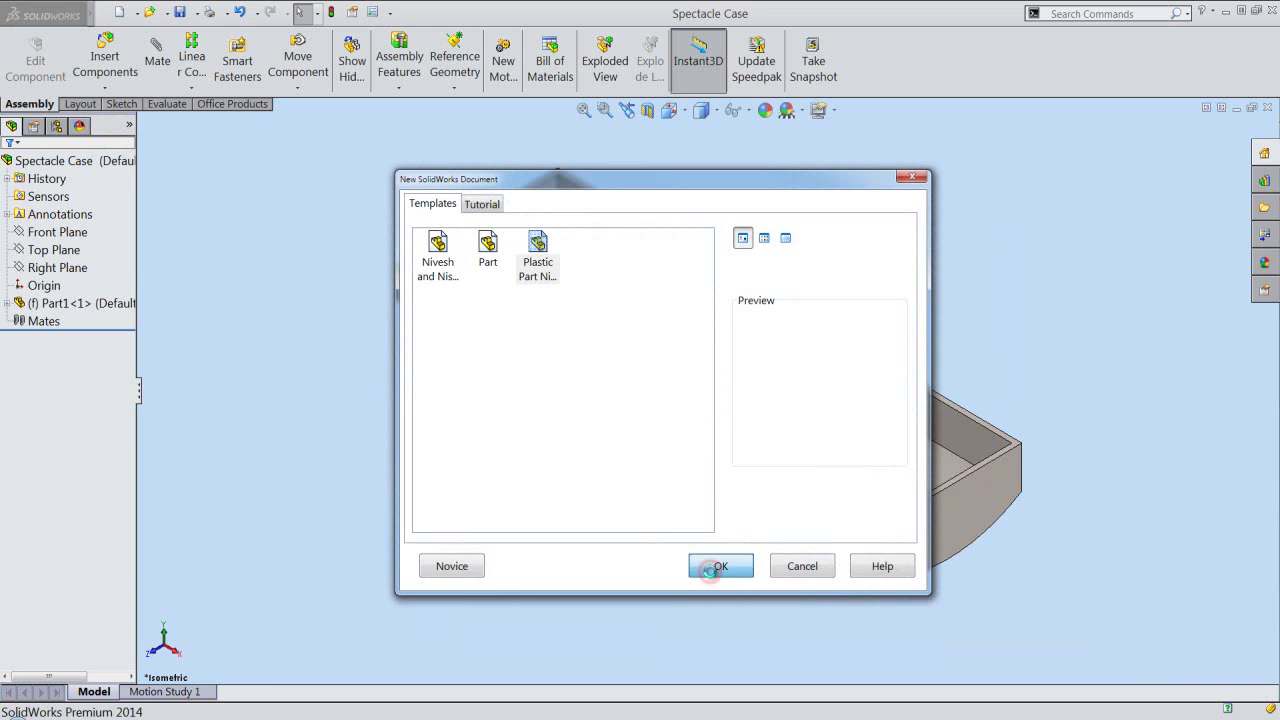
key(ctrl+s)
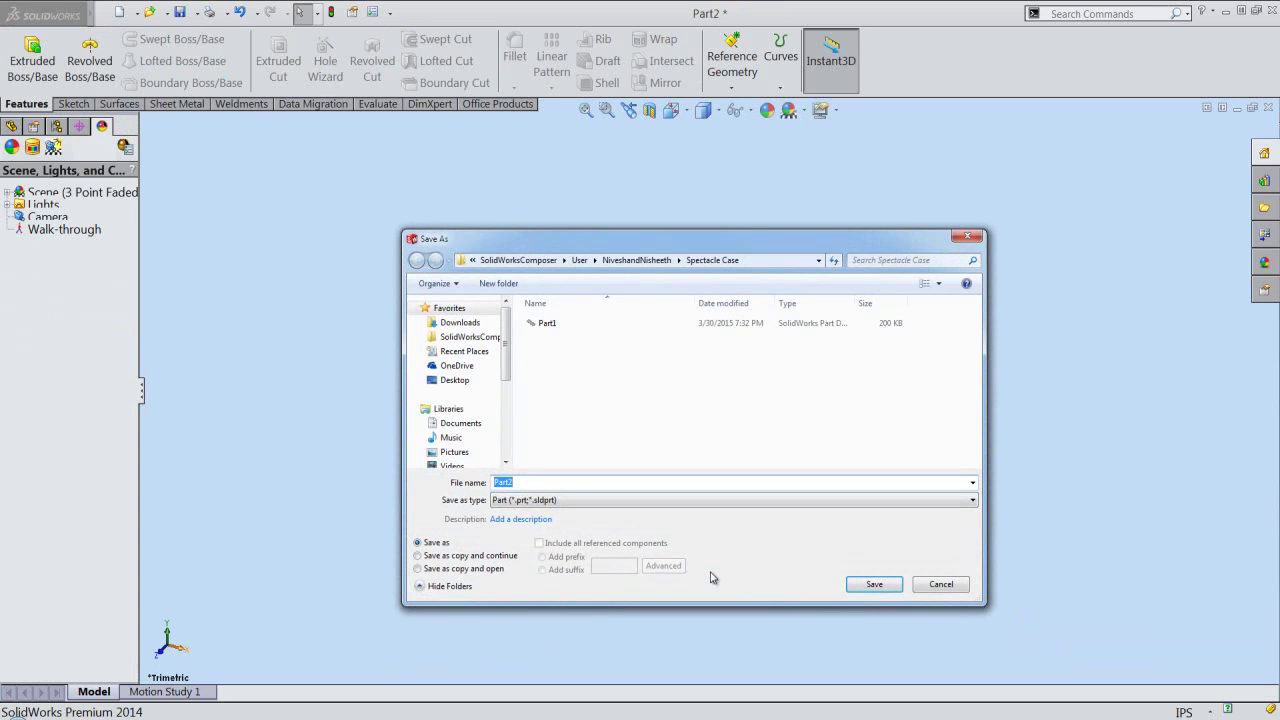
click(860, 584)
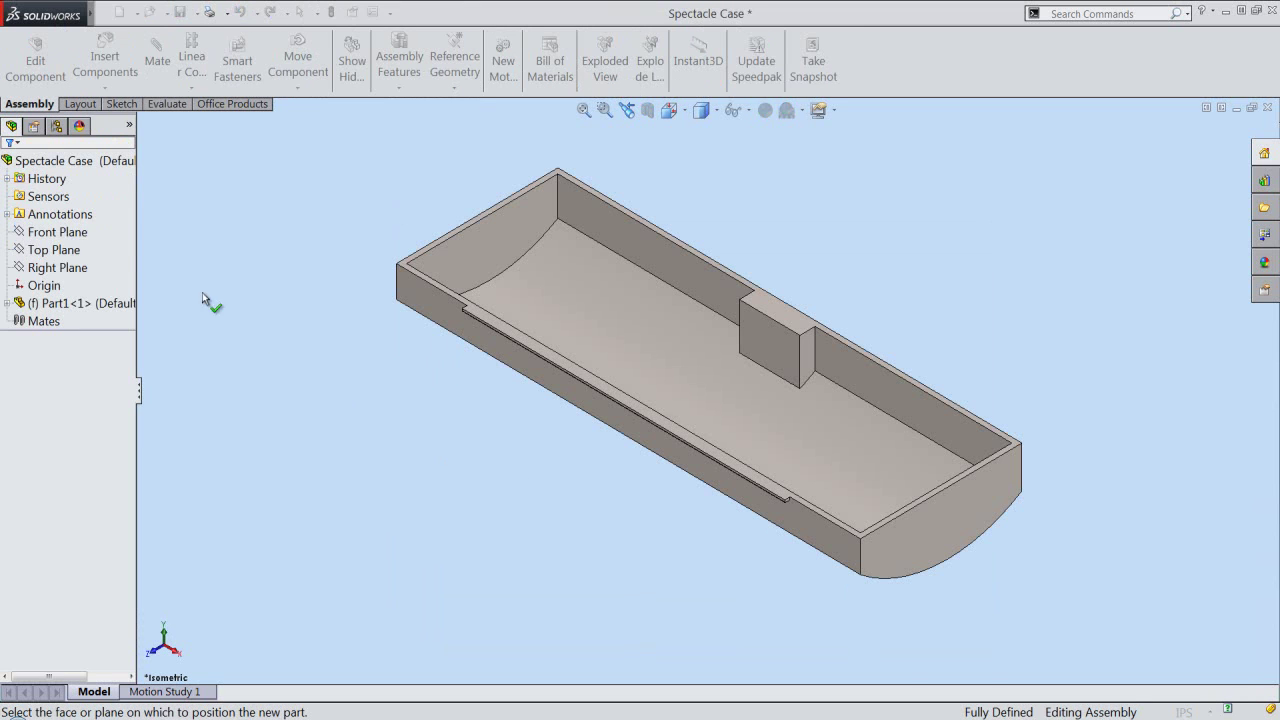
click(60, 268)
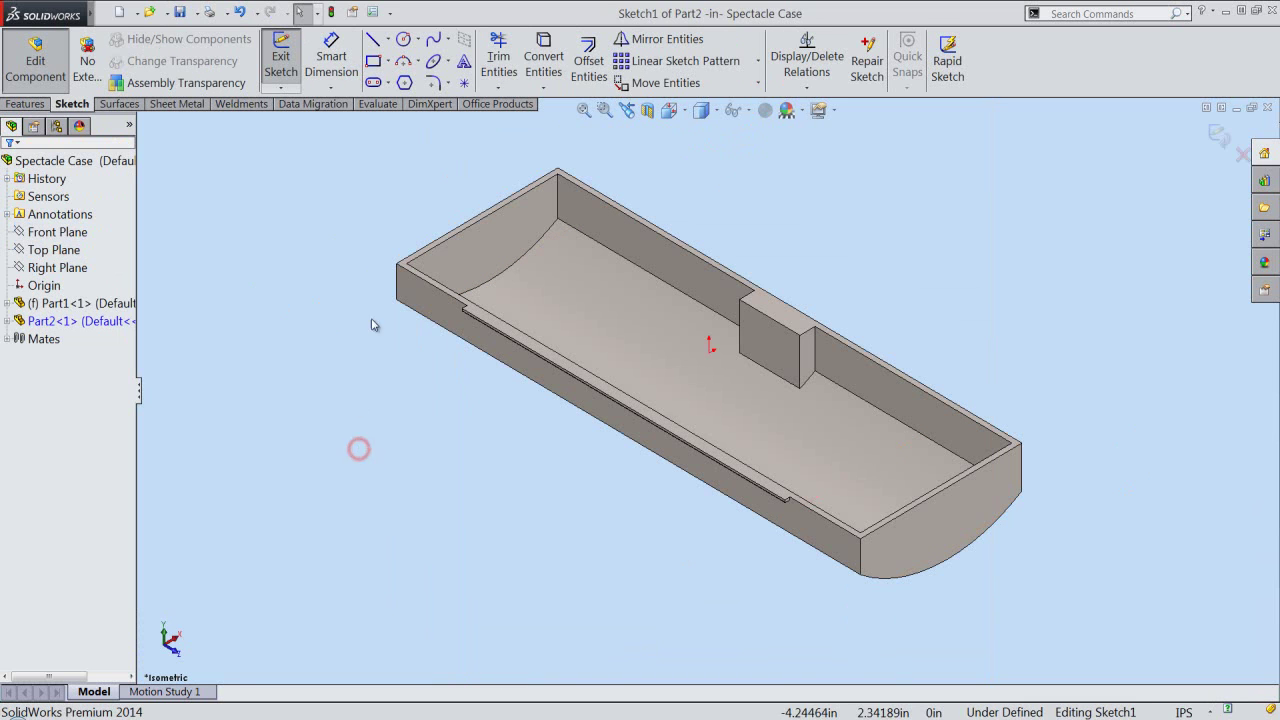
Trace Part1's cross-section on the Right Plane into Sketch1 using Intersection Curve
click(552, 90)
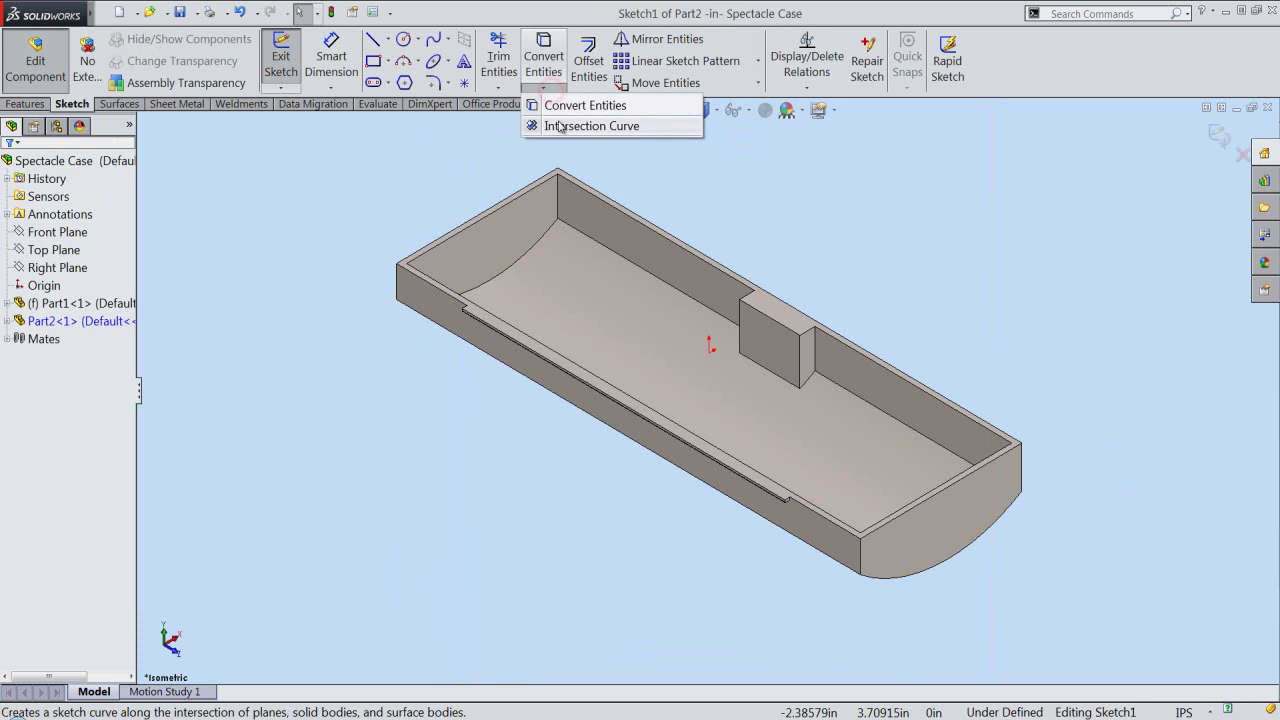
click(558, 124)
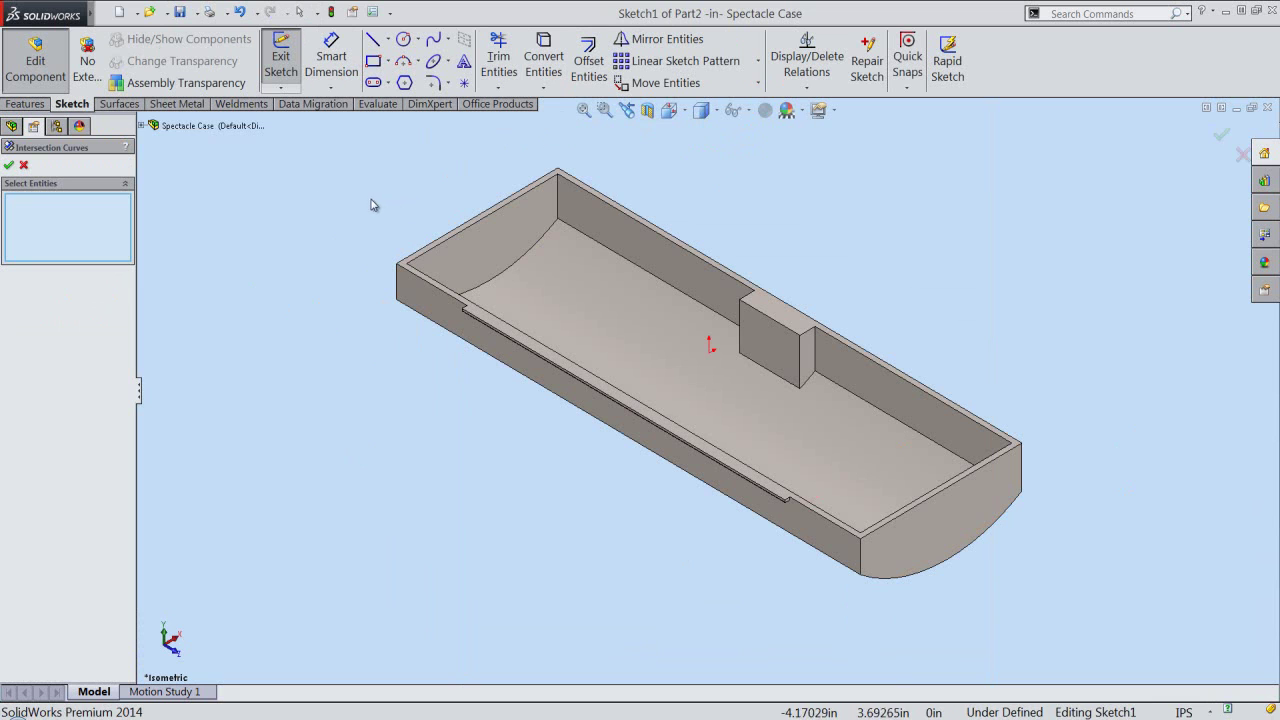
click(141, 126)
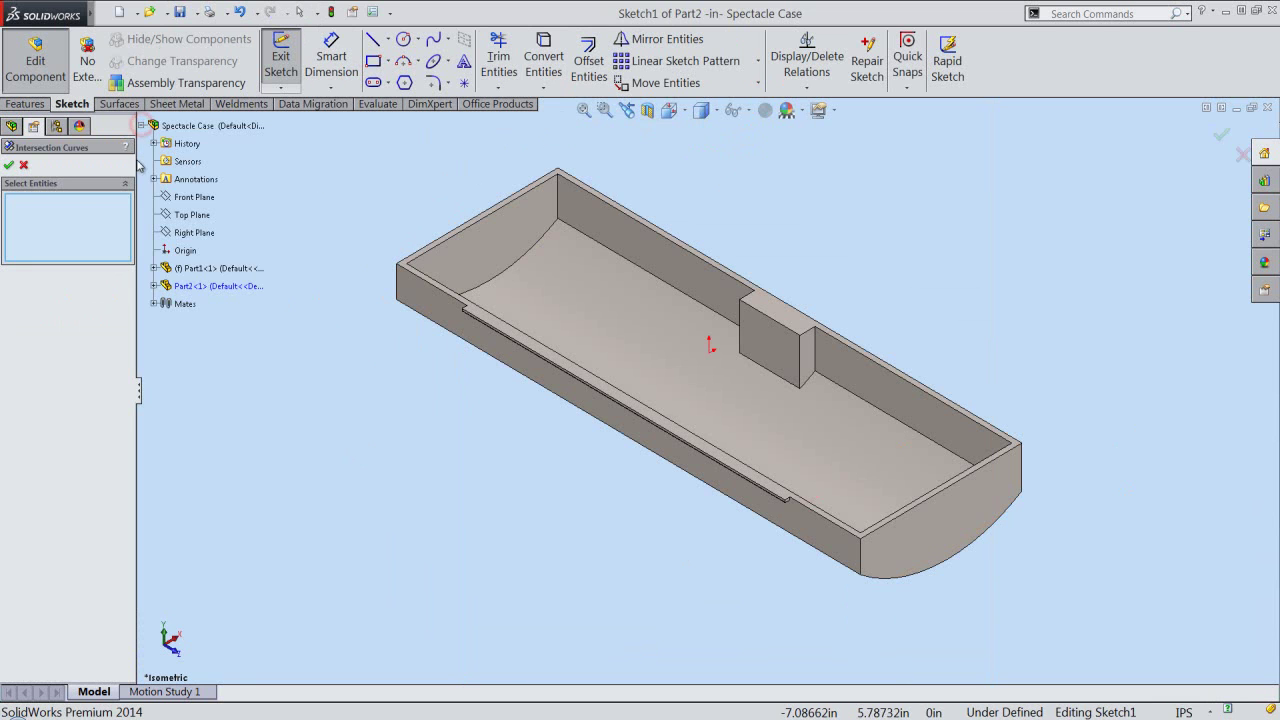
click(199, 270)
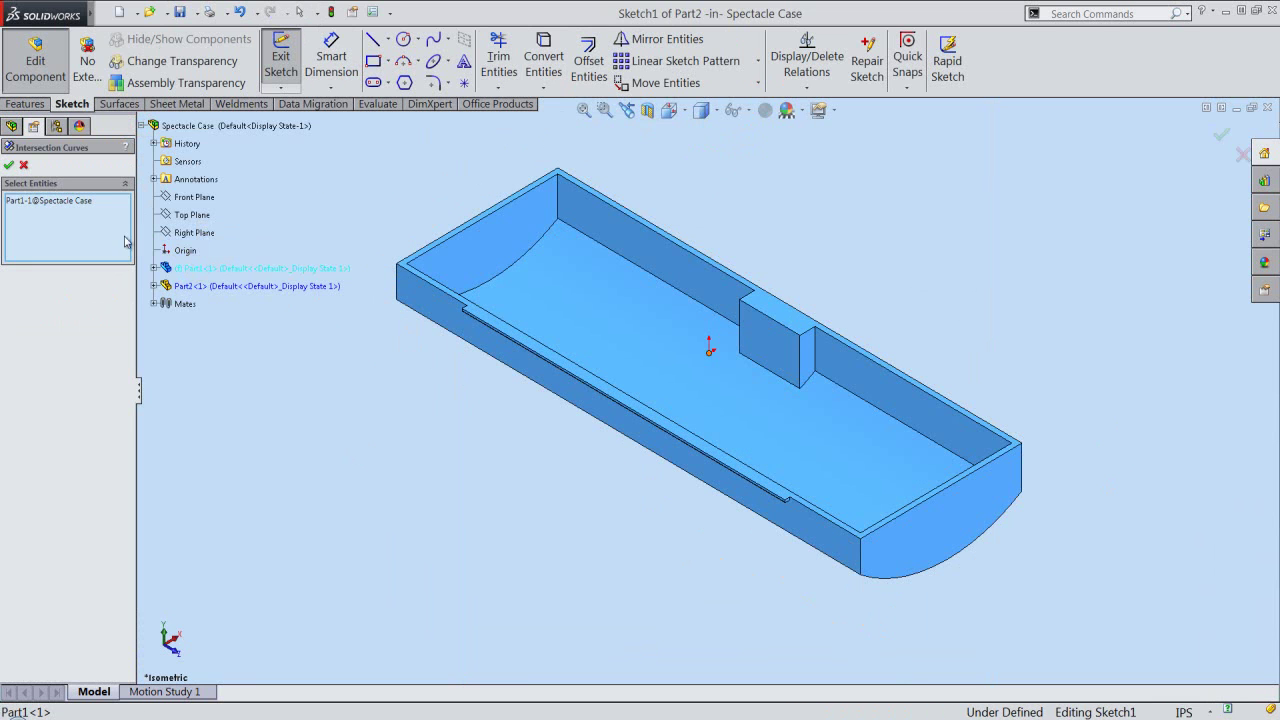
click(9, 166)
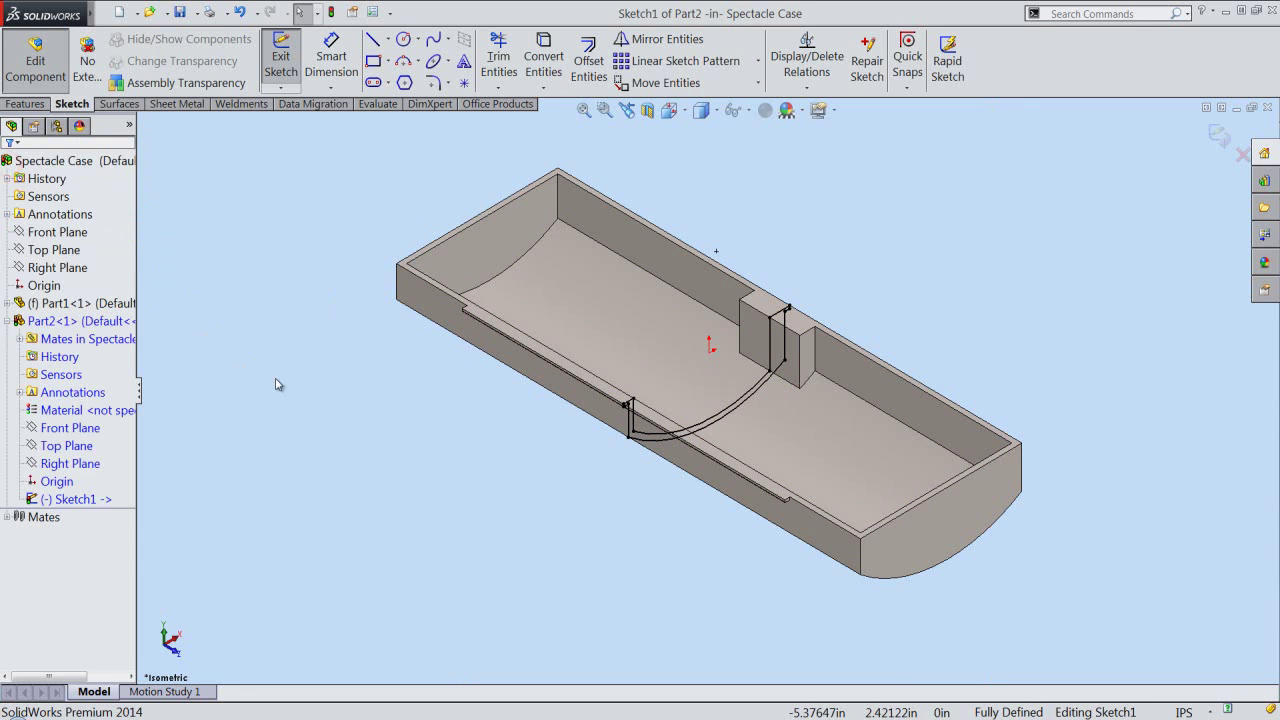
click(275, 378)
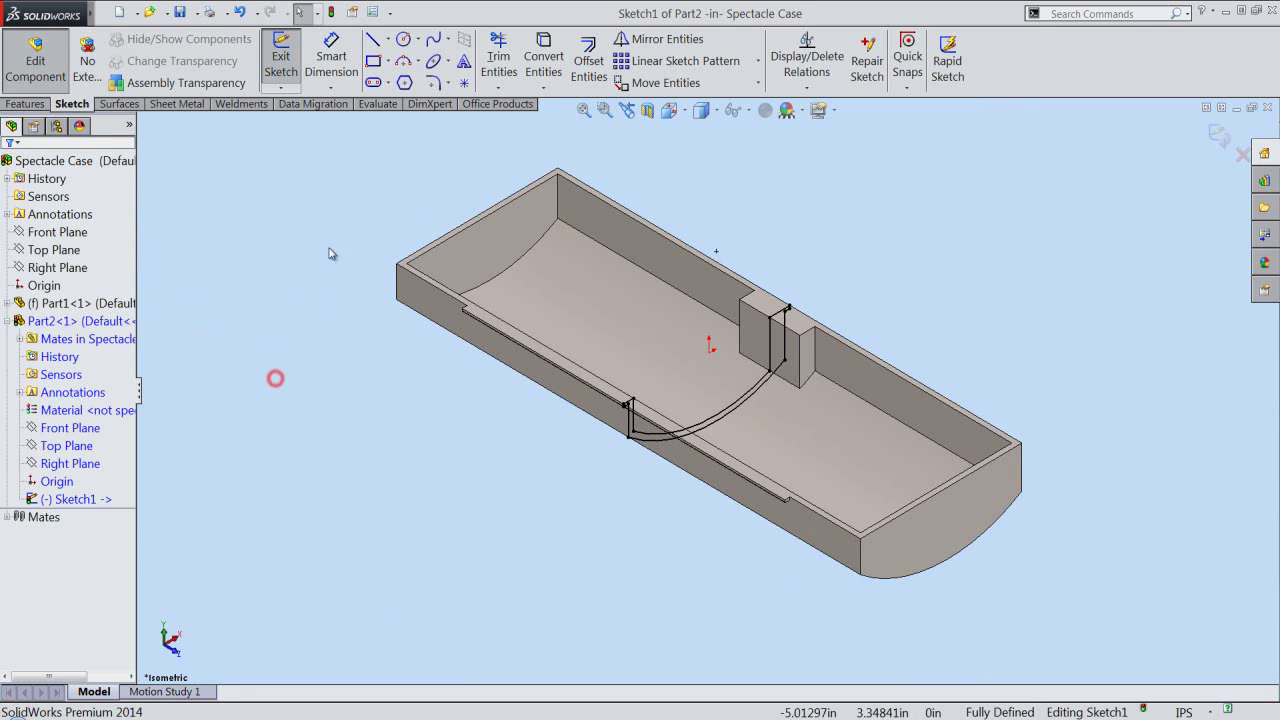
Make all traced curves construction geometry and view the sketch from the Right
click(647, 110)
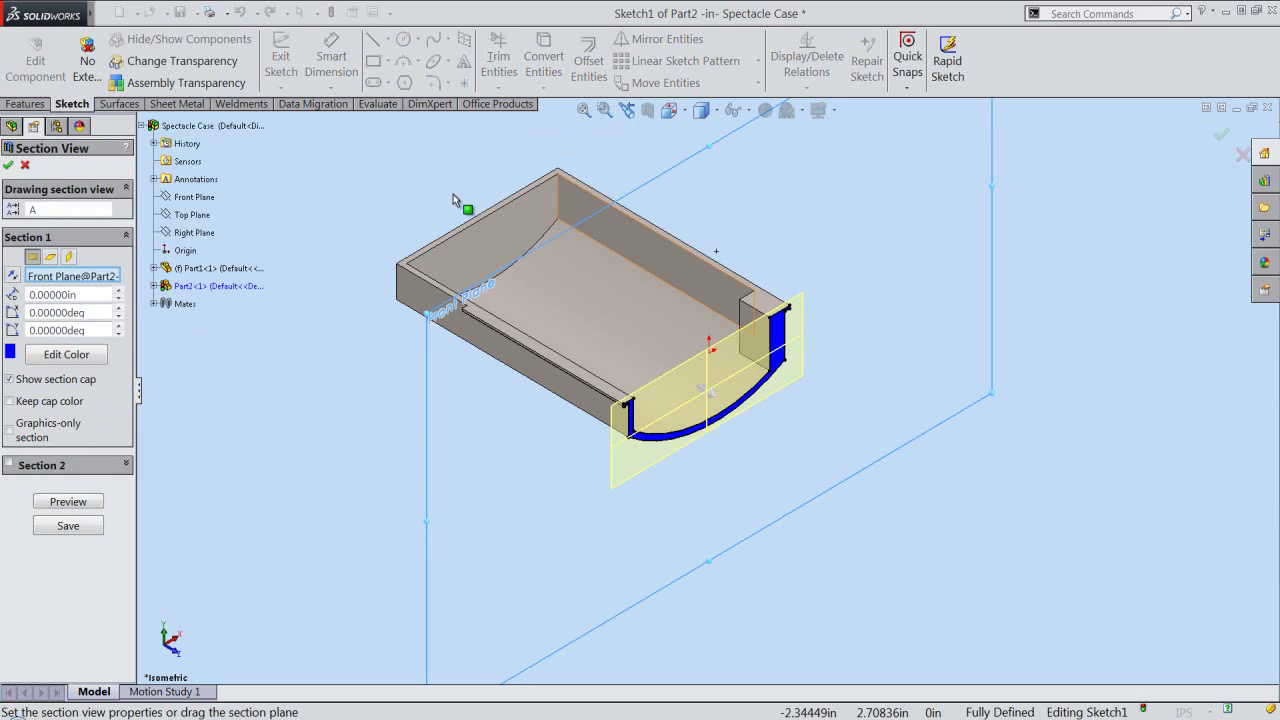
click(8, 166)
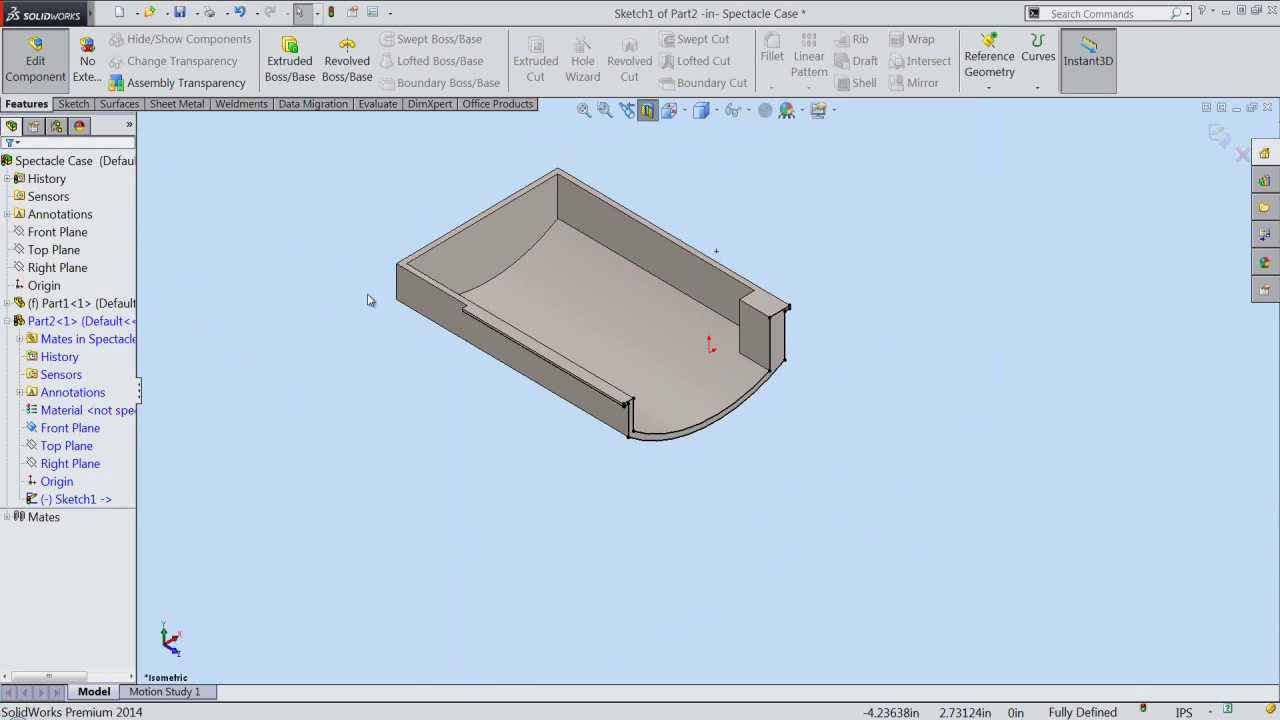
drag(455, 160, 838, 515)
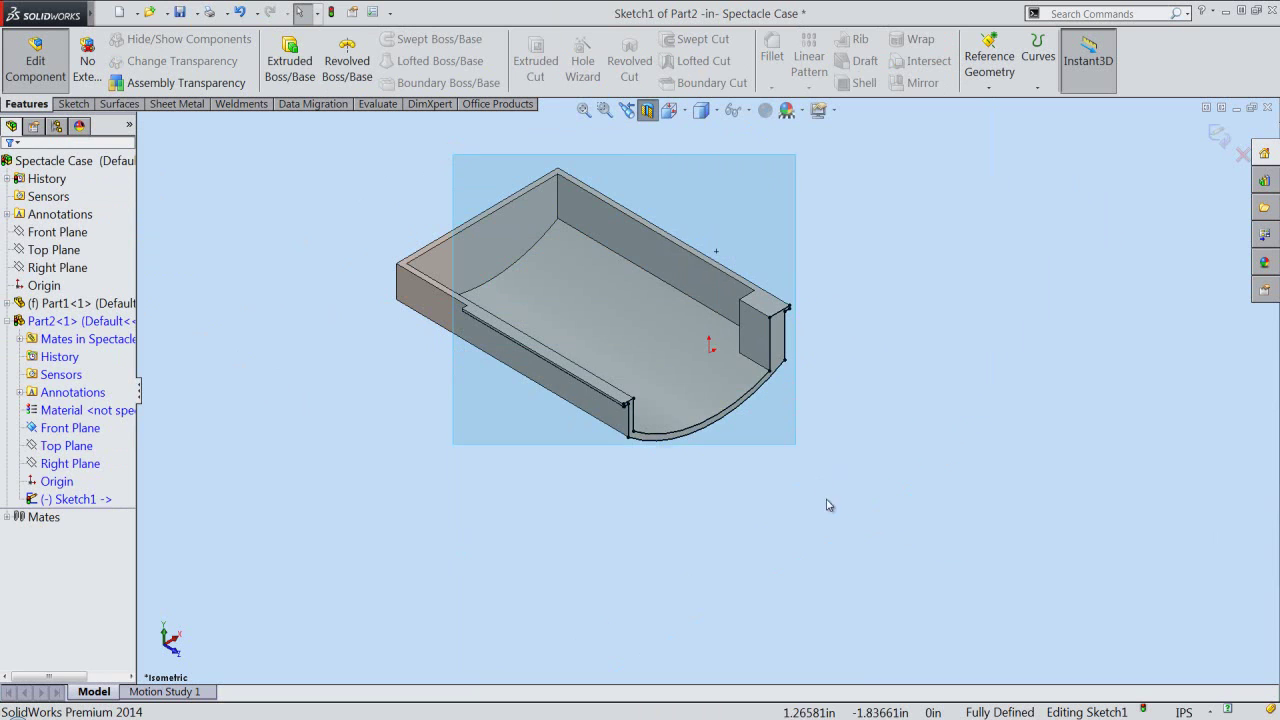
click(883, 467)
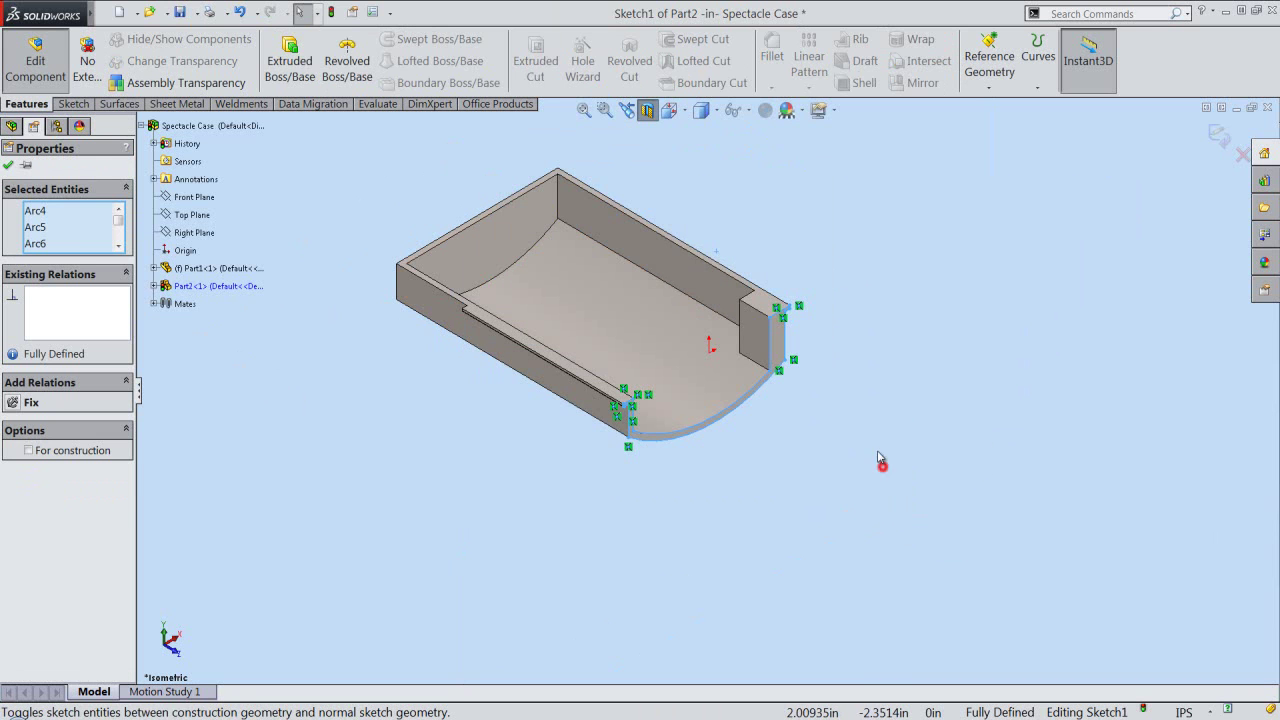
click(669, 110)
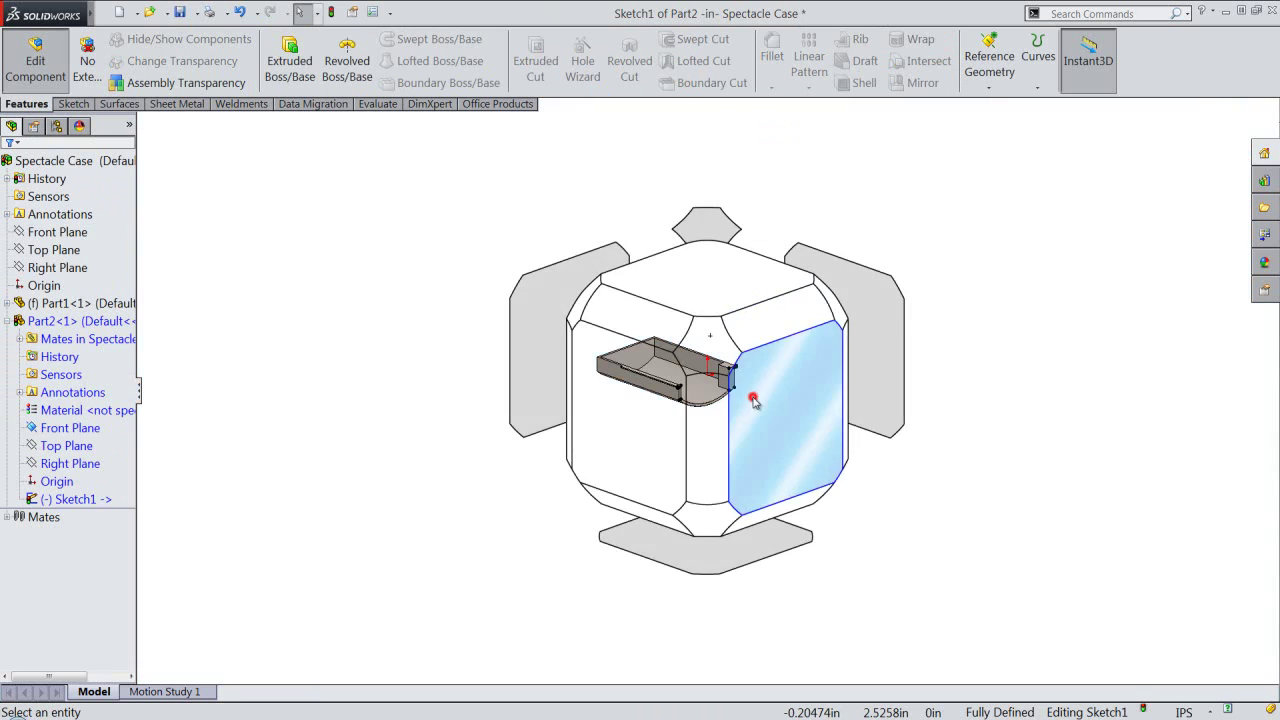
click(755, 400)
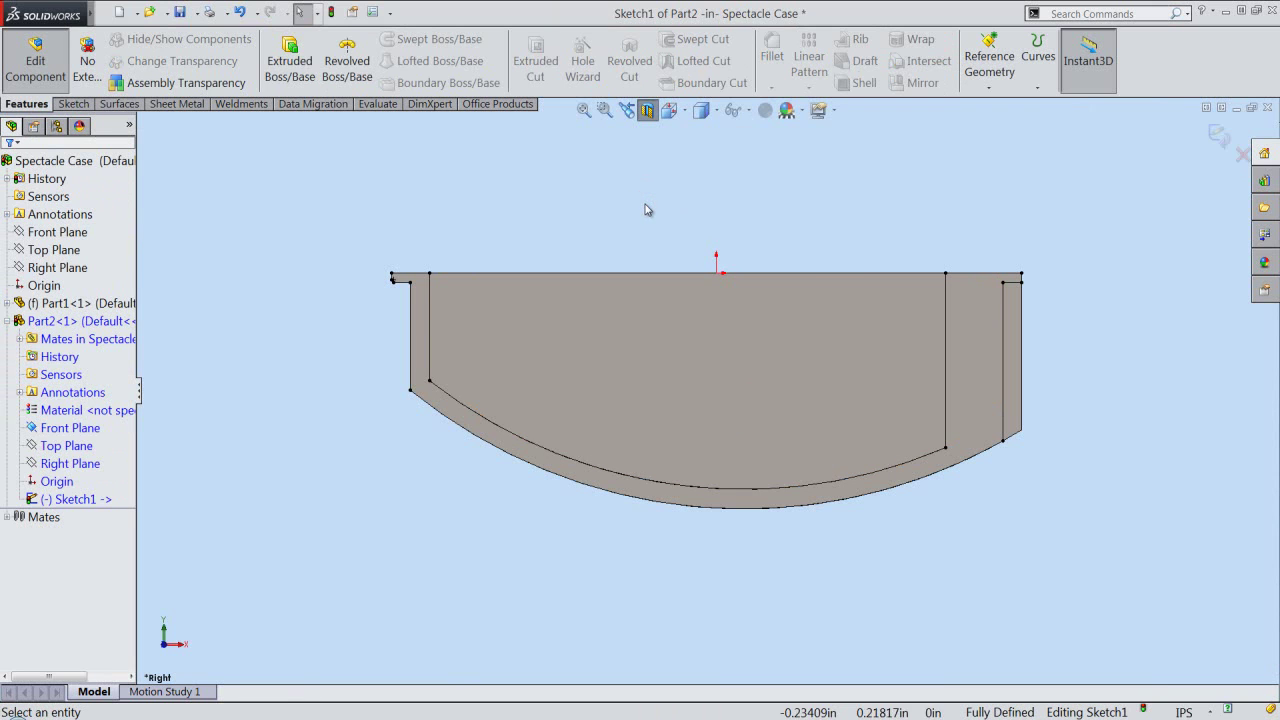
Draw vertical lines of 0.375 in from the top-right corner and 0.5 in from the top-left corner
right_click(675, 241)
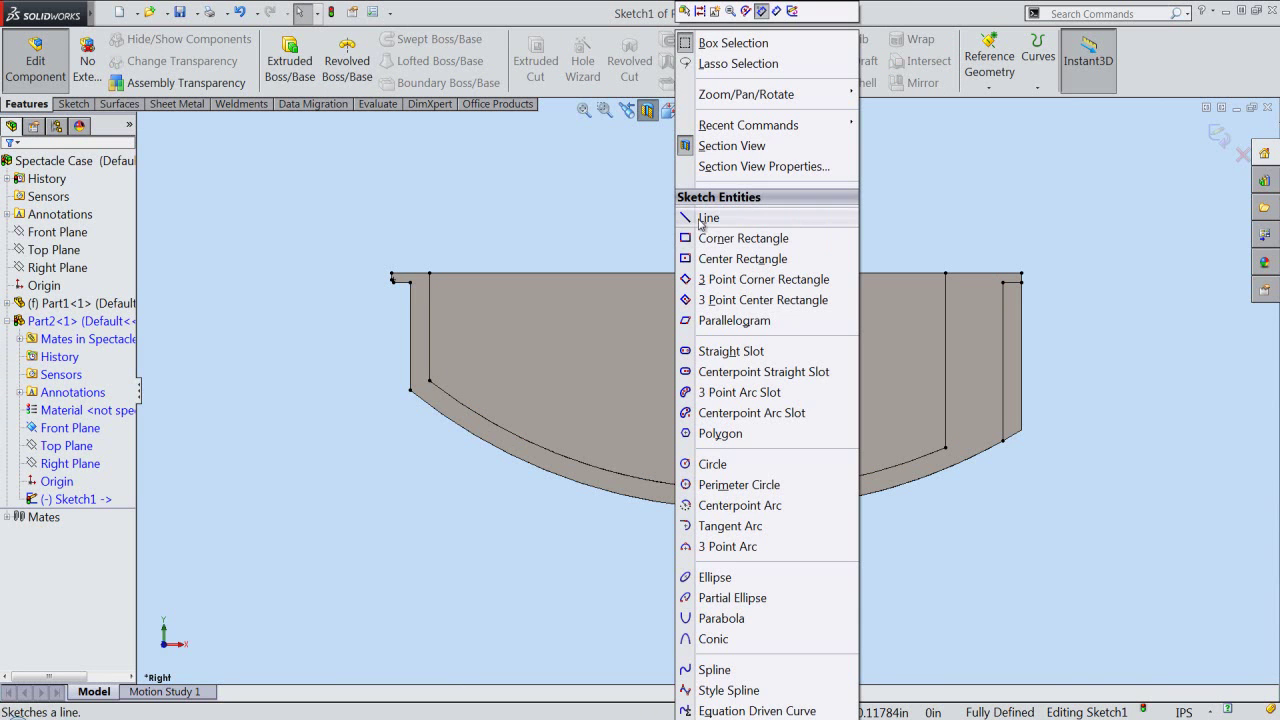
click(698, 218)
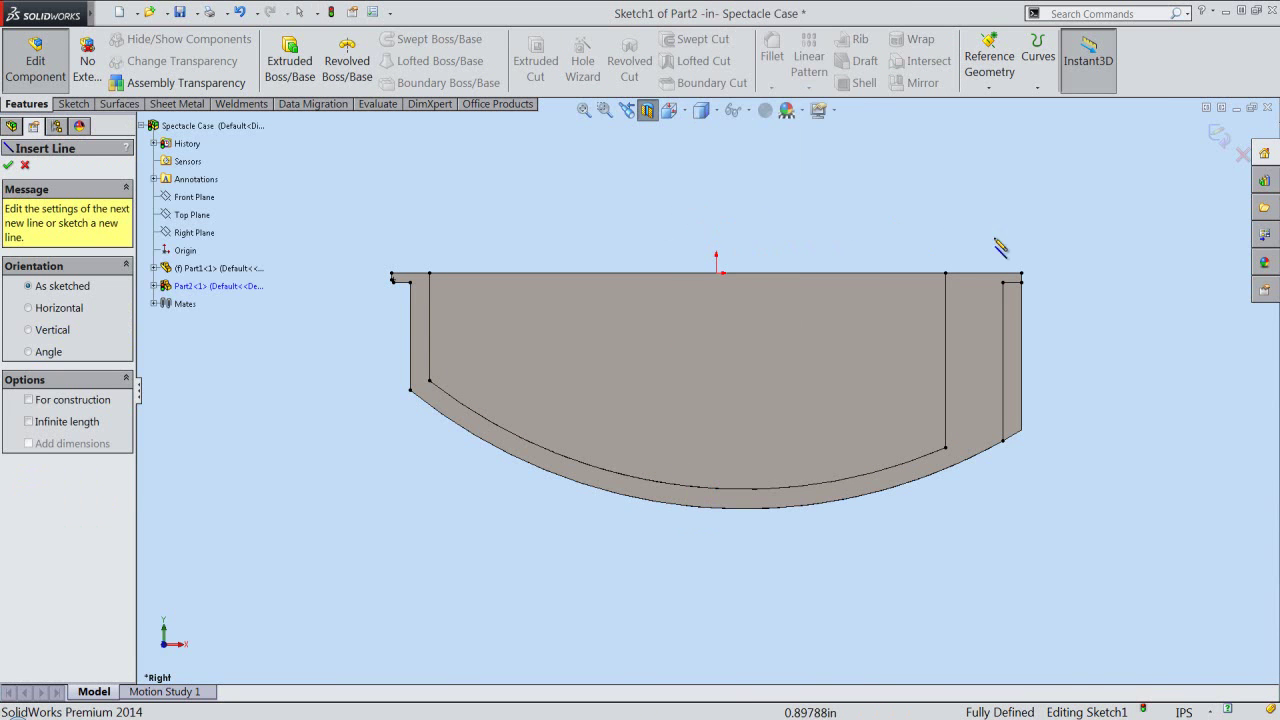
click(1021, 272)
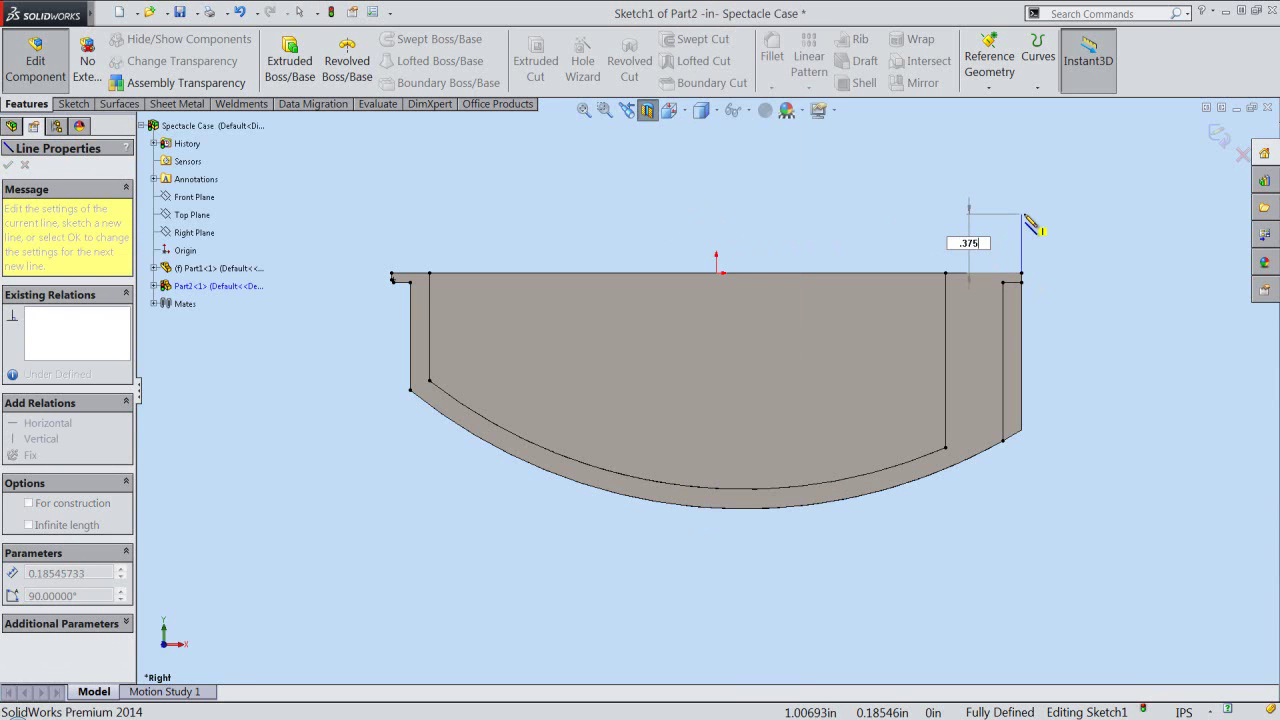
text(0.375)
key(Return)
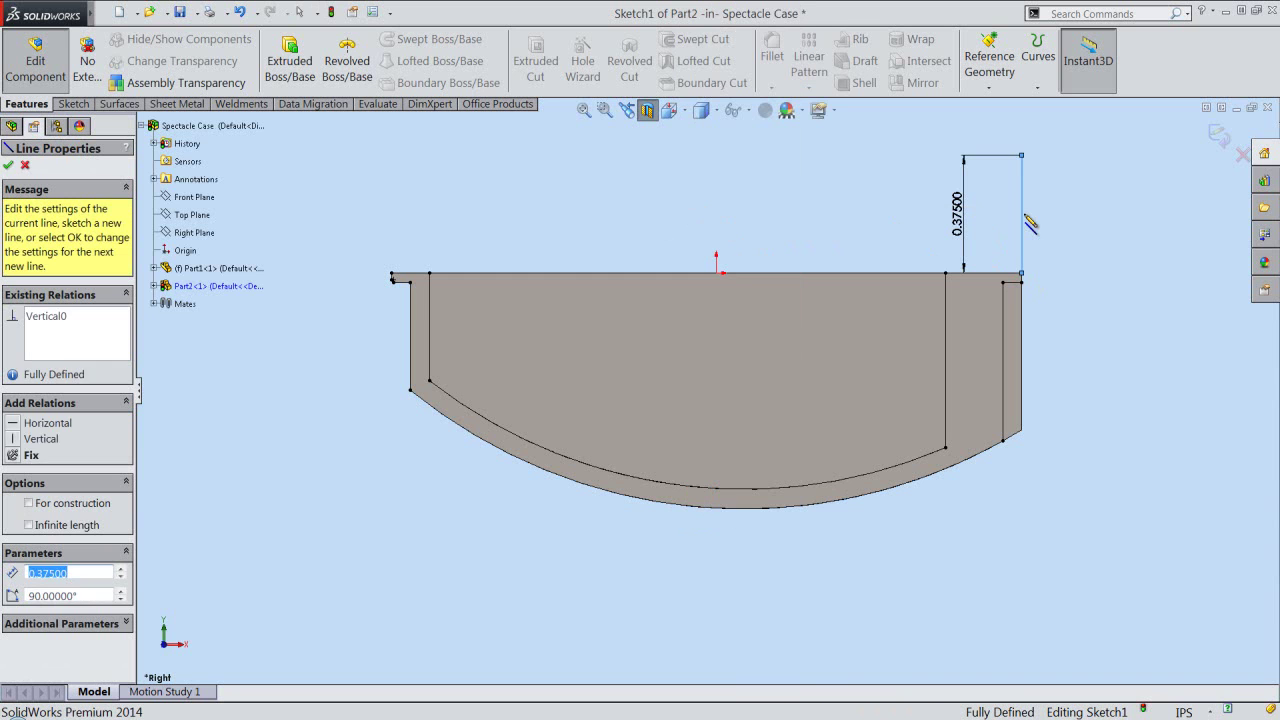
double_click(1058, 230)
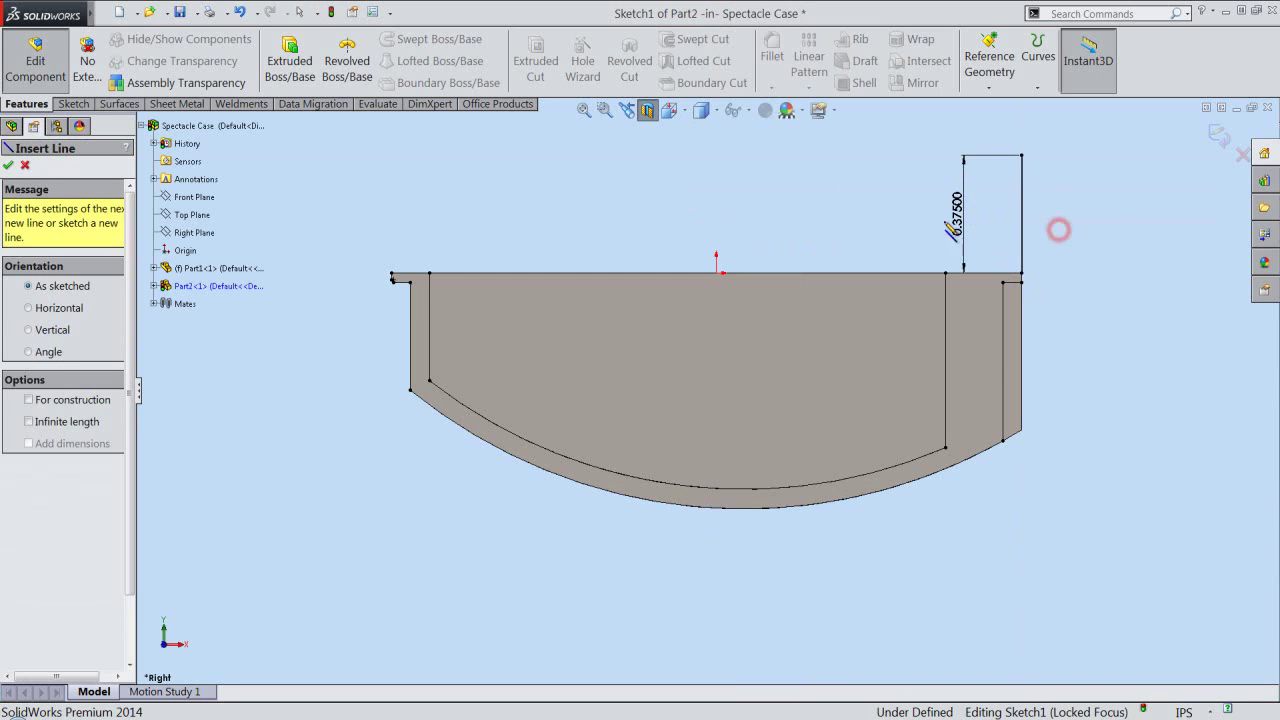
scroll(437, 244, down, 1)
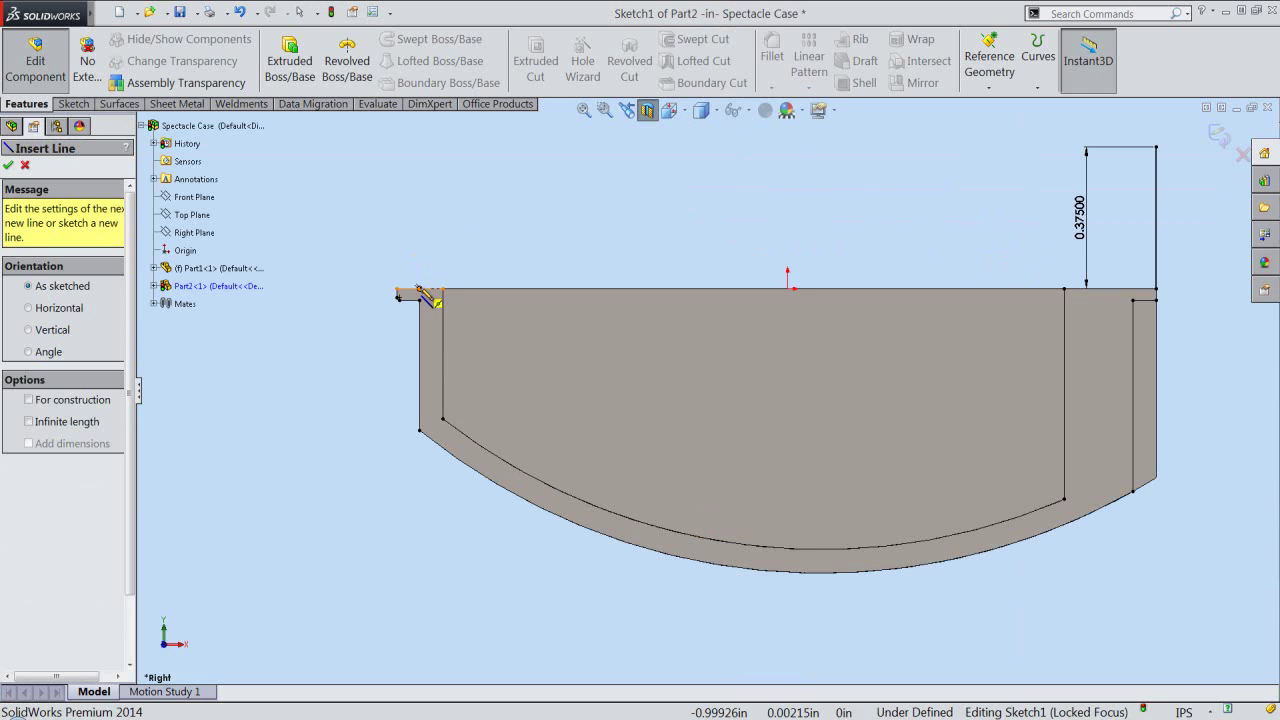
click(419, 289)
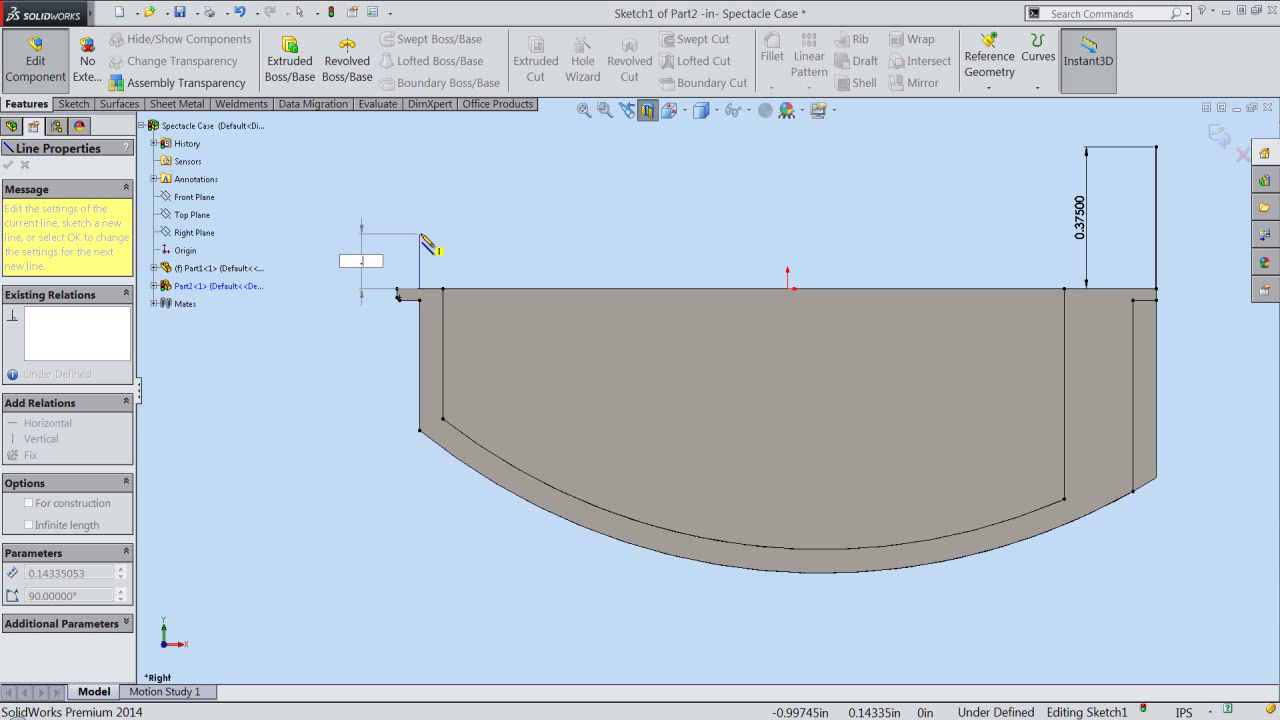
text(.5)
key(Return)
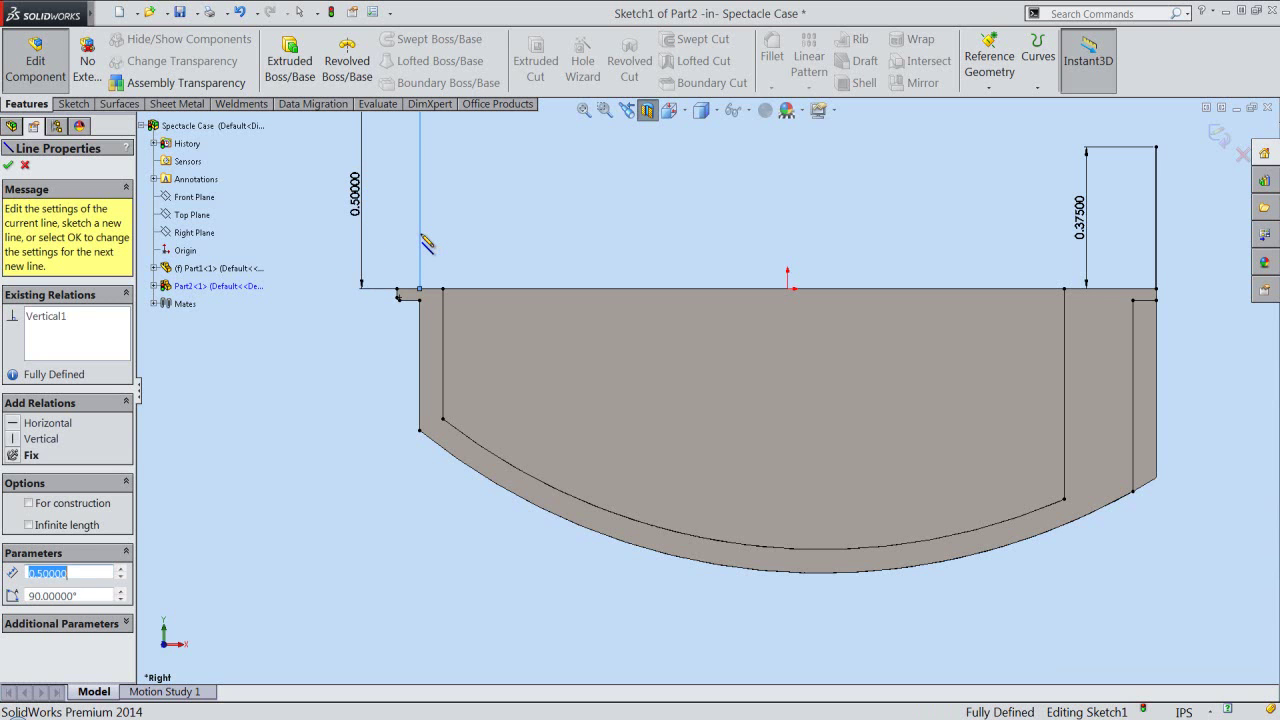
scroll(706, 389, up, 3)
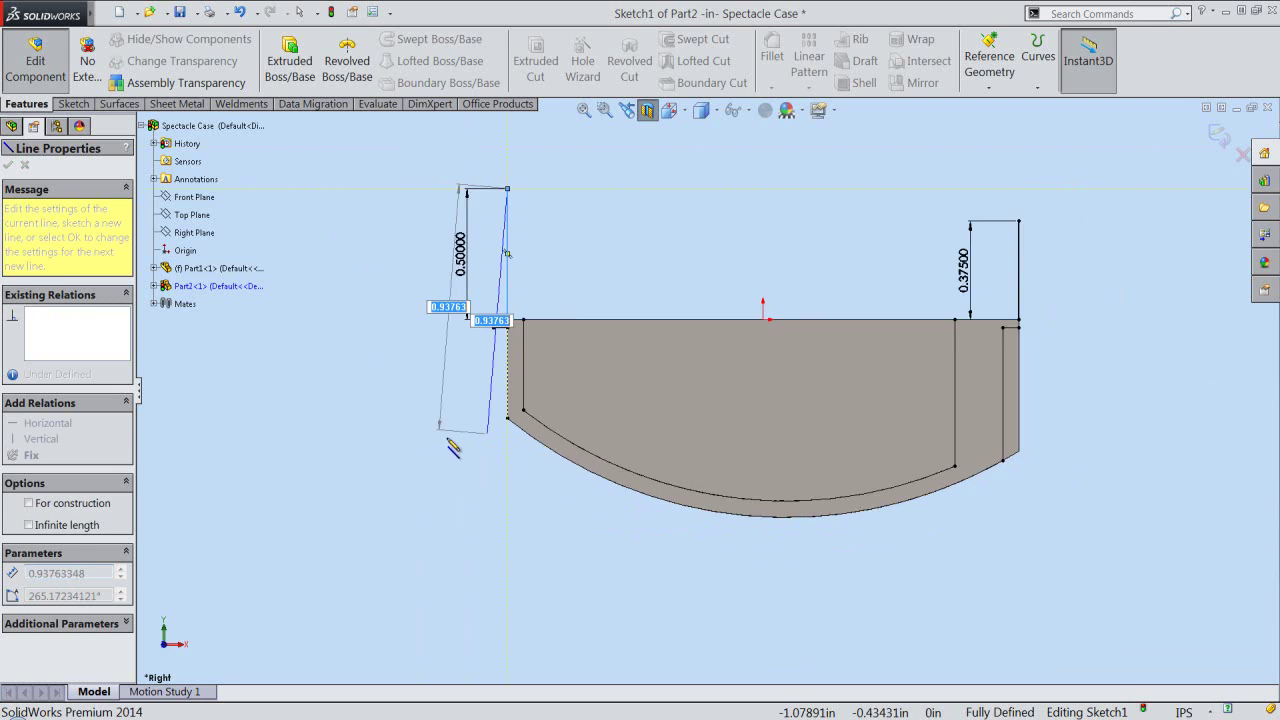
Draw a 3-point arc of radius 1.765 in joining the two vertical line tops
right_click(630, 255)
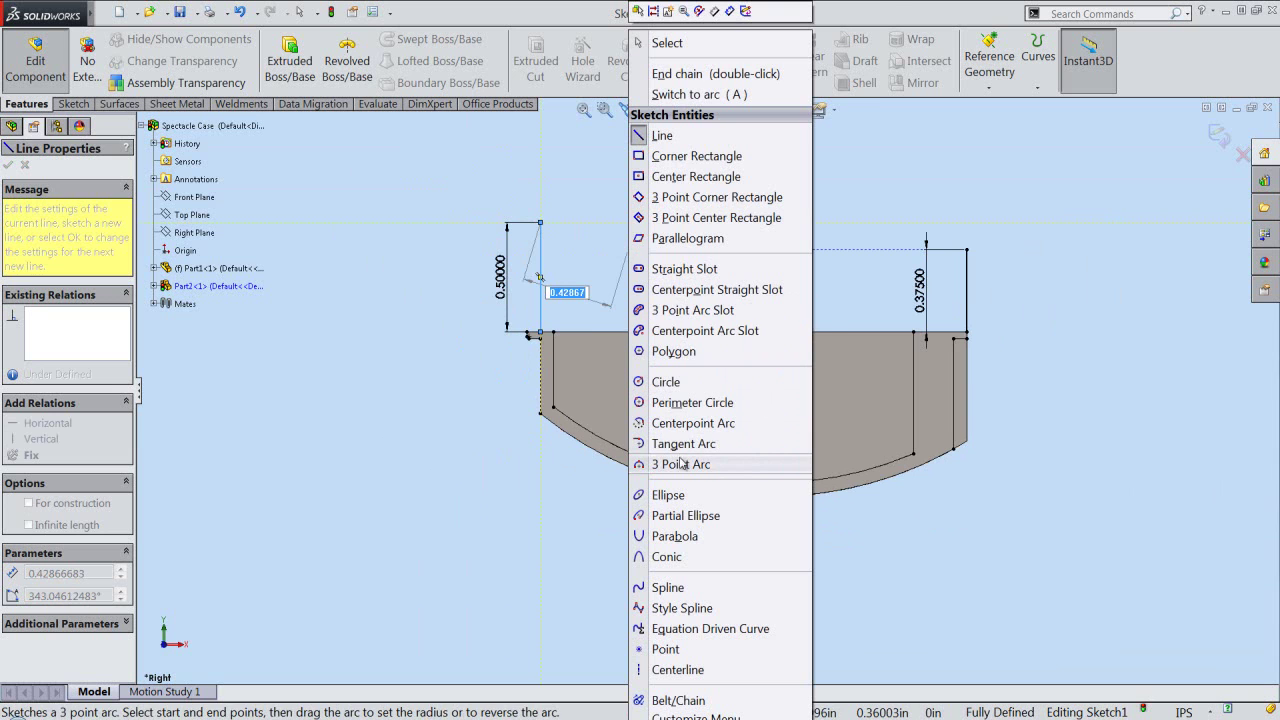
click(682, 464)
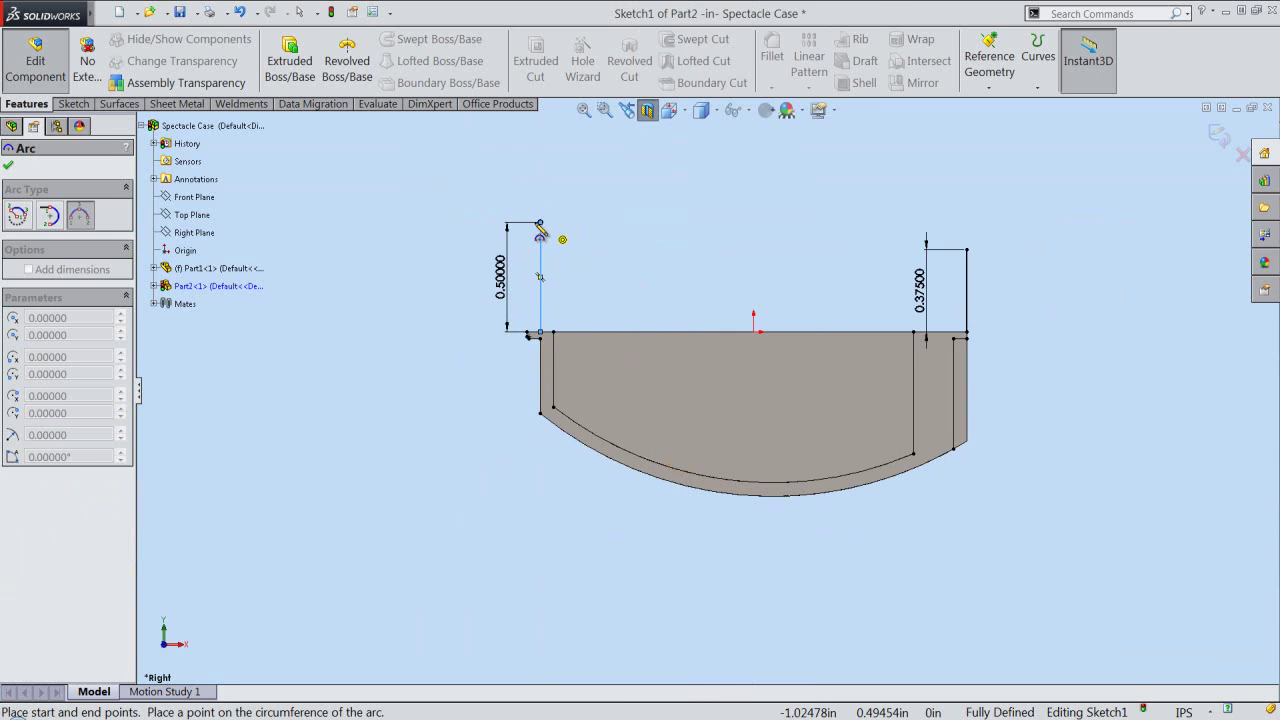
drag(541, 222, 966, 252)
text(1.765)
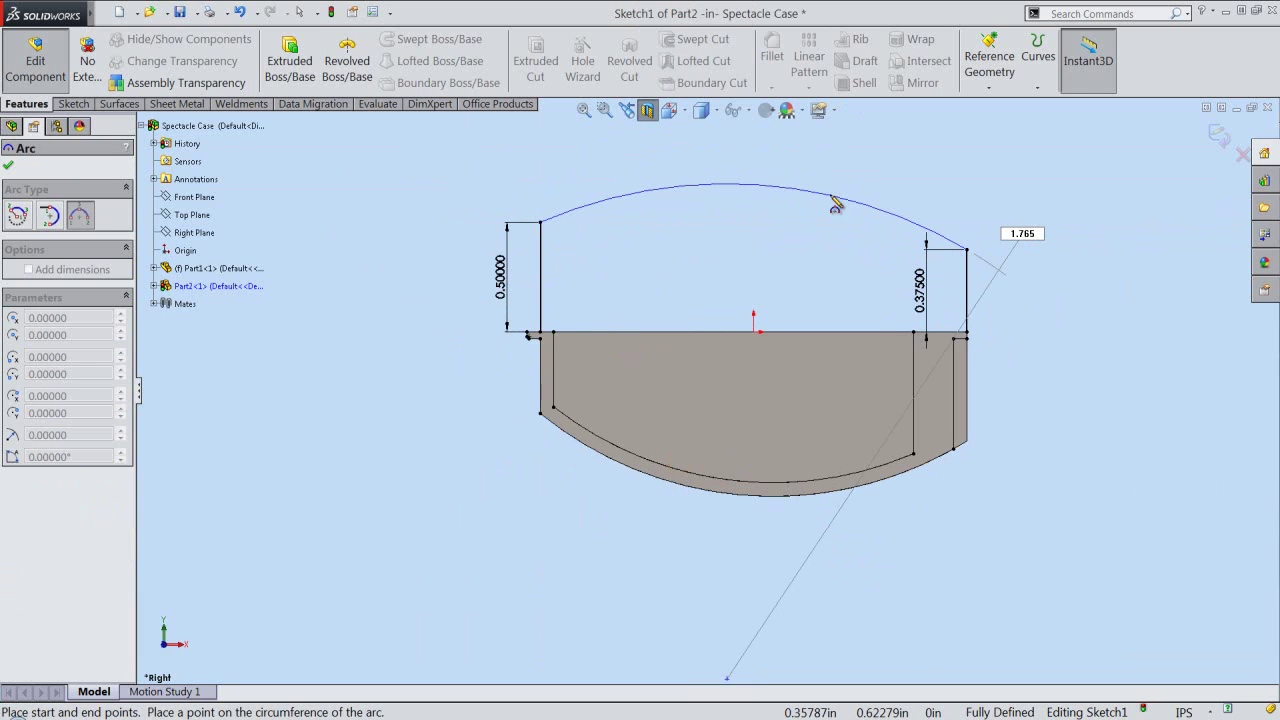
key(Return)
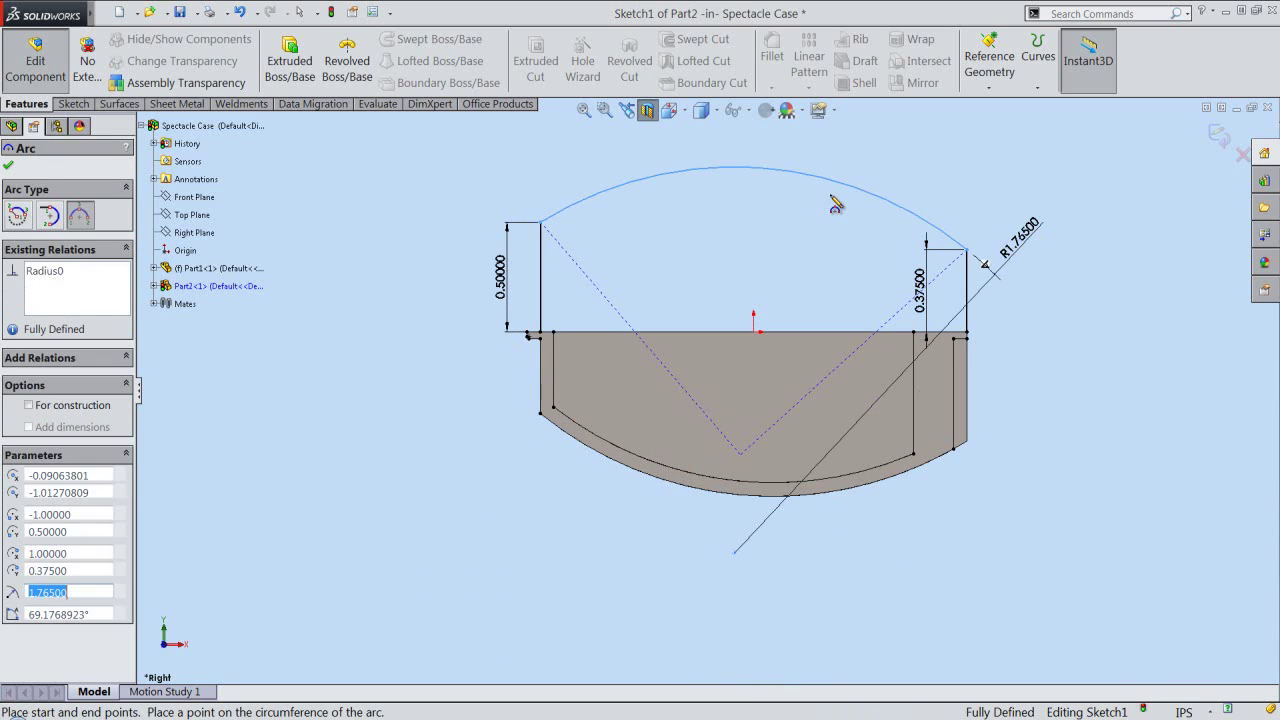
right_click(737, 209)
key(Escape)
Draw the 2 in horizontal line between the two corners and exit the sketch
key(l)
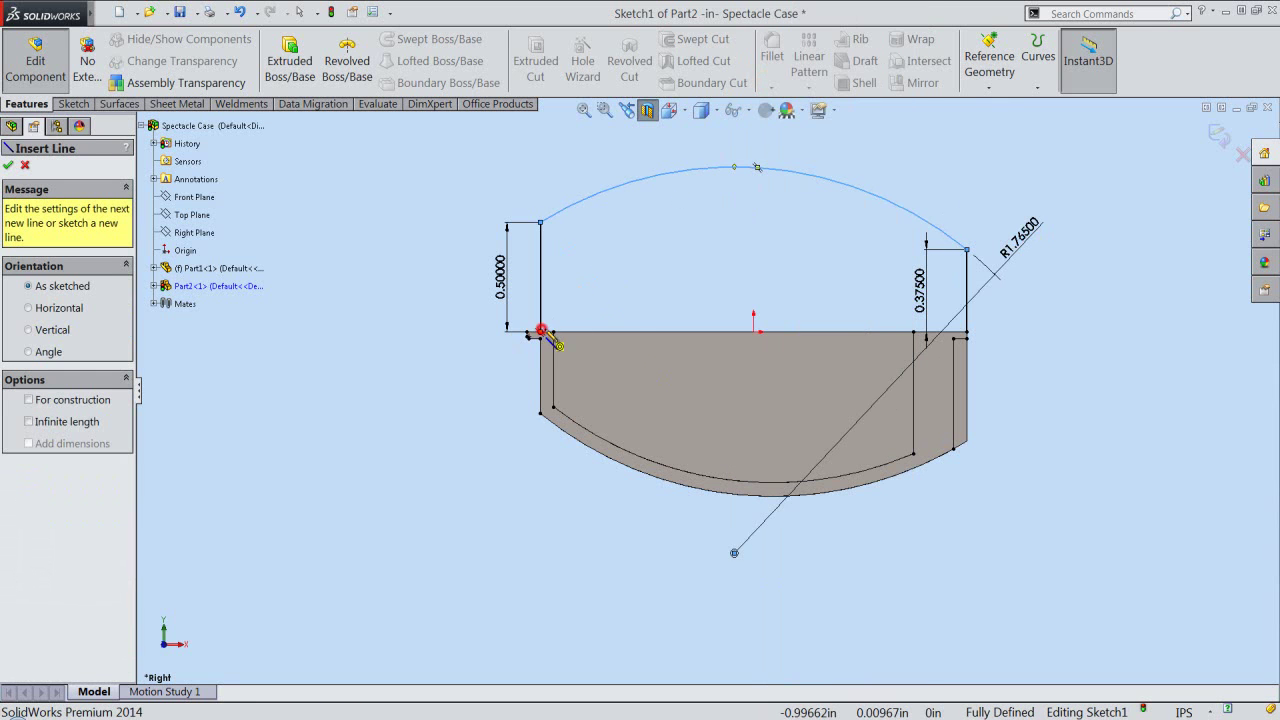
click(541, 330)
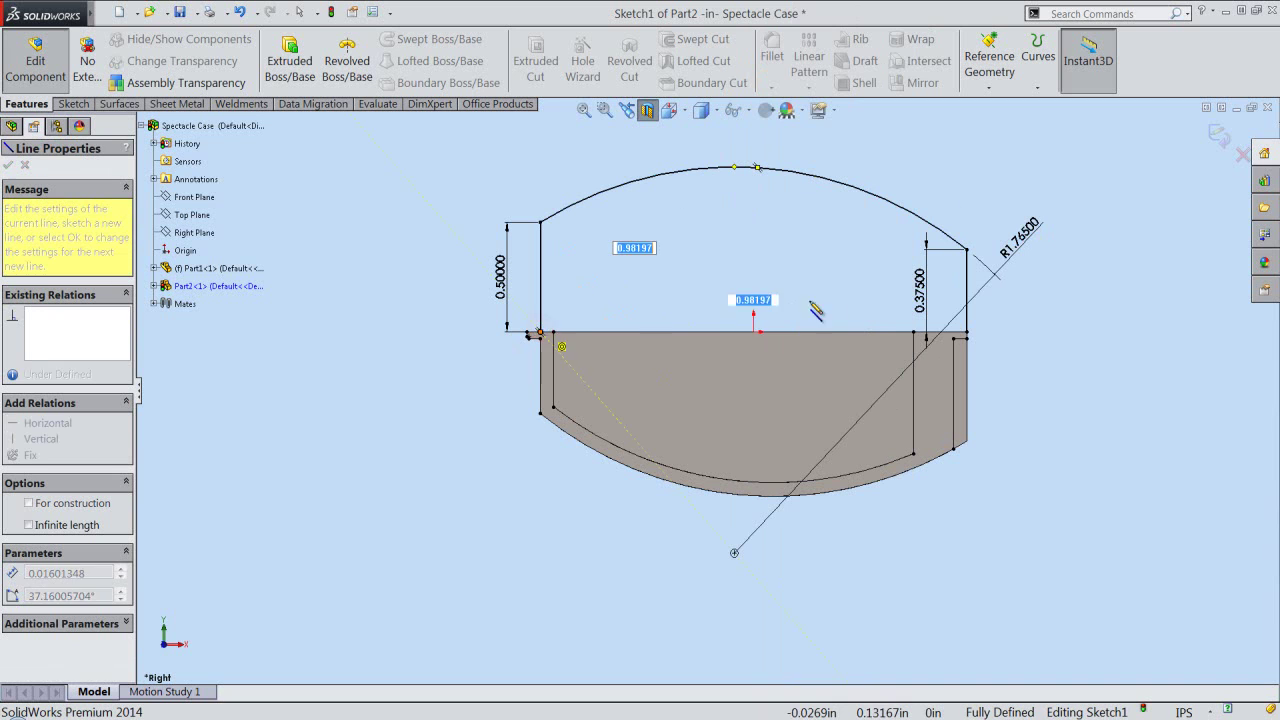
click(967, 333)
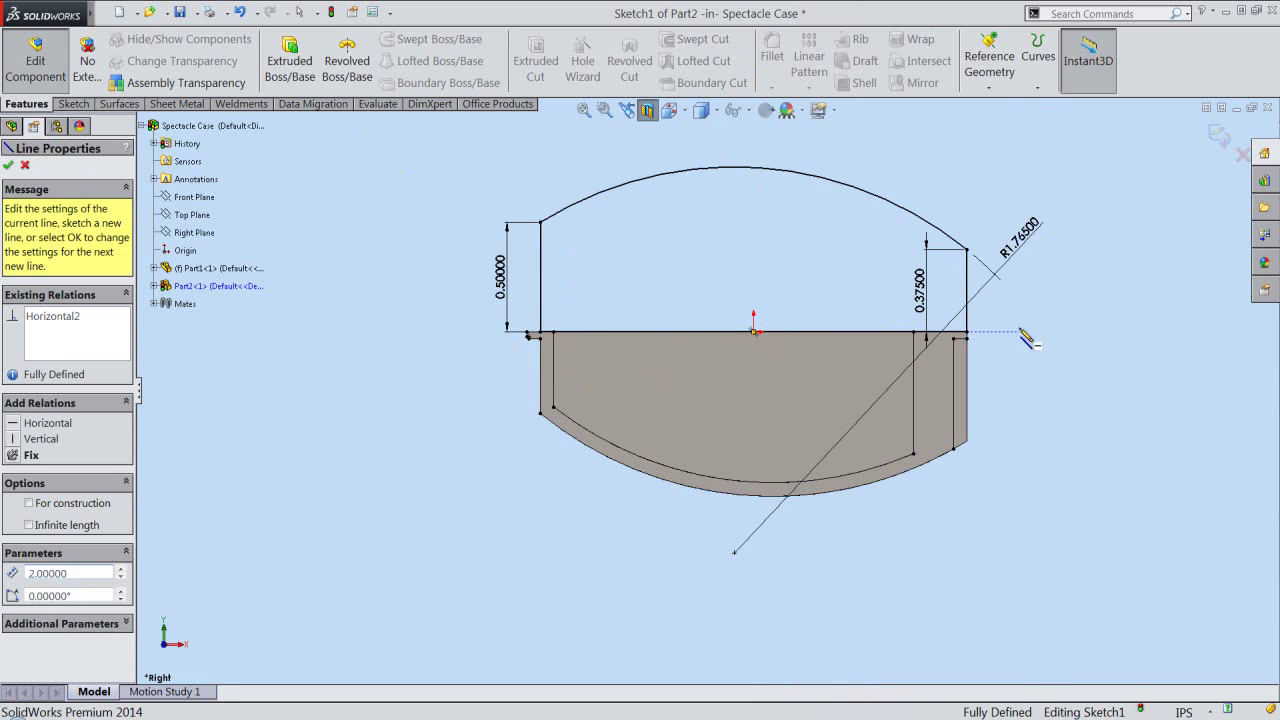
right_click(1022, 333)
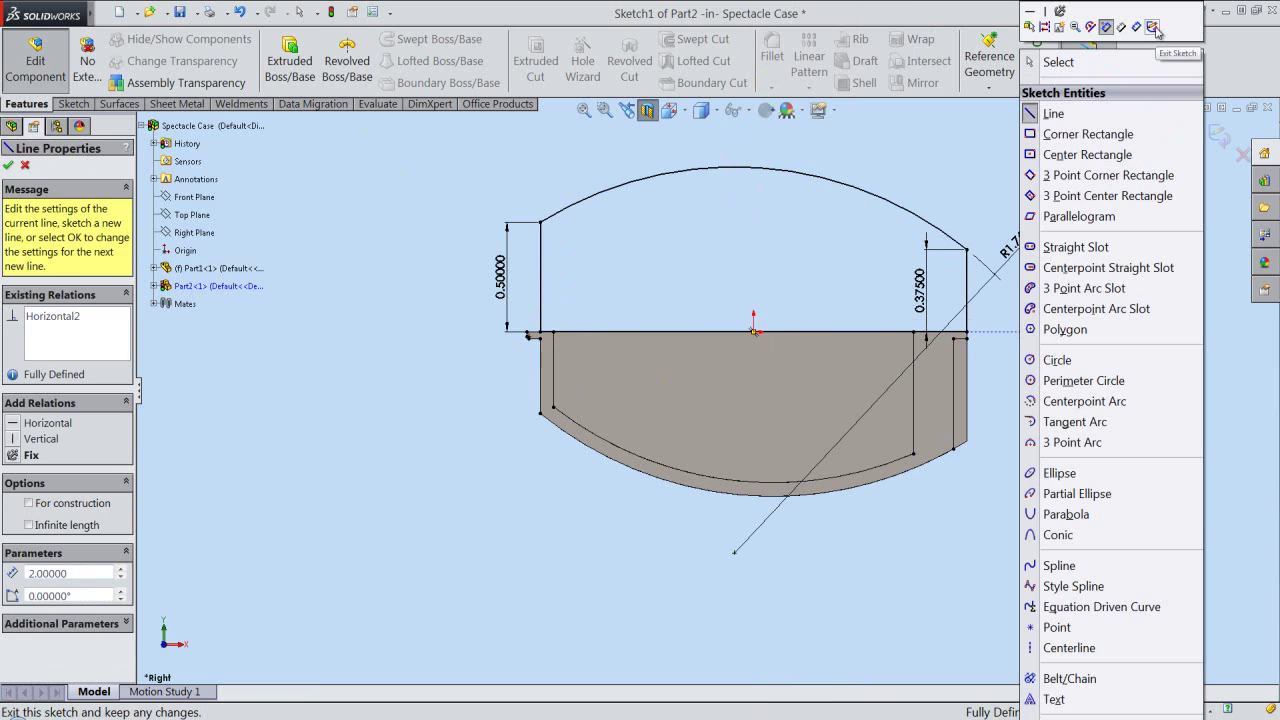
click(1153, 27)
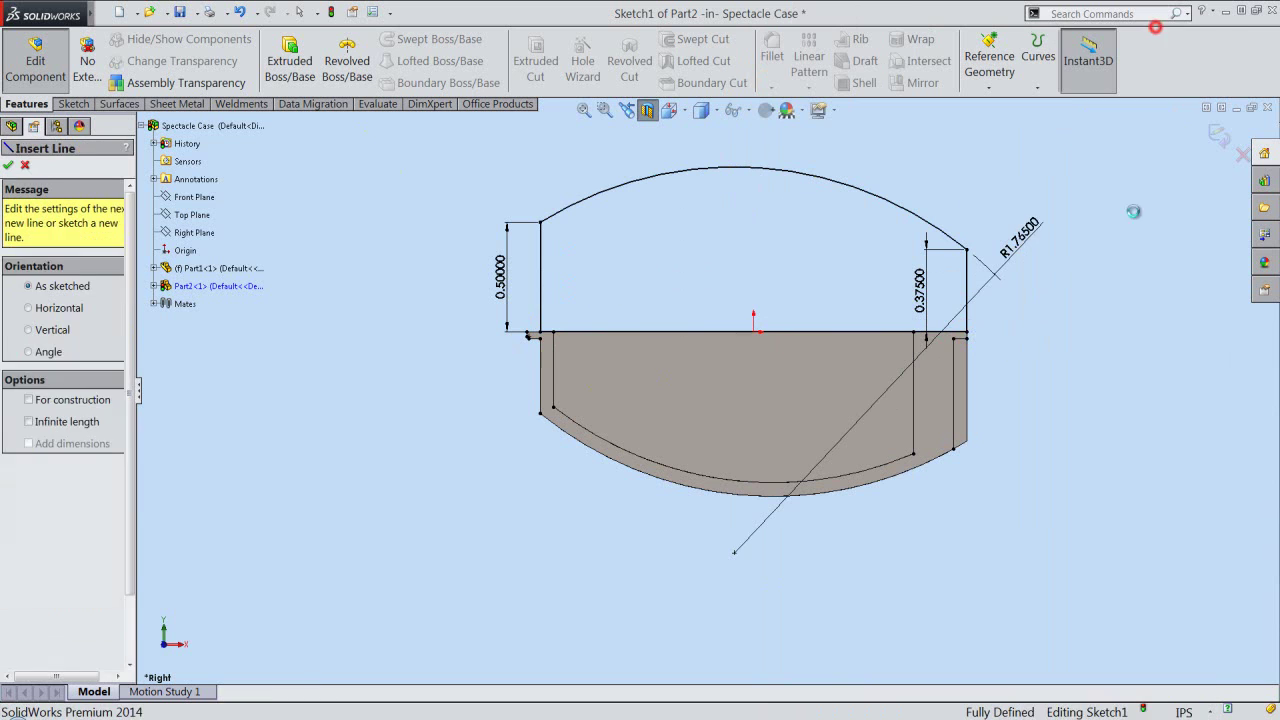
In Isometric view, extrude Sketch1 with Direction 1 Up To Surface at the base's near end face
click(684, 114)
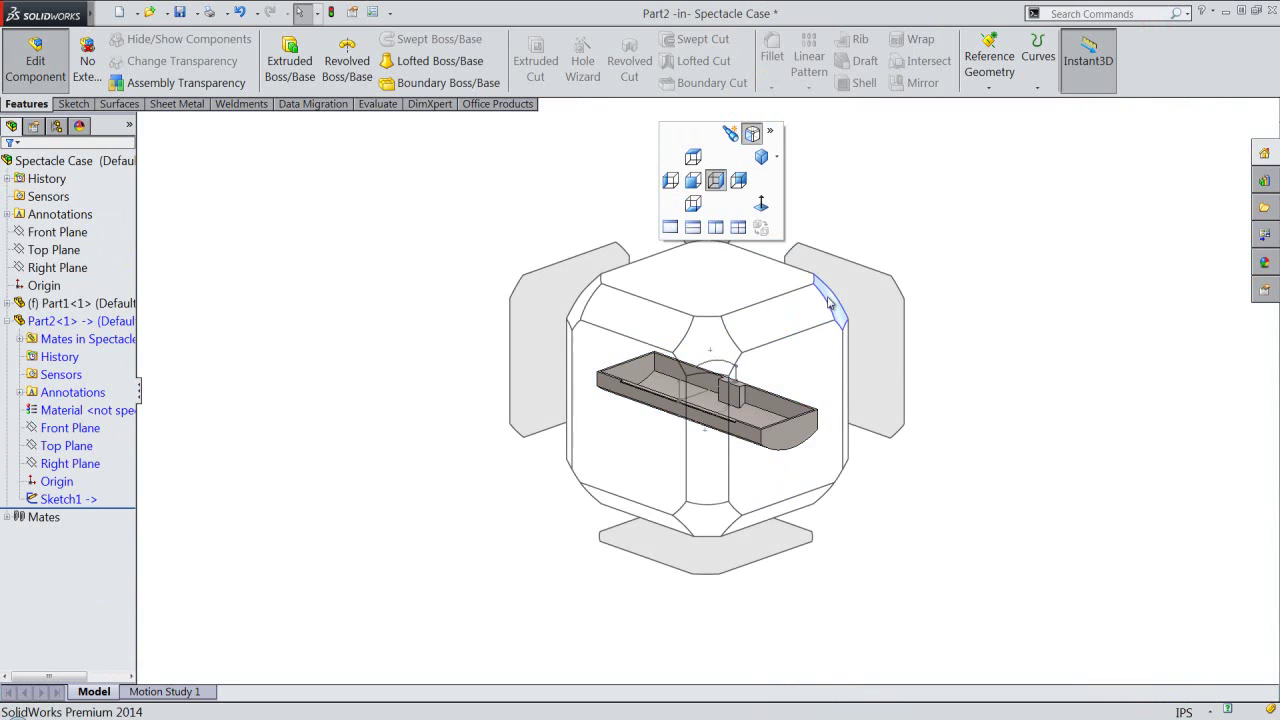
click(828, 303)
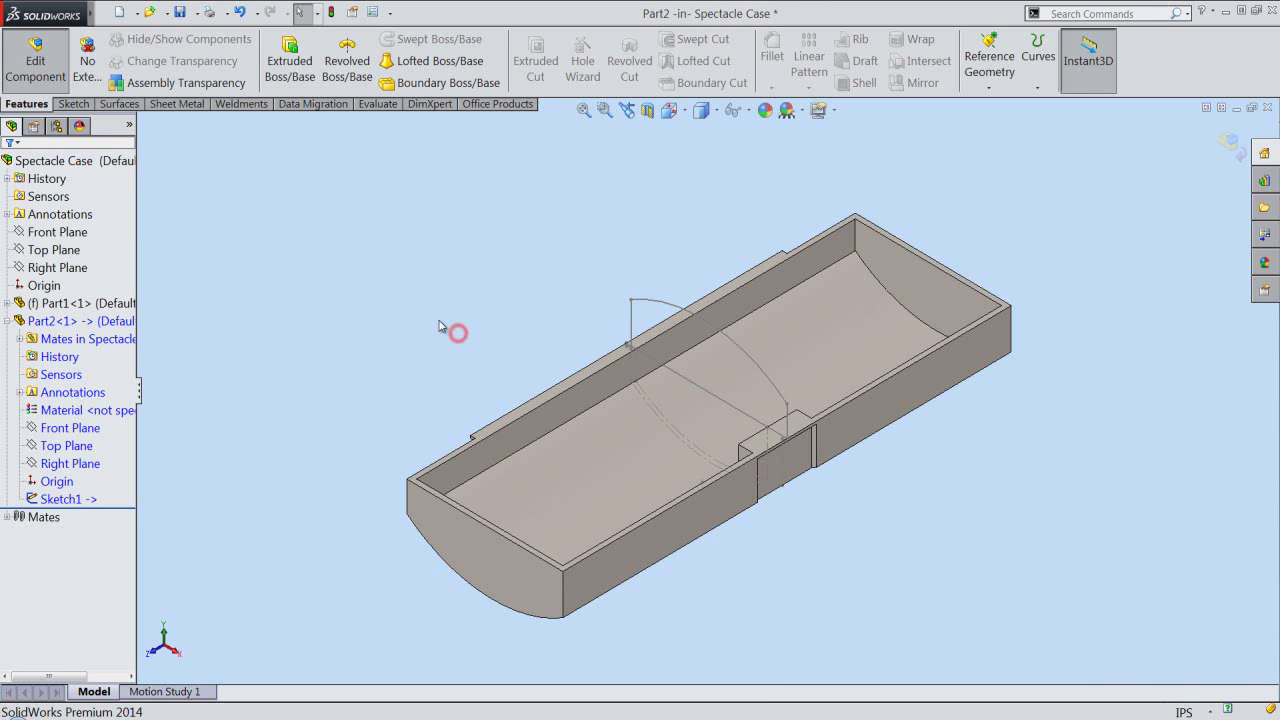
click(290, 64)
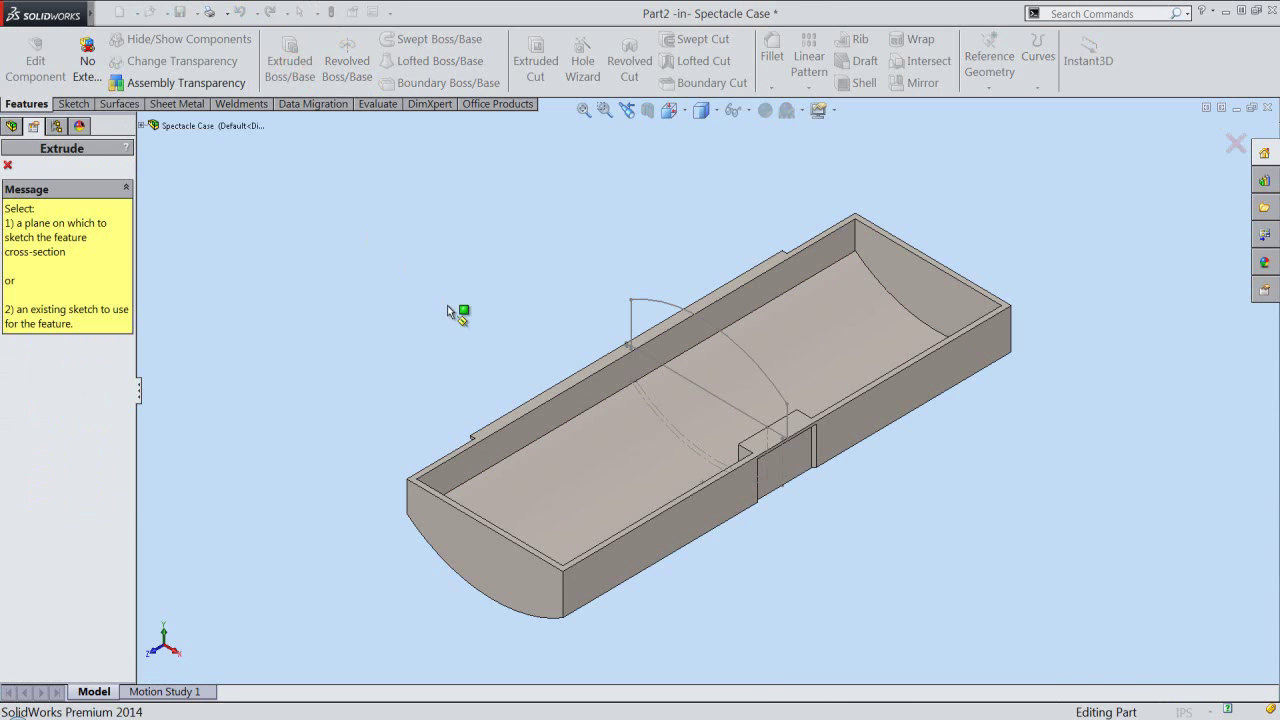
click(633, 319)
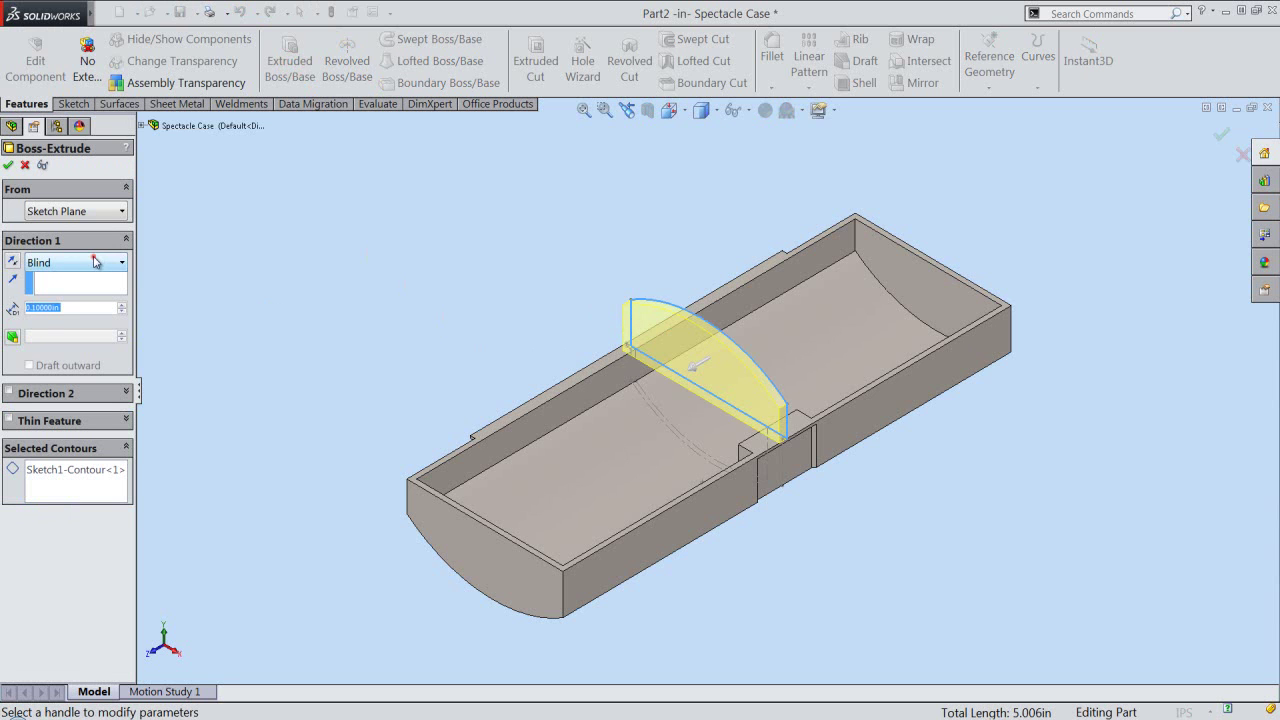
click(95, 262)
click(86, 306)
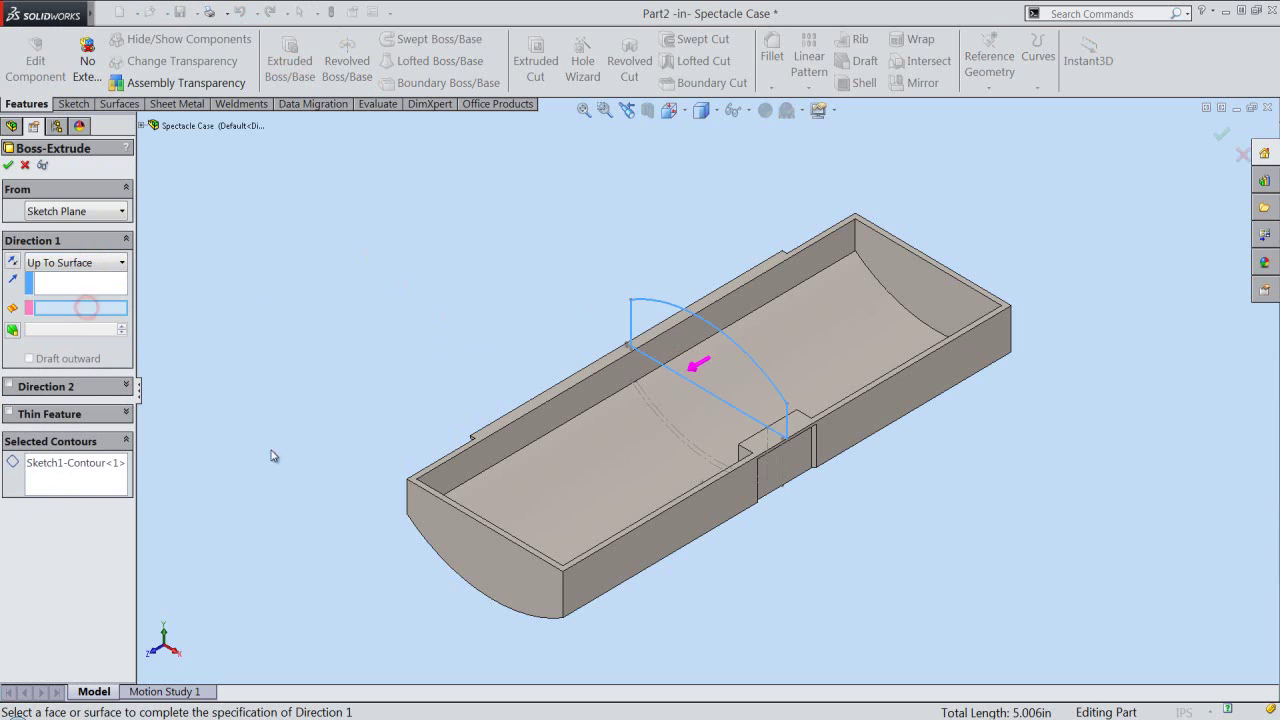
click(450, 524)
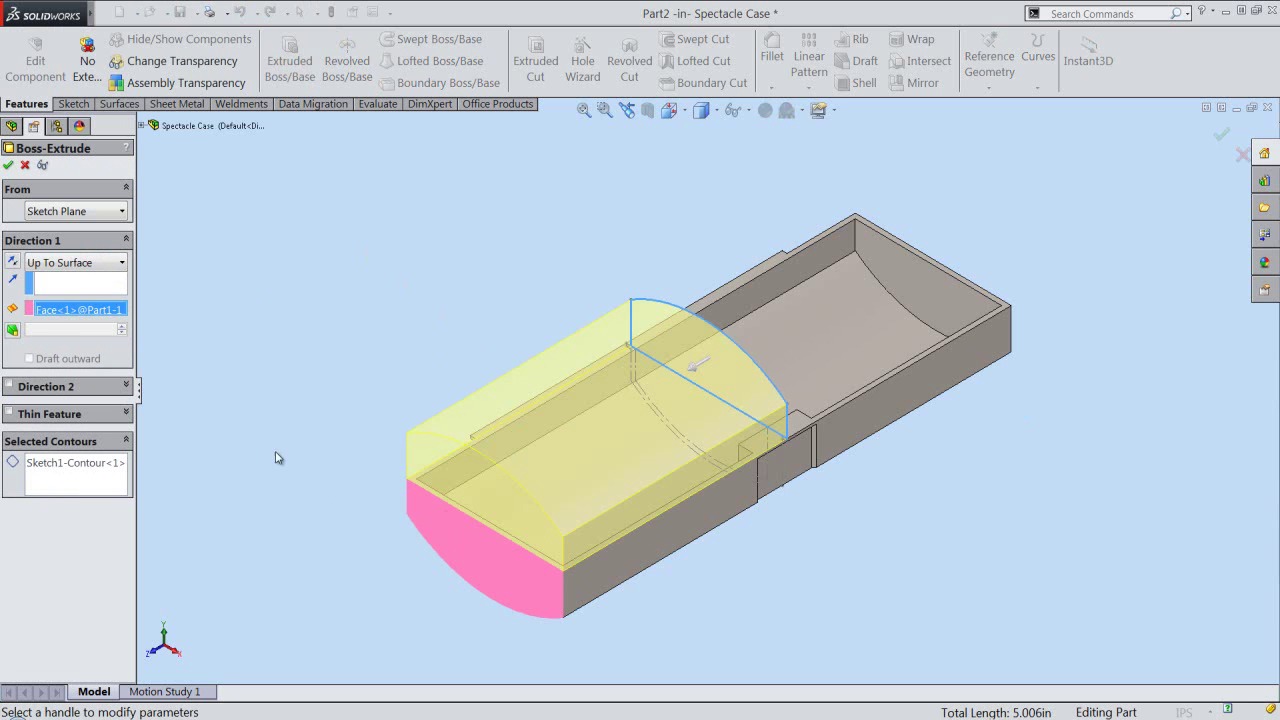
Add Direction 2 Up To Surface at the far end face, accept, and rebuild
click(9, 384)
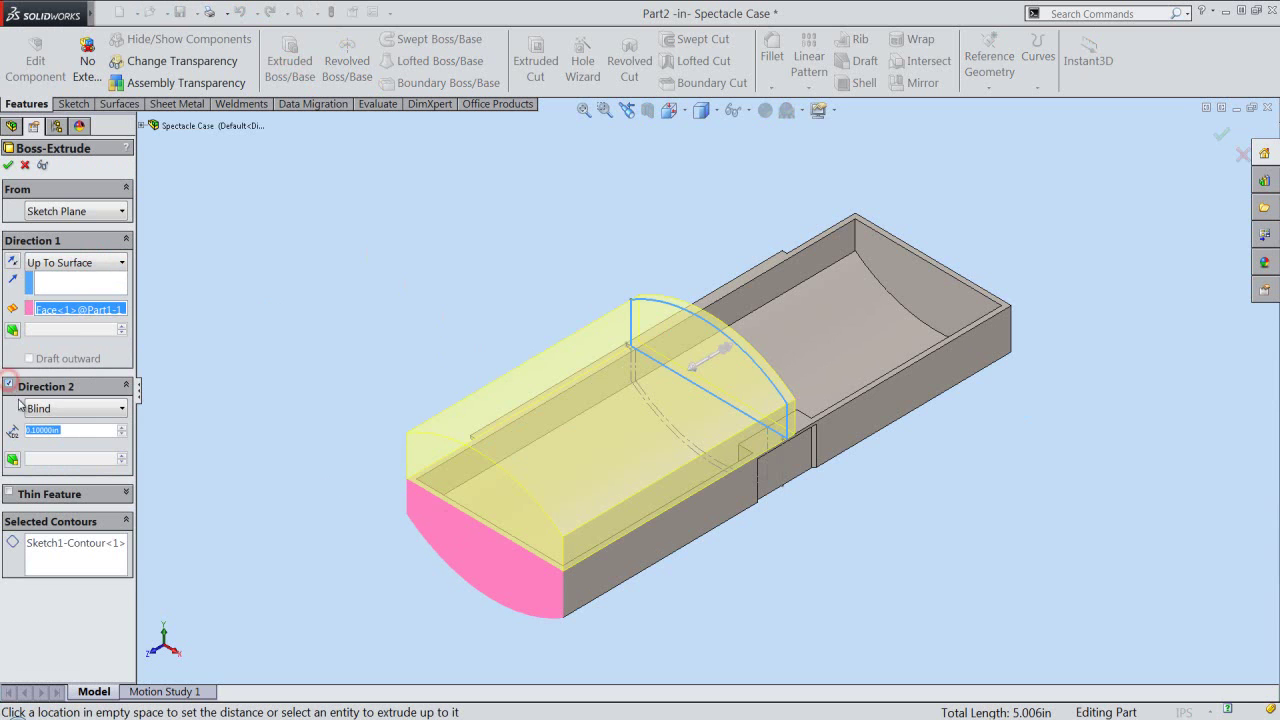
click(71, 412)
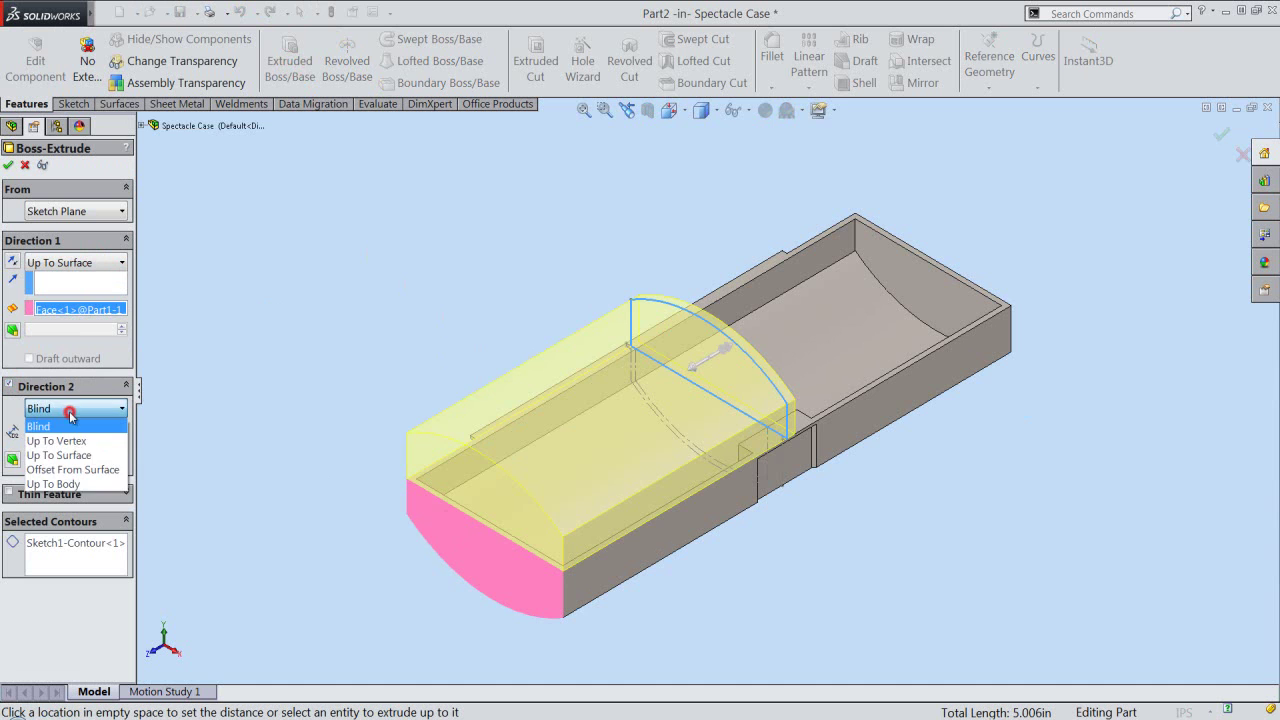
click(102, 455)
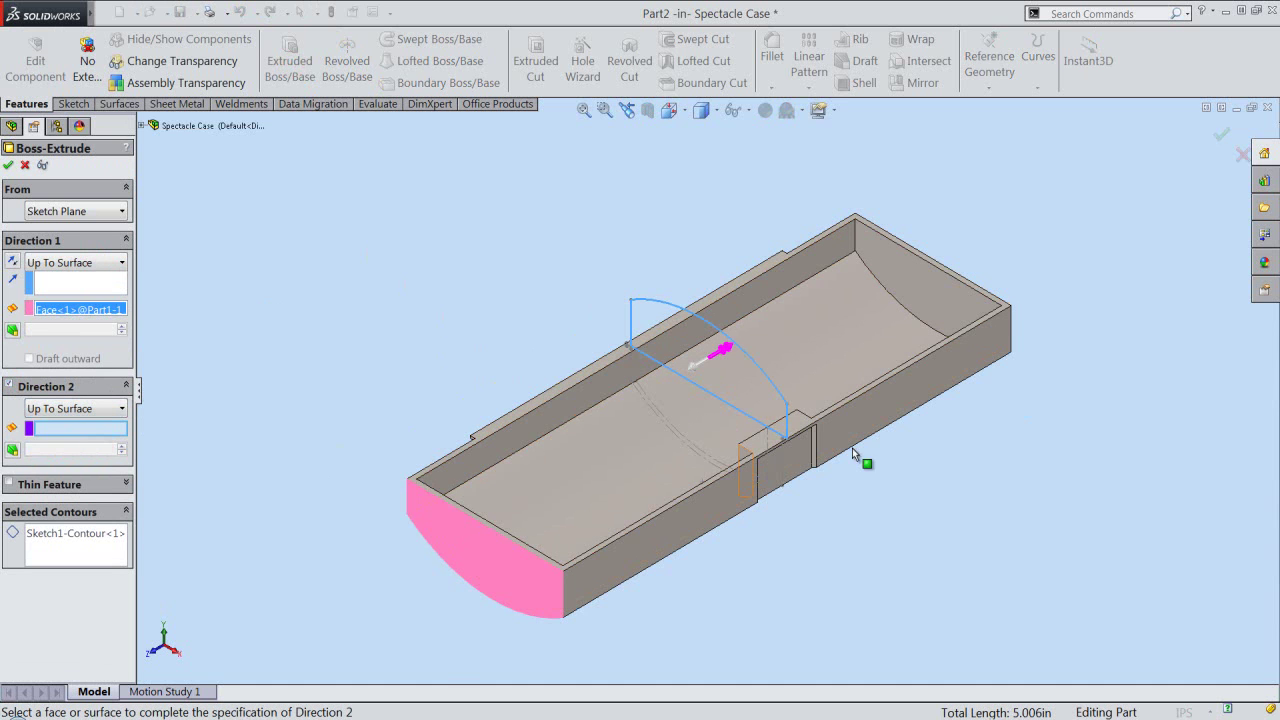
middle_drag(899, 449, 849, 513)
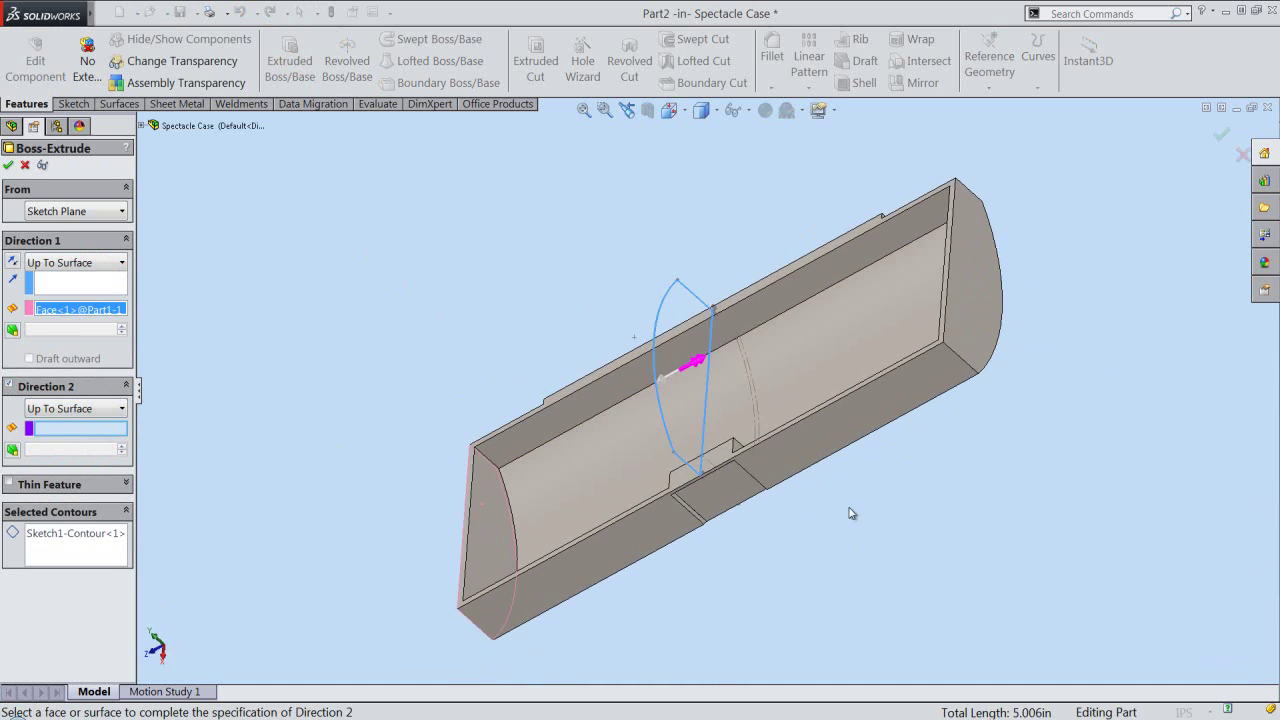
click(977, 328)
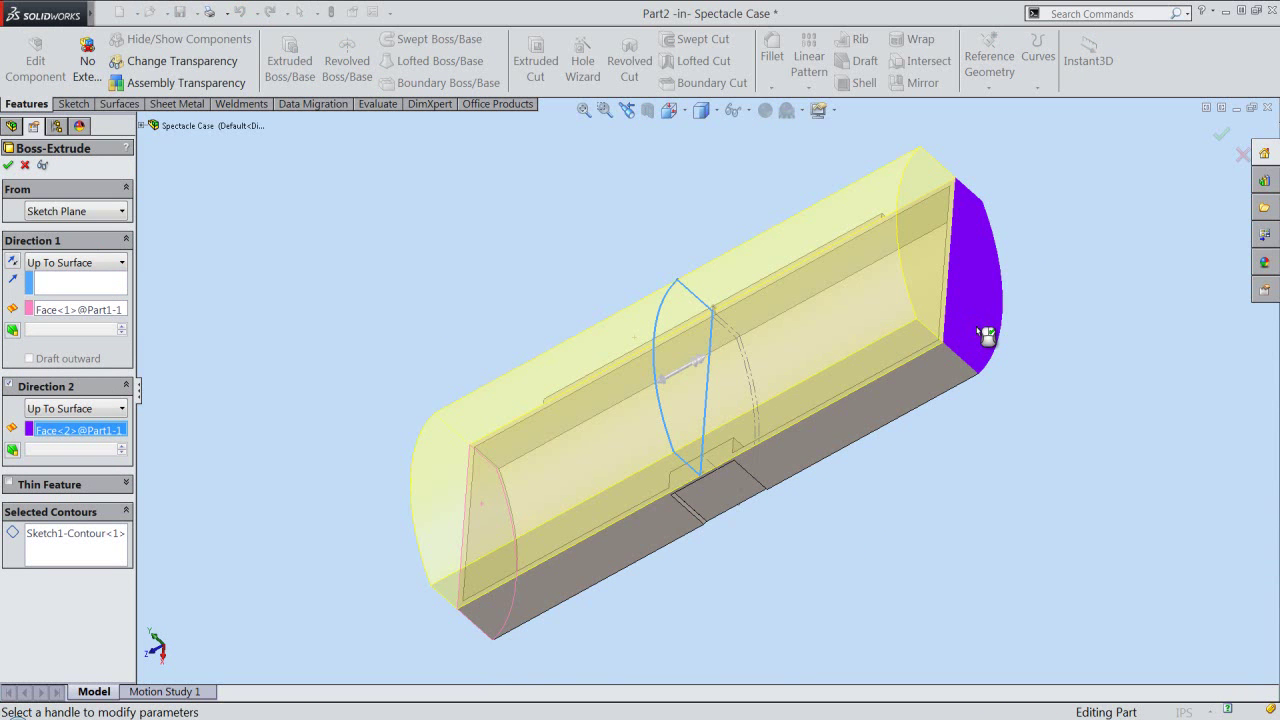
click(8, 166)
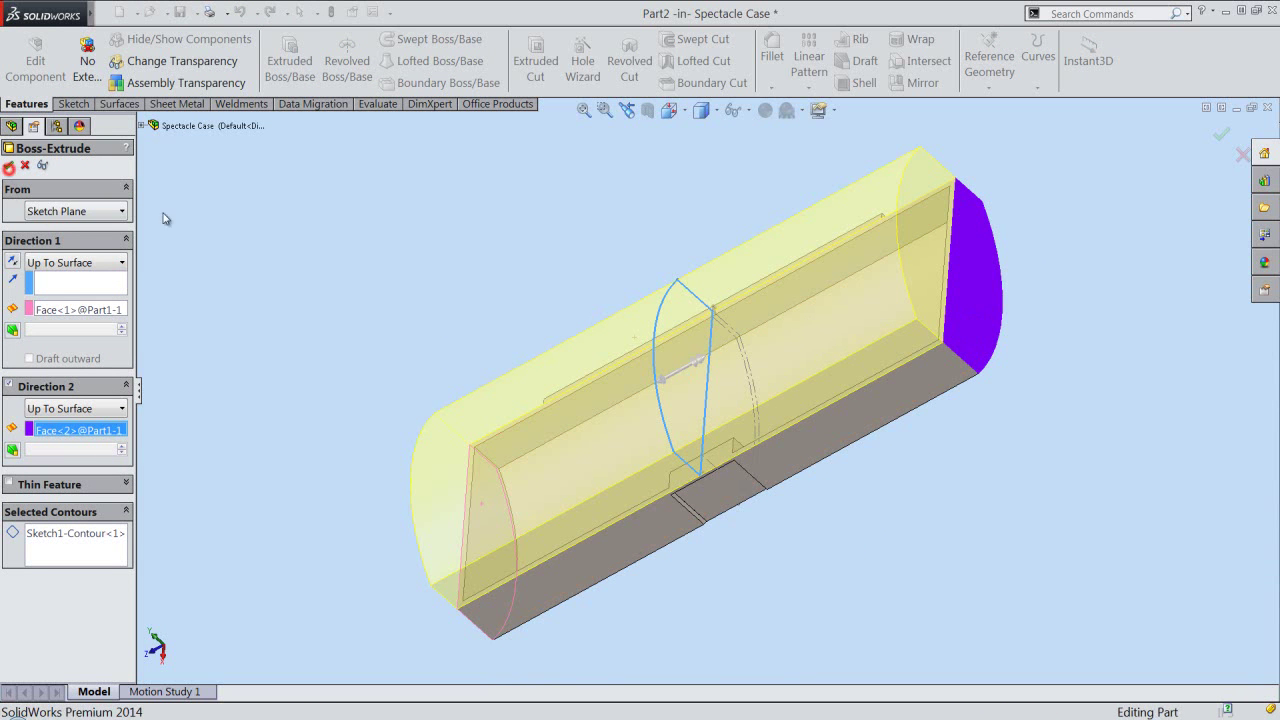
click(630, 113)
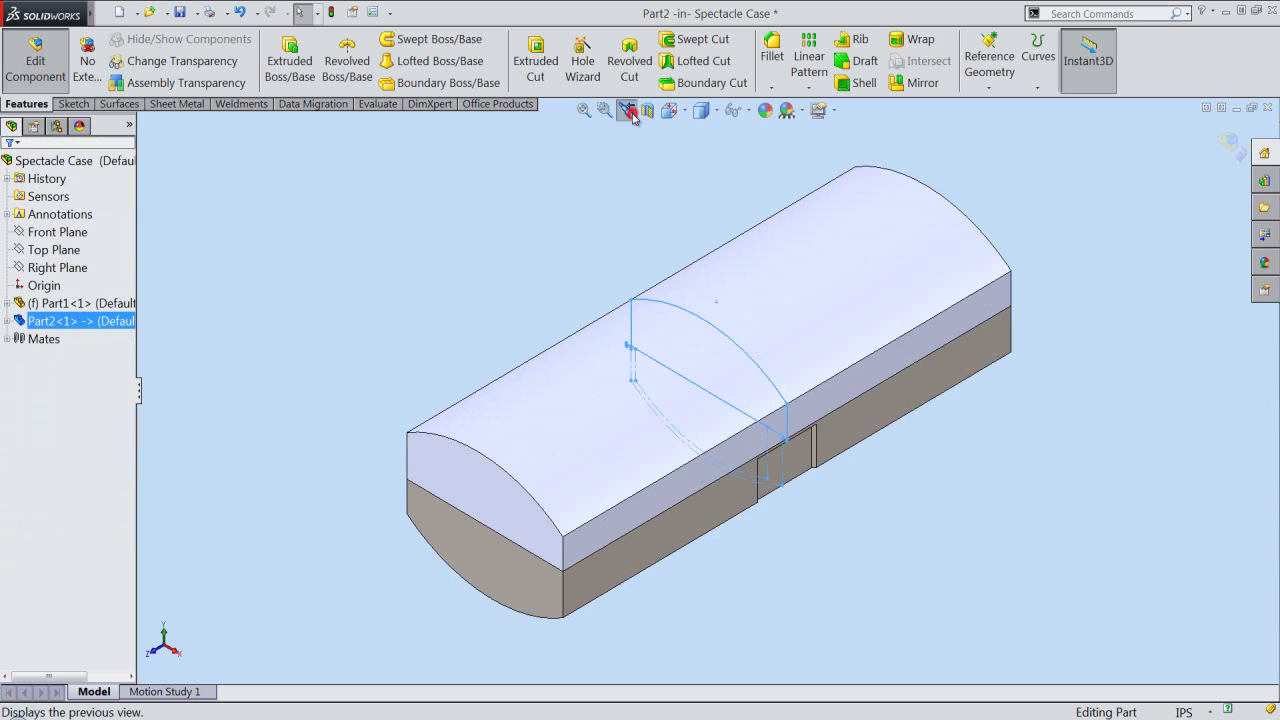
click(551, 234)
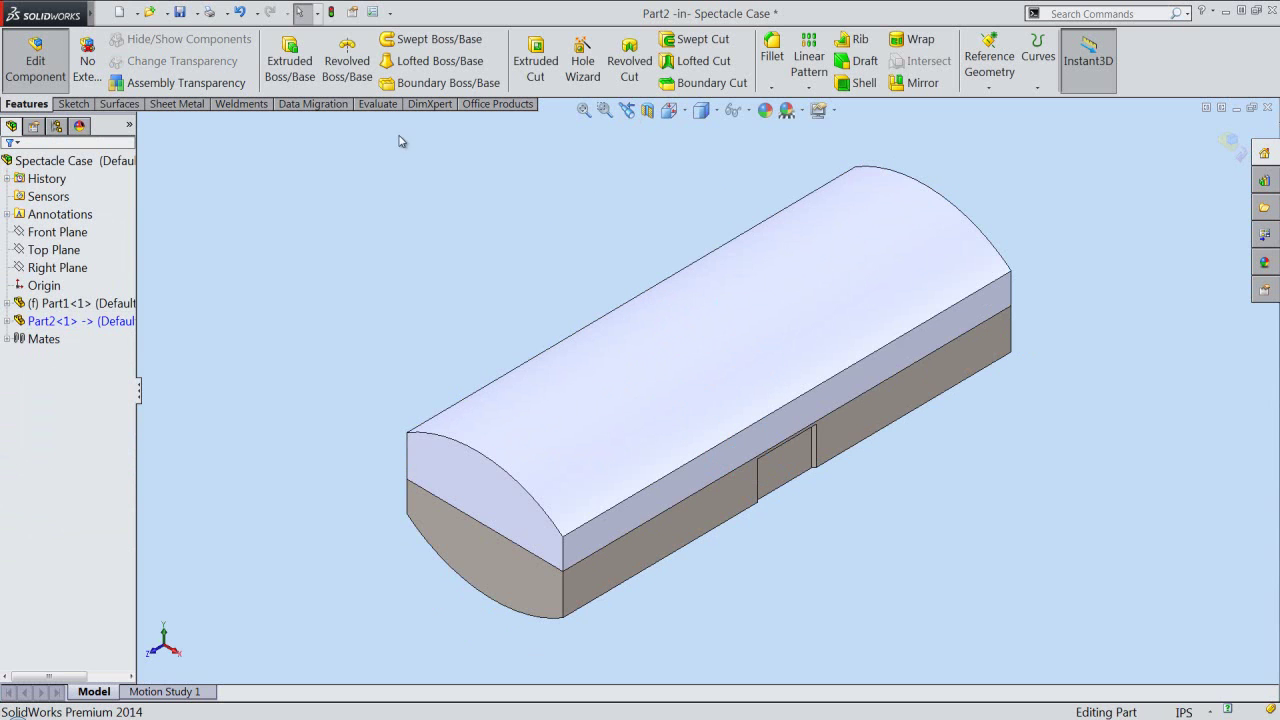
click(336, 16)
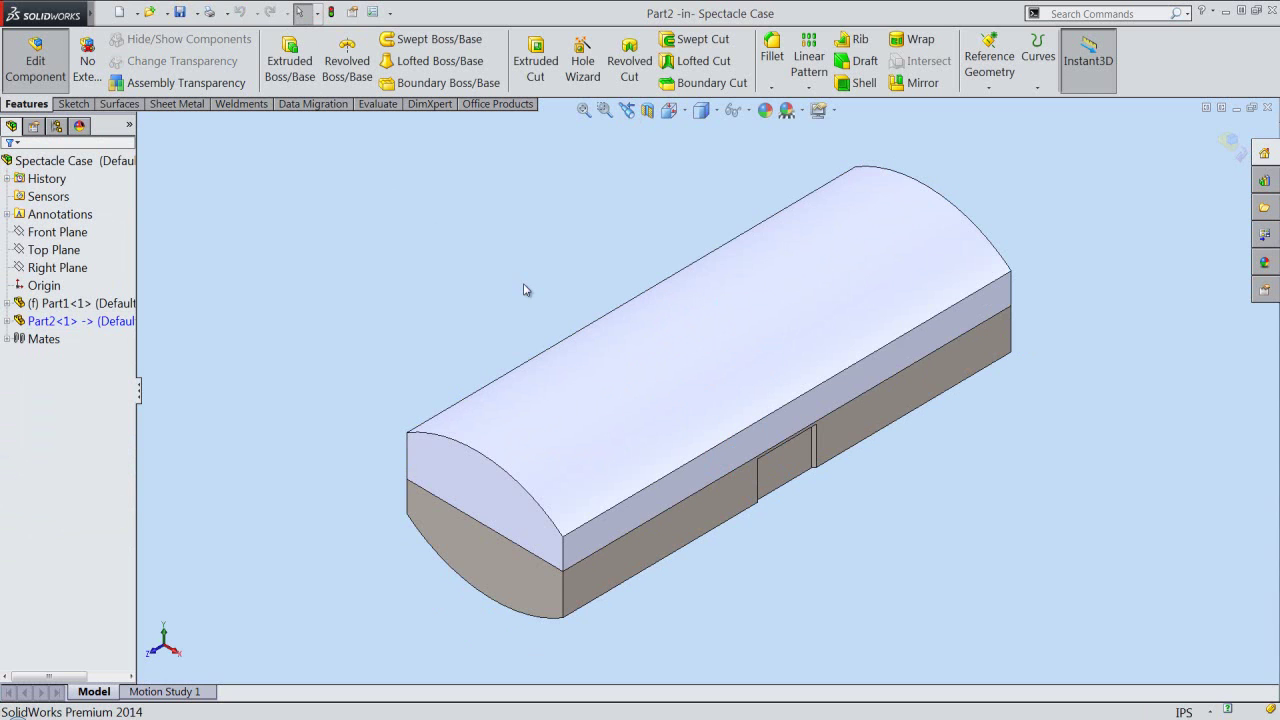
click(569, 263)
Apply cream high gloss plastic to Part2 and exit editing the lid component
click(106, 322)
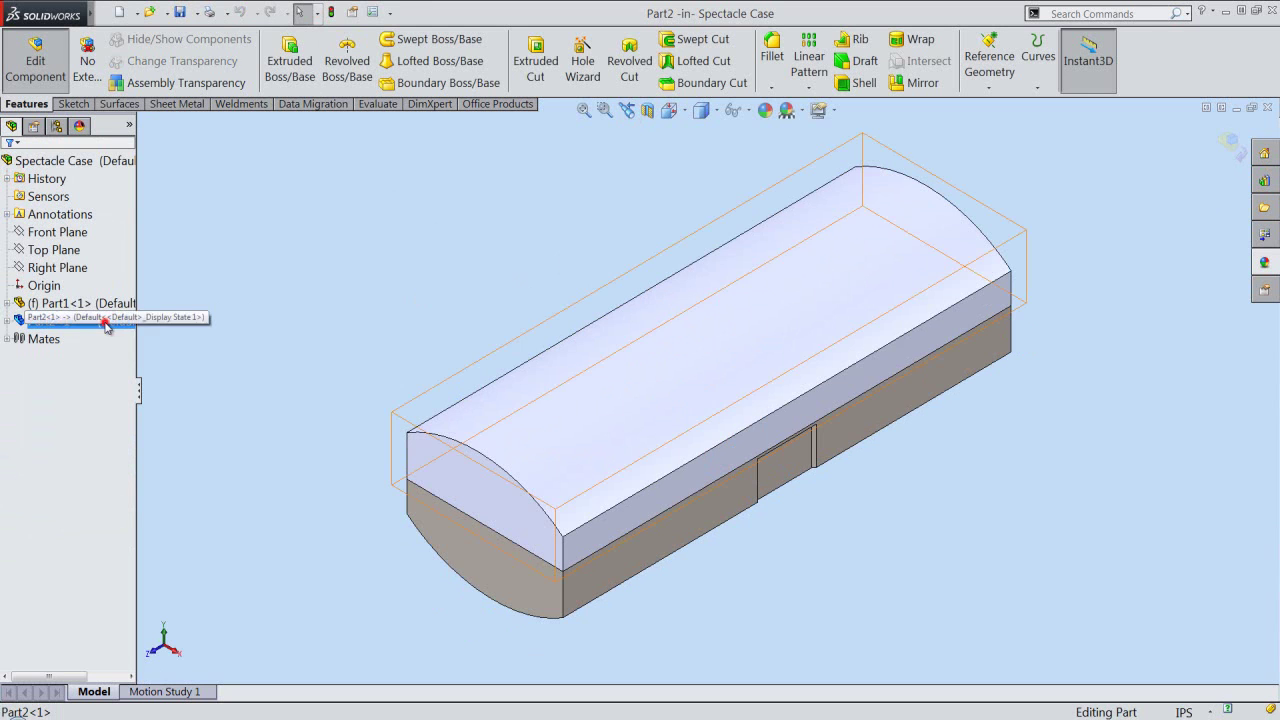
click(766, 110)
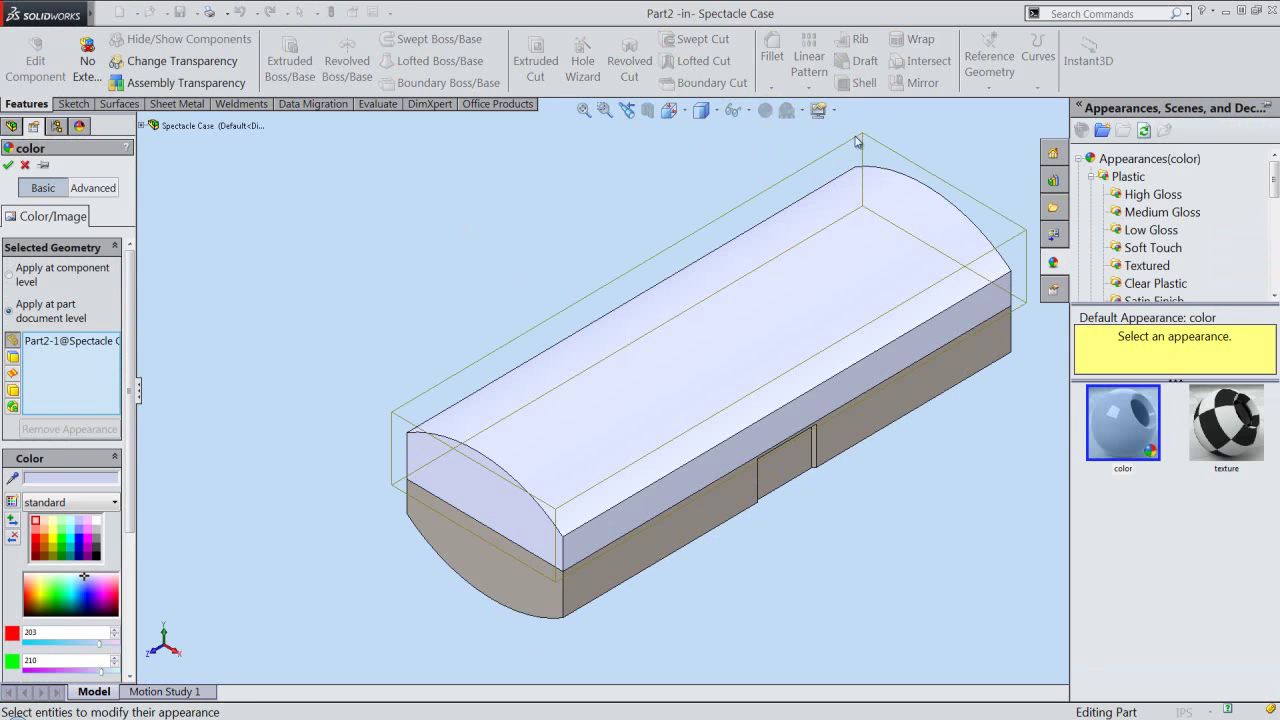
click(1160, 197)
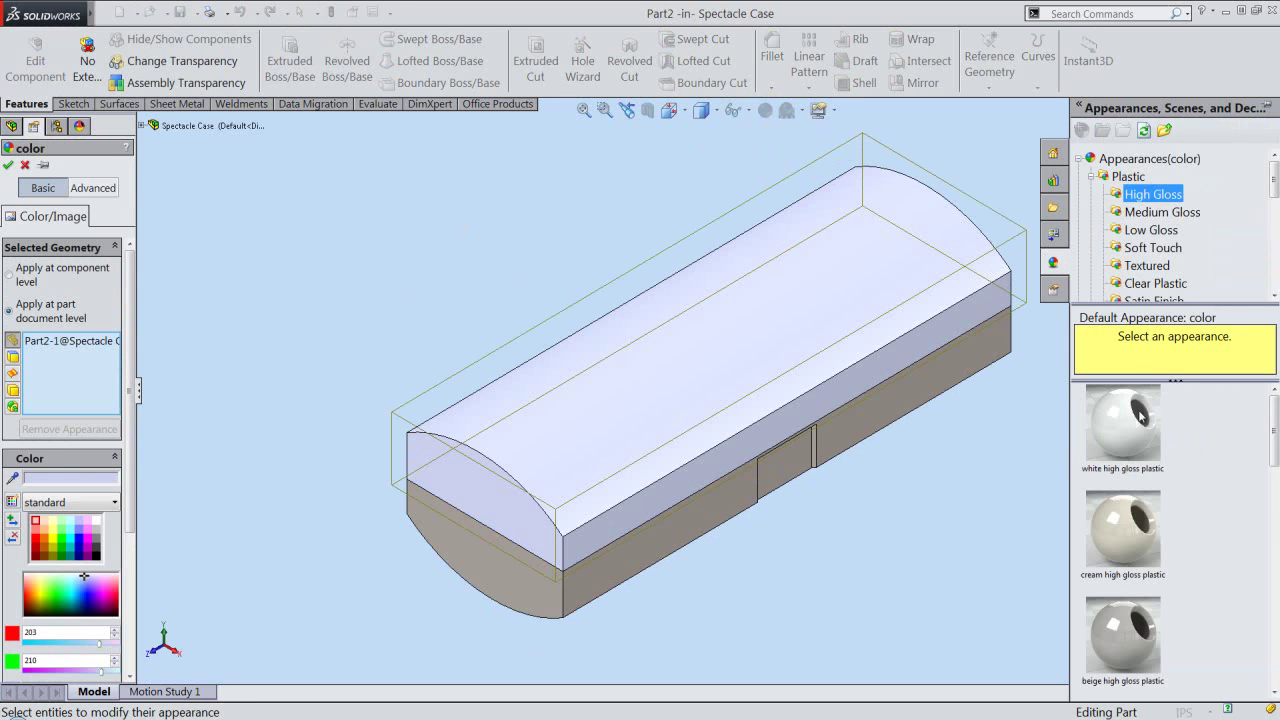
click(1124, 543)
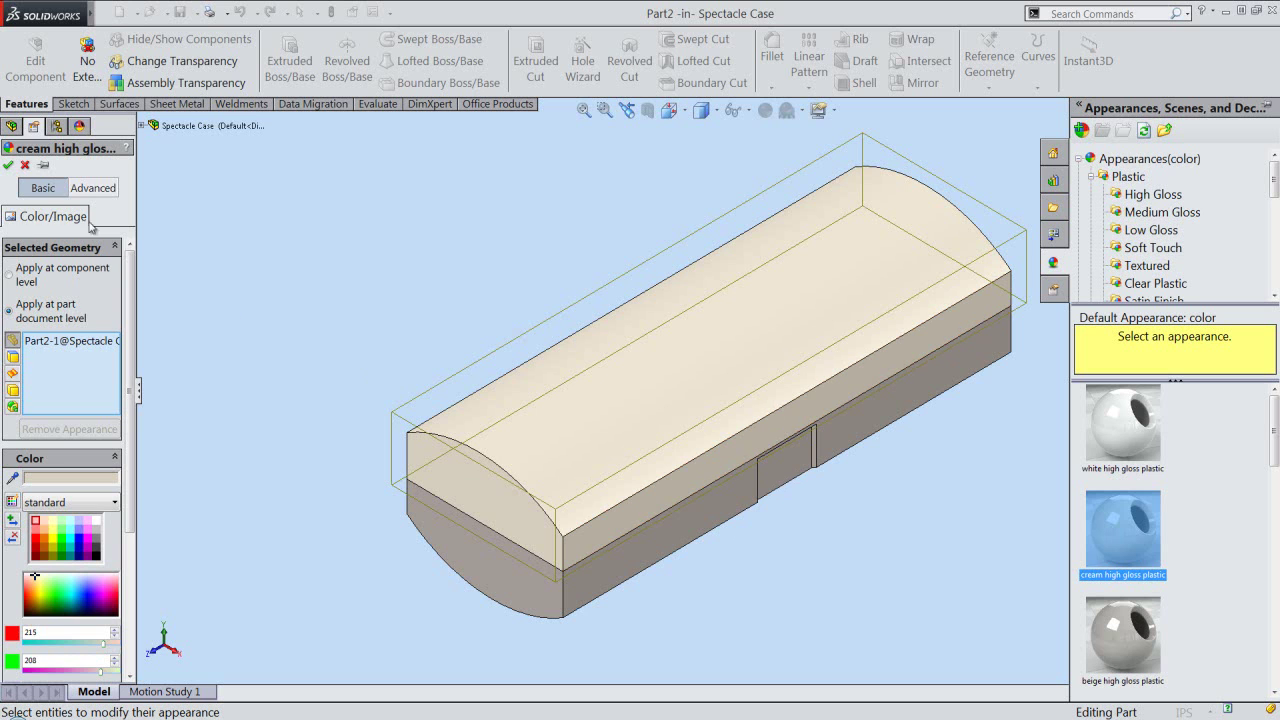
click(8, 166)
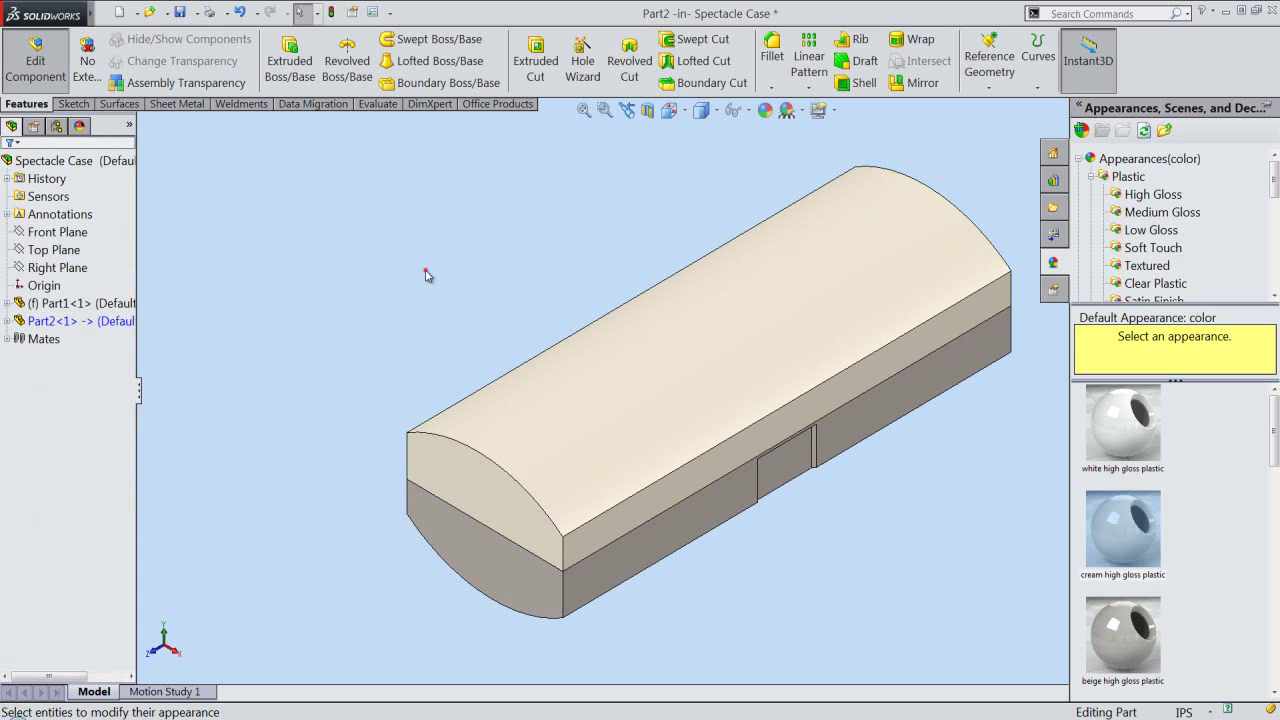
click(426, 275)
click(1228, 146)
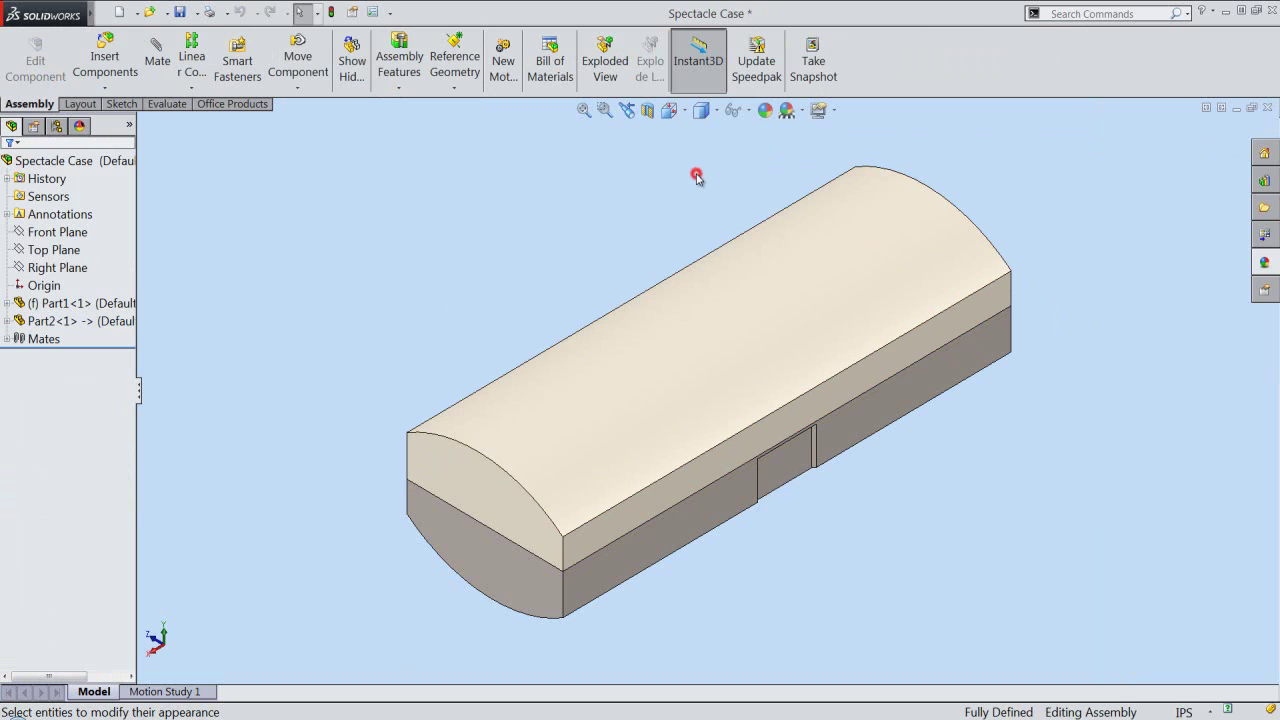
Open the lid part in its own window in Isometric view
click(716, 309)
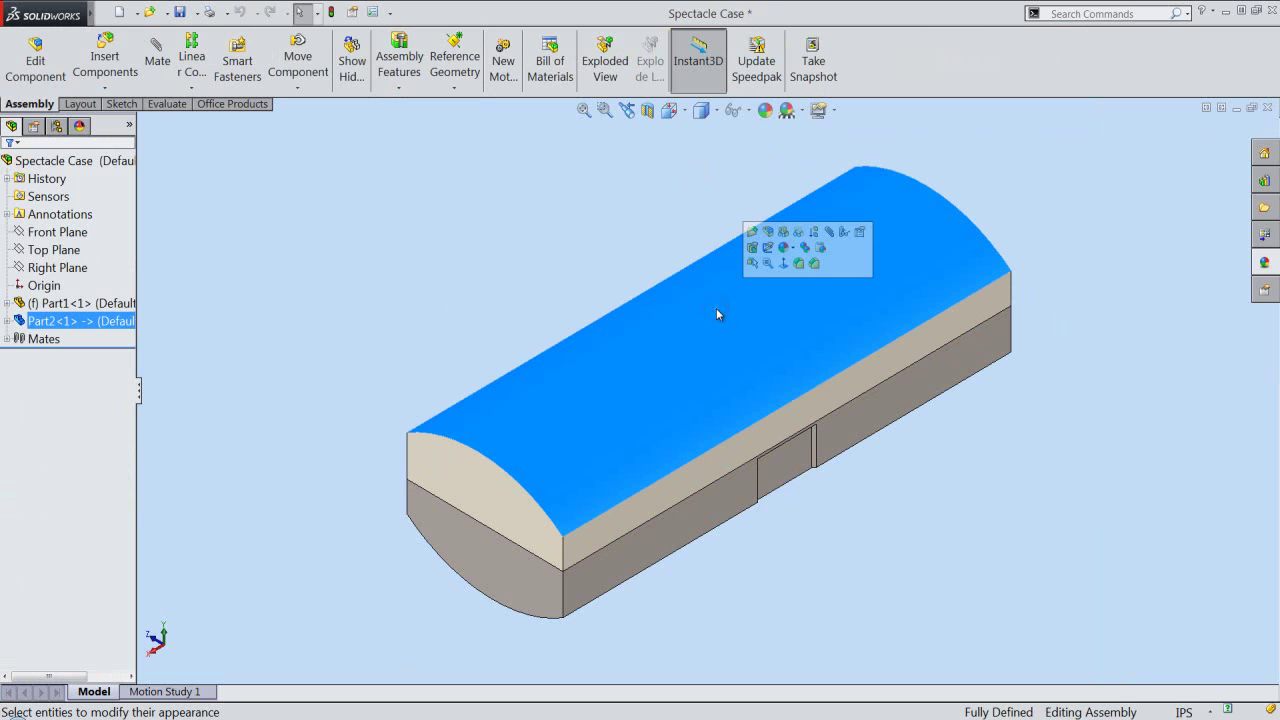
click(754, 233)
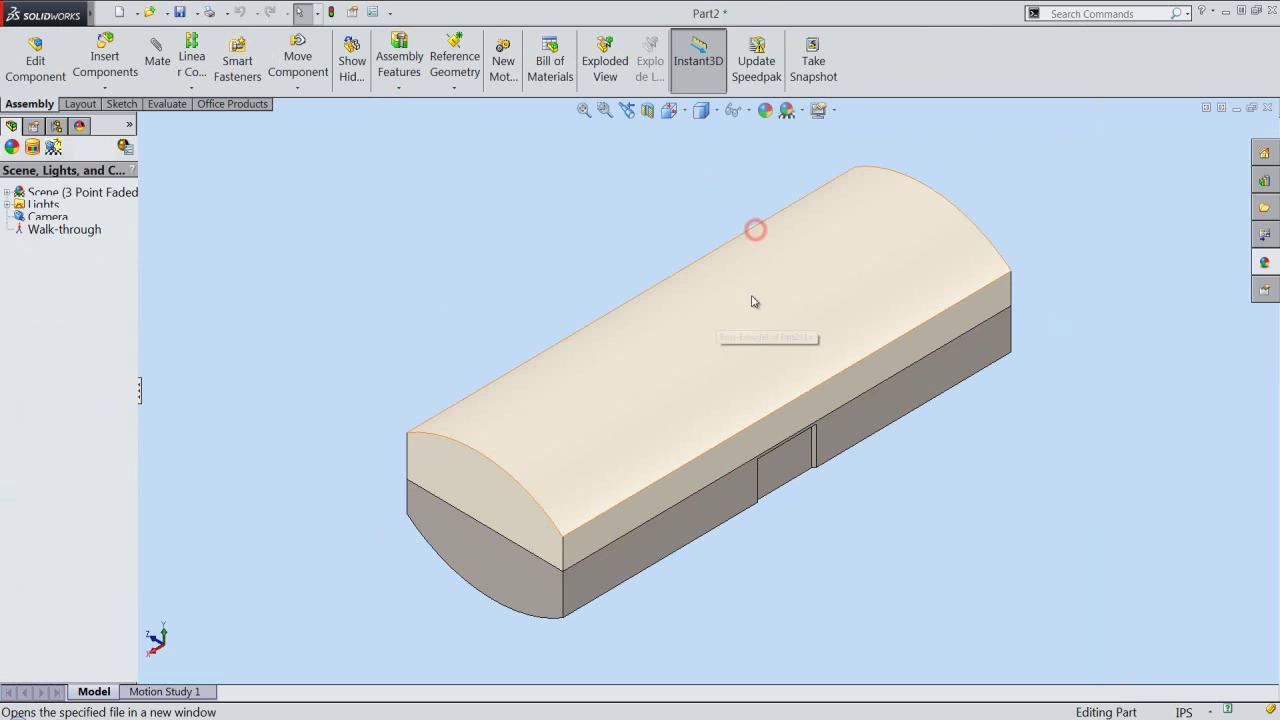
click(678, 120)
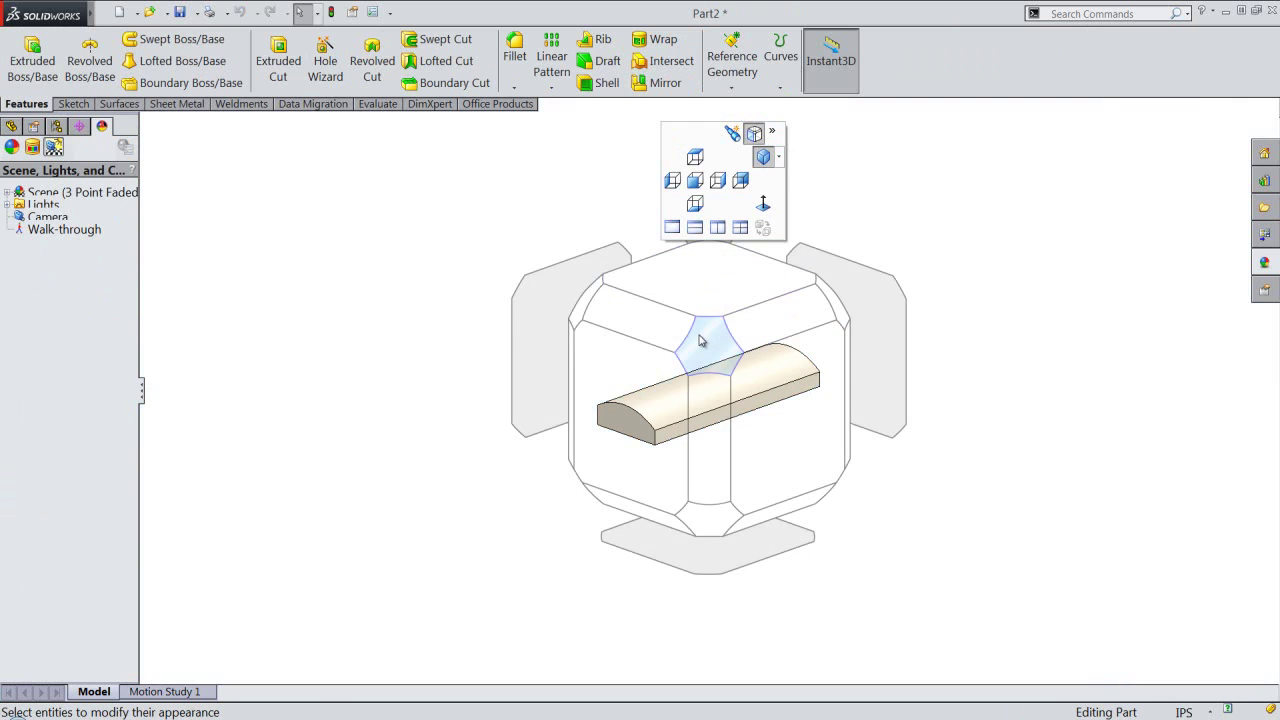
click(699, 339)
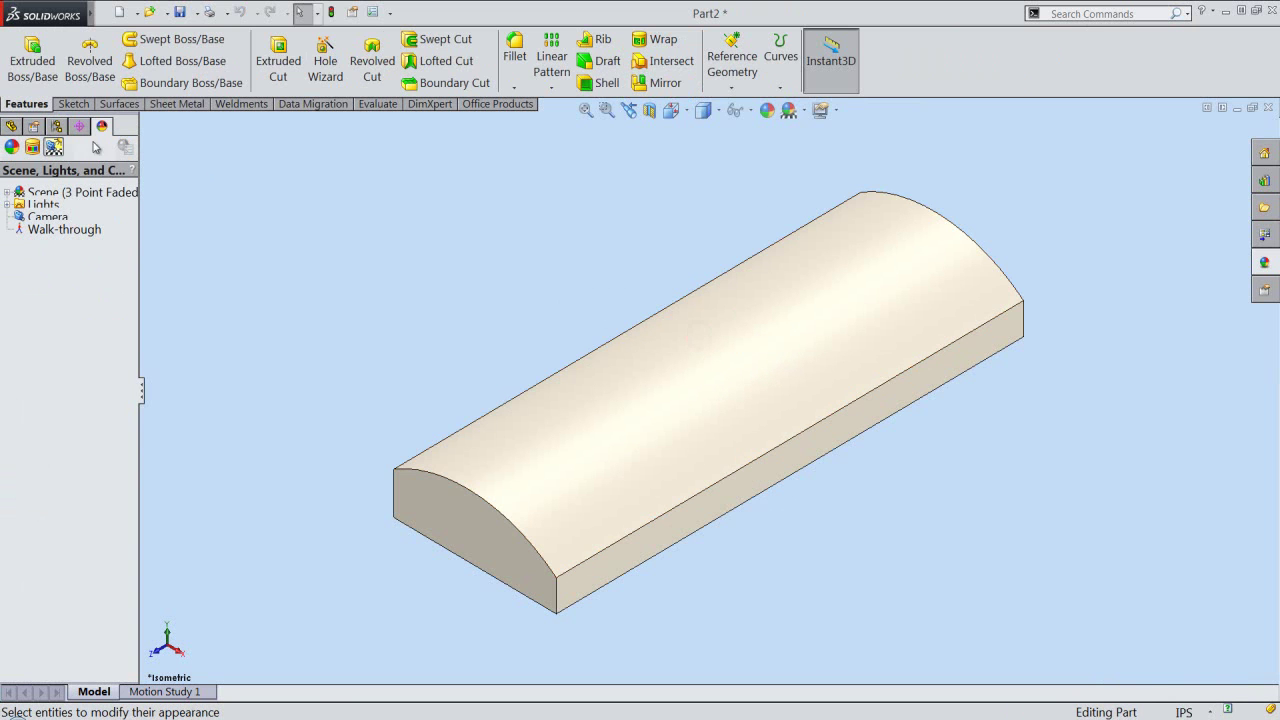
click(12, 126)
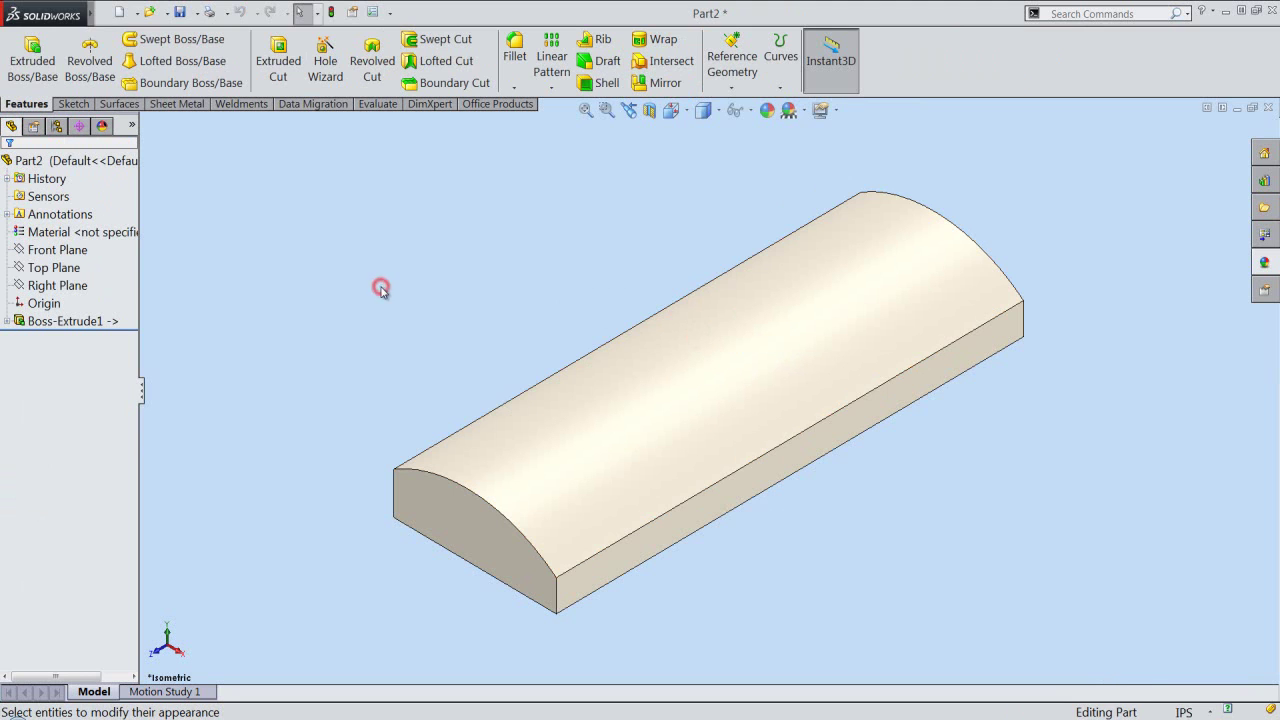
Shell the lid 1/16 in (0.0625 in) thick, removing its flat bottom face
click(605, 83)
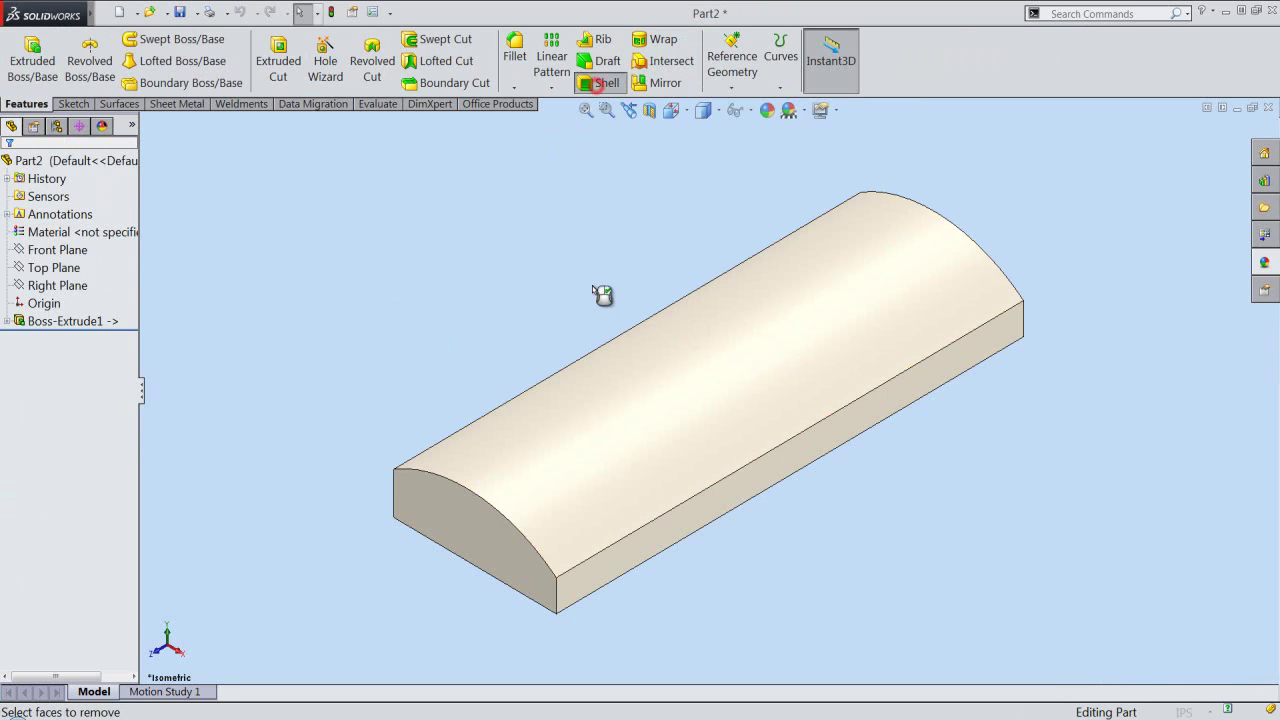
middle_drag(680, 509, 674, 320)
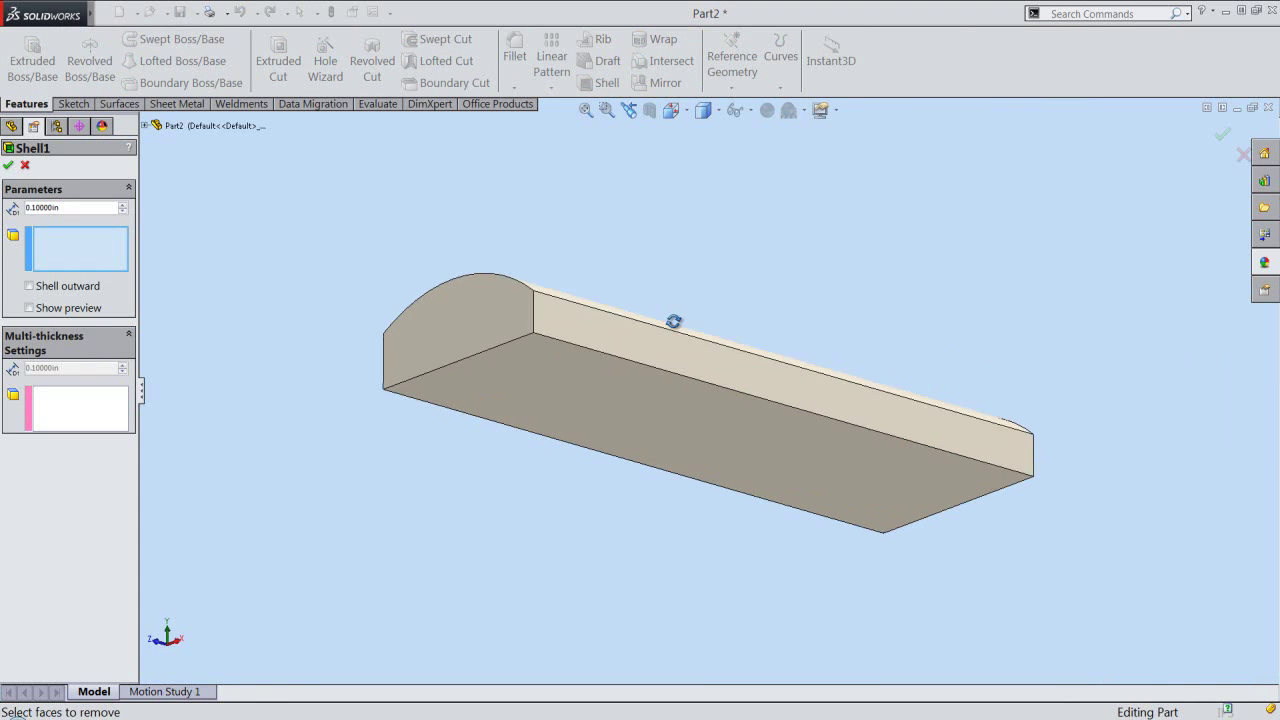
click(656, 405)
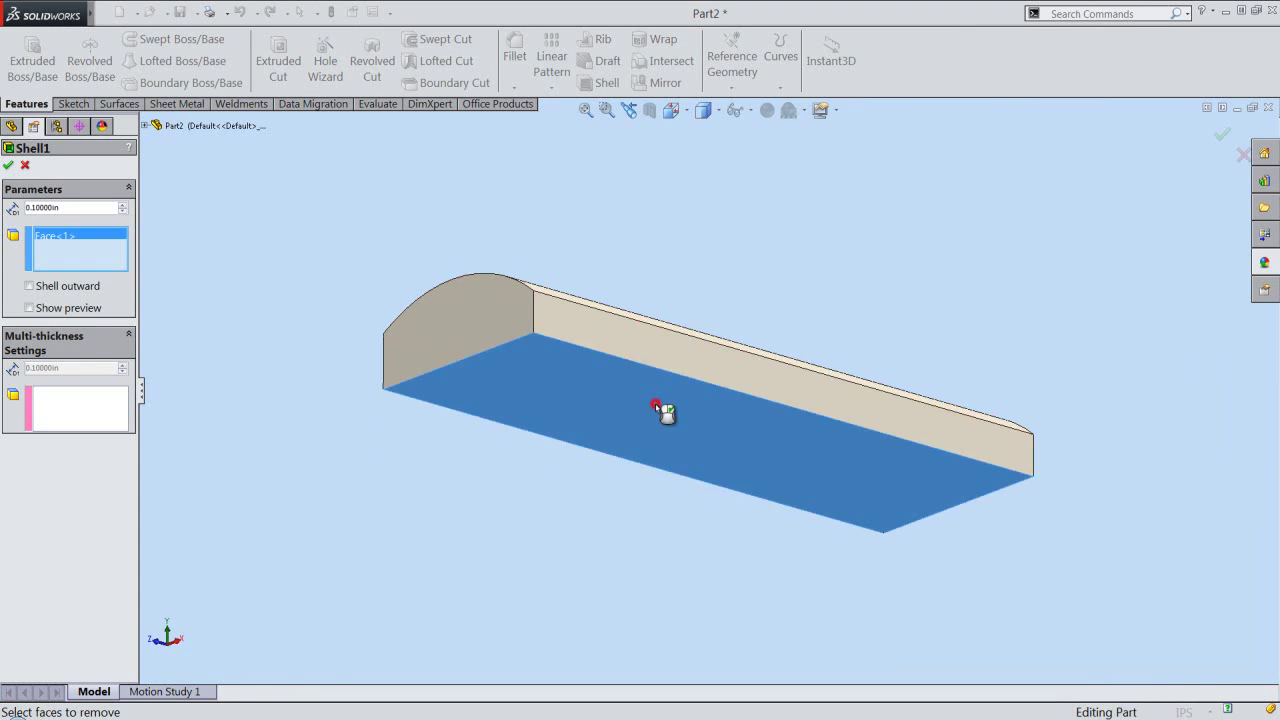
double_click(92, 207)
text(1/16)
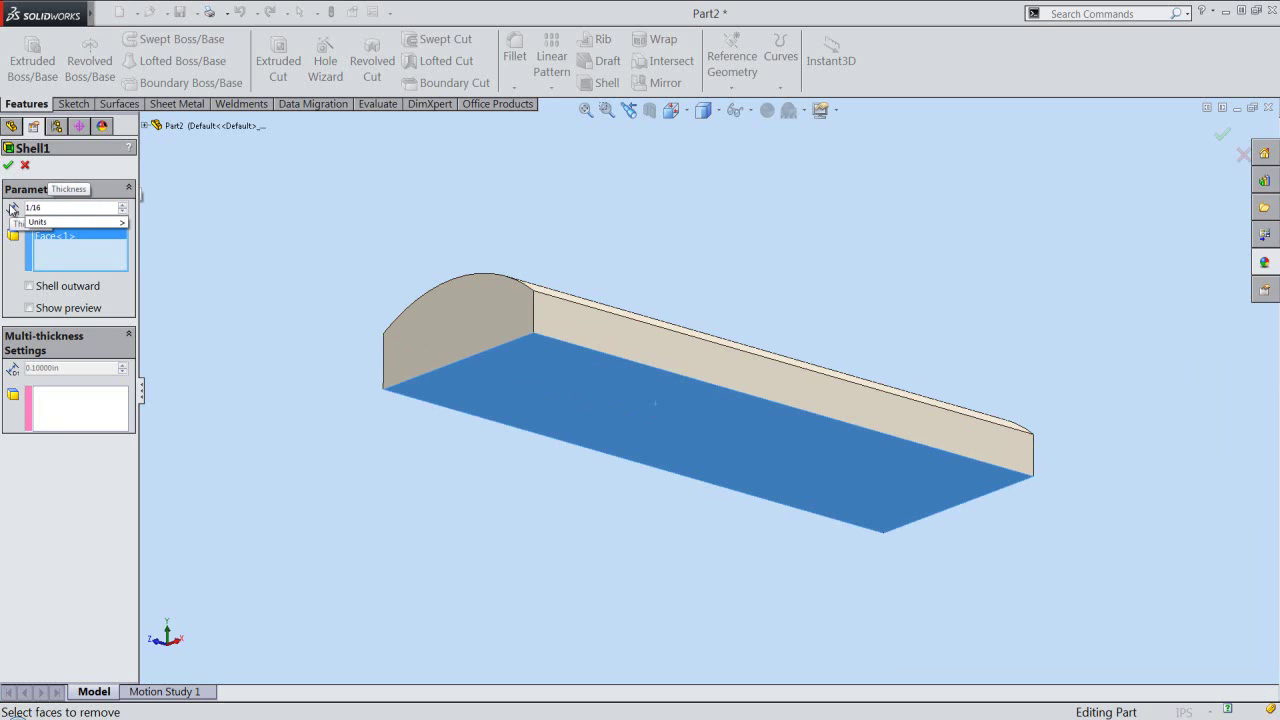
key(Return)
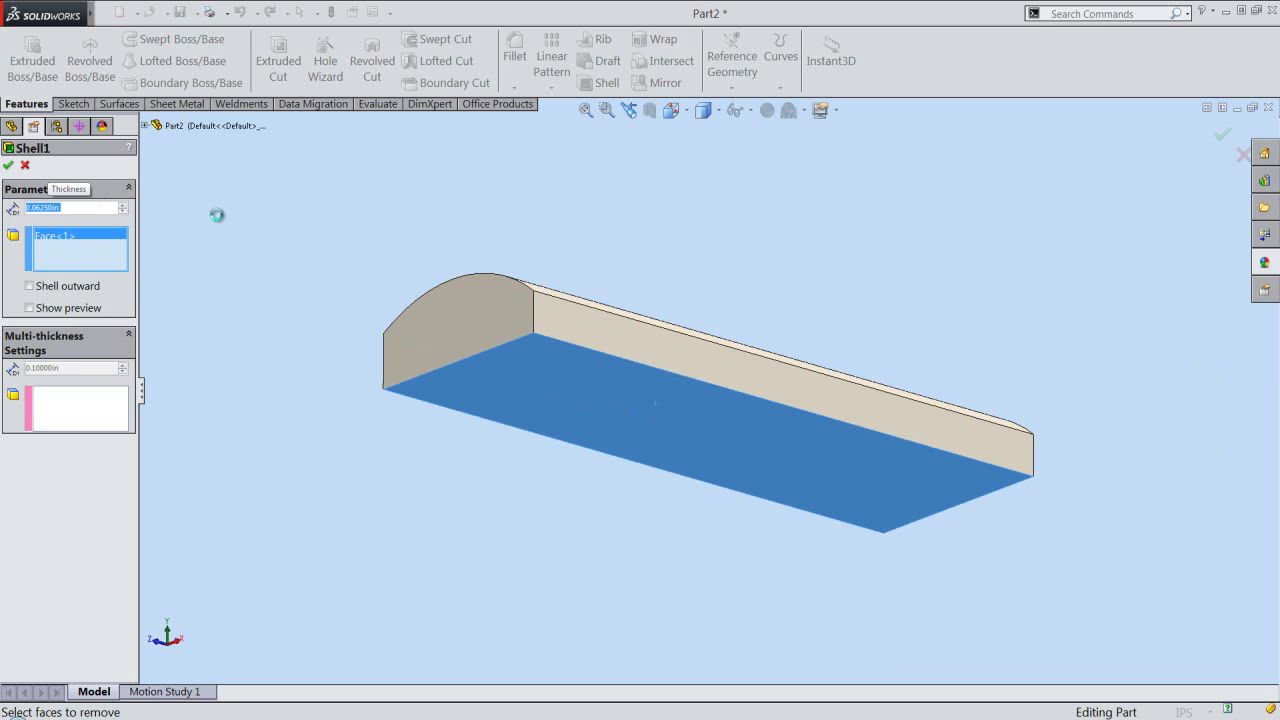
right_click(214, 211)
click(262, 350)
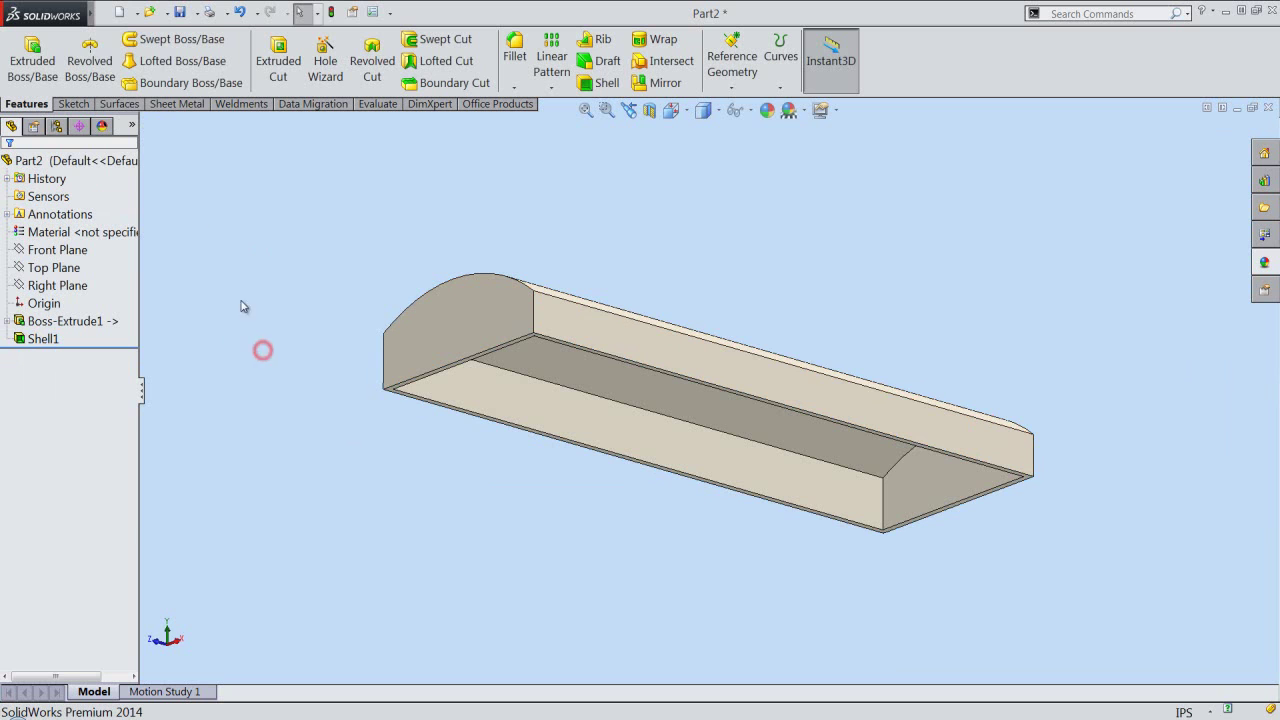
Save Part2, set Isometric view, and return to the rebuilt Spectacle Case assembly
click(180, 12)
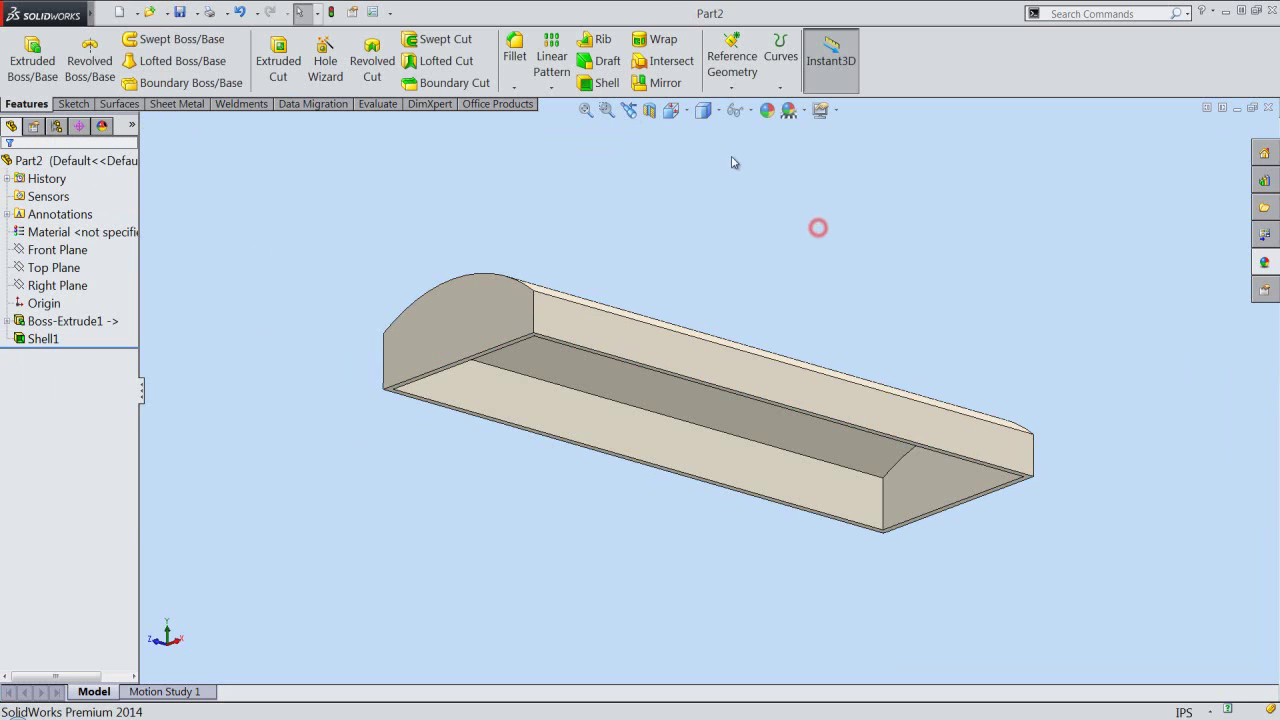
click(703, 110)
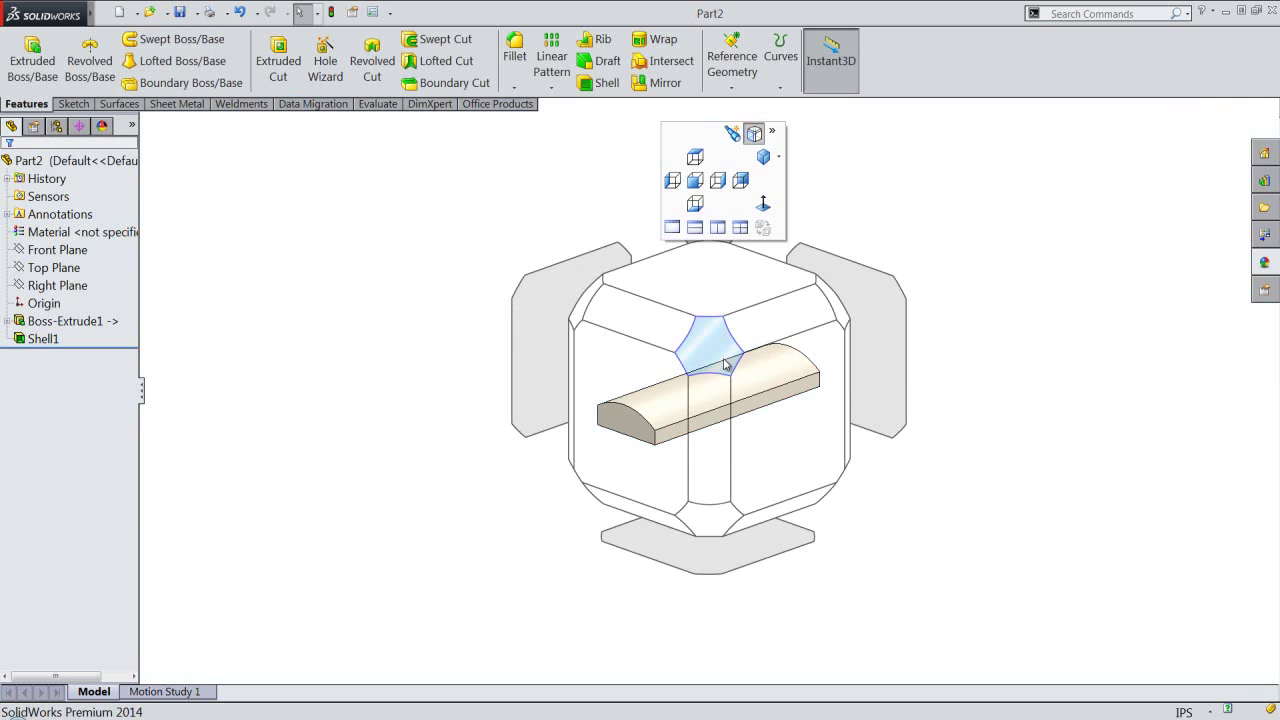
click(726, 364)
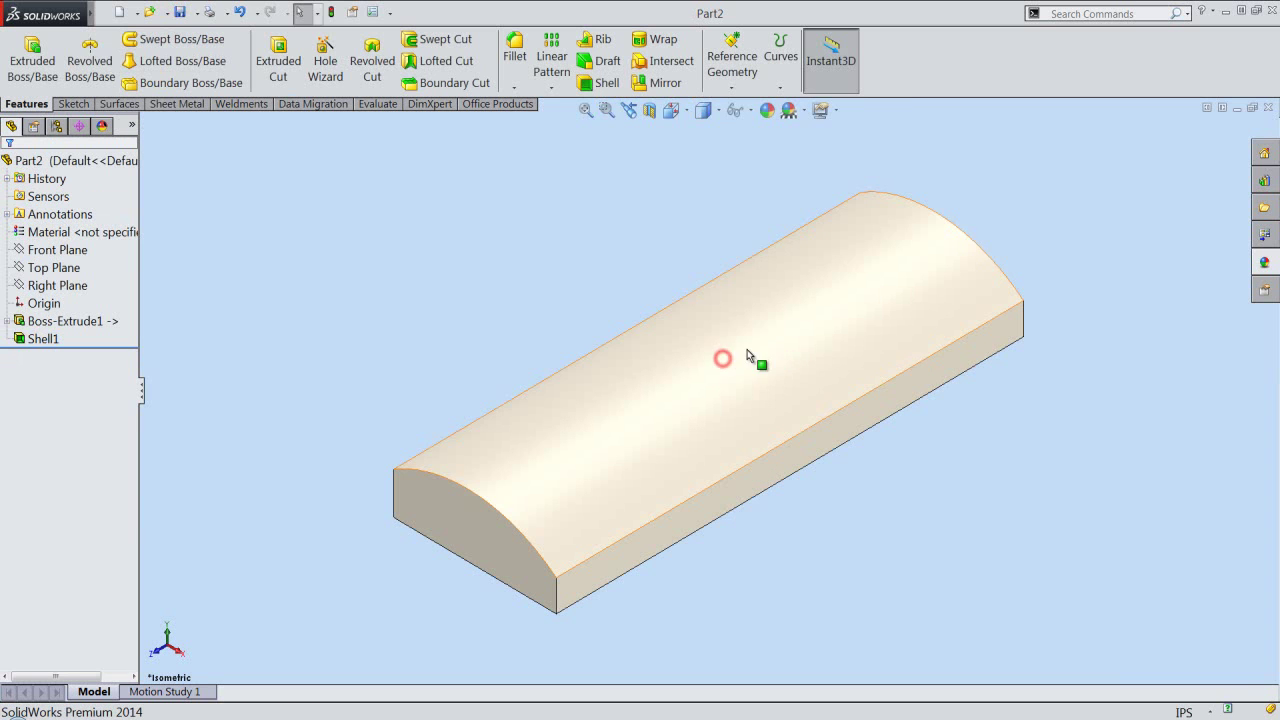
click(1268, 108)
click(596, 404)
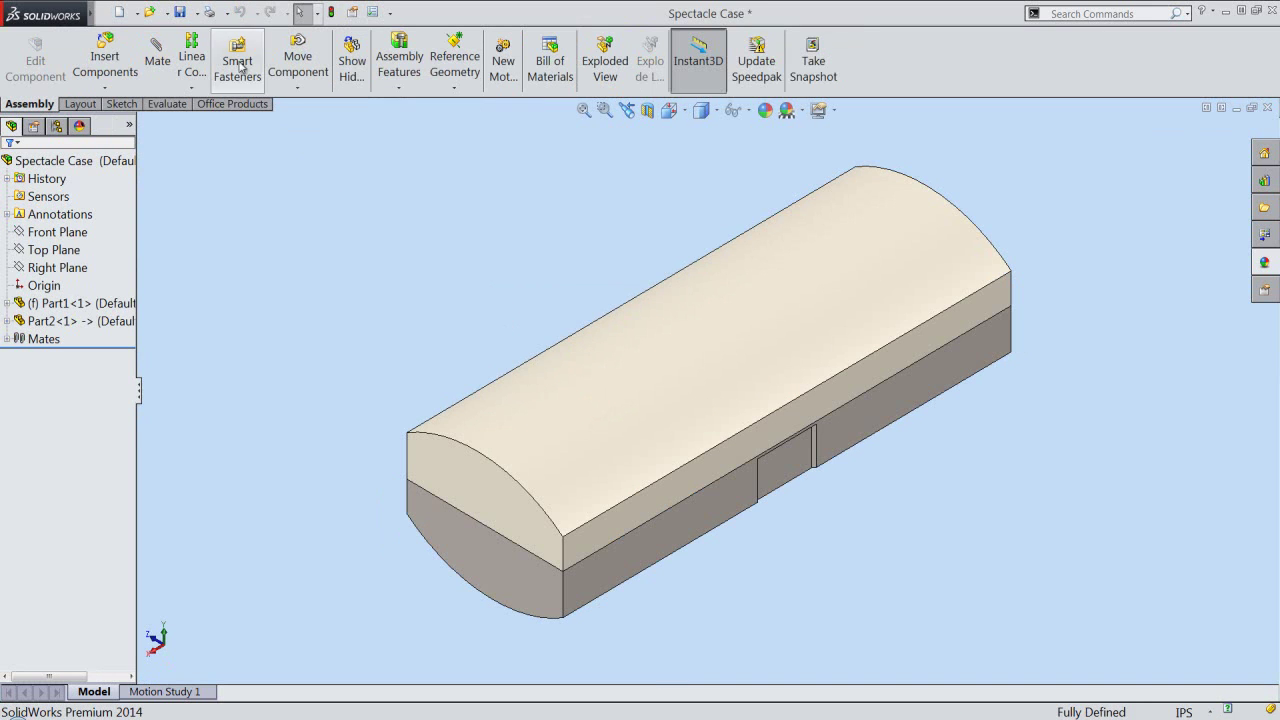
Save the Spectacle Case assembly and apply a section view to reveal the hollow parts
click(183, 14)
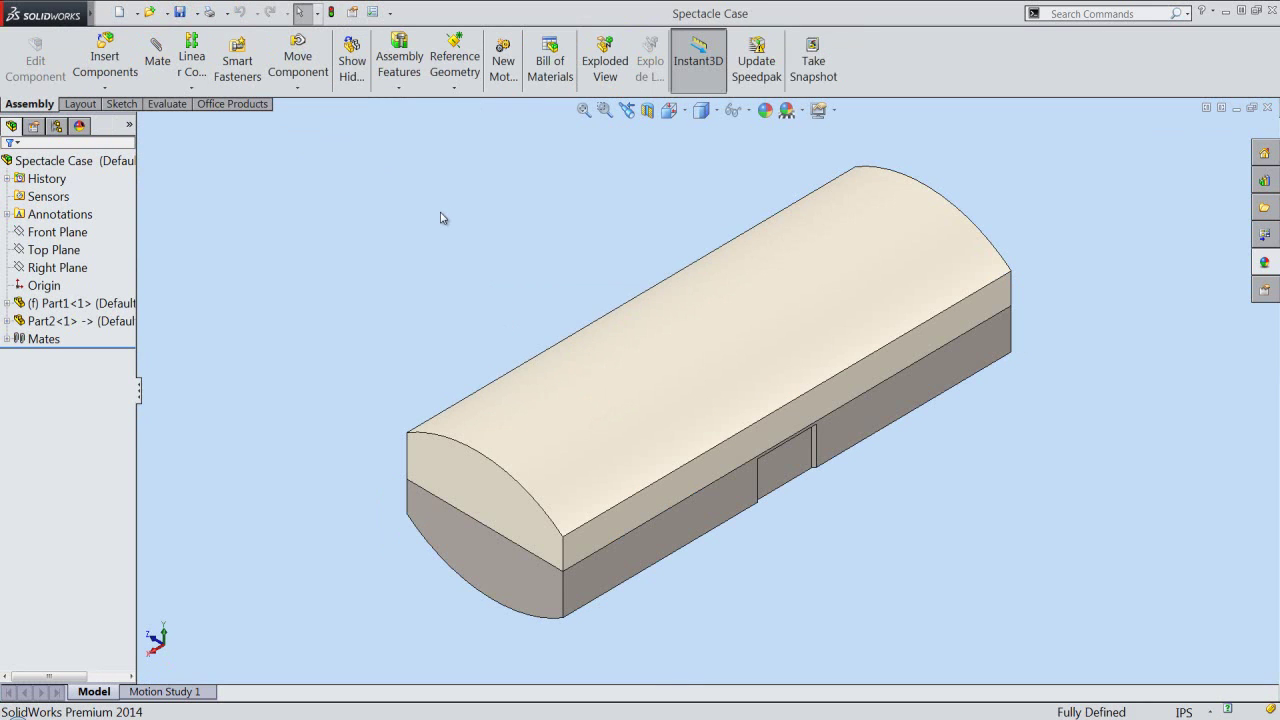
click(519, 230)
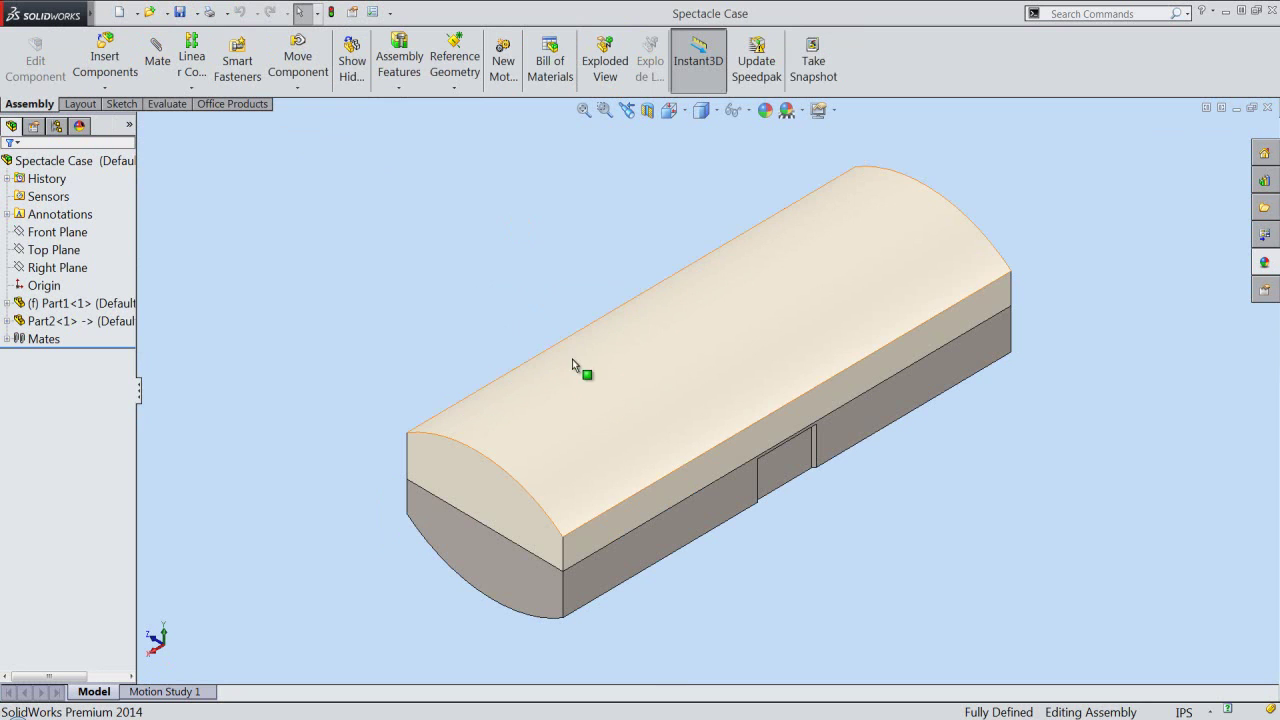
click(649, 111)
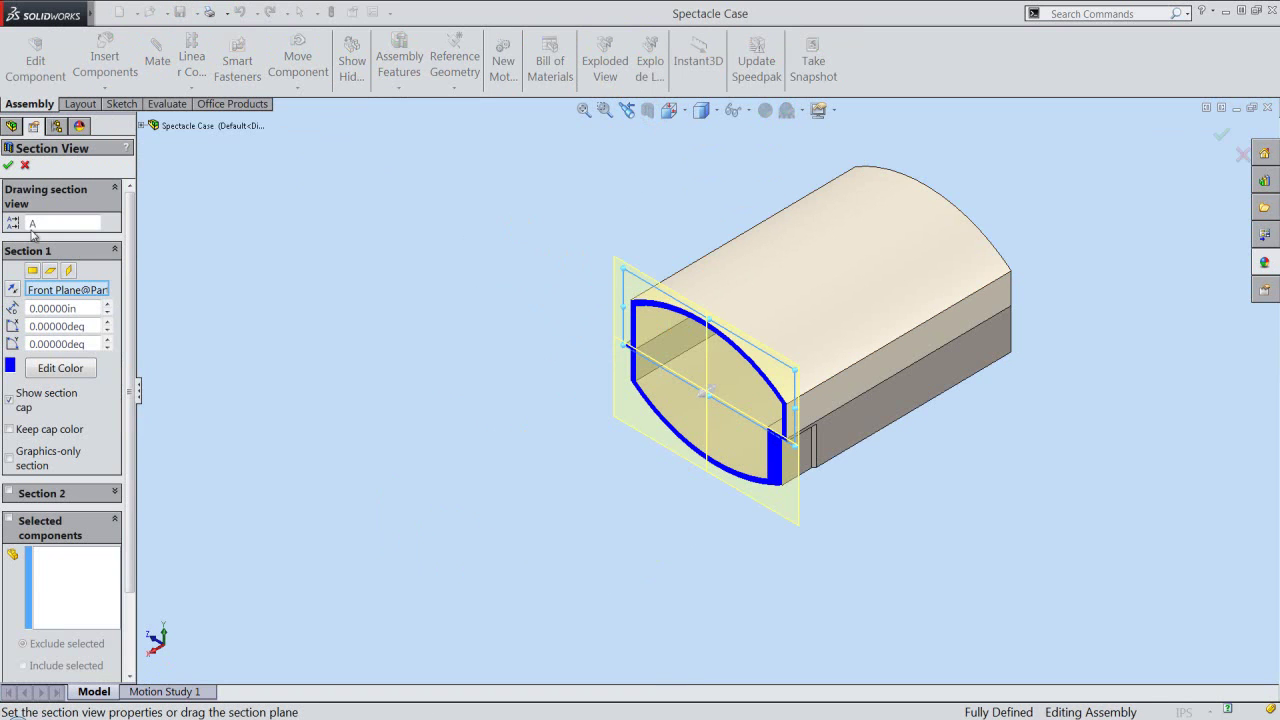
click(8, 167)
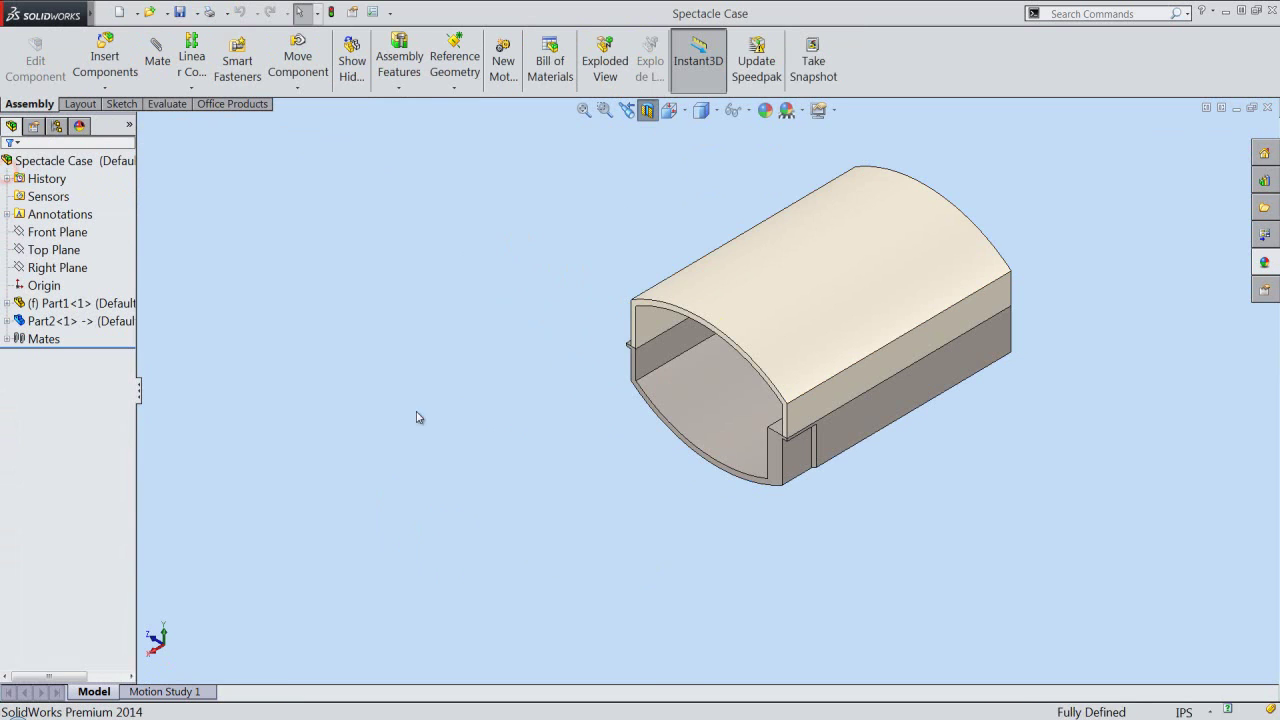
Select the lid's (Part2) arched top face
click(560, 508)
scroll(733, 370, down, 1)
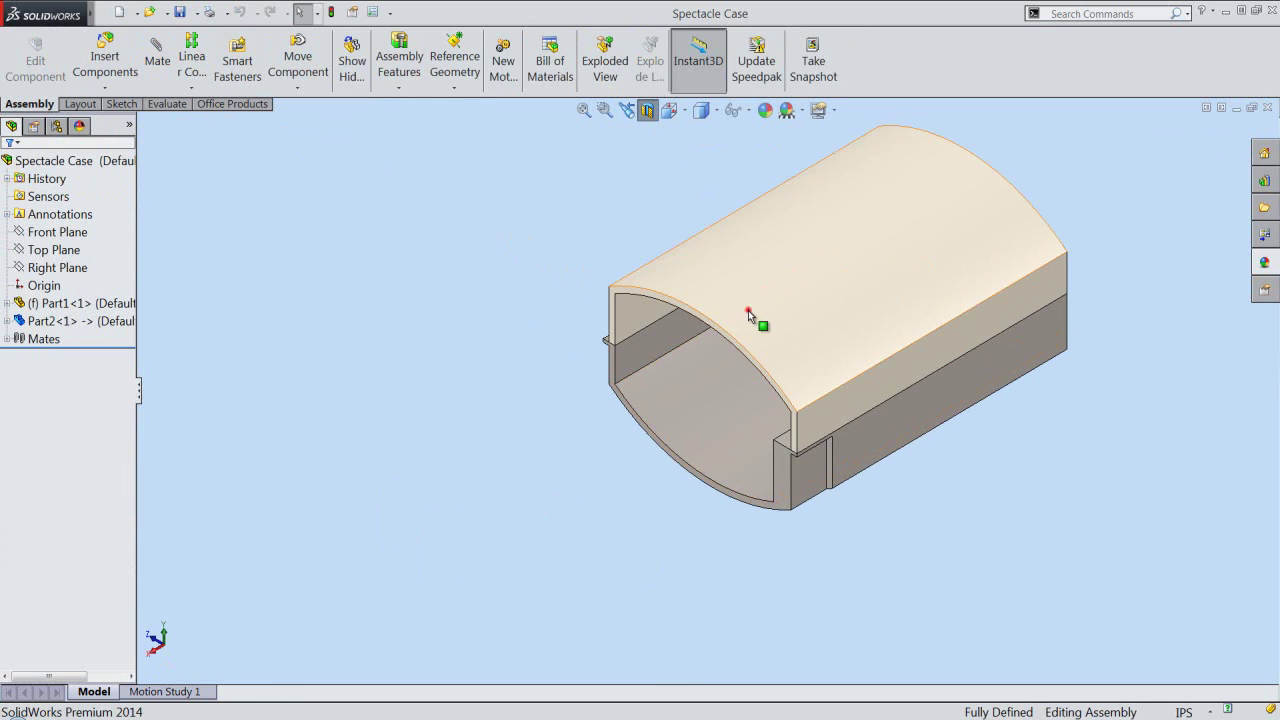
click(748, 310)
Edit the lid part in context and start a new sketch on its Front Plane
click(785, 249)
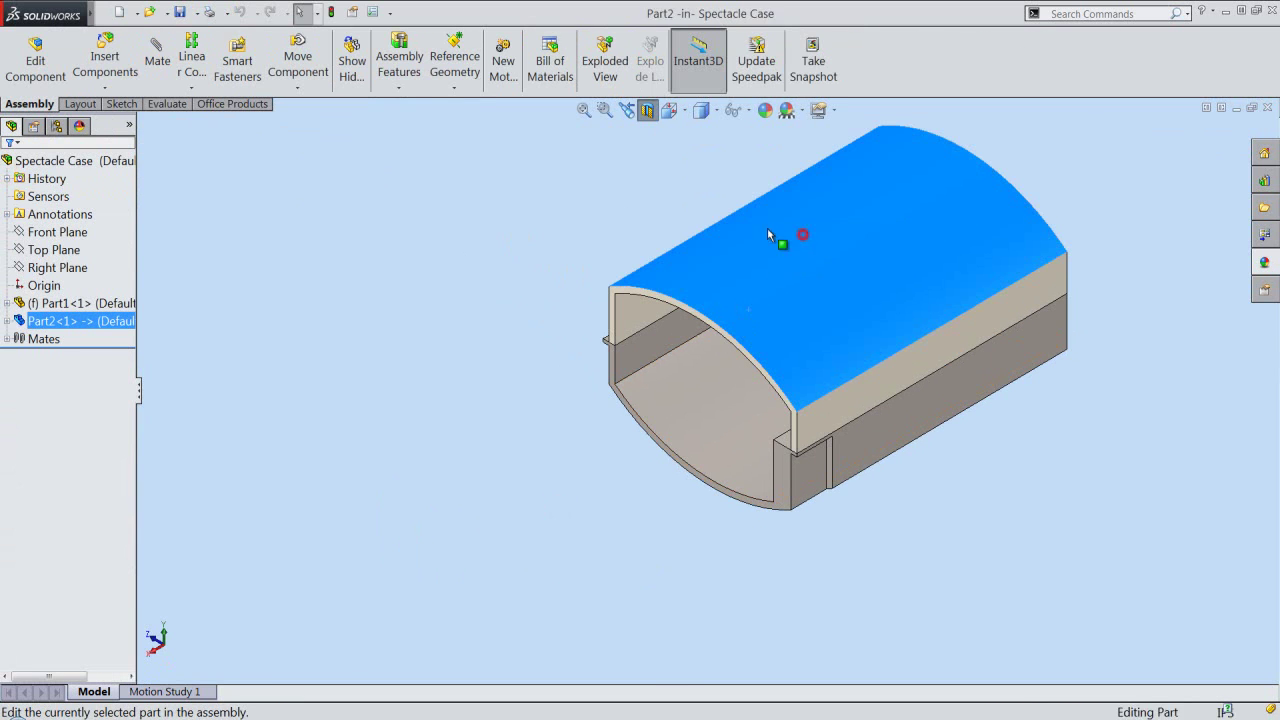
click(648, 206)
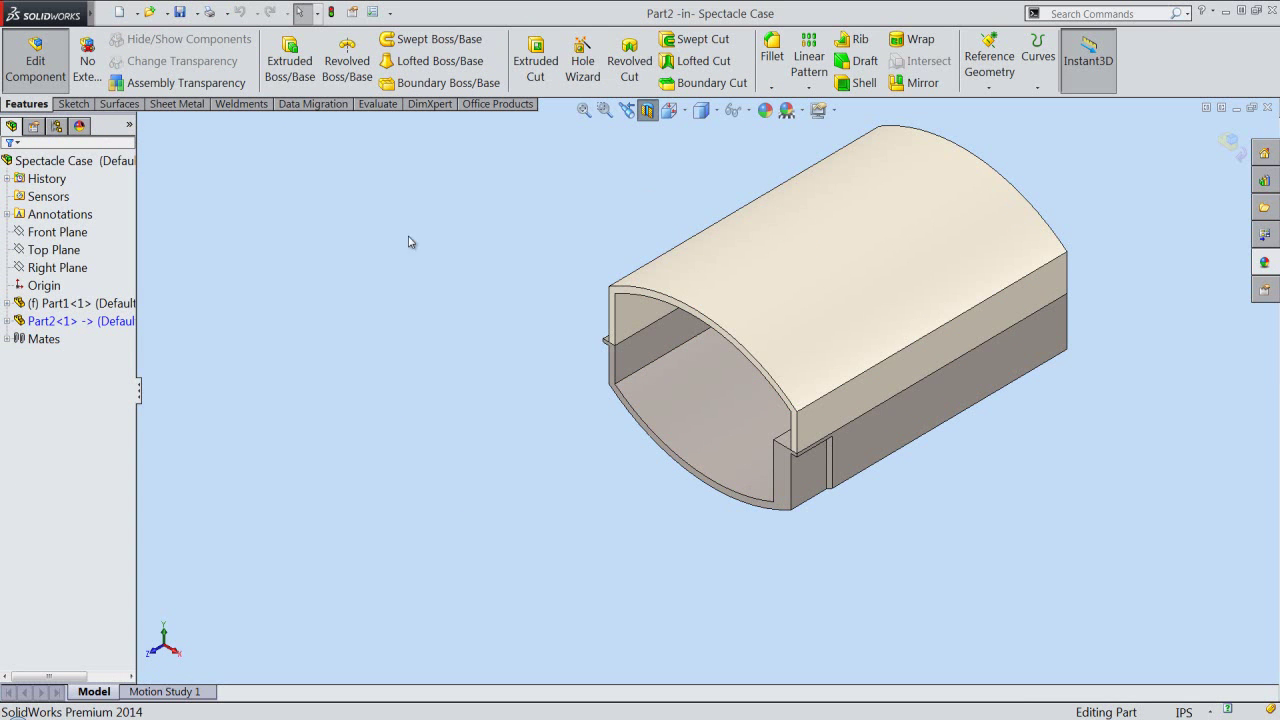
click(8, 321)
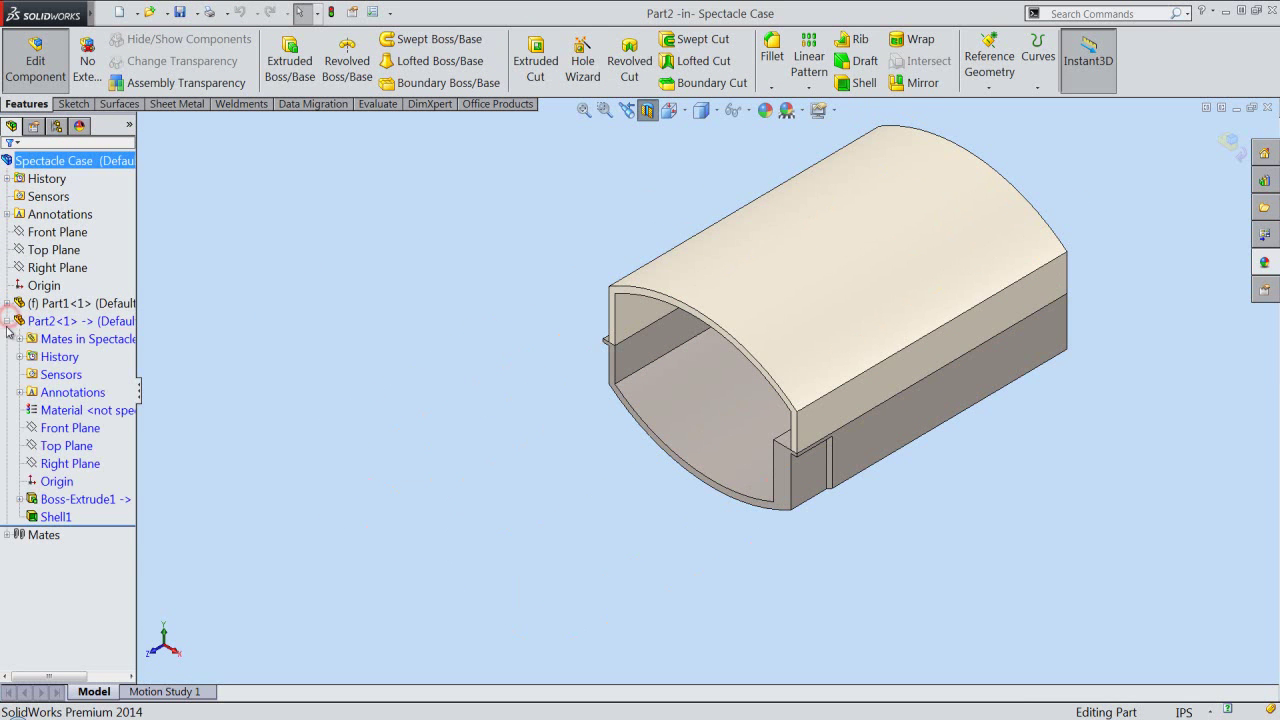
click(72, 432)
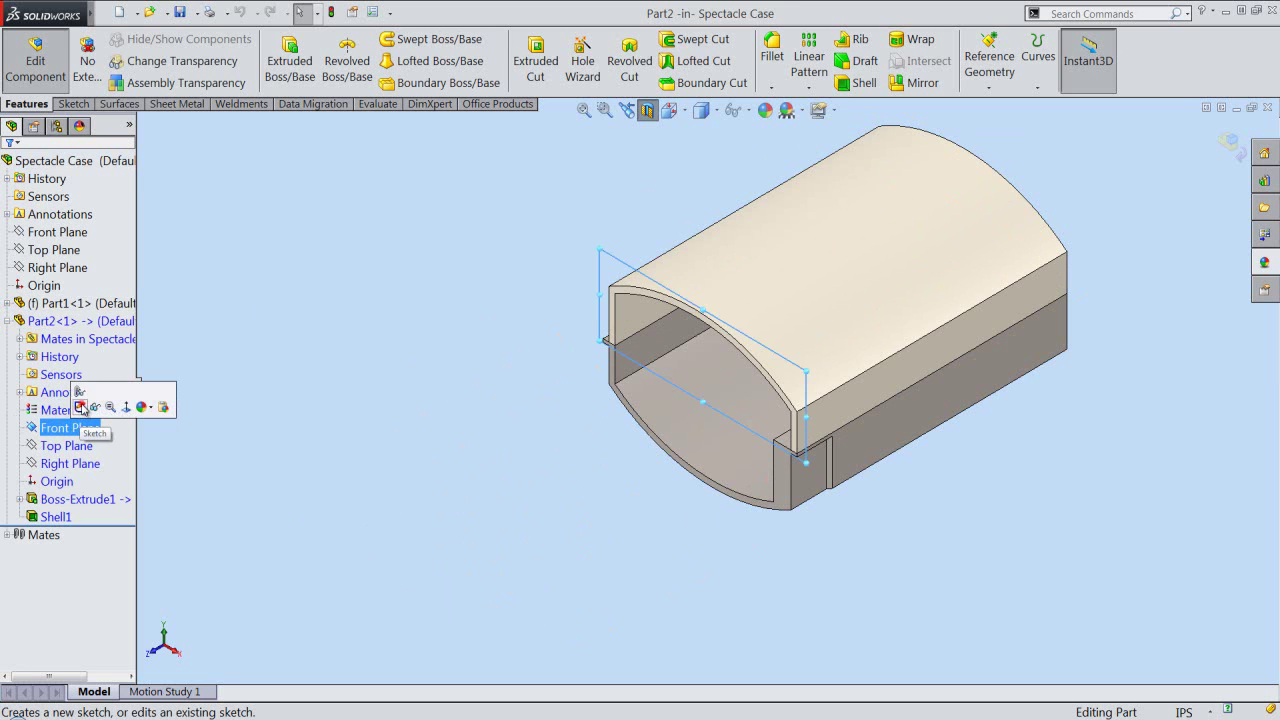
click(81, 407)
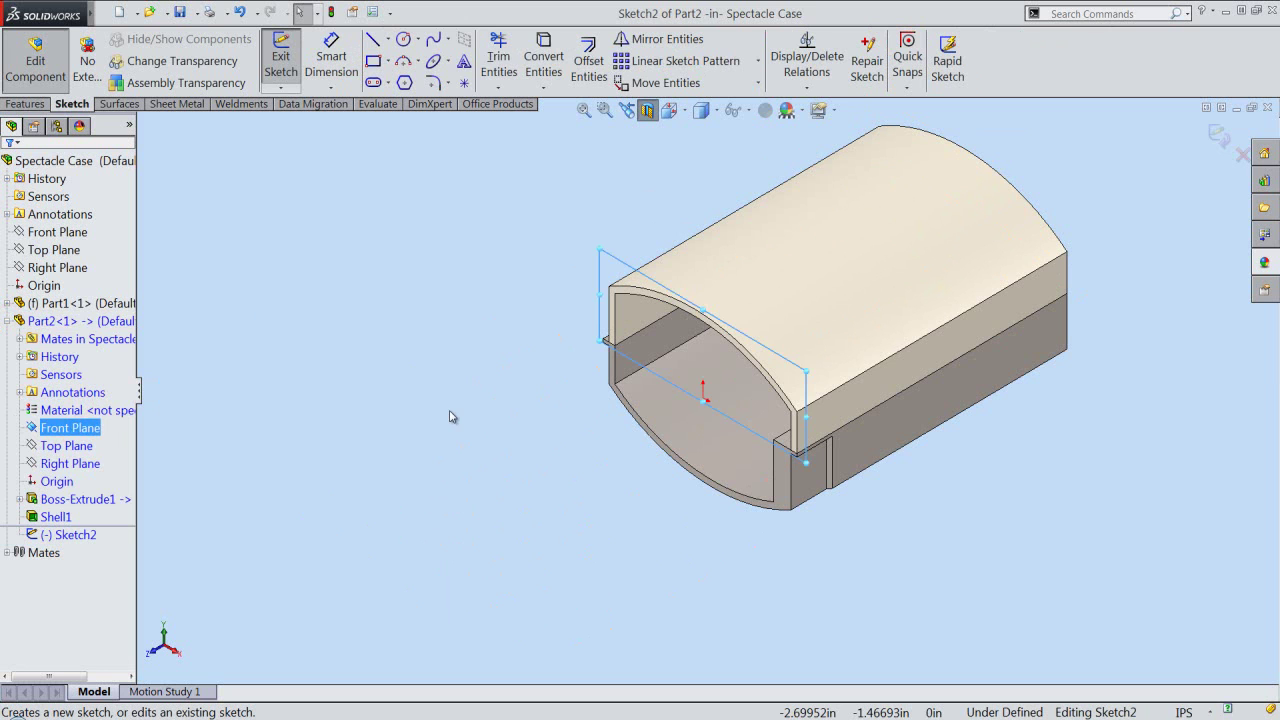
Switch to the Right view to look straight at the new sketch
click(450, 416)
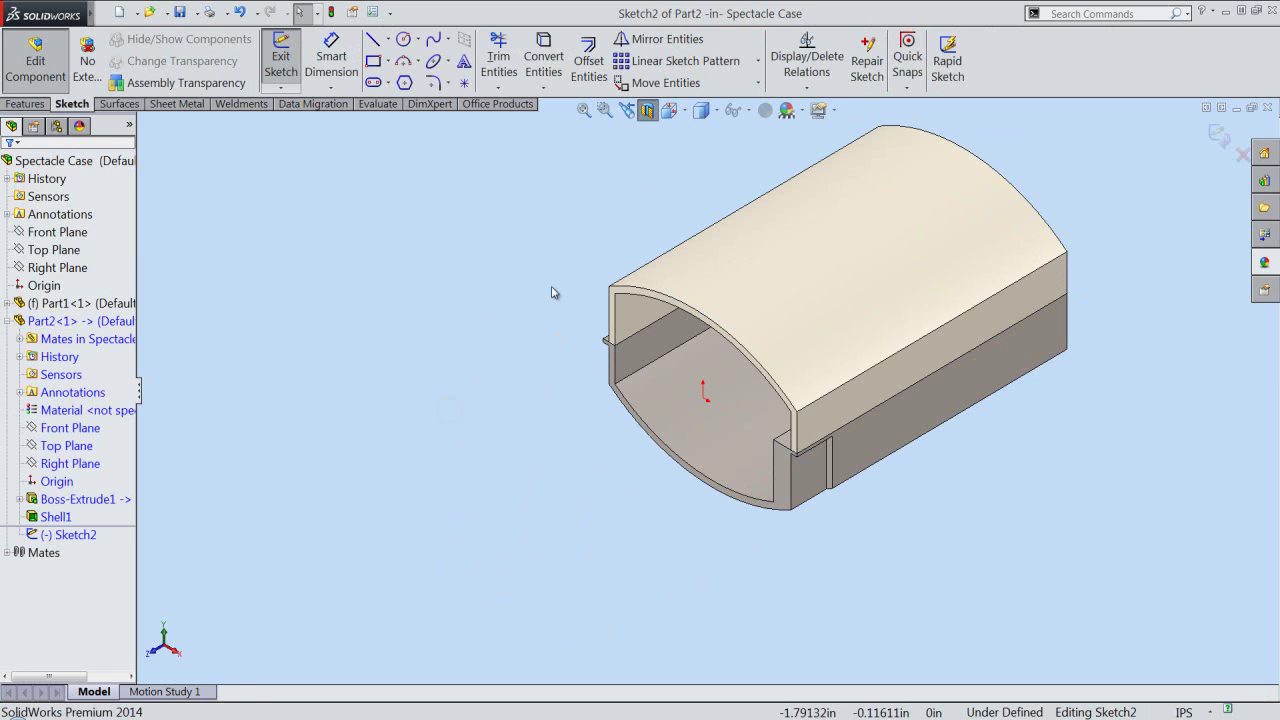
click(681, 117)
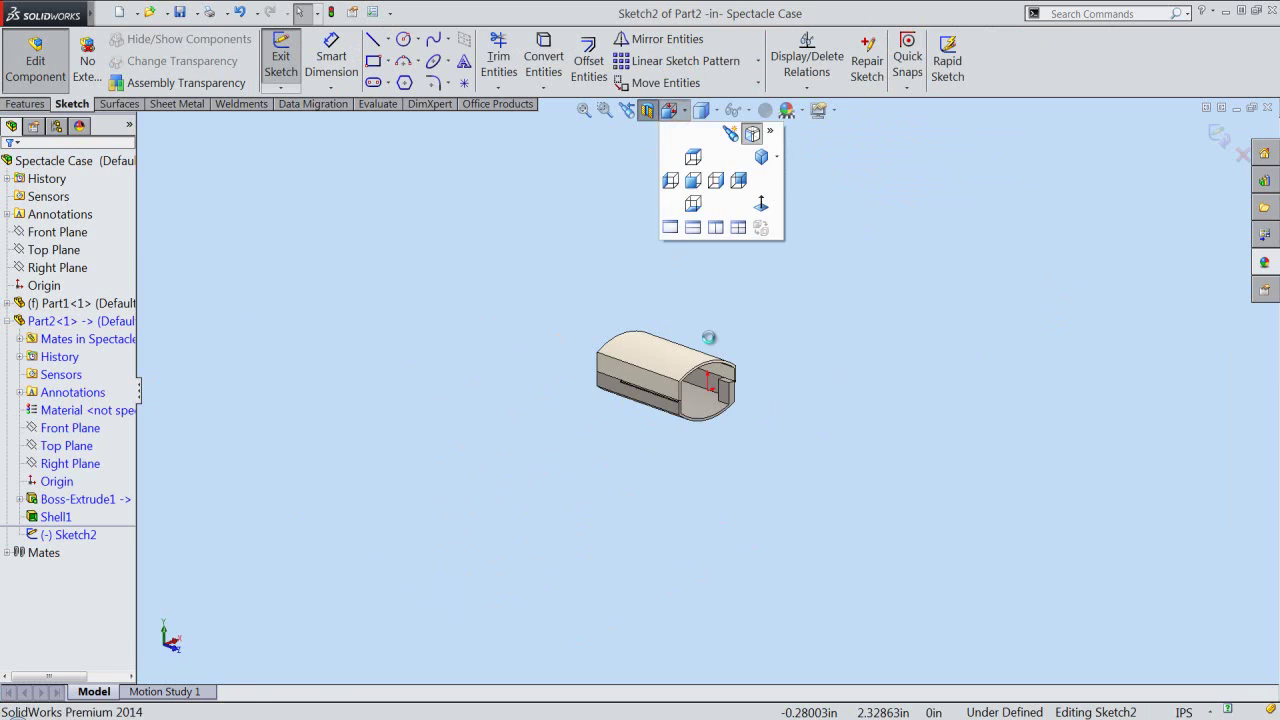
click(758, 400)
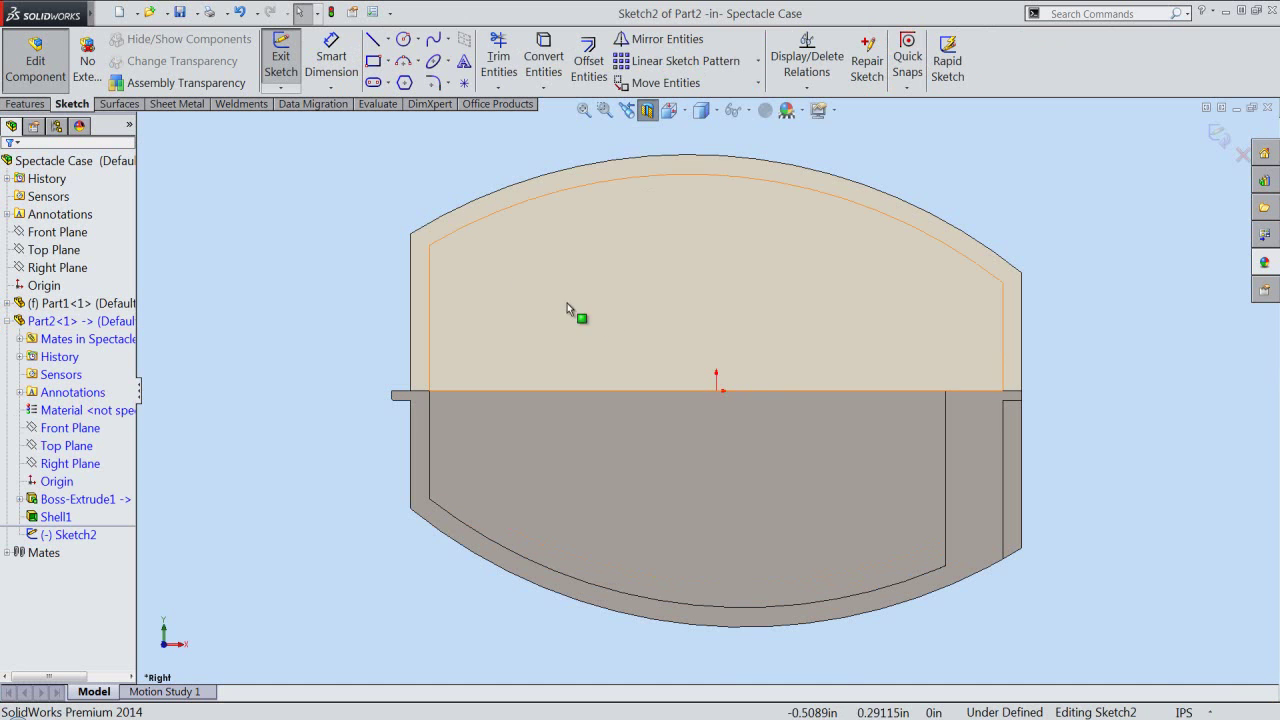
click(544, 88)
Create intersection curves in the sketch where the base Part1 meets the Front Plane
click(557, 128)
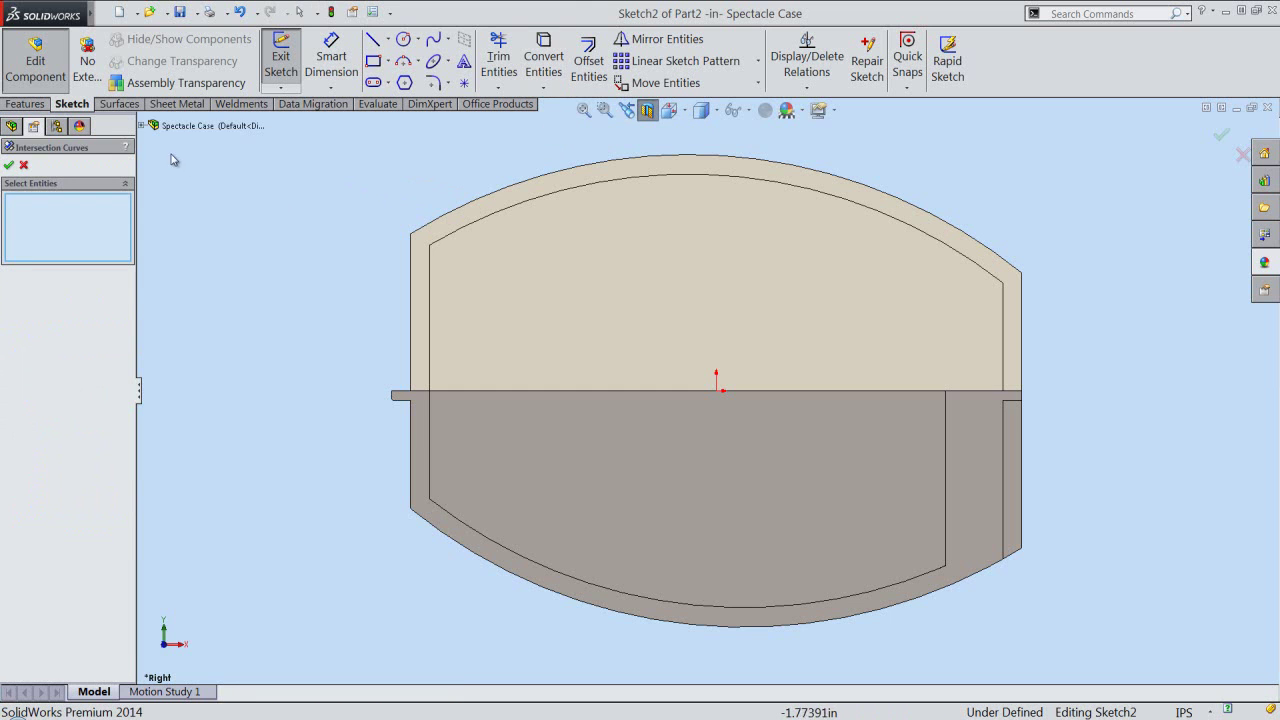
click(142, 126)
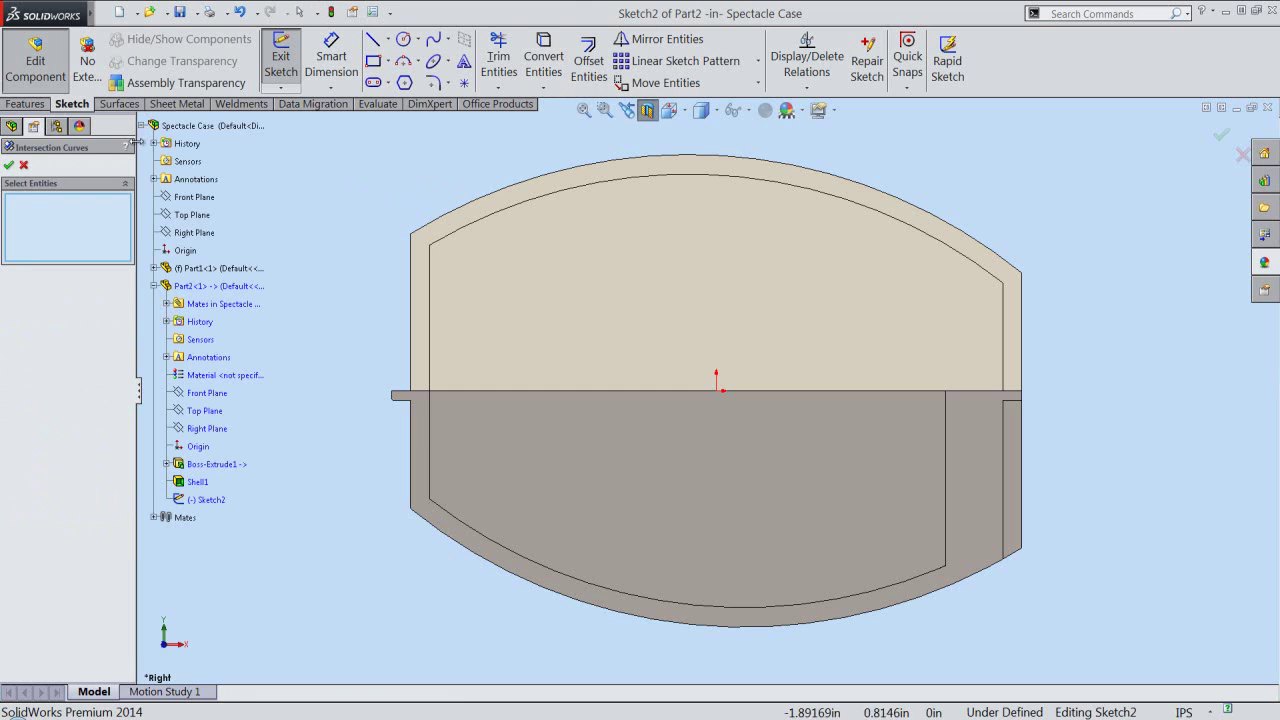
click(186, 268)
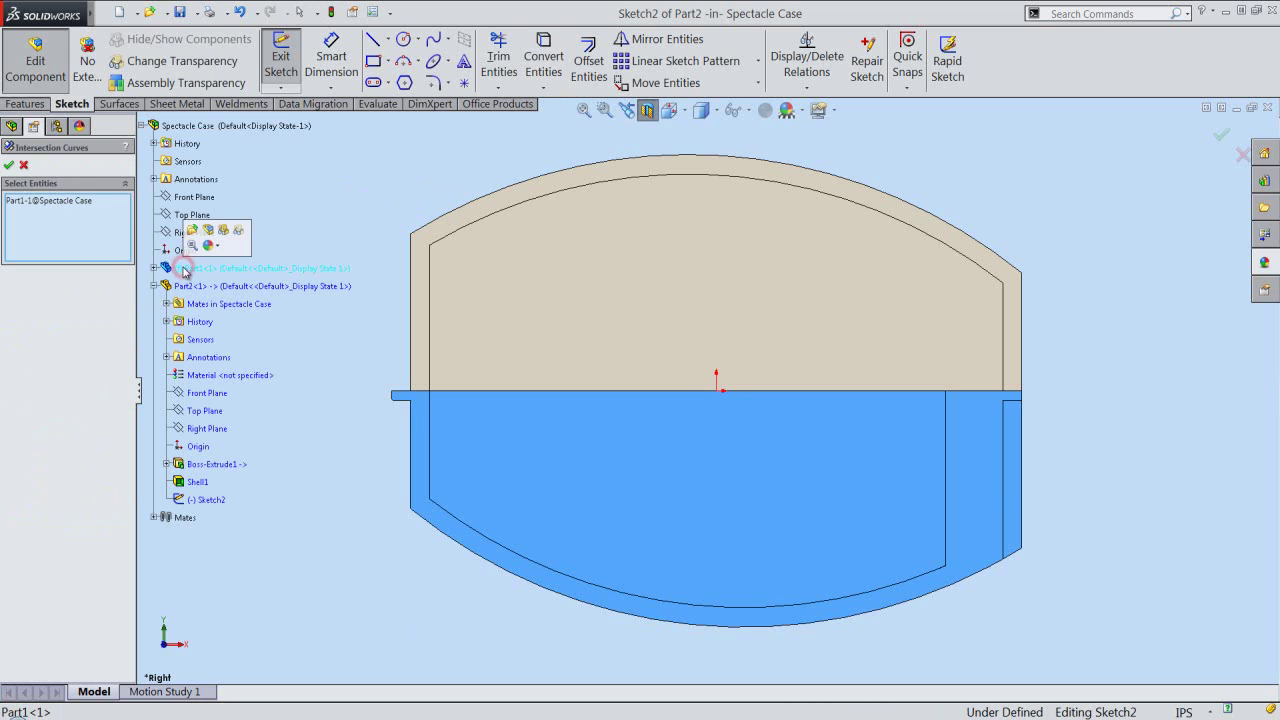
click(9, 166)
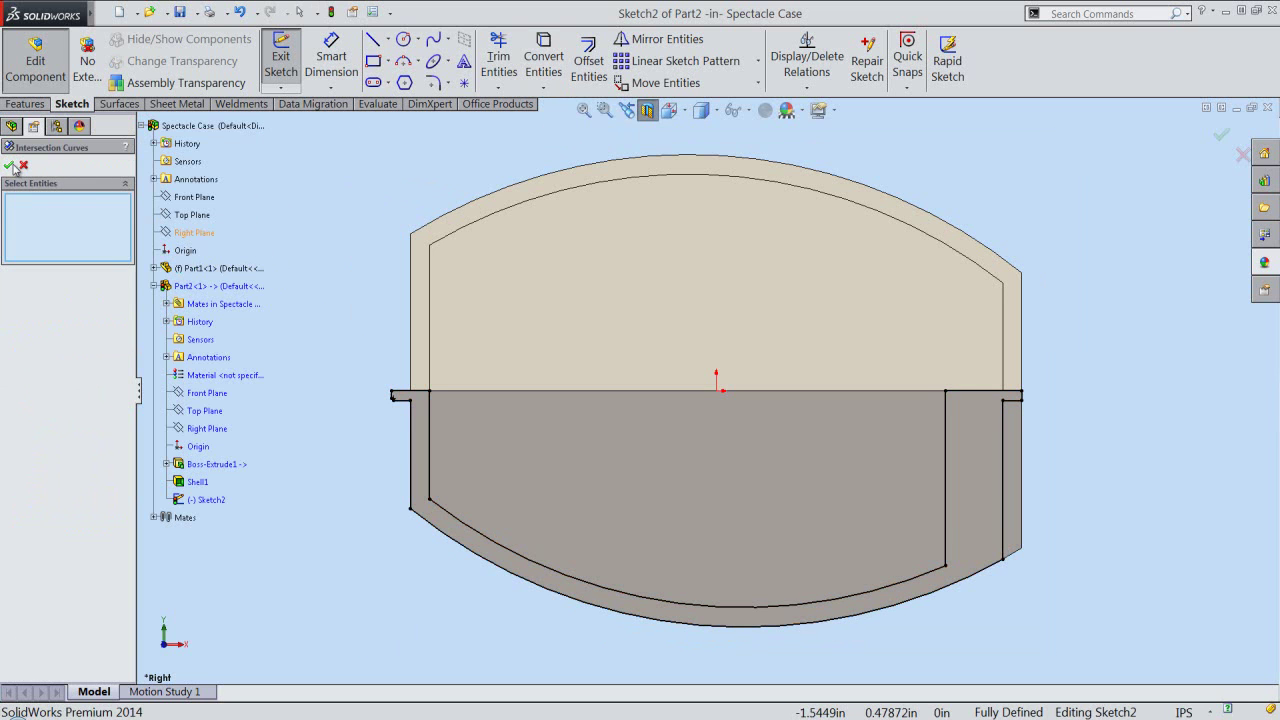
click(12, 166)
Turn all the traced intersection curves into construction geometry
click(334, 248)
drag(375, 354, 1078, 646)
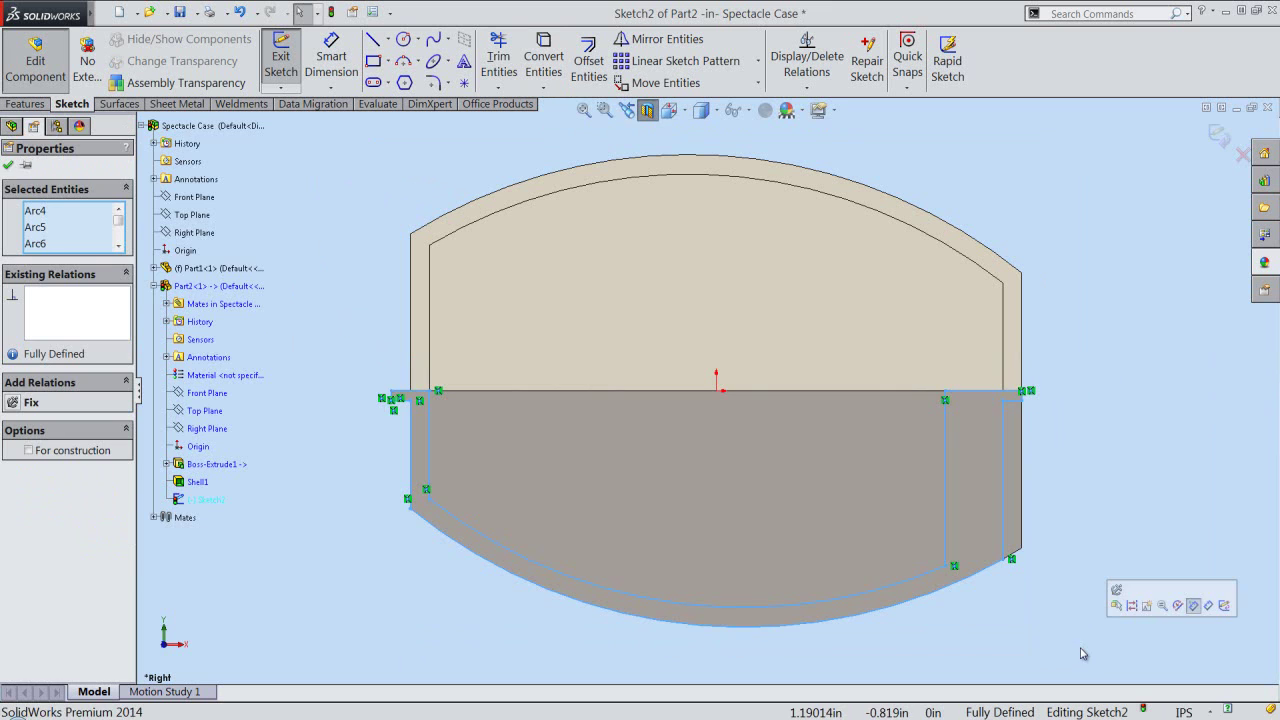
click(1136, 606)
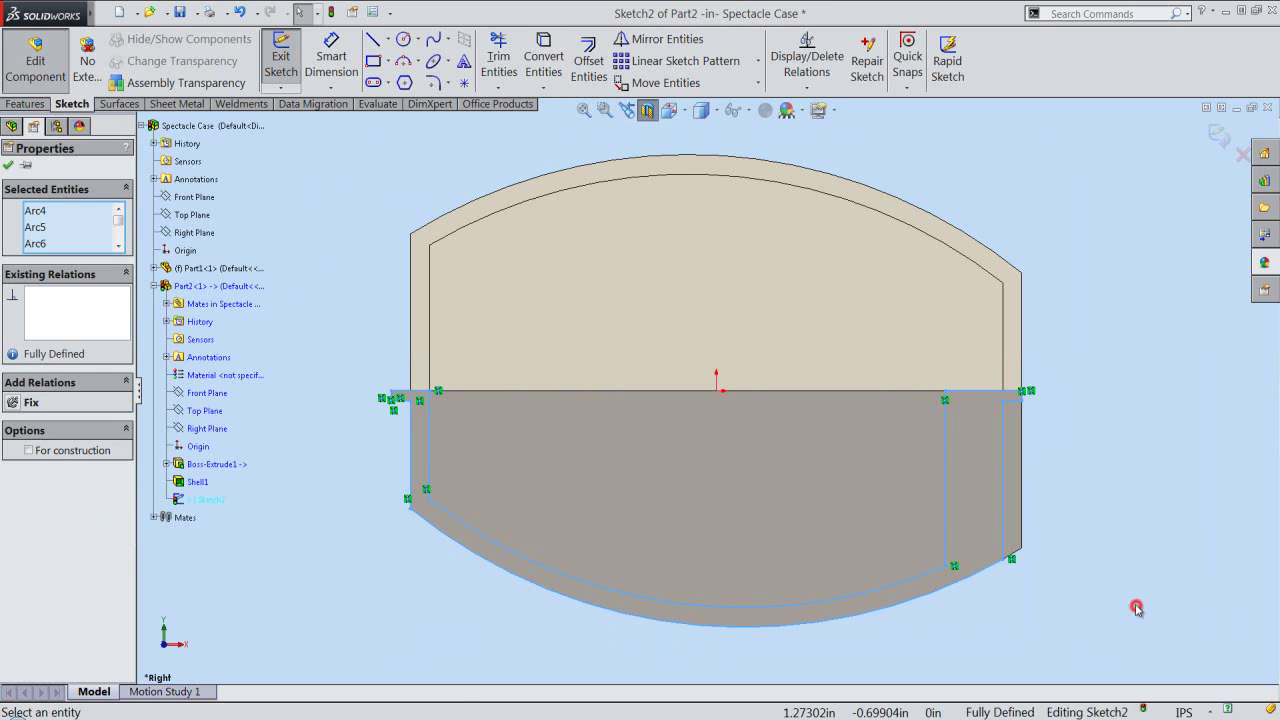
click(1090, 492)
Start the Line tool to draw the lid's lip
scroll(1043, 439, down, 2)
scroll(1014, 403, down, 1)
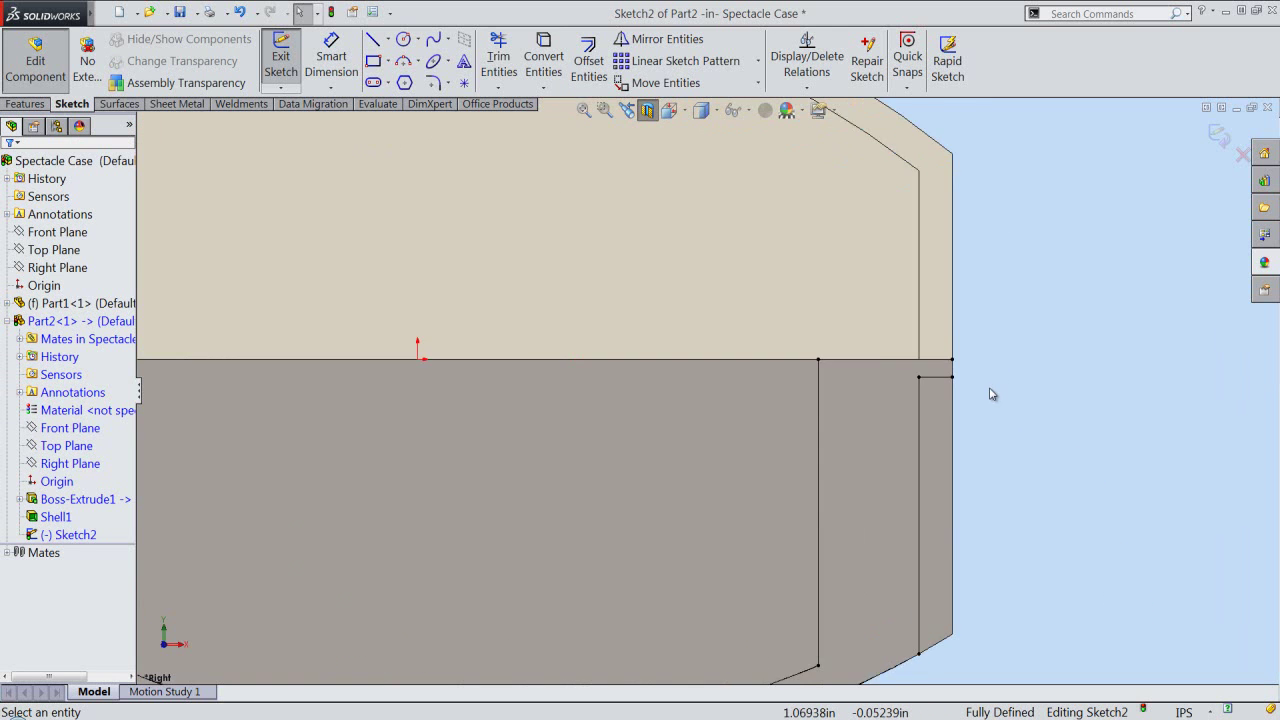
scroll(991, 397, down, 1)
scroll(991, 391, down, 1)
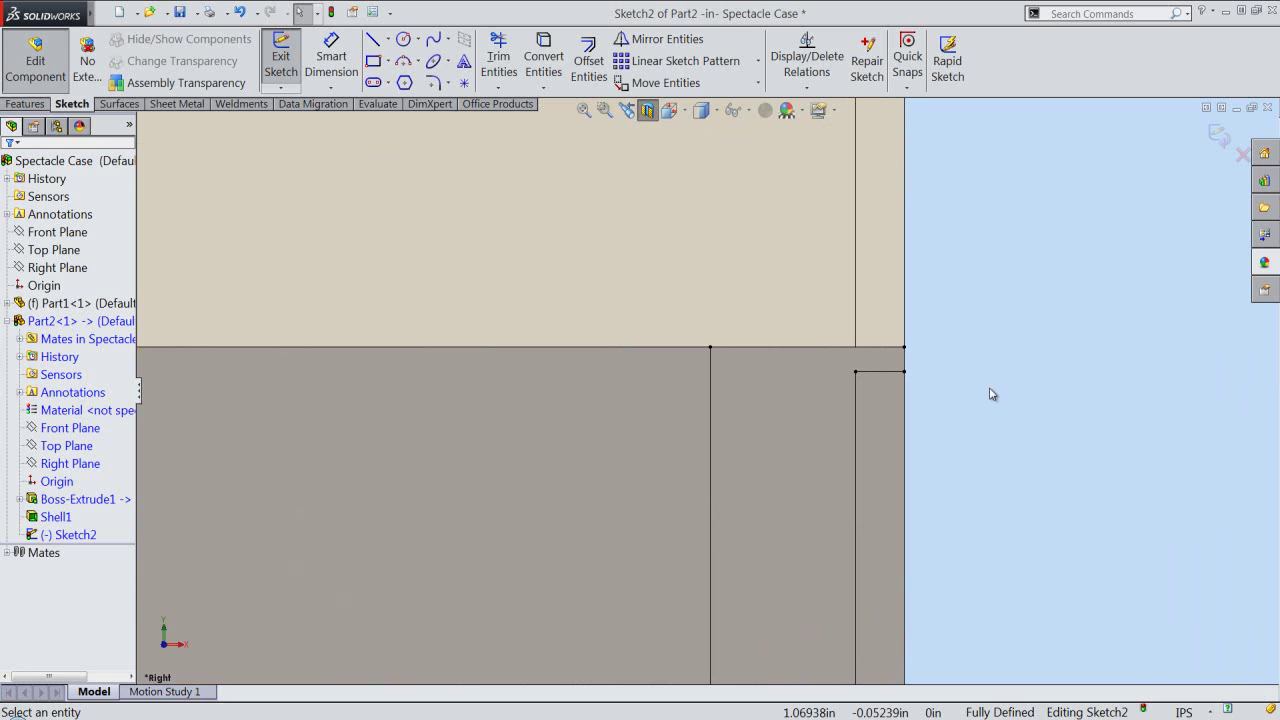
right_click(990, 394)
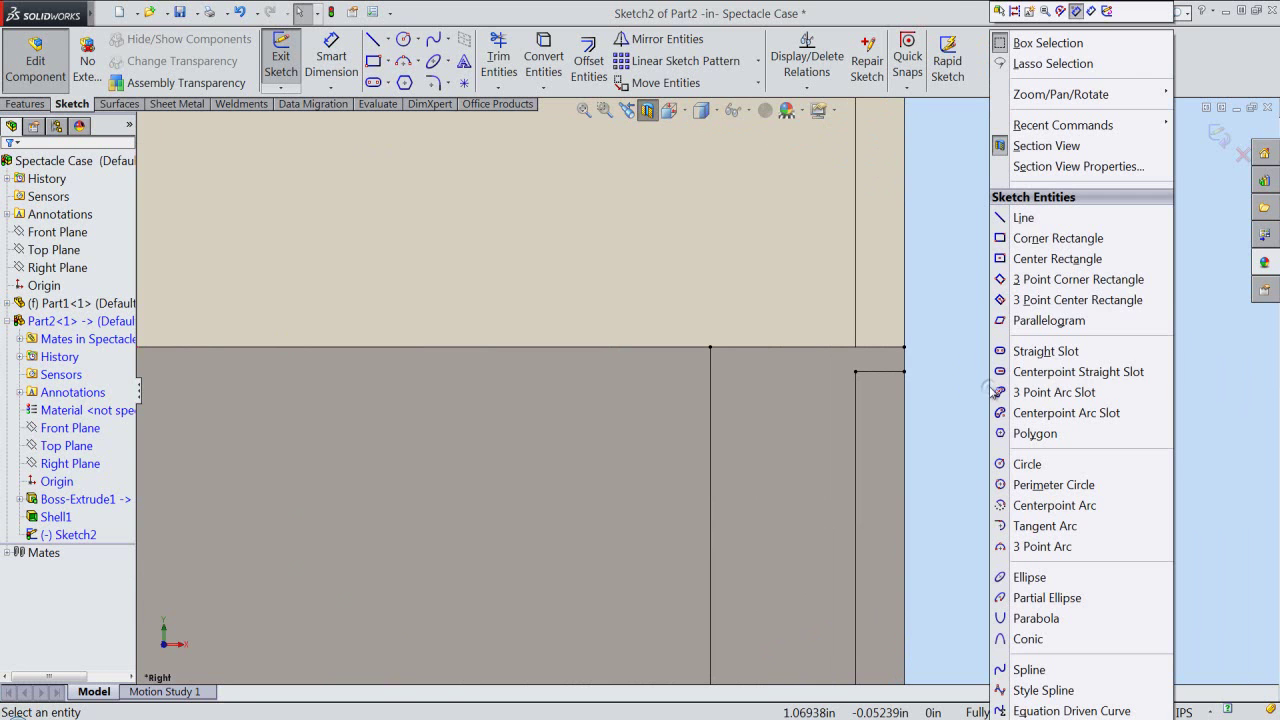
click(1005, 218)
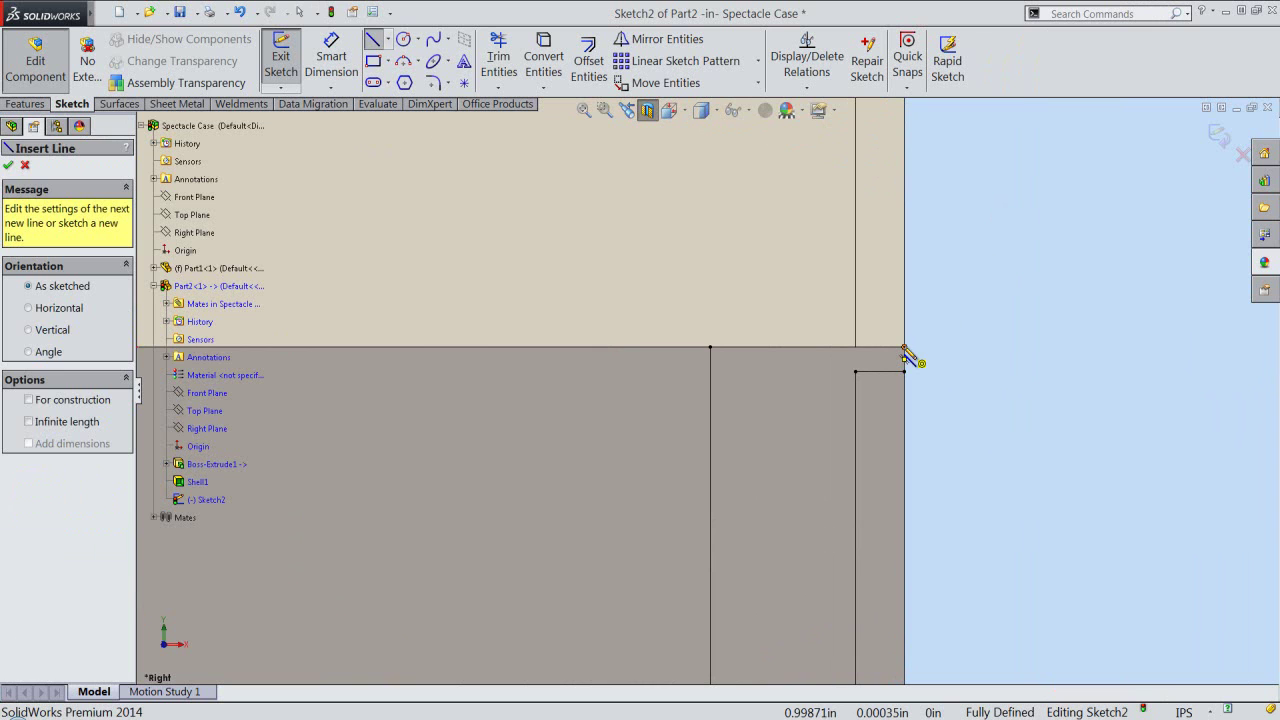
Draw the closed lip profile: 0.0625 horizontal, 0.125 vertical, angled edge, then closing vertical line
click(904, 348)
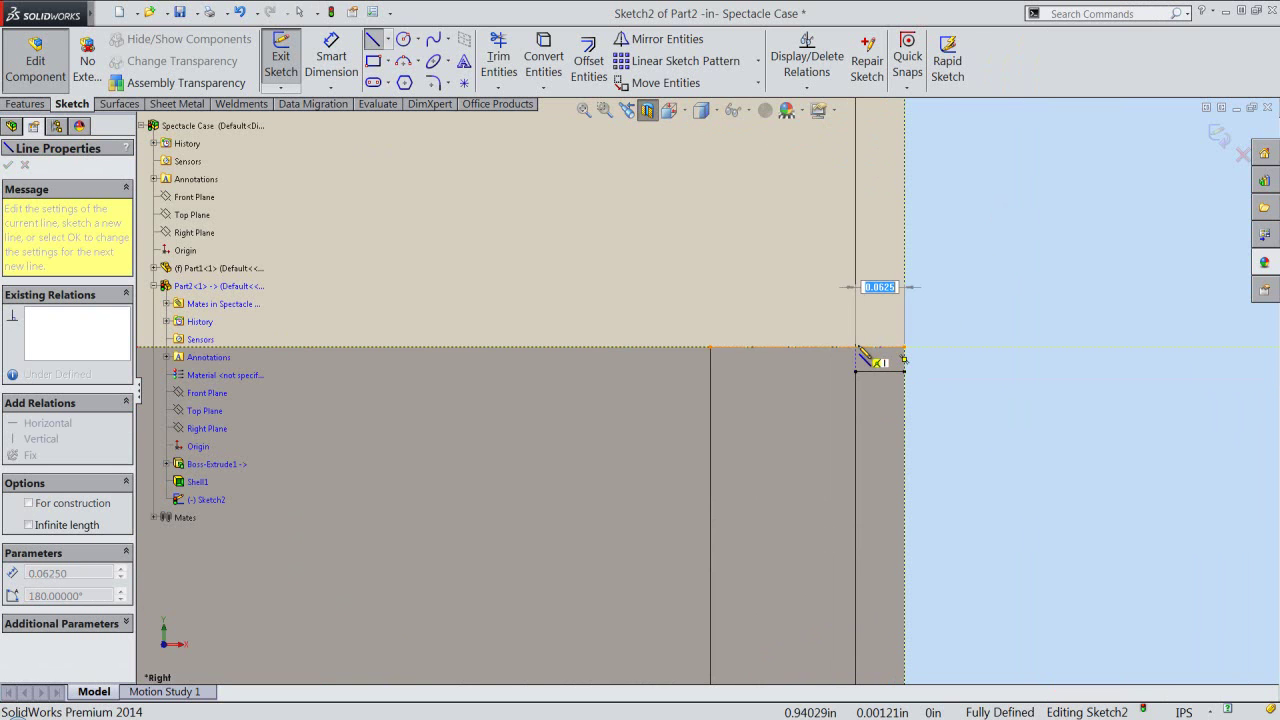
click(856, 348)
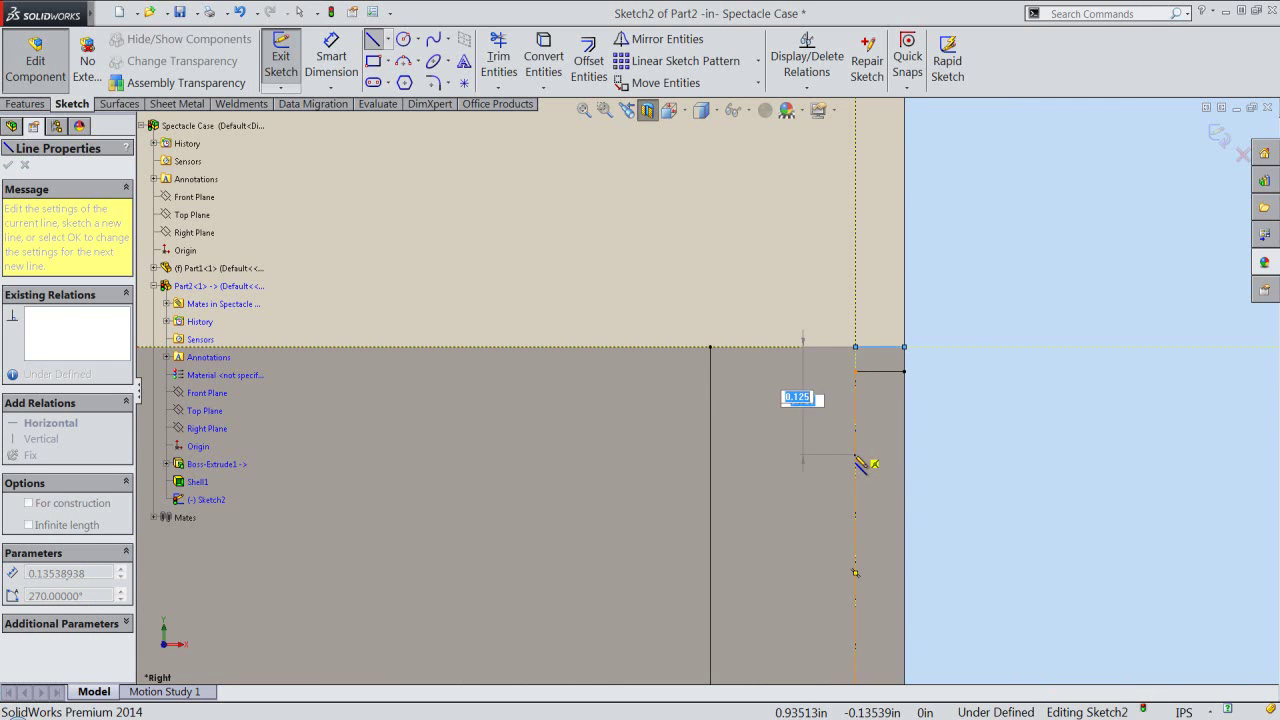
key(Return)
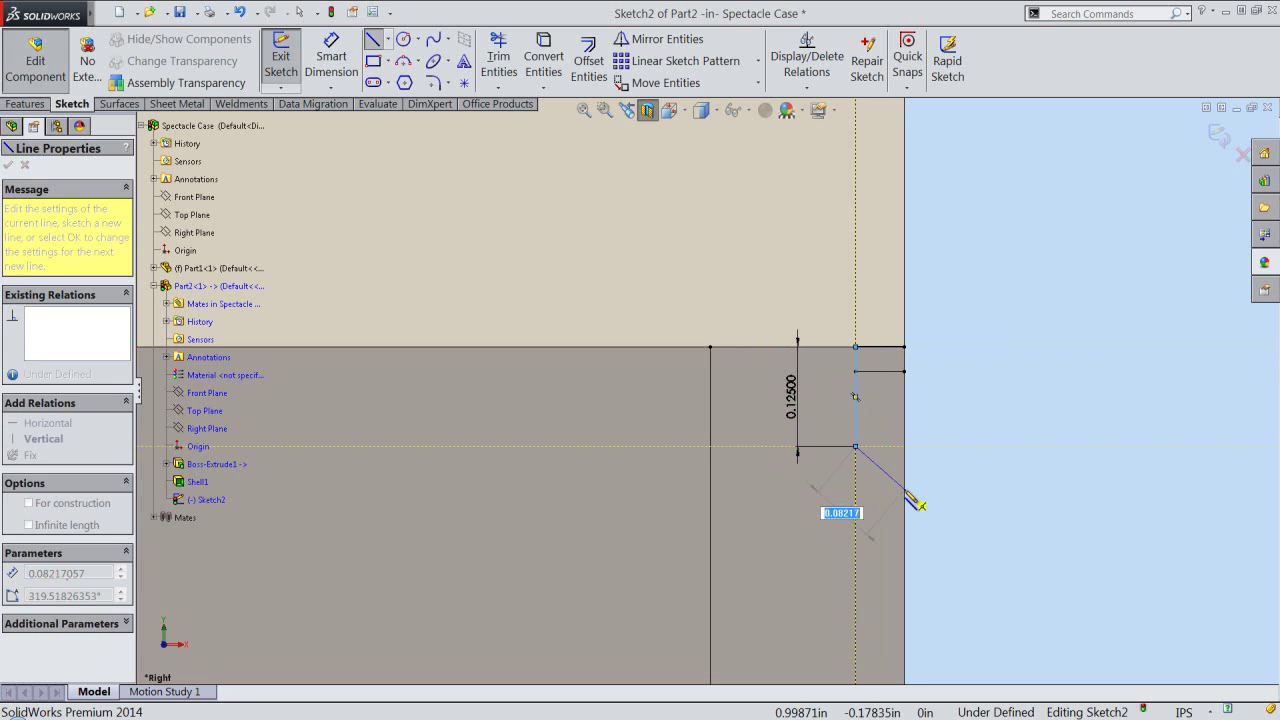
click(905, 490)
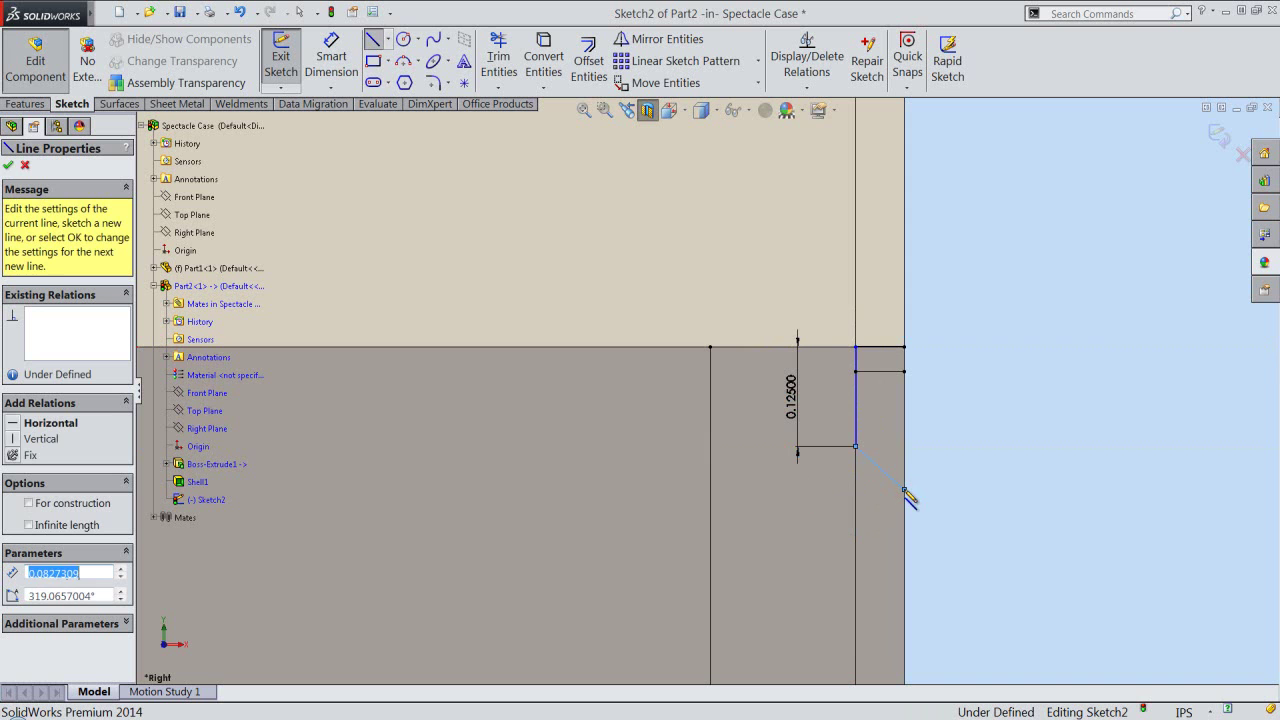
click(905, 348)
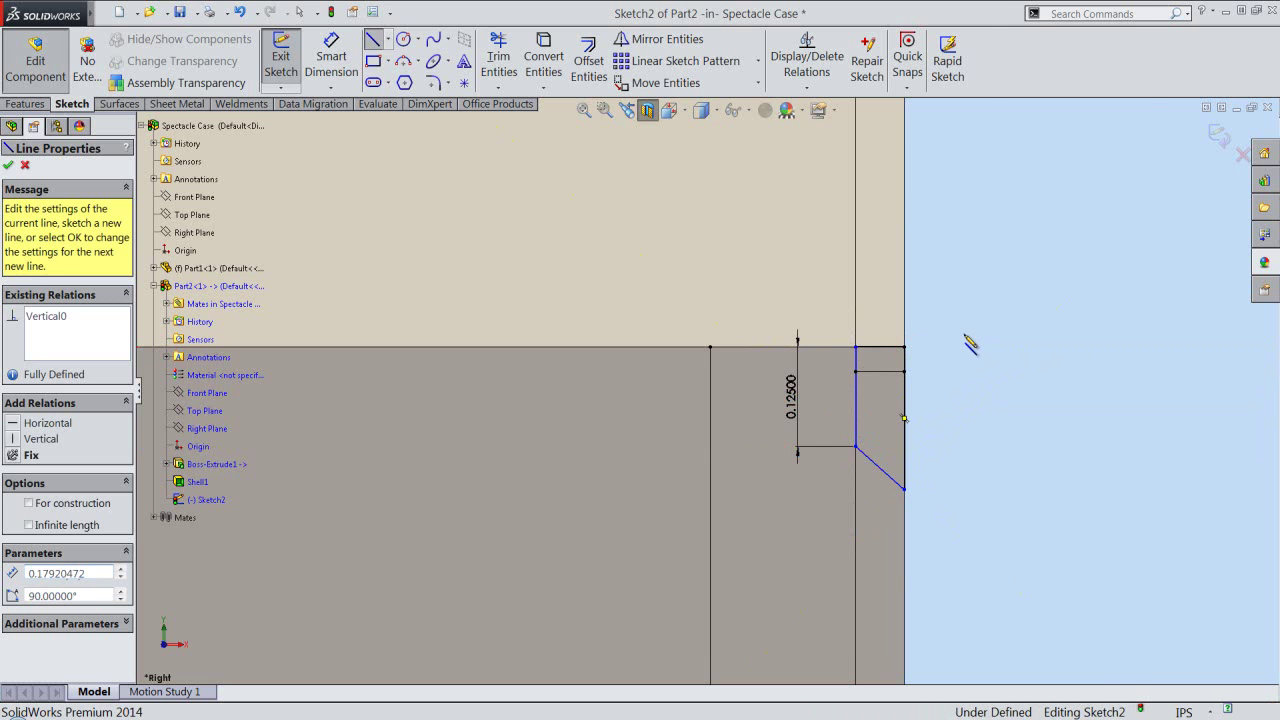
right_click(968, 345)
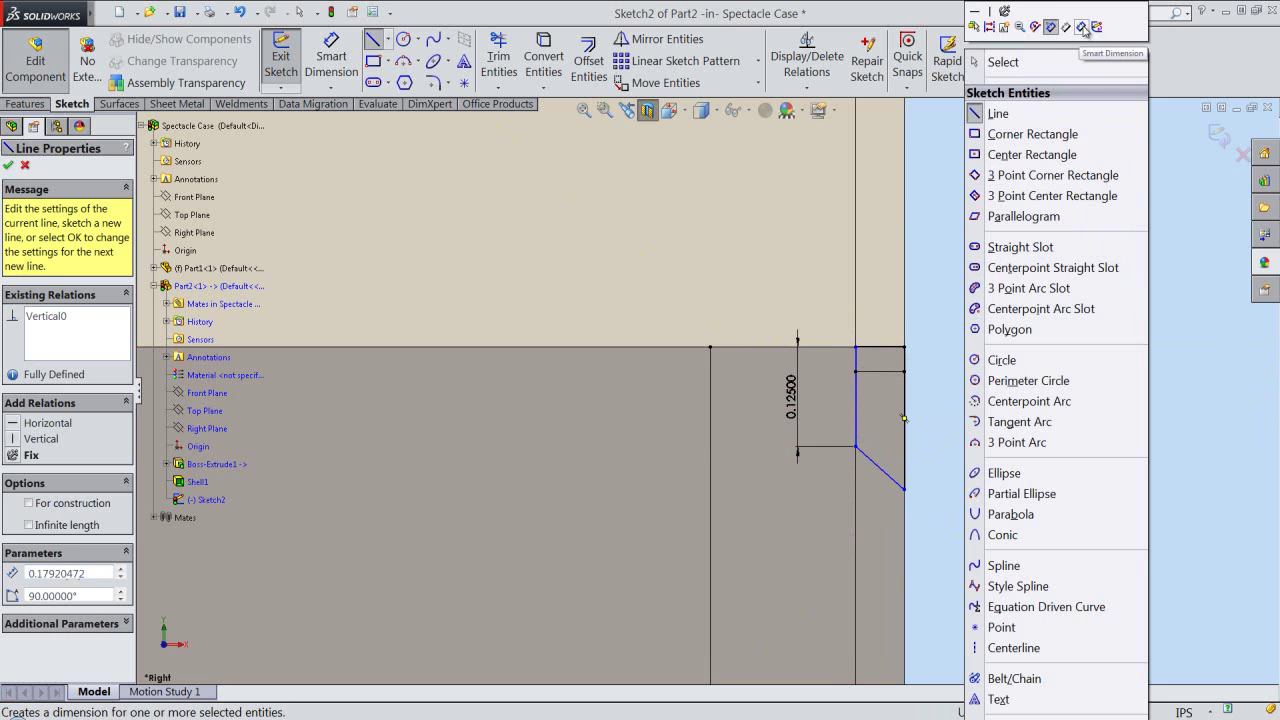
Dimension the profile's overall height from top edge to bottom corner as 0.1875
click(1082, 27)
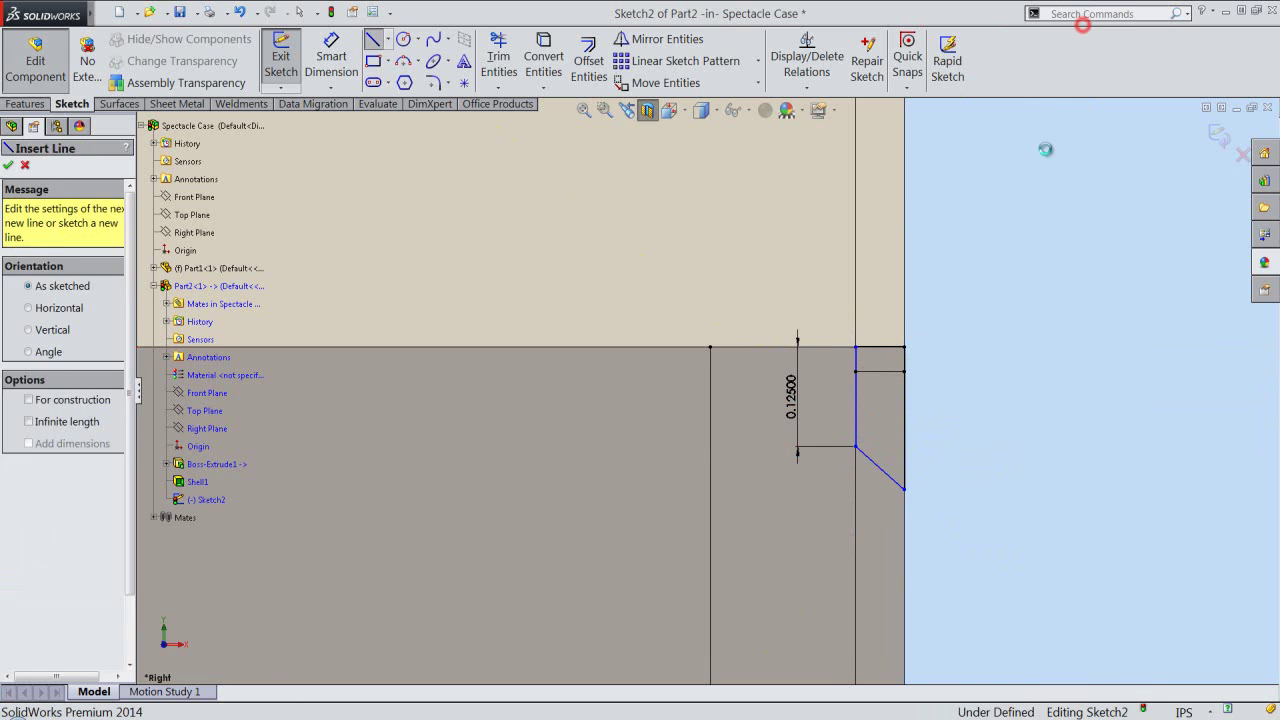
click(893, 348)
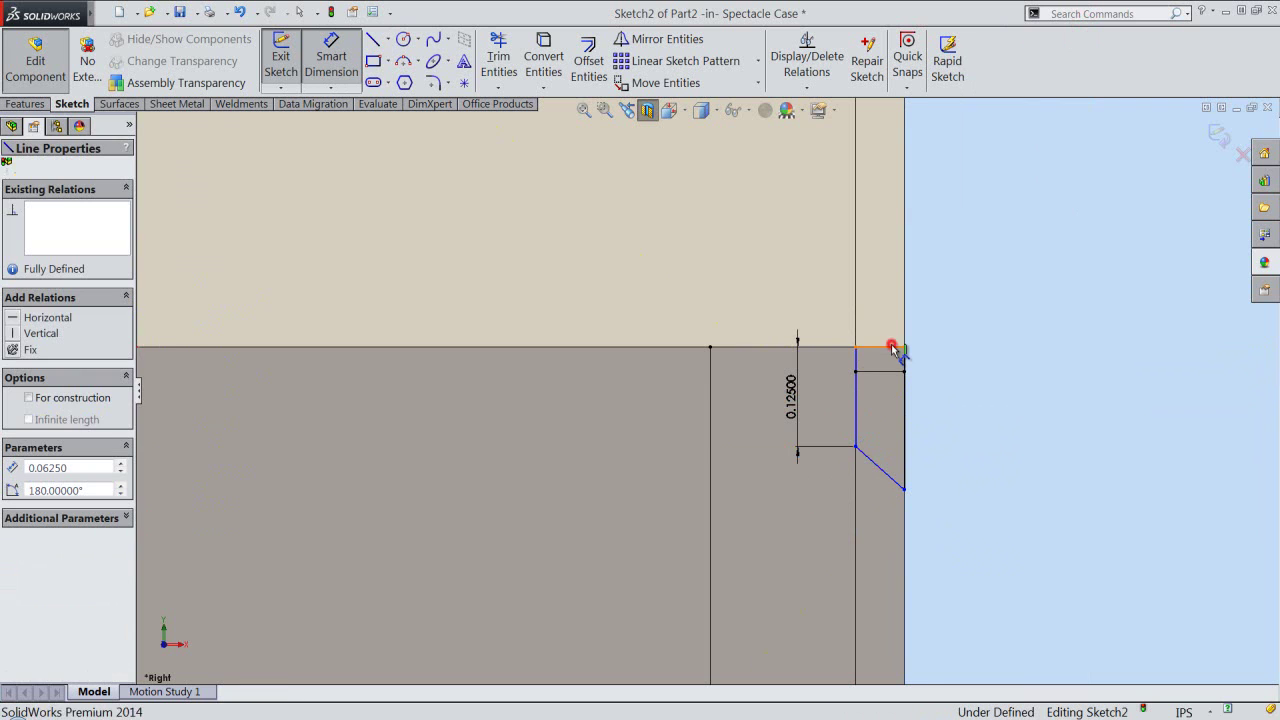
click(905, 490)
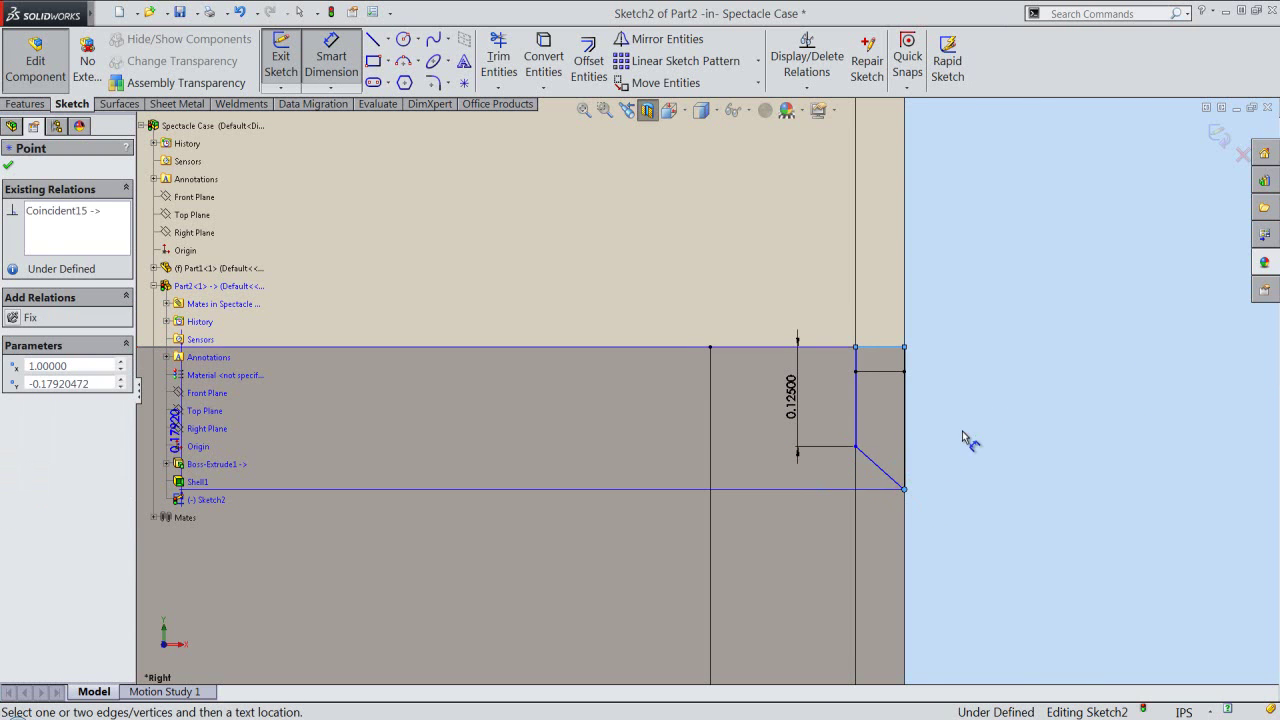
click(965, 437)
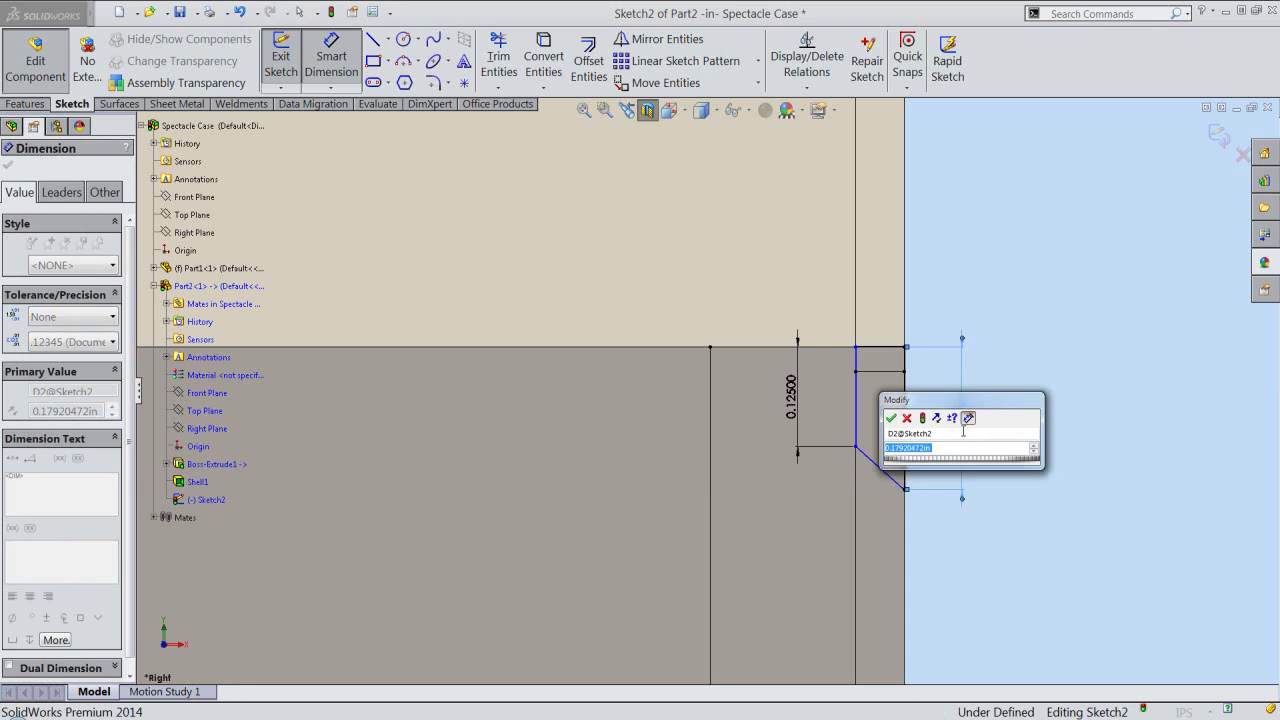
key(BackSpace)
text(.1875)
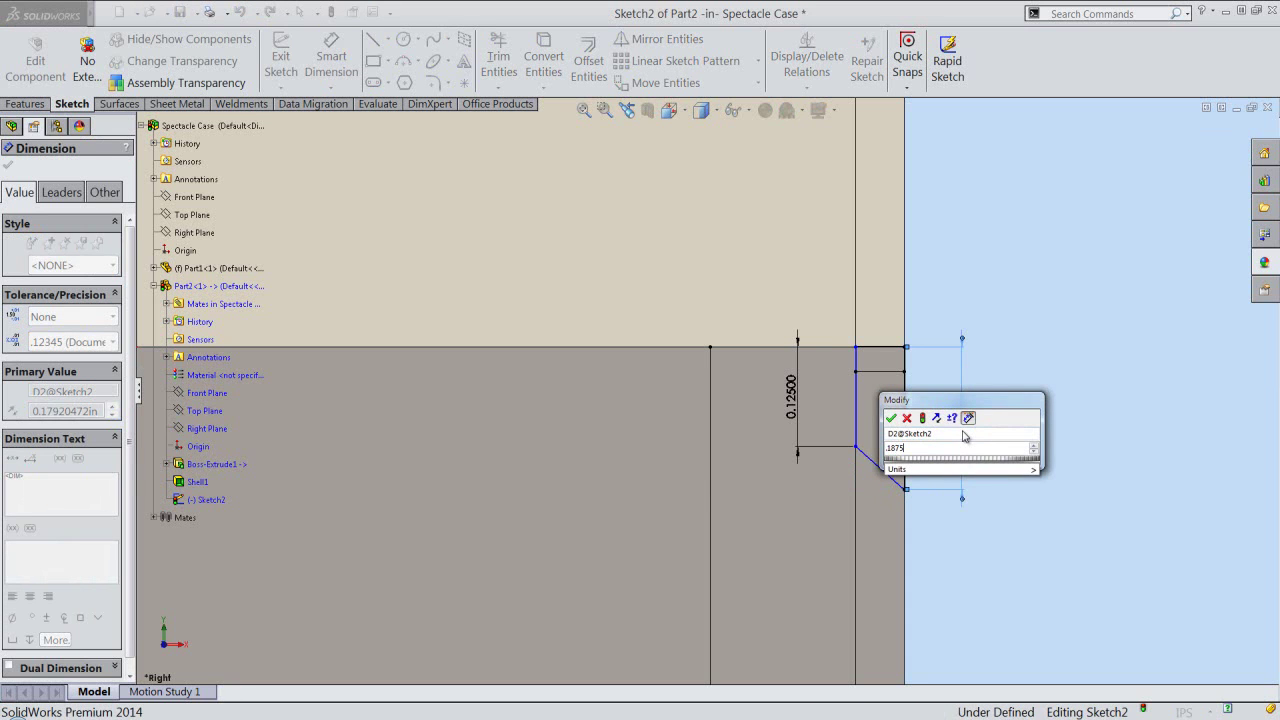
key(Return)
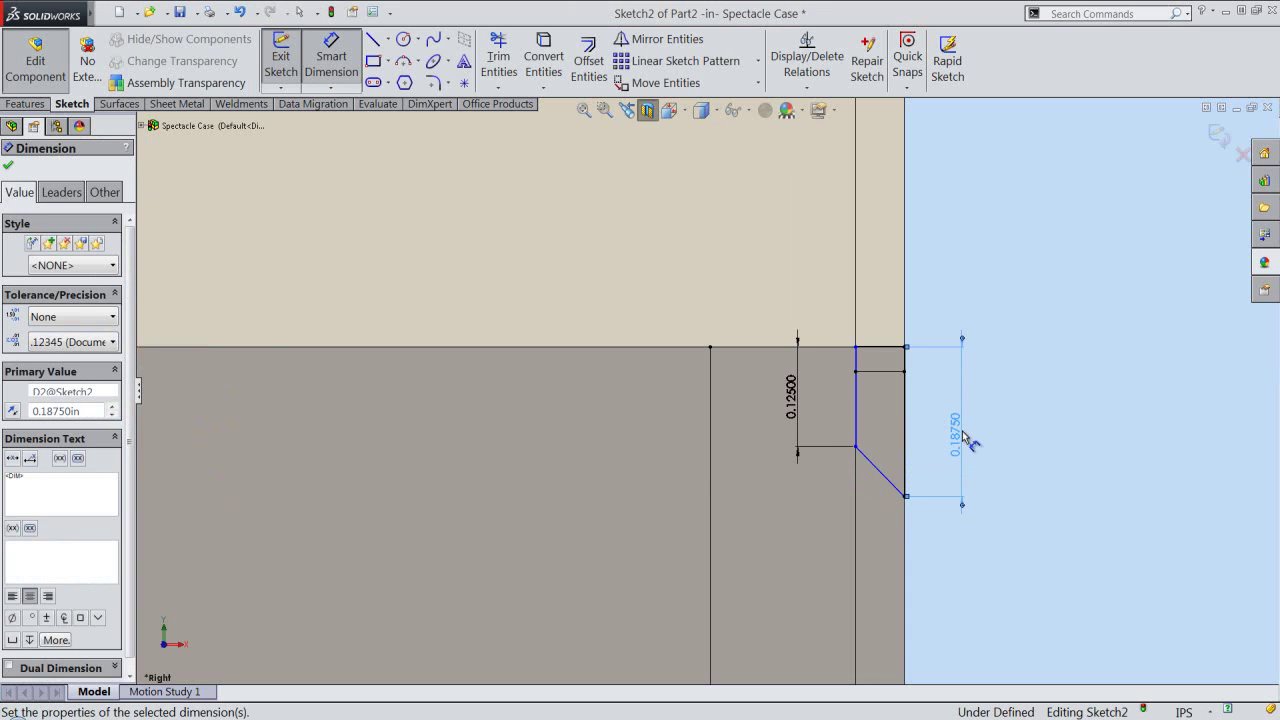
right_click(1040, 393)
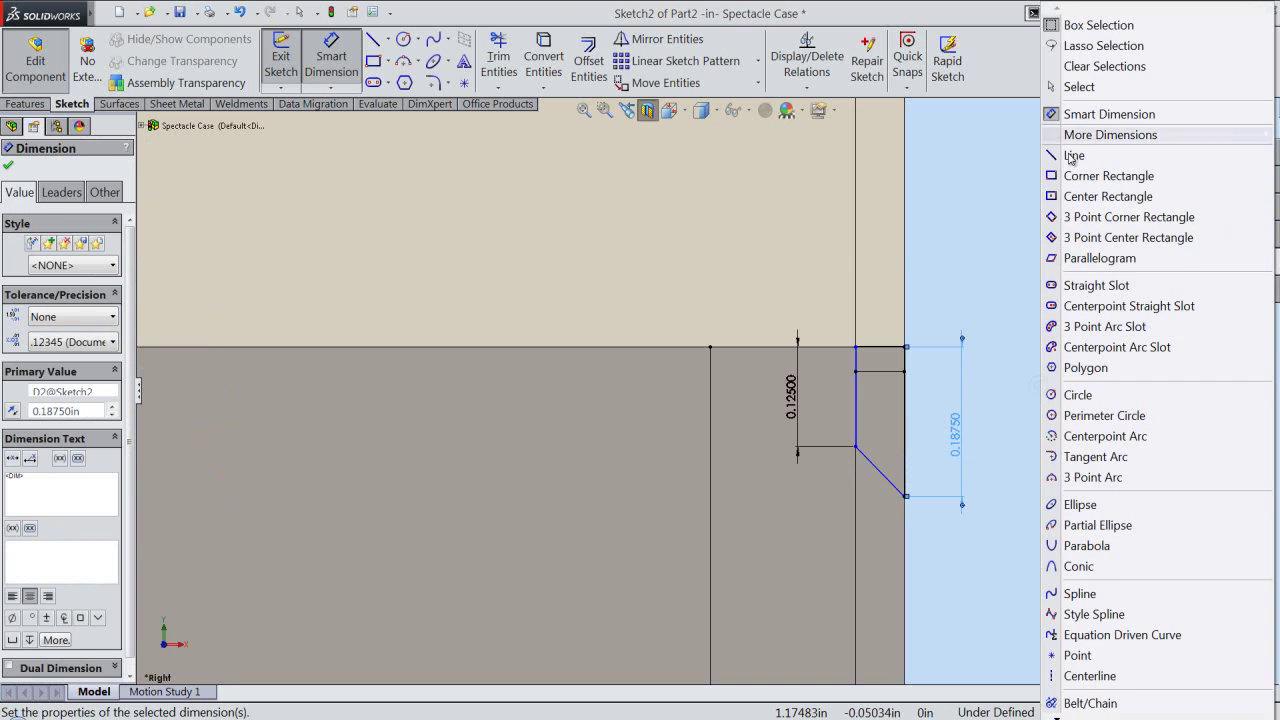
click(1075, 84)
Make the inner vertical edge collinear with the adjoining line and exit the sketch
click(1062, 408)
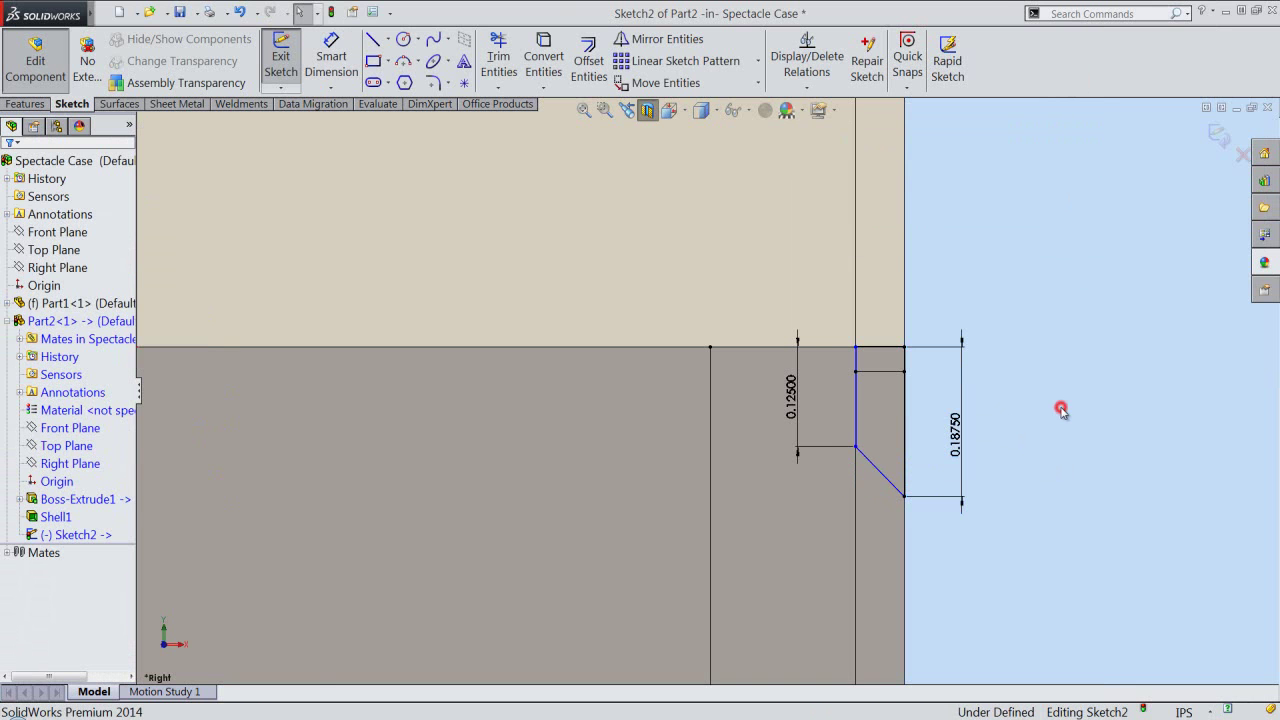
click(856, 413)
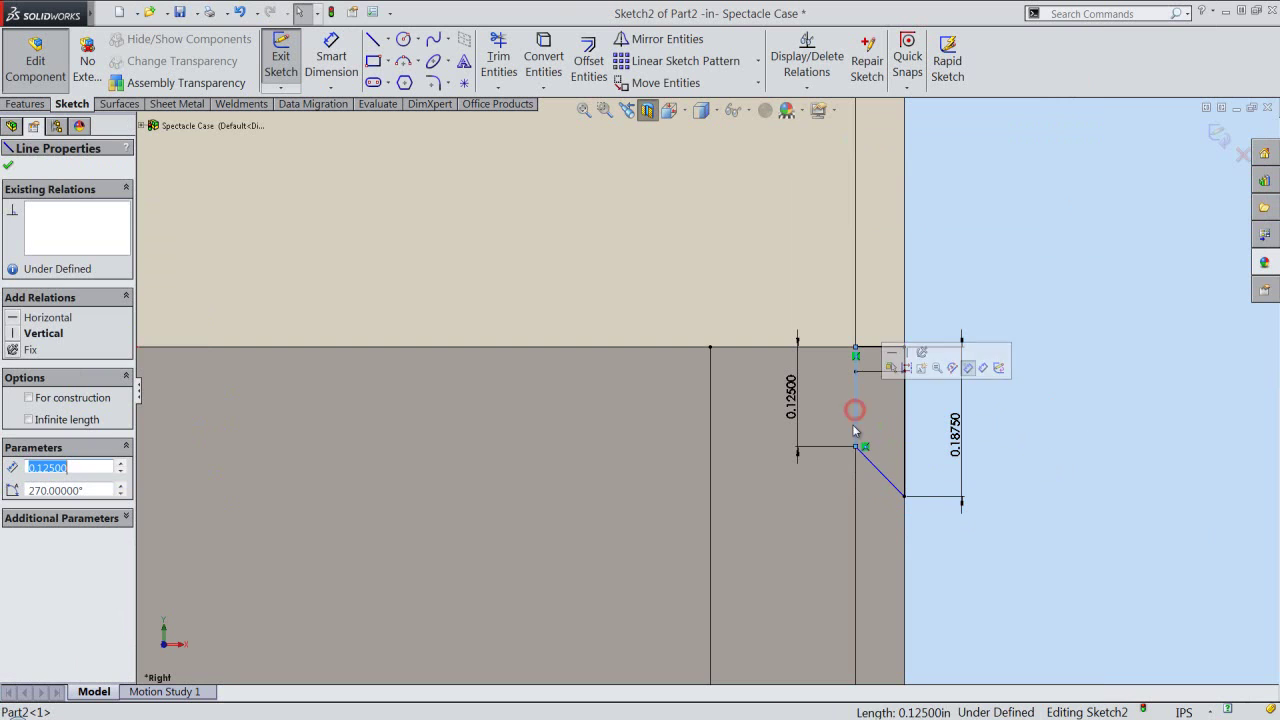
ctrl+click(857, 482)
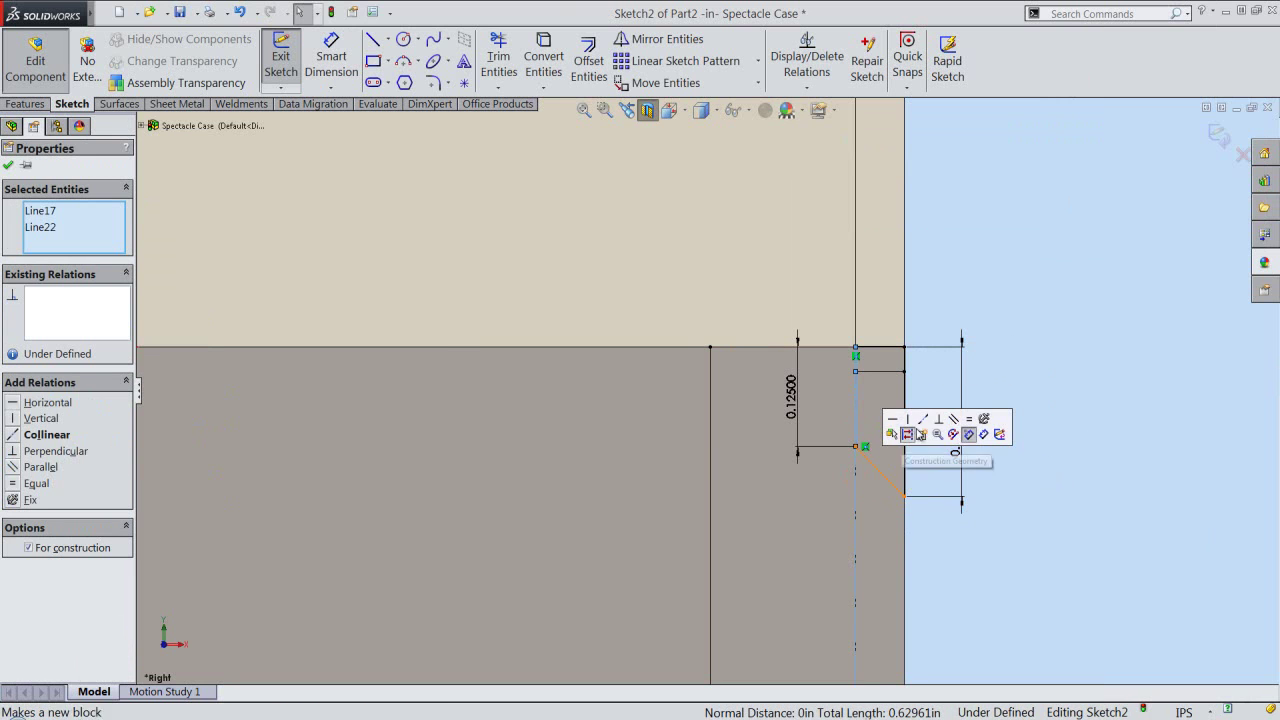
click(923, 421)
click(1016, 374)
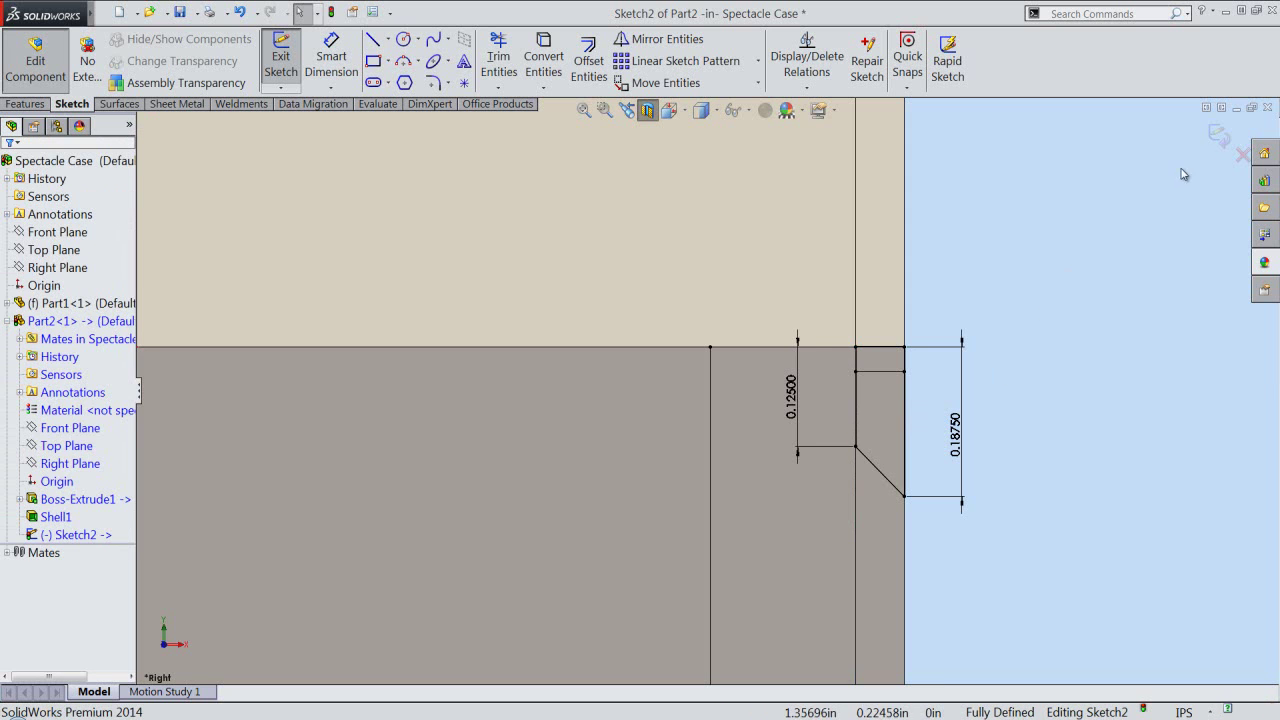
click(1217, 135)
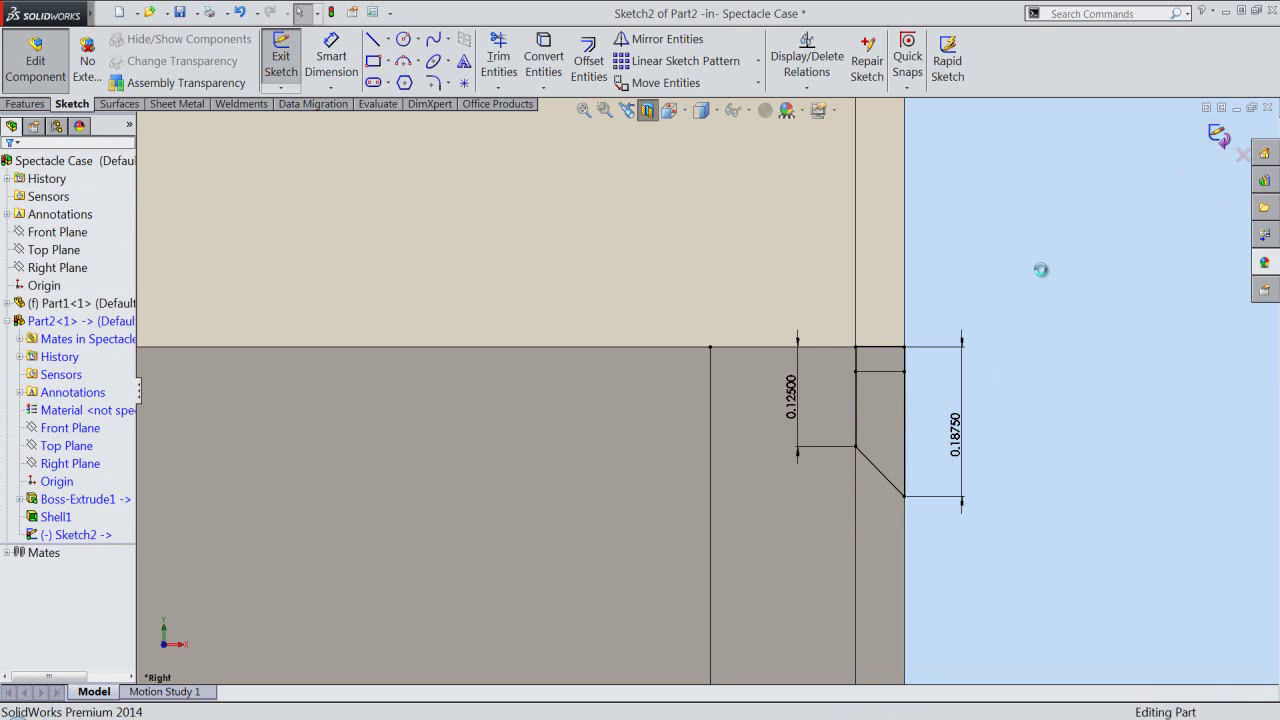
Show the full model in a zoomed isometric view with the cutaway turned off
click(669, 110)
key(space)
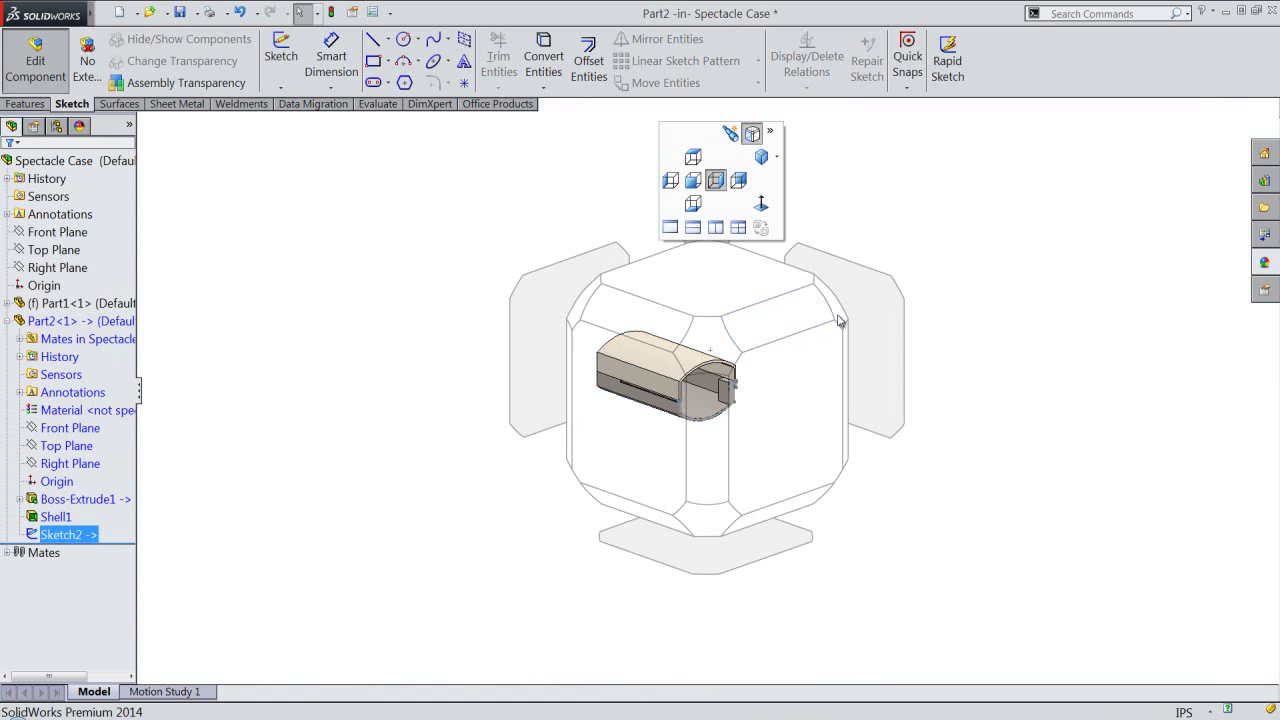
click(845, 372)
scroll(800, 430, down, 2)
scroll(788, 438, down, 3)
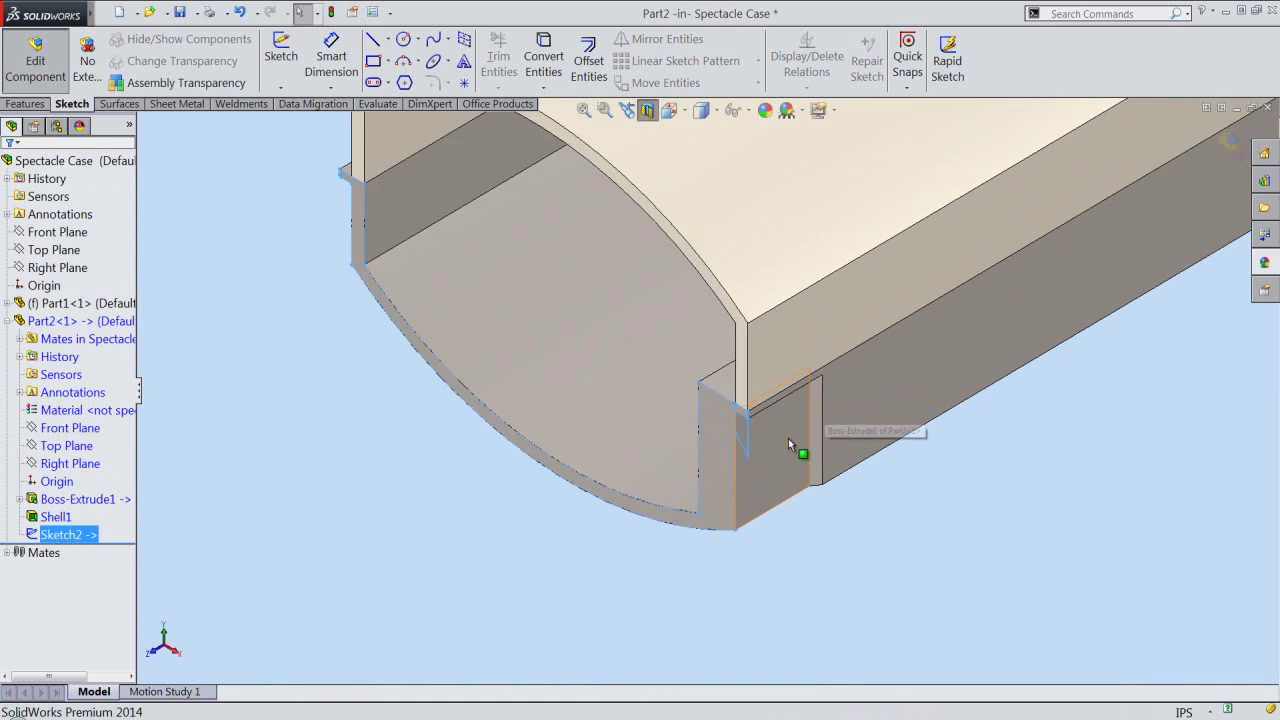
click(809, 523)
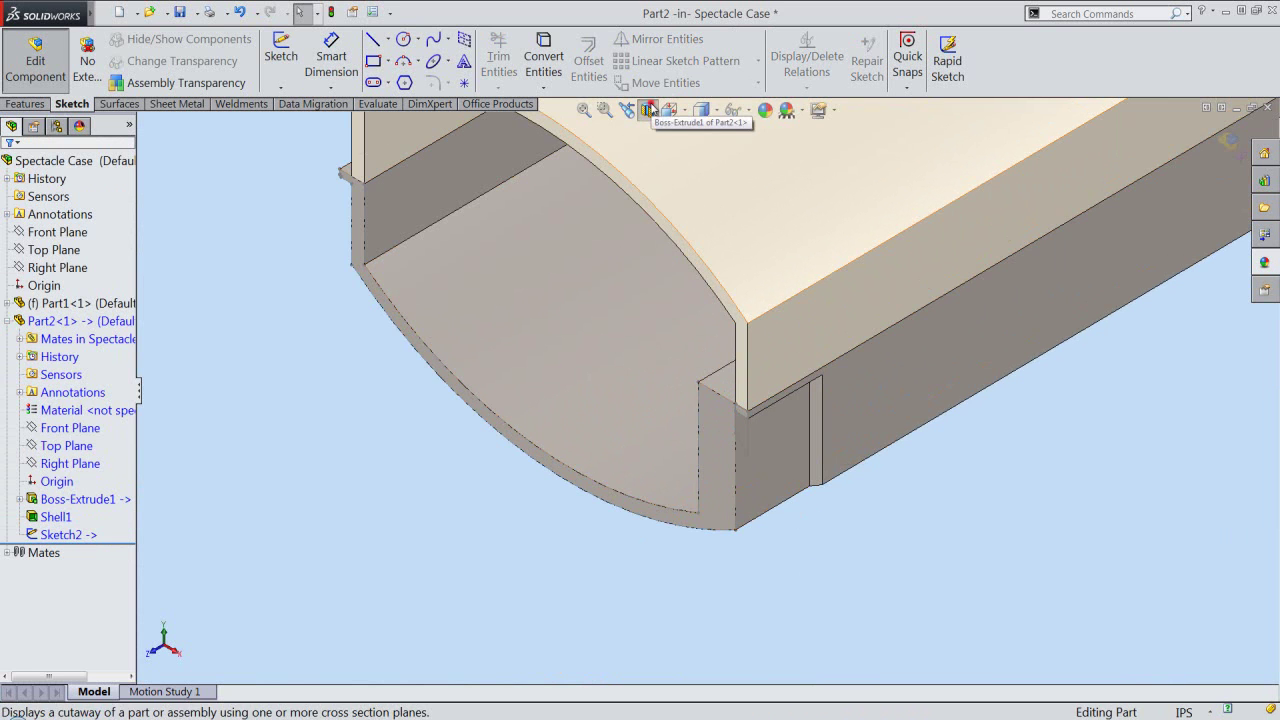
click(648, 109)
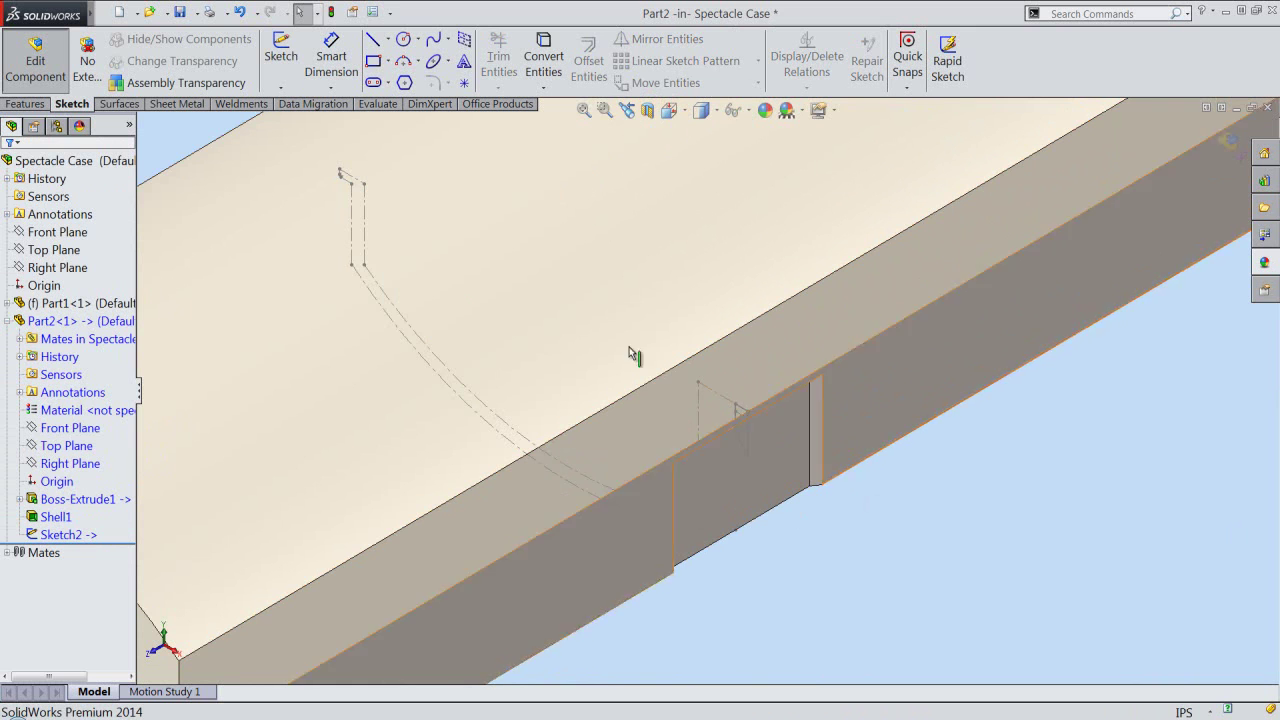
Boss-extrude Sketch2 with Direction 1 set to Up To Surface on a case face
click(40, 105)
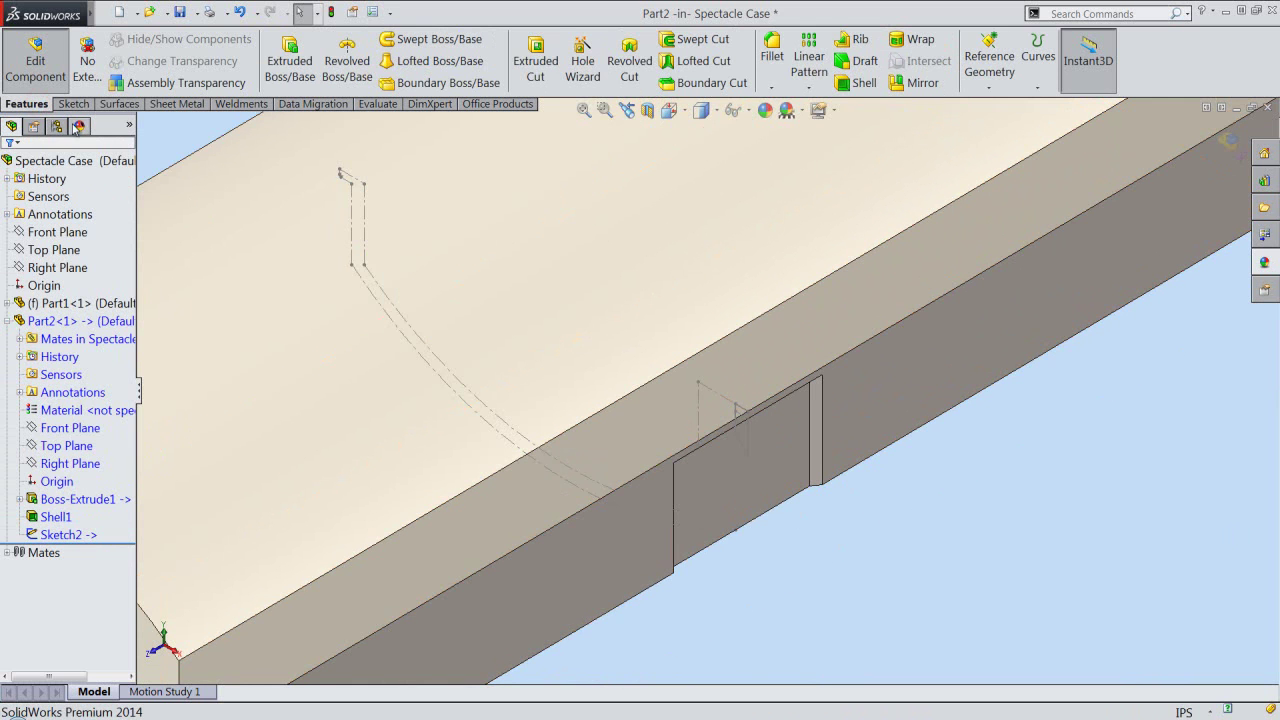
click(289, 77)
scroll(769, 456, down, 2)
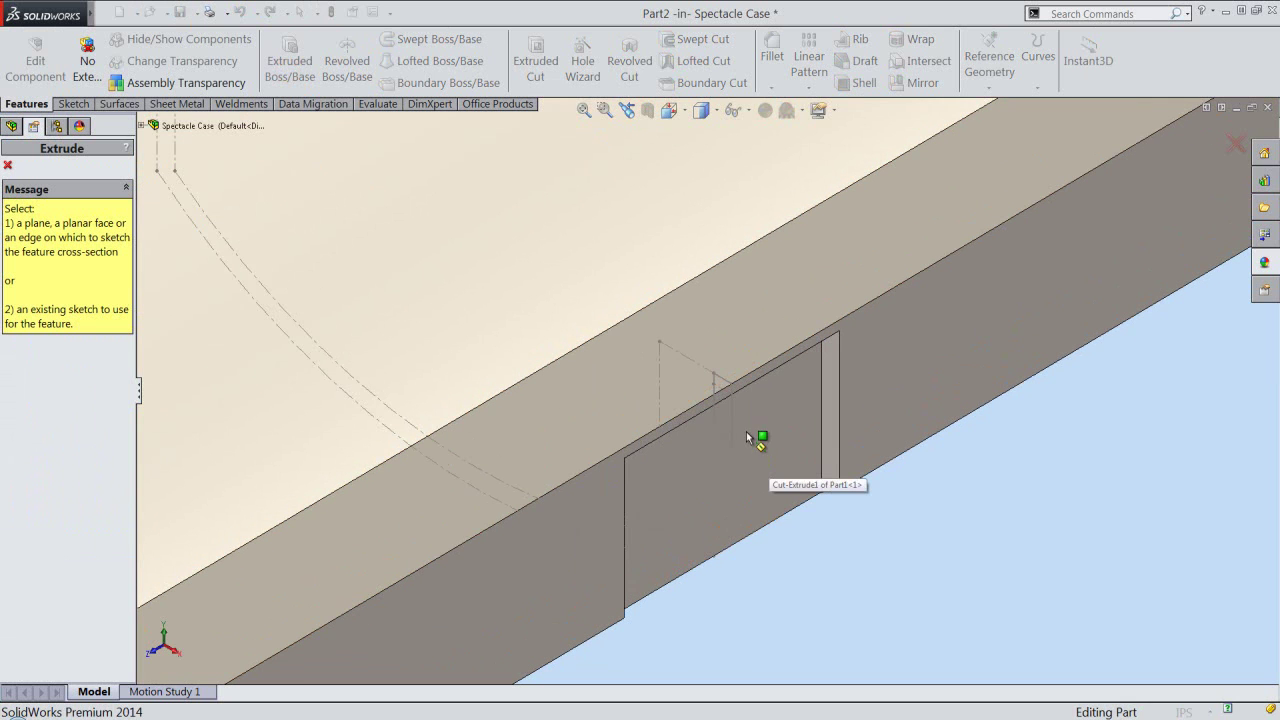
click(736, 414)
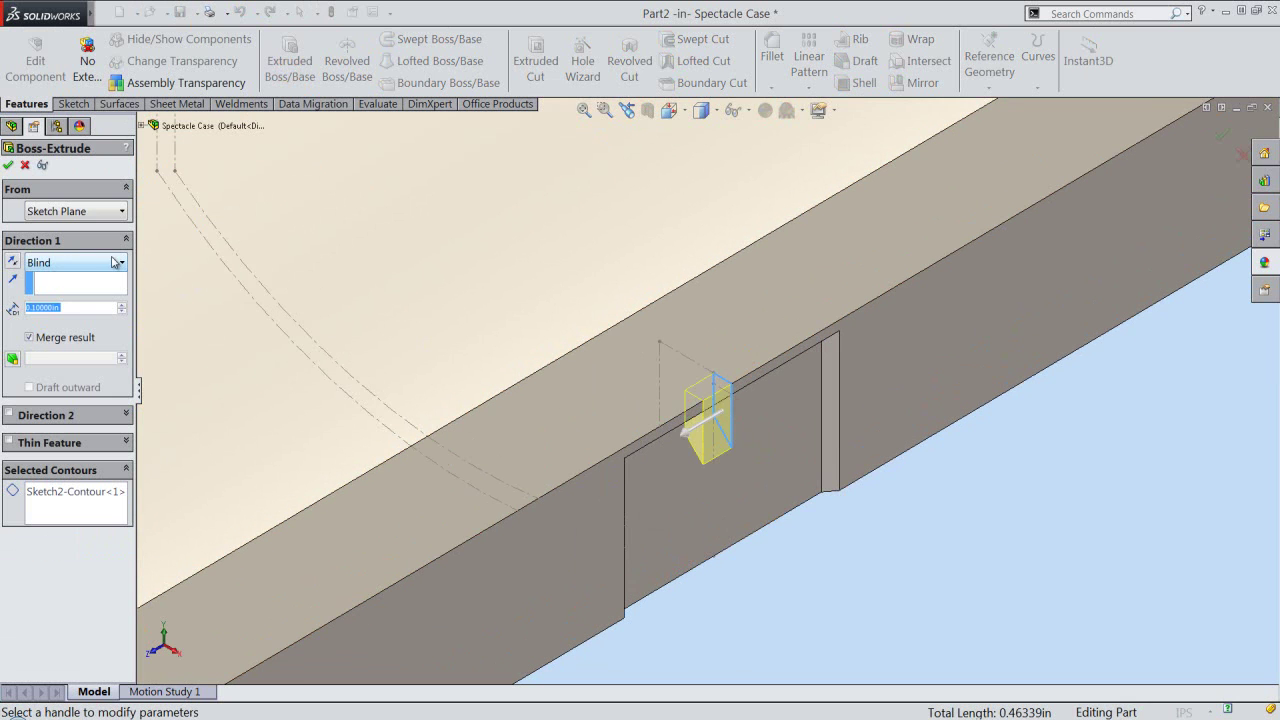
click(114, 262)
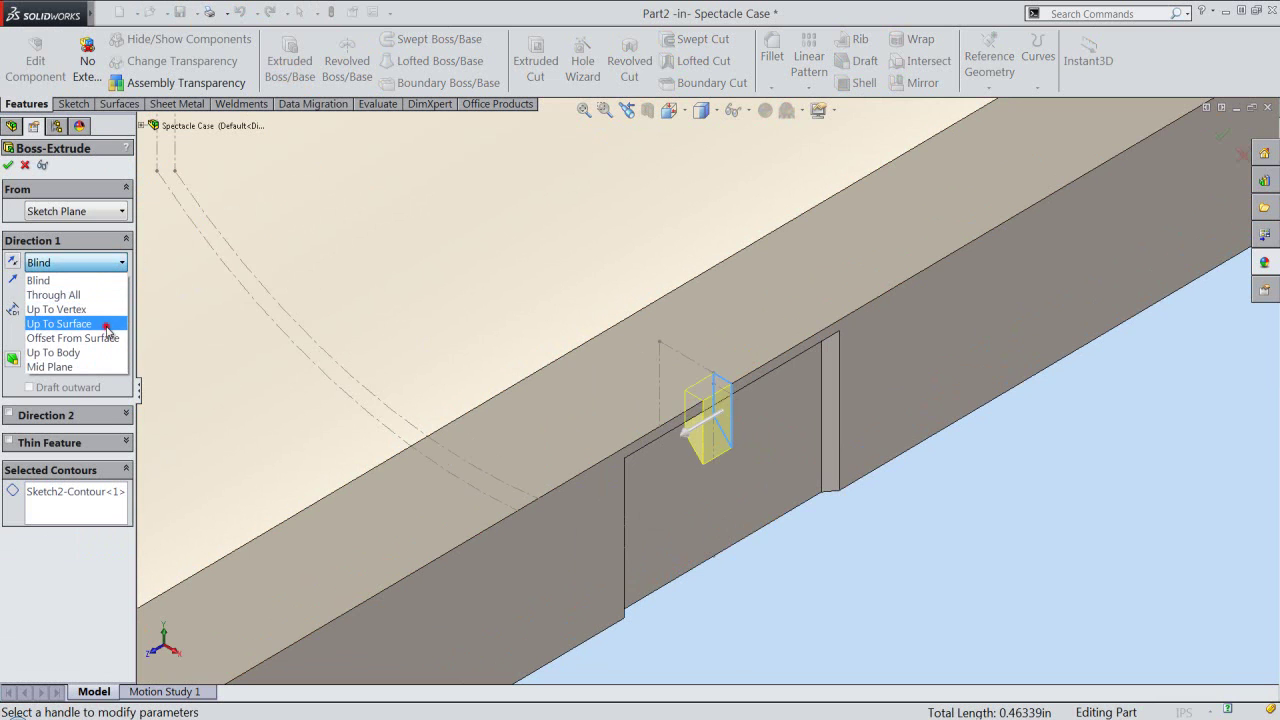
click(107, 324)
click(828, 388)
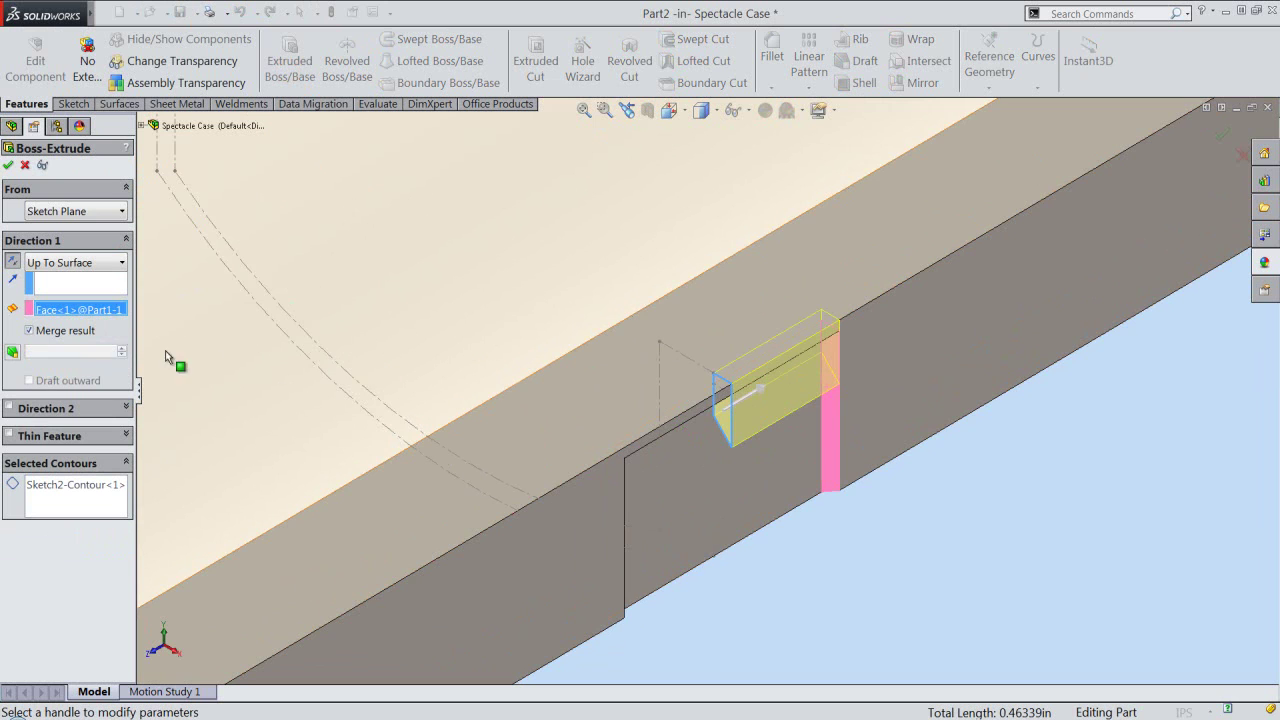
Add Direction 2 Up To Surface ending at the opposite face and accept the extrusion
click(8, 407)
click(60, 437)
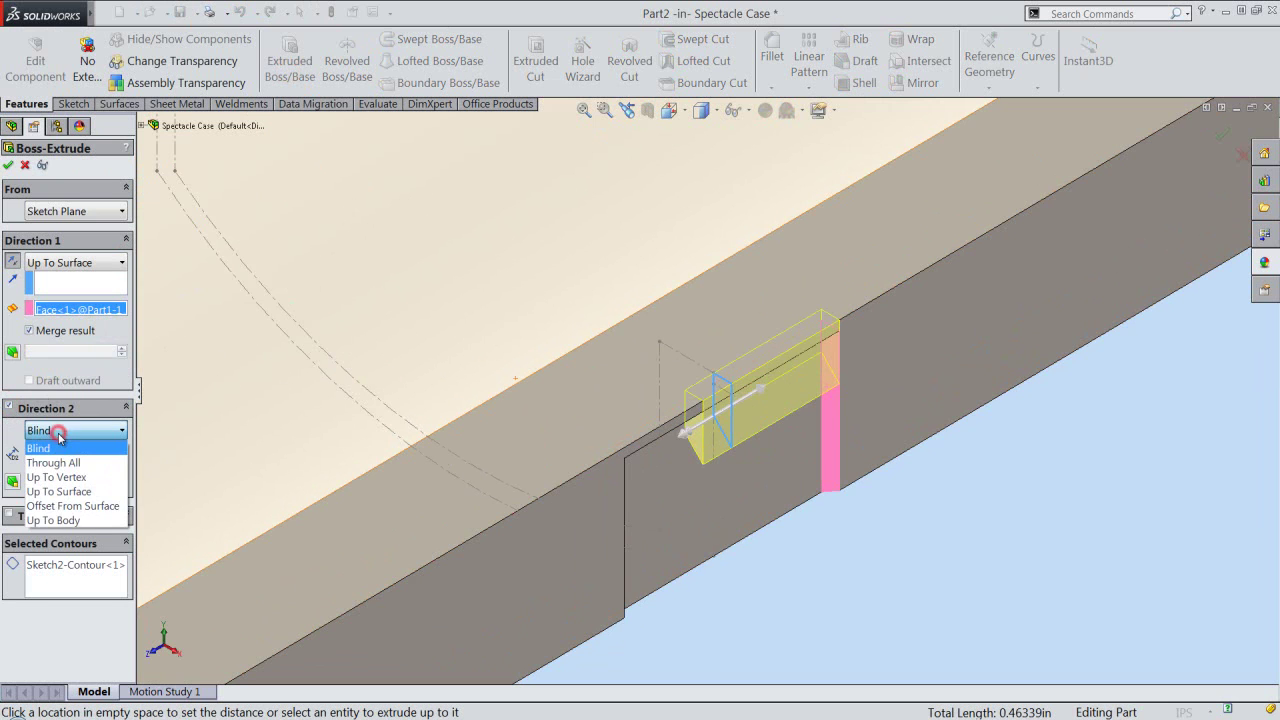
click(80, 488)
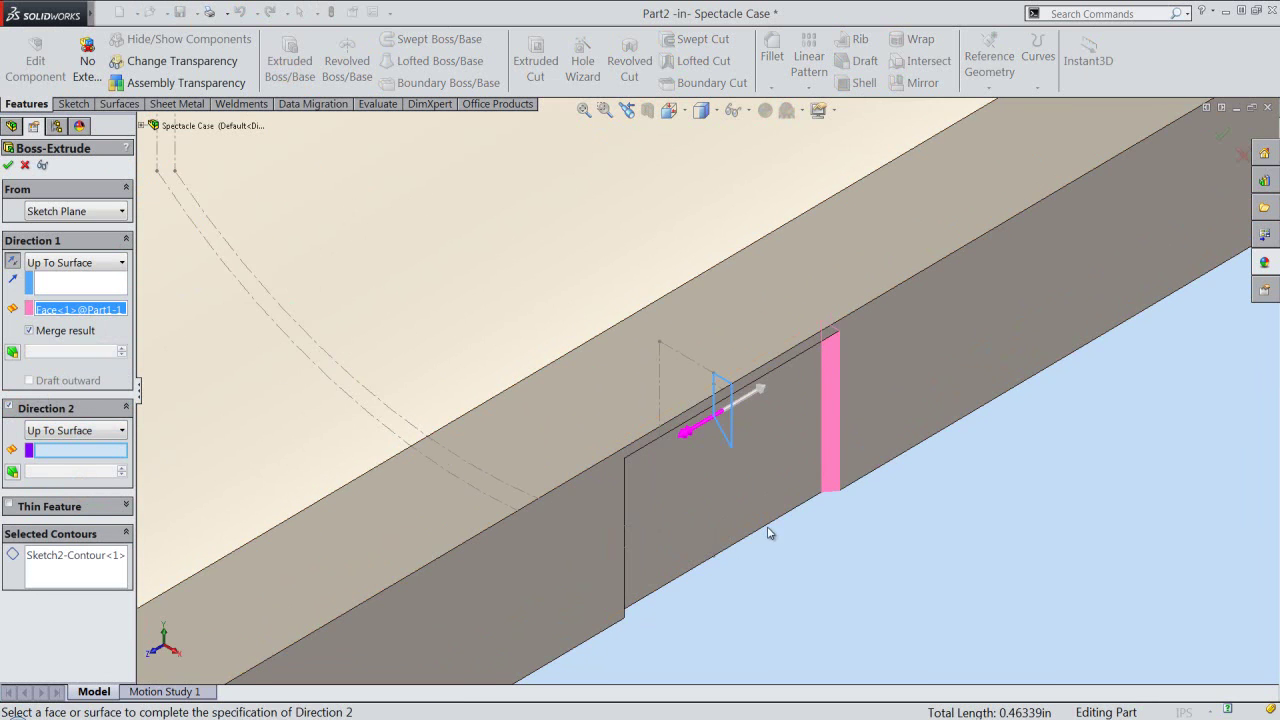
middle_drag(766, 451, 645, 557)
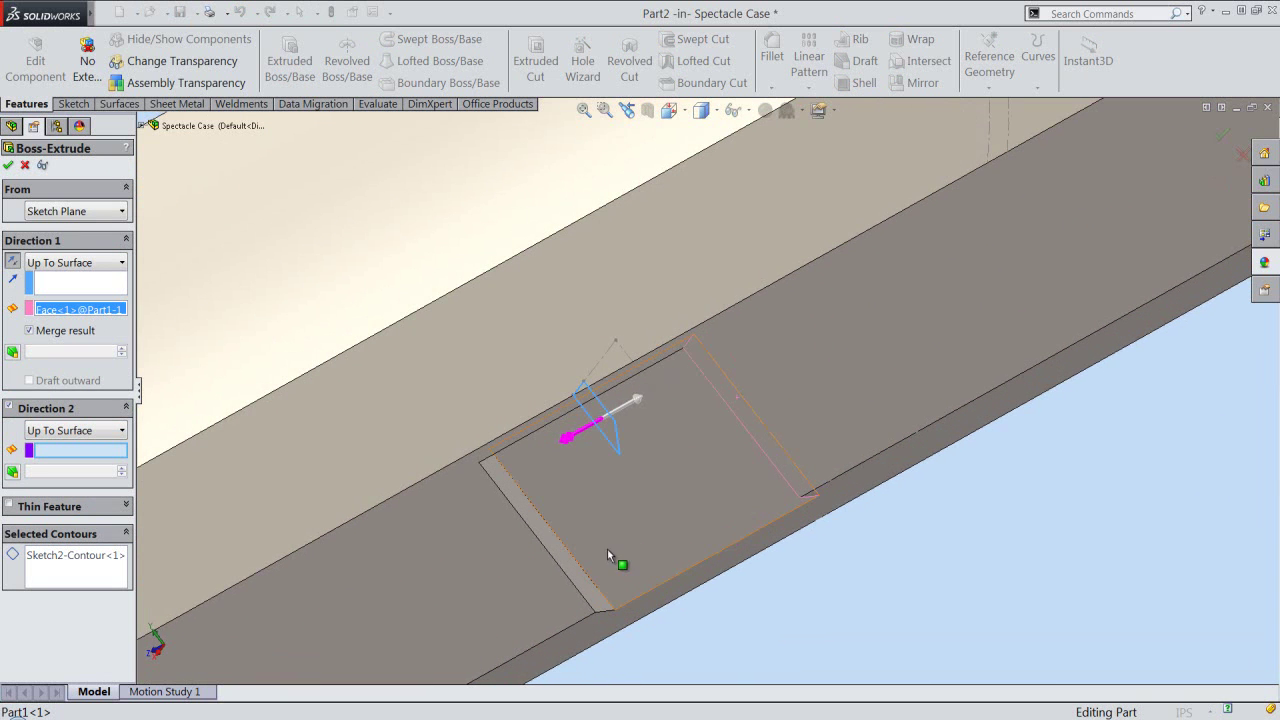
click(571, 558)
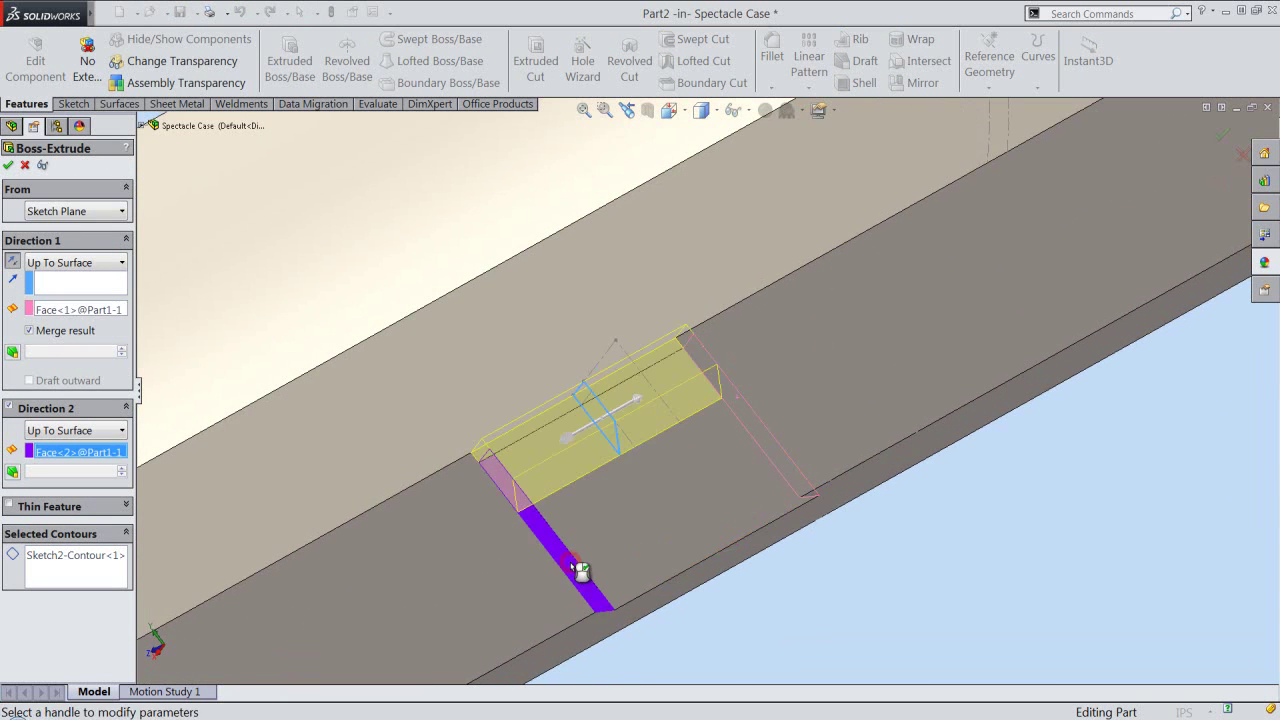
click(8, 165)
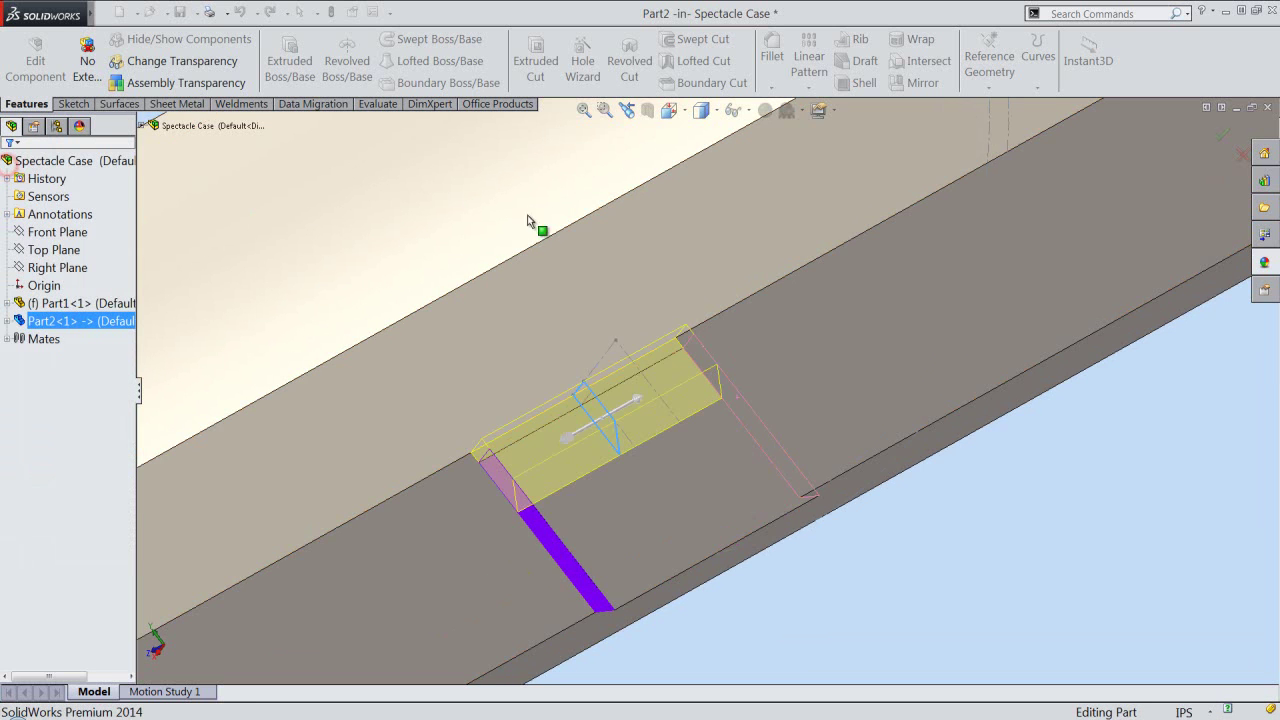
Return to the assembly, fit it in view, and Save All including the modified Part2
click(627, 110)
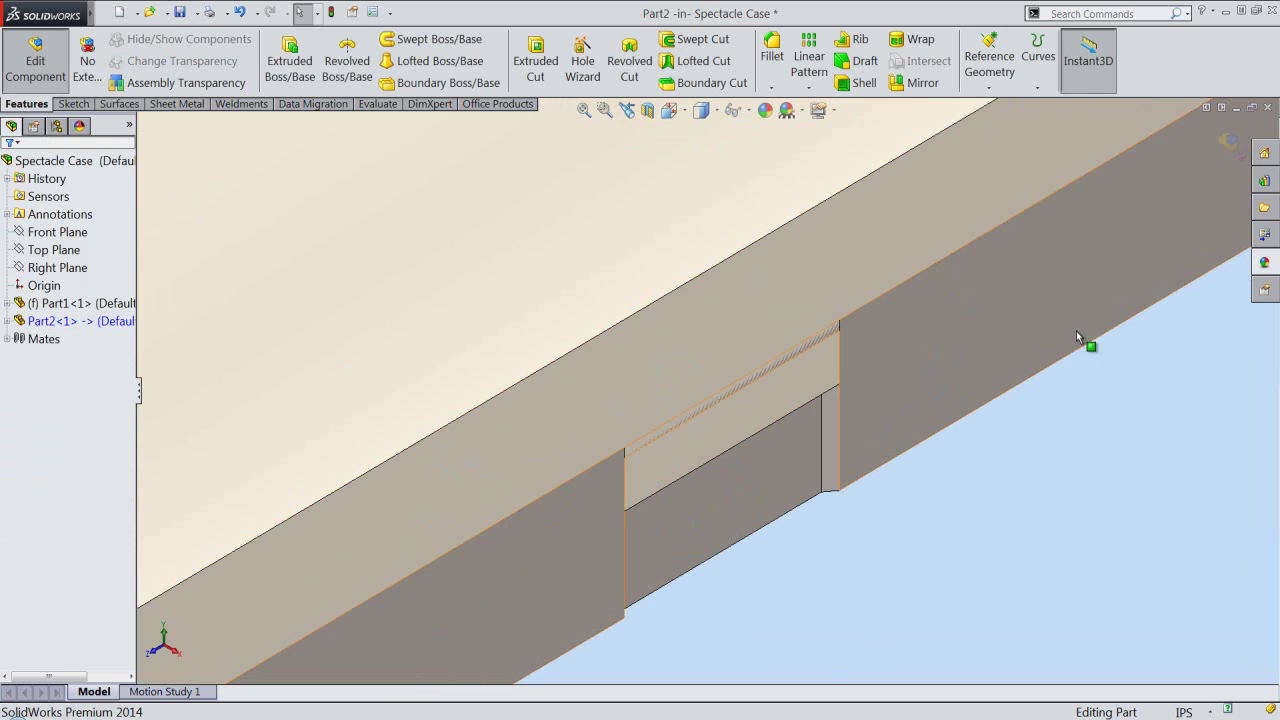
click(1226, 141)
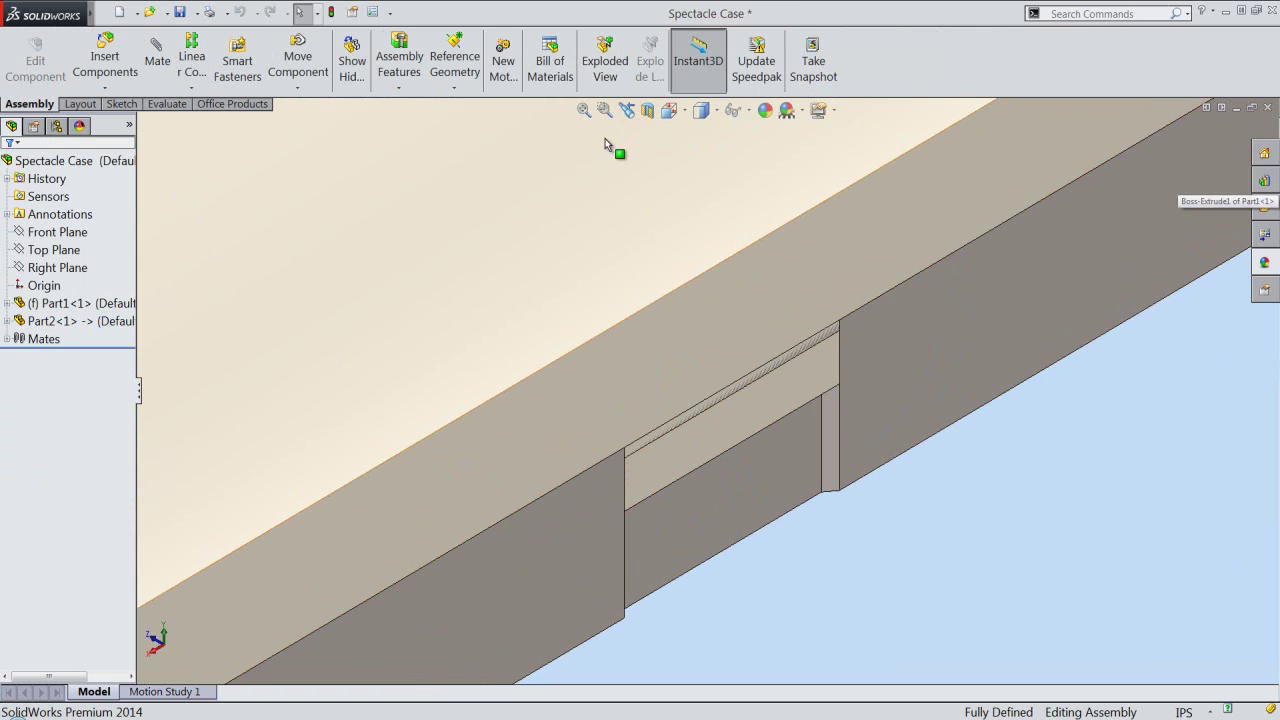
click(585, 110)
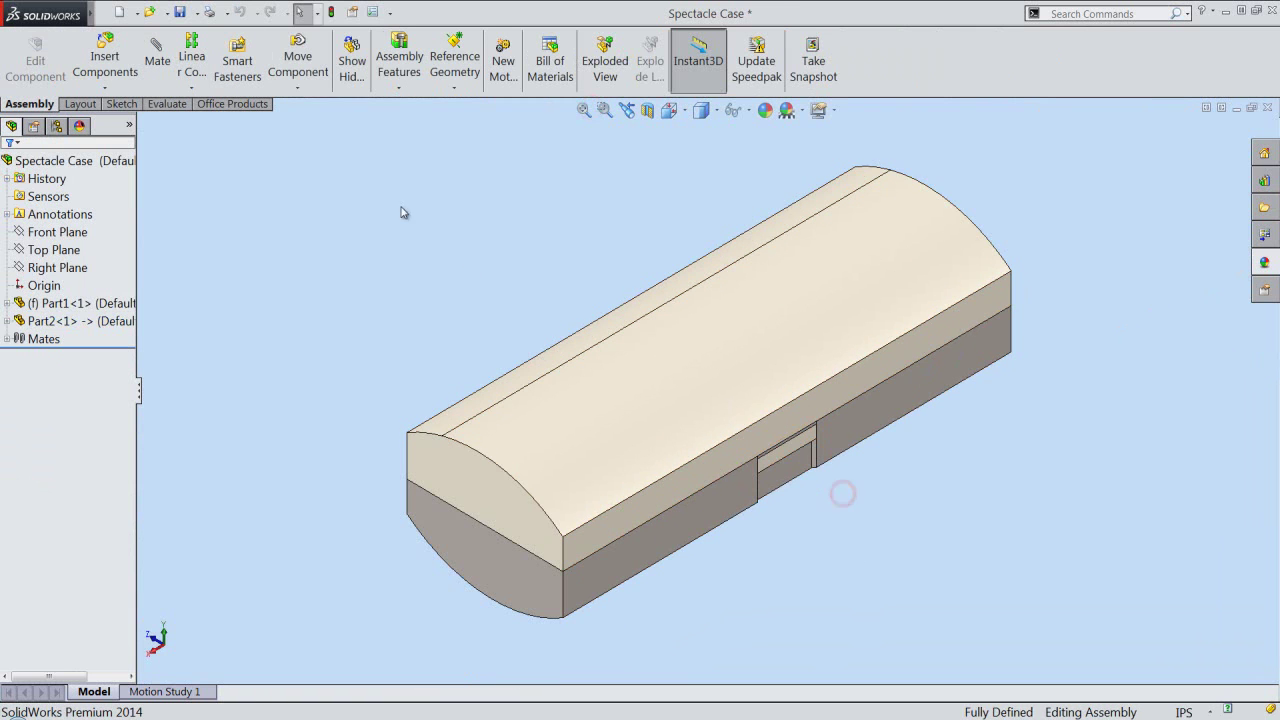
click(180, 12)
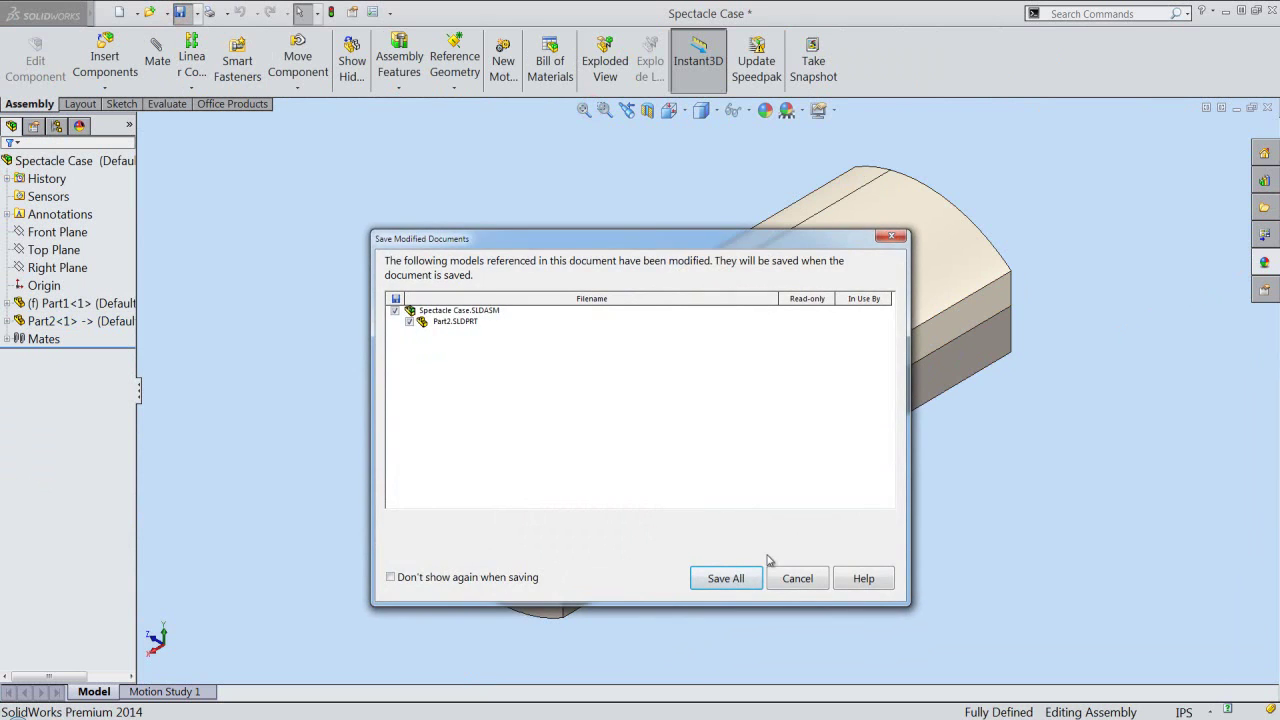
click(752, 586)
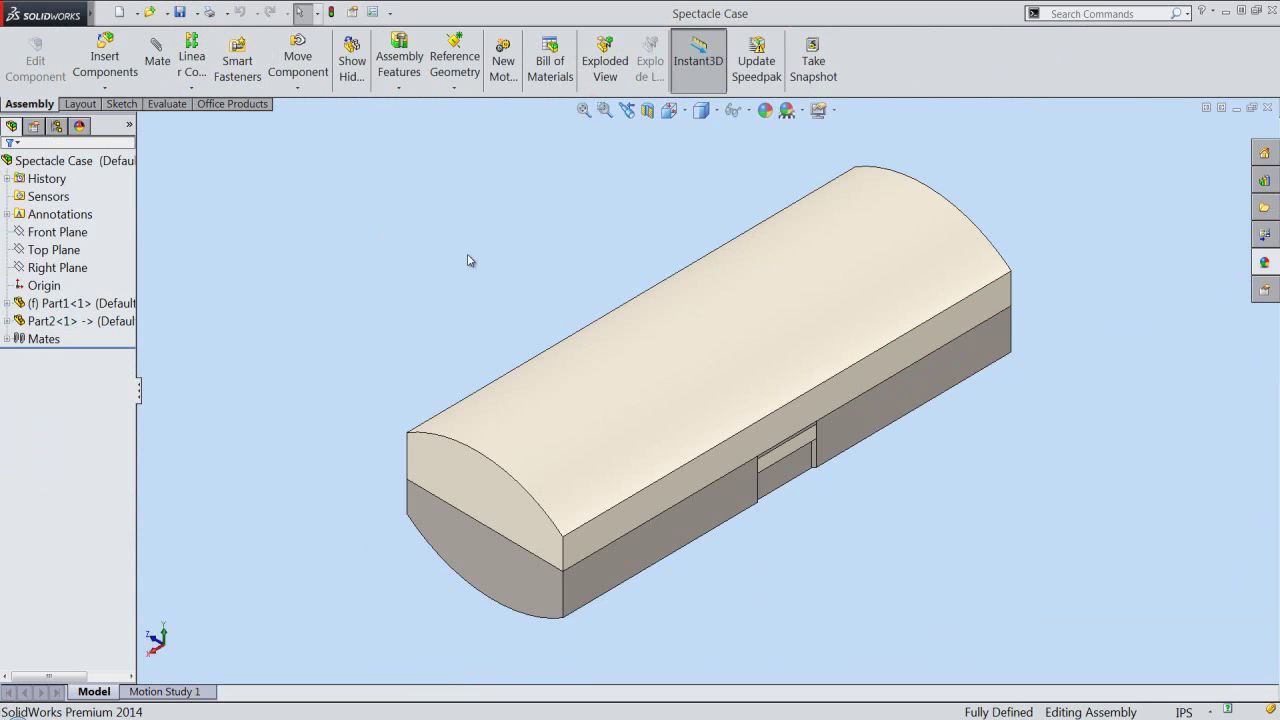
click(500, 256)
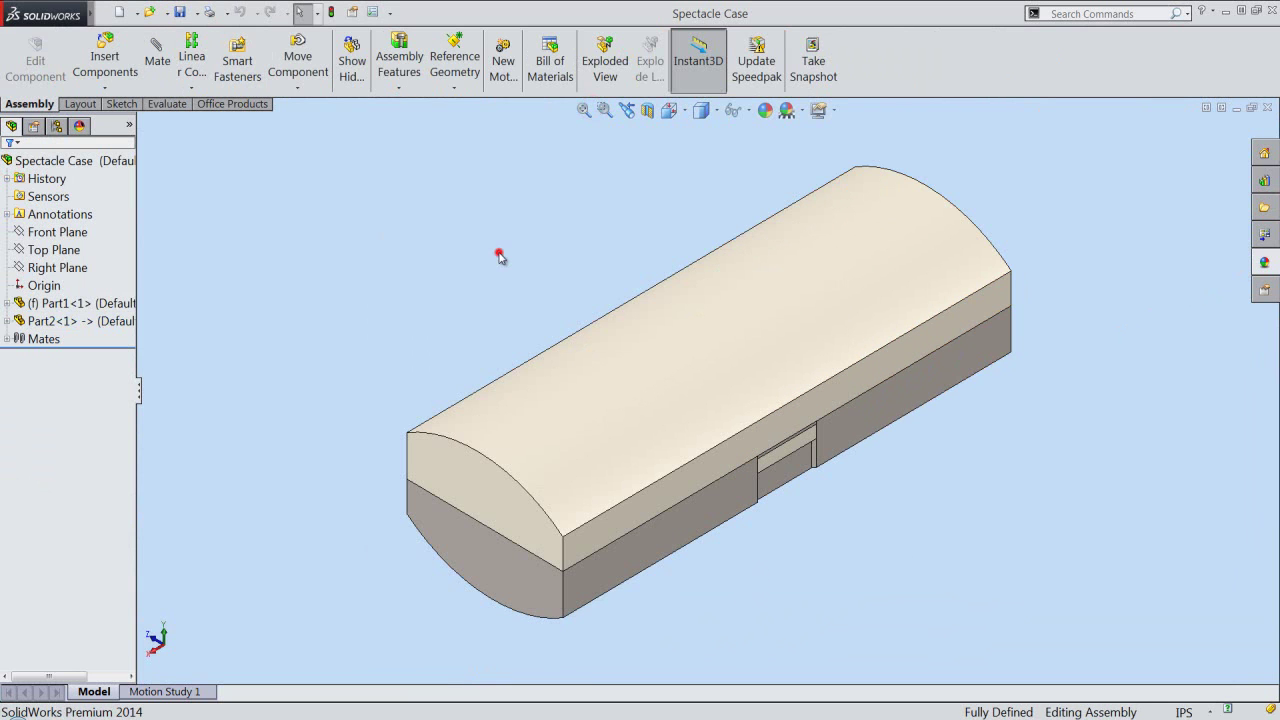
Select Part2 and reopen it for editing within the assembly
click(62, 321)
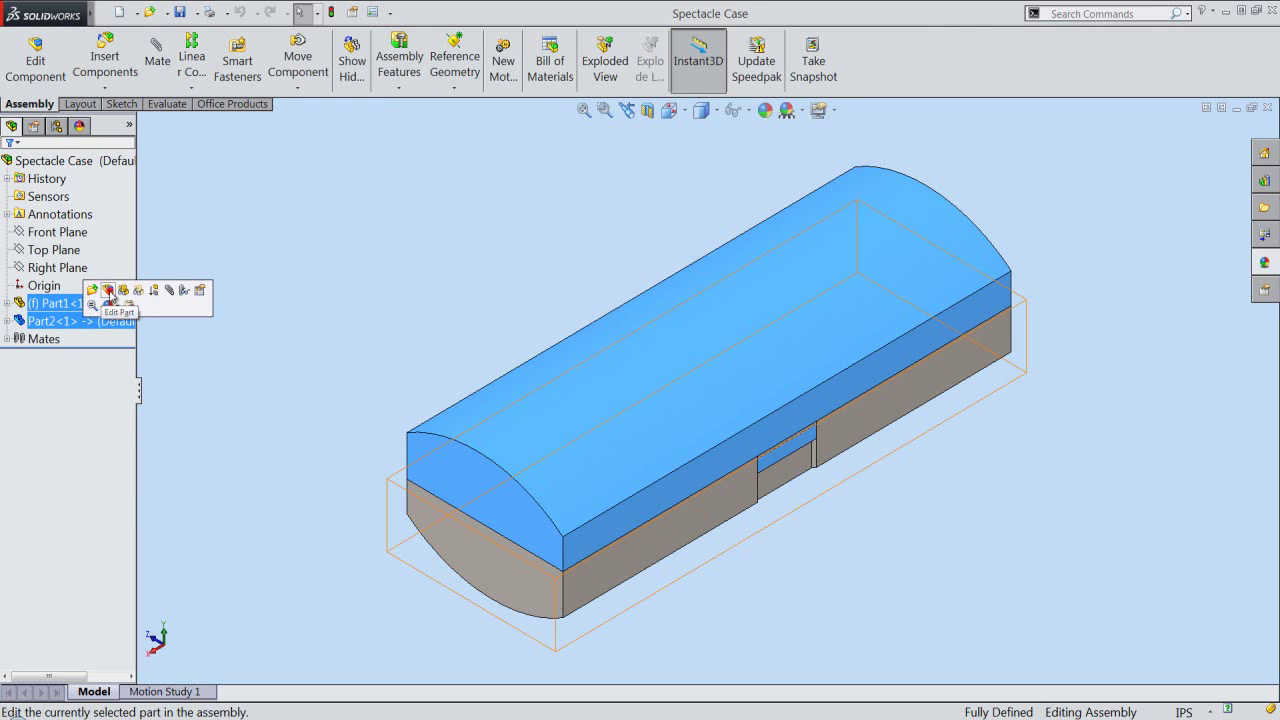
click(108, 291)
click(669, 110)
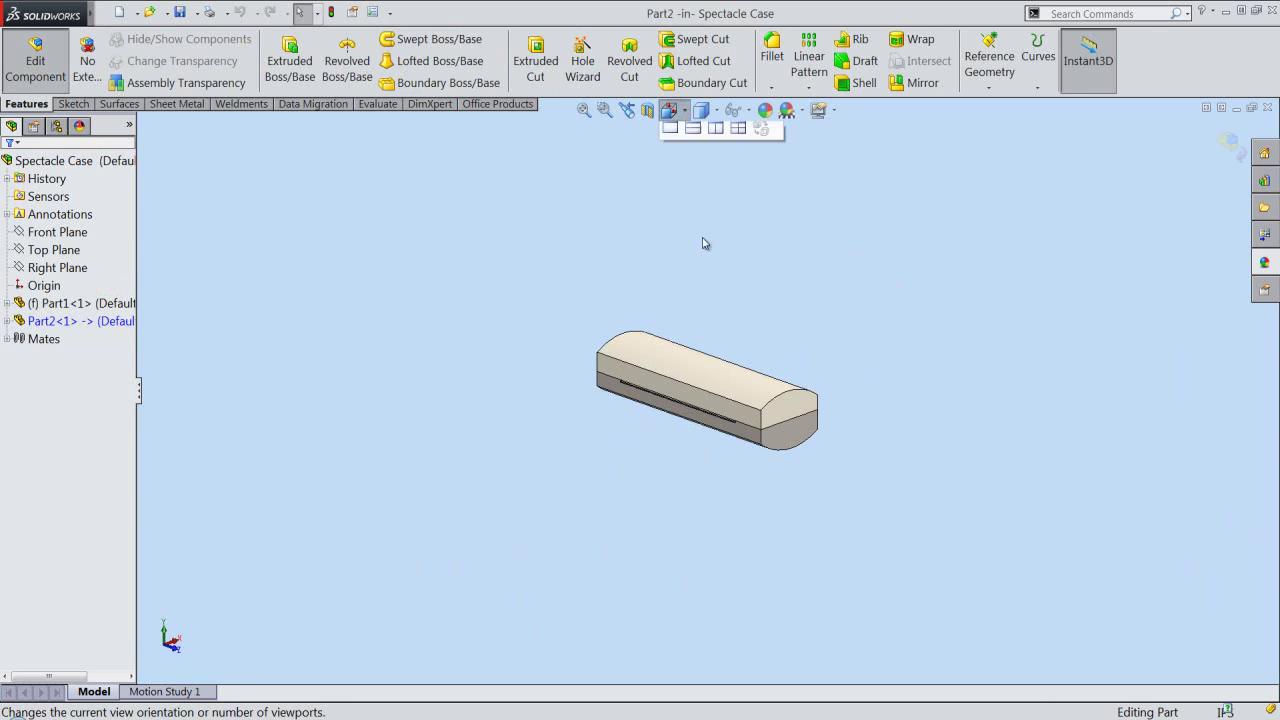
In an isometric view zoomed to the rail, start Sketch3 on the rail face
click(718, 345)
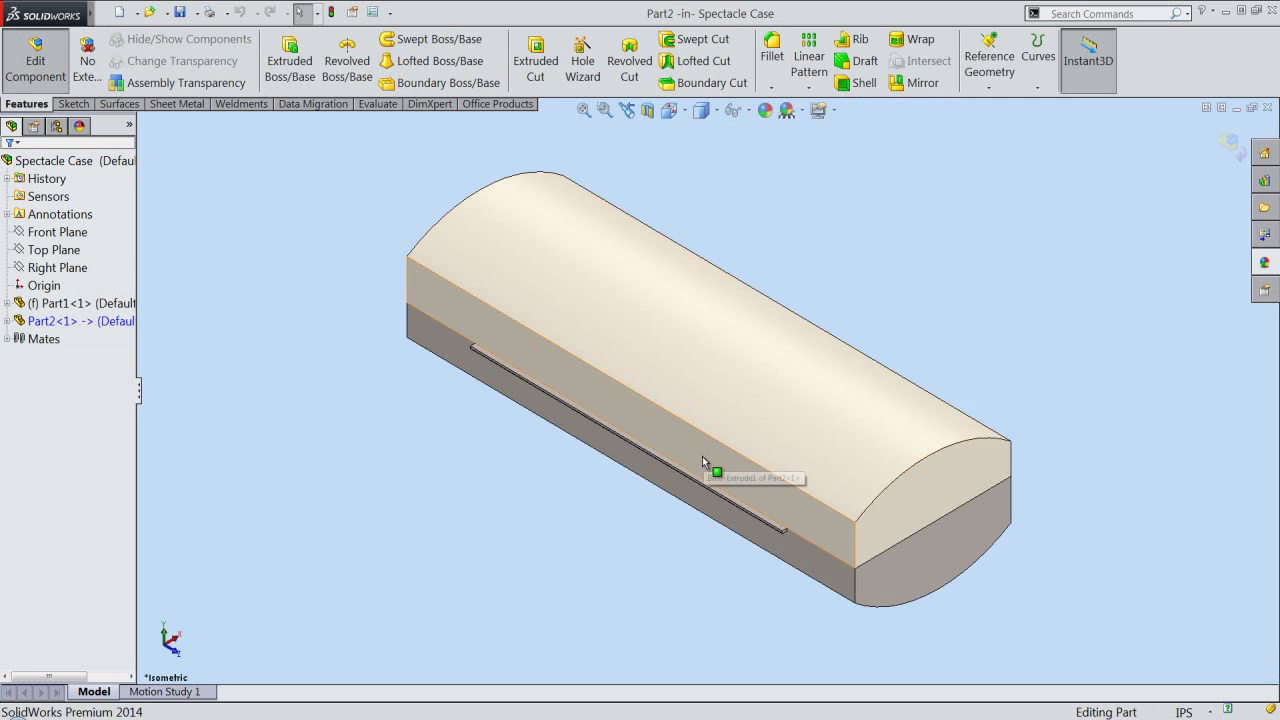
scroll(712, 470, down, 3)
scroll(702, 468, down, 3)
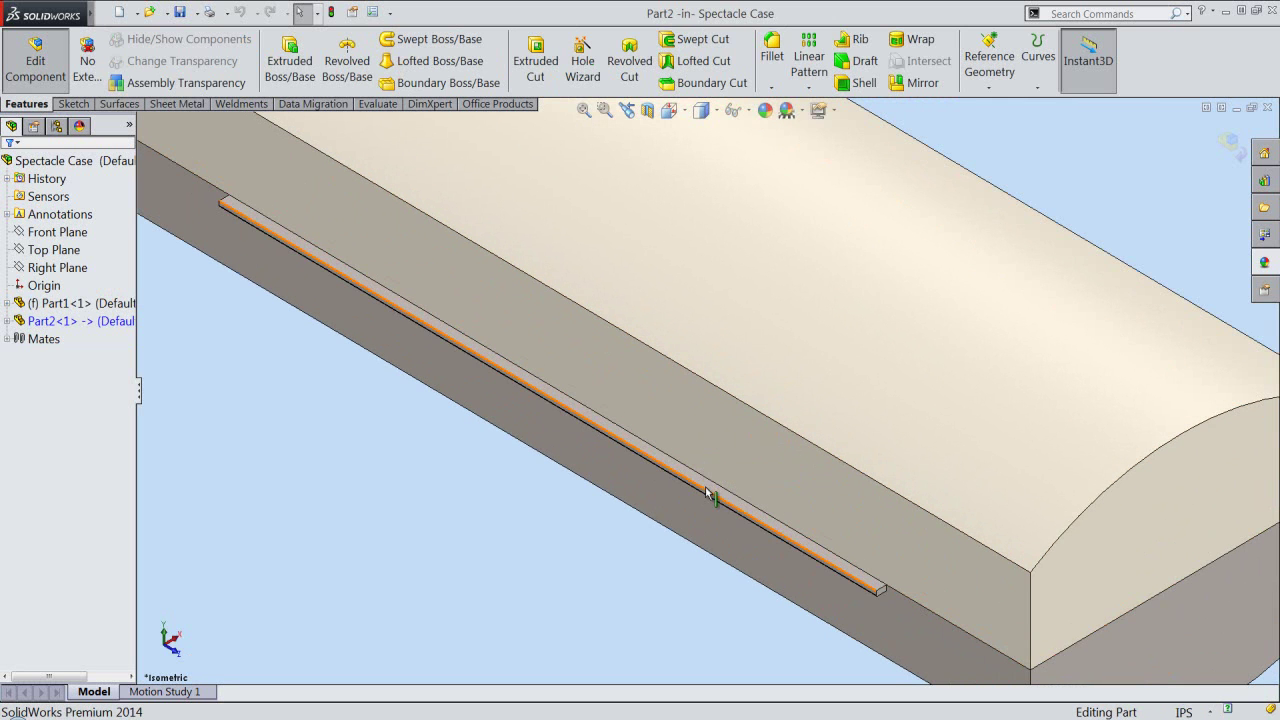
scroll(708, 490, down, 2)
click(72, 104)
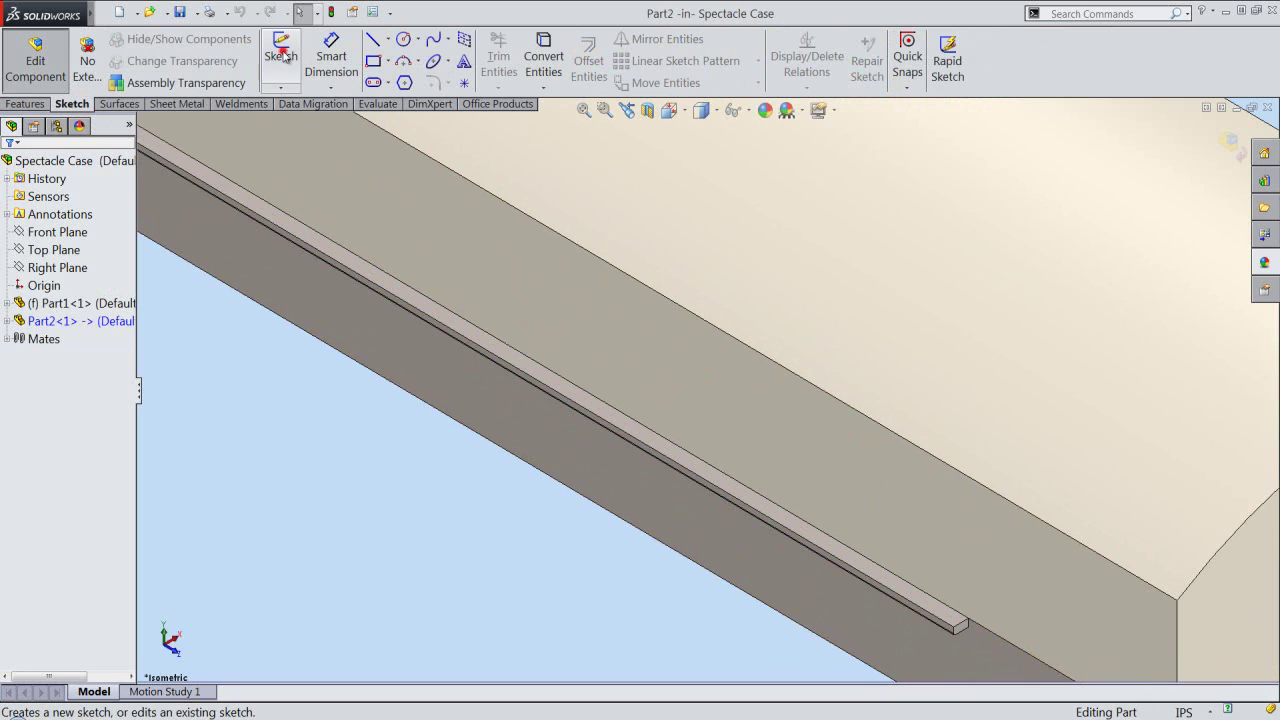
click(281, 55)
scroll(905, 592, down, 1)
scroll(905, 592, down, 1)
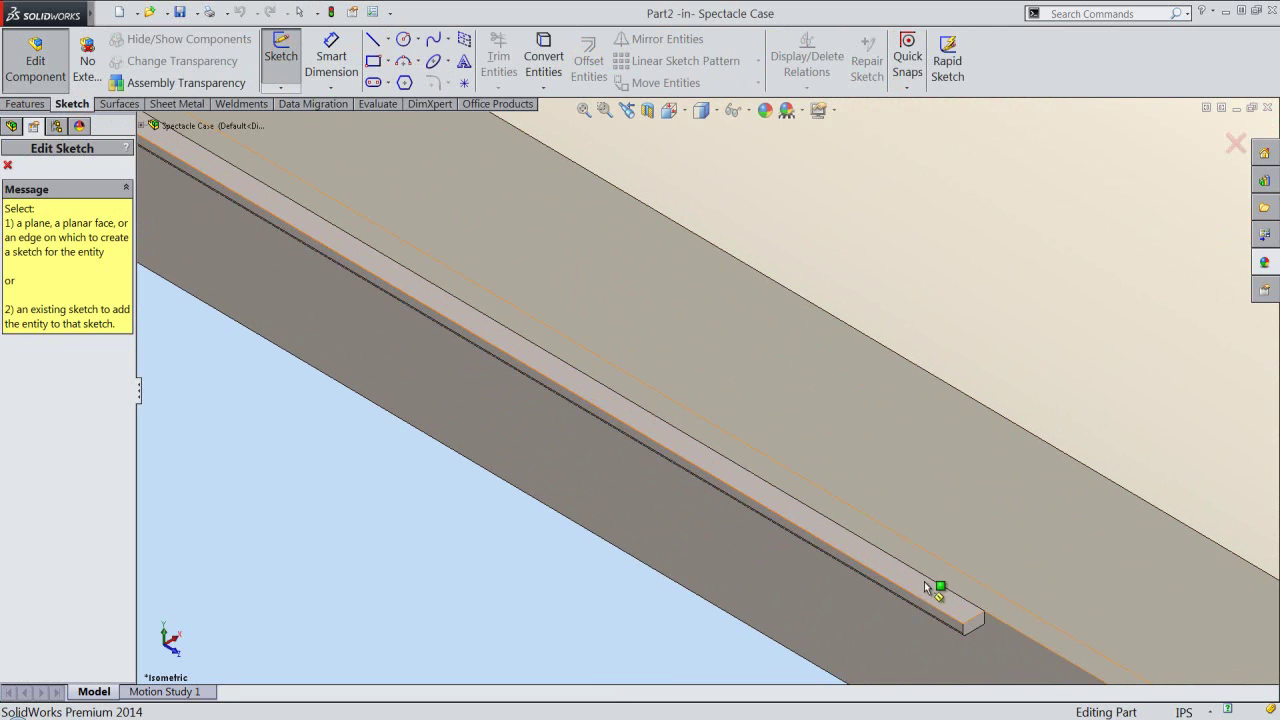
click(929, 597)
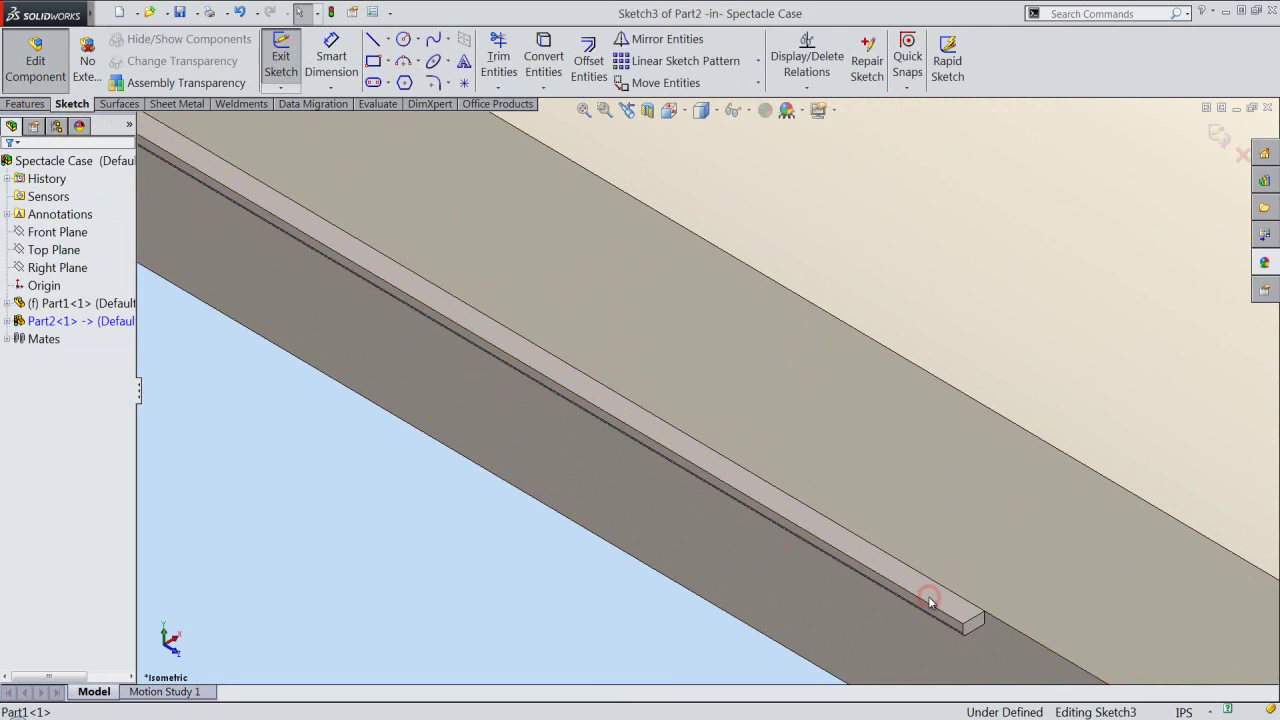
Convert the rail's long edge, short end edge and a third edge into the sketch
click(627, 202)
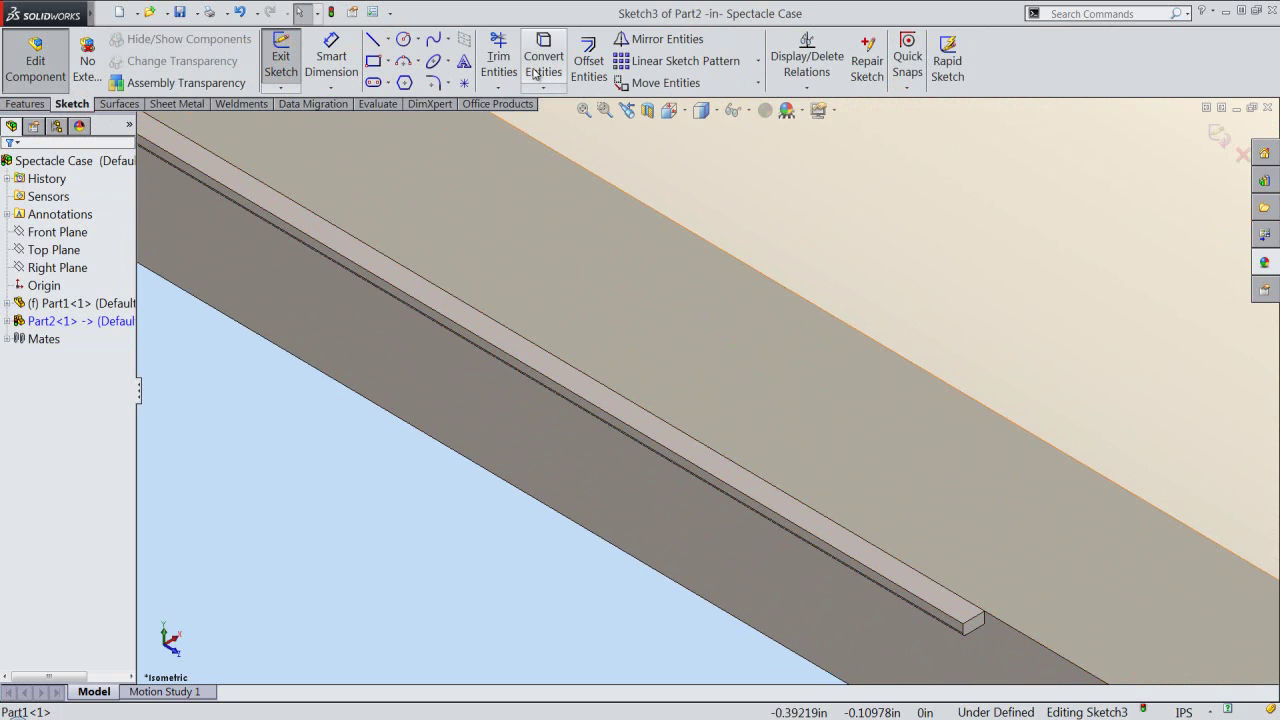
click(538, 73)
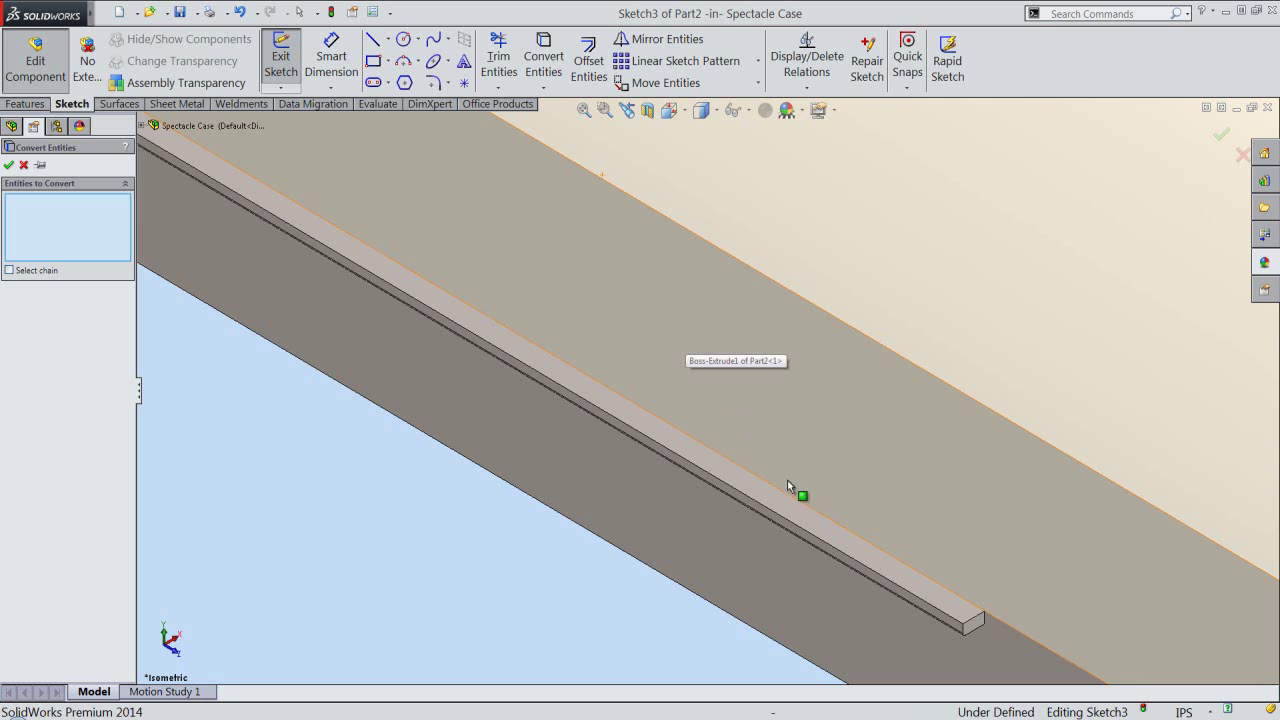
click(795, 524)
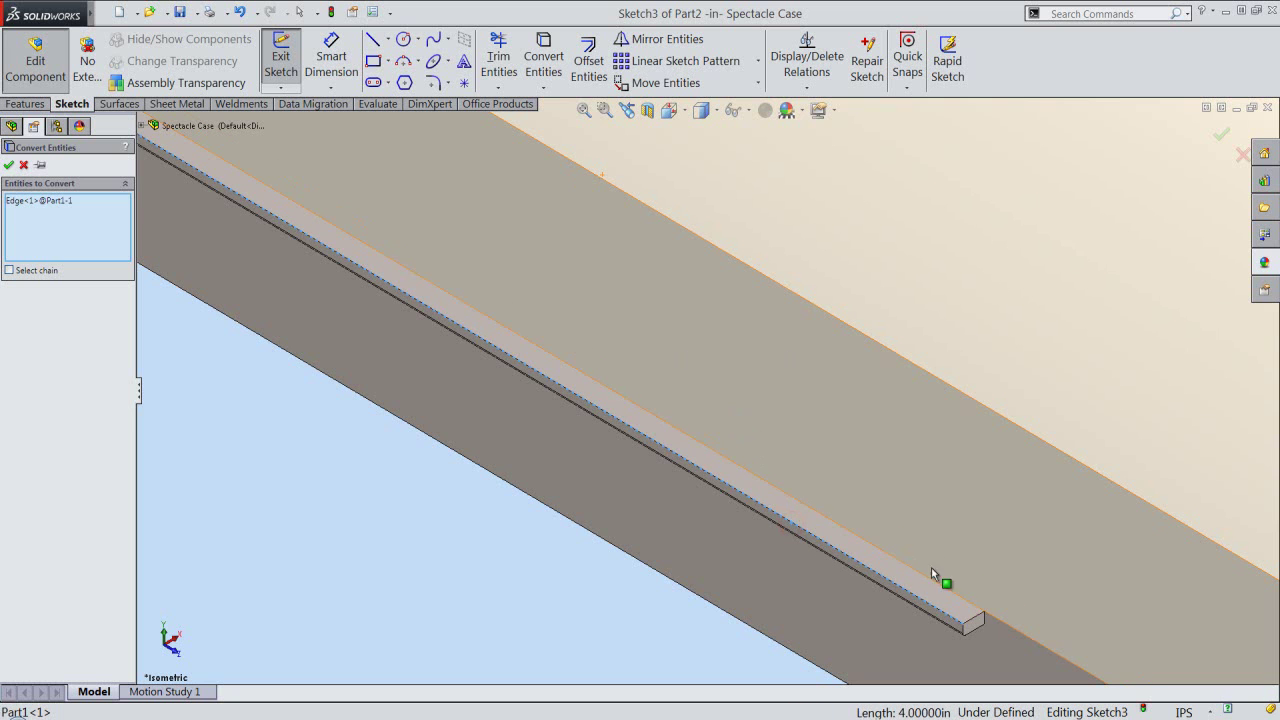
click(968, 614)
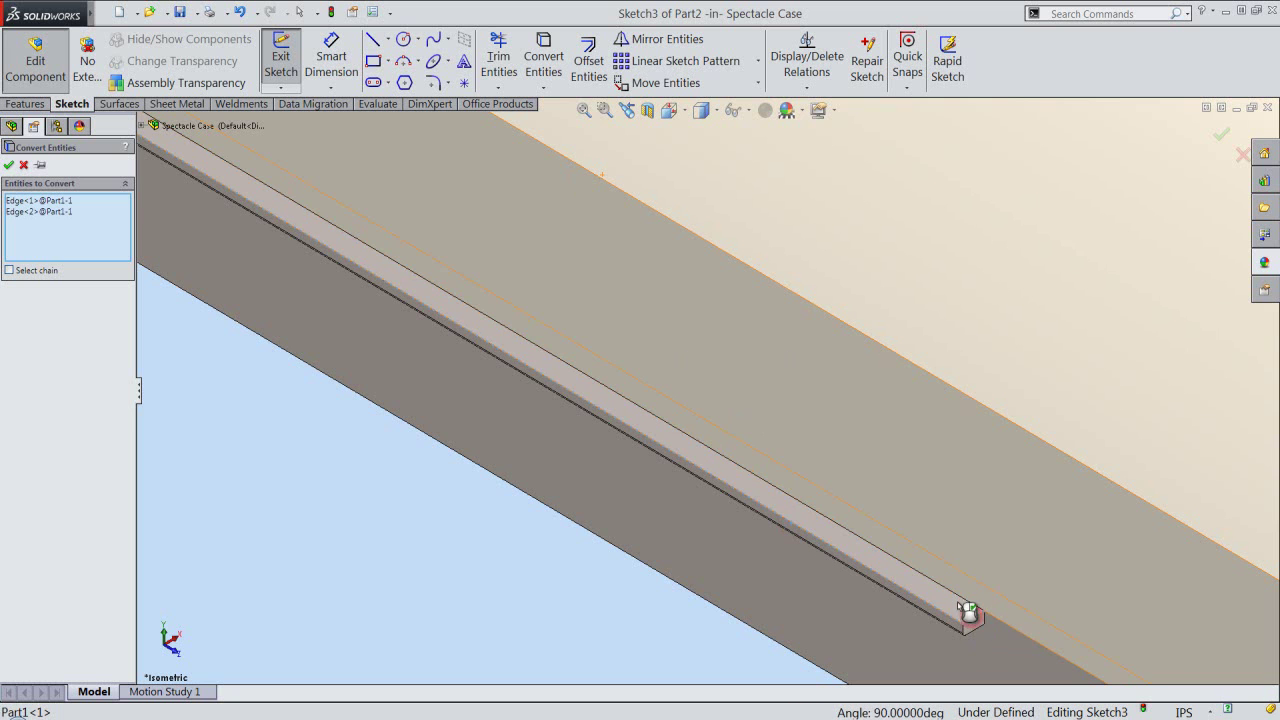
scroll(950, 589, up, 2)
scroll(855, 537, up, 2)
scroll(666, 402, up, 2)
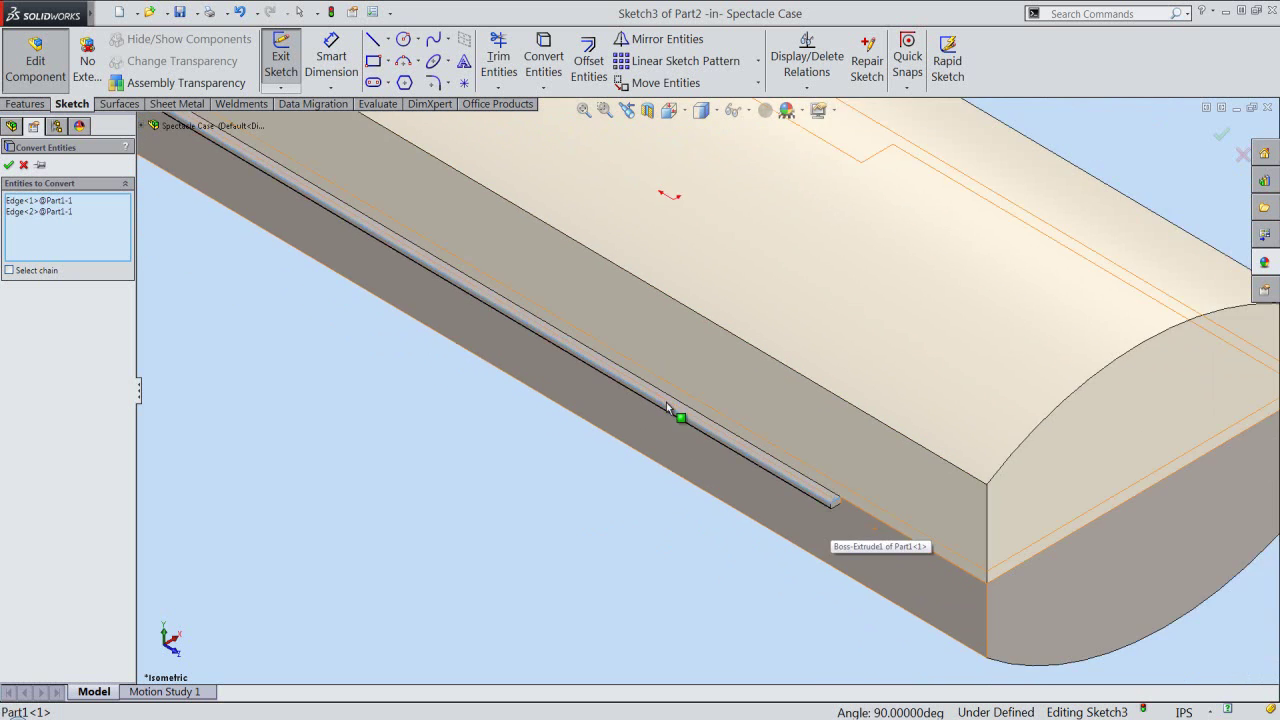
scroll(559, 327, up, 2)
scroll(438, 233, up, 1)
scroll(440, 260, down, 2)
scroll(500, 285, down, 2)
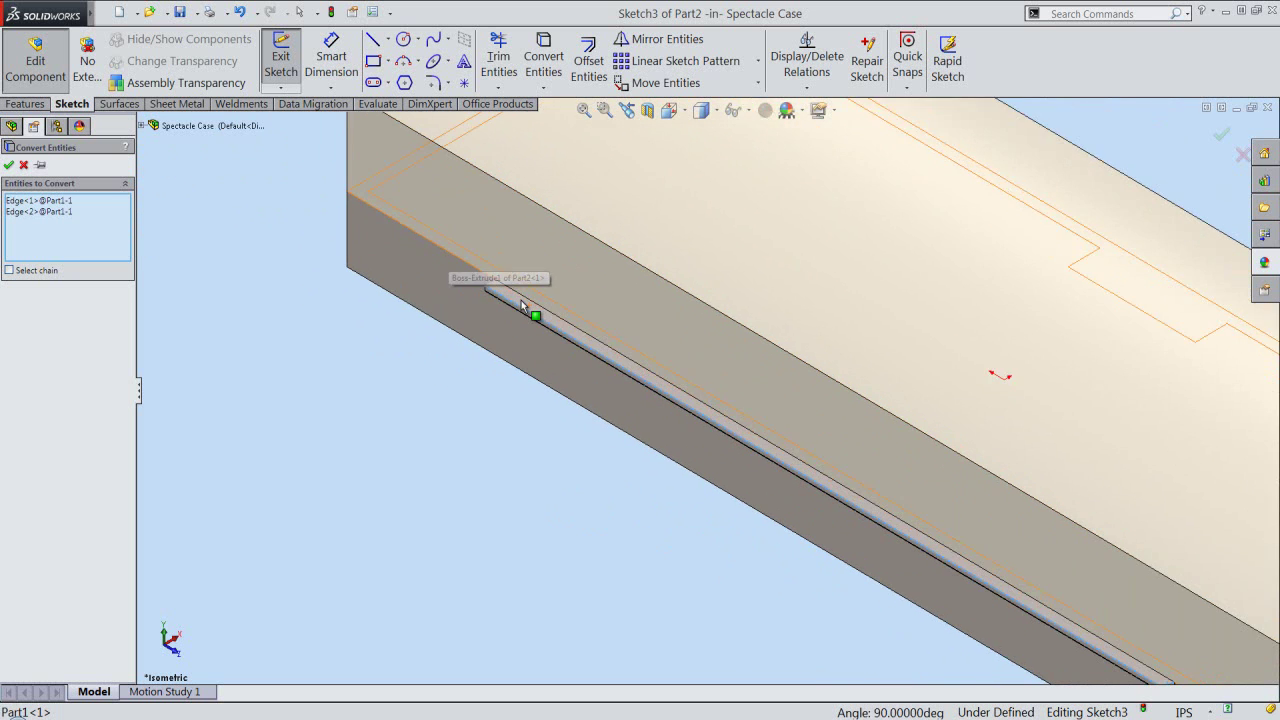
scroll(511, 287, down, 2)
click(495, 287)
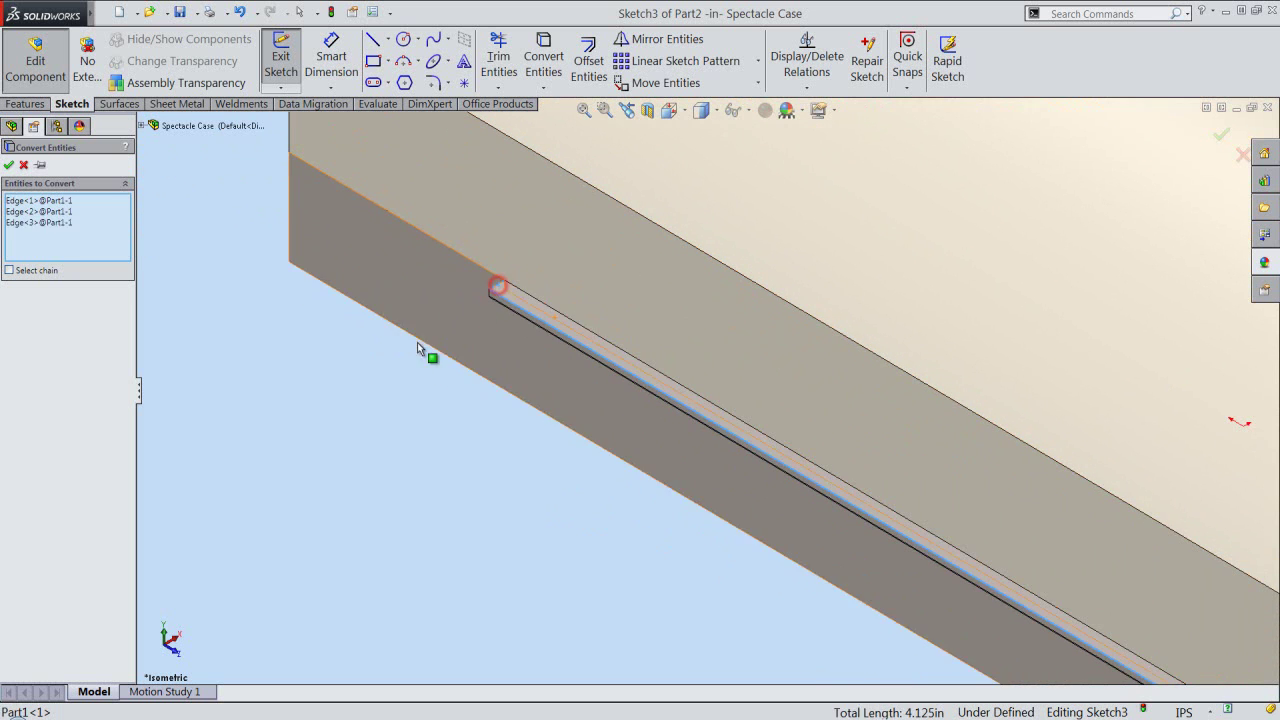
click(8, 165)
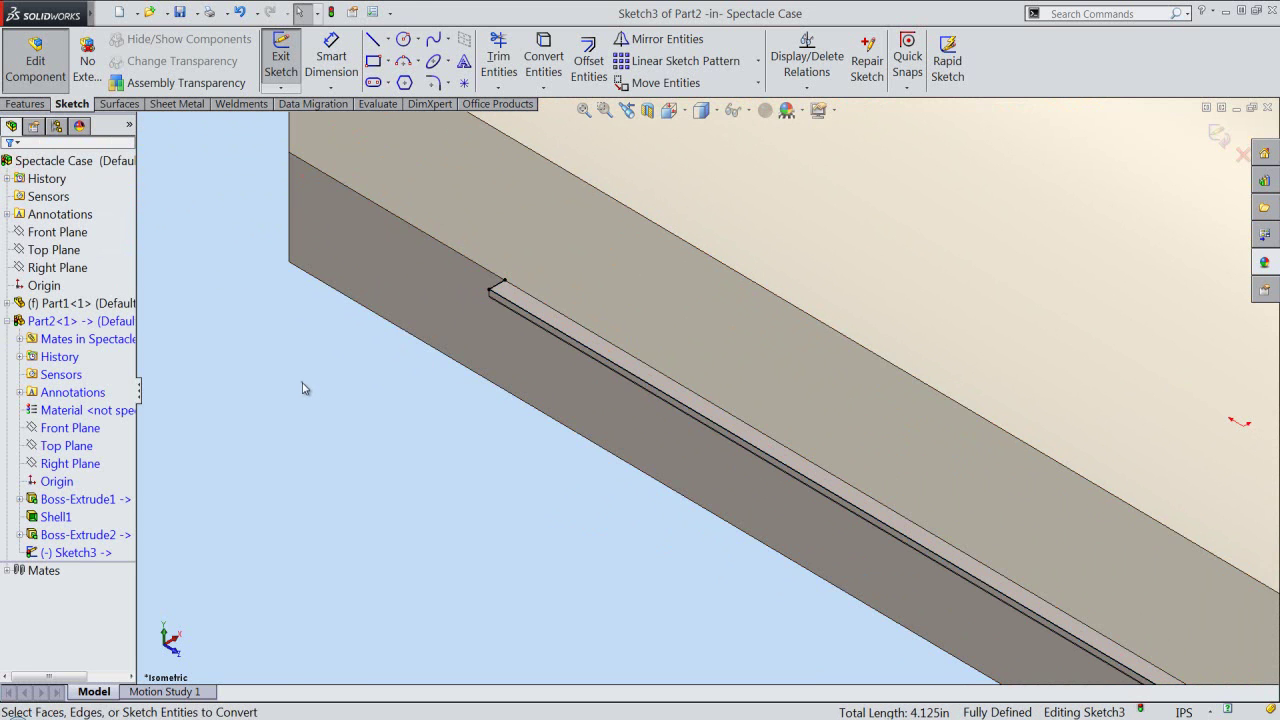
Draw a 4 in line from the rail edge and exit the strip sketch
right_click(303, 385)
click(320, 177)
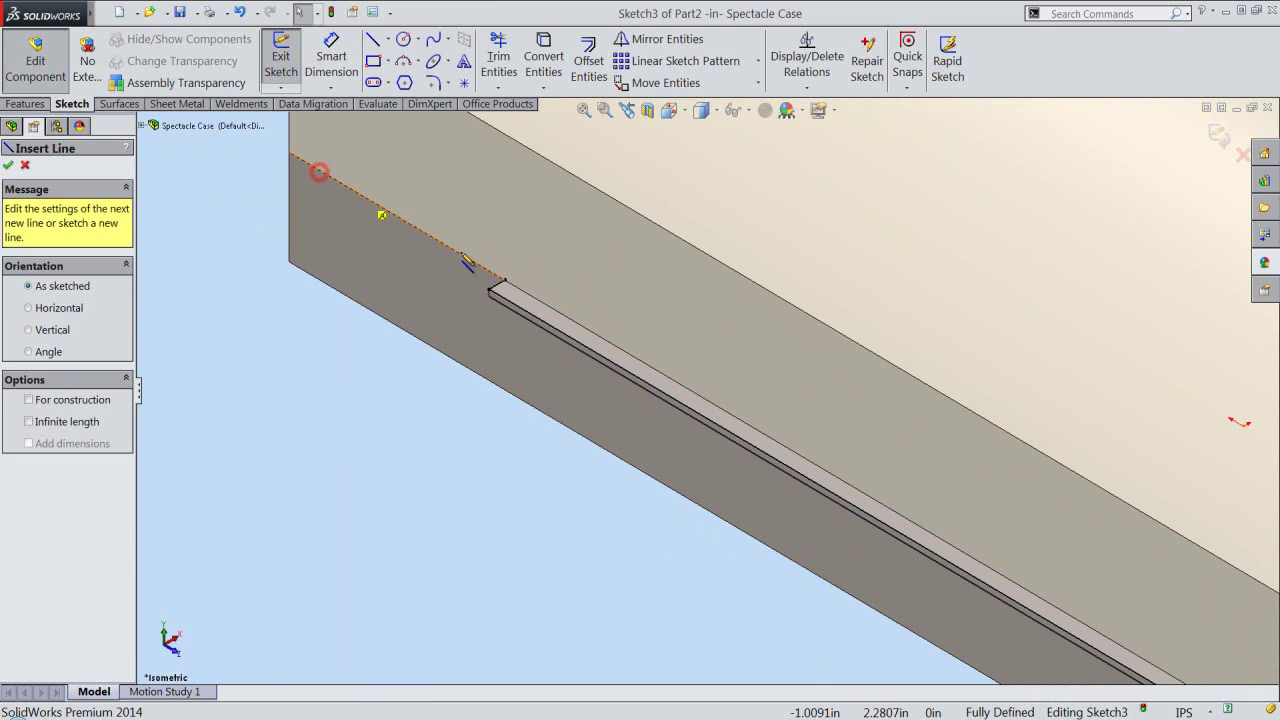
click(505, 281)
scroll(460, 310, up, 3)
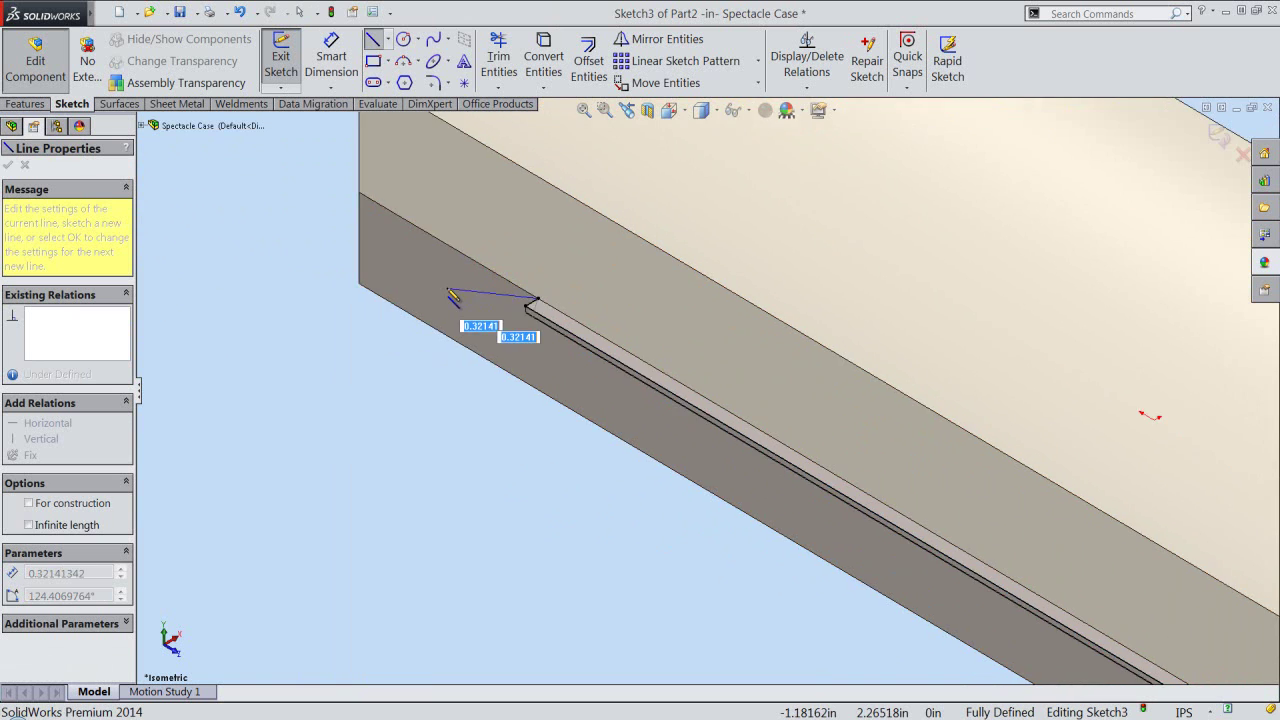
scroll(500, 335, up, 3)
scroll(1075, 618, down, 2)
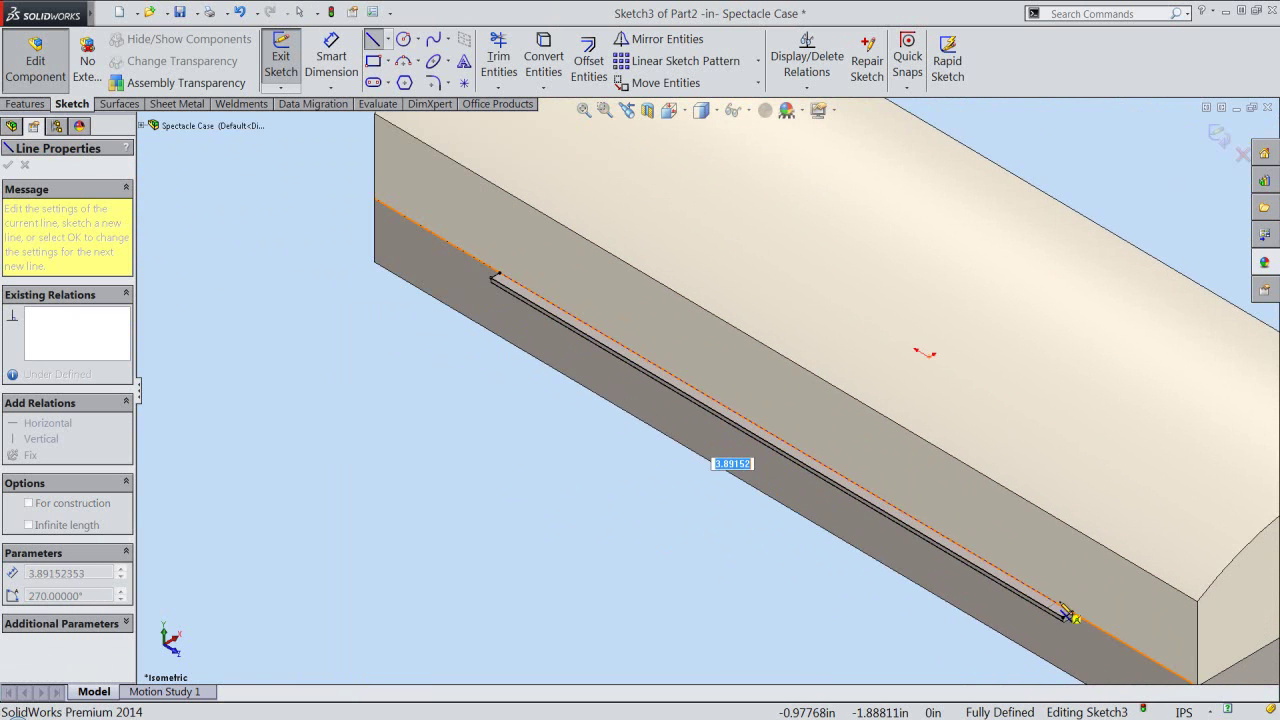
text(4)
key(Return)
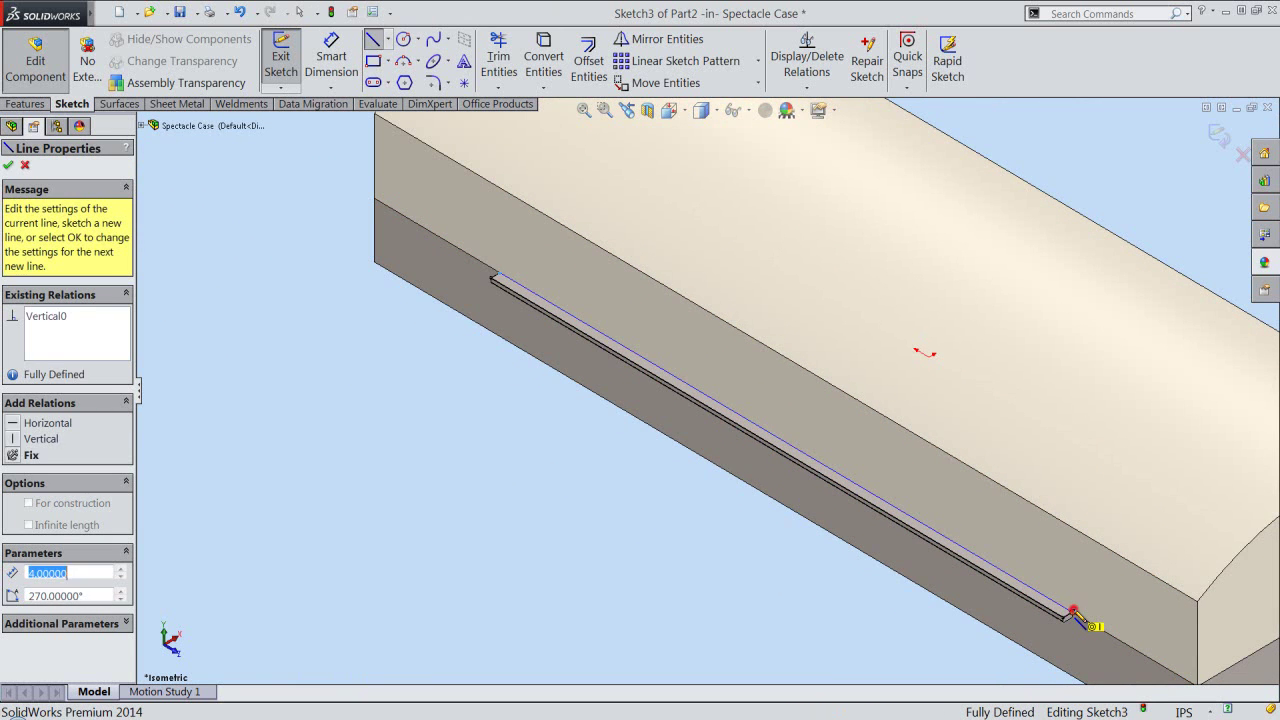
right_click(485, 478)
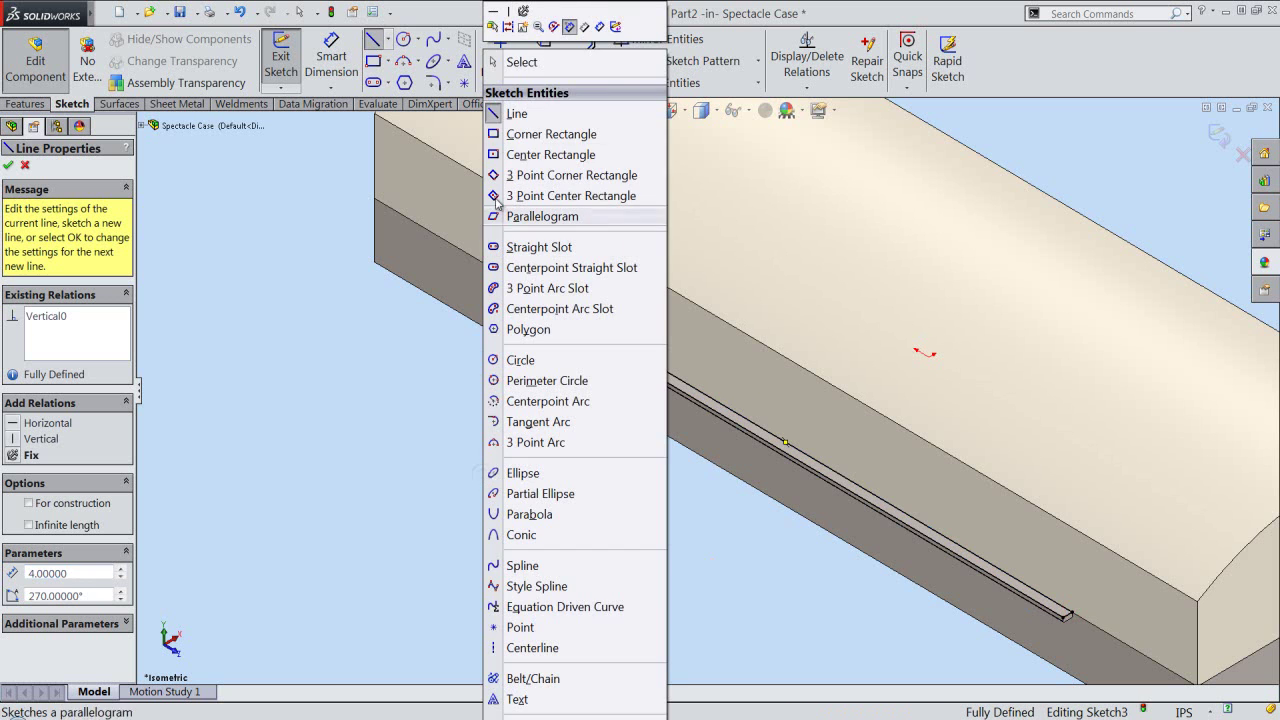
click(614, 28)
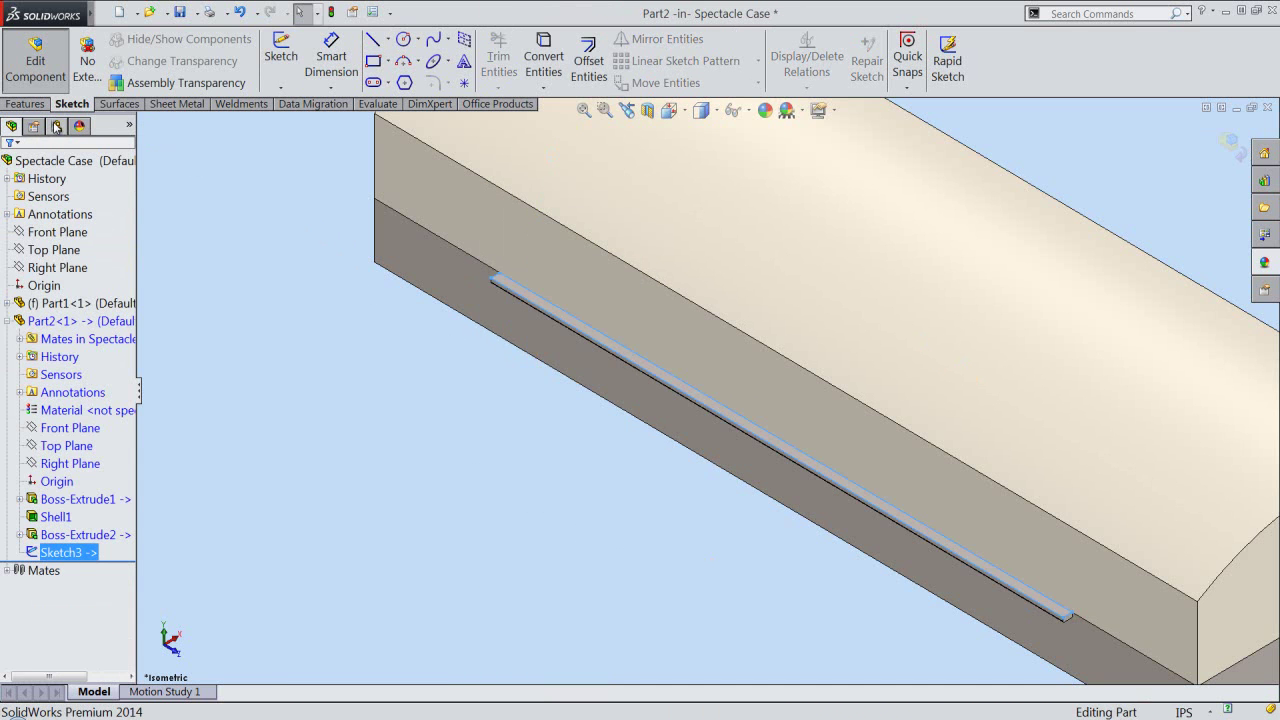
Extrude Sketch3 to a depth of 0.03125 in, forming a thin bar along the rail
click(30, 104)
click(290, 62)
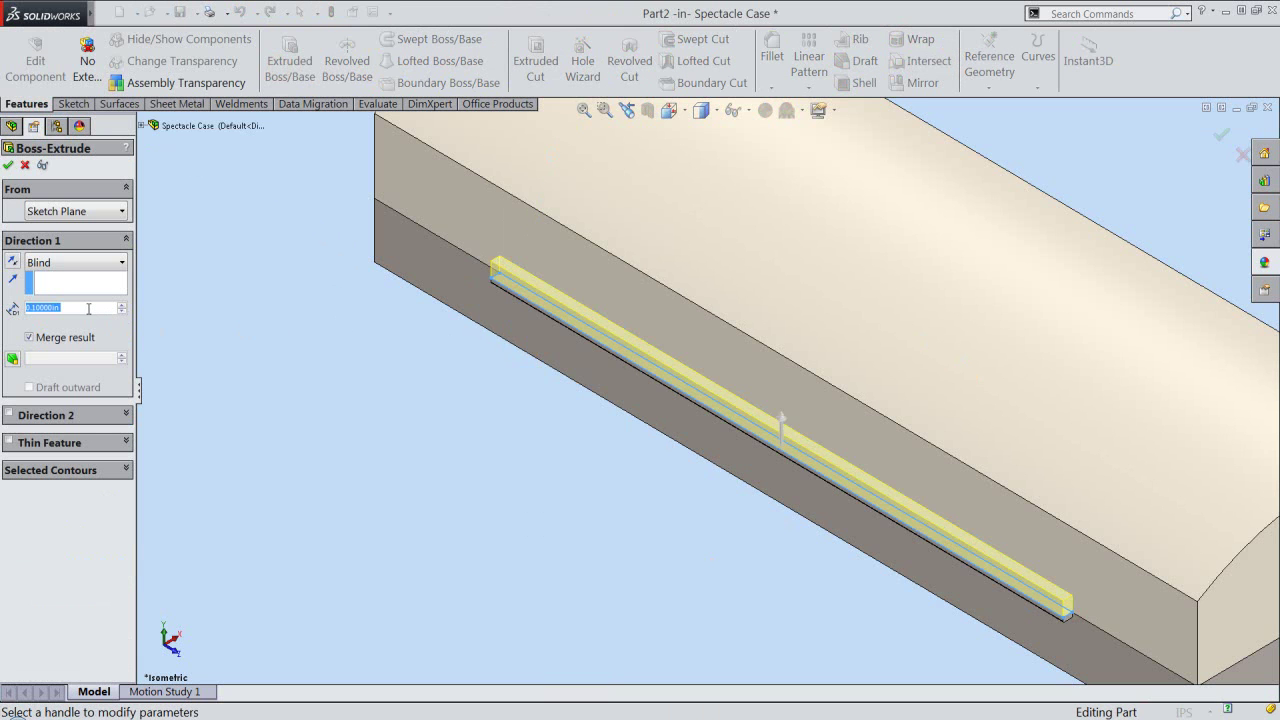
click(88, 308)
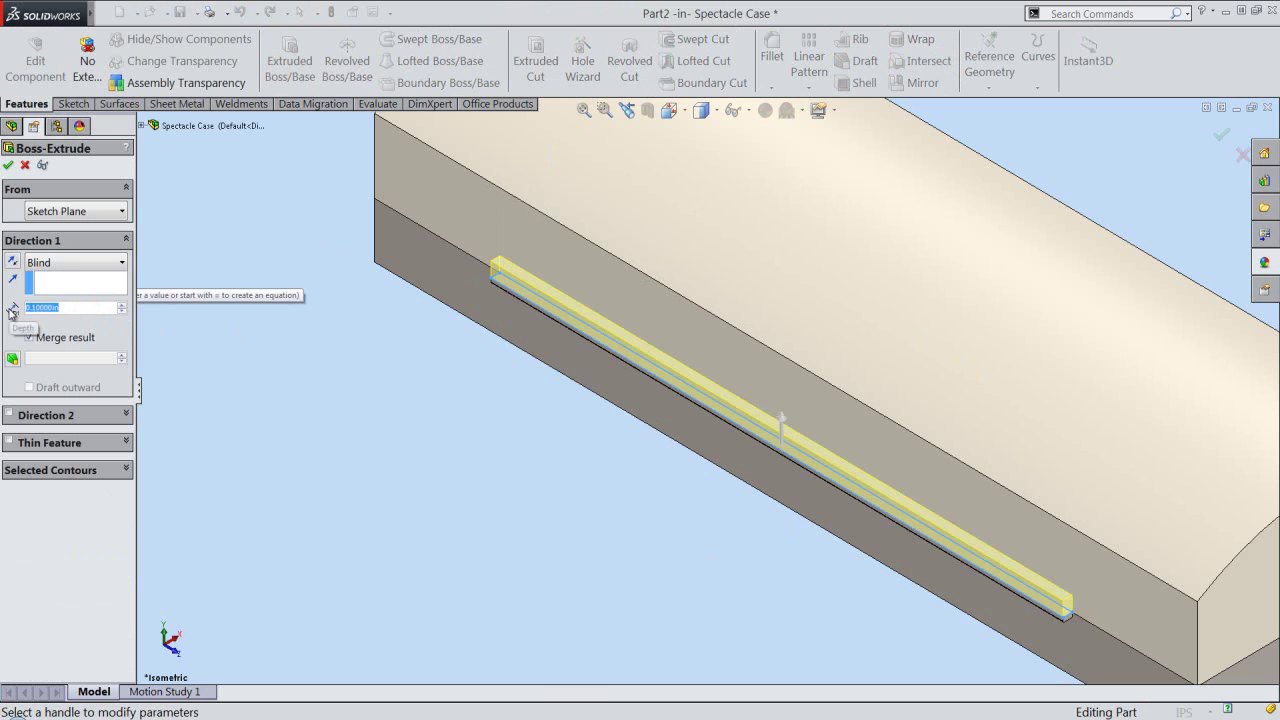
text(03125)
key(Return)
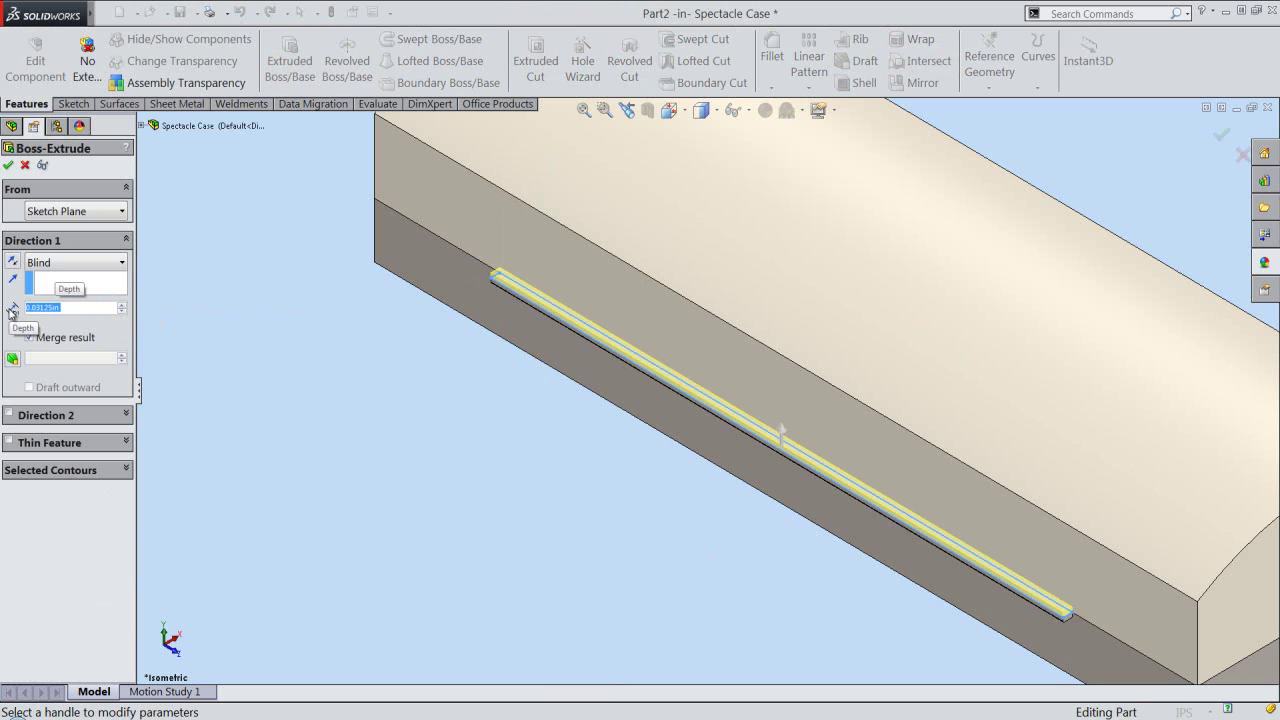
click(8, 166)
click(634, 460)
Fillet the bar's top edge with a 1/128 in (0.0078125) radius, then zoom to fit
click(770, 63)
scroll(590, 315, down, 3)
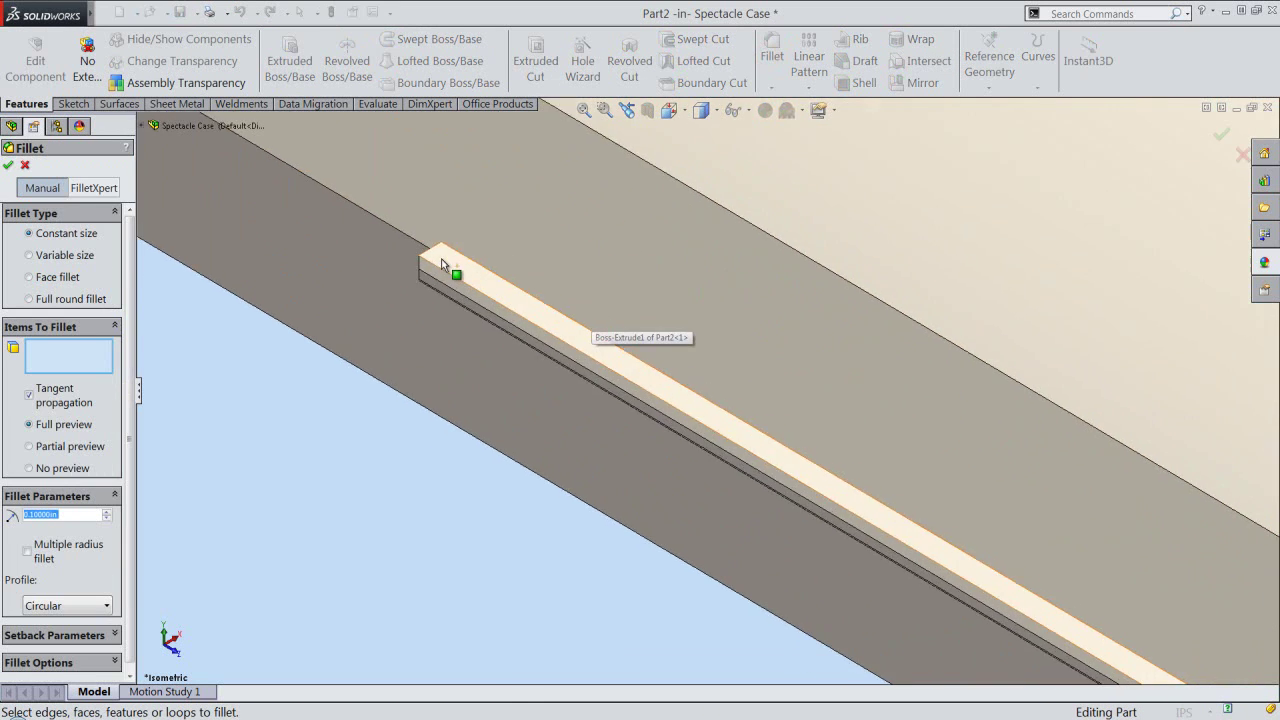
scroll(455, 275, down, 3)
click(478, 293)
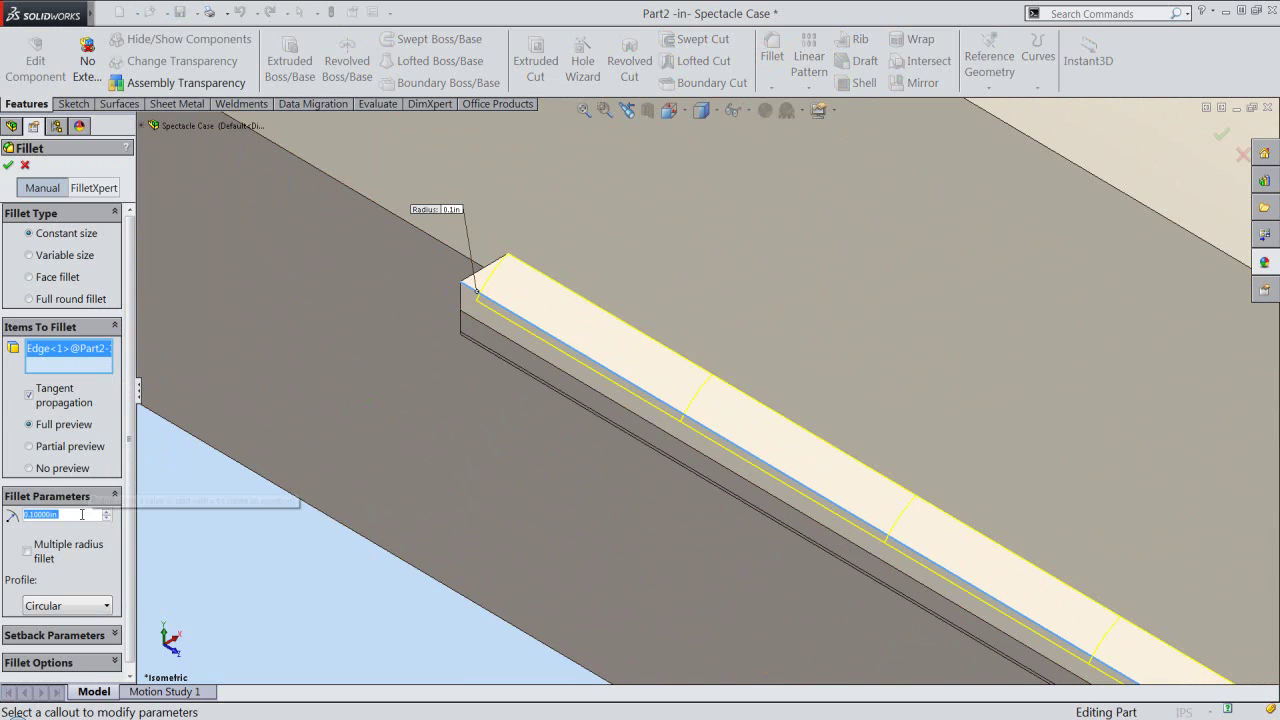
mouse_move(29, 515)
mouse_down()
mouse_move(80, 515)
mouse_move(20, 518)
mouse_up()
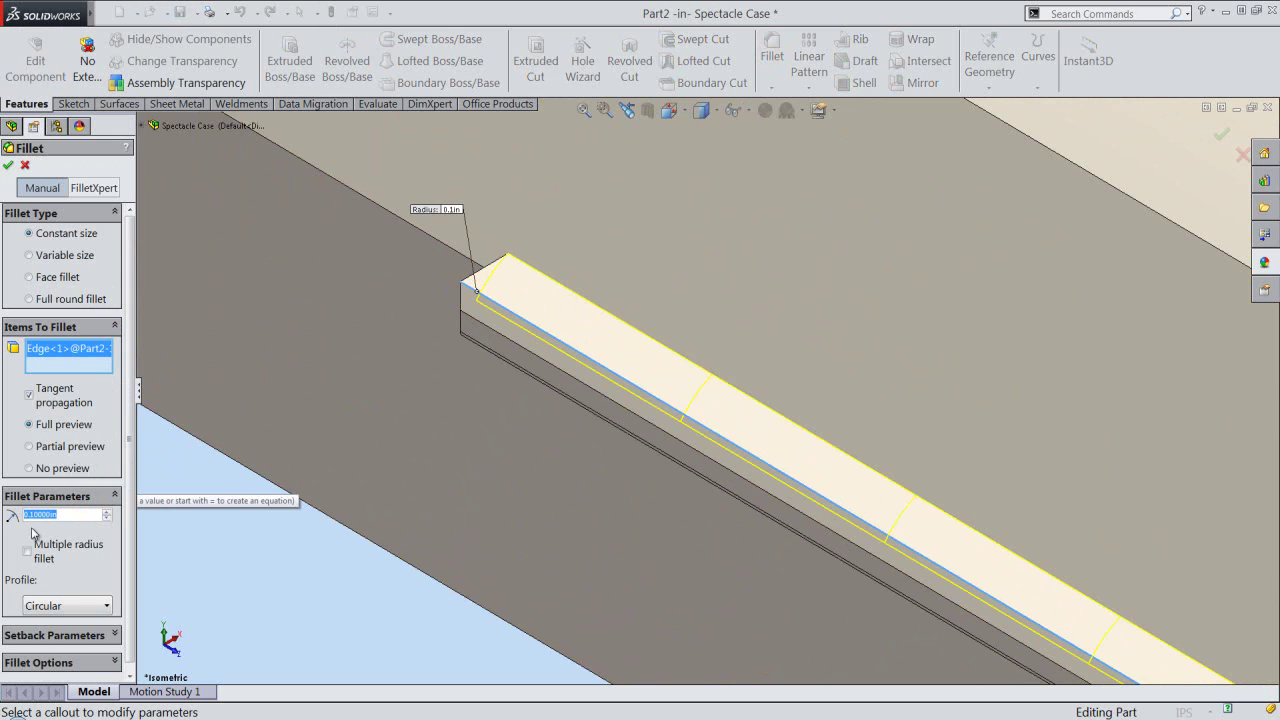
text(1/128)
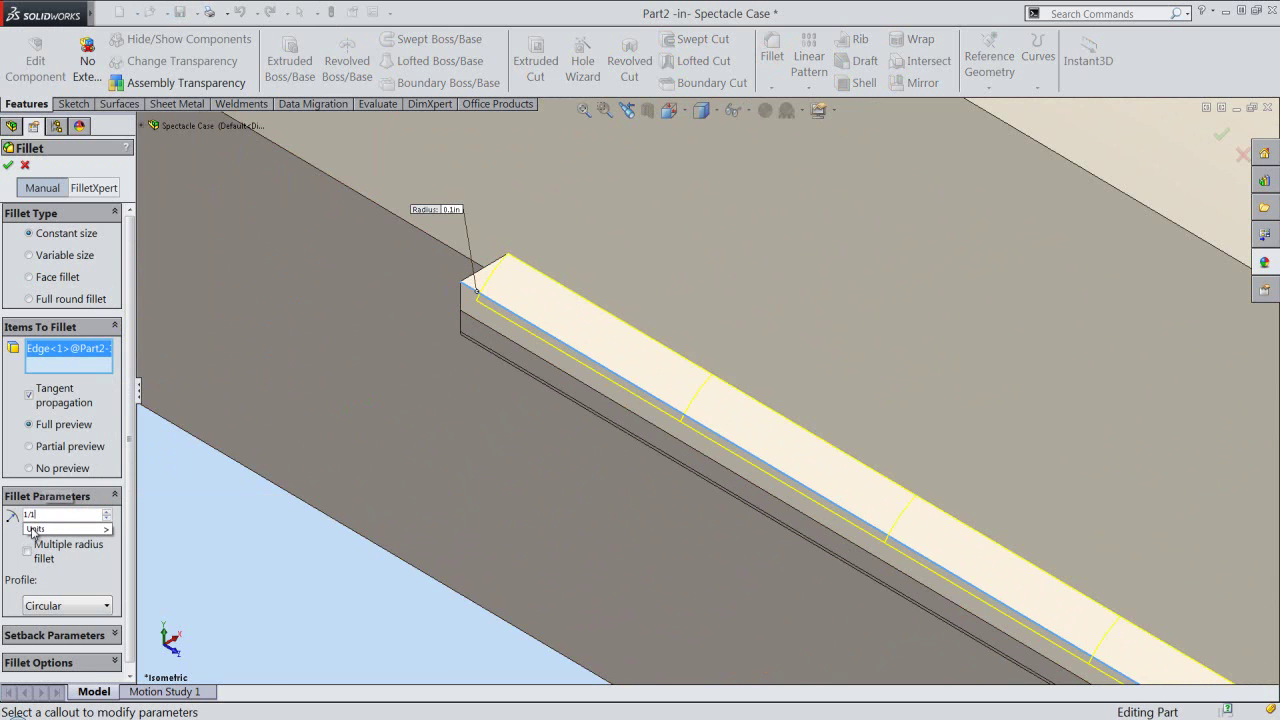
key(Return)
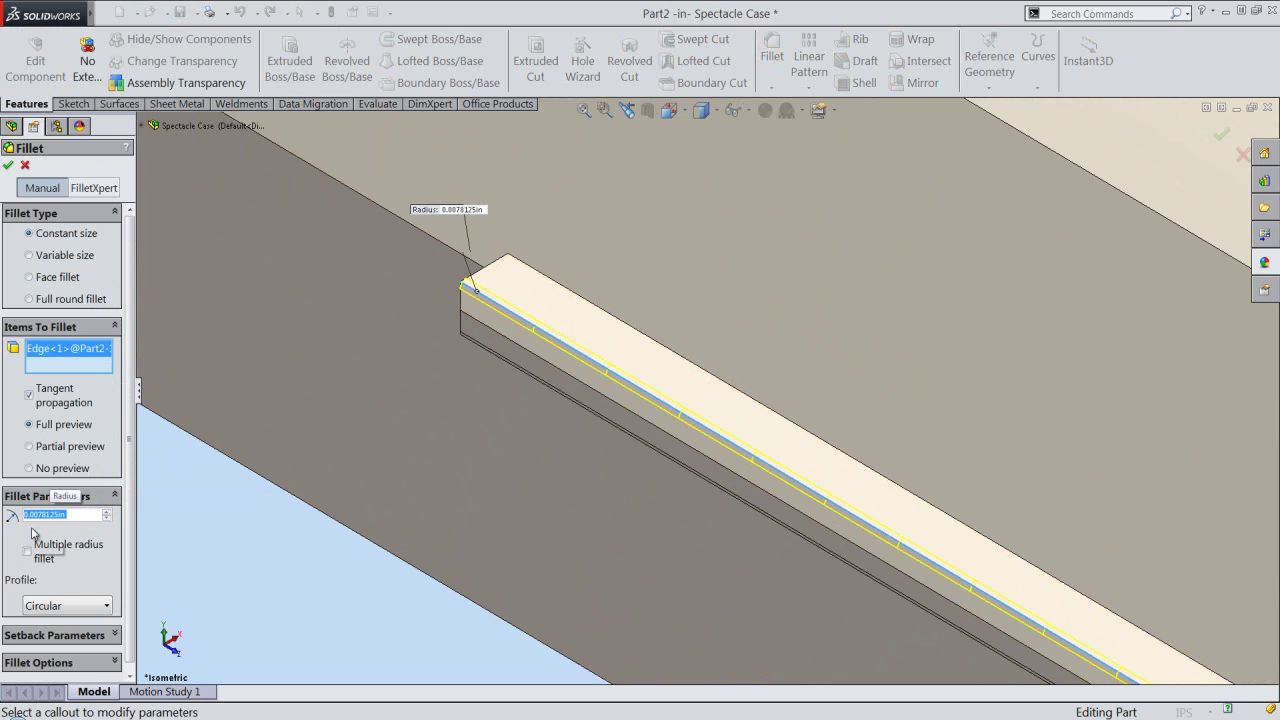
click(8, 167)
click(216, 532)
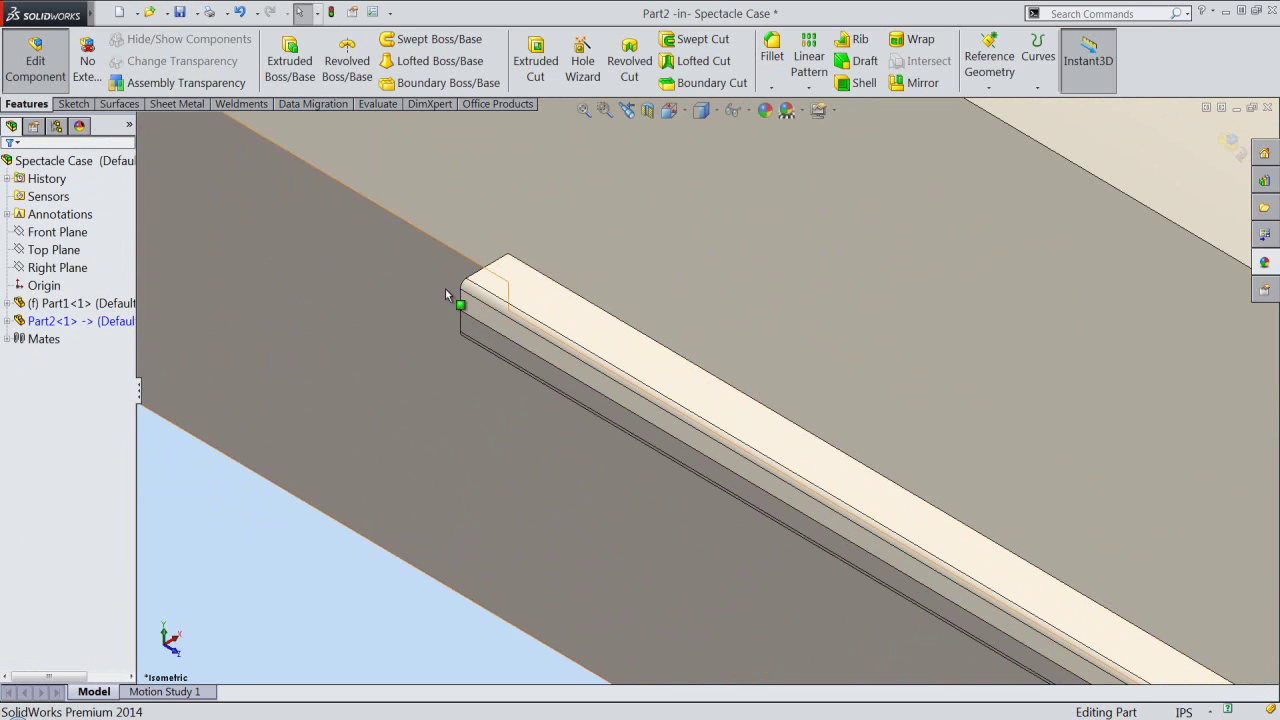
click(583, 110)
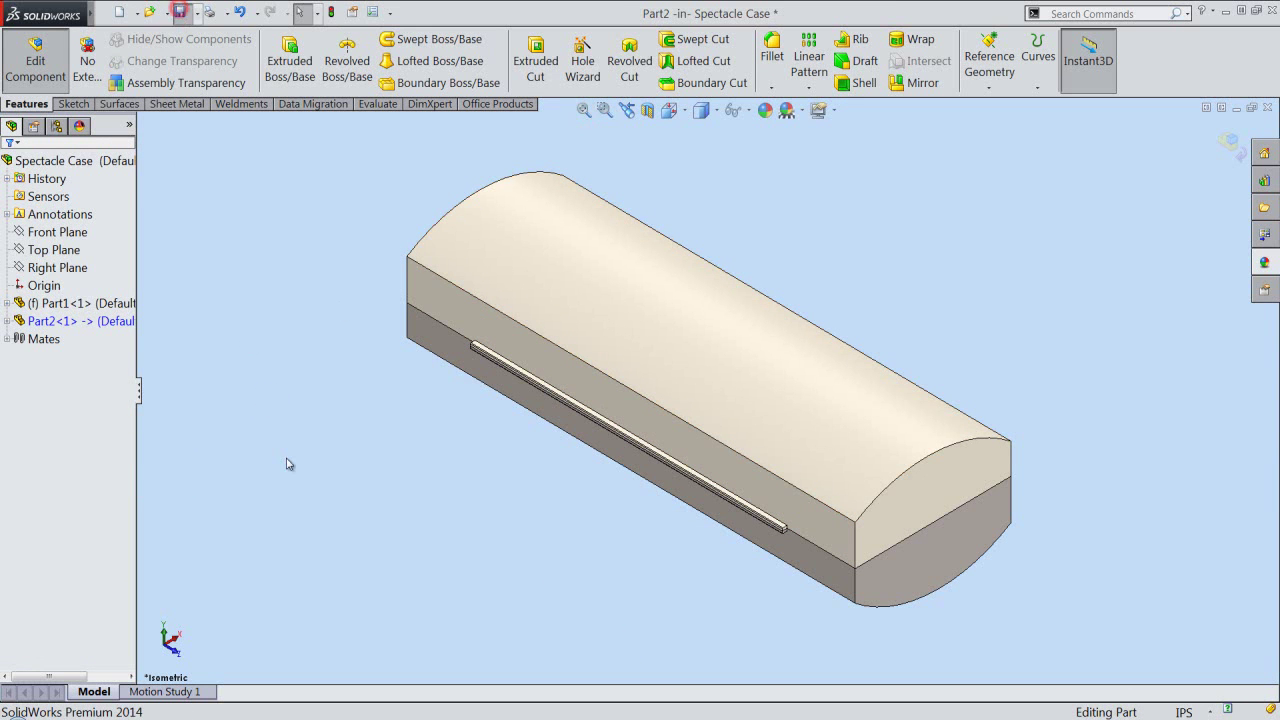
Switch to isometric view and edit Sketch1 under Part2's Boss-Extrude1
click(680, 121)
click(840, 313)
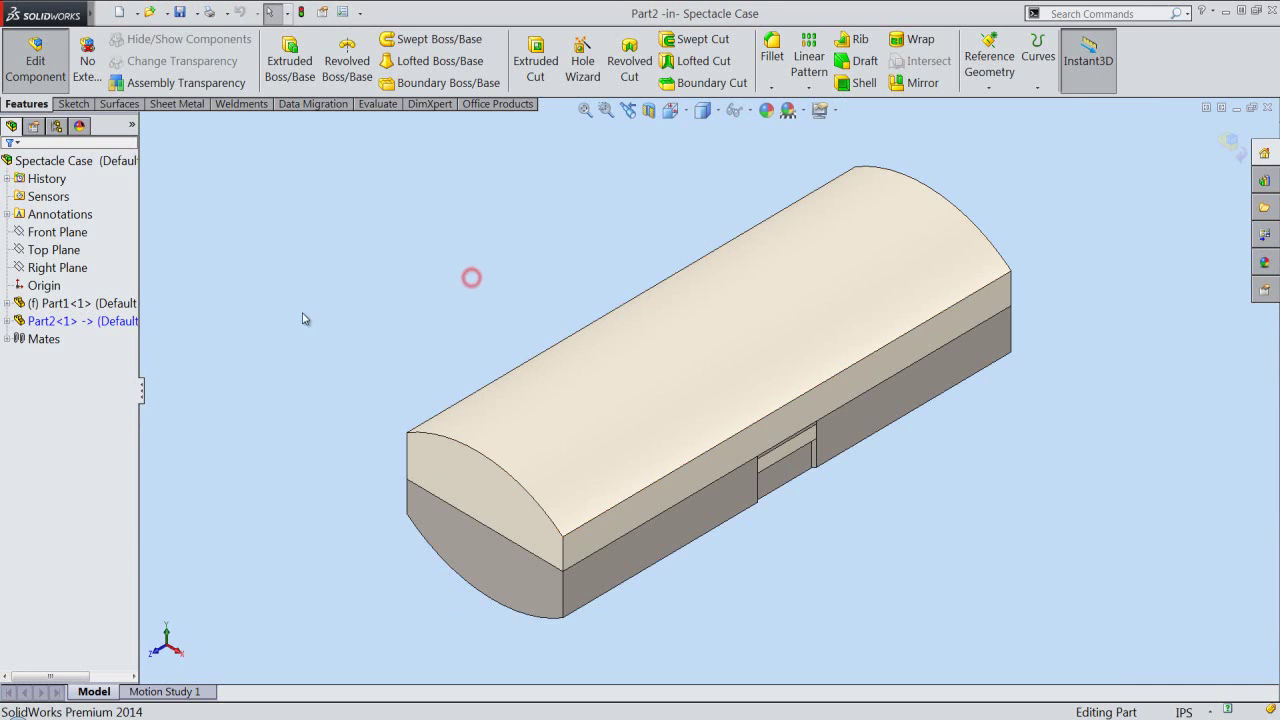
click(7, 321)
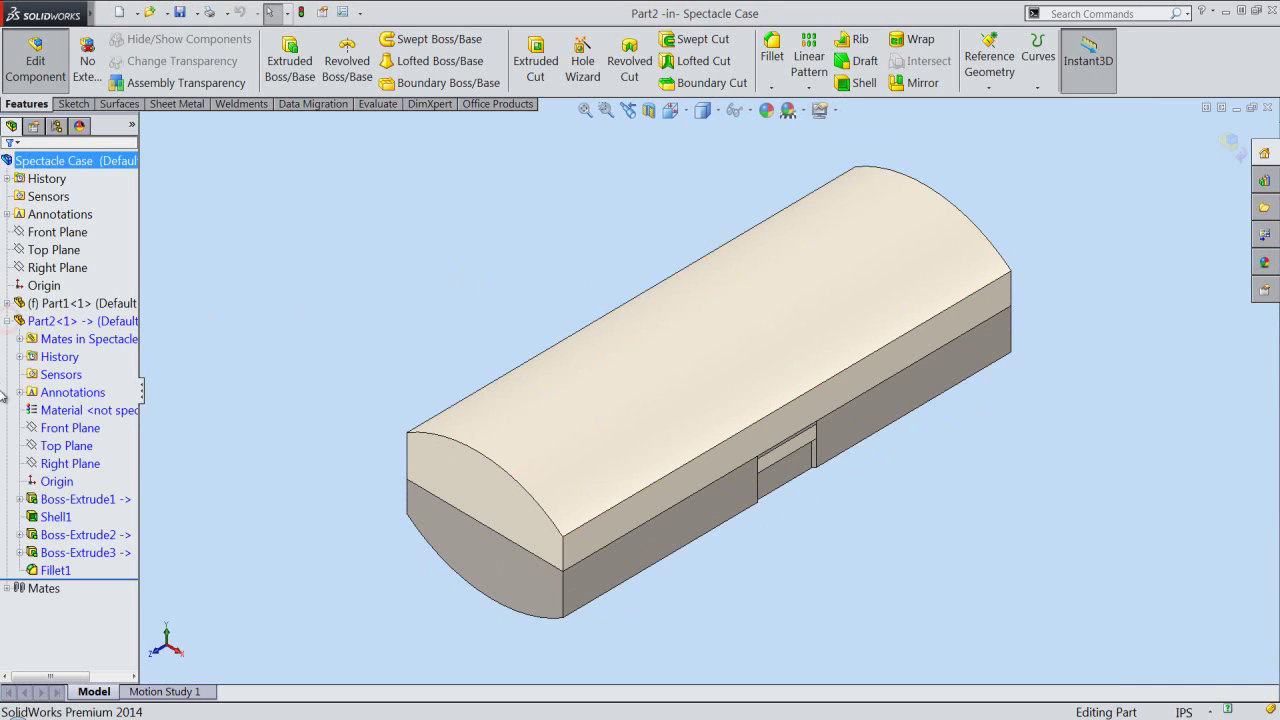
click(20, 499)
click(62, 517)
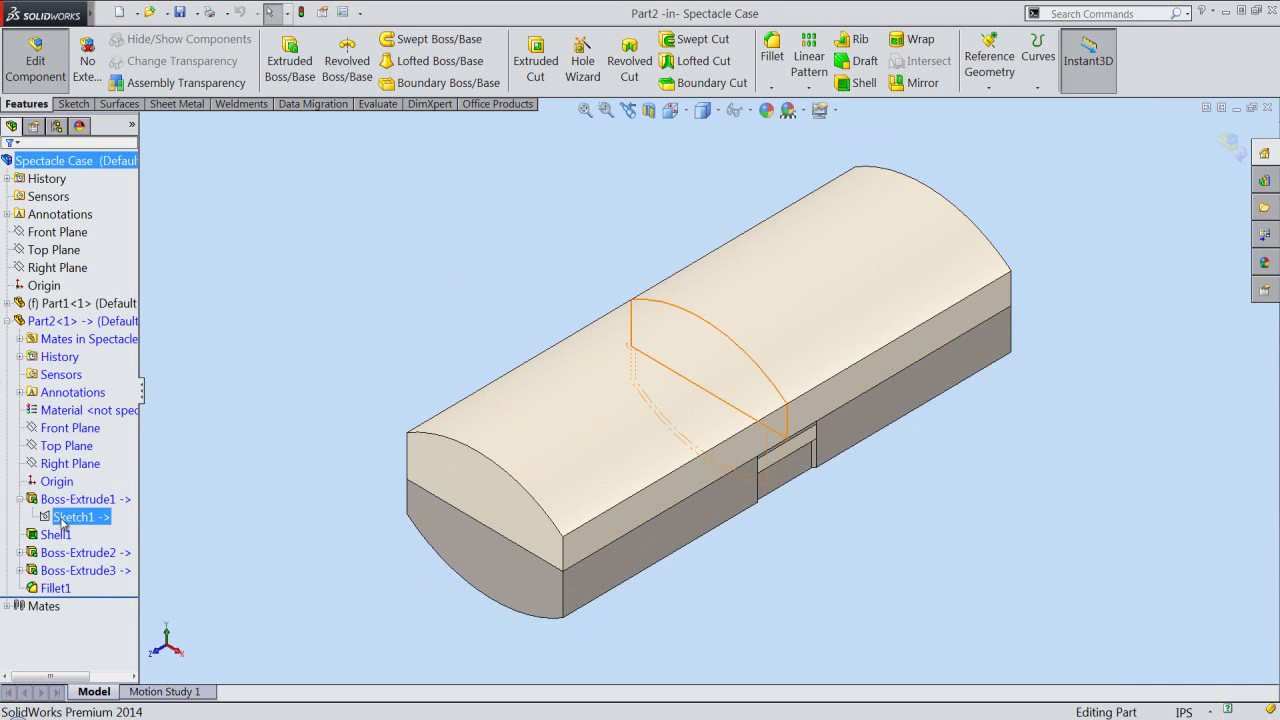
click(72, 488)
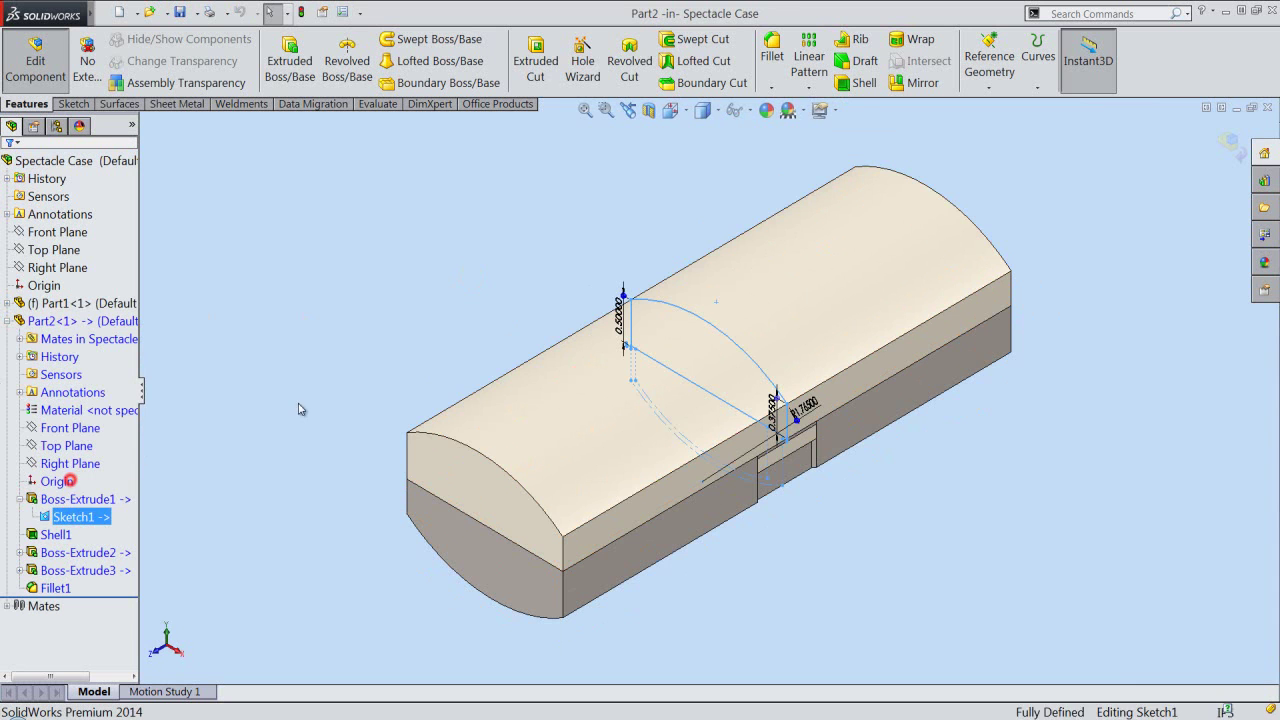
scroll(745, 295, down, 3)
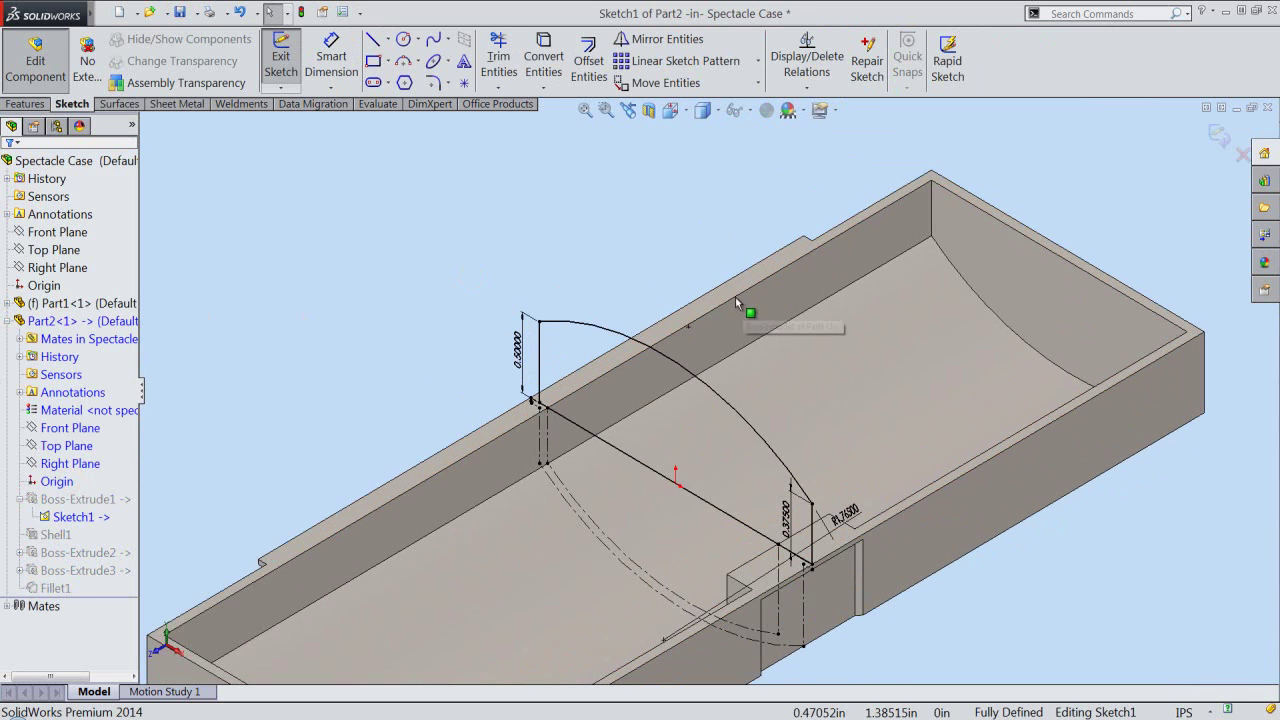
Place a sketch point on the lid's arc and exit the sketch
click(465, 86)
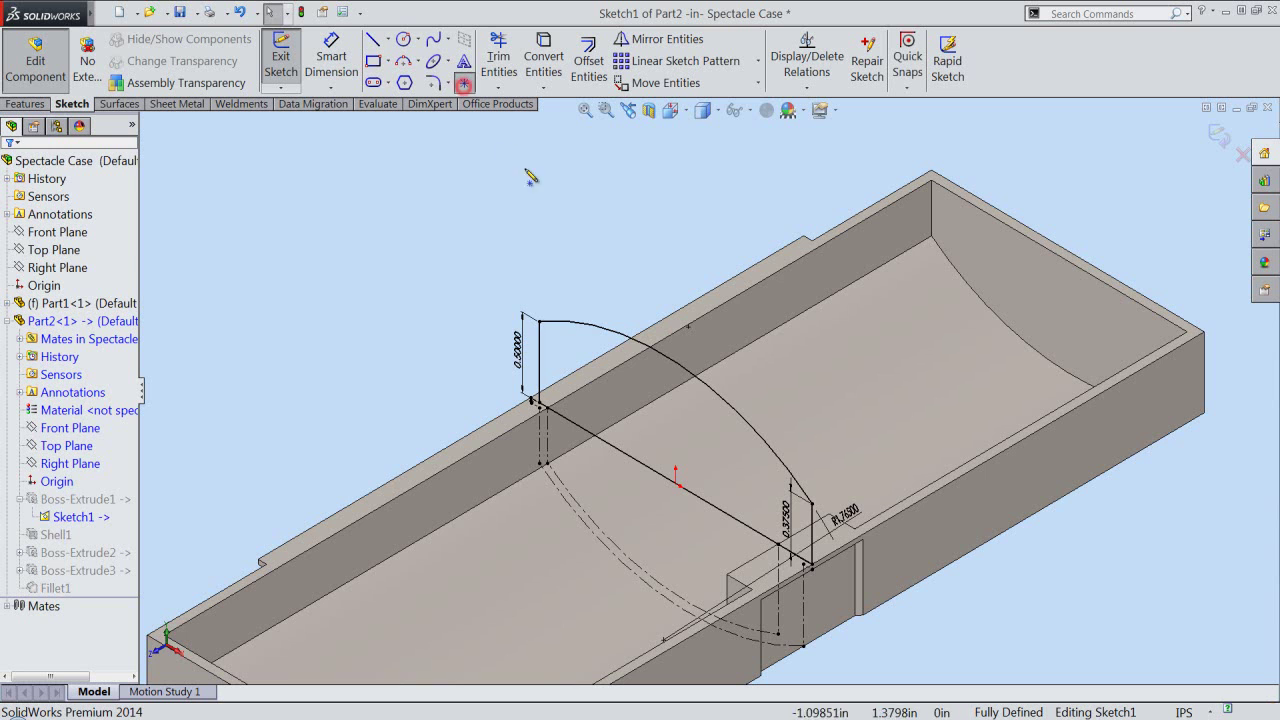
click(664, 355)
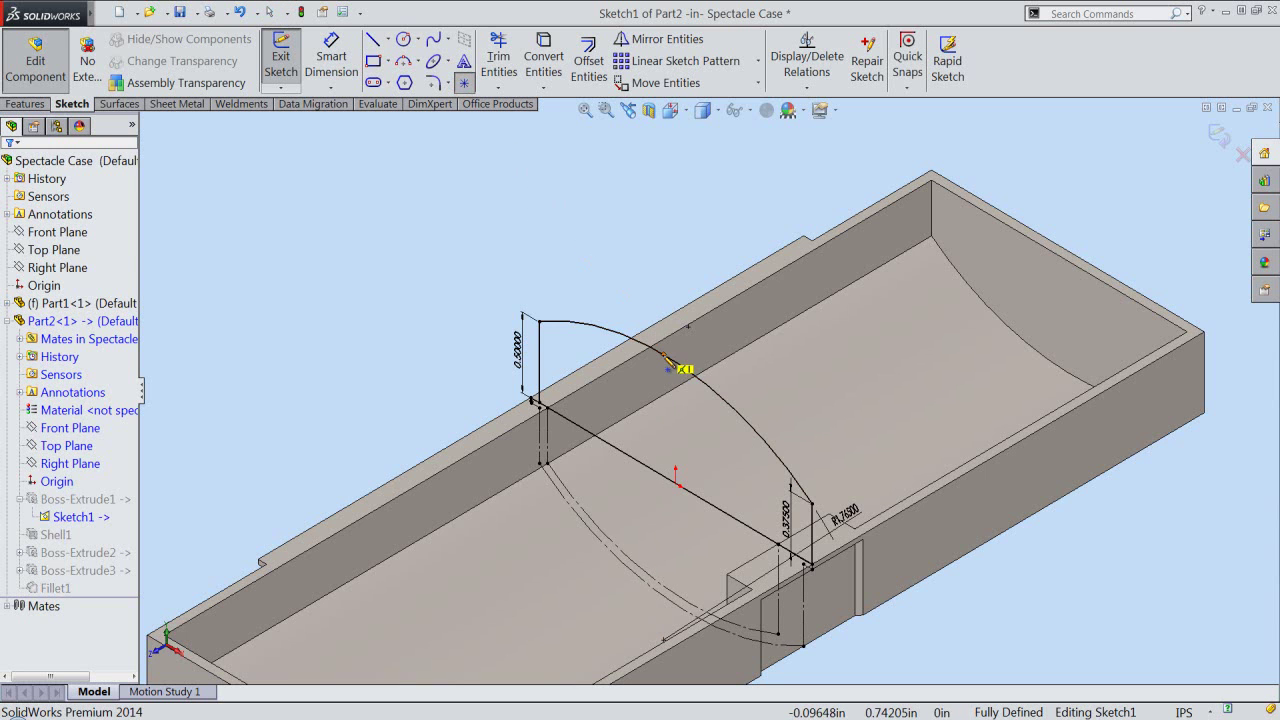
right_click(666, 251)
click(764, 26)
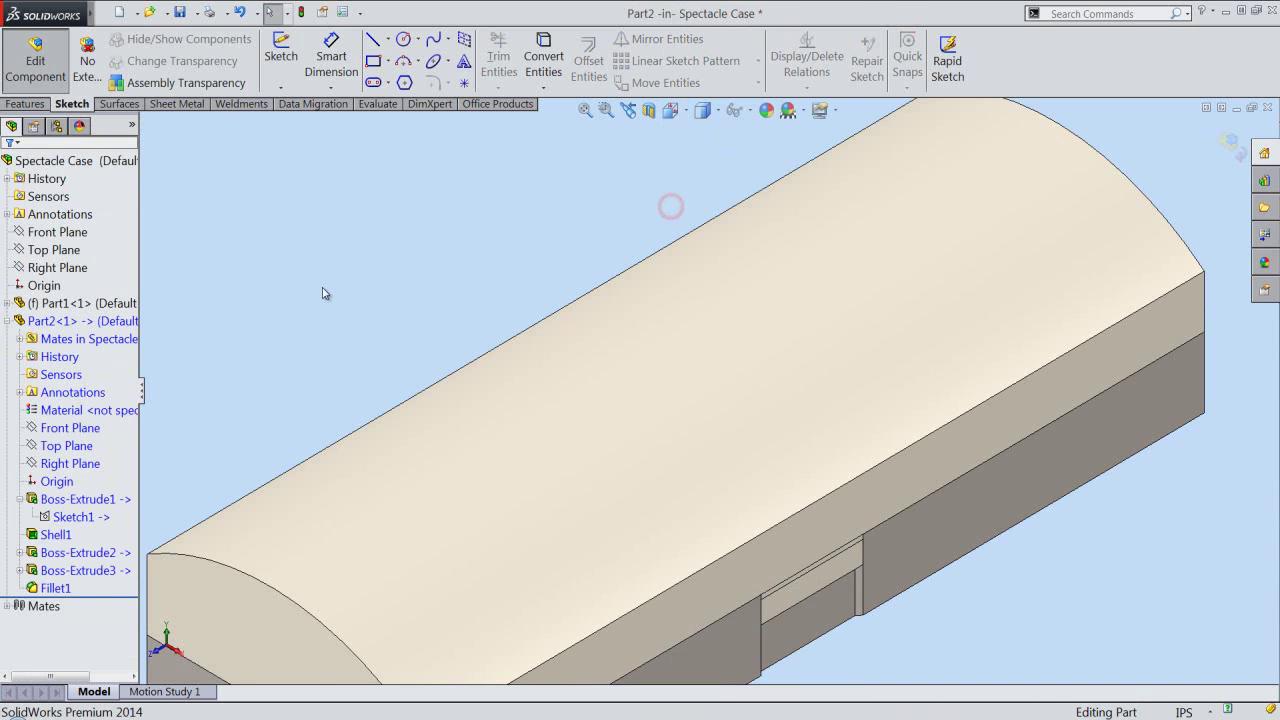
Create Plane1 through Sketch1's arc point and tangent to the curved lid top, checked from Back view
click(82, 516)
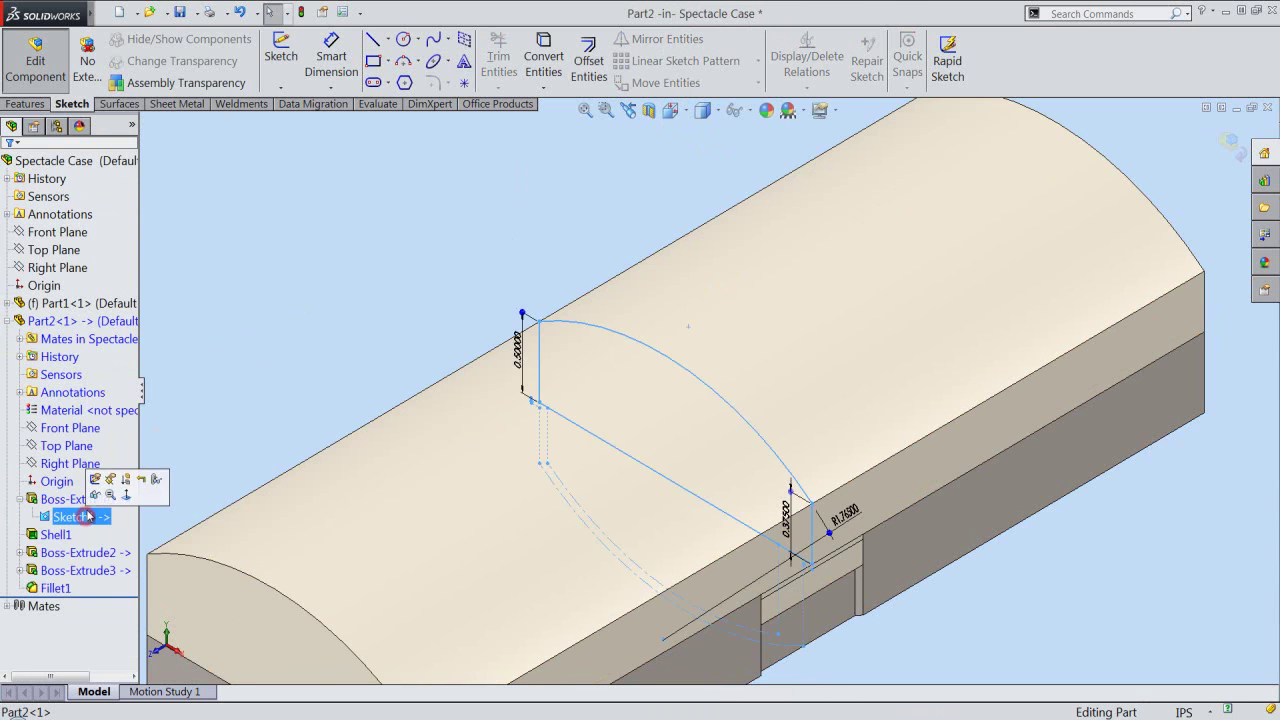
click(94, 496)
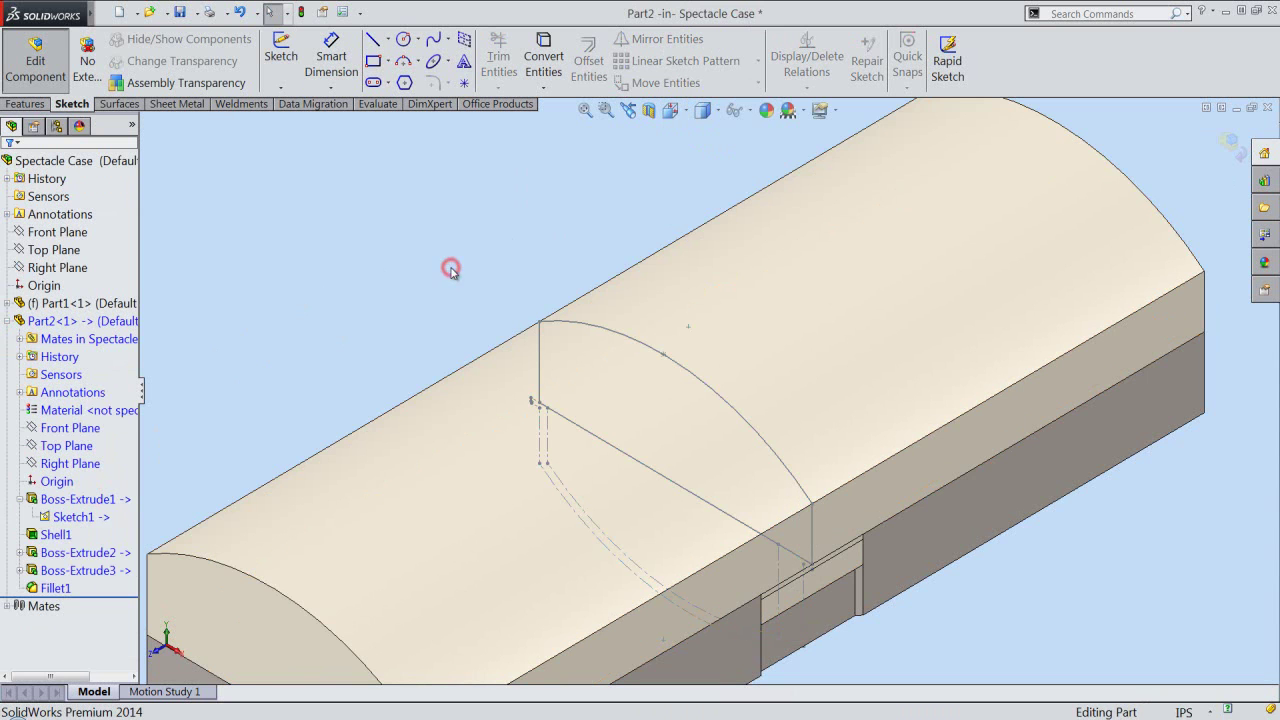
click(38, 104)
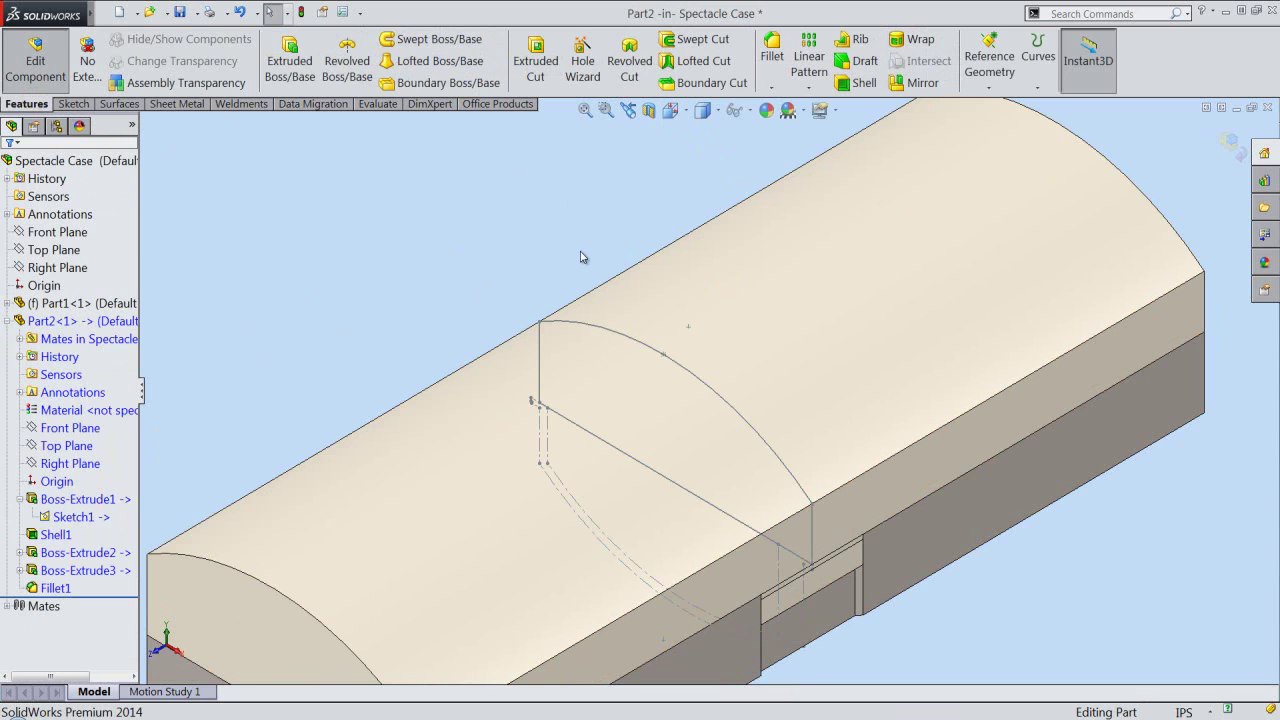
click(989, 86)
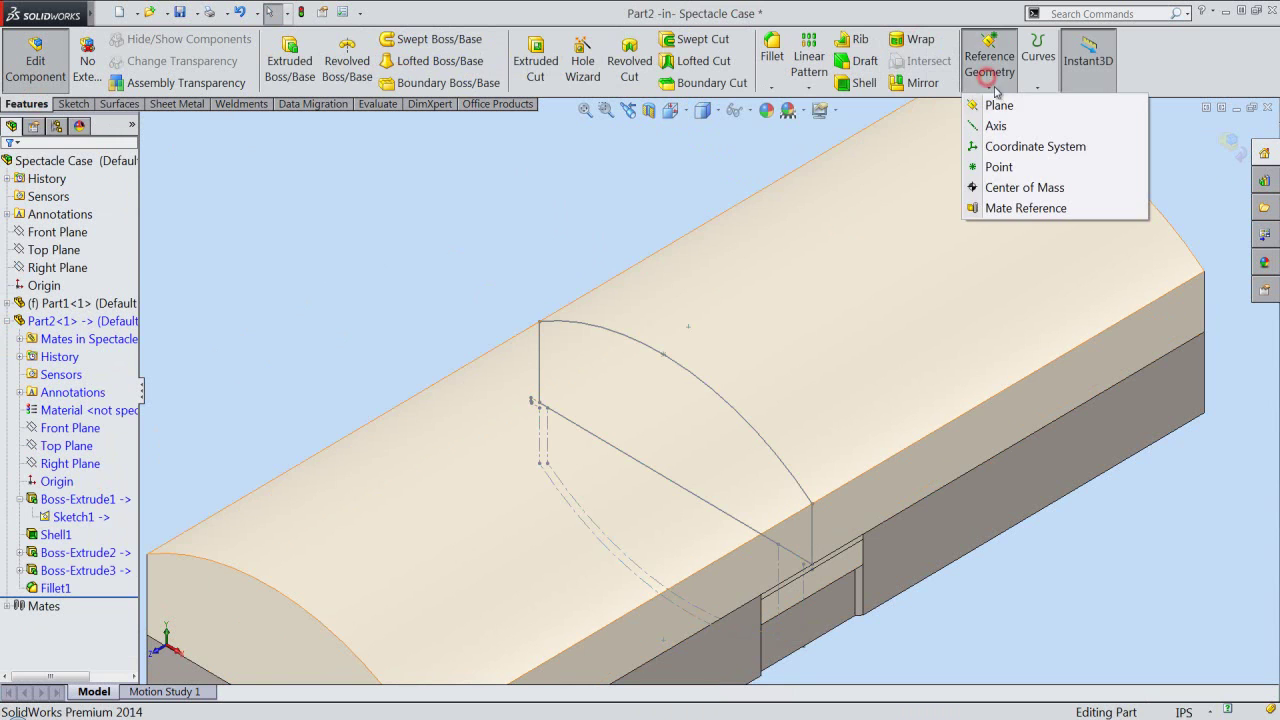
click(1000, 106)
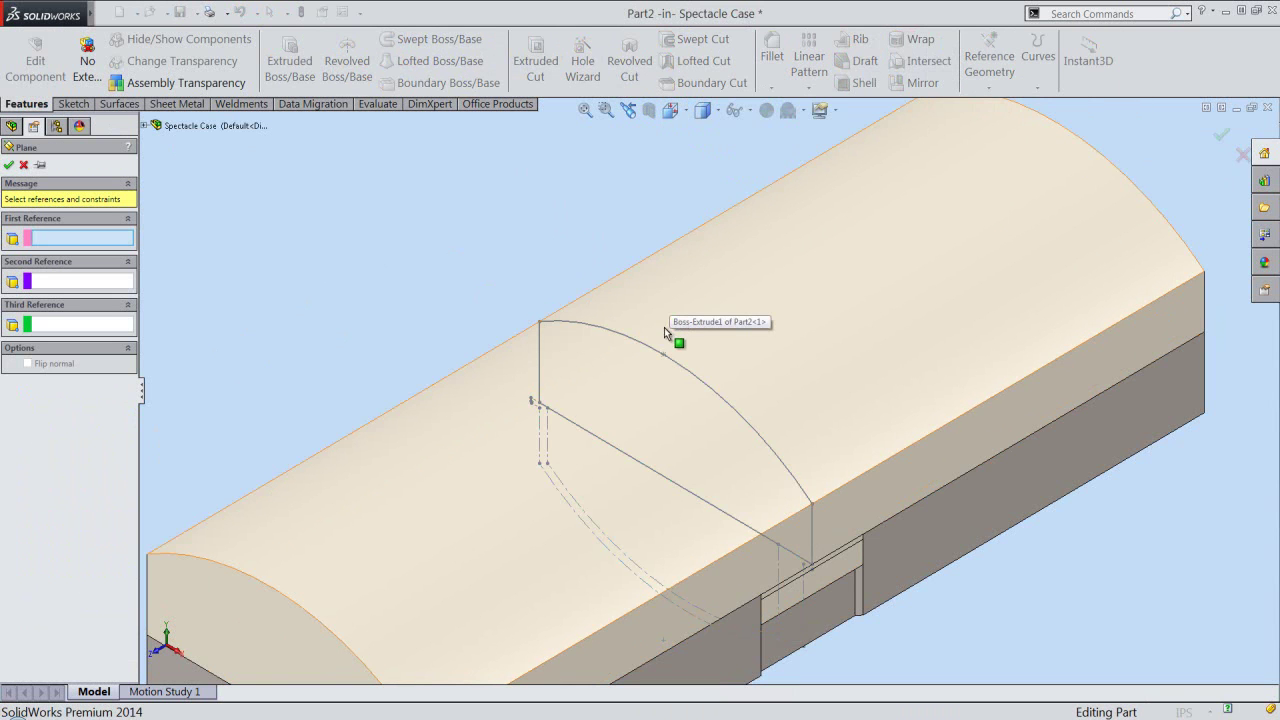
click(660, 356)
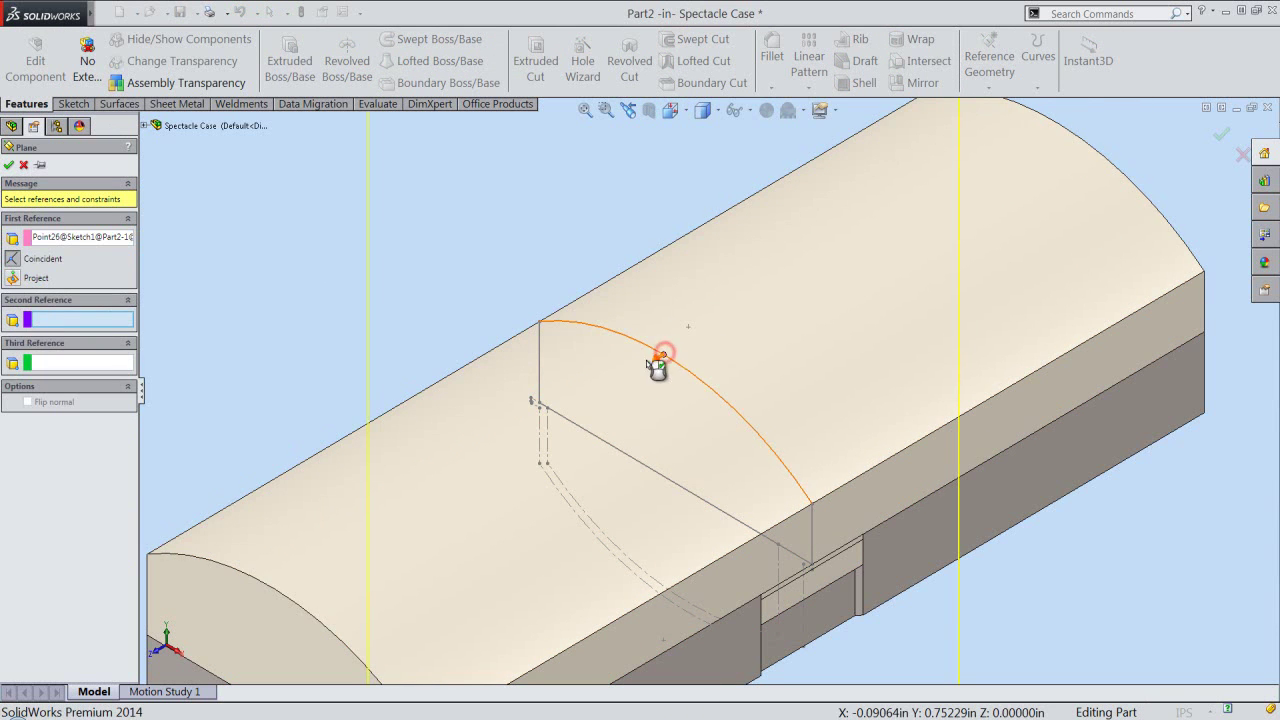
click(462, 444)
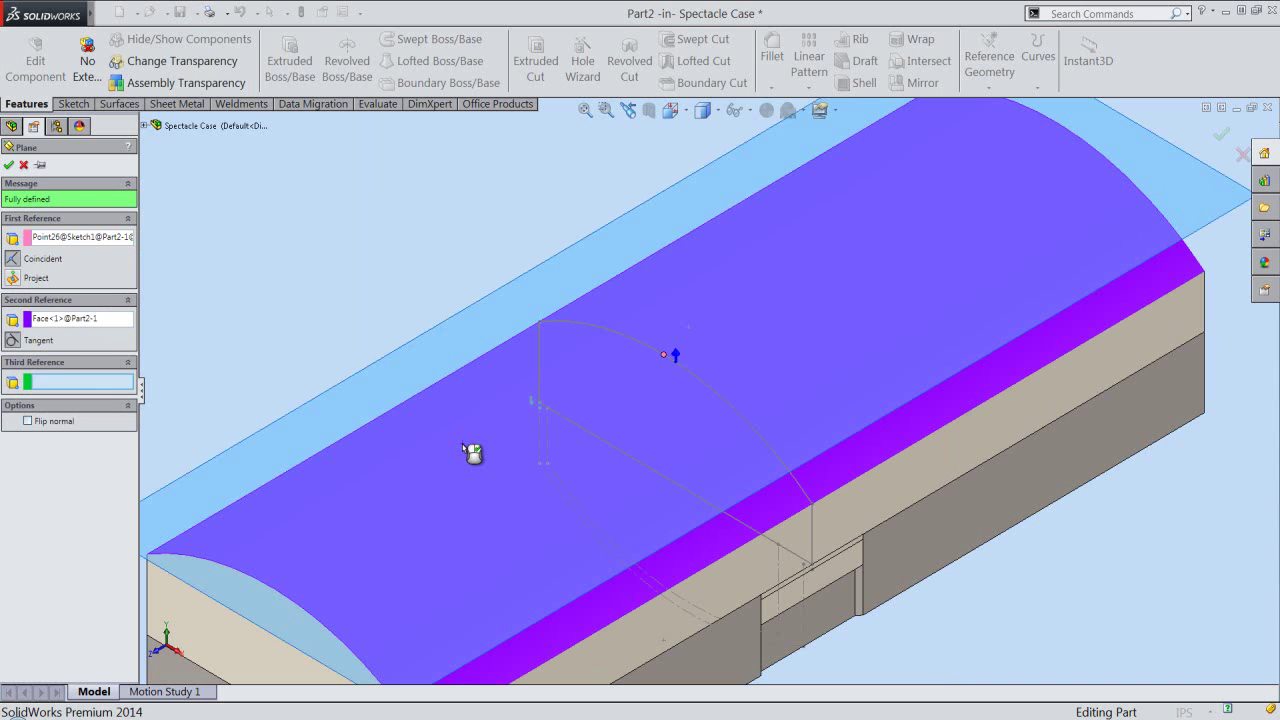
click(675, 110)
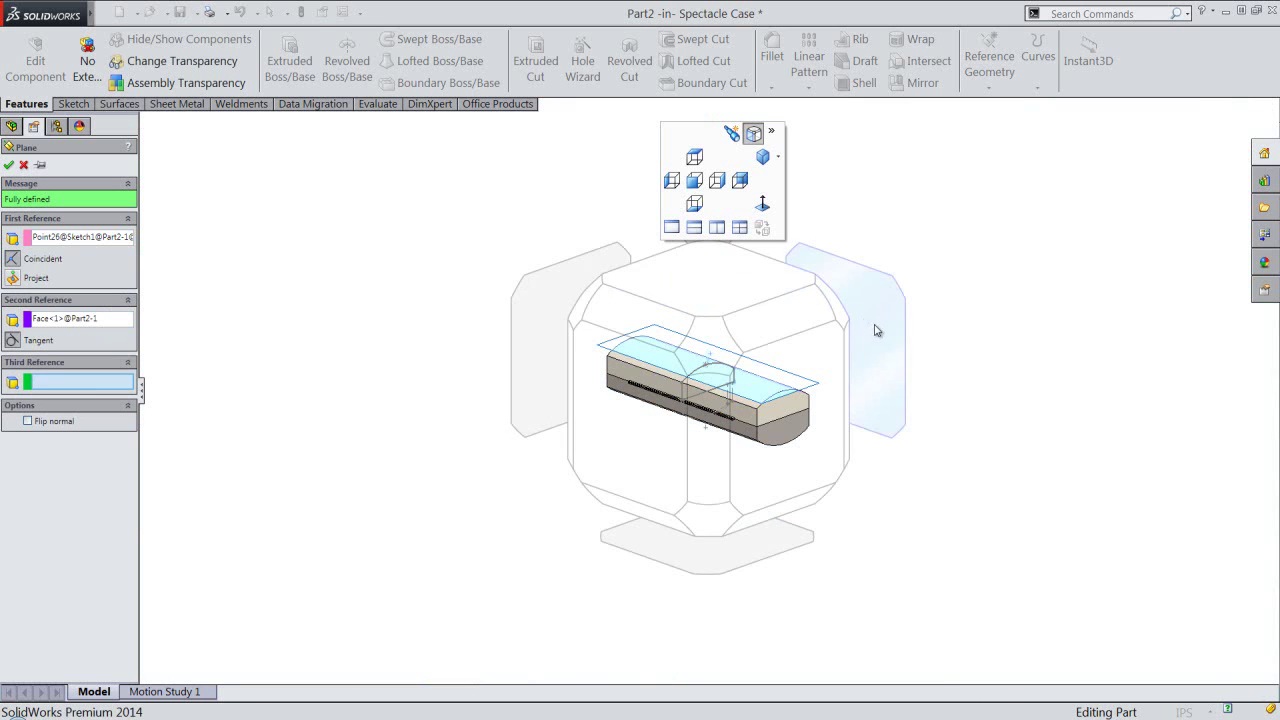
click(875, 329)
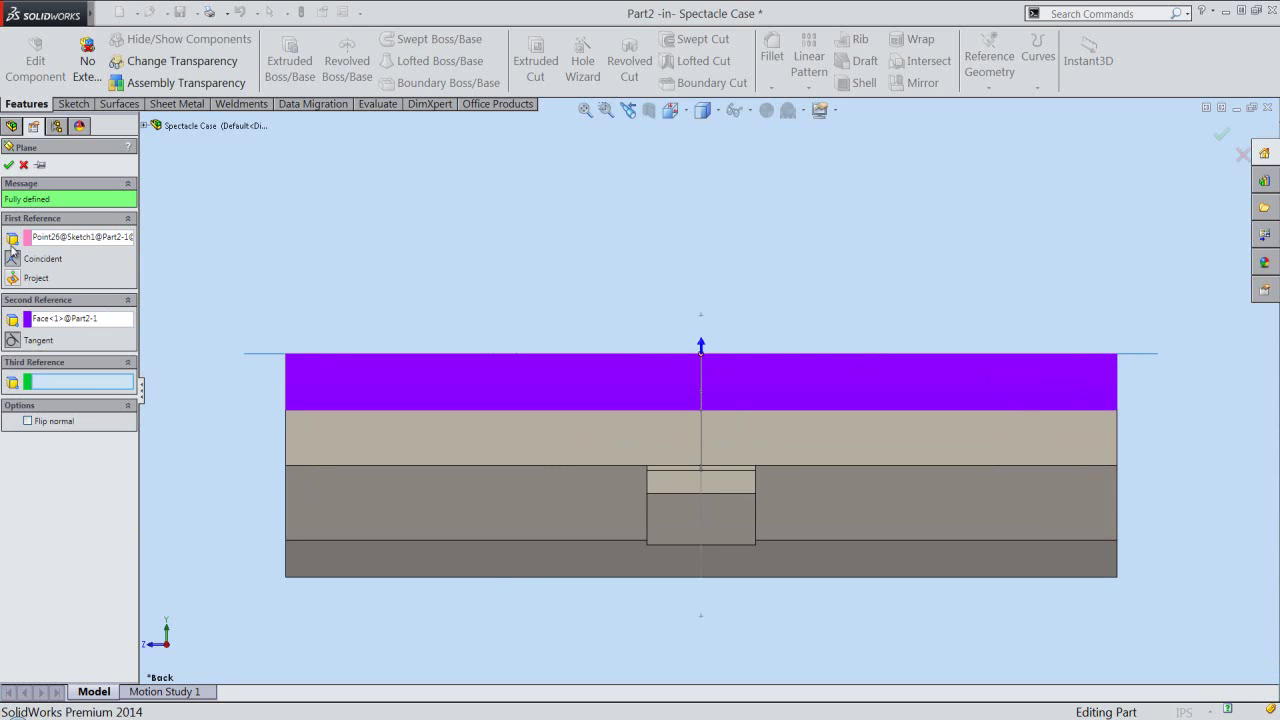
click(9, 166)
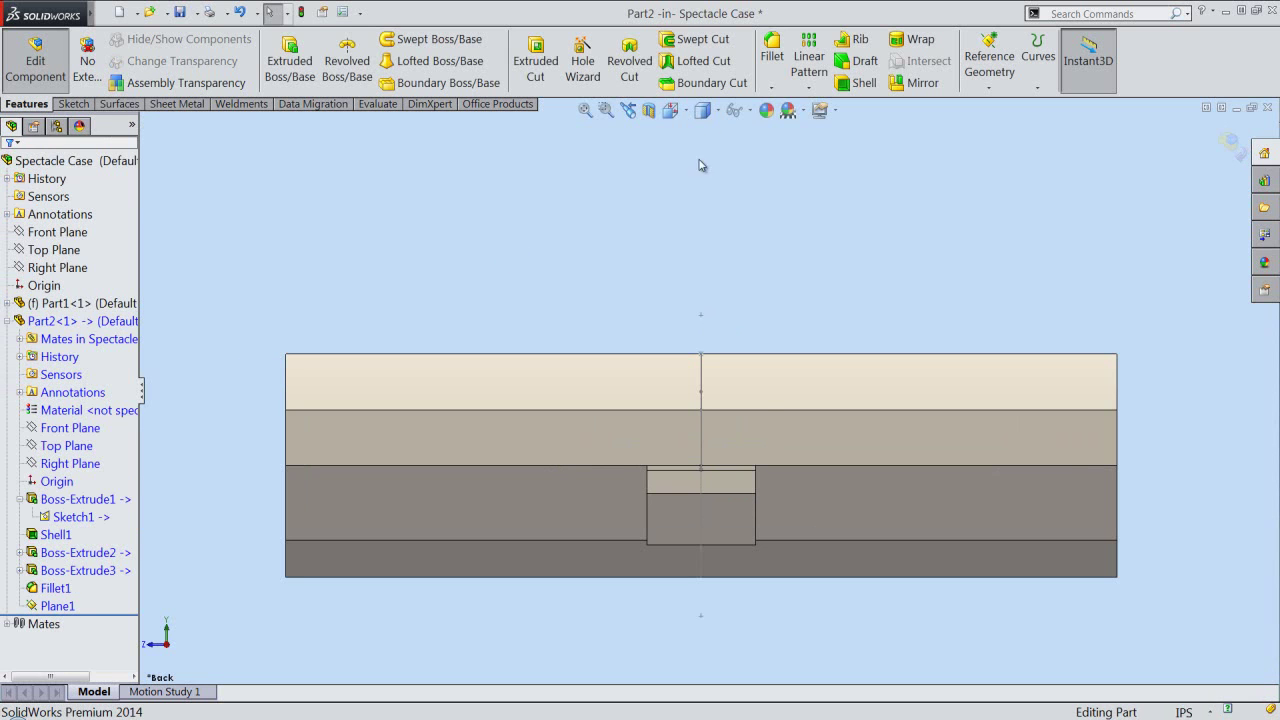
Show the reference planes, turn the case to a trimetric view, and hide Sketch1
click(738, 112)
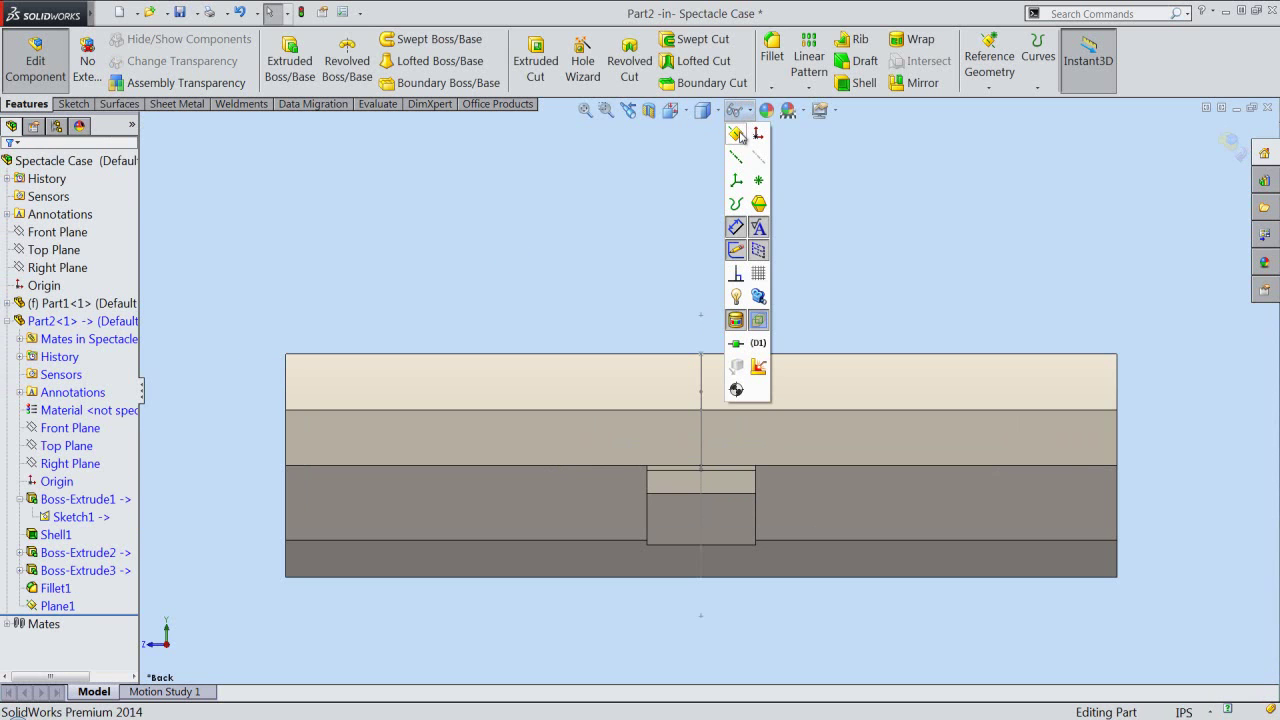
click(739, 134)
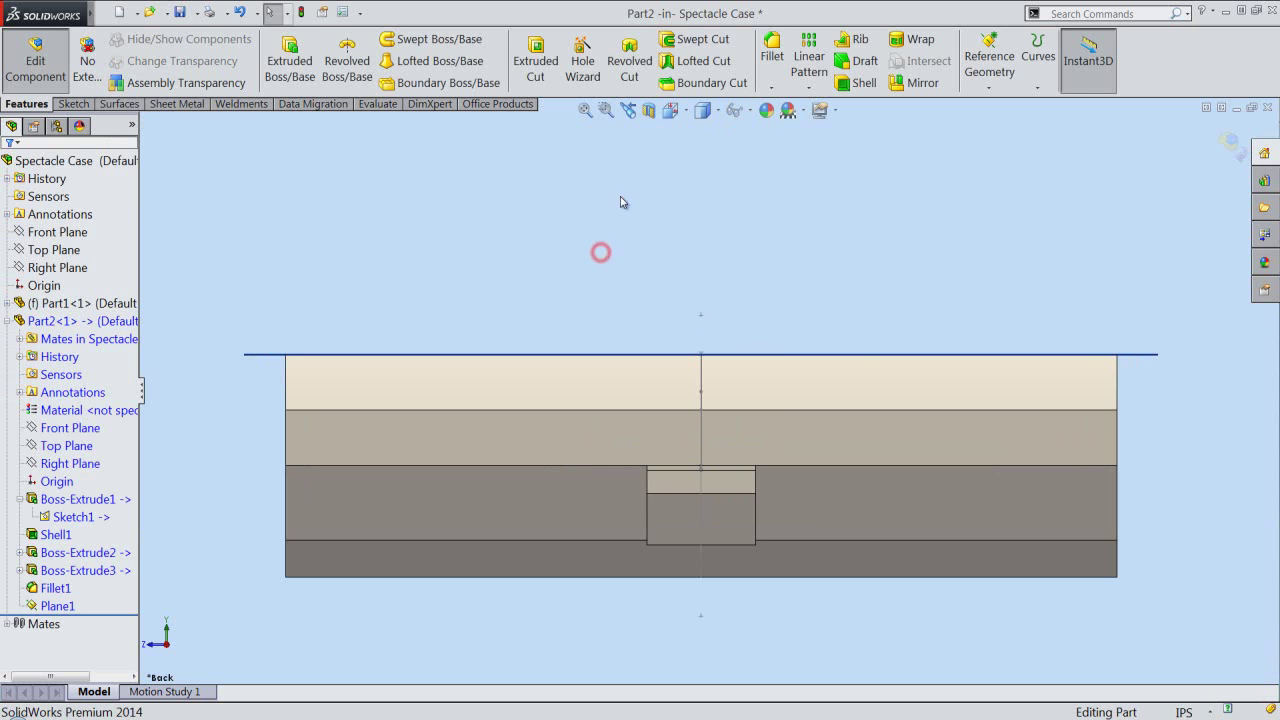
click(670, 112)
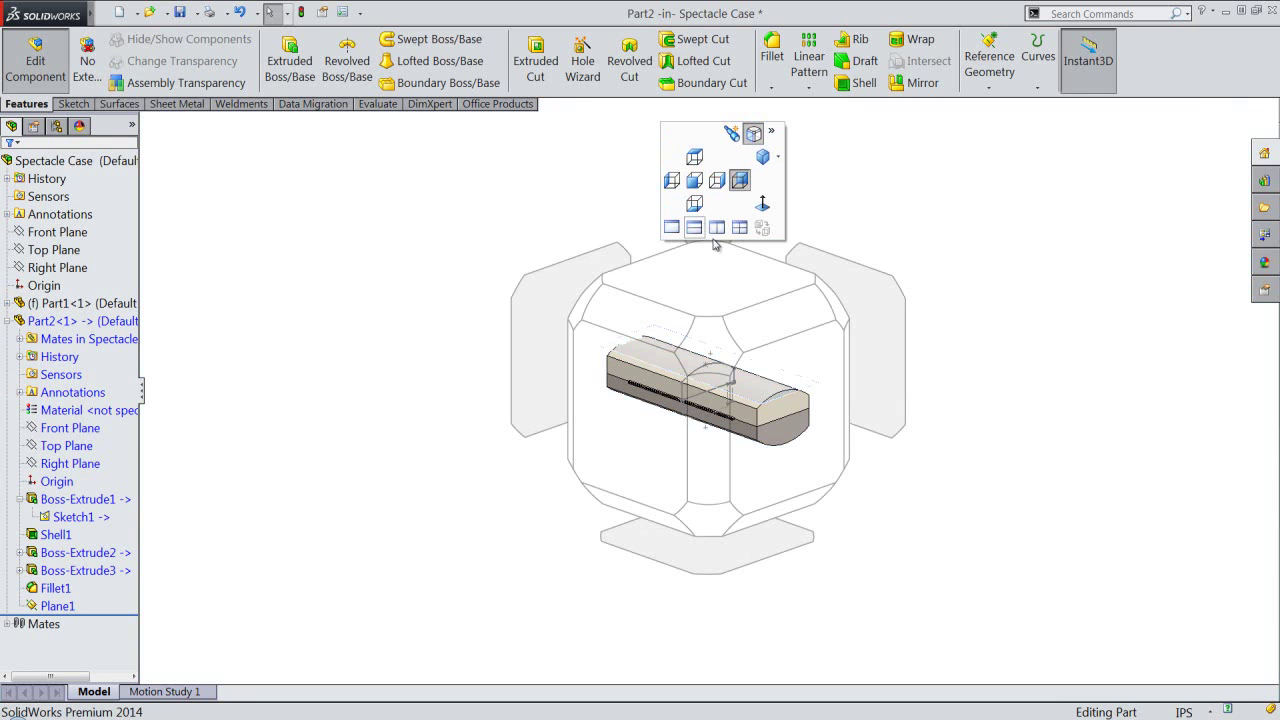
click(818, 290)
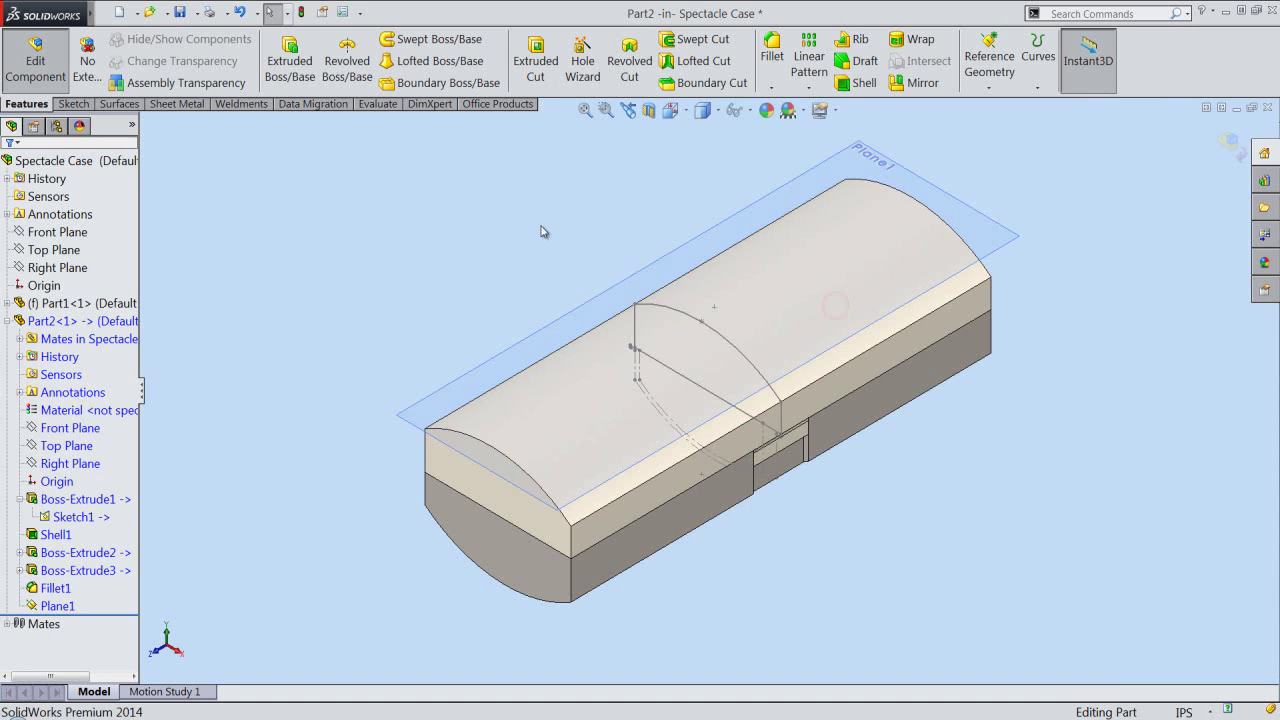
click(76, 517)
click(72, 494)
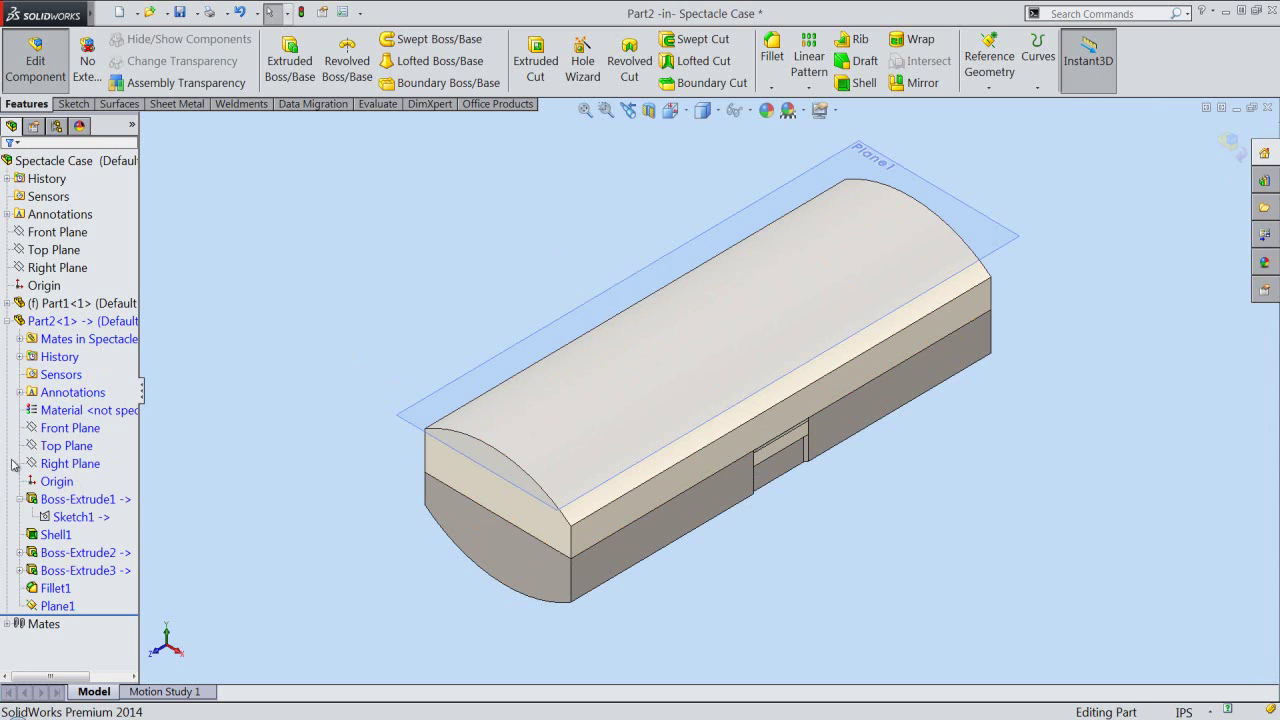
Open Sketch4 on Plane1 in Top view, rotated 180° so the case lies horizontal
click(20, 499)
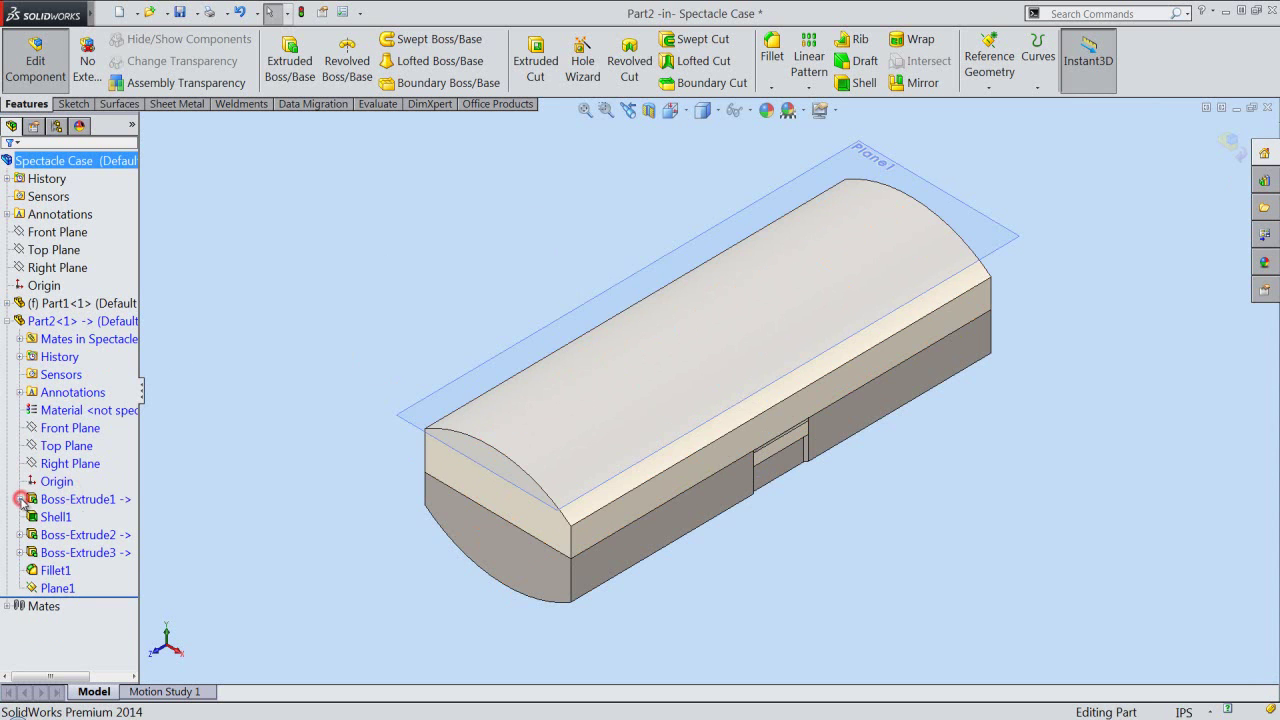
click(50, 588)
click(50, 567)
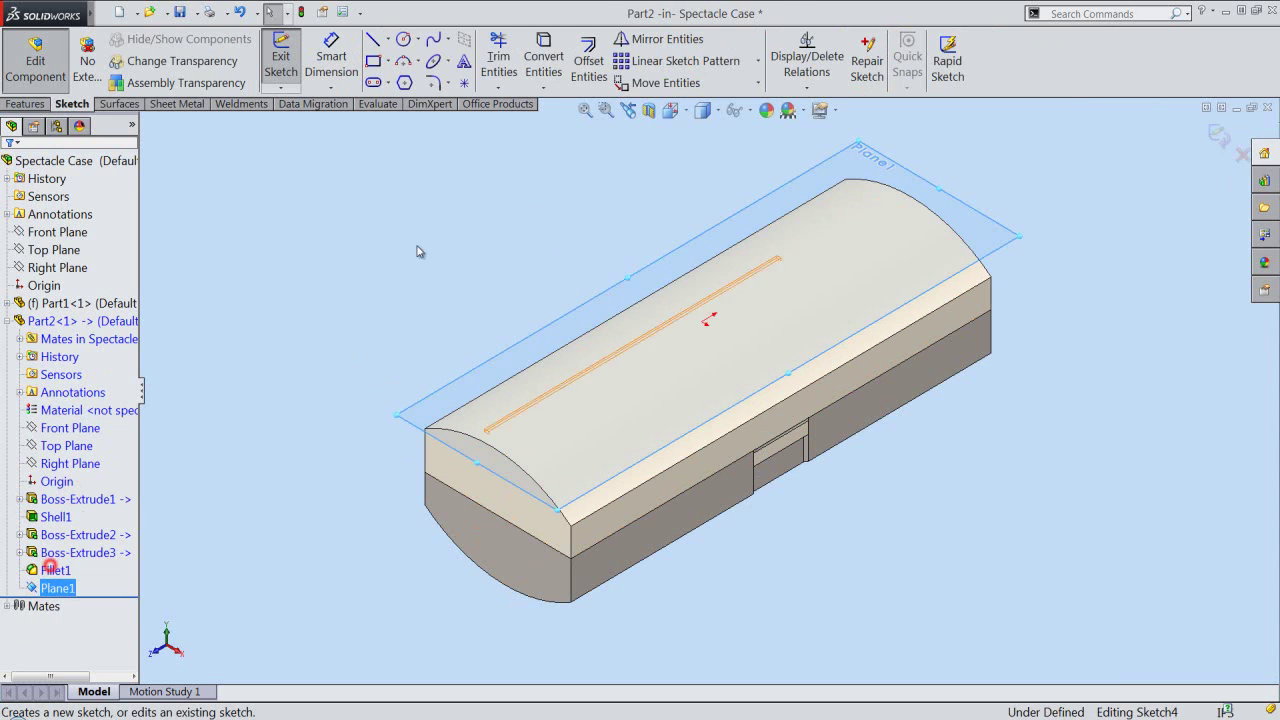
click(680, 117)
click(697, 281)
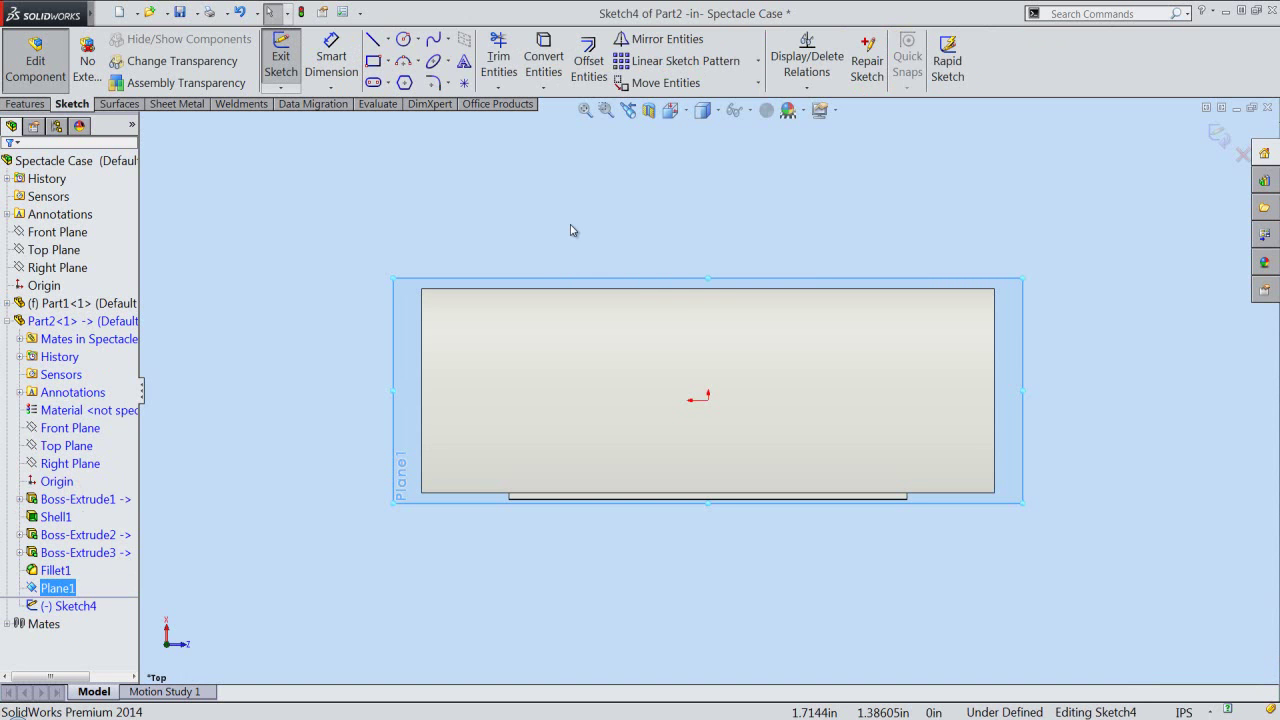
key(alt+Left)
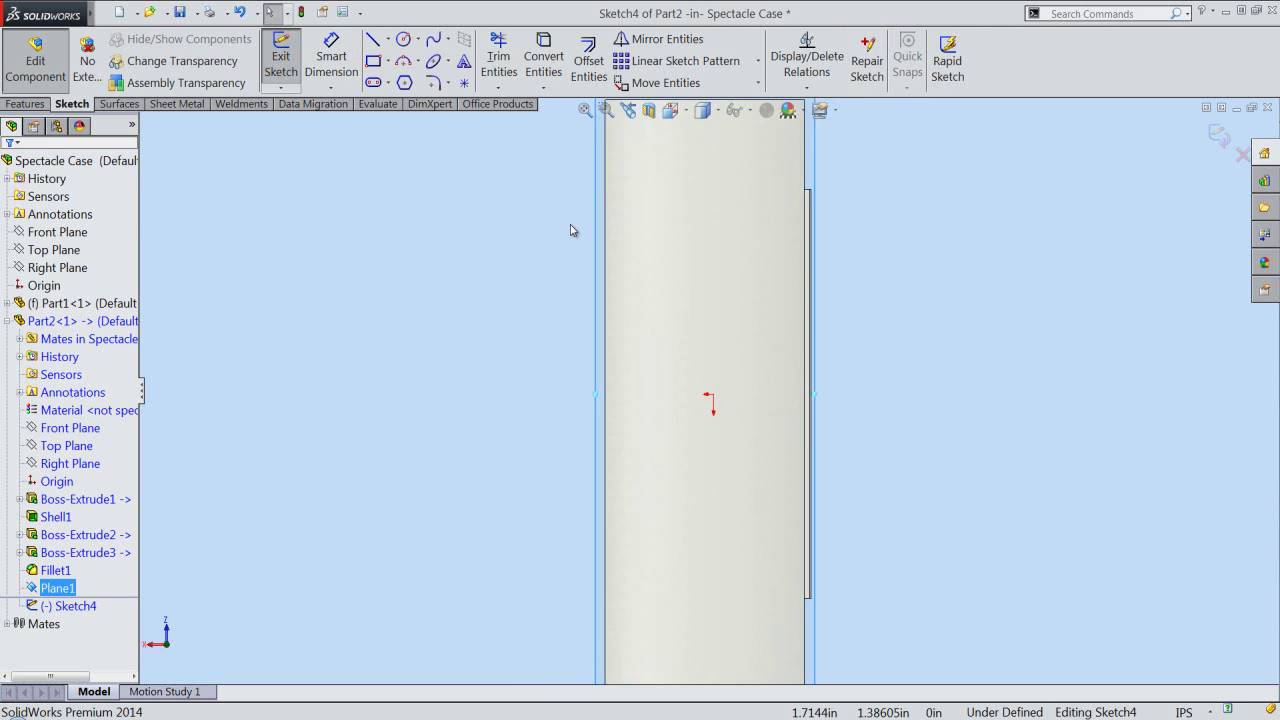
key(alt+Left)
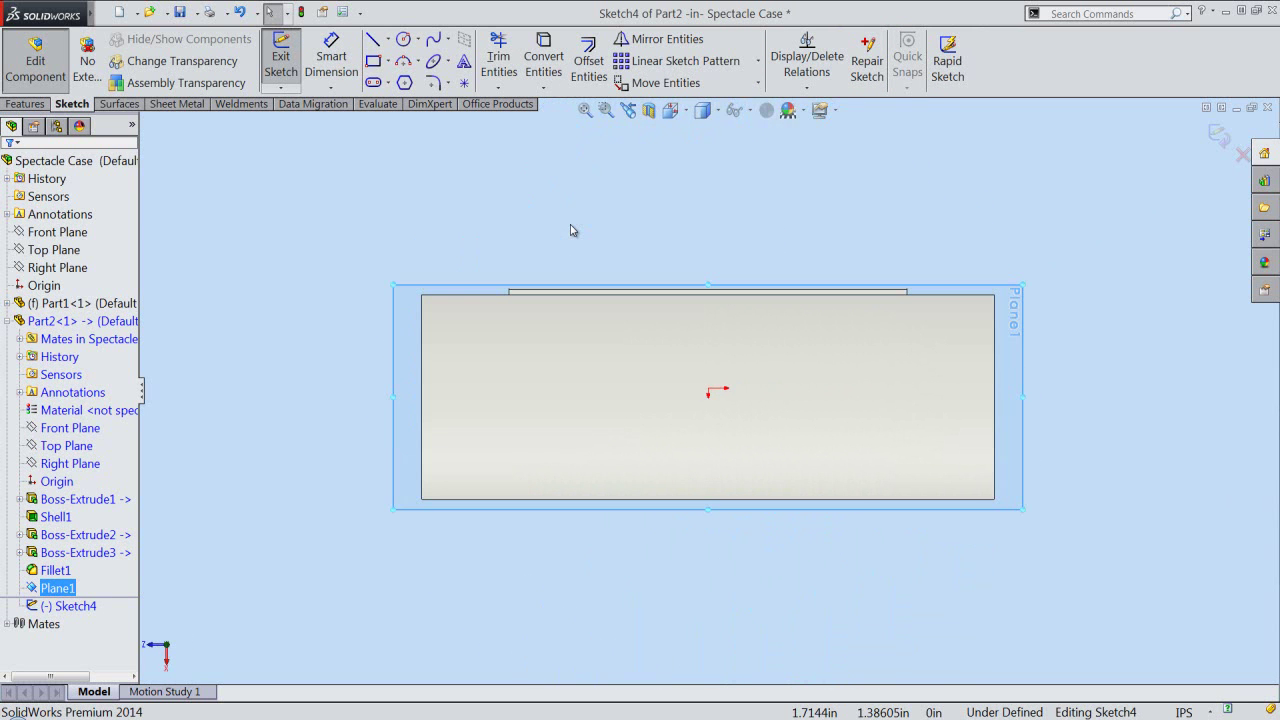
Draw a center rectangle anchored at the origin over the lid, then zoom to fit
right_click(655, 212)
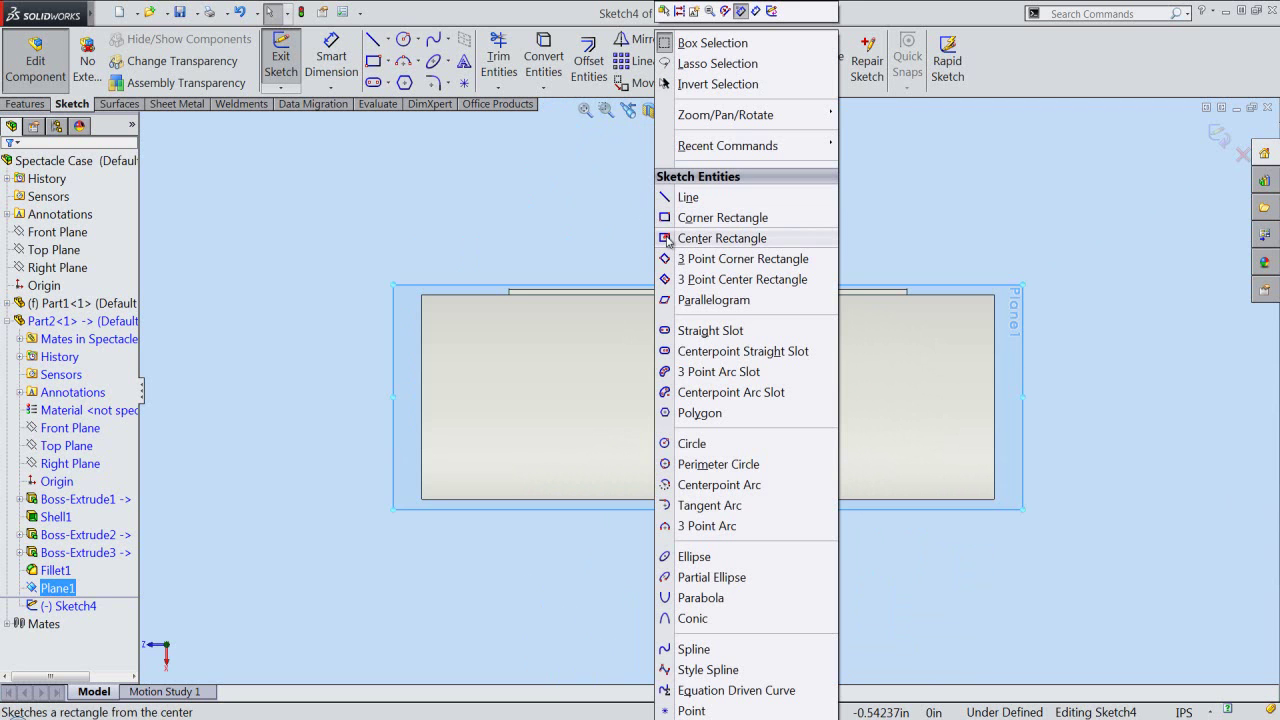
click(667, 238)
scroll(666, 331, down, 2)
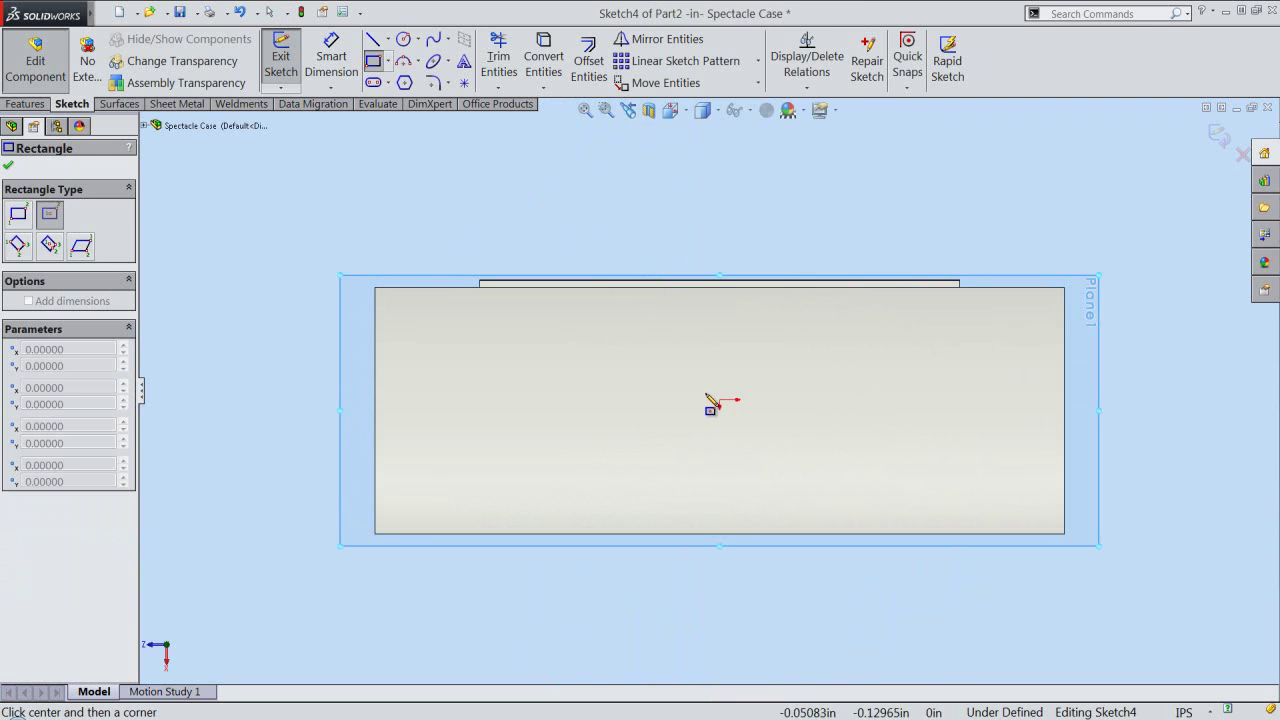
scroll(720, 400, up, 2)
click(712, 382)
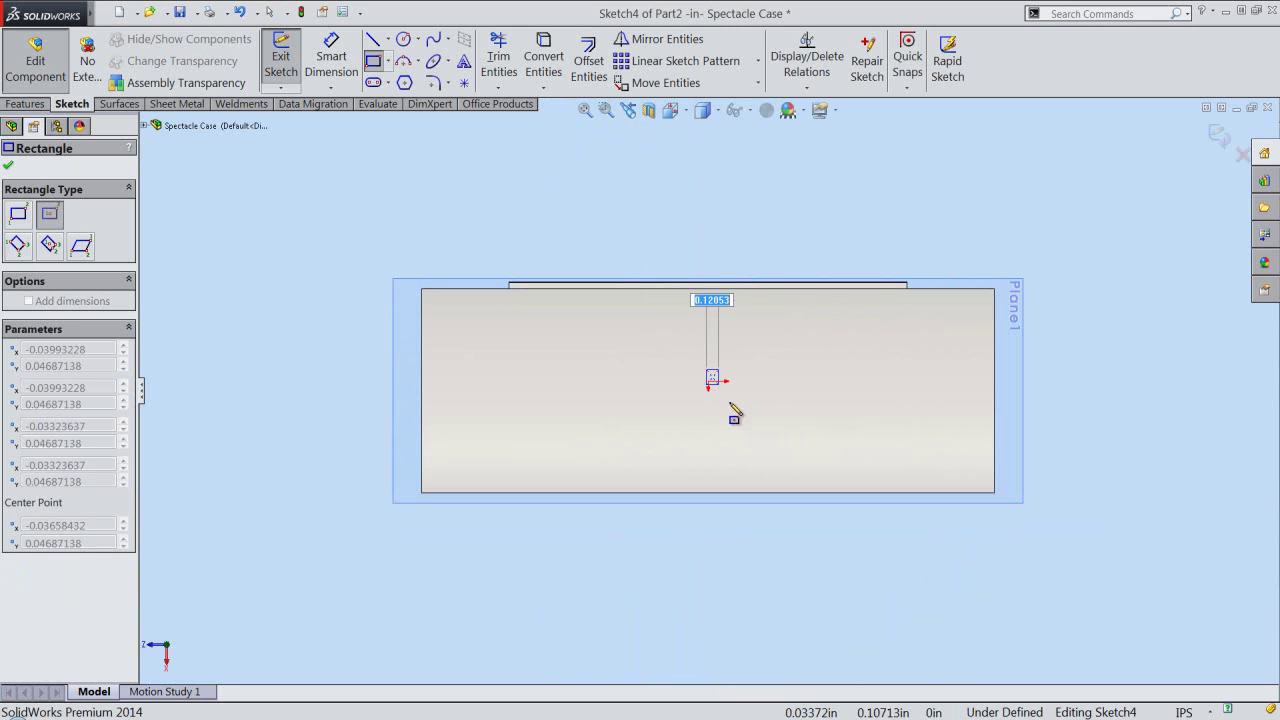
click(800, 449)
key(f)
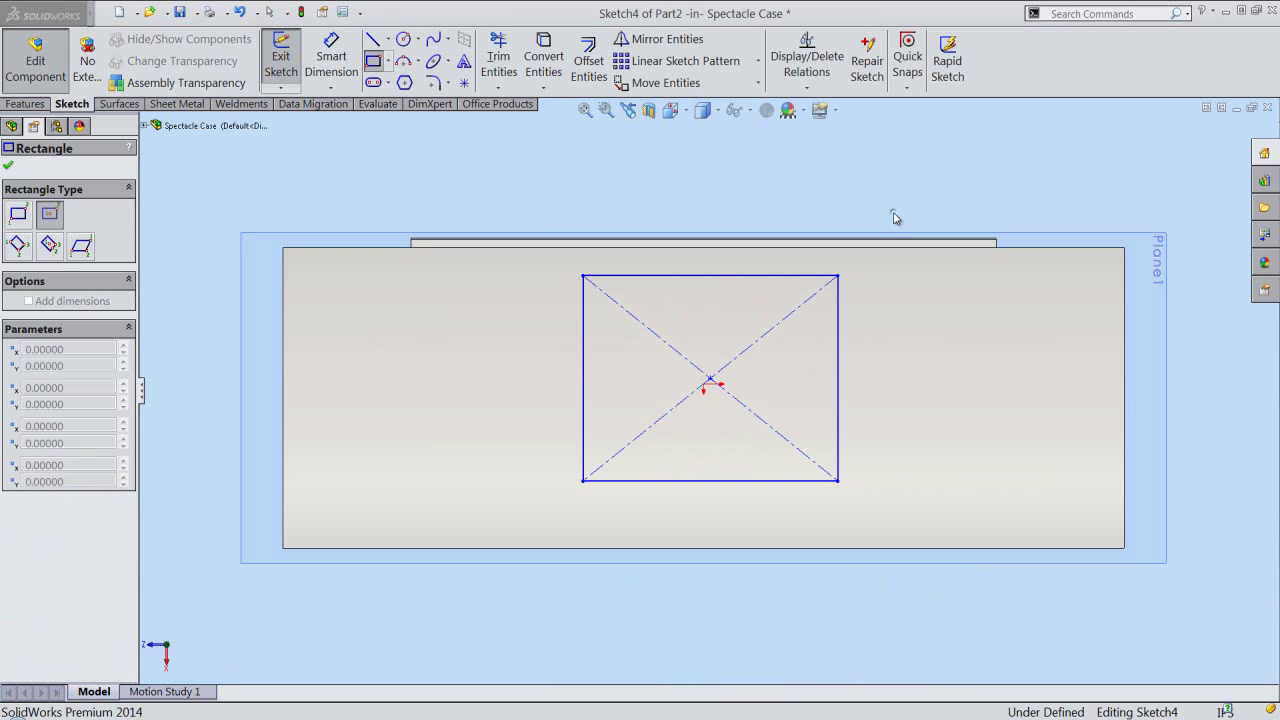
right_click(894, 214)
click(940, 45)
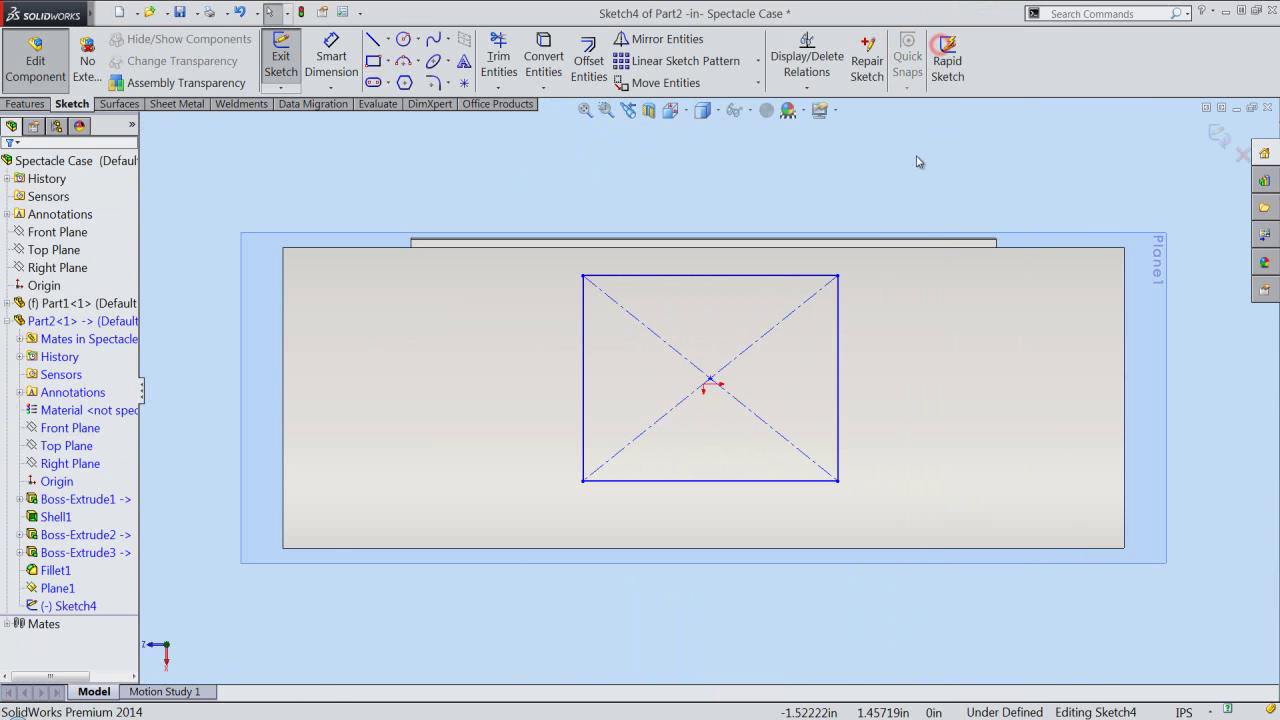
right_click(917, 160)
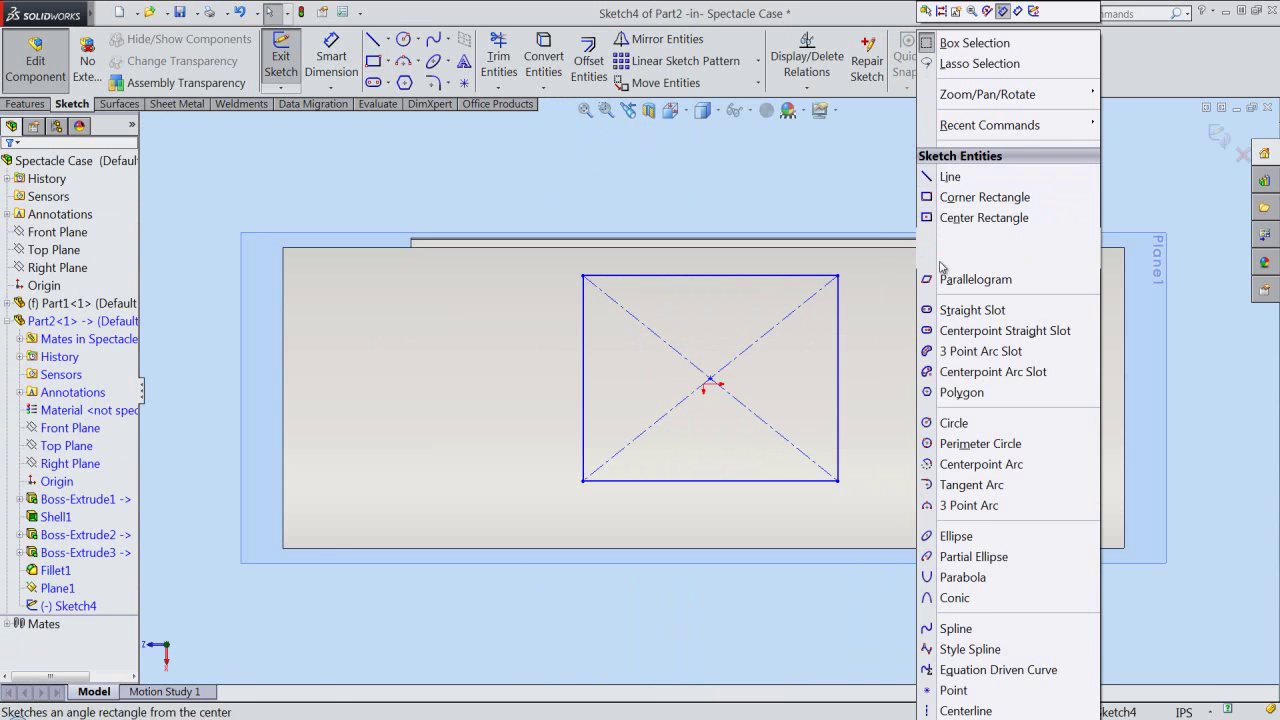
Add an infinite vertical centerline through the origin and an infinite horizontal centerline across the lid
click(968, 709)
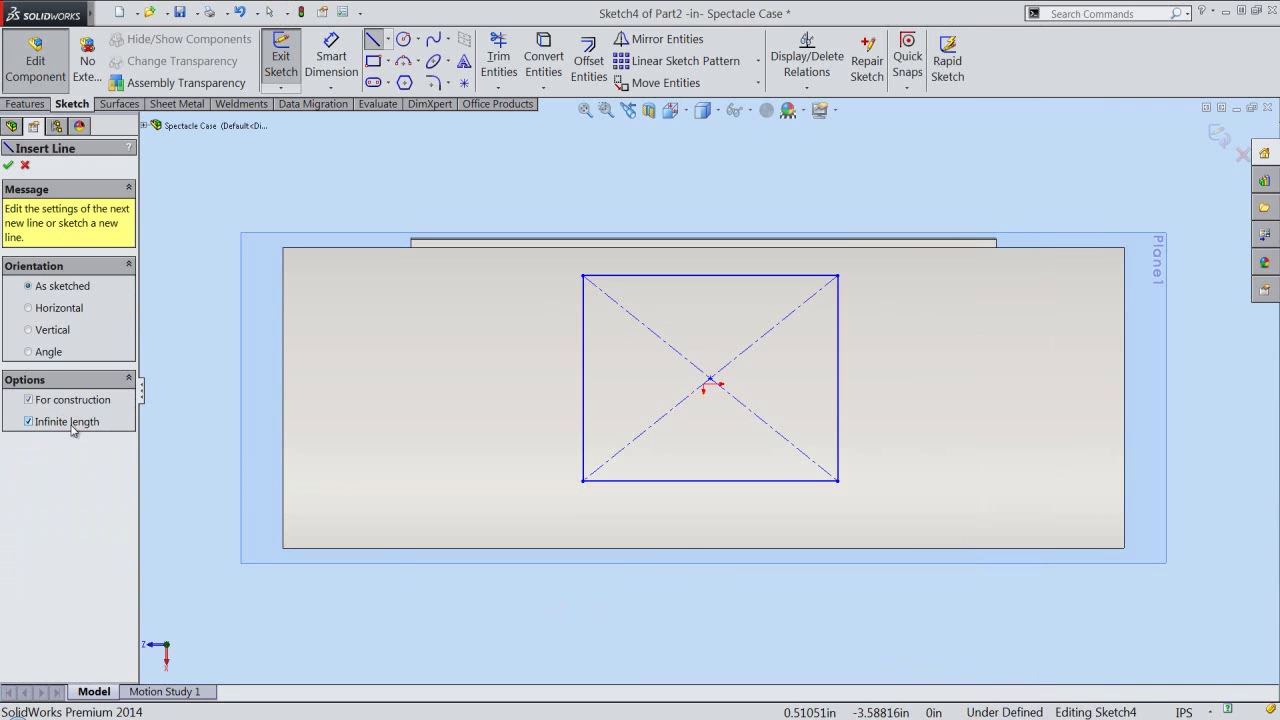
click(55, 309)
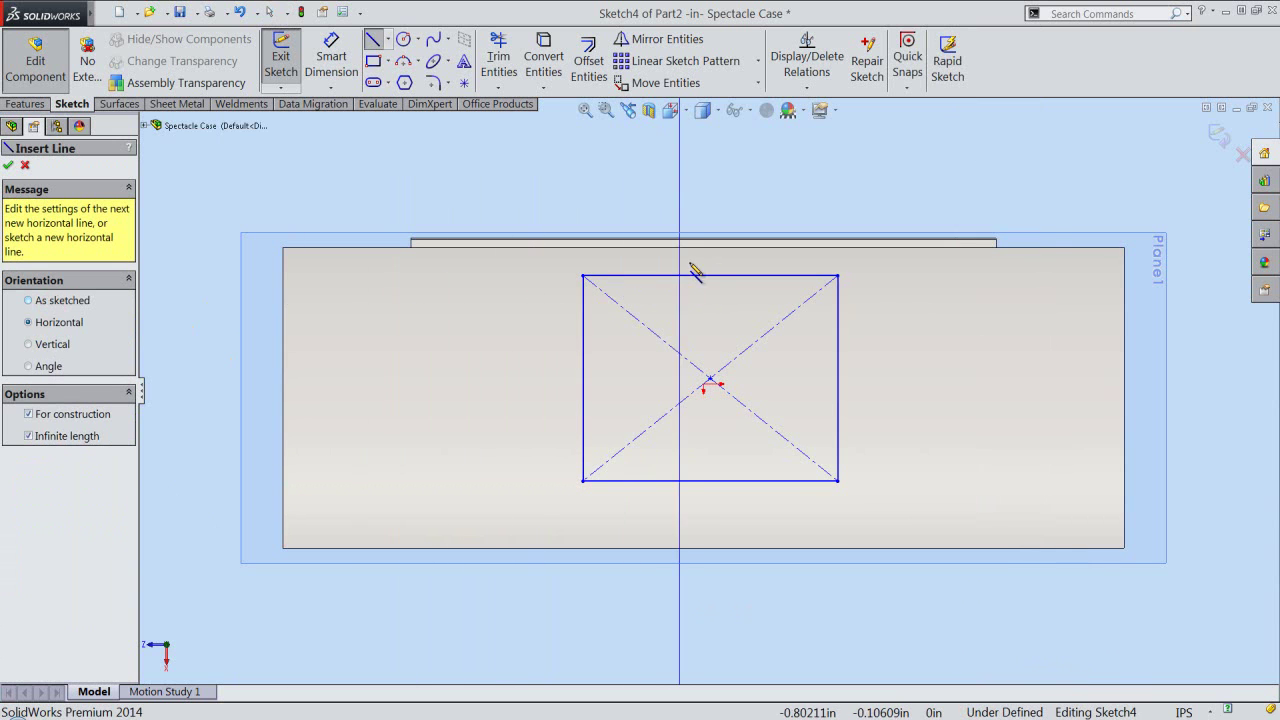
scroll(695, 272, down, 1)
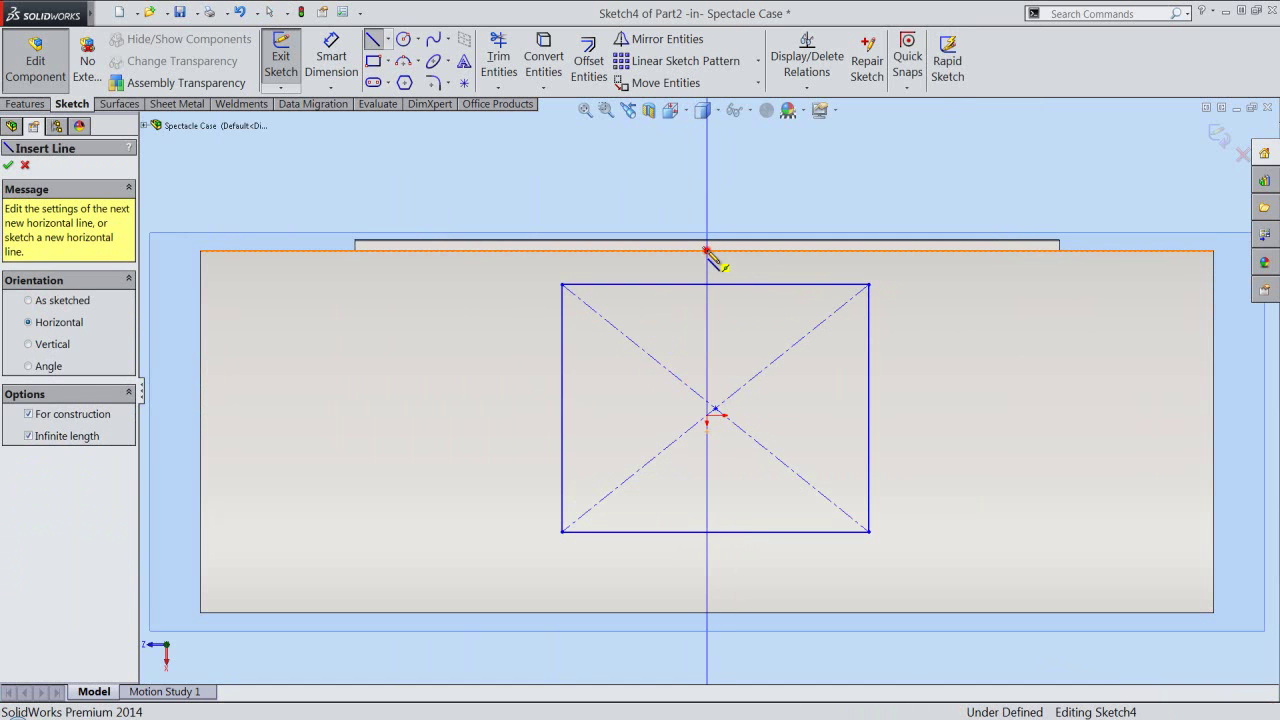
click(707, 251)
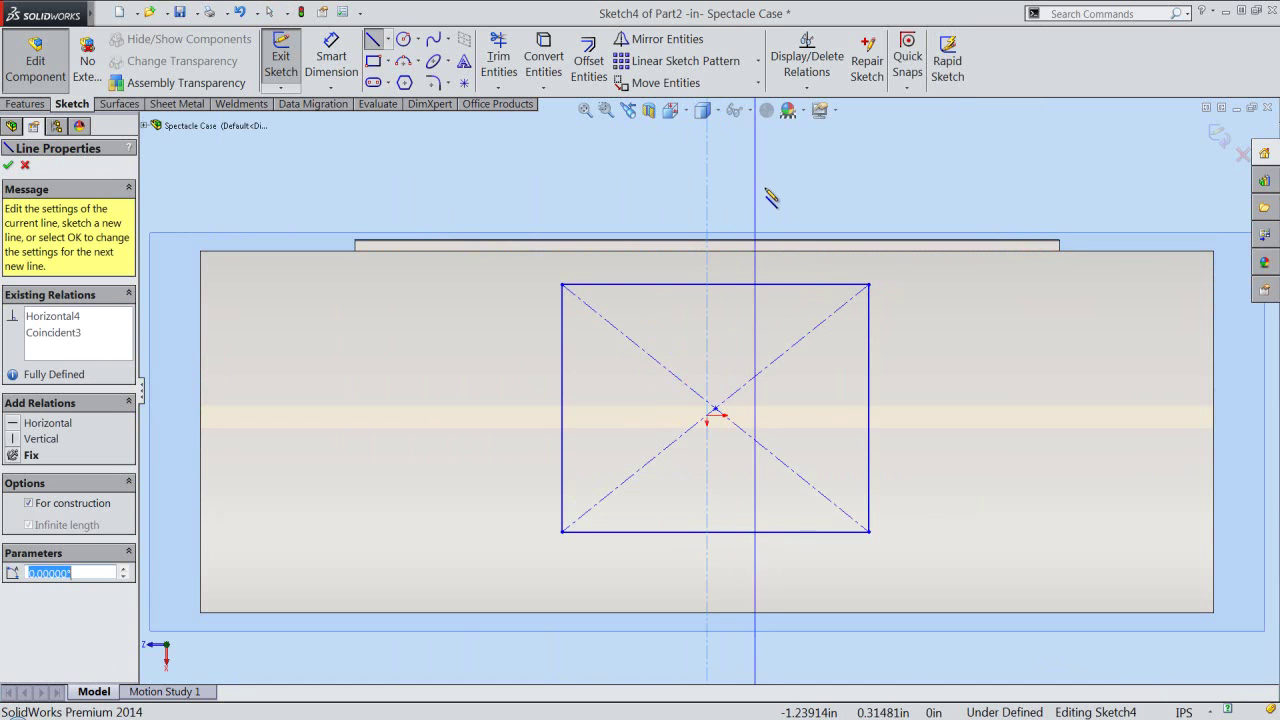
click(9, 166)
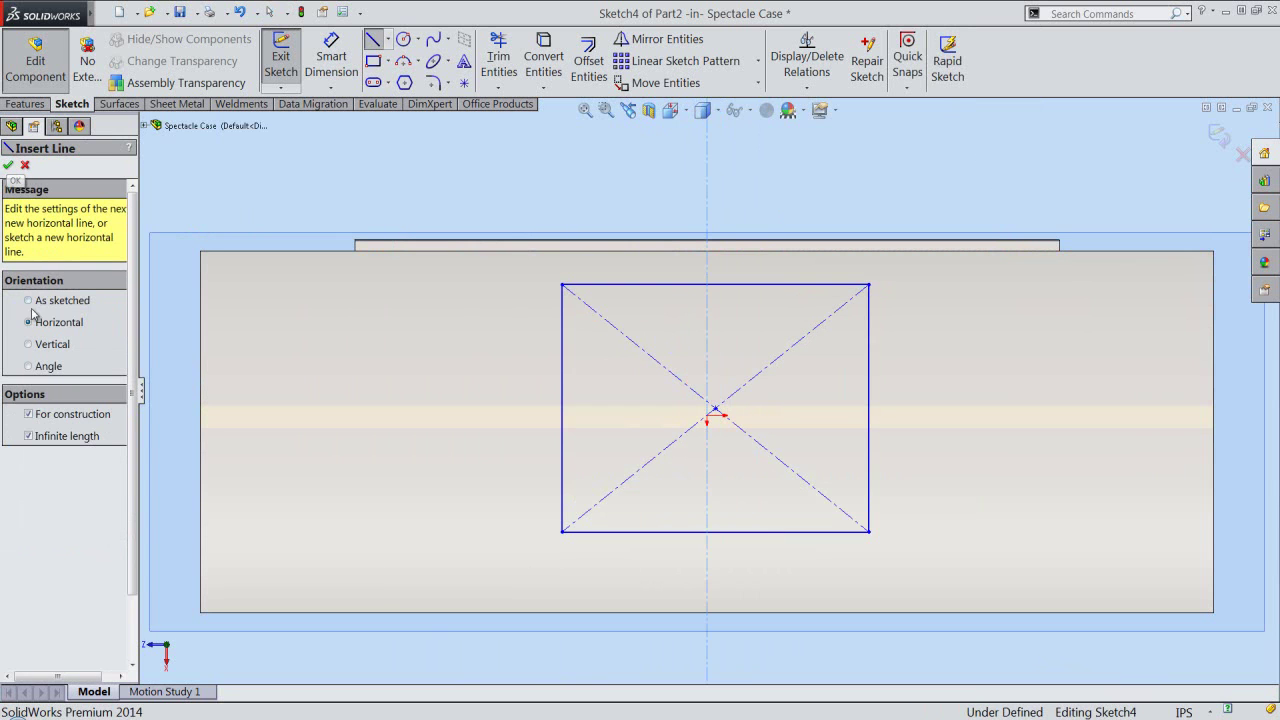
click(45, 346)
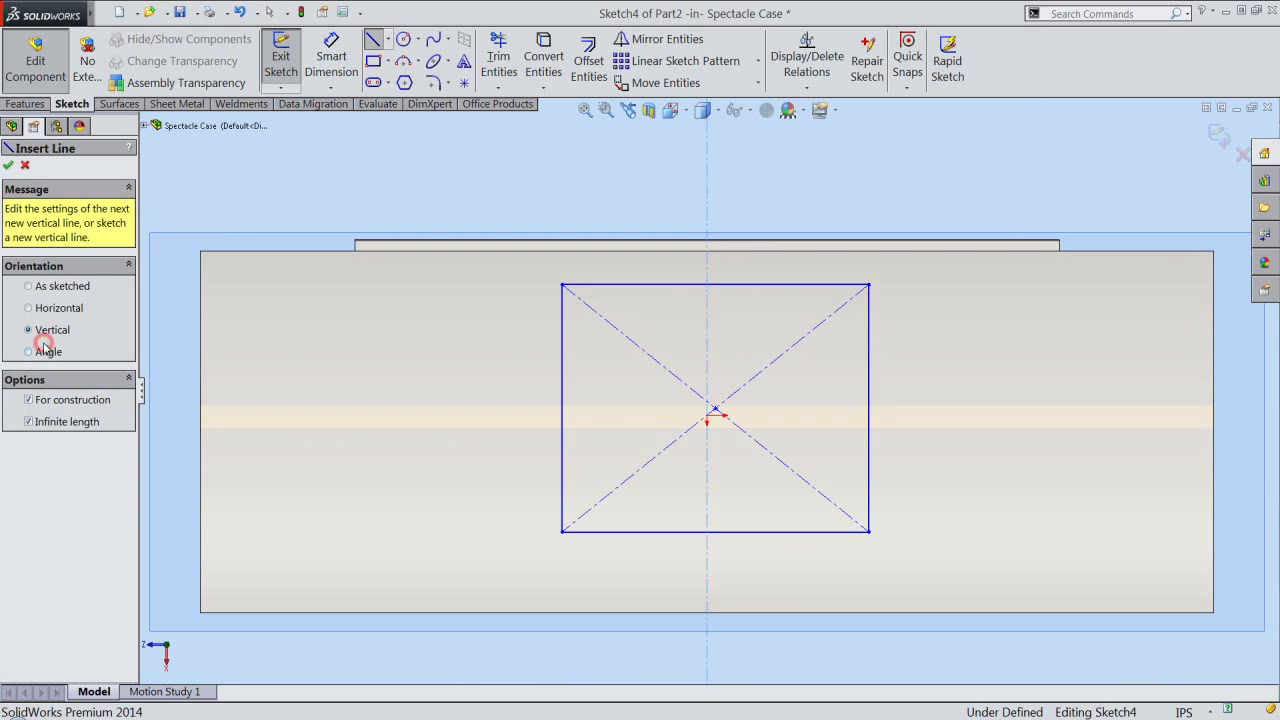
click(200, 433)
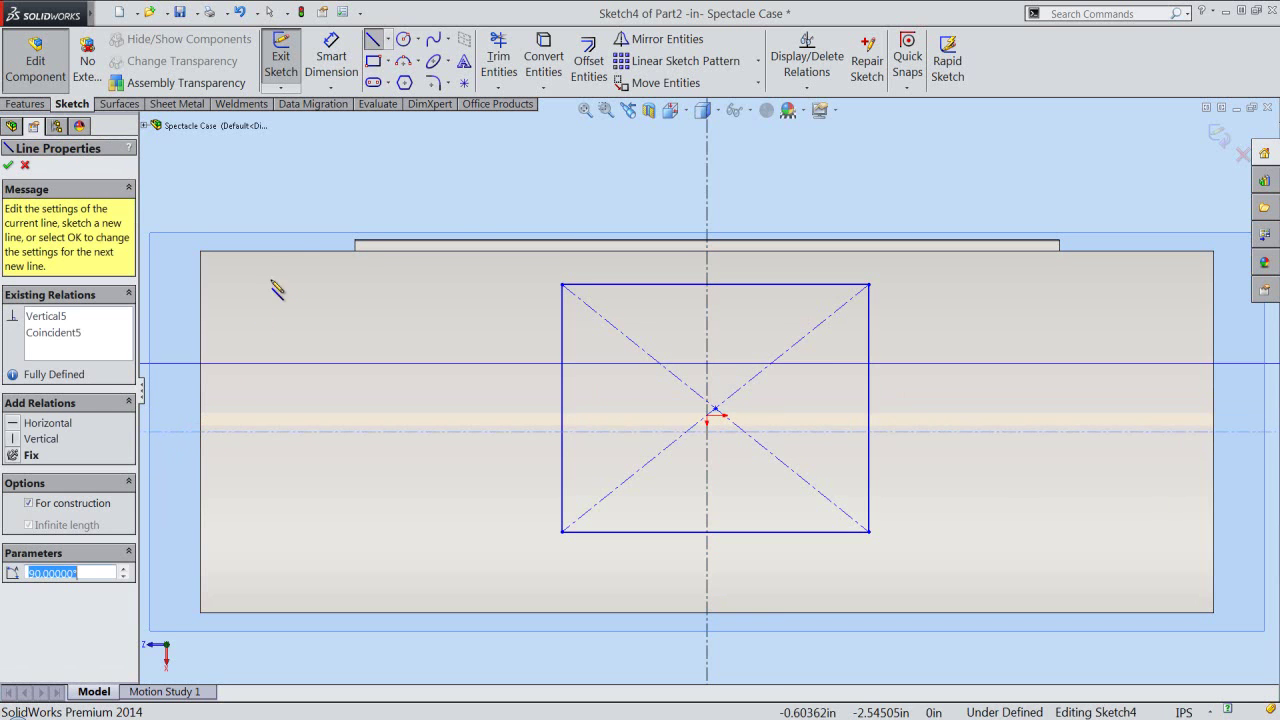
right_click(318, 186)
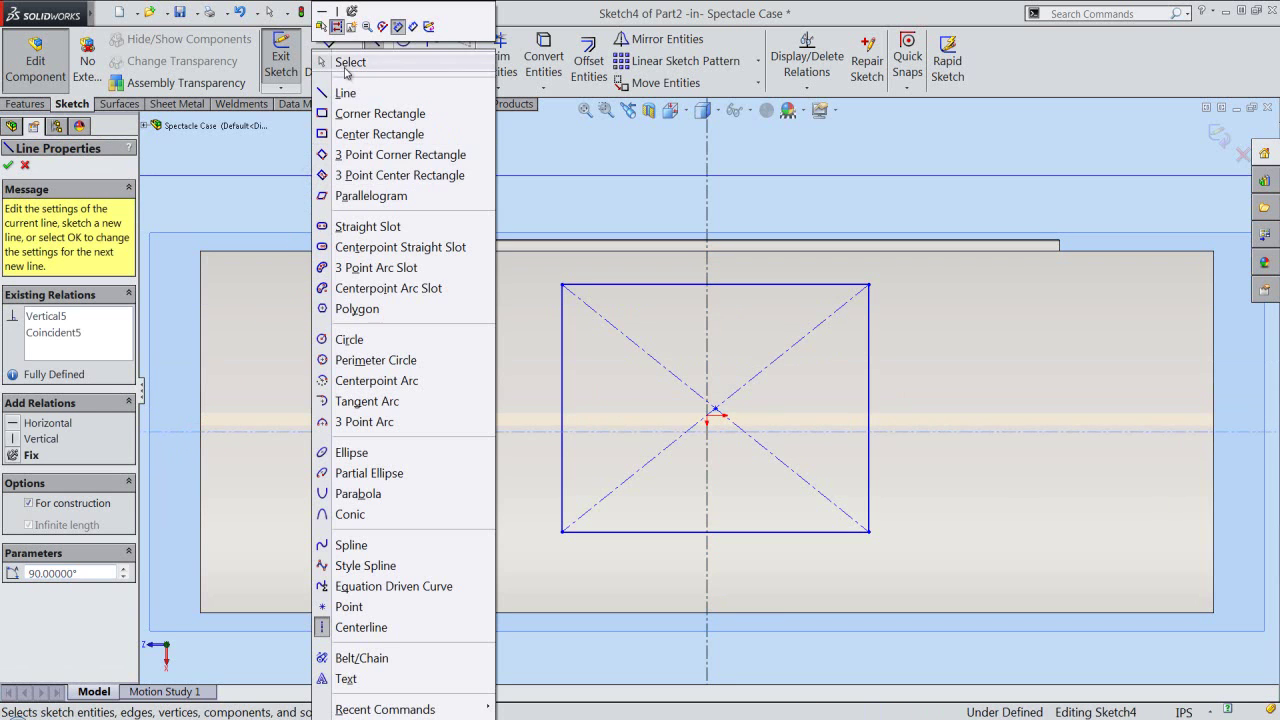
click(343, 68)
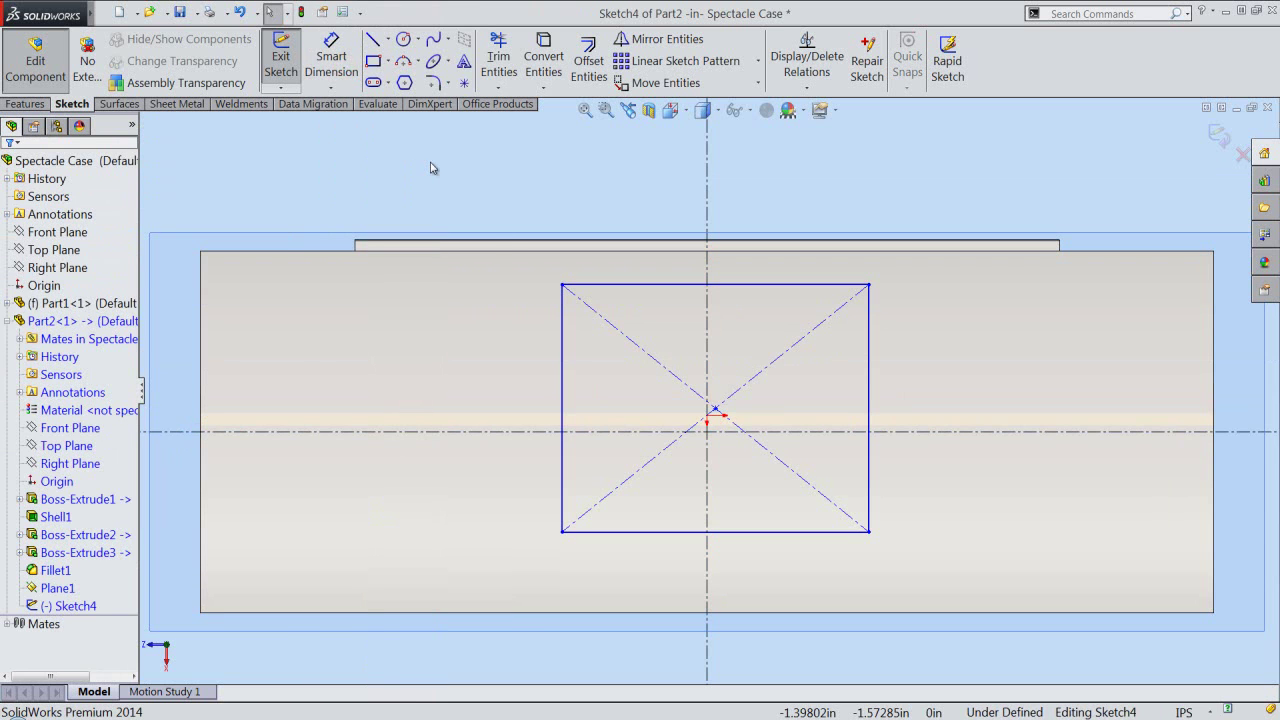
Place a sketch point where the two centerlines cross
click(515, 203)
click(464, 84)
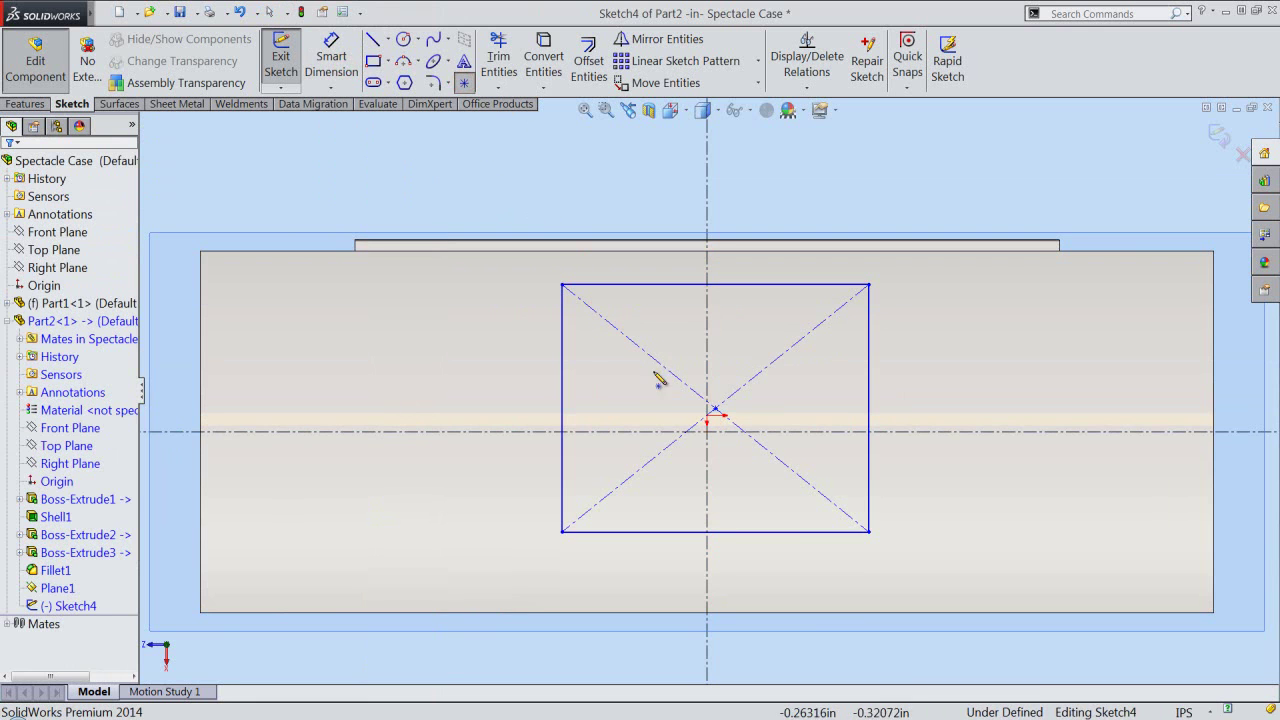
scroll(680, 412, down, 2)
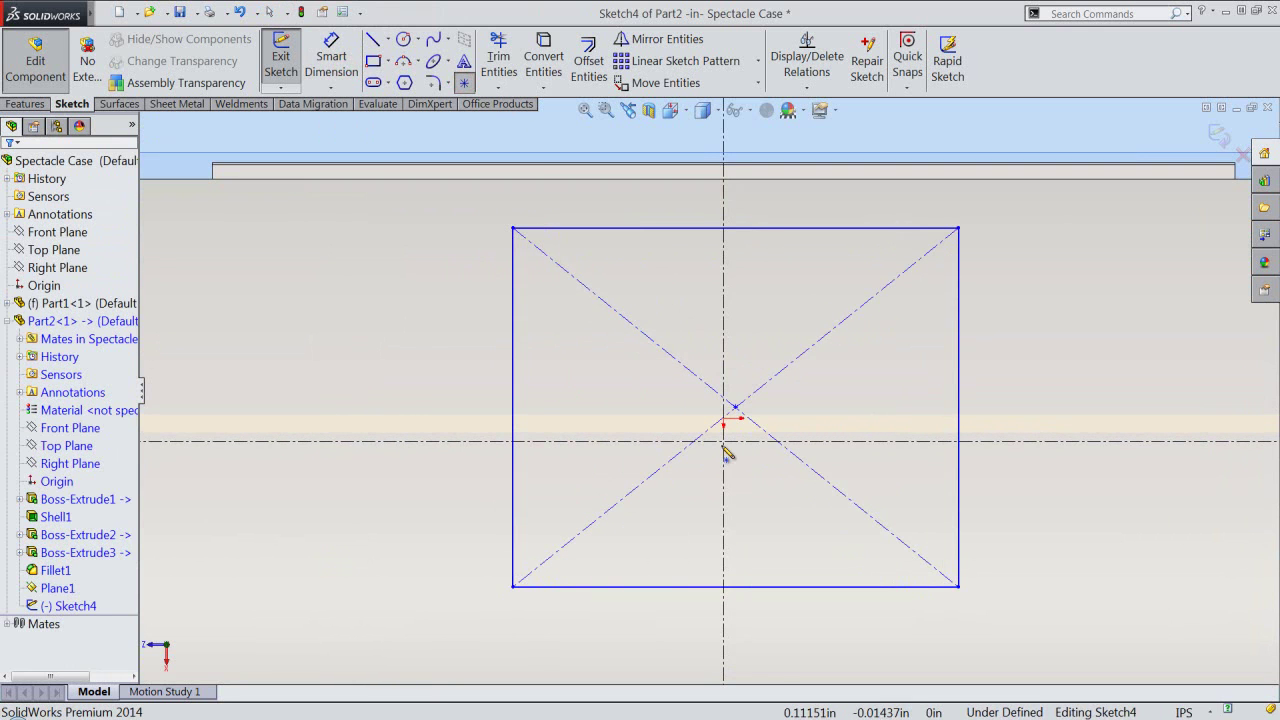
click(723, 442)
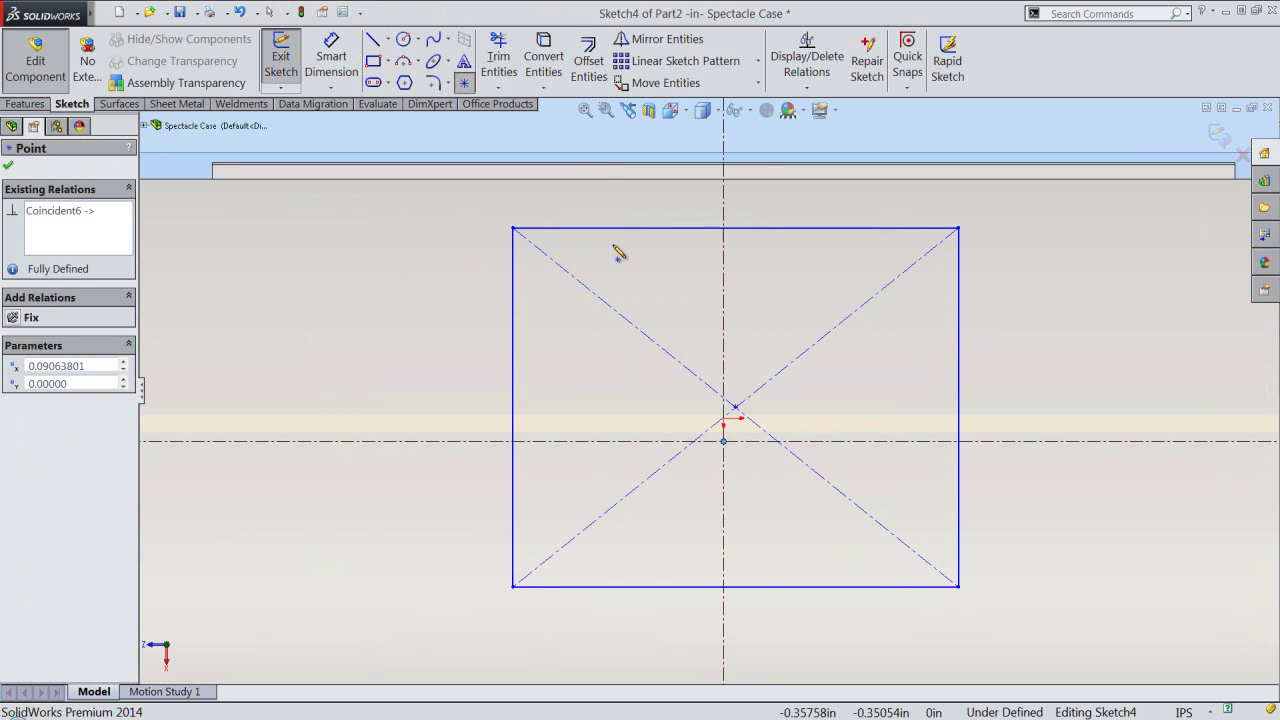
right_click(587, 143)
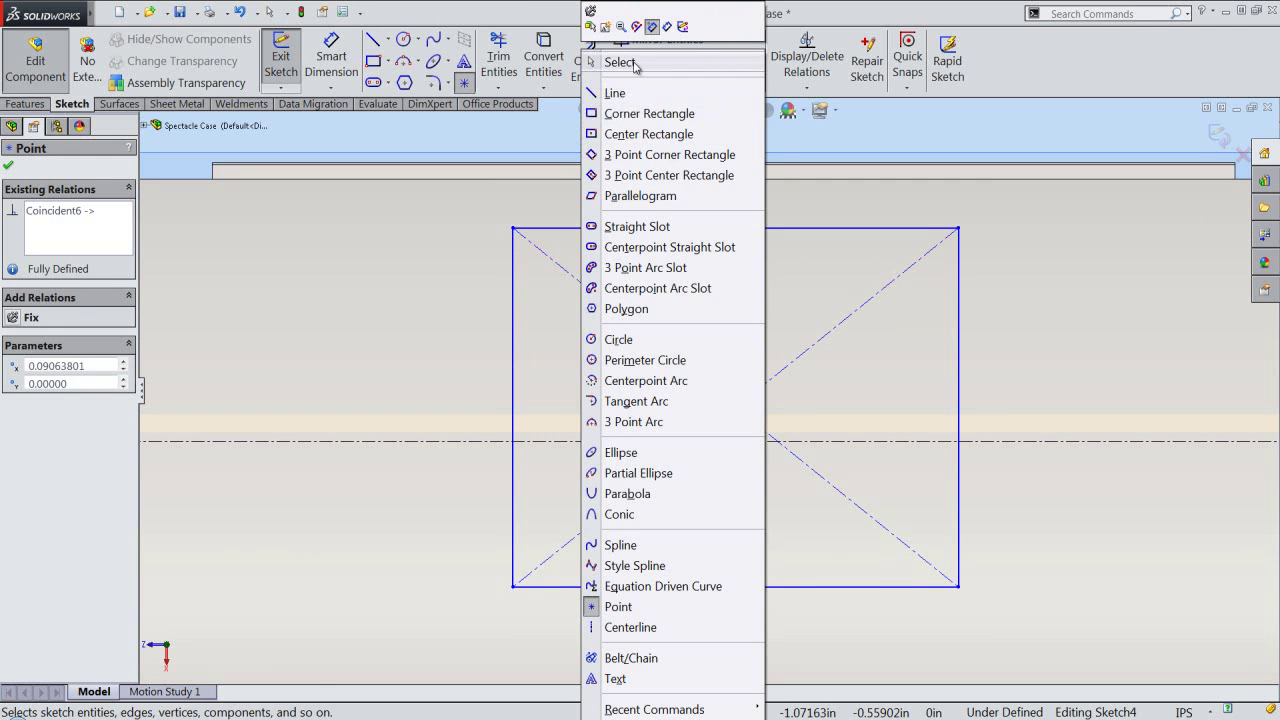
click(636, 62)
Add a Coincident relation between the rectangle's diagonal intersection and the origin
click(806, 88)
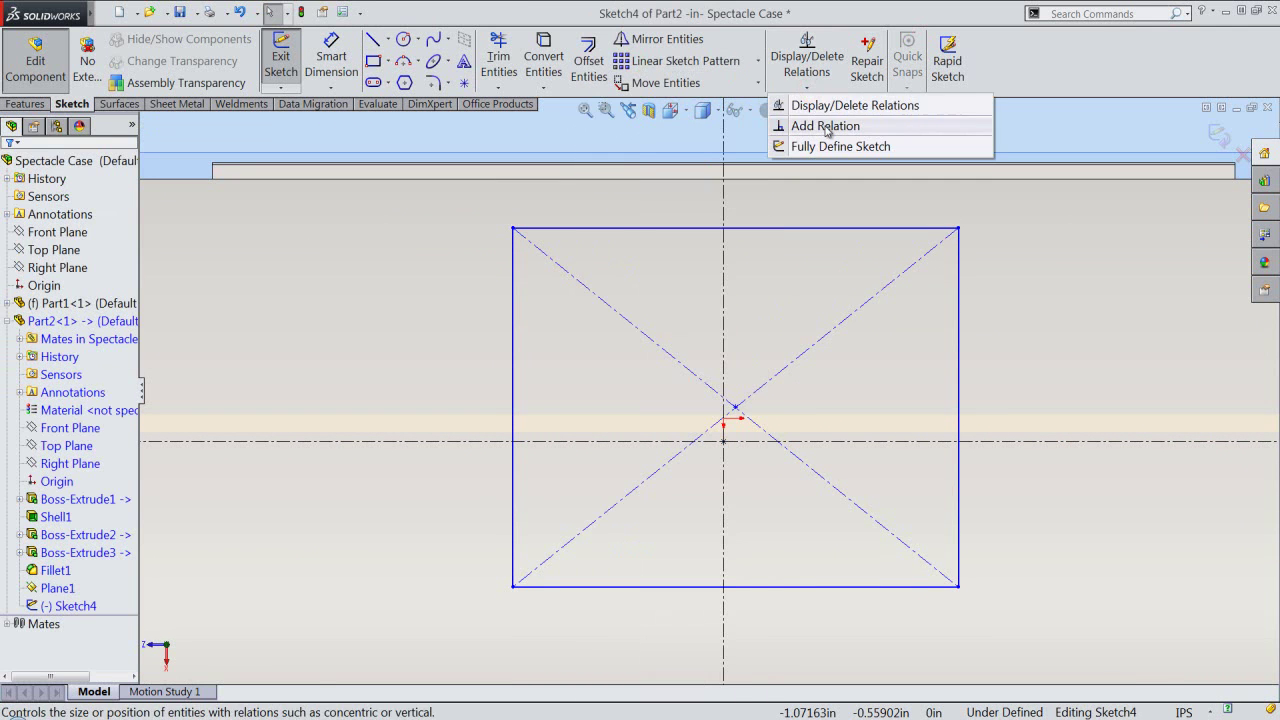
click(825, 125)
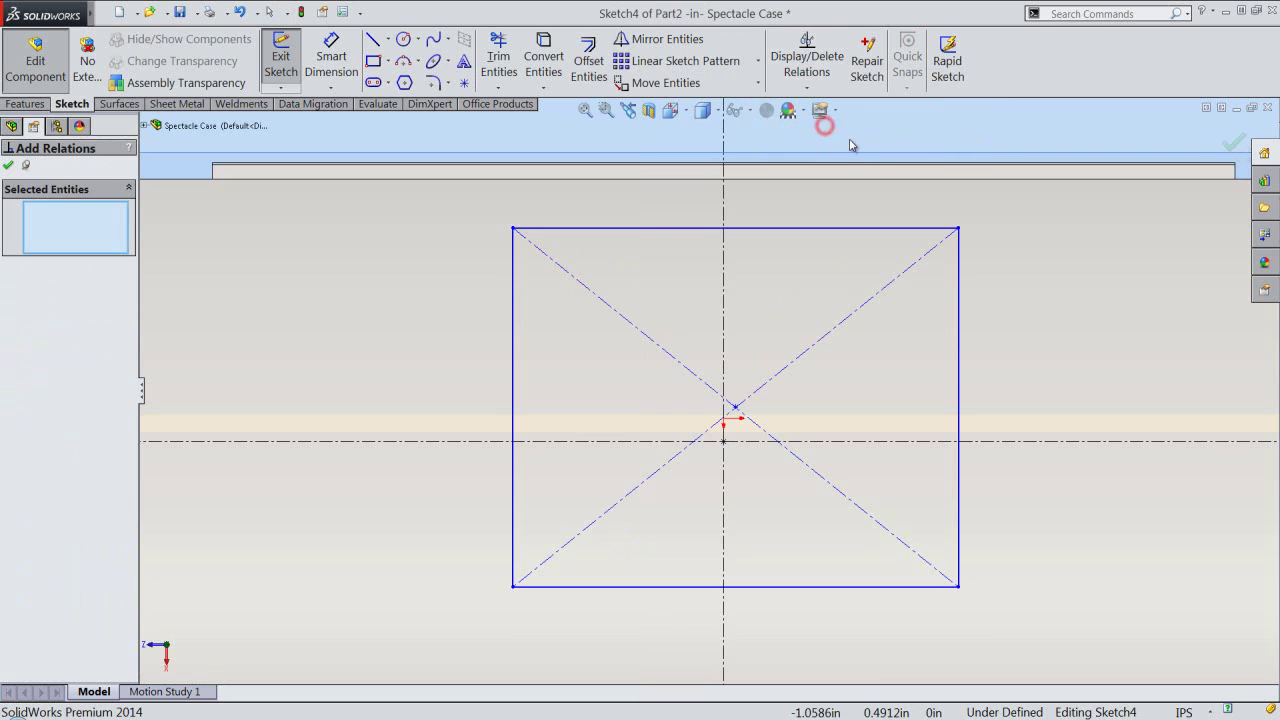
click(735, 408)
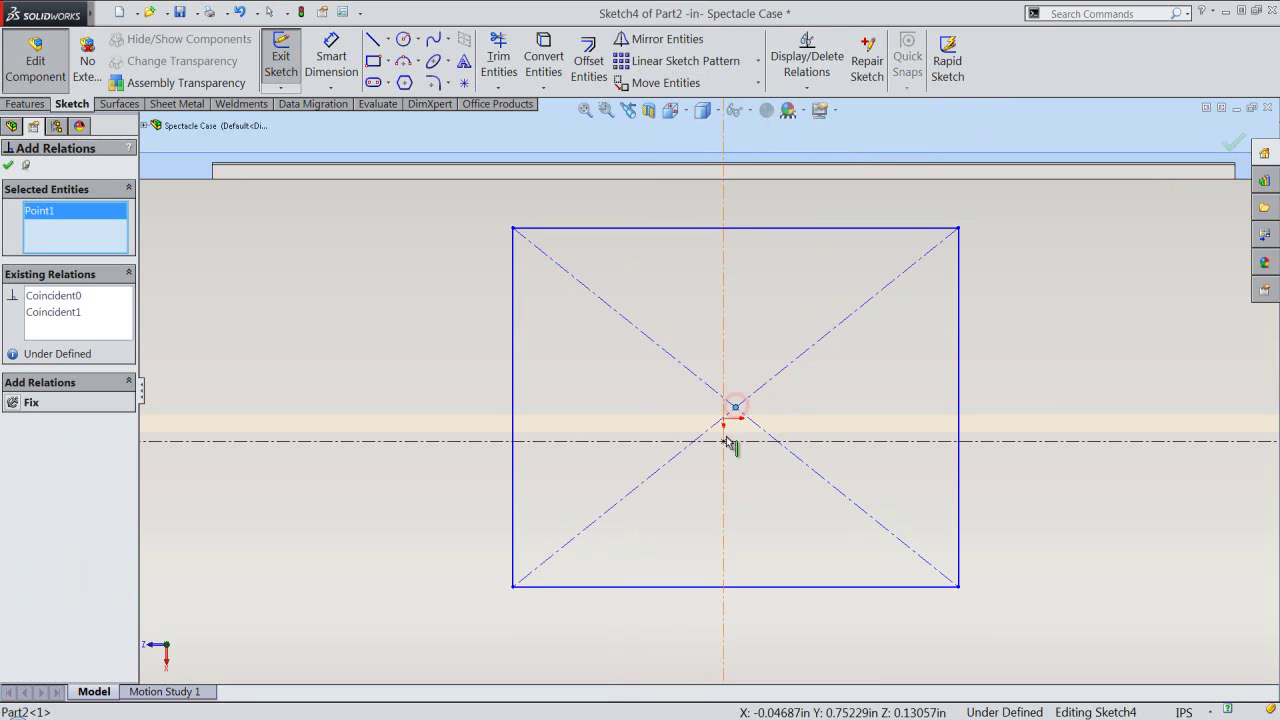
click(724, 442)
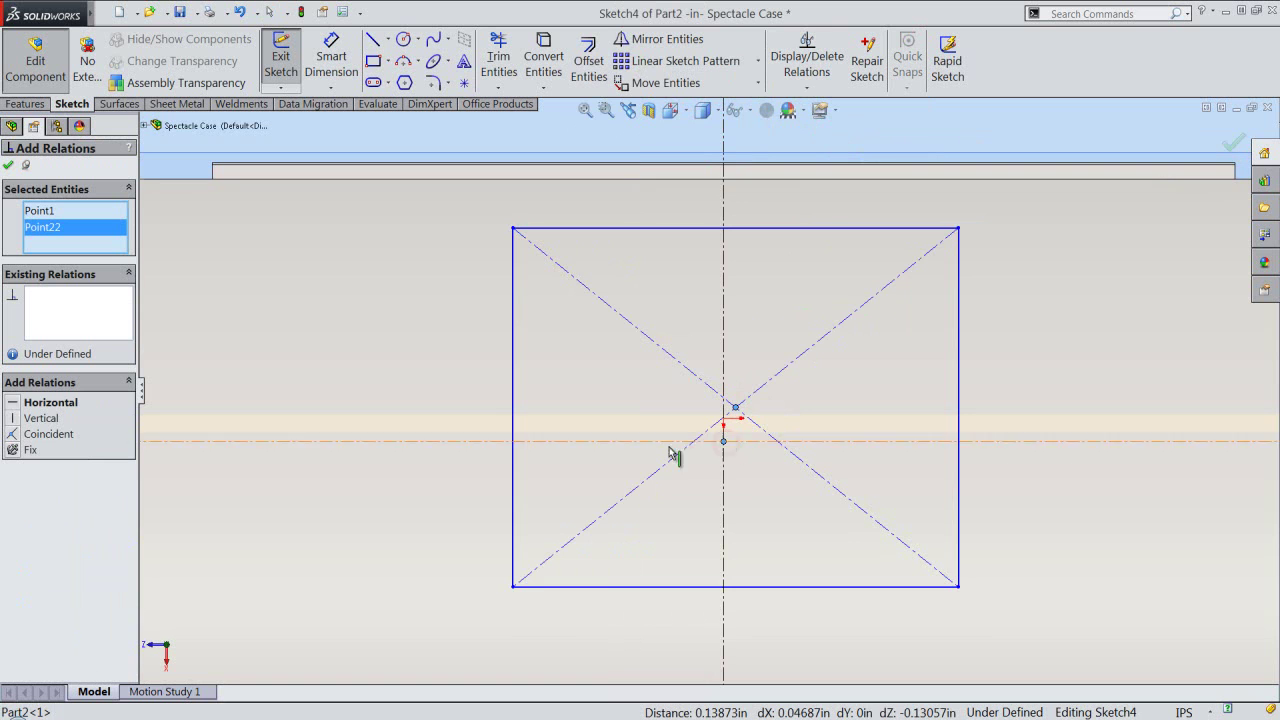
click(15, 434)
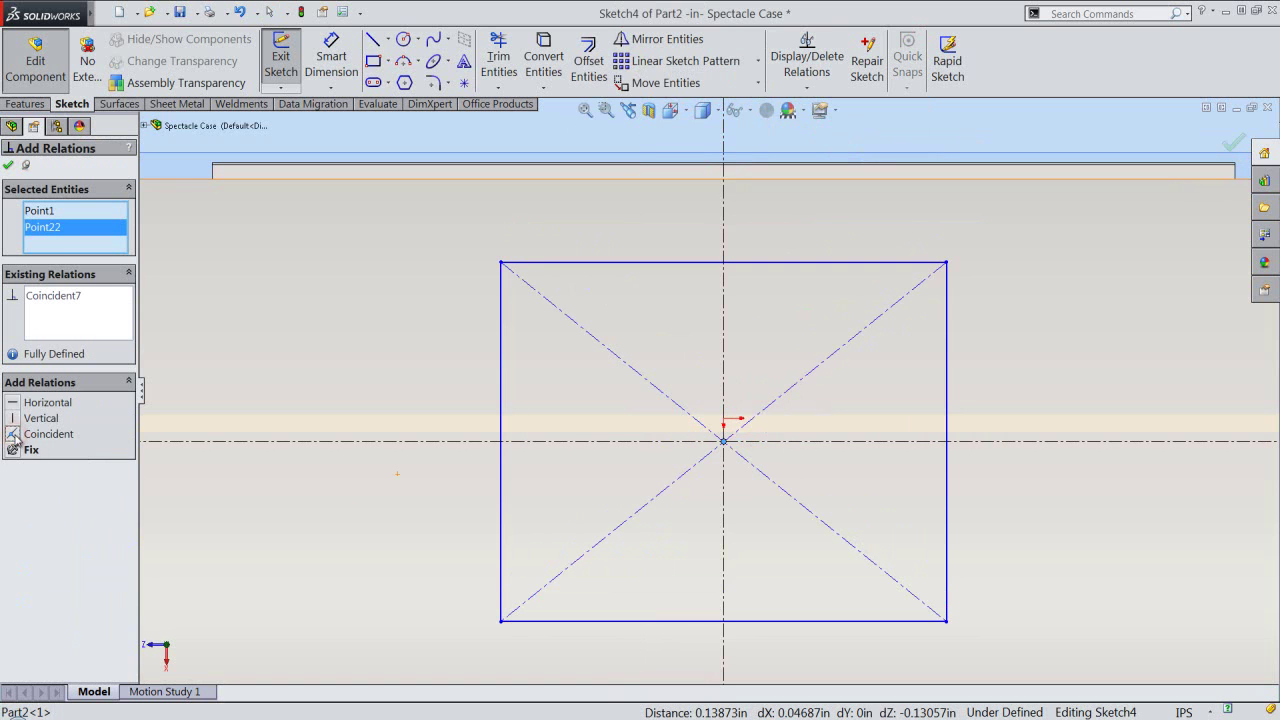
click(8, 166)
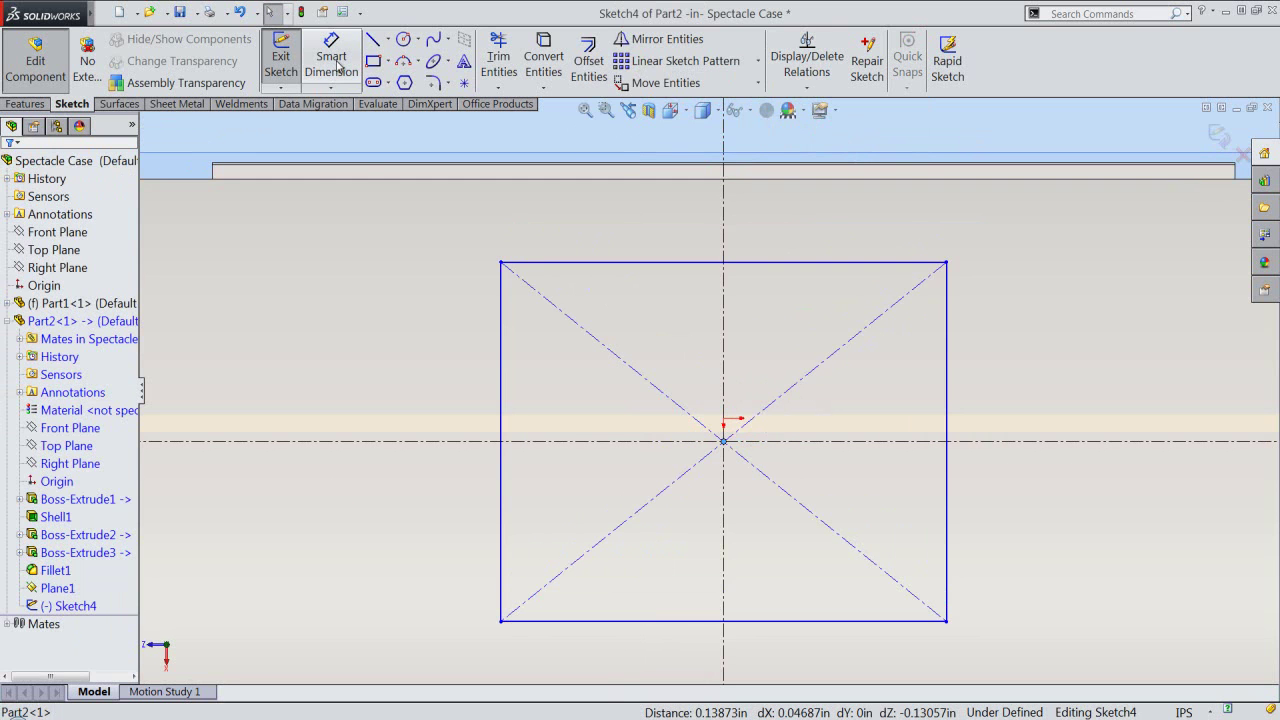
Dimension the rectangle 0.5625 in tall and 1.3125 in wide
click(500, 343)
click(430, 388)
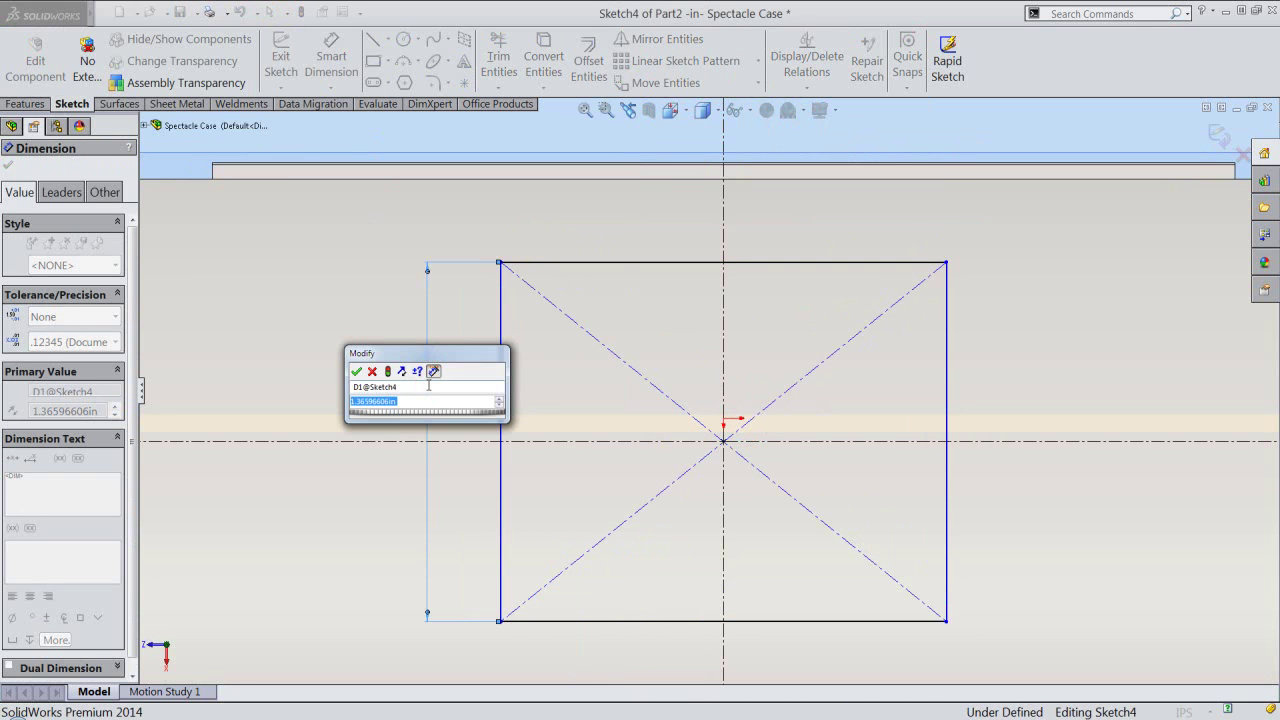
text(.5625)
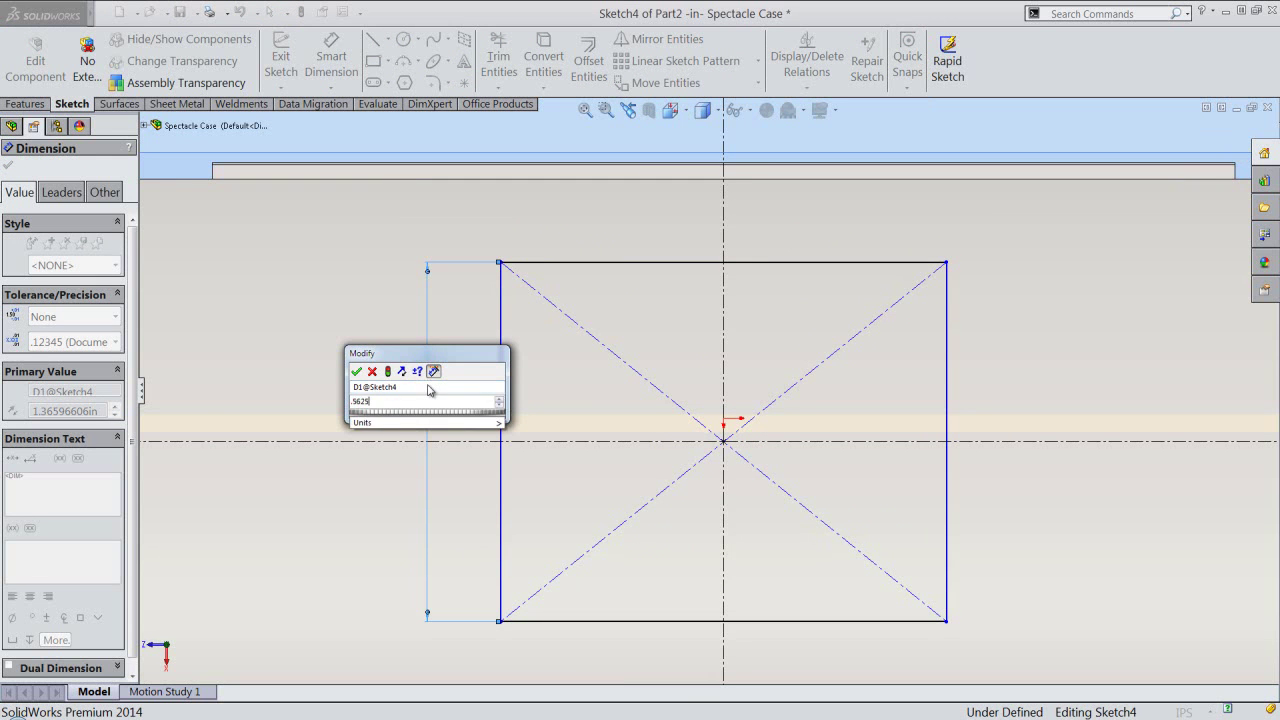
key(Return)
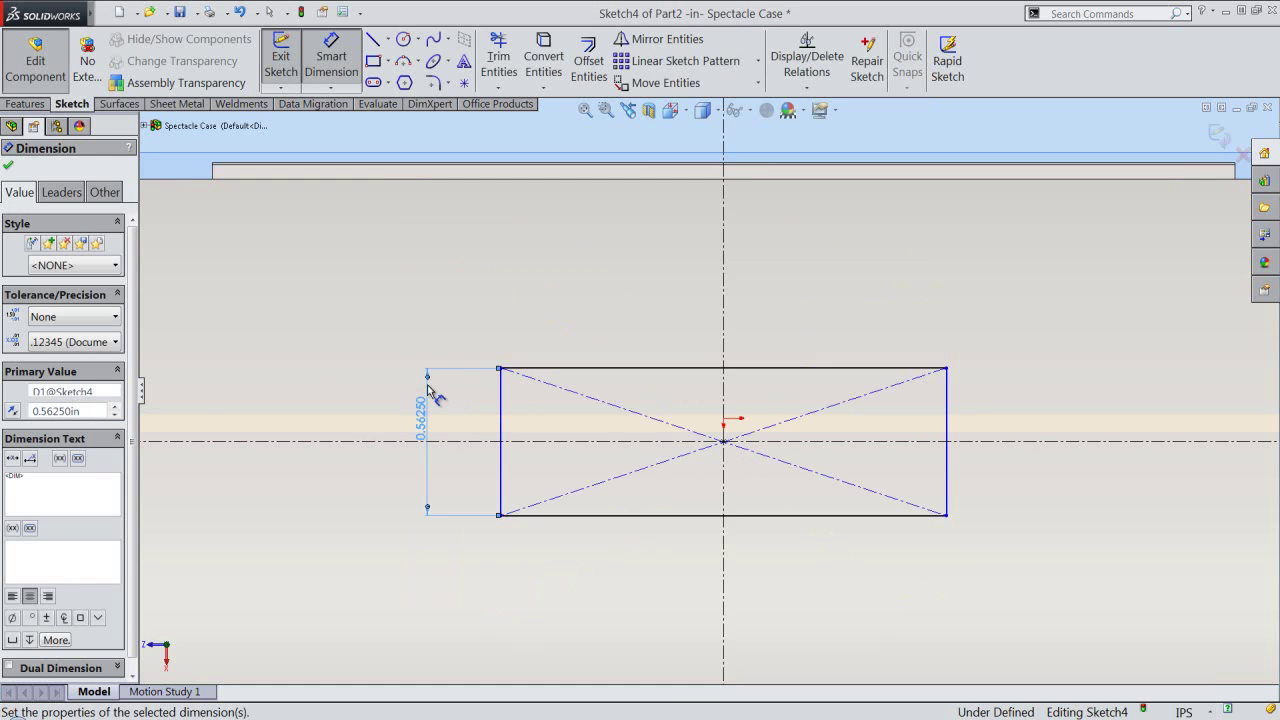
click(712, 368)
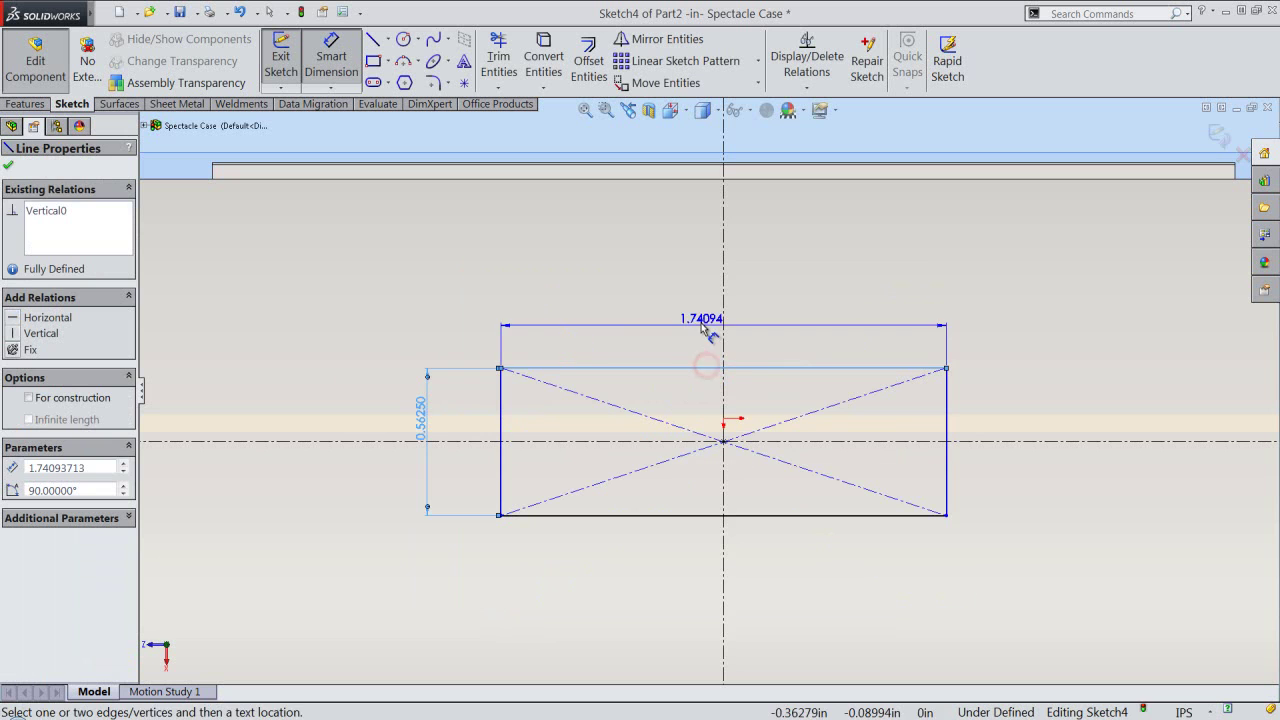
click(703, 328)
text(1.3125)
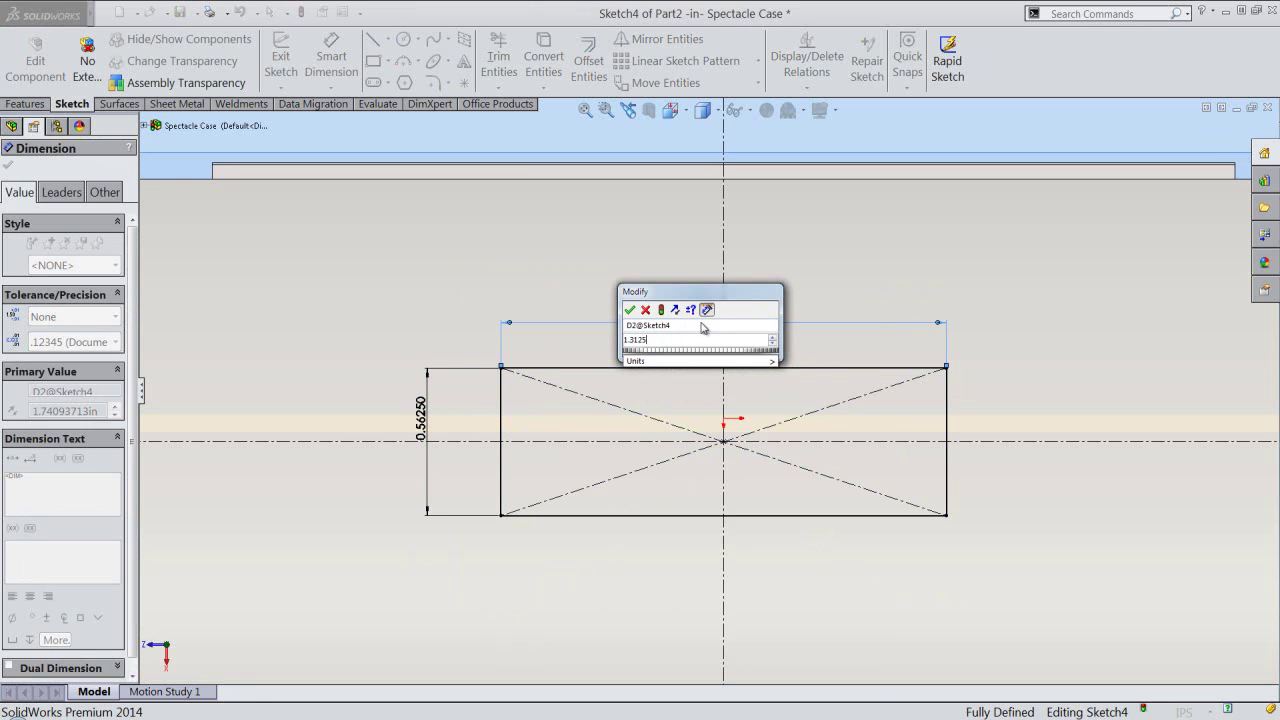
key(Return)
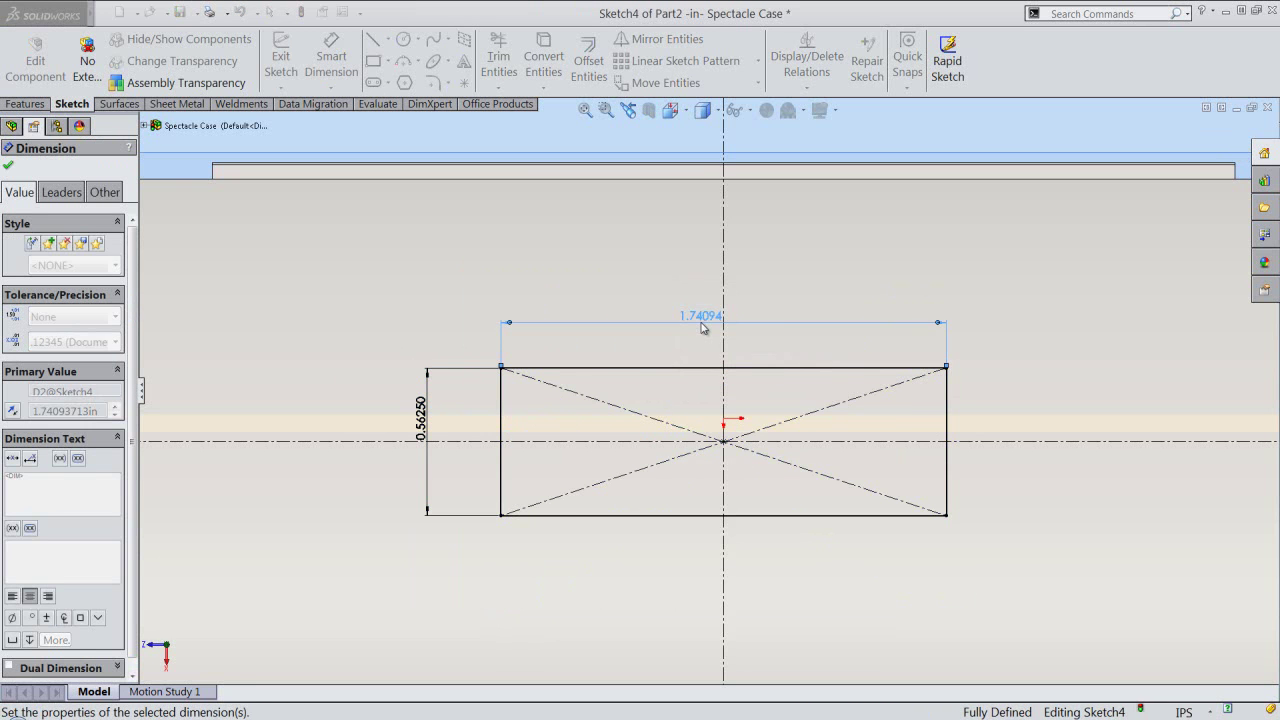
Exit Sketch4
right_click(992, 136)
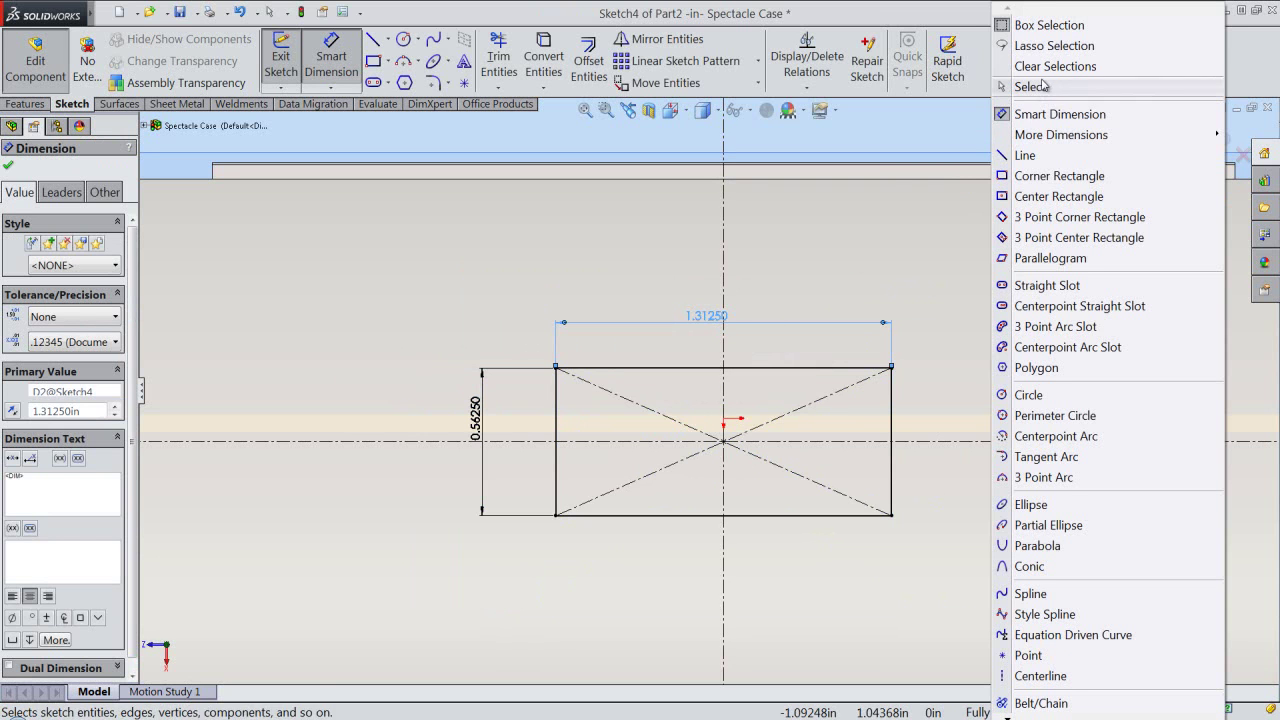
click(1010, 86)
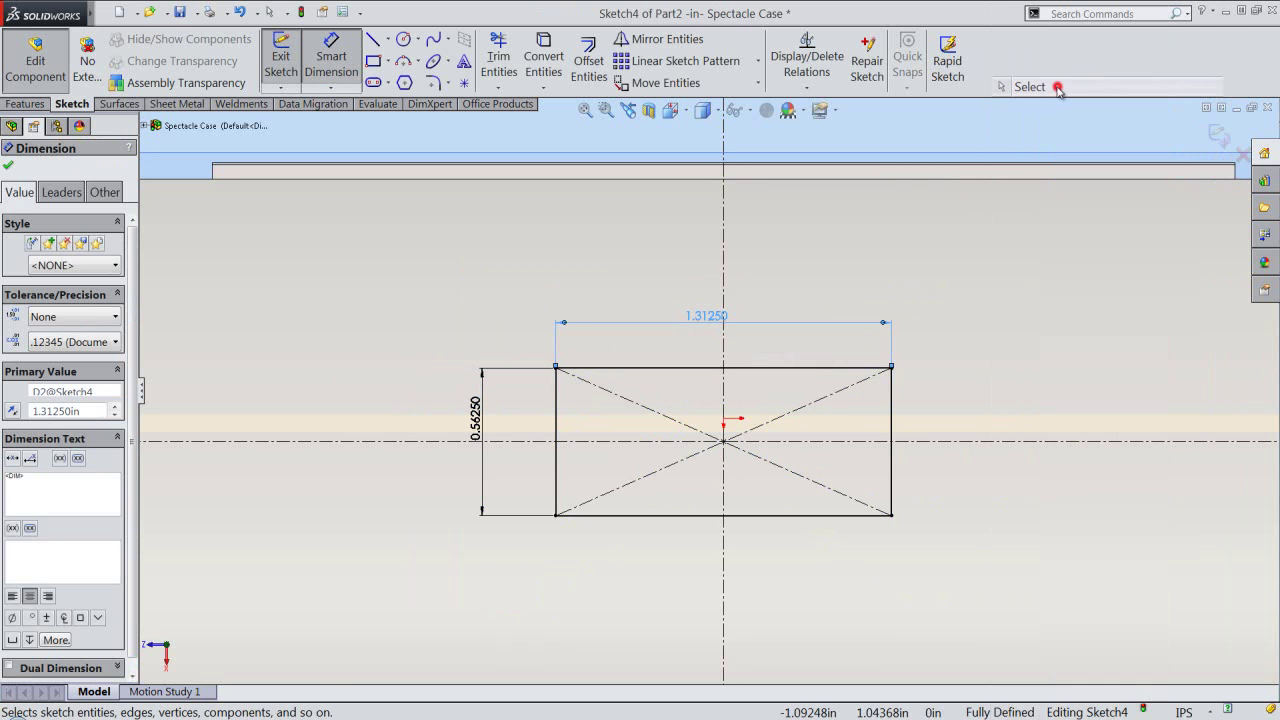
click(1218, 138)
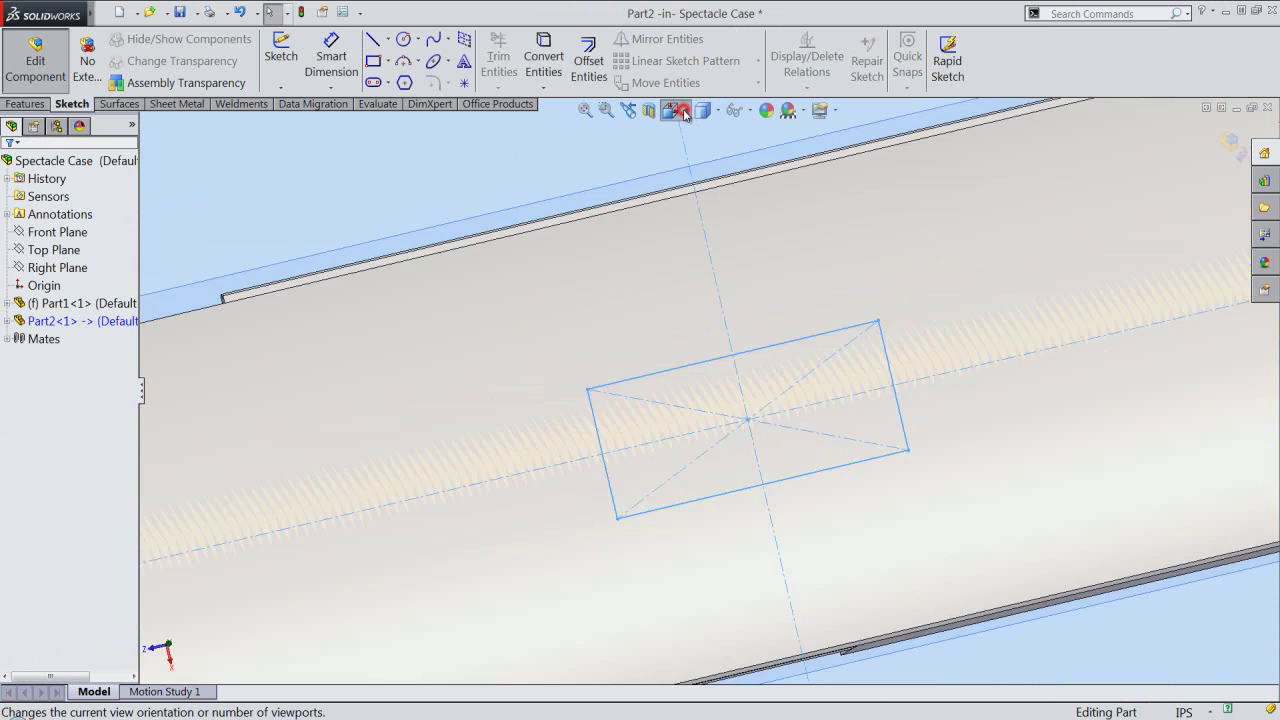
Switch to an isometric view of the case, hide Plane1, and show the Features commands
click(684, 114)
click(835, 301)
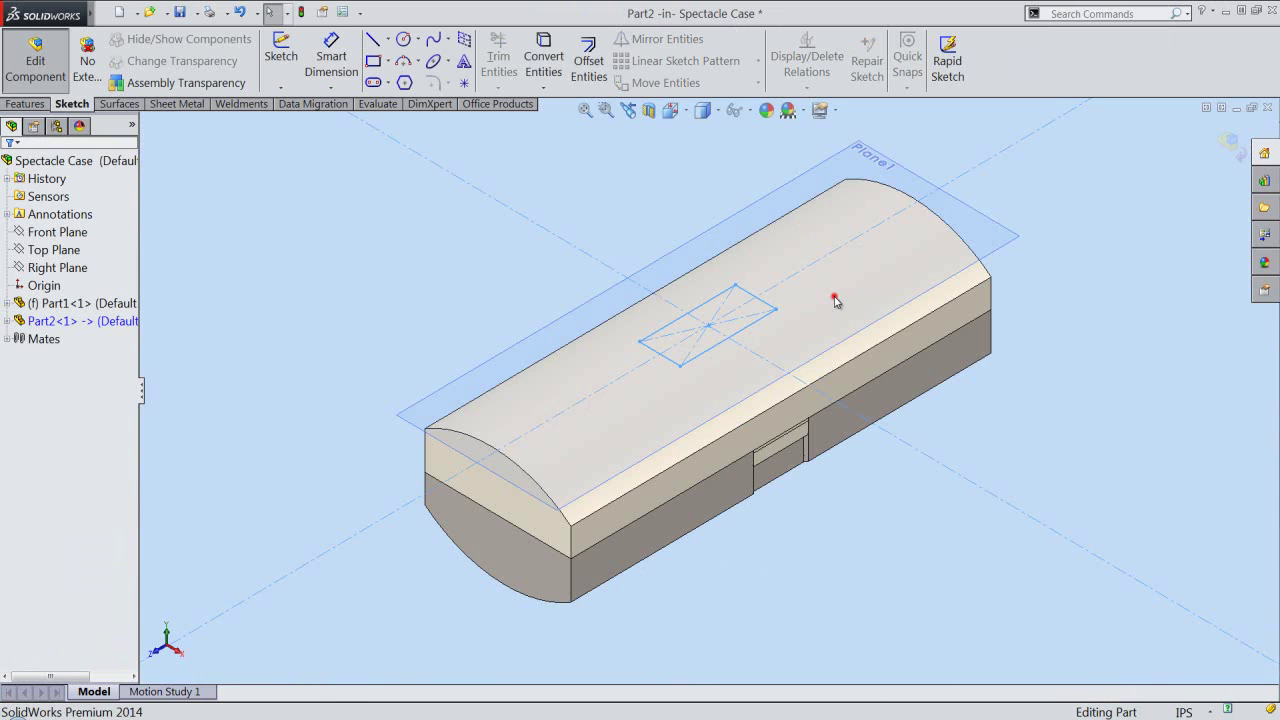
click(676, 249)
right_click(677, 252)
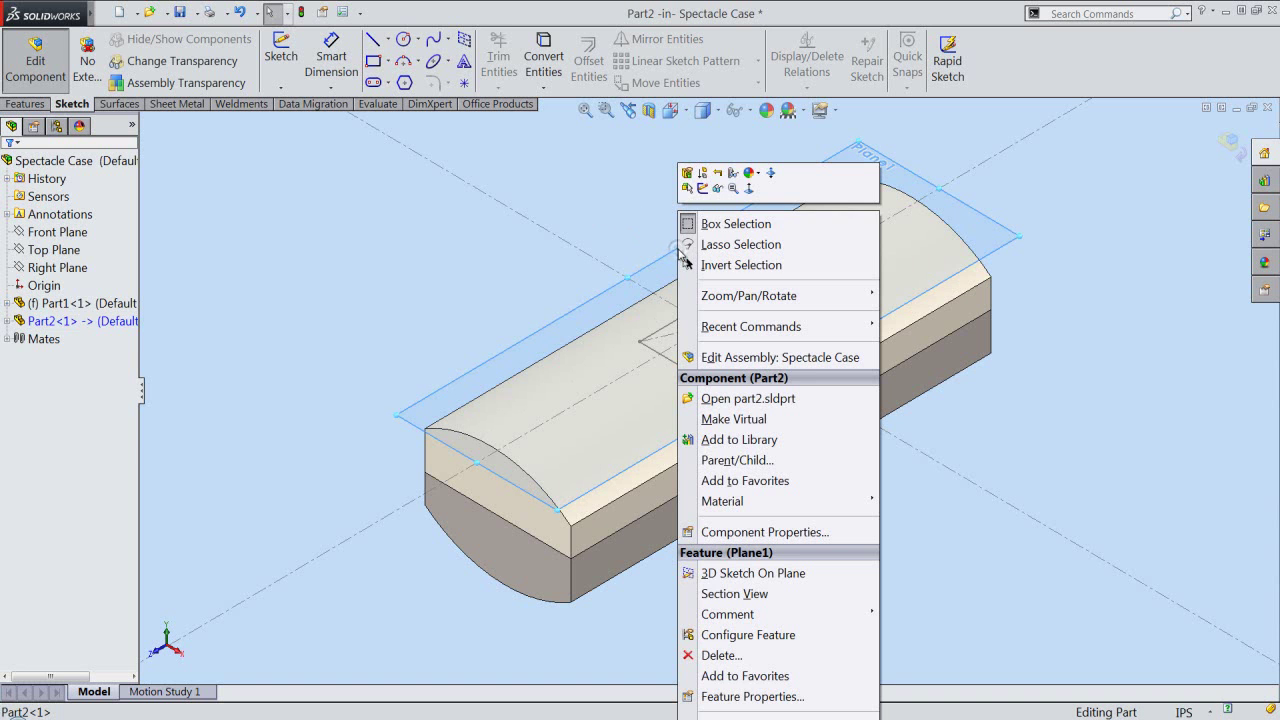
click(717, 189)
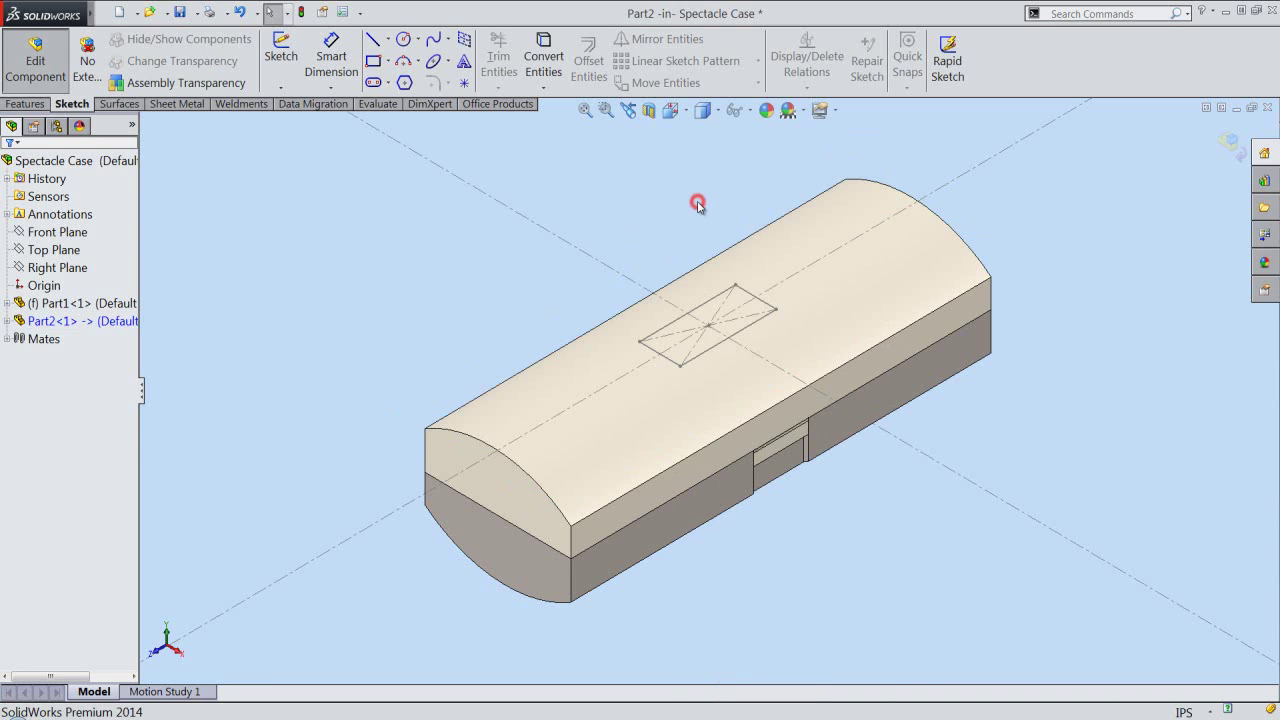
click(25, 104)
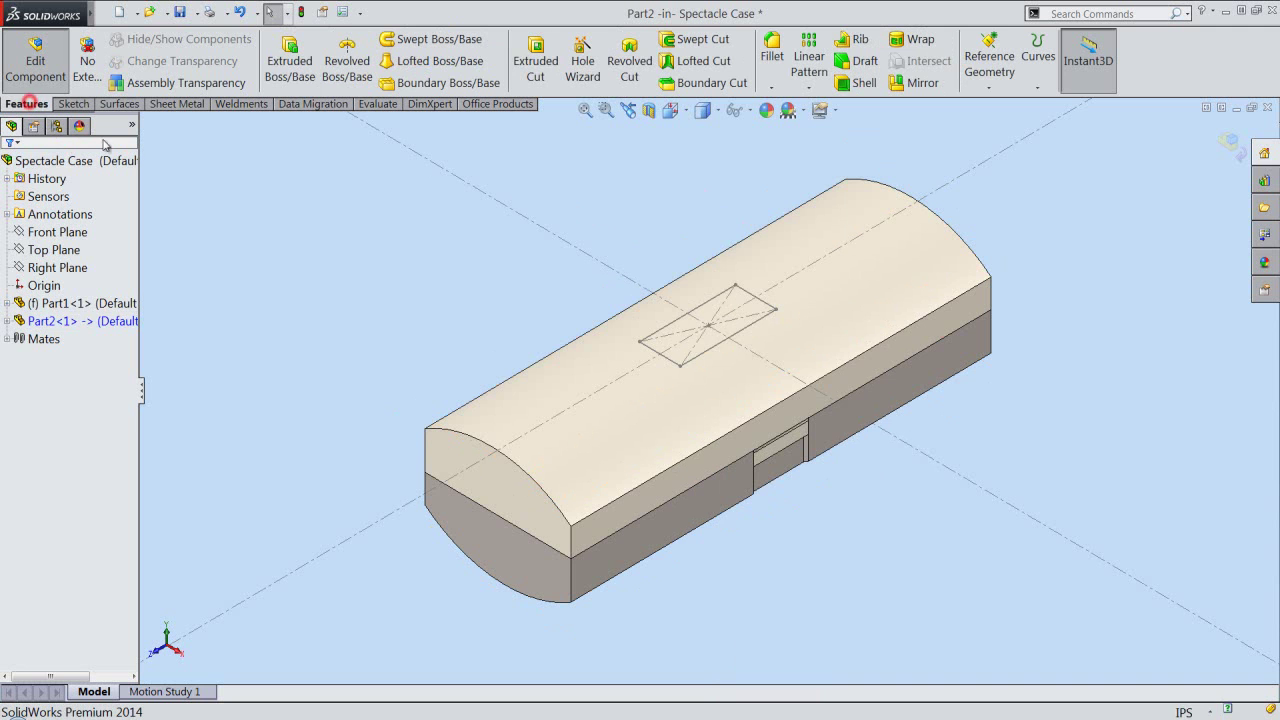
Wrap Sketch4 as a 0.015625 in deboss into the lid's curved top face
click(917, 40)
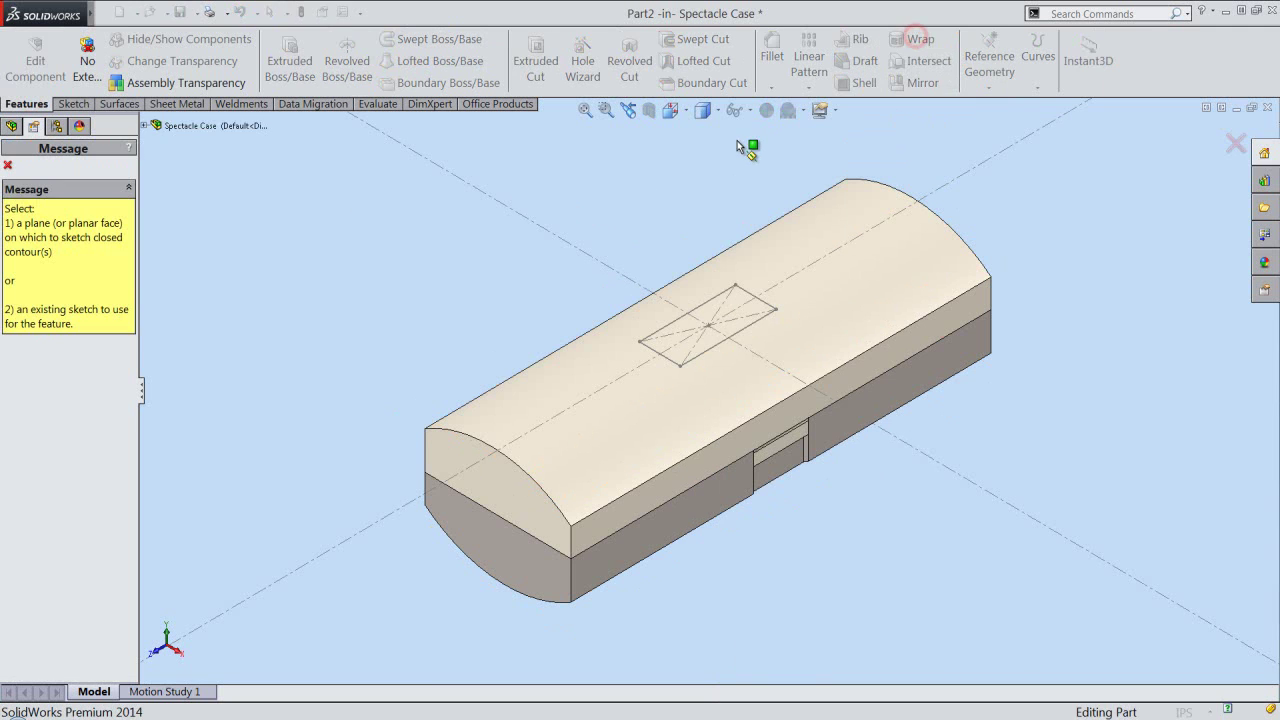
click(717, 294)
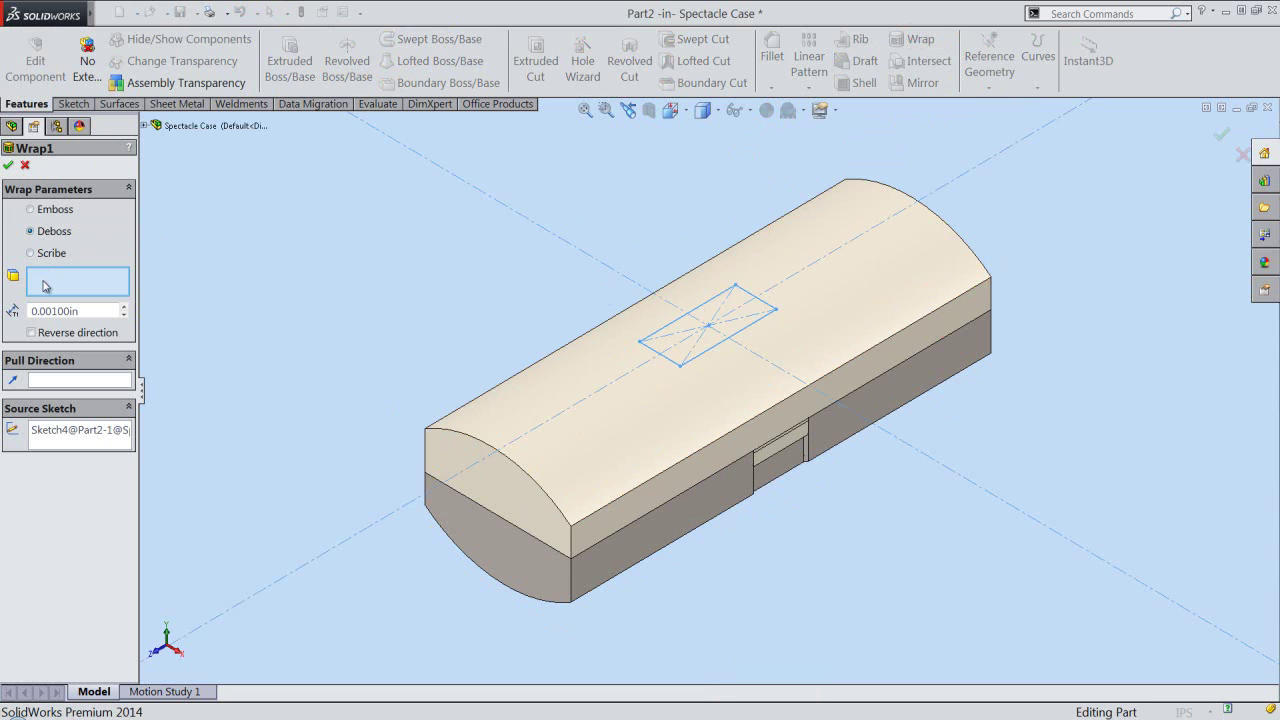
click(549, 397)
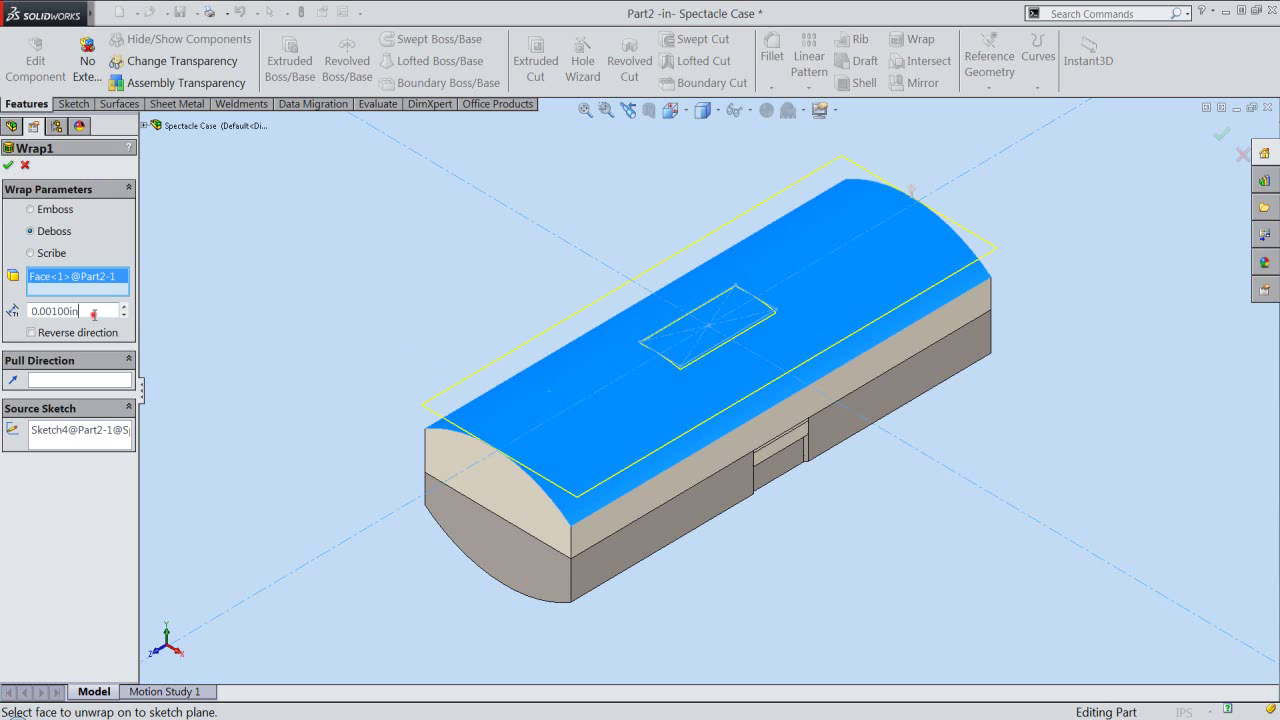
double_click(94, 312)
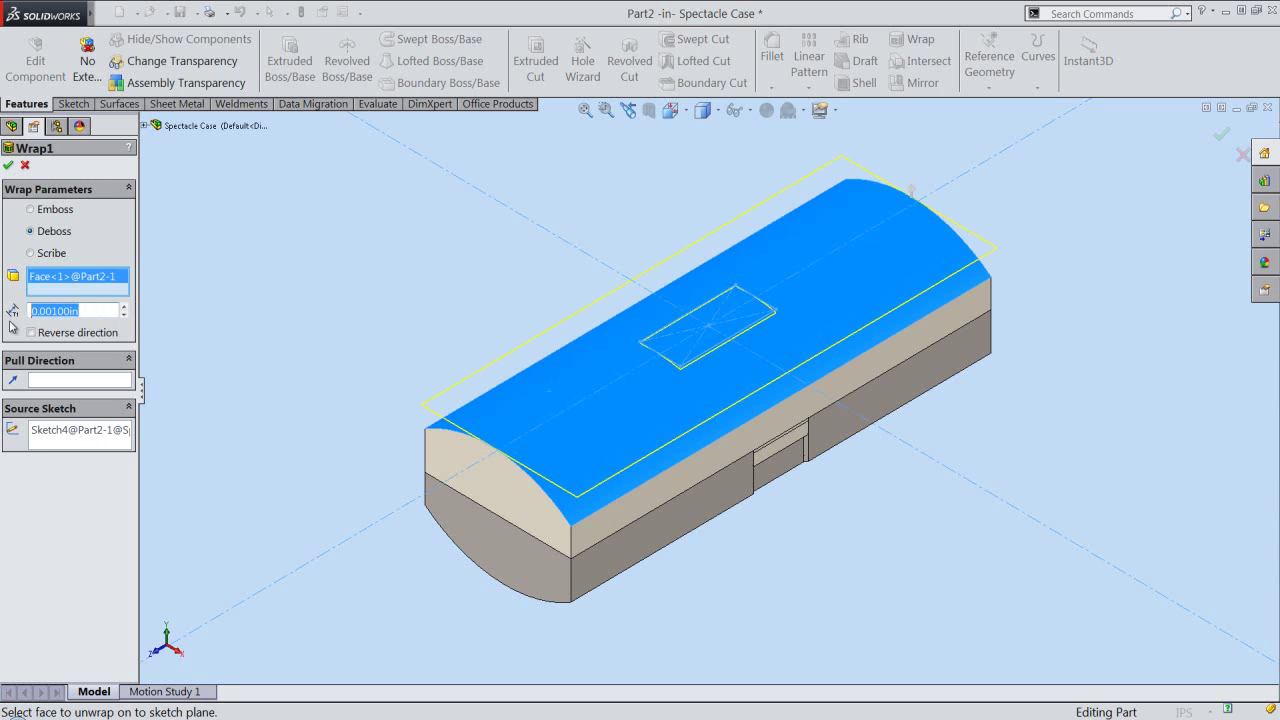
text(1/64)
key(Return)
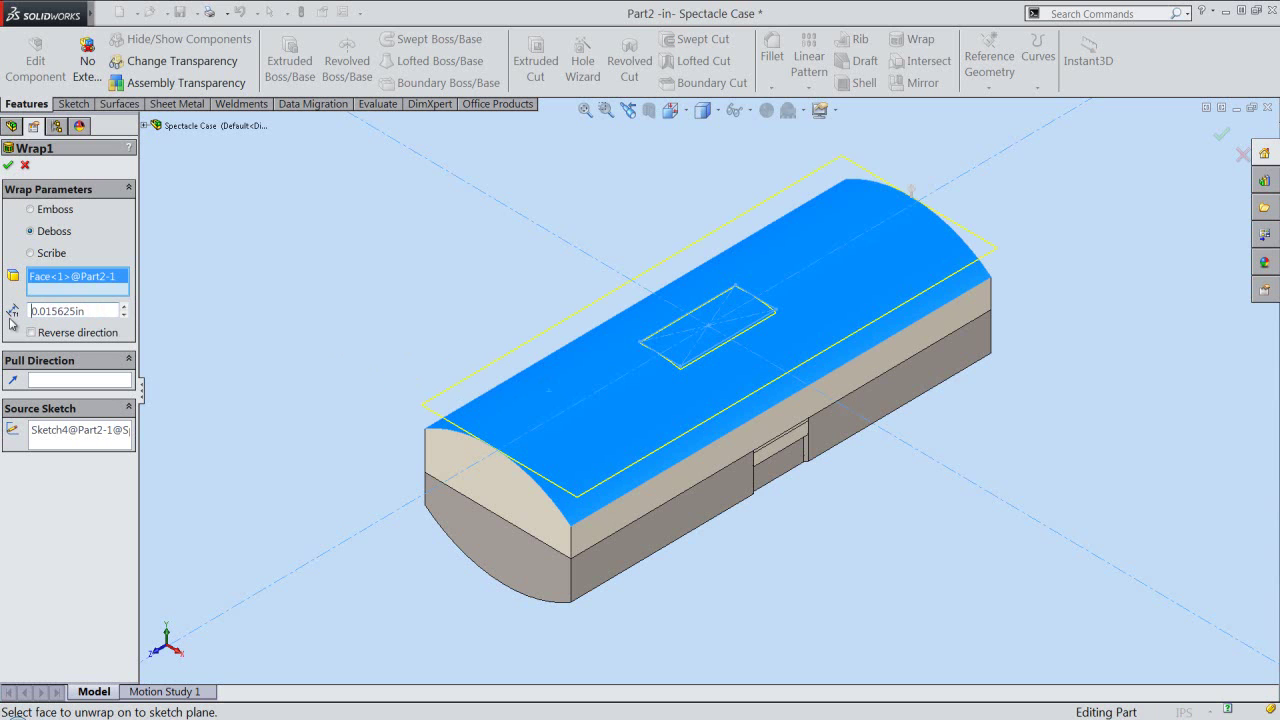
click(8, 167)
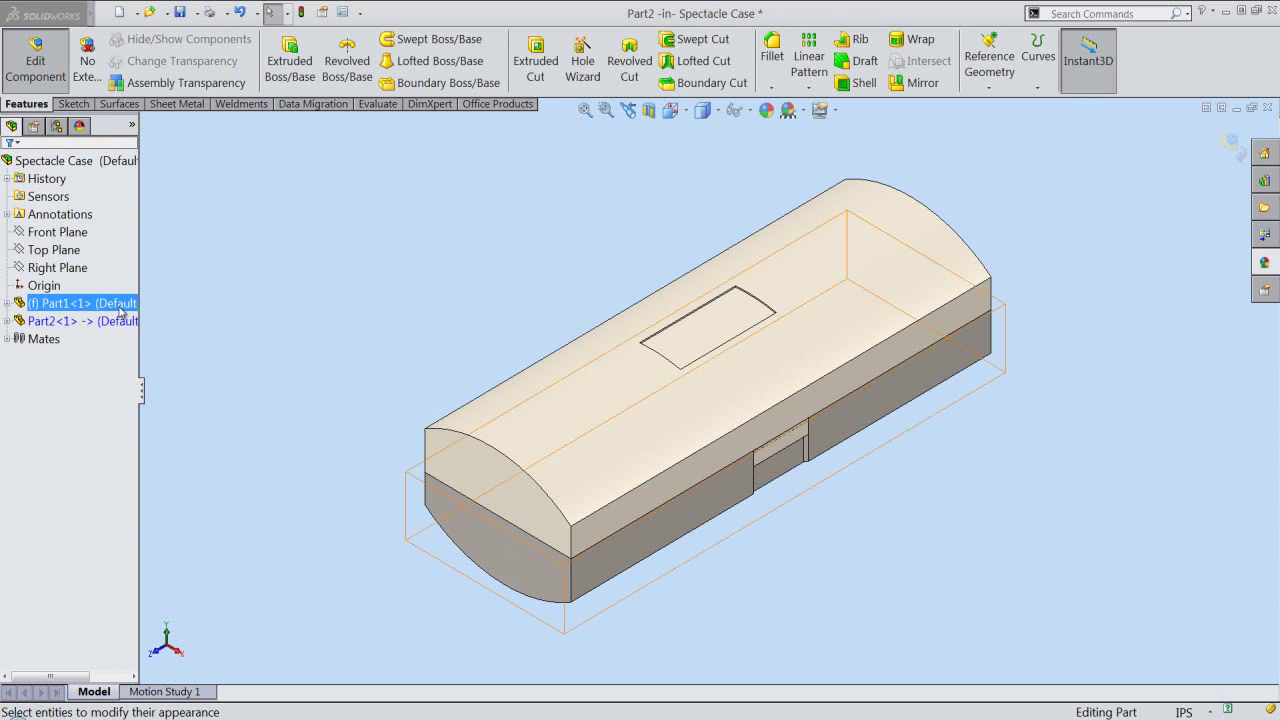
Give the Wrap1 feature an orange appearance and save the assembly
click(7, 321)
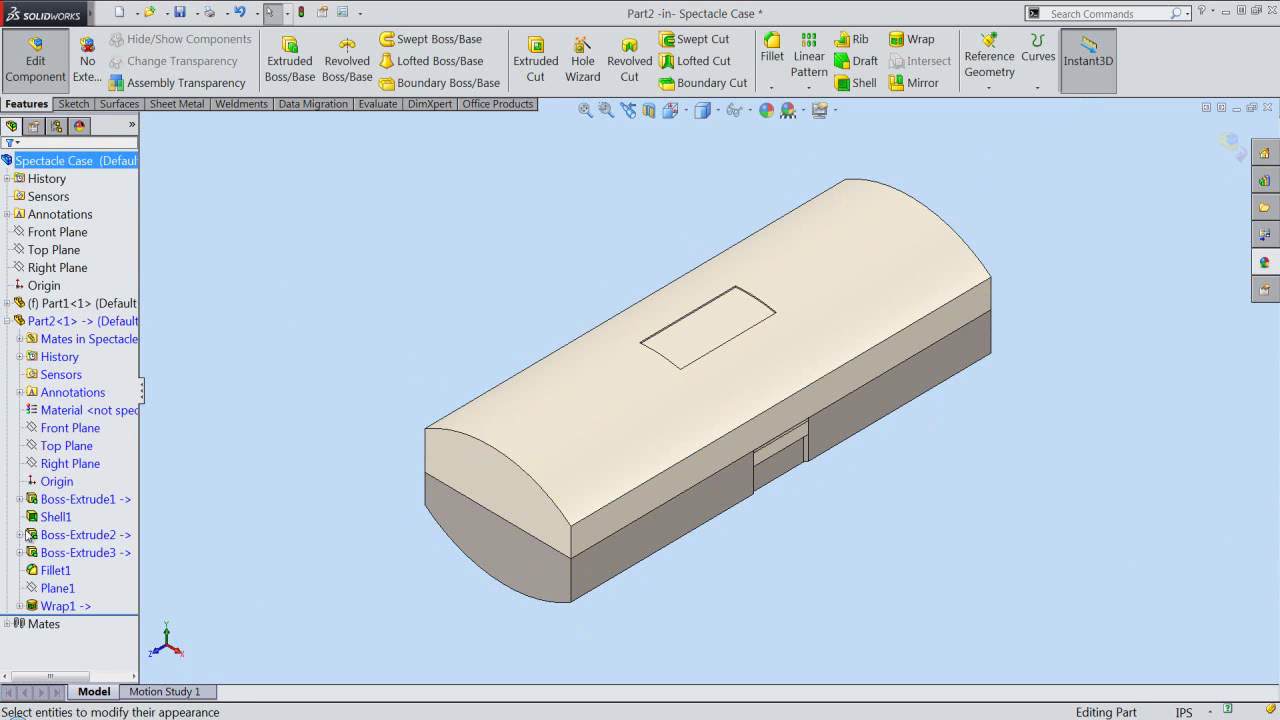
click(50, 606)
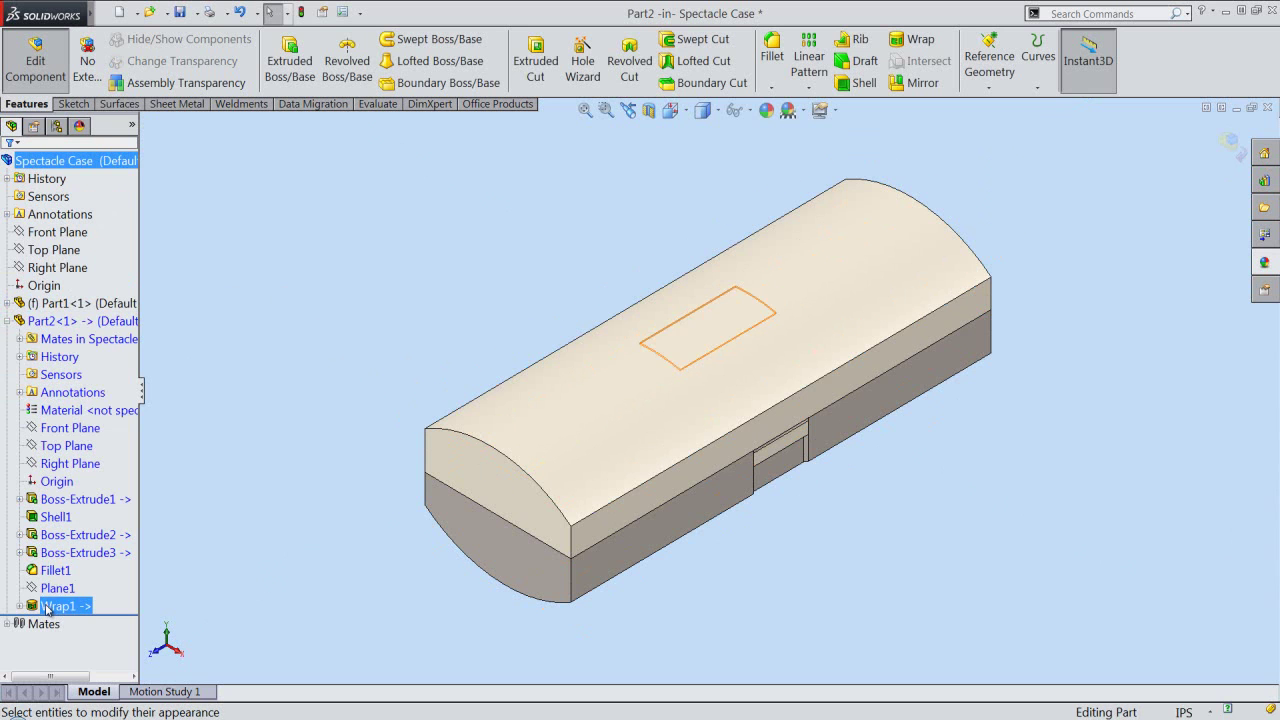
click(34, 608)
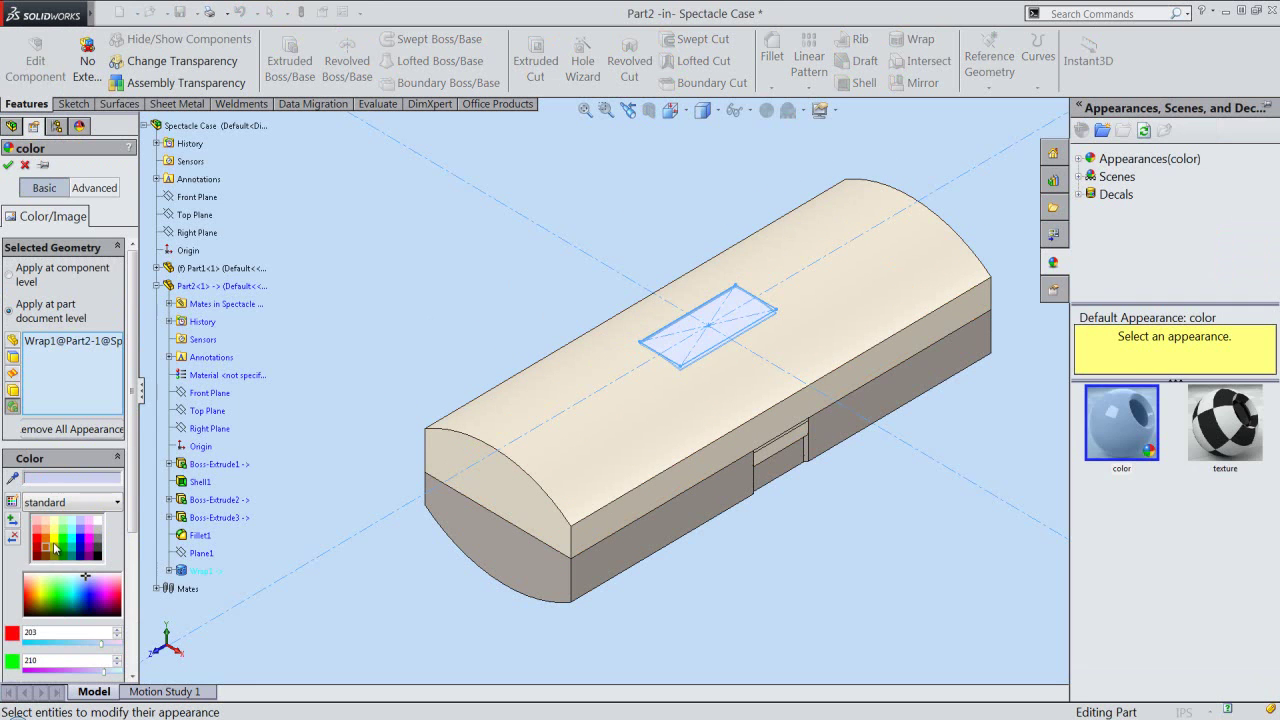
click(45, 548)
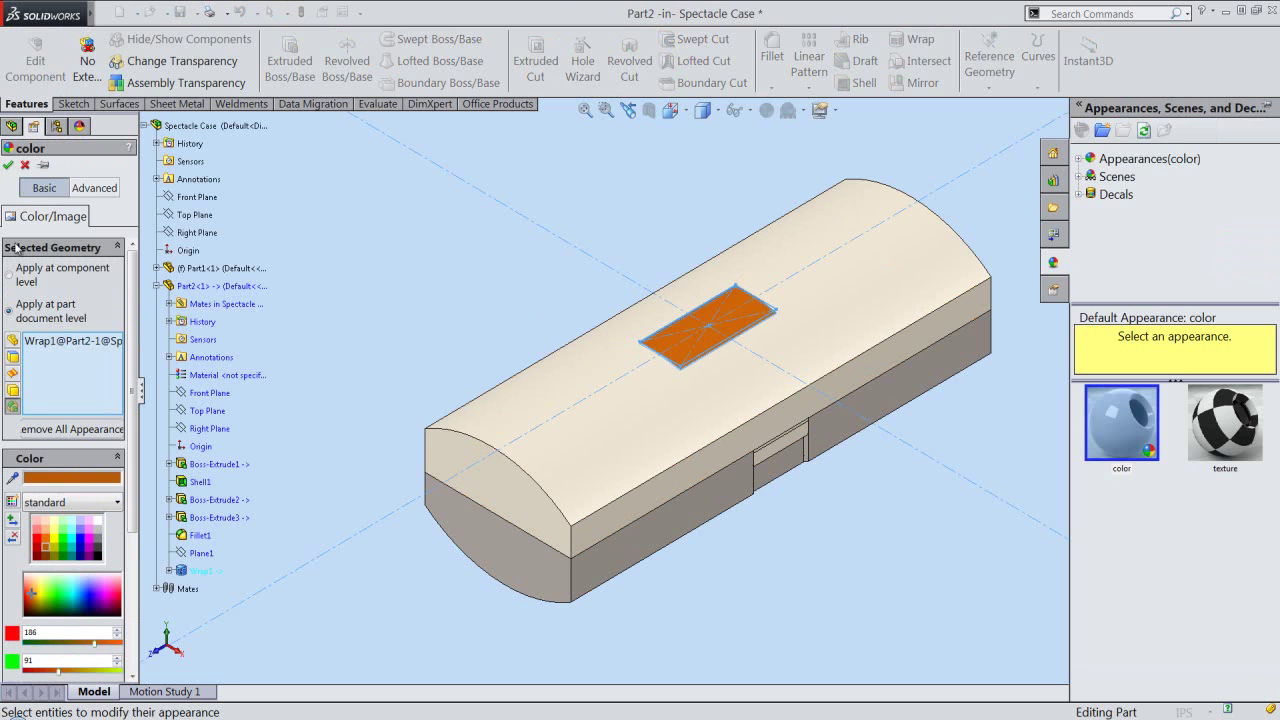
click(9, 165)
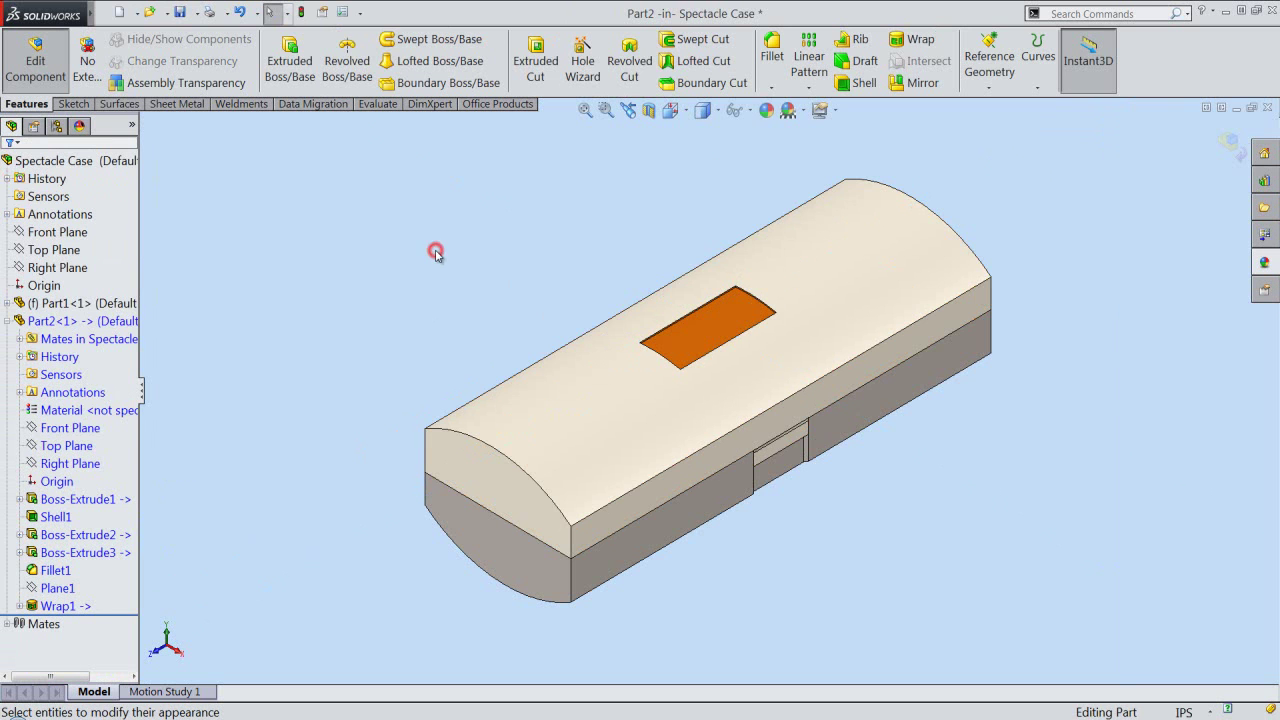
click(180, 12)
click(448, 285)
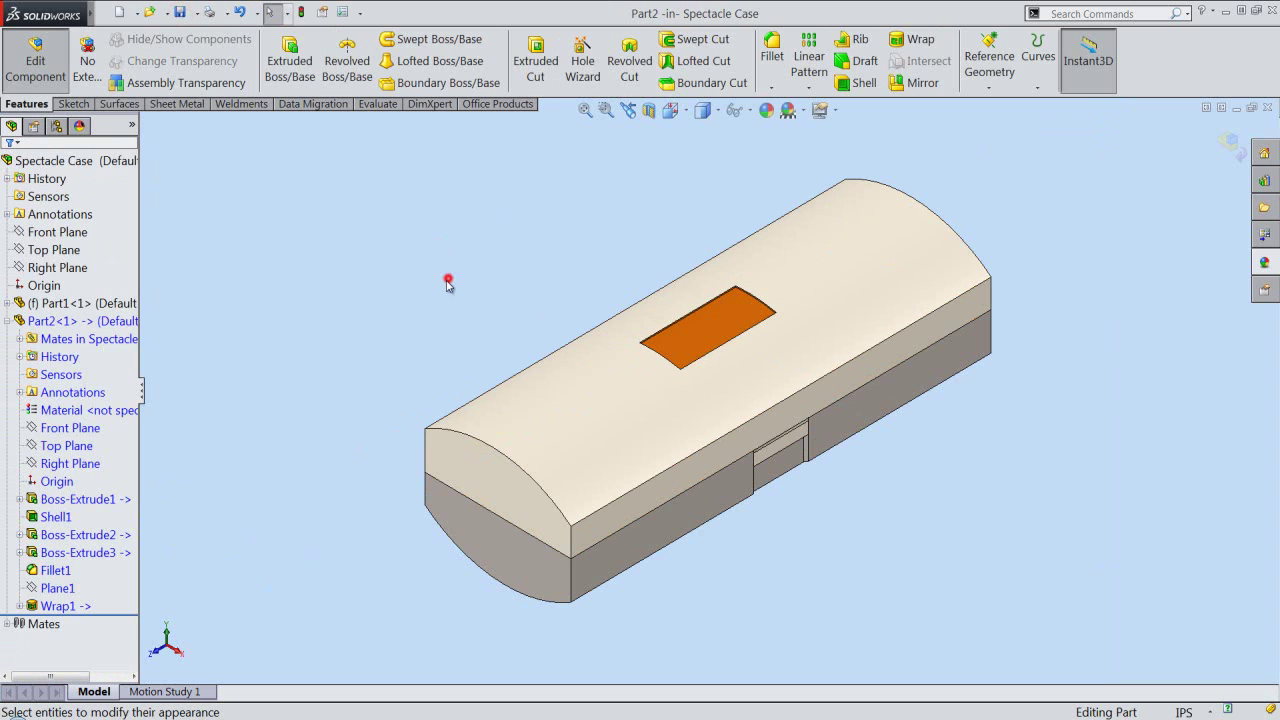
Open Sketch5 on Plane1 in Top view, rotated 180° and zoomed onto the orange panel
click(62, 588)
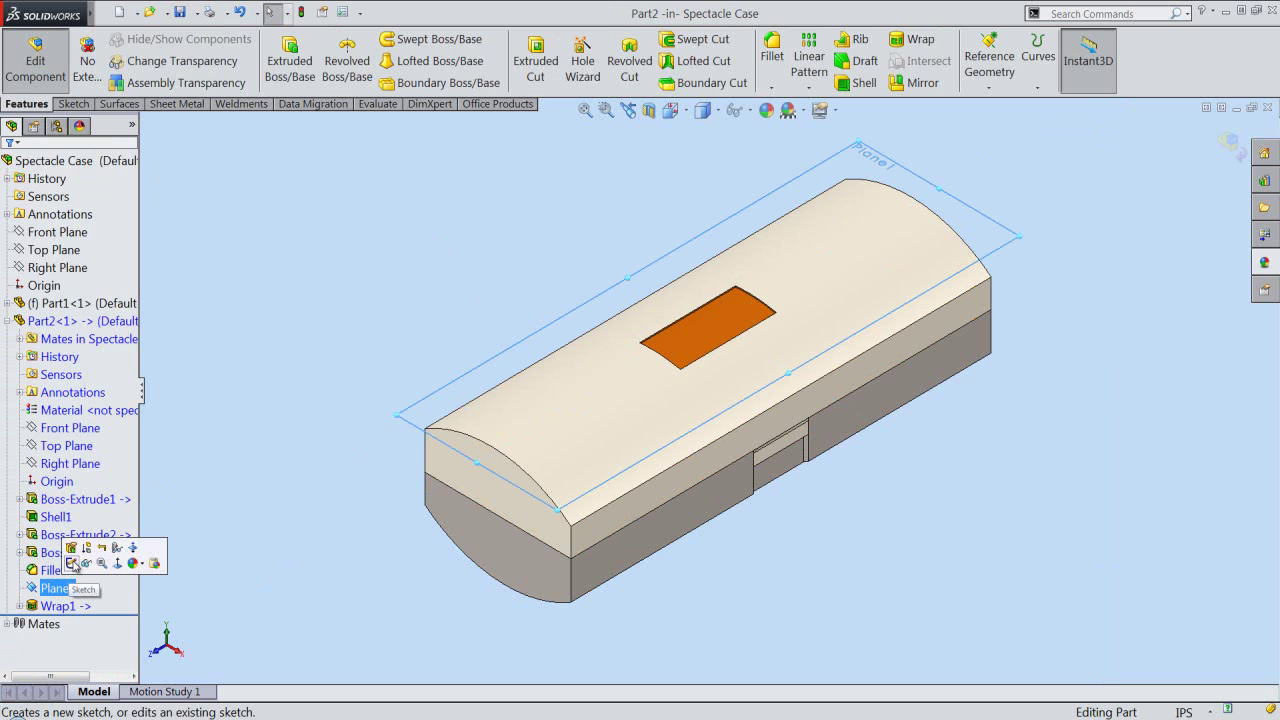
click(72, 564)
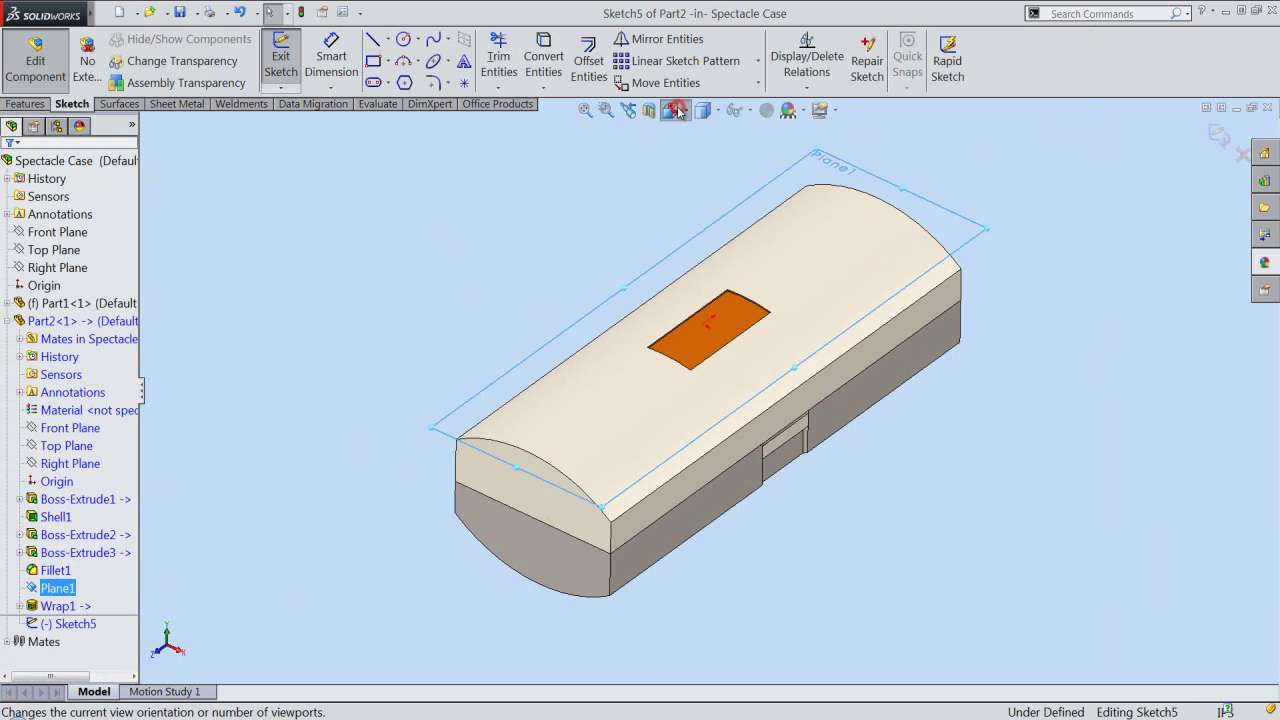
click(677, 111)
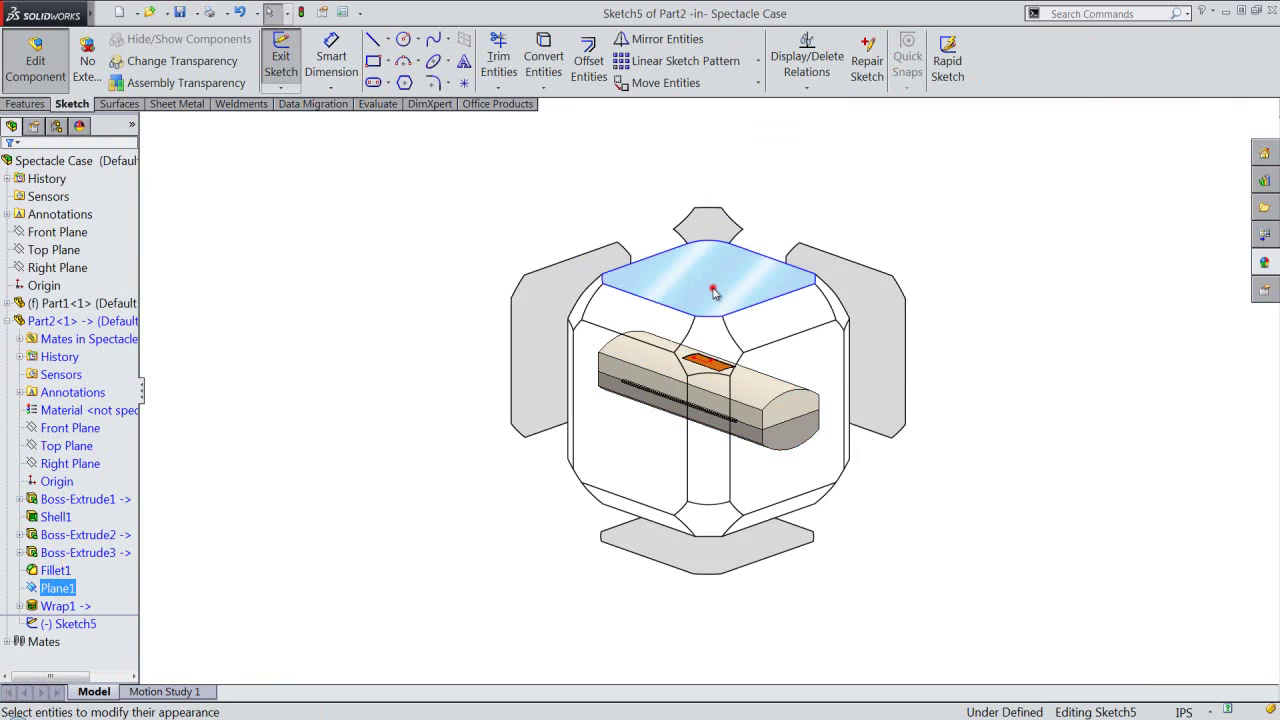
click(713, 291)
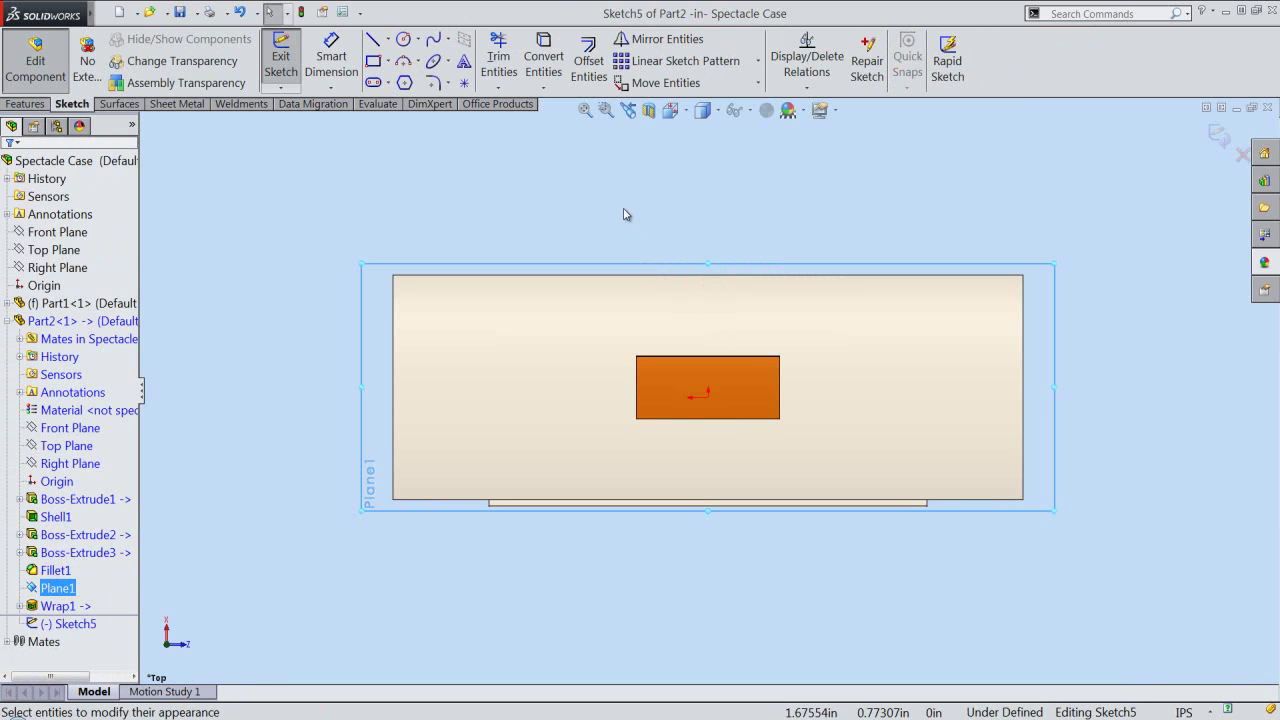
key(alt+Left)
key(alt+Left)
key(alt+Left)
key(alt+Left)
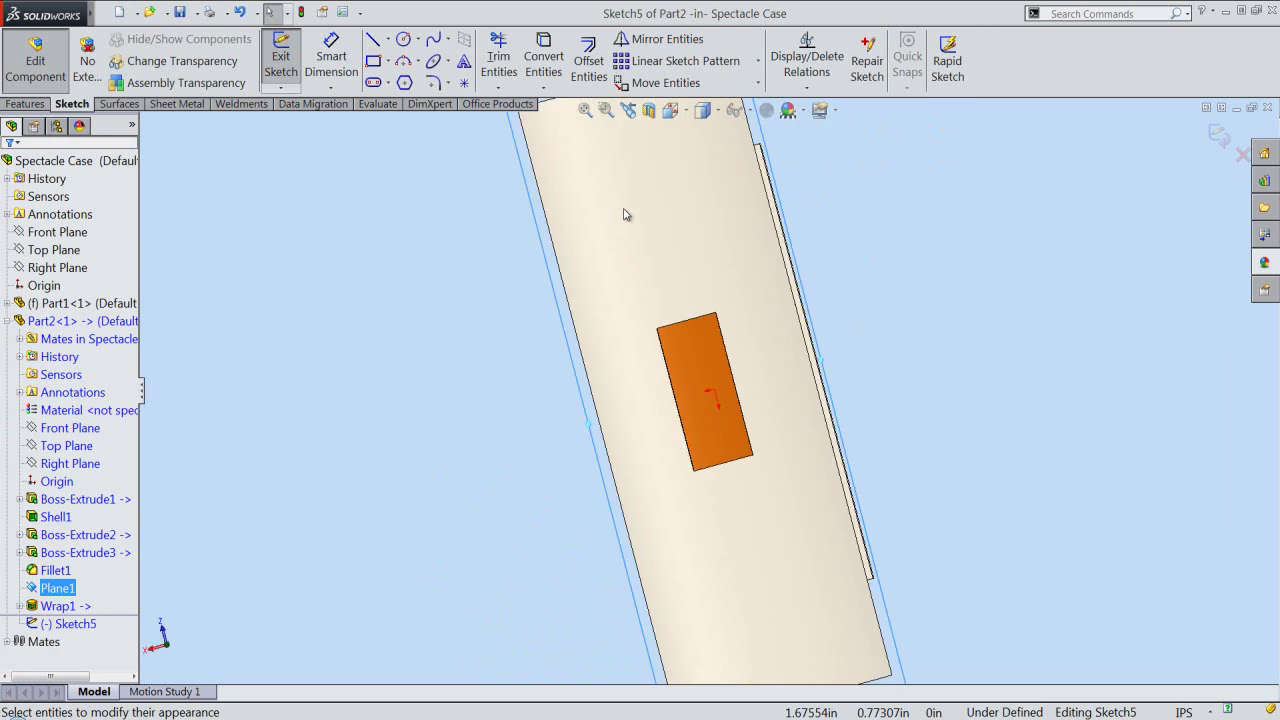
key(alt+Left)
key(alt+Left)
key(alt+Left)
key(alt+Left)
key(alt+Left)
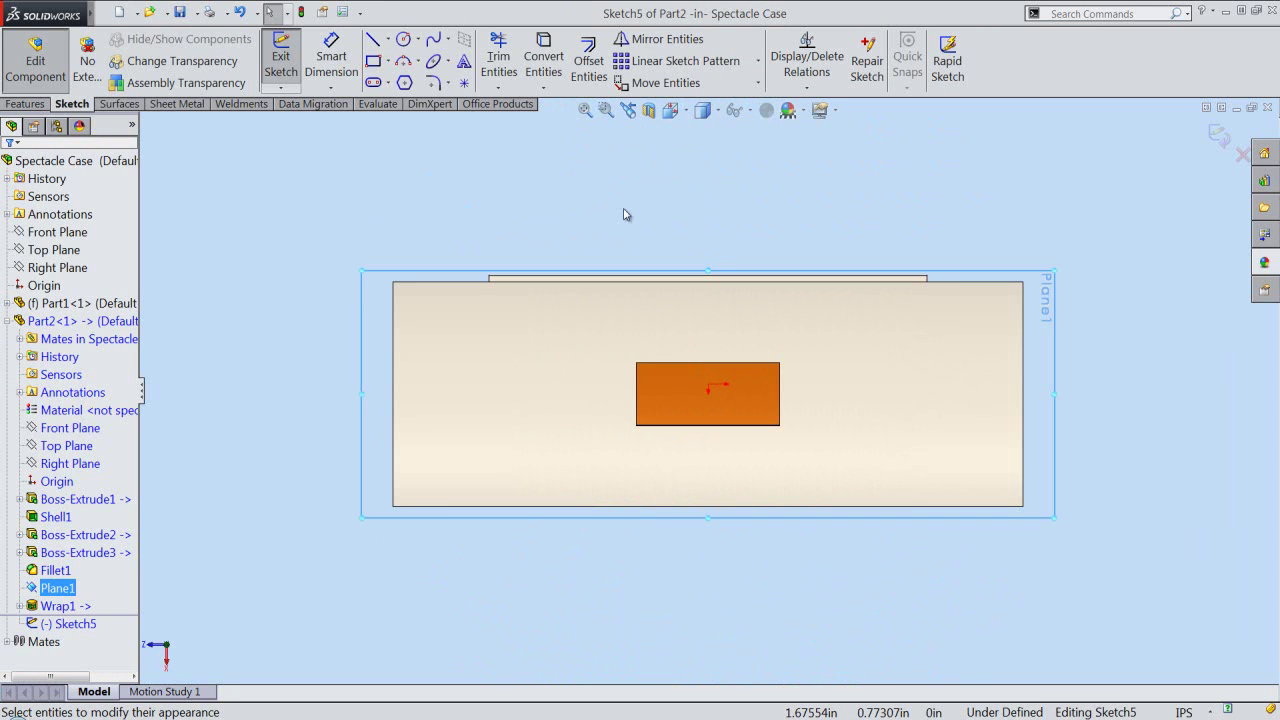
scroll(695, 378, down, 1)
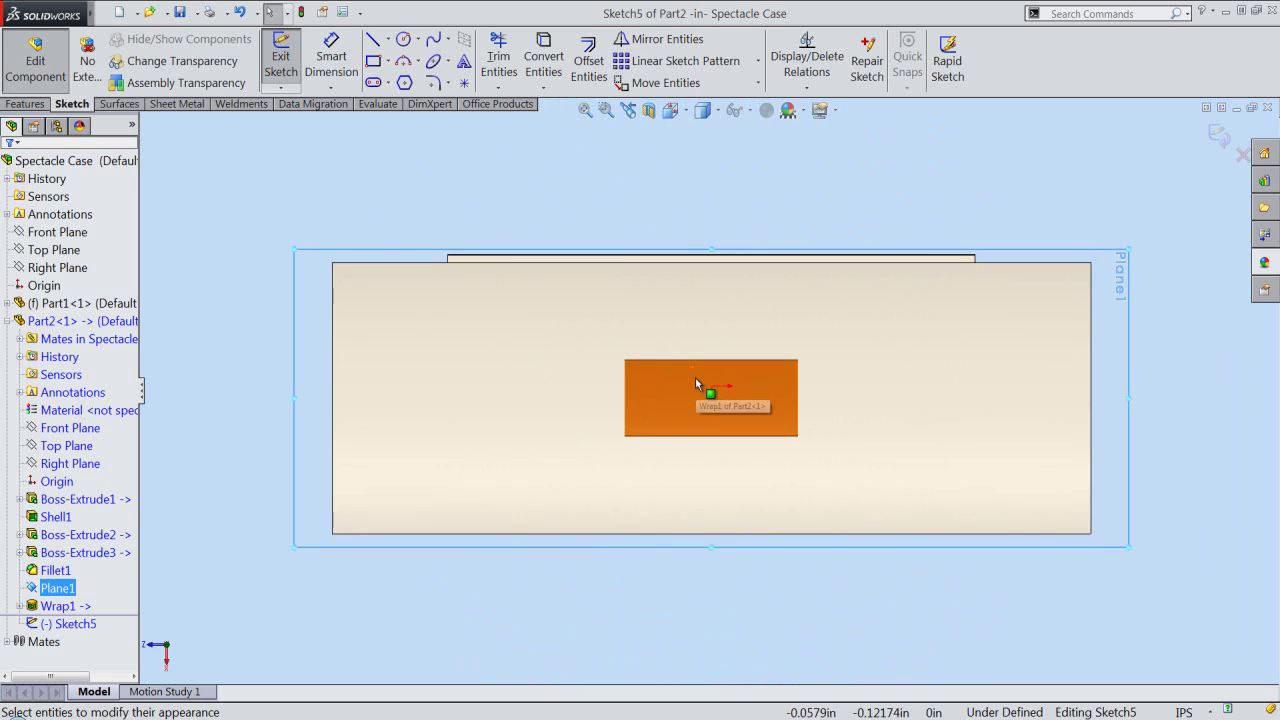
scroll(695, 378, down, 1)
click(607, 180)
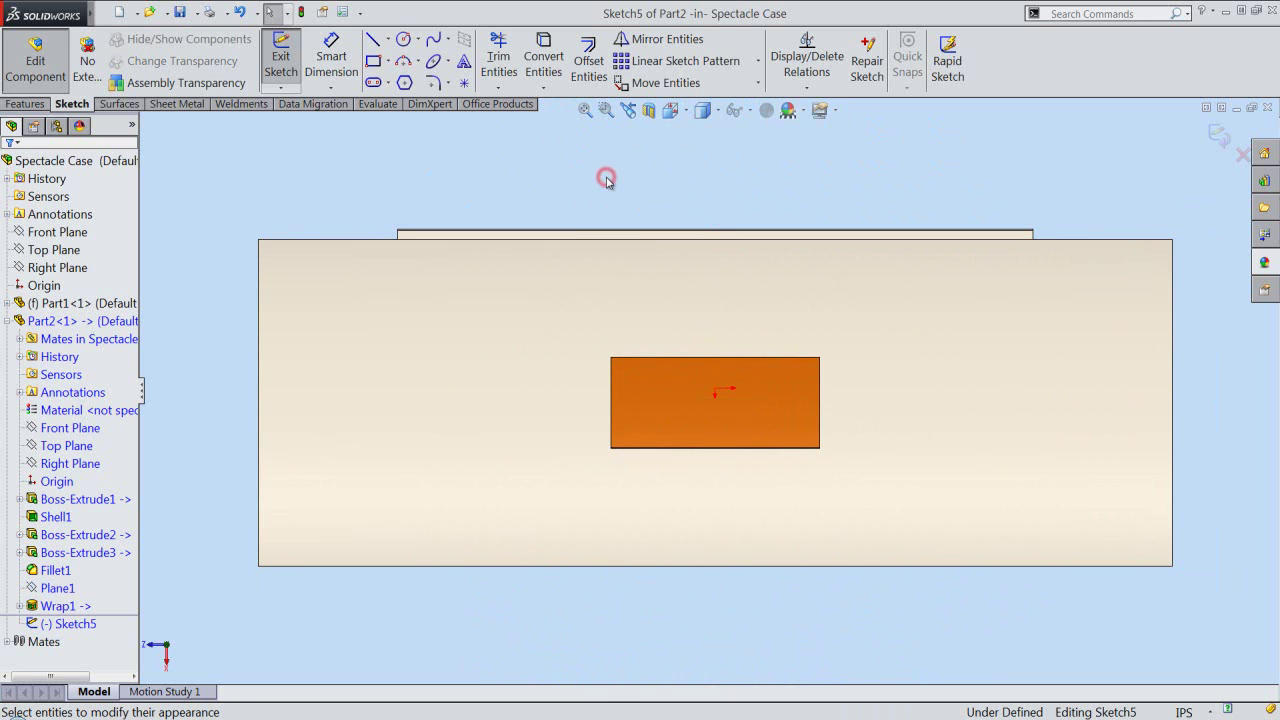
Sketch a horizontal line across the orange panel in Sketch5
right_click(607, 182)
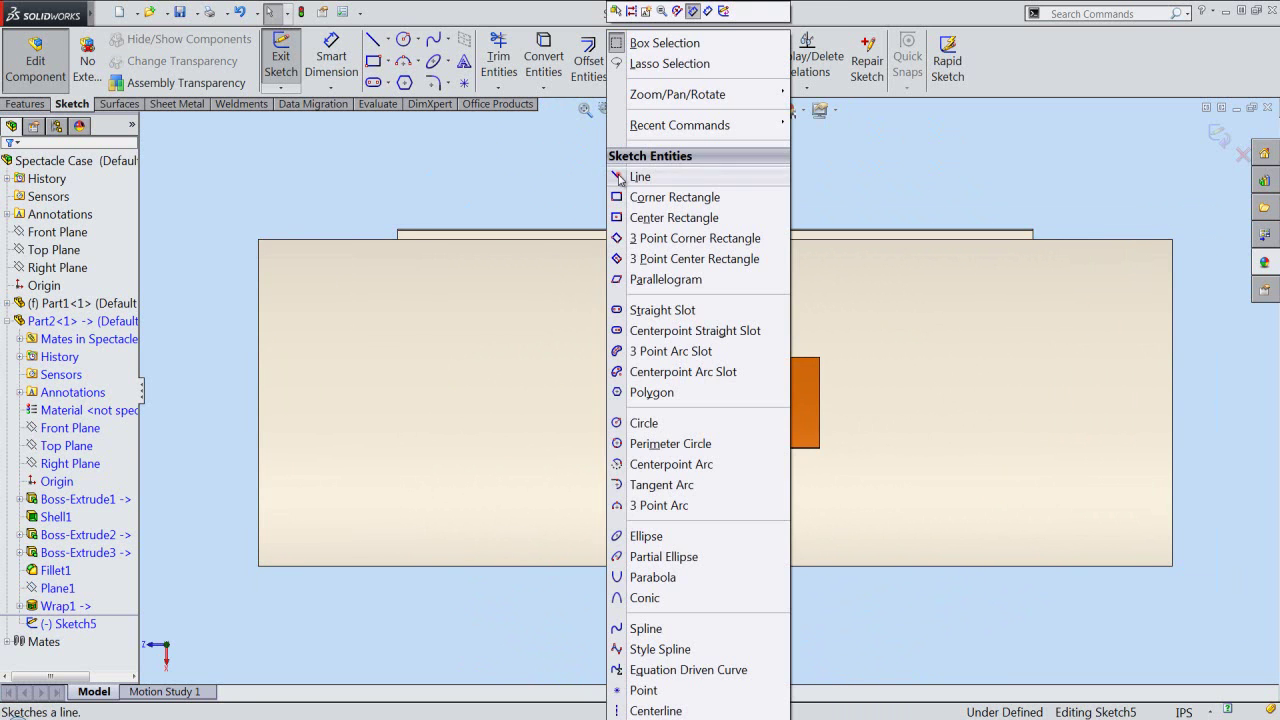
click(639, 177)
click(629, 424)
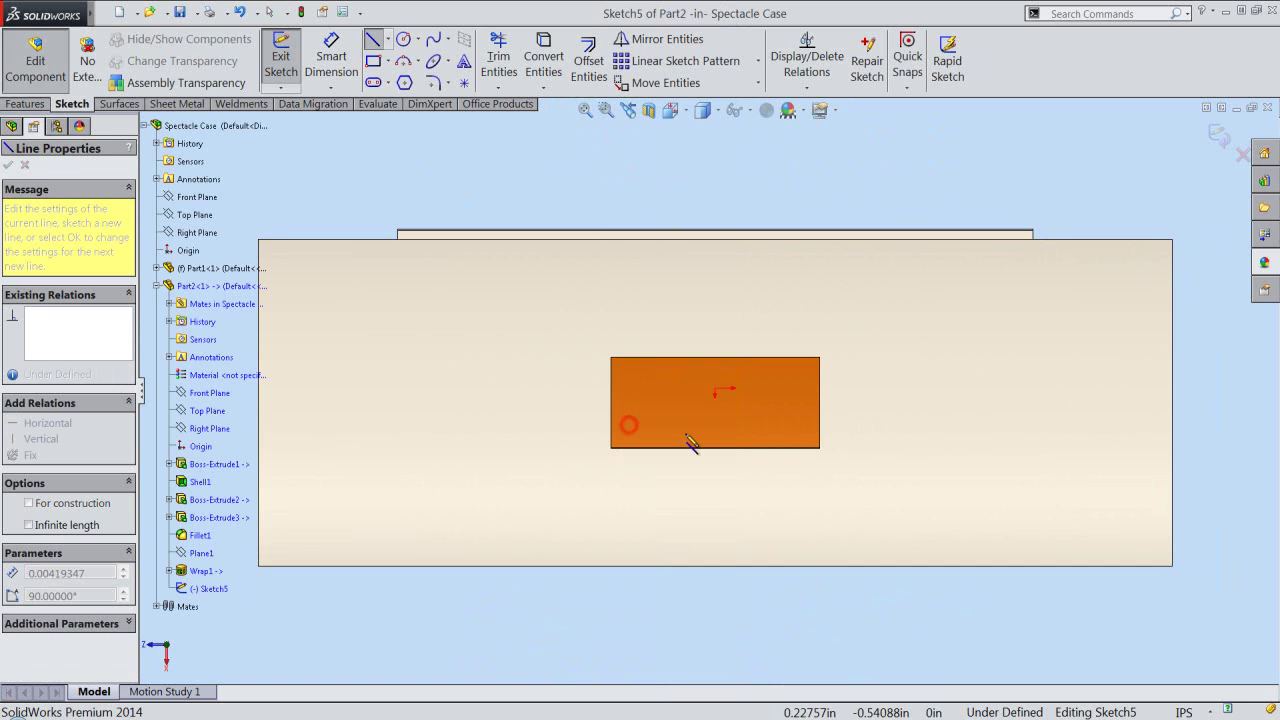
click(772, 424)
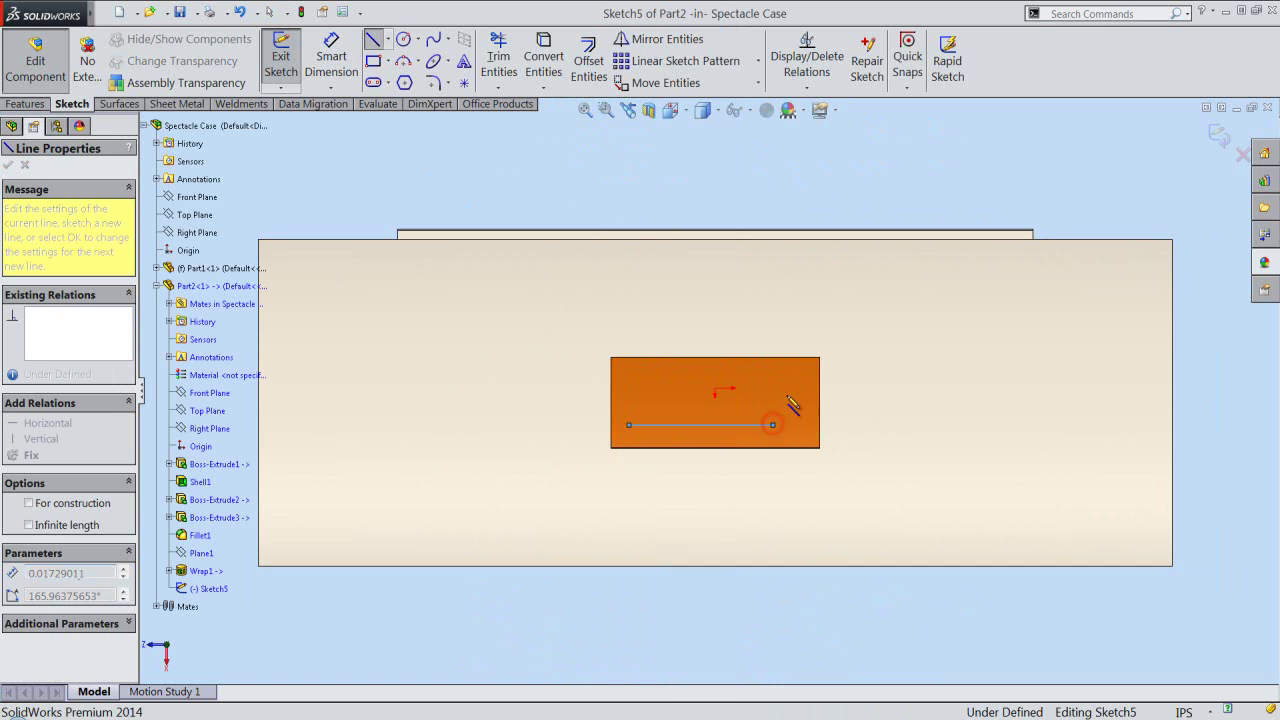
key(Escape)
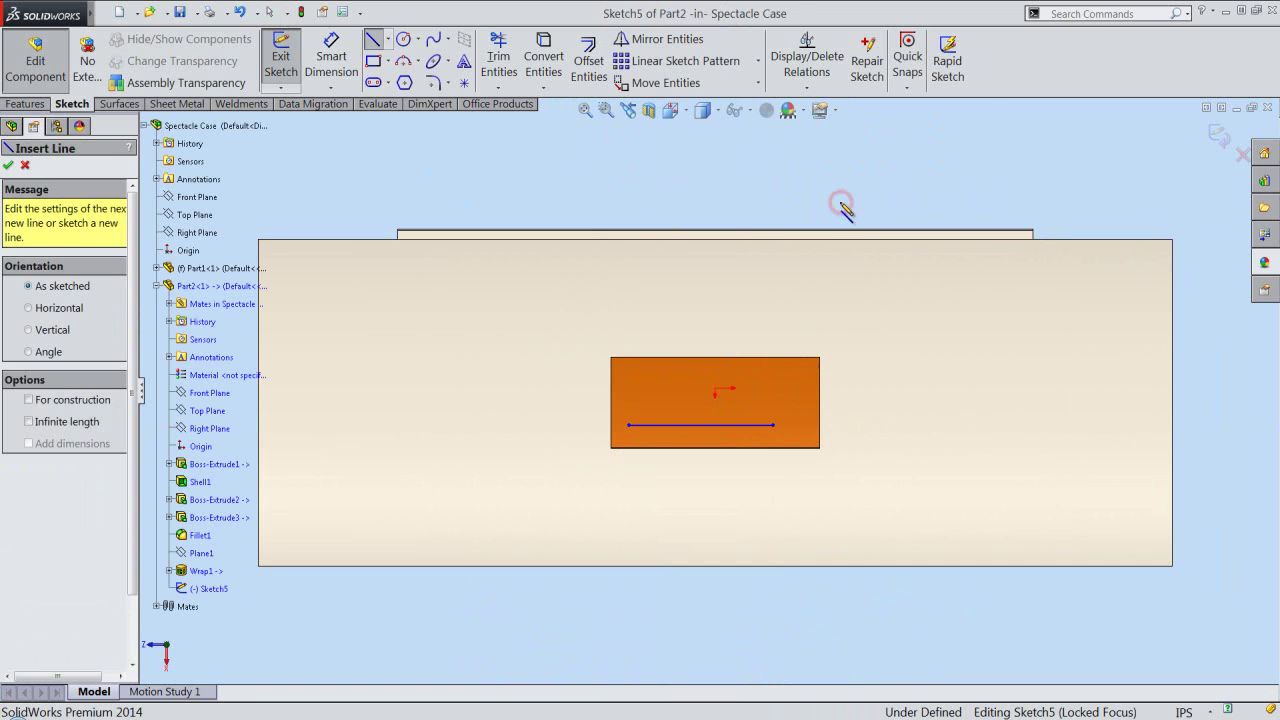
Make the line's left endpoint coincident with the panel's left edge
click(806, 88)
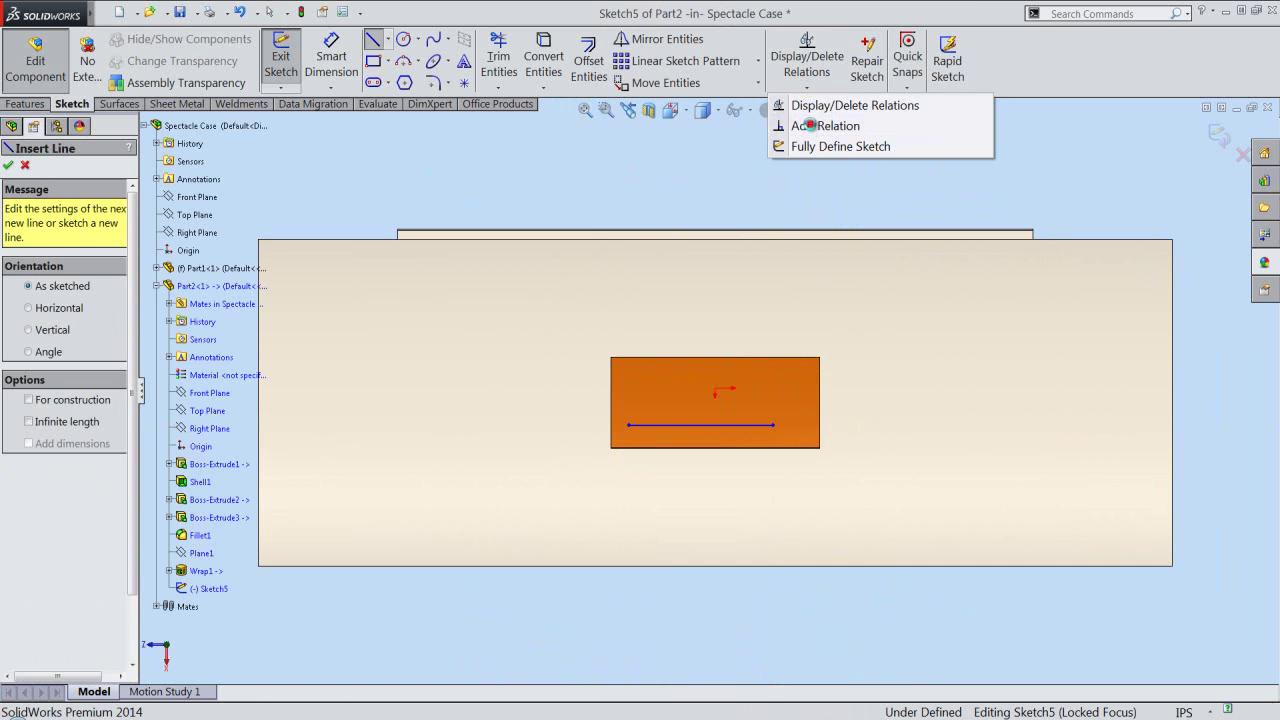
click(810, 125)
scroll(628, 435, down, 1)
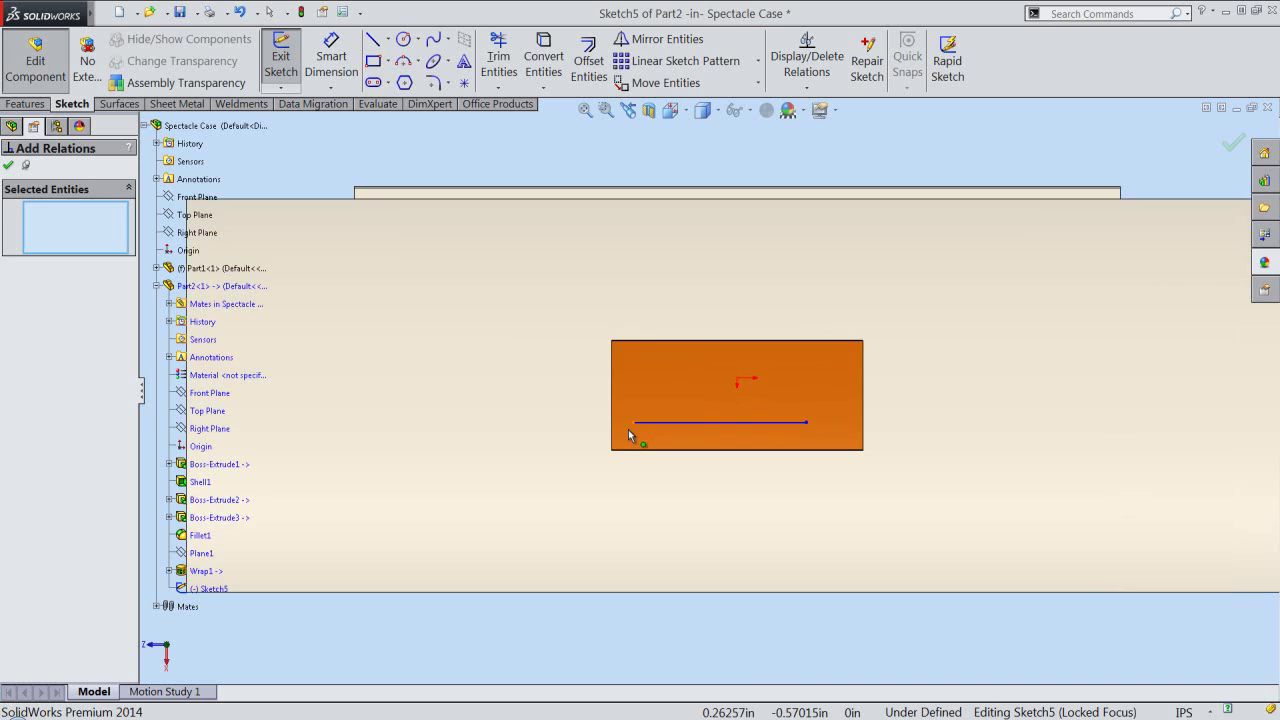
click(632, 423)
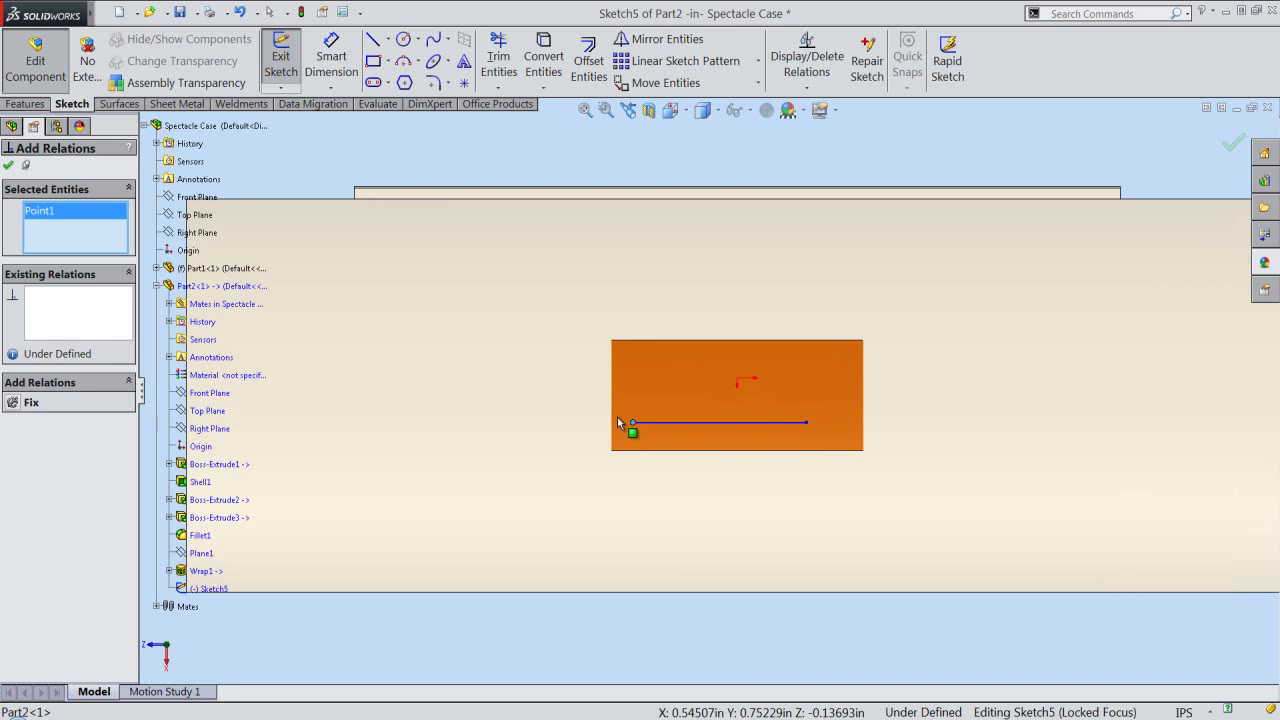
click(614, 420)
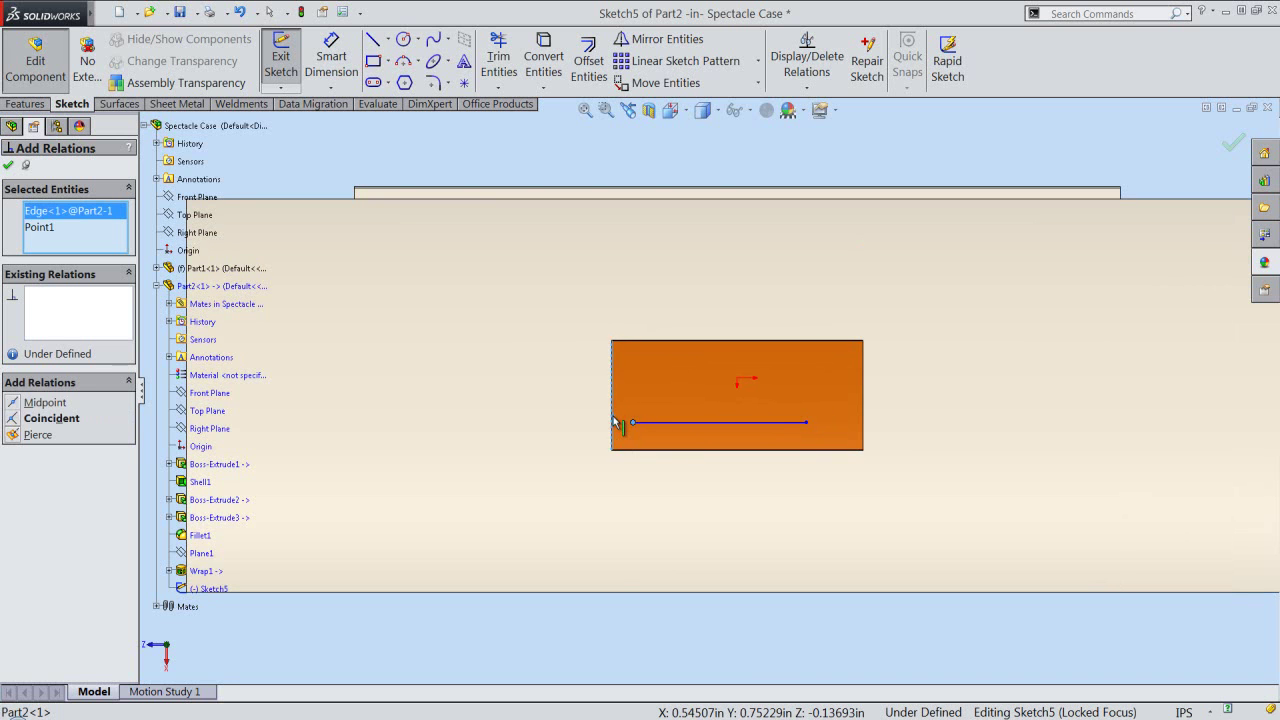
click(14, 419)
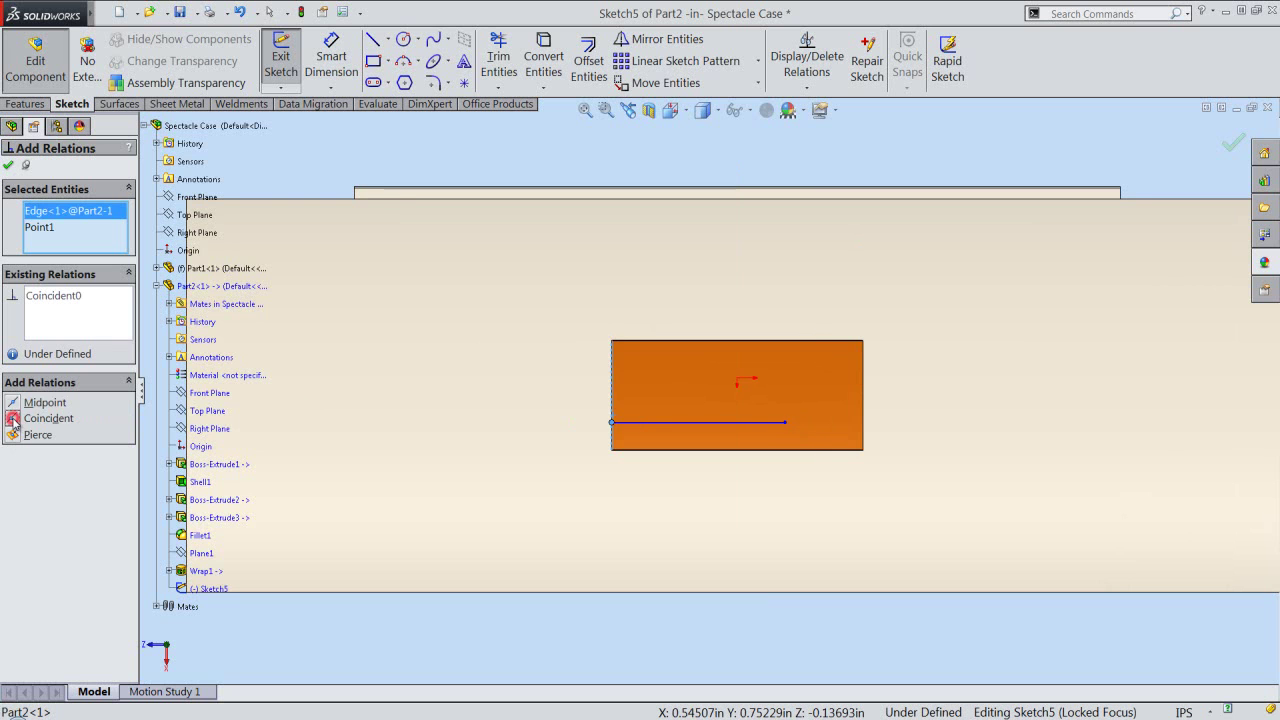
right_click(70, 220)
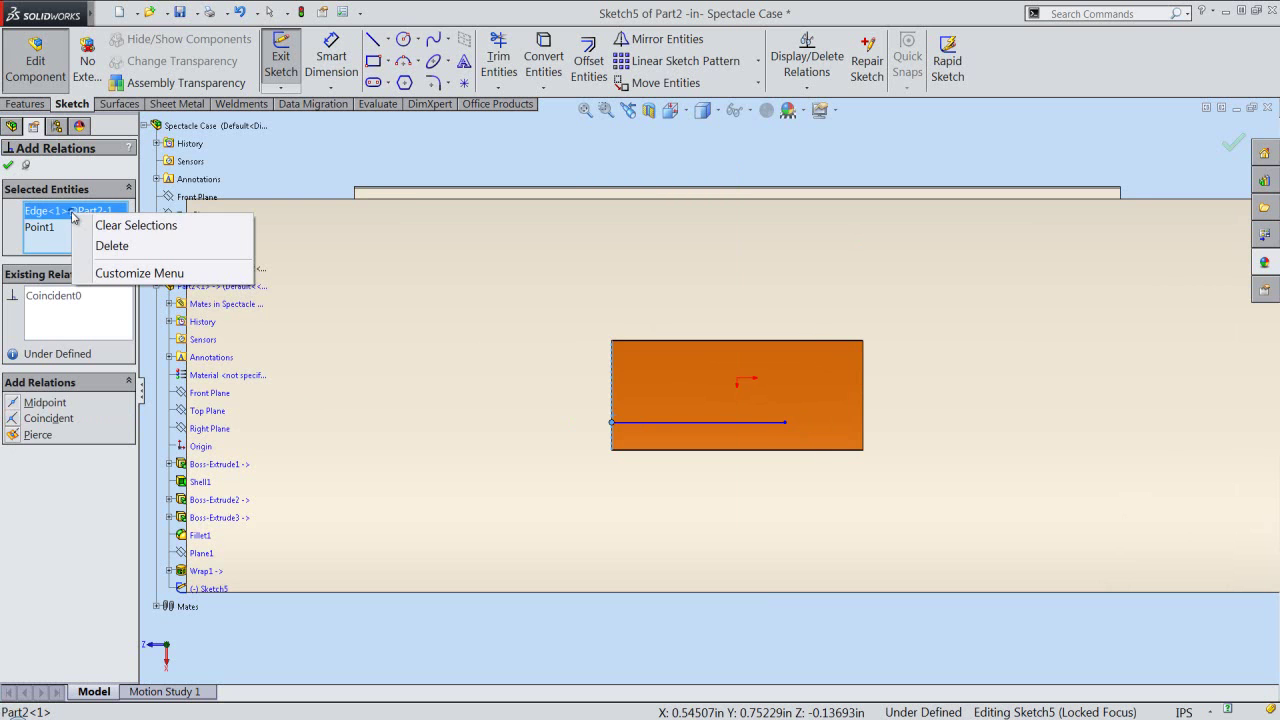
click(95, 226)
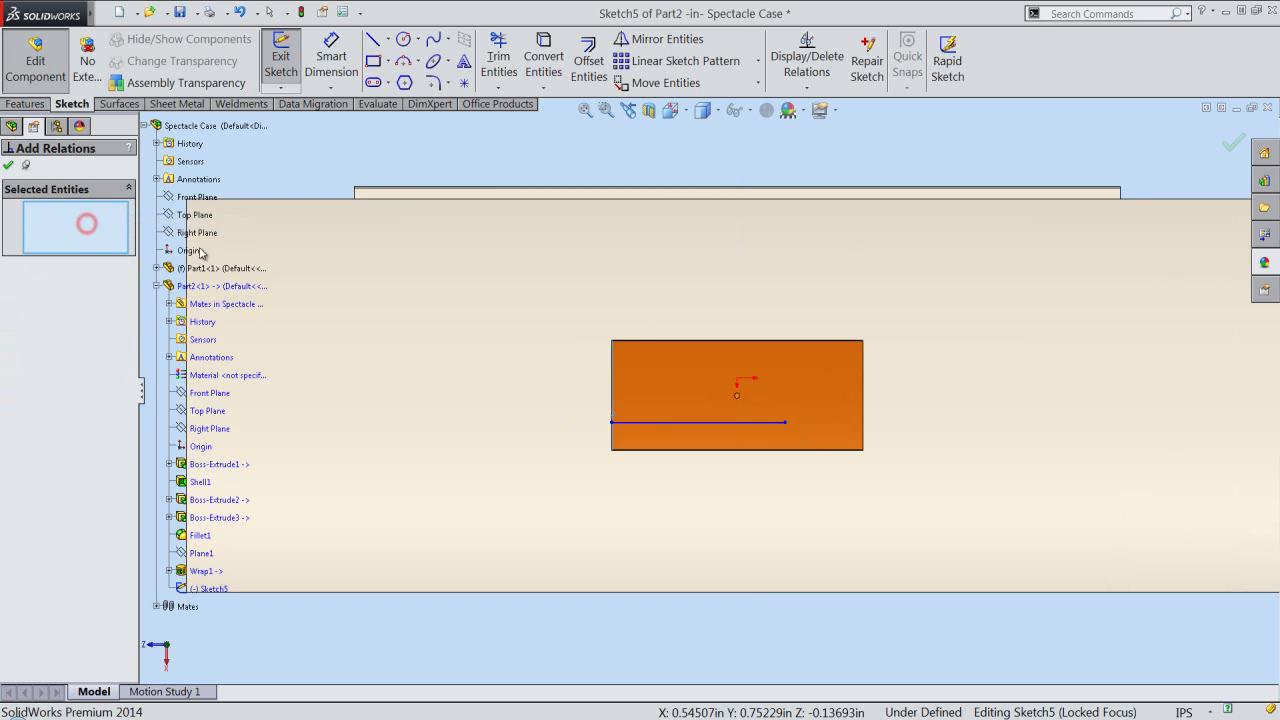
Make the line's right endpoint coincident with the panel's right edge
click(786, 421)
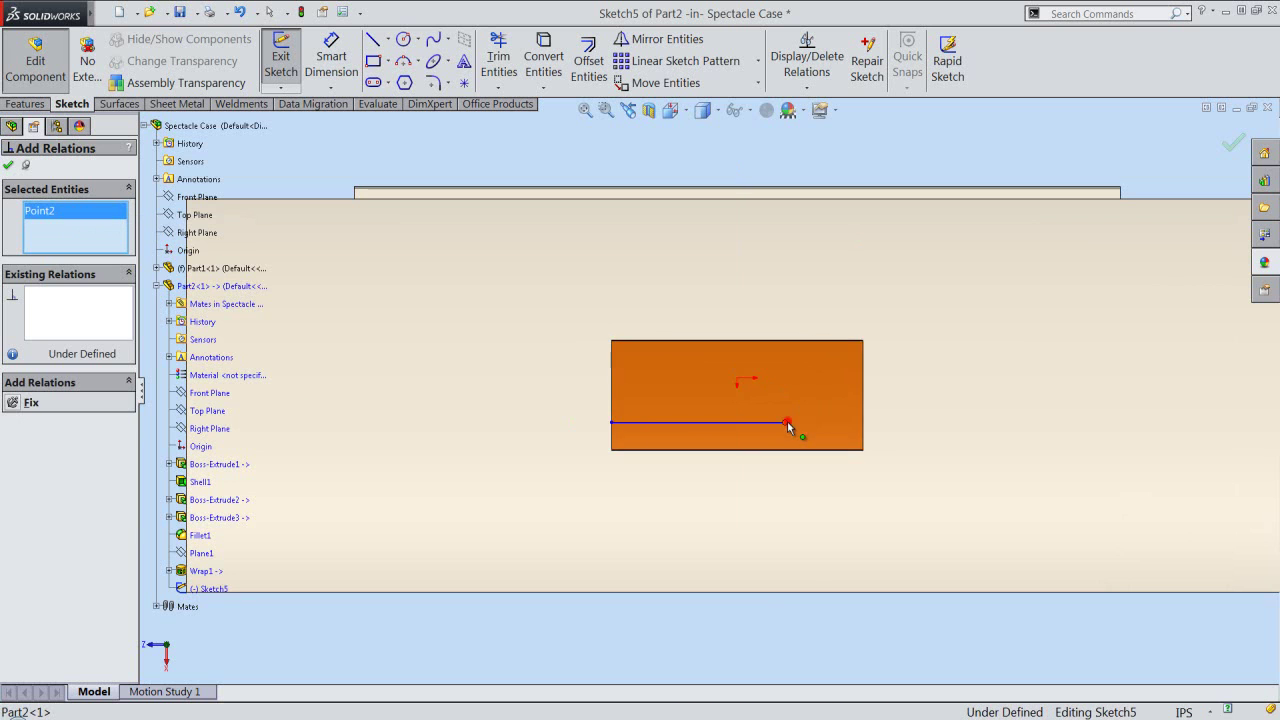
click(863, 423)
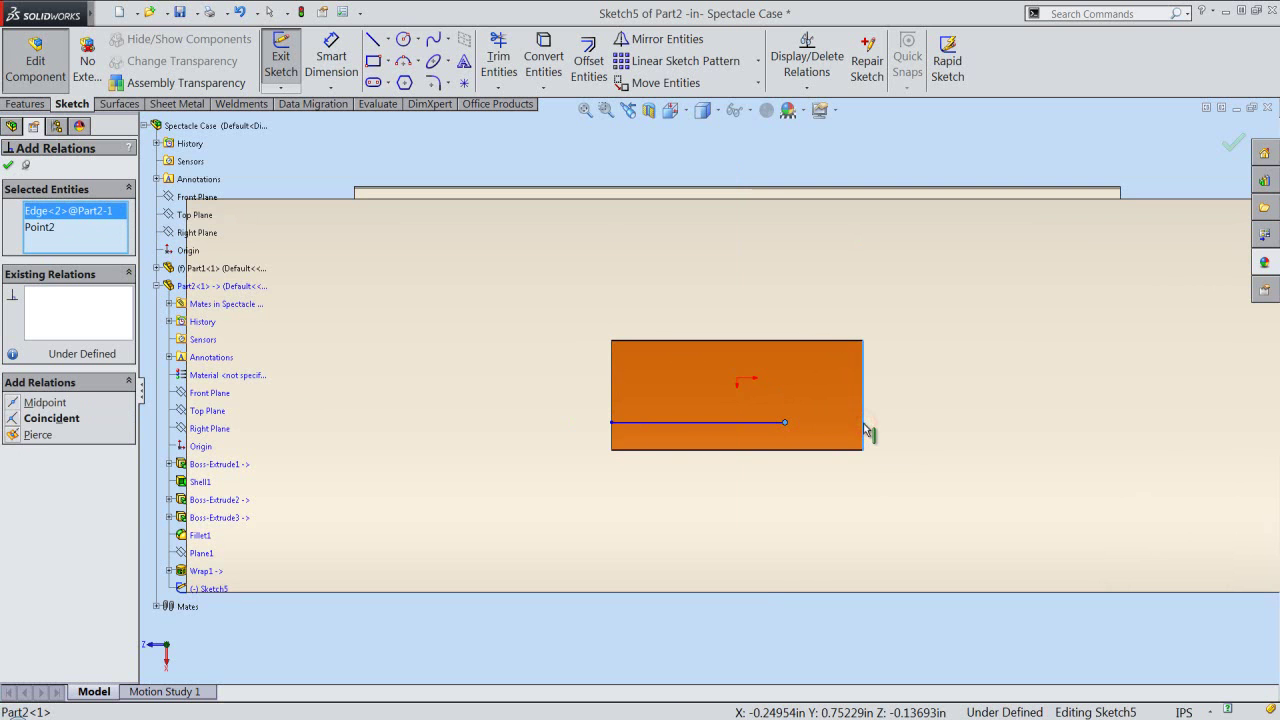
click(12, 418)
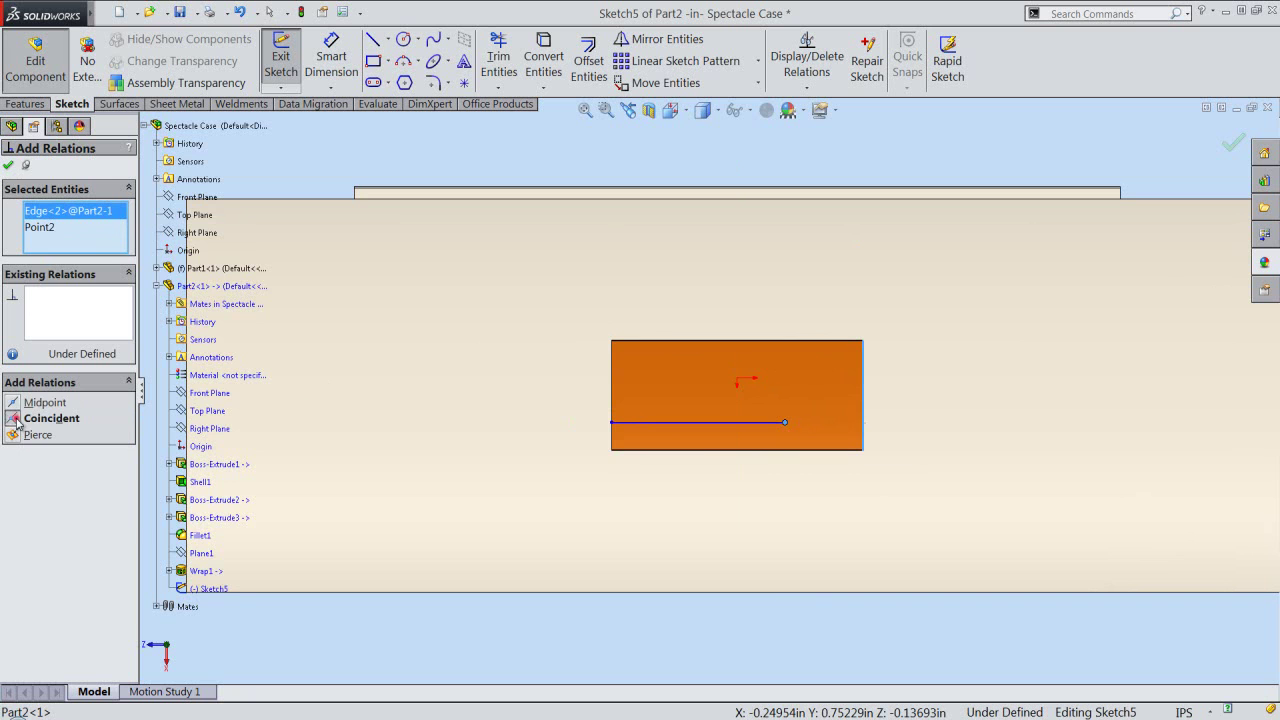
click(8, 165)
click(565, 138)
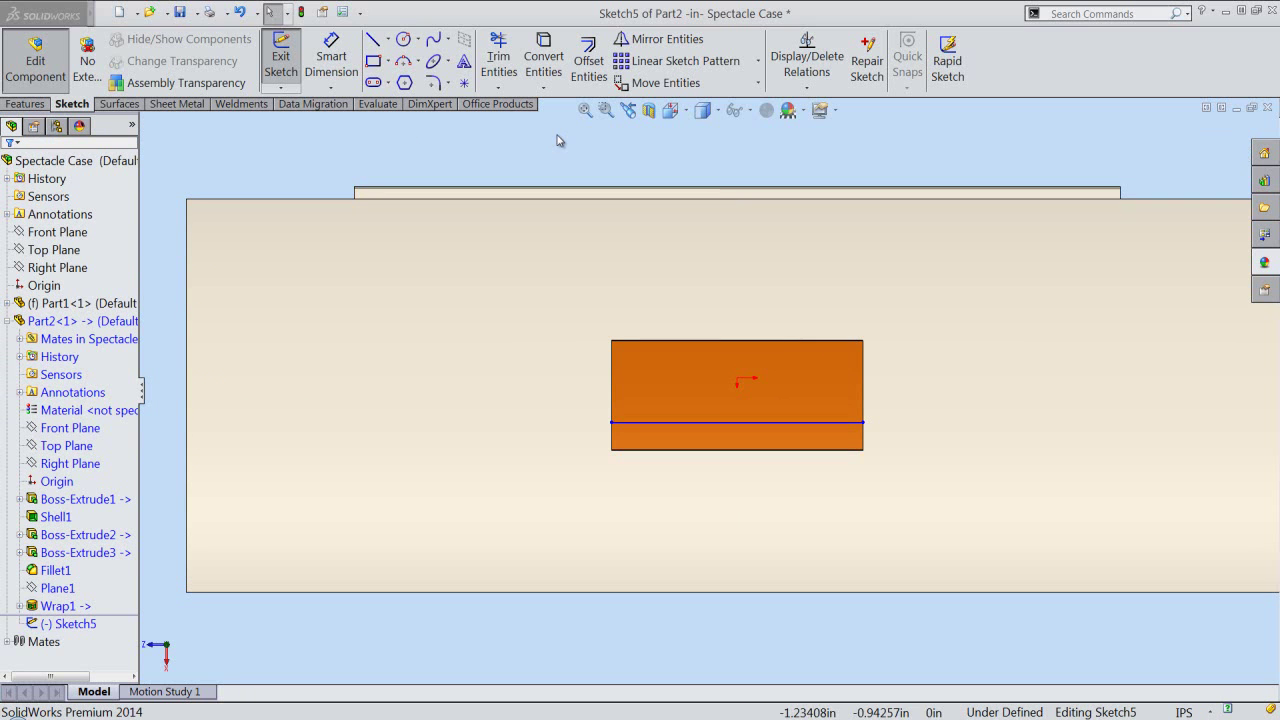
Add sketch text 'Spectacle Case' using the new line as its baseline
click(464, 62)
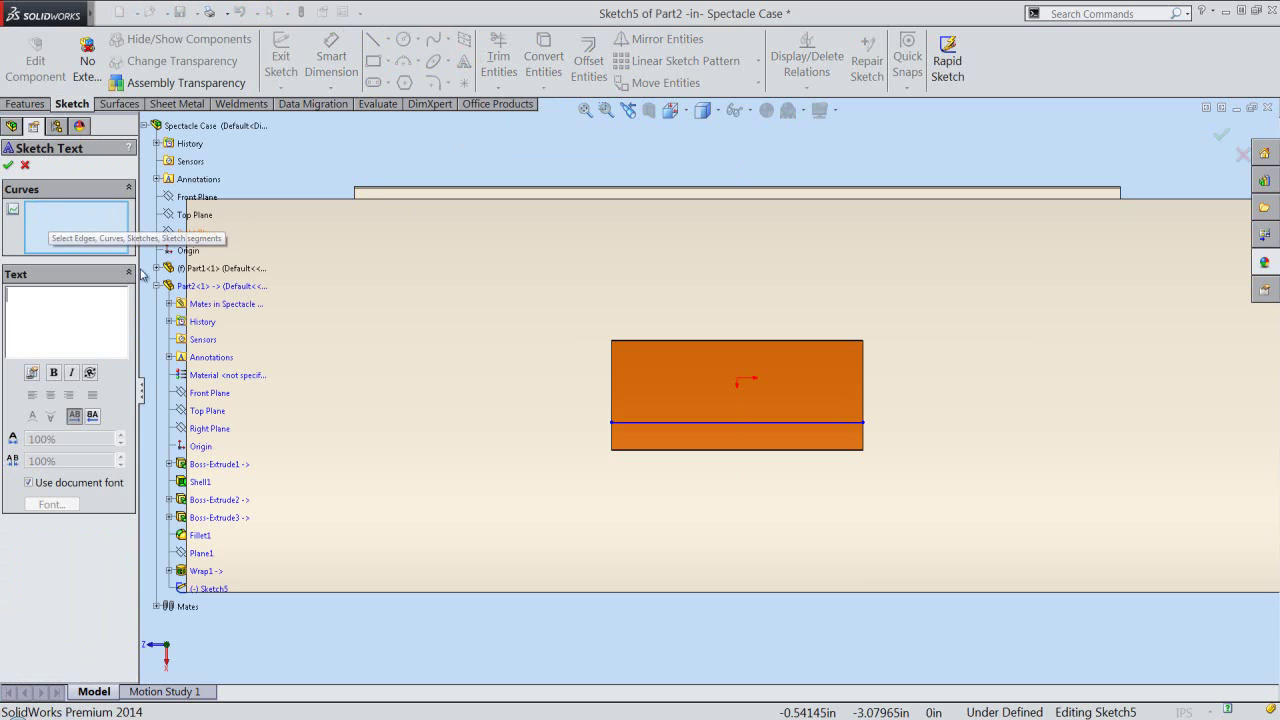
click(645, 422)
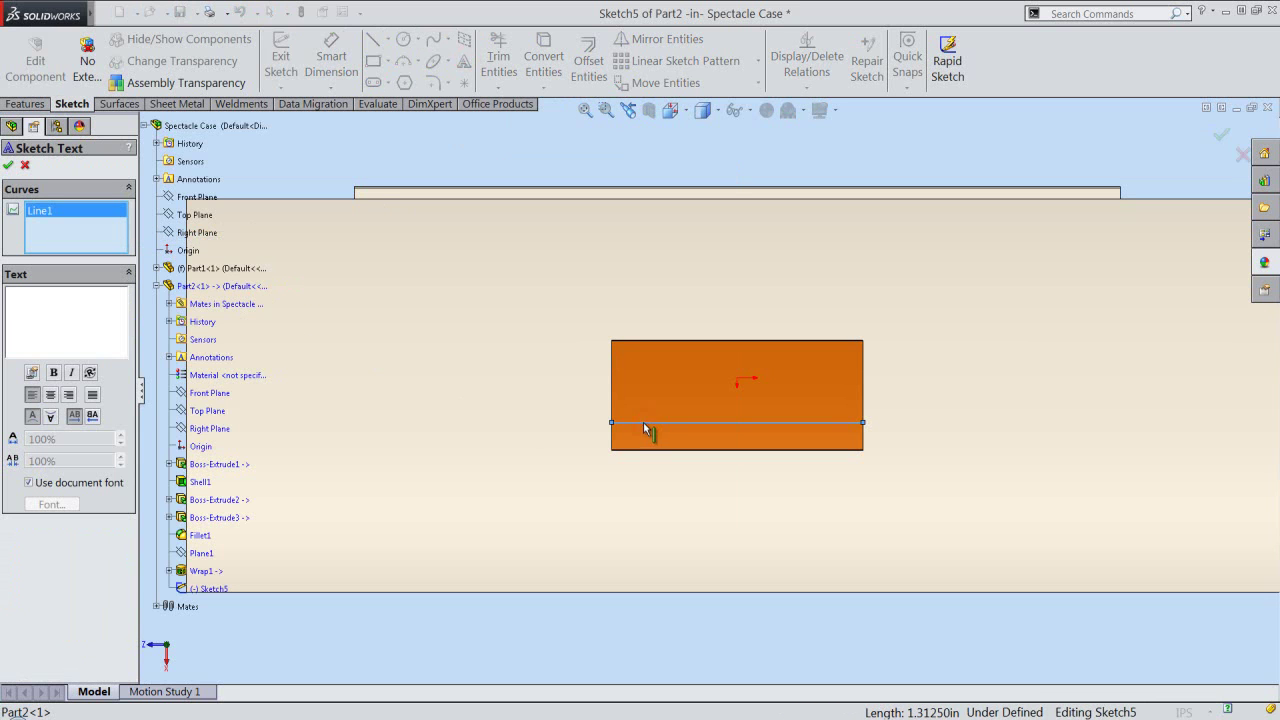
click(28, 318)
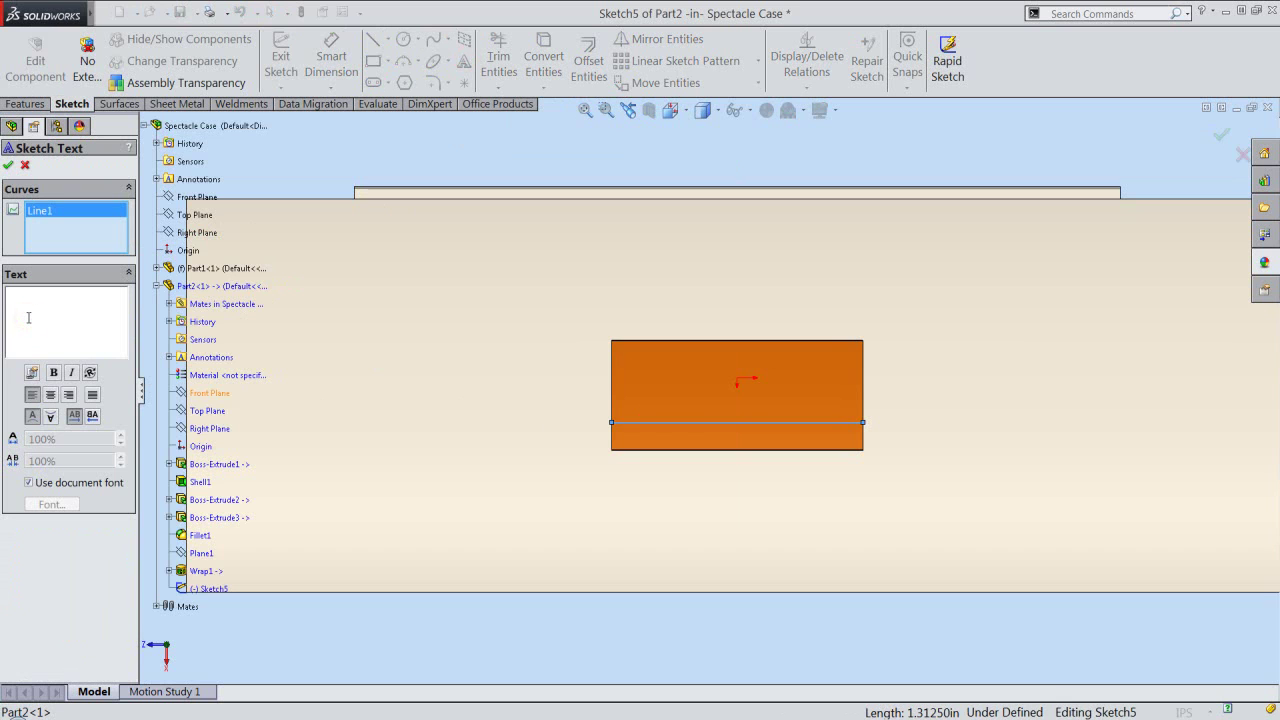
text(Spectacle Case)
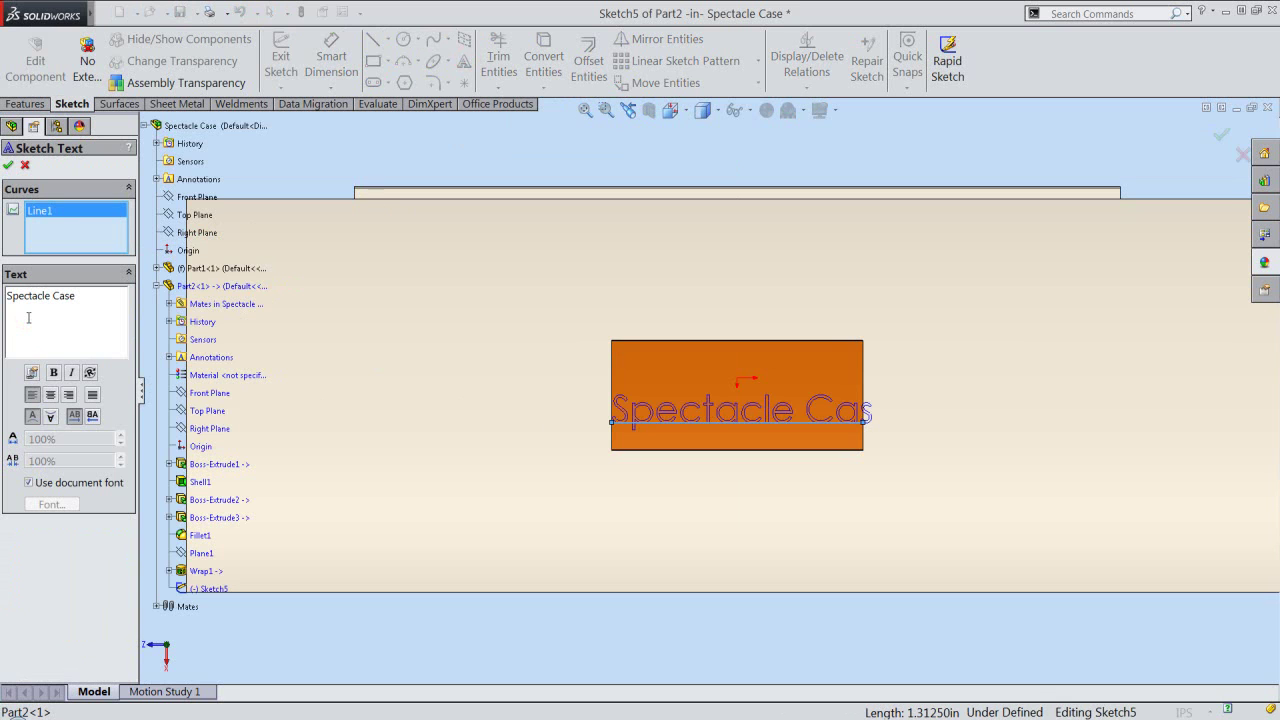
Centre-align the text in Calibri at 0.120 height and accept it
click(50, 395)
click(29, 483)
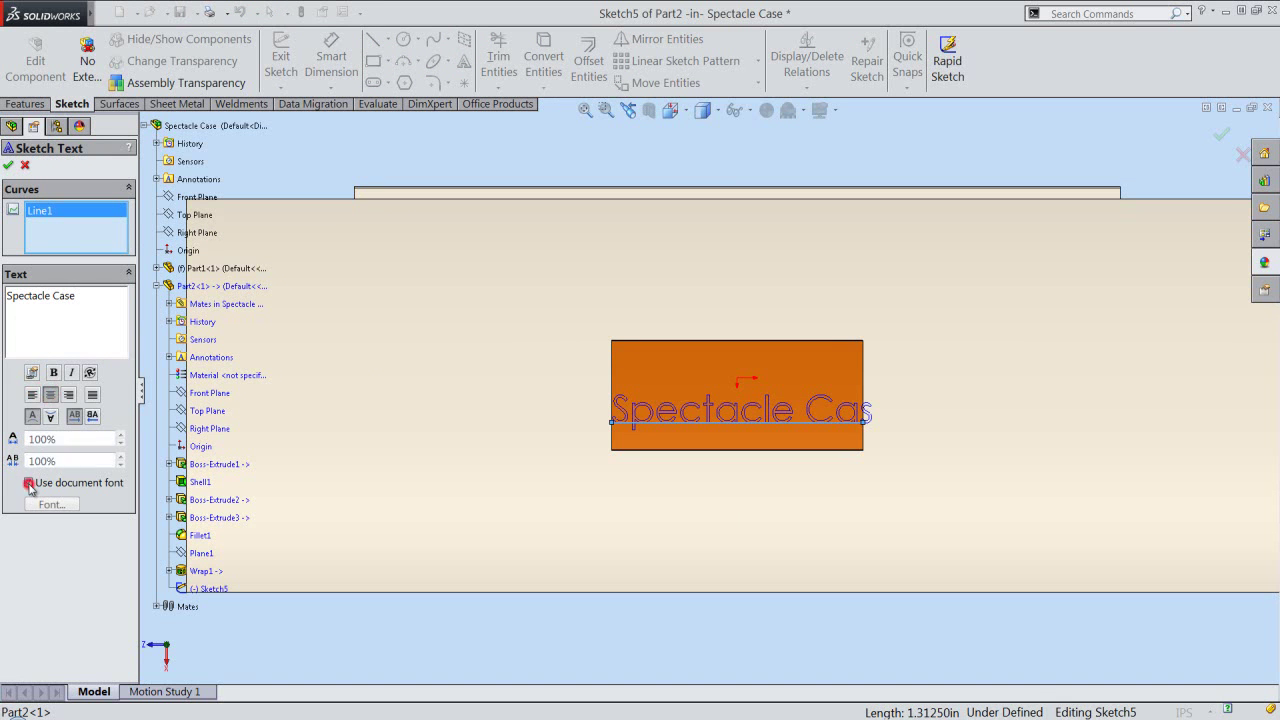
click(52, 505)
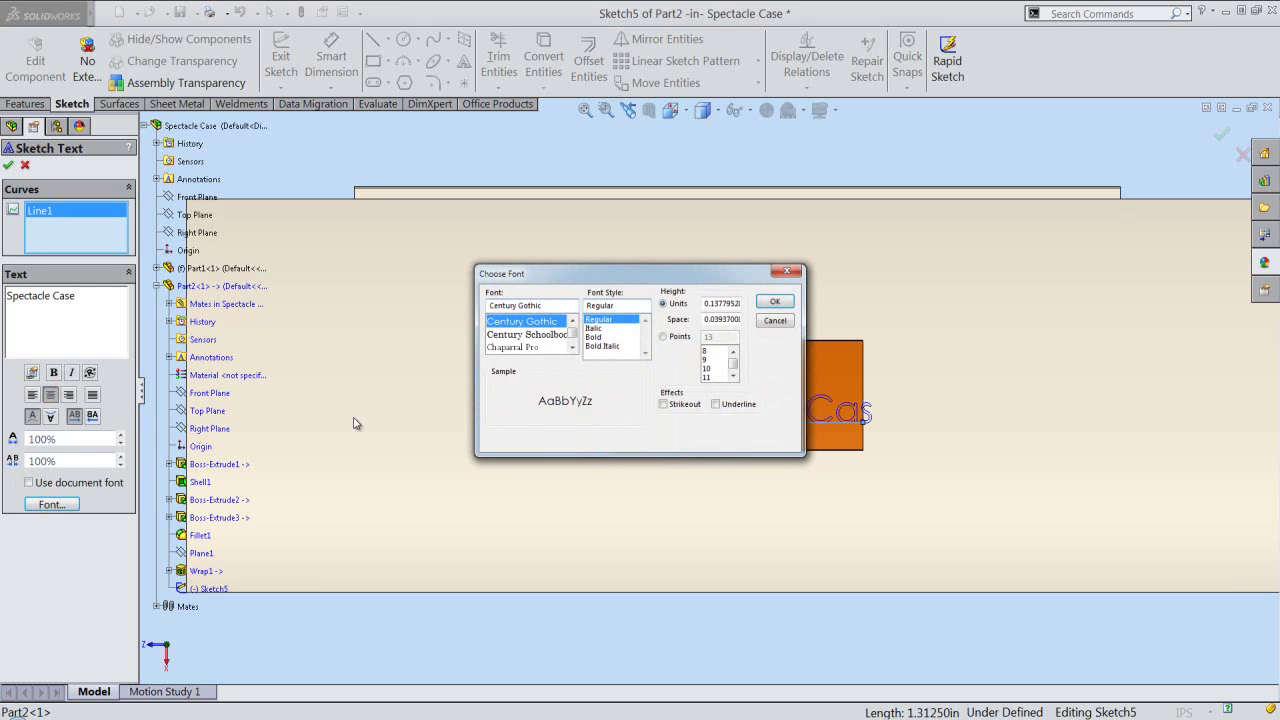
text(c)
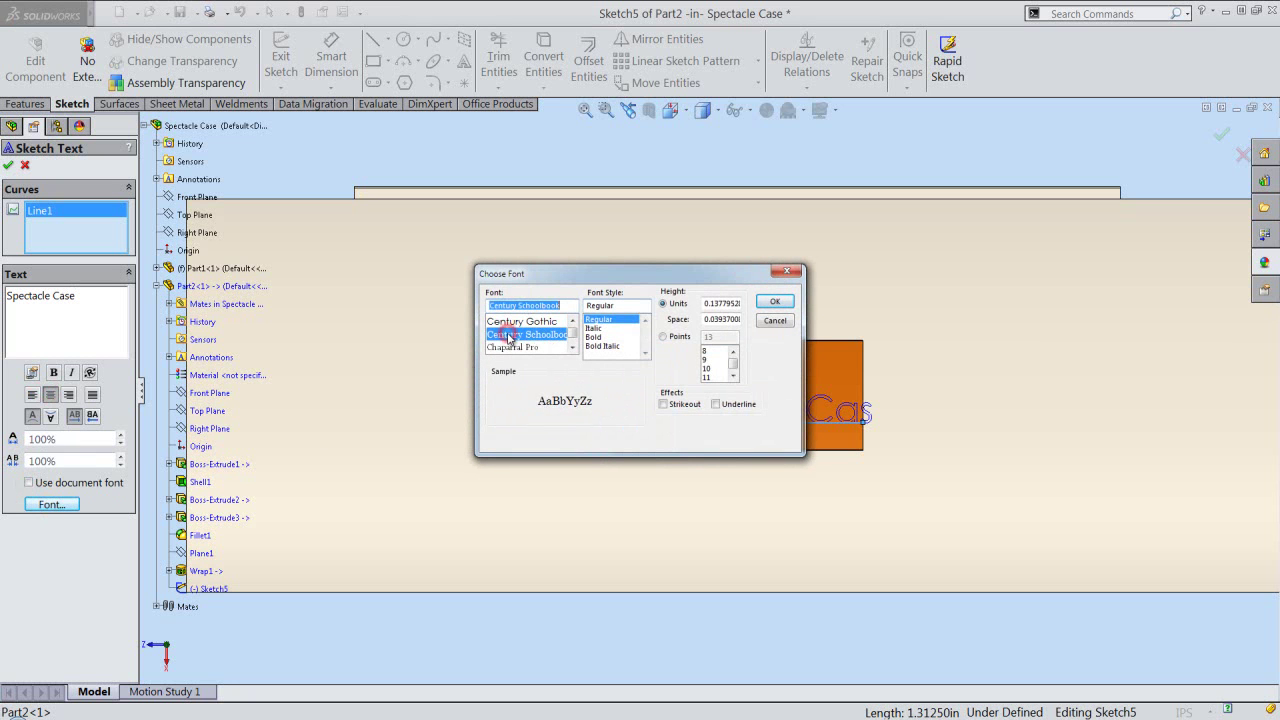
click(500, 320)
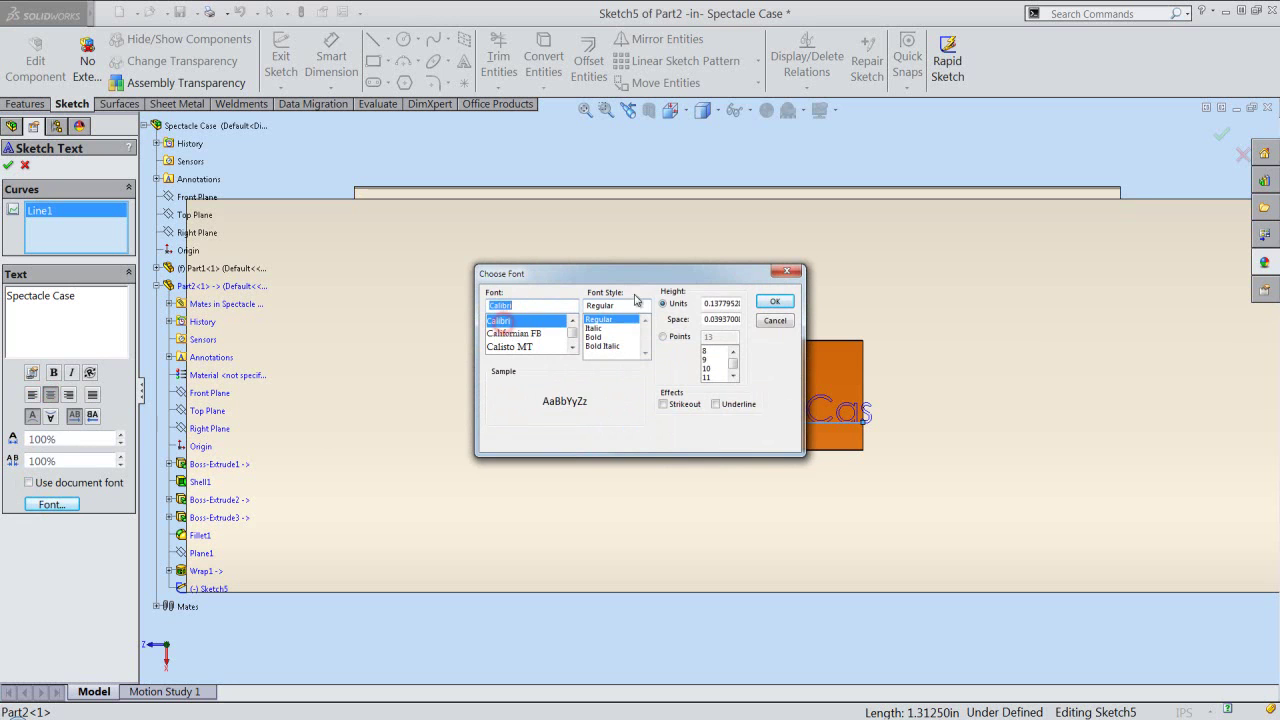
click(706, 303)
double_click(706, 303)
text(.120)
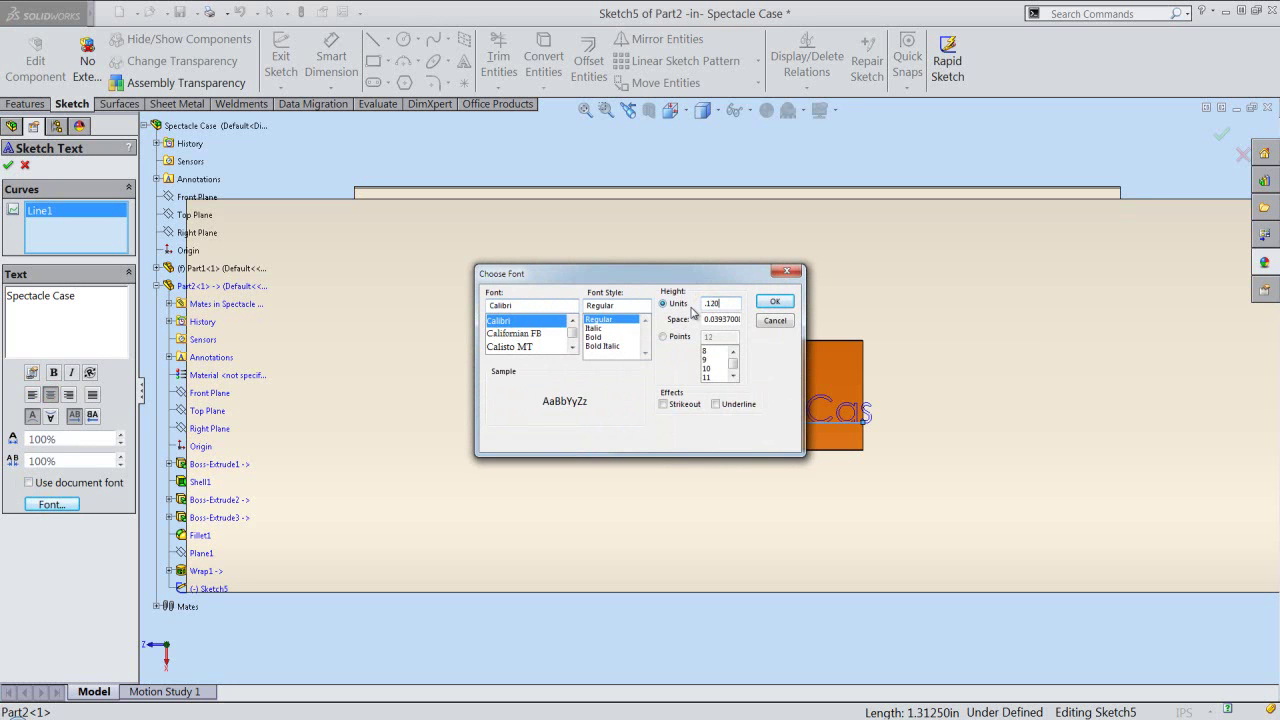
key(Return)
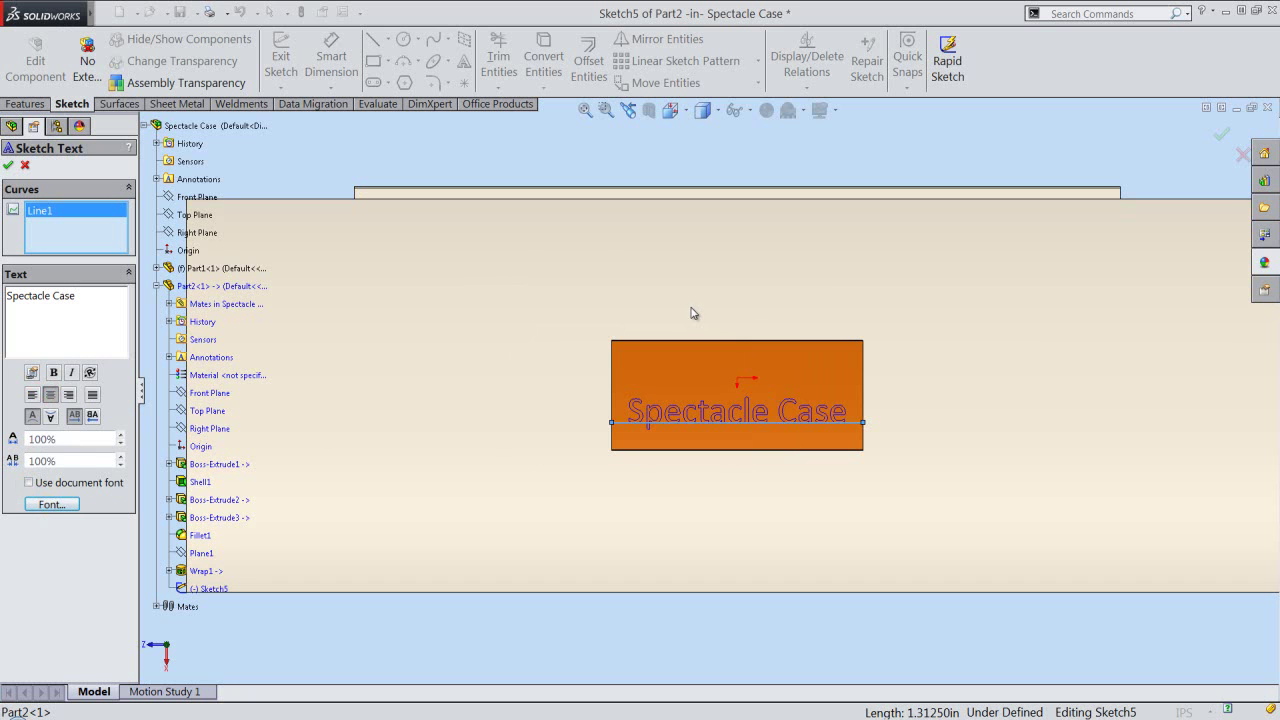
click(10, 166)
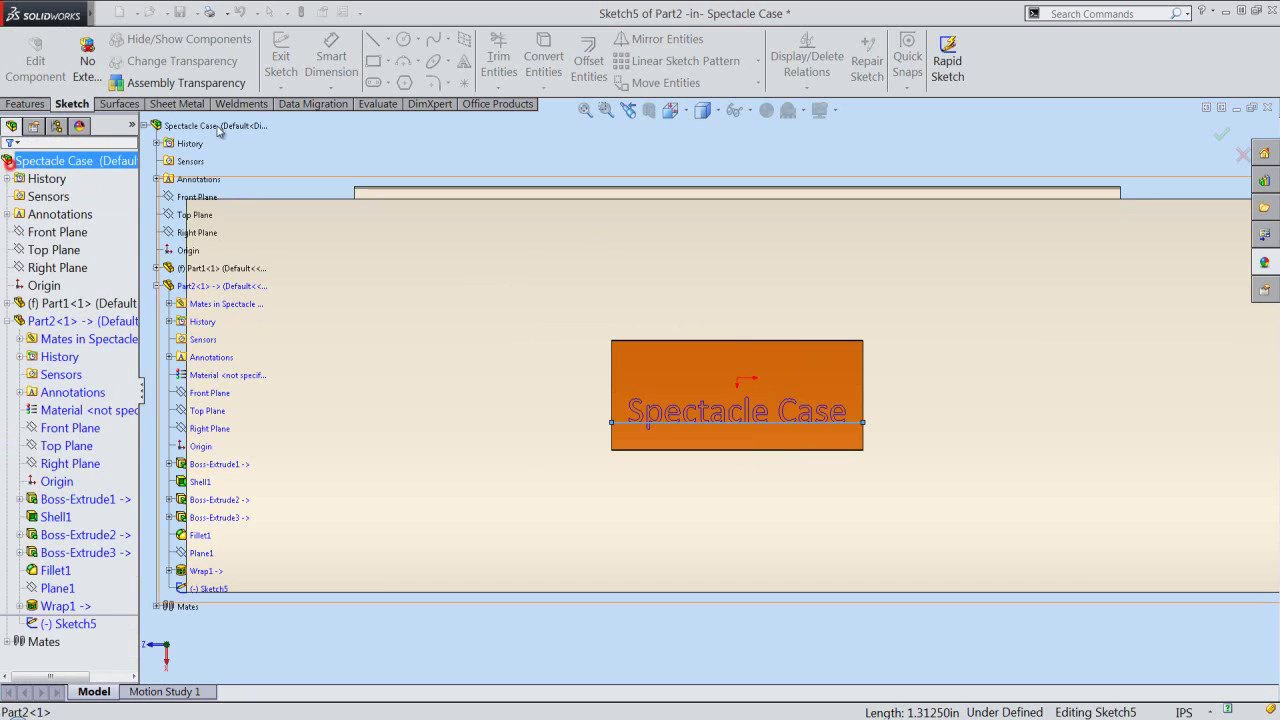
click(551, 148)
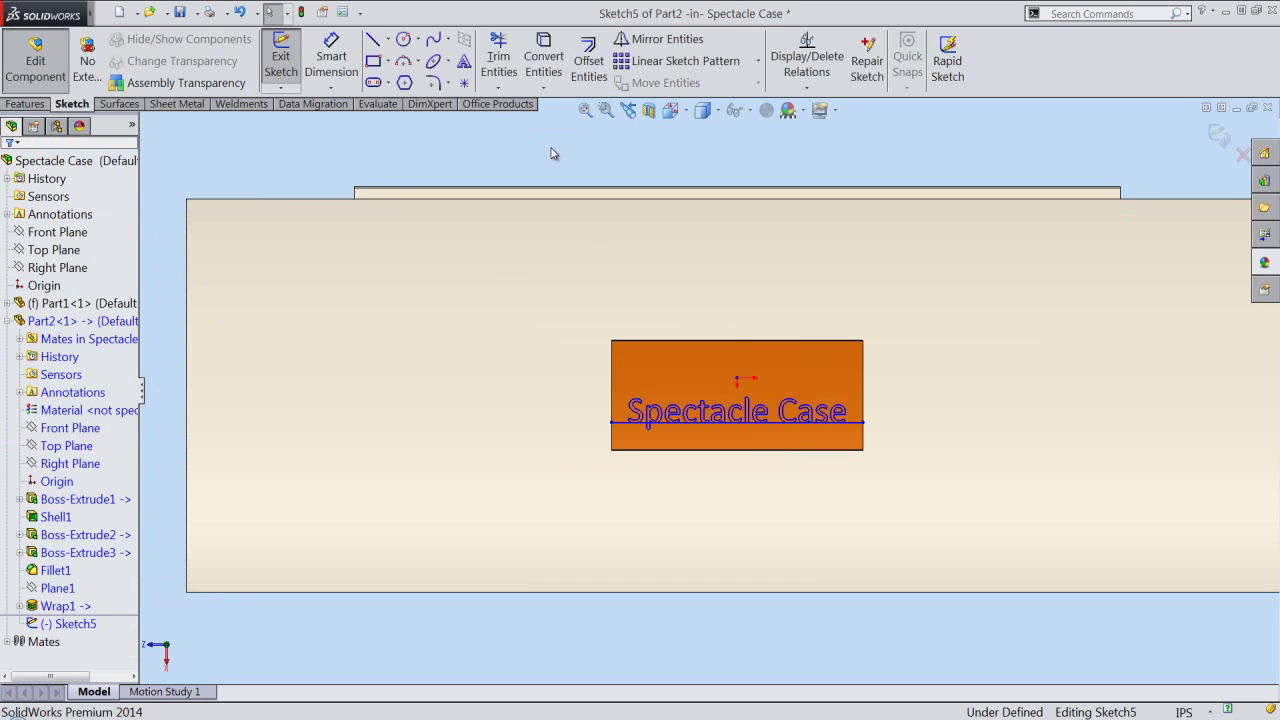
click(337, 62)
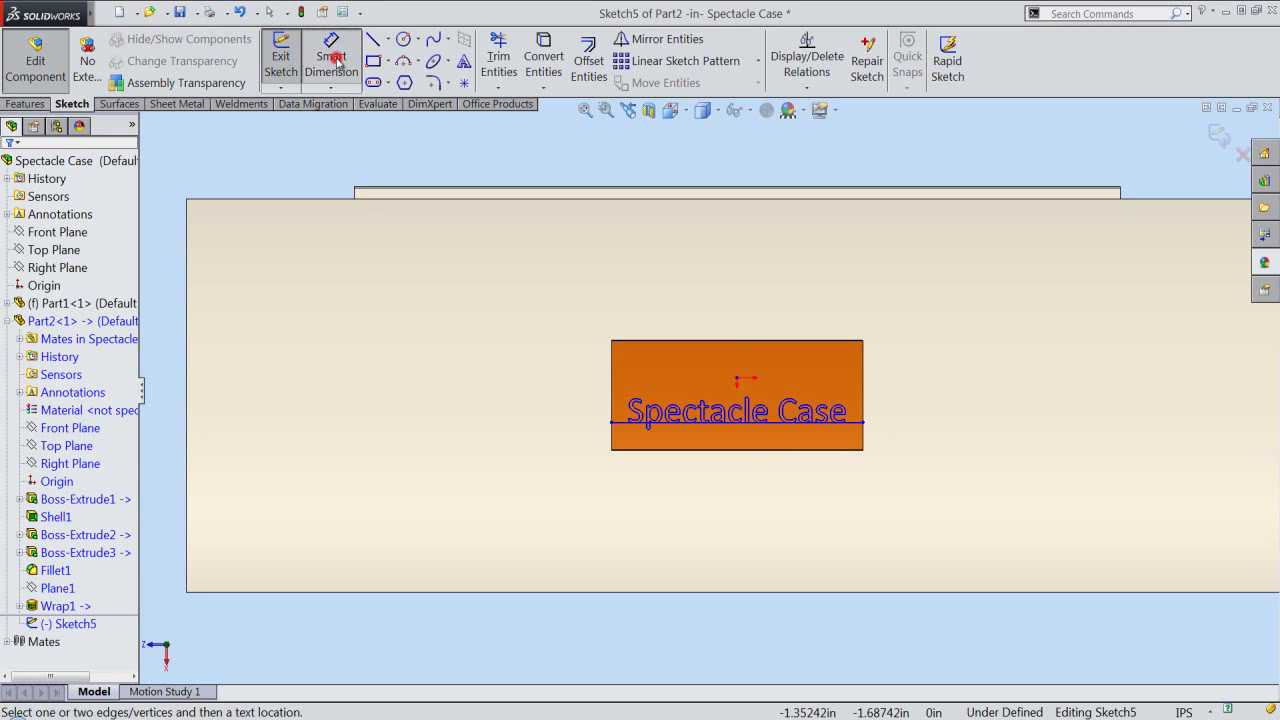
click(690, 422)
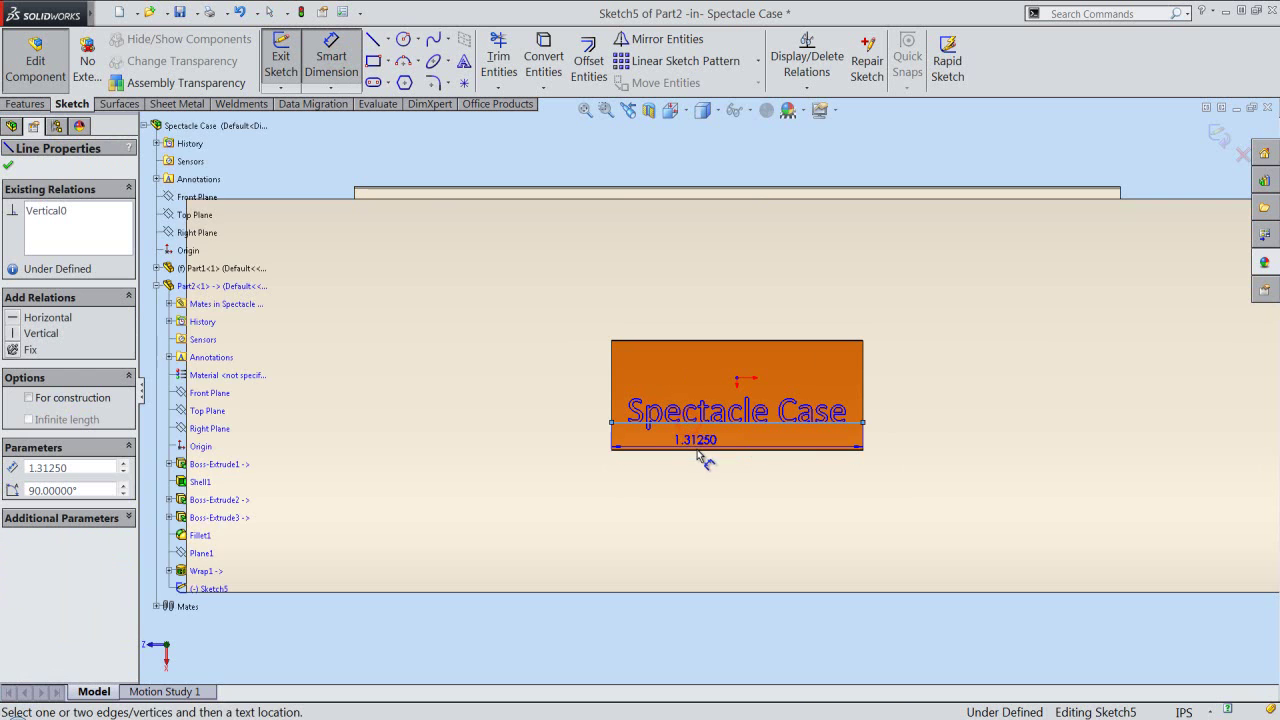
Dimension the text baseline 0.22764 in above the panel's lower edge
click(640, 449)
click(573, 430)
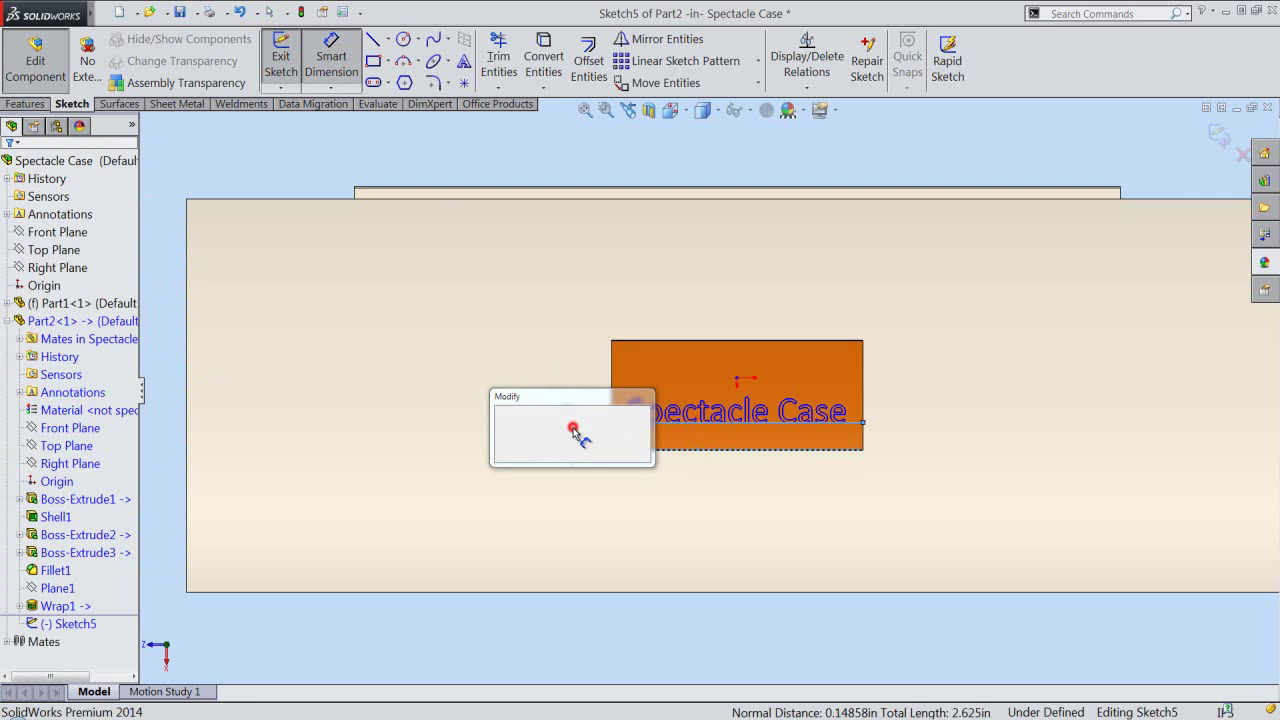
key(BackSpace)
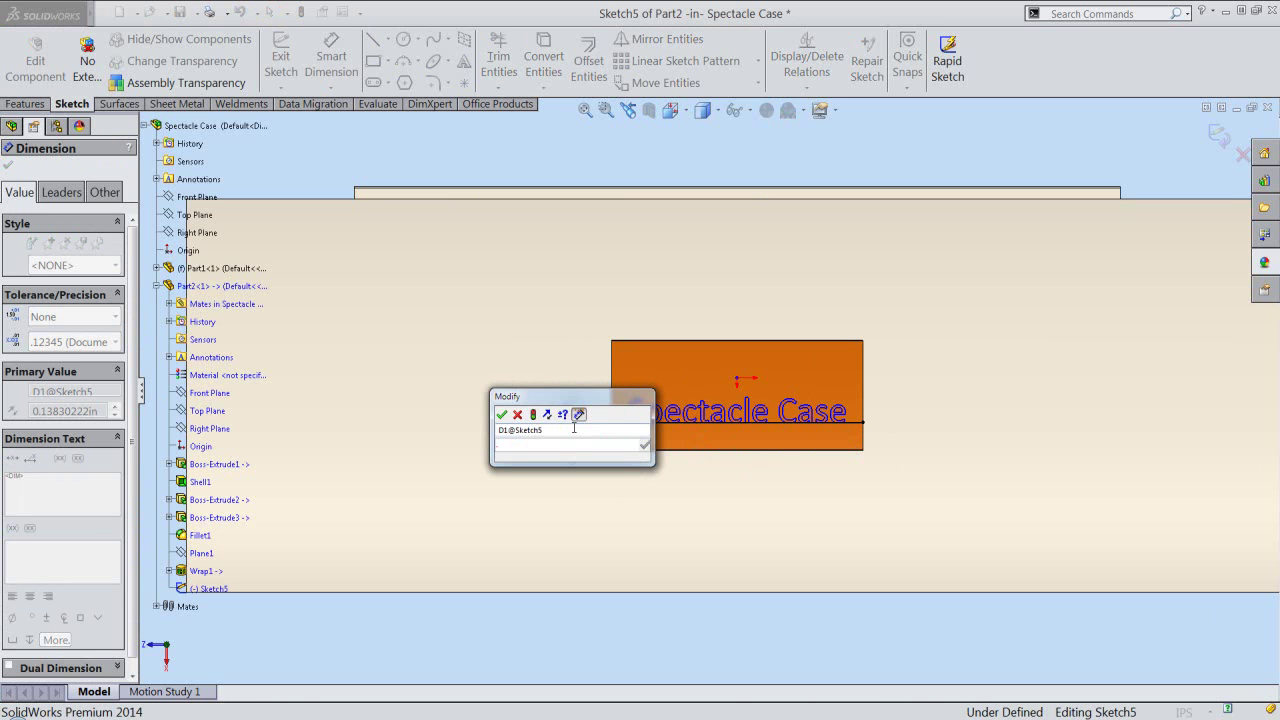
text(22764)
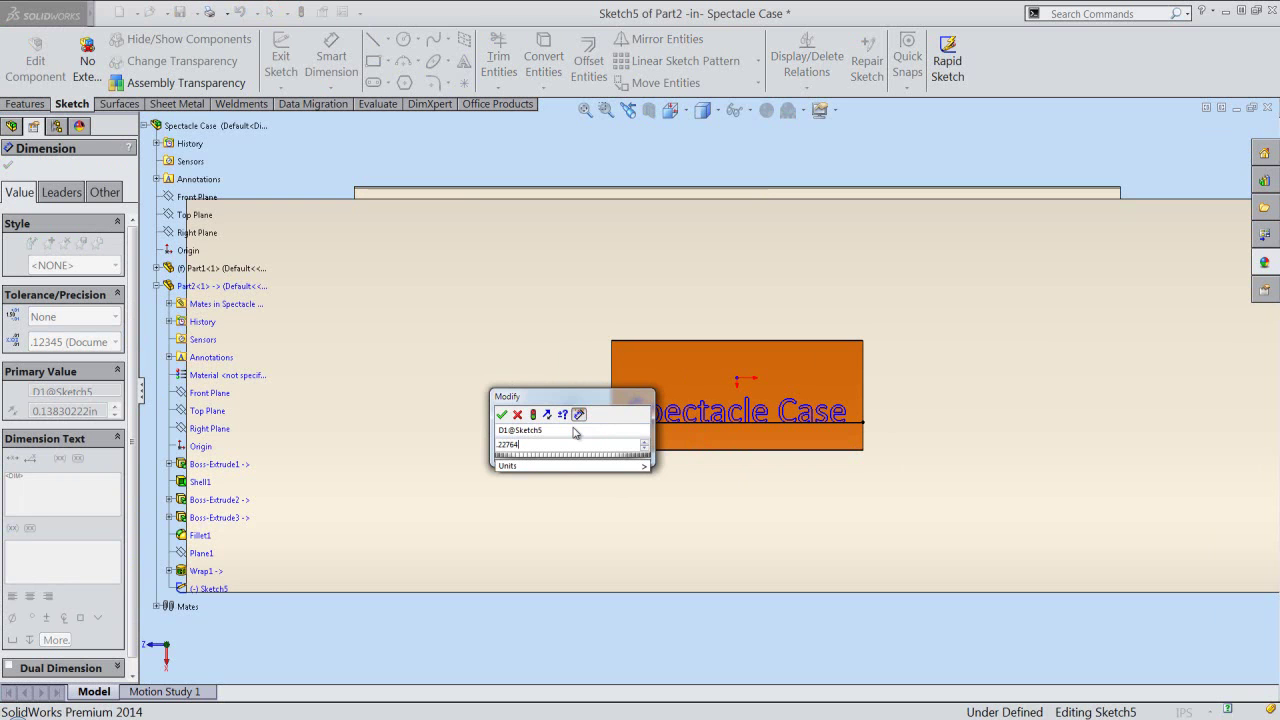
key(Return)
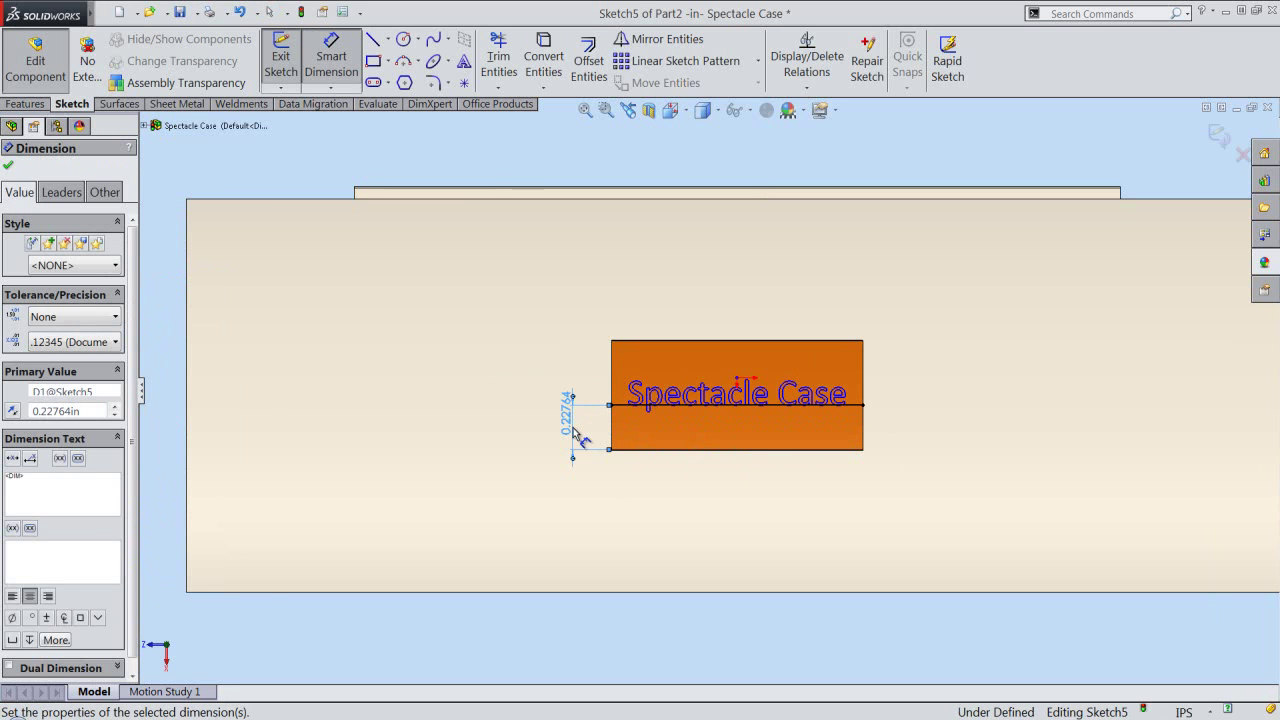
Clear the selection and close Sketch5
right_click(654, 145)
click(700, 88)
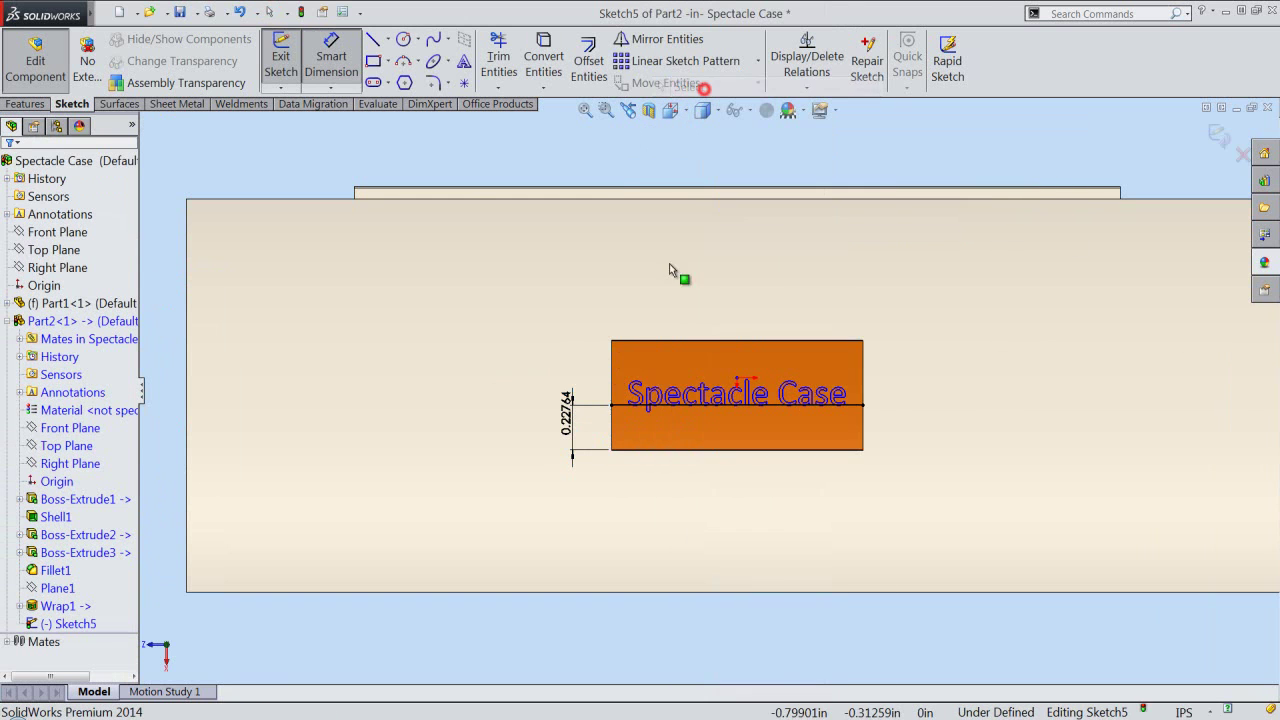
click(628, 410)
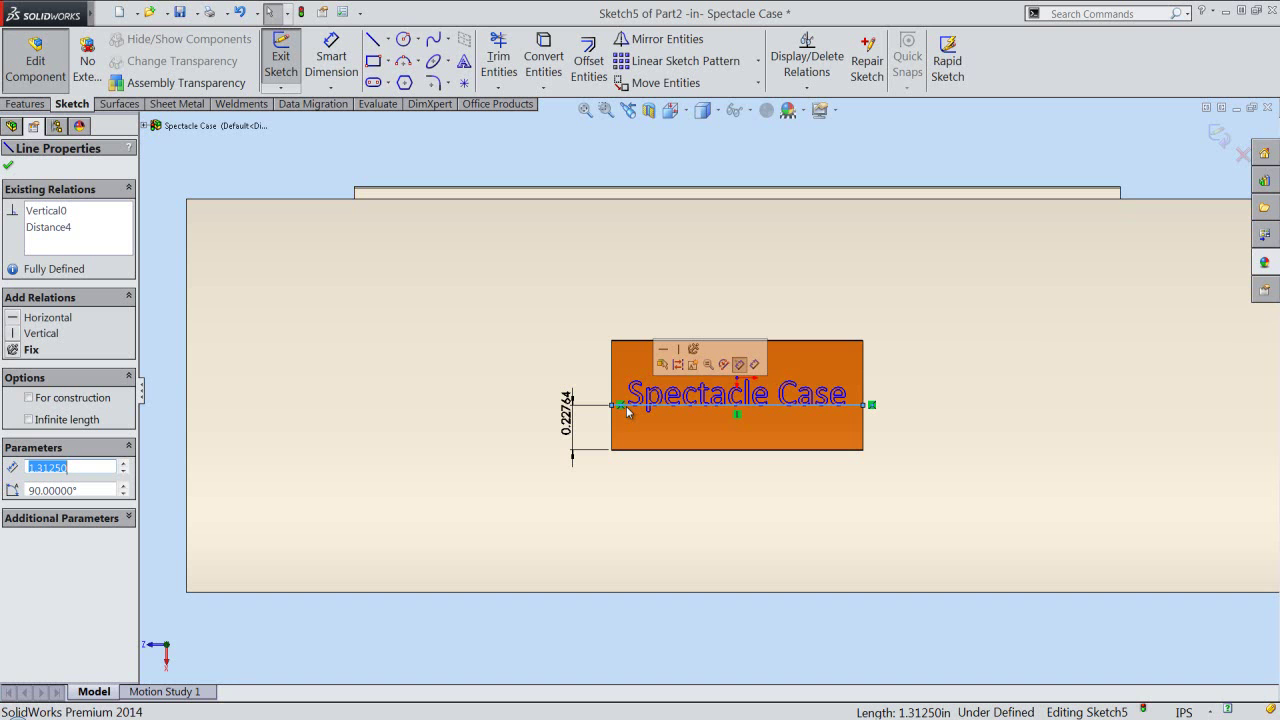
click(739, 364)
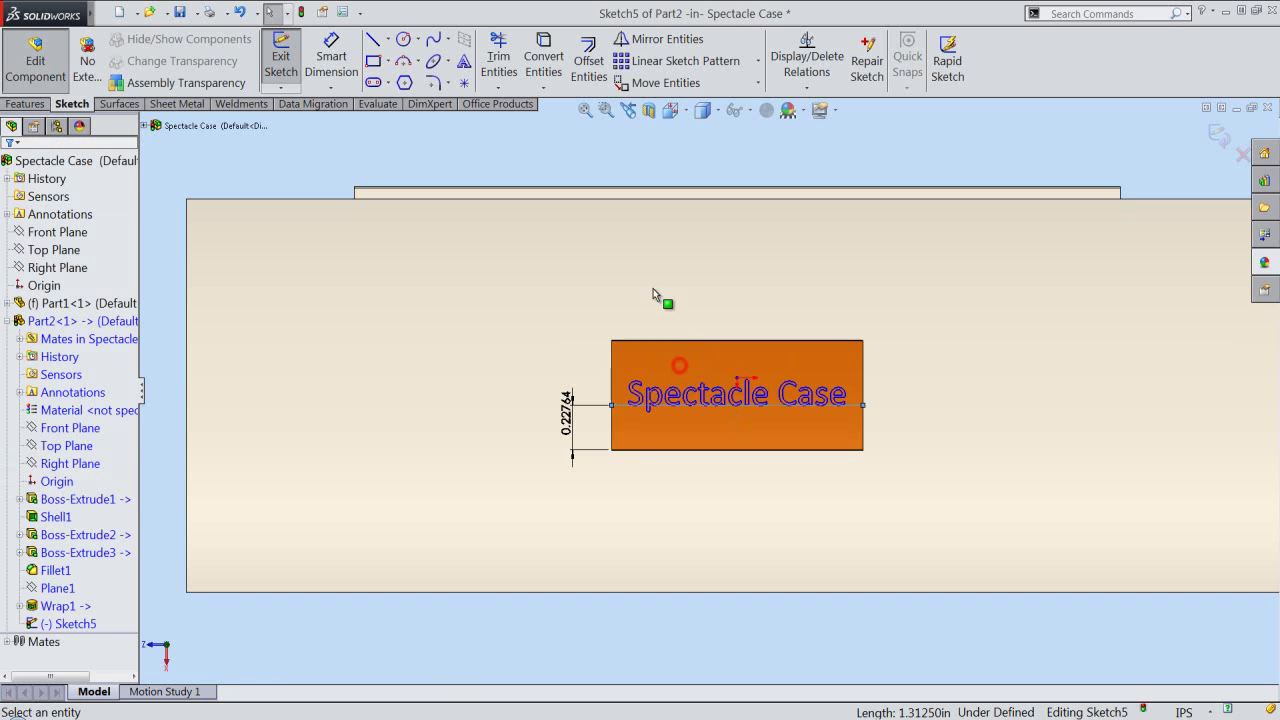
click(616, 164)
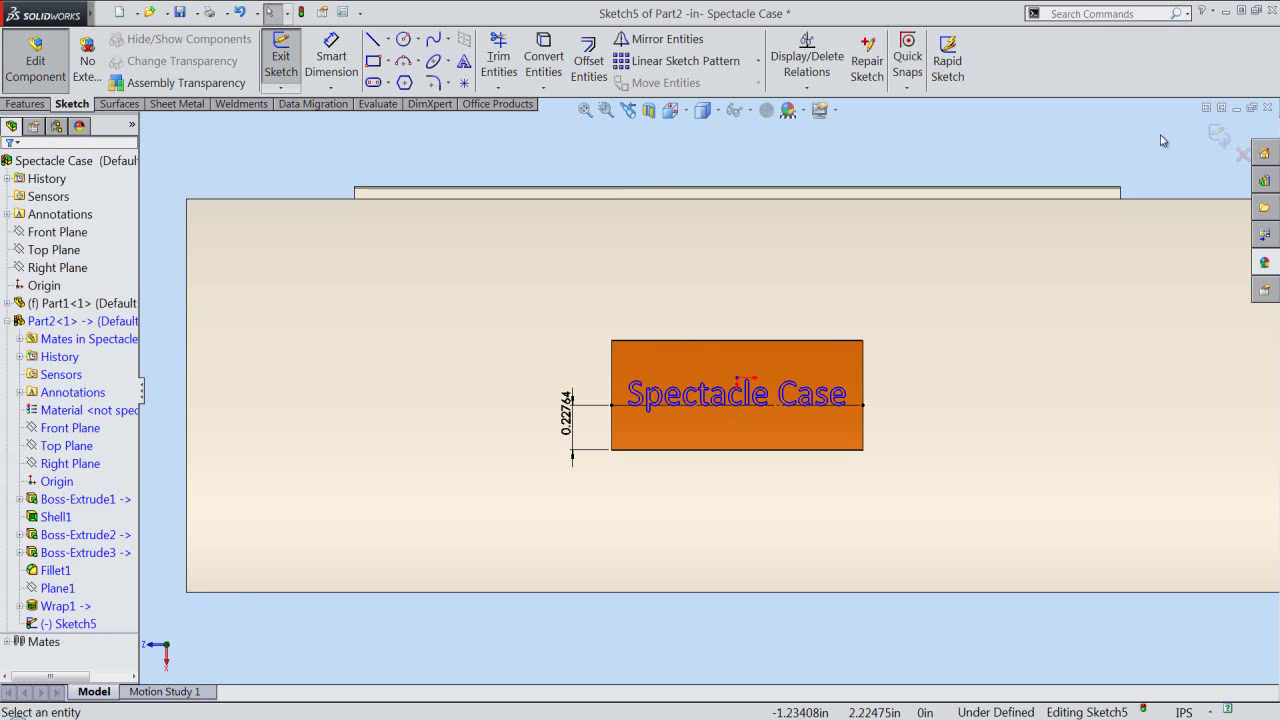
click(1219, 136)
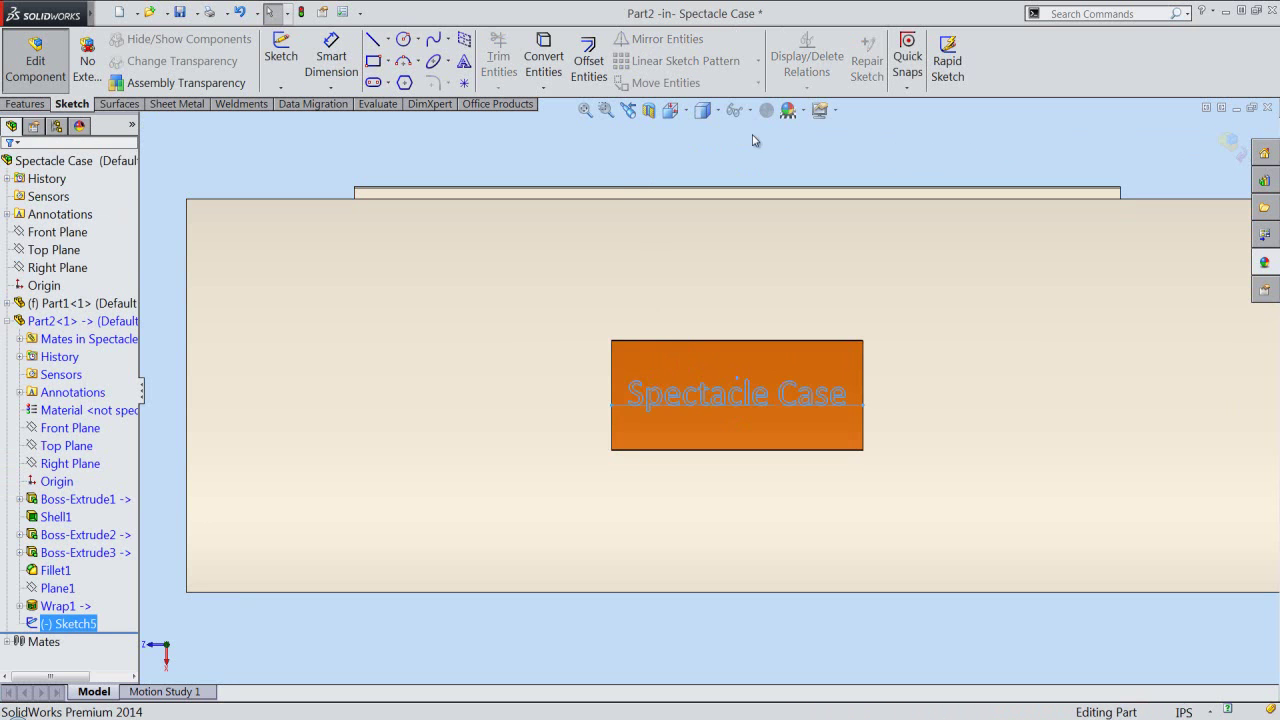
Wrap Sketch5 as a 0.015625 in emboss onto the orange panel face (Wrap3)
click(673, 116)
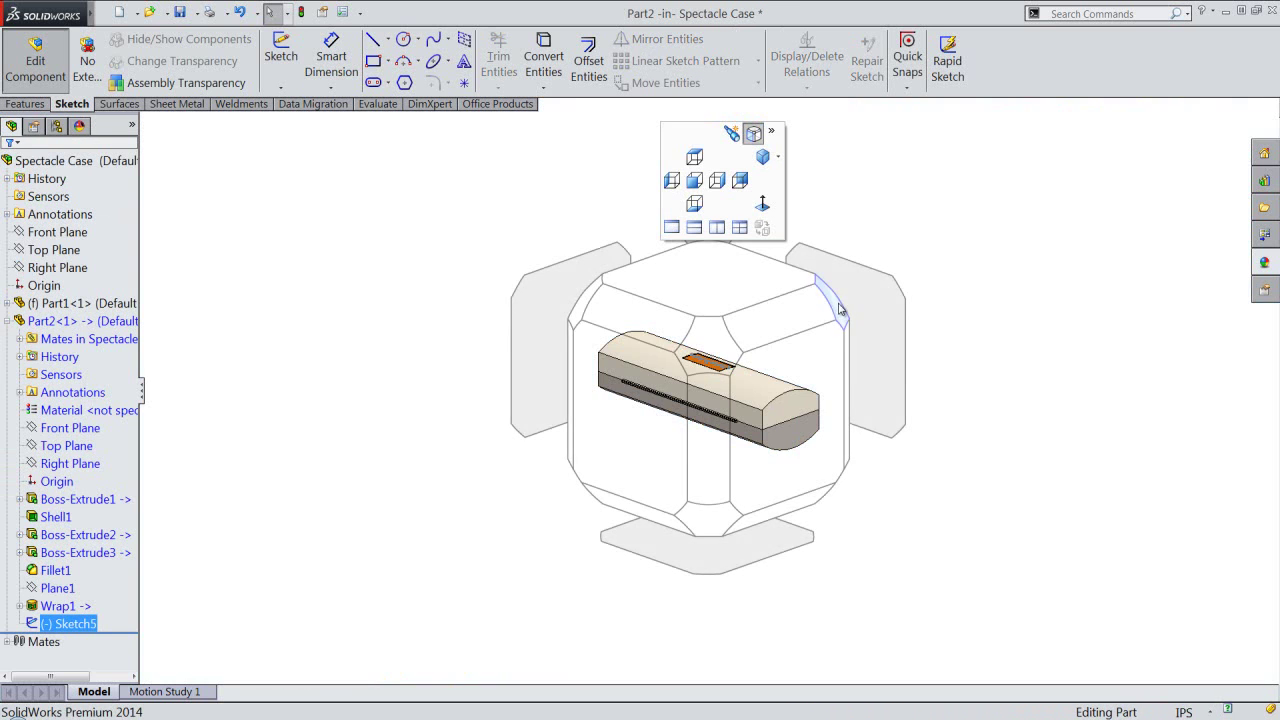
click(839, 308)
scroll(741, 276, down, 2)
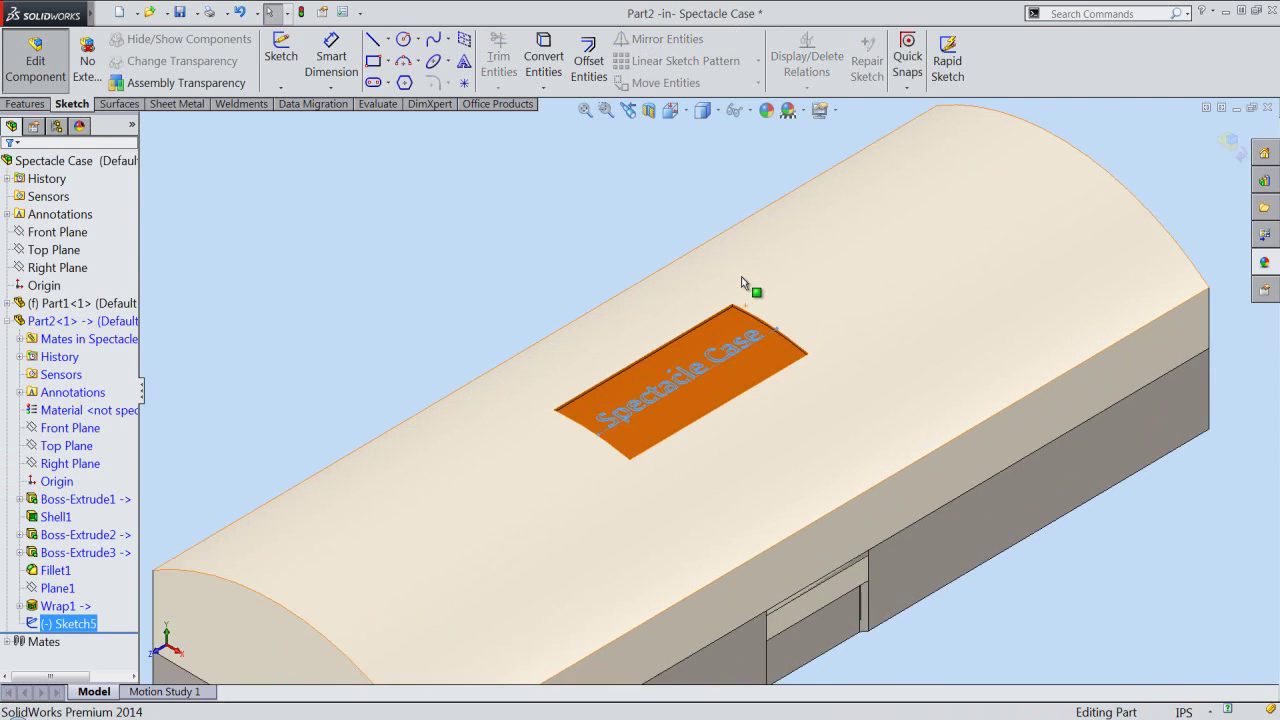
scroll(741, 276, down, 2)
click(509, 272)
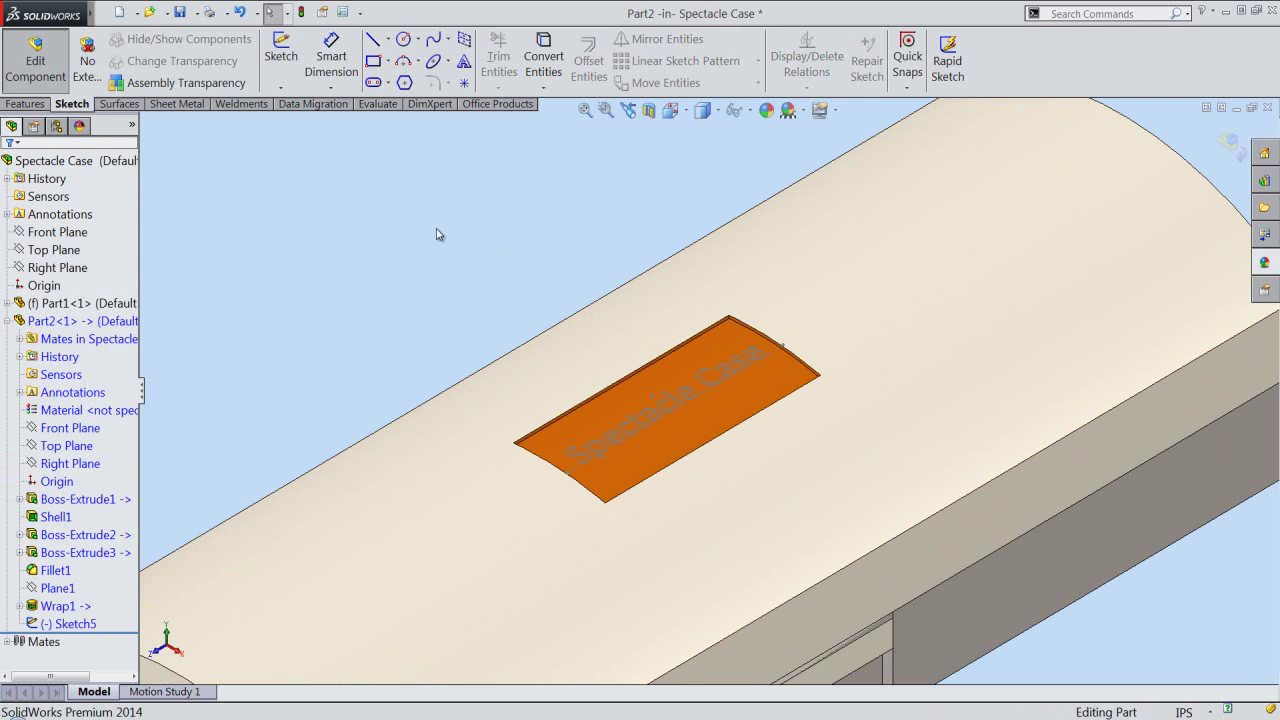
click(28, 104)
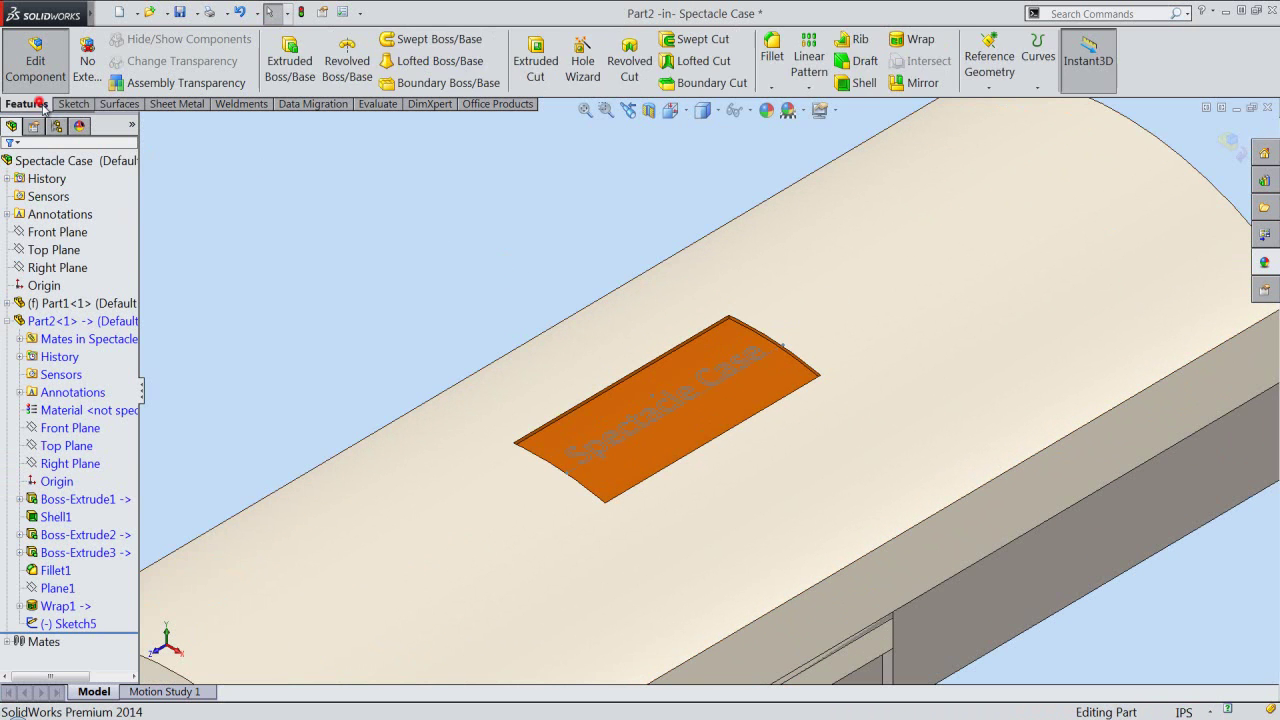
click(919, 40)
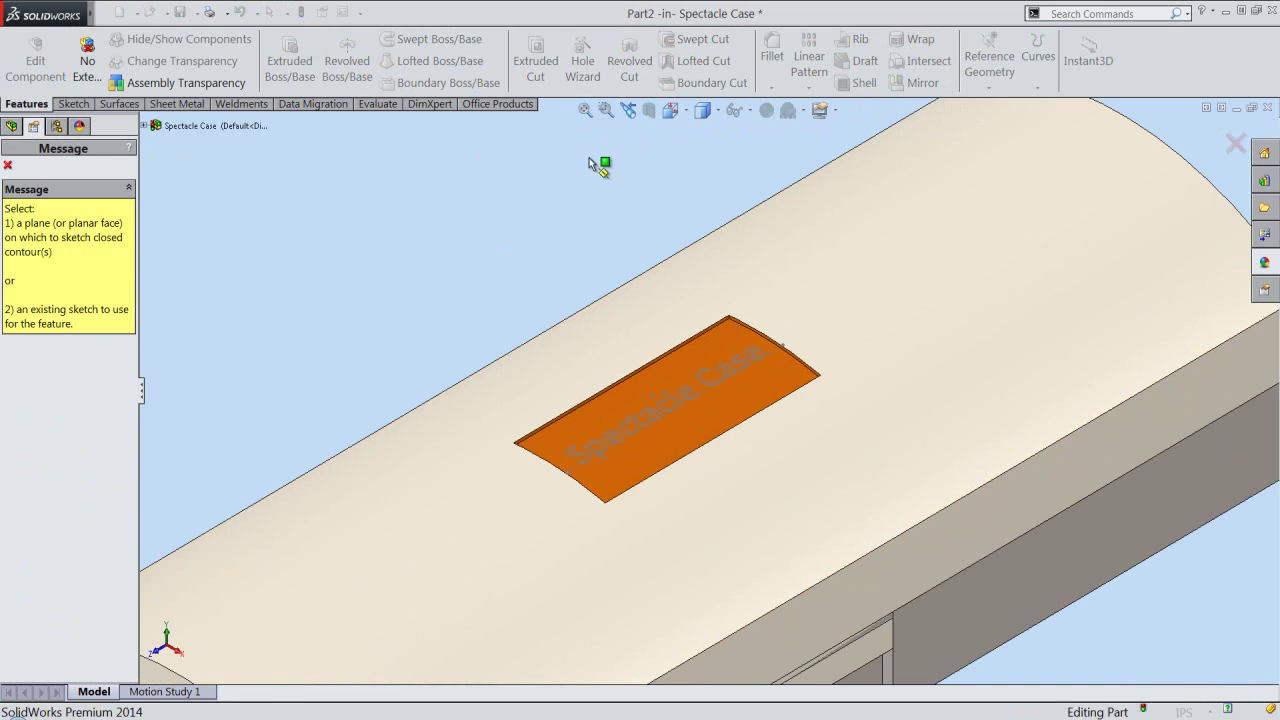
click(629, 437)
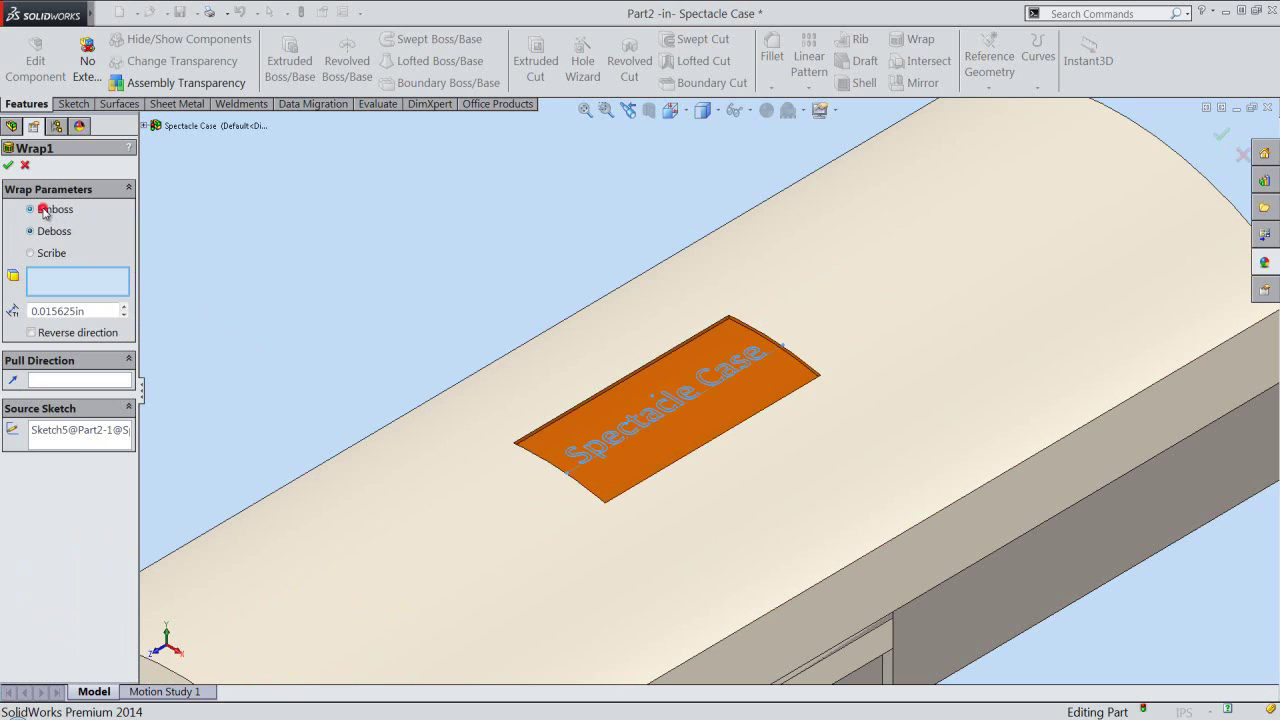
click(80, 282)
click(578, 433)
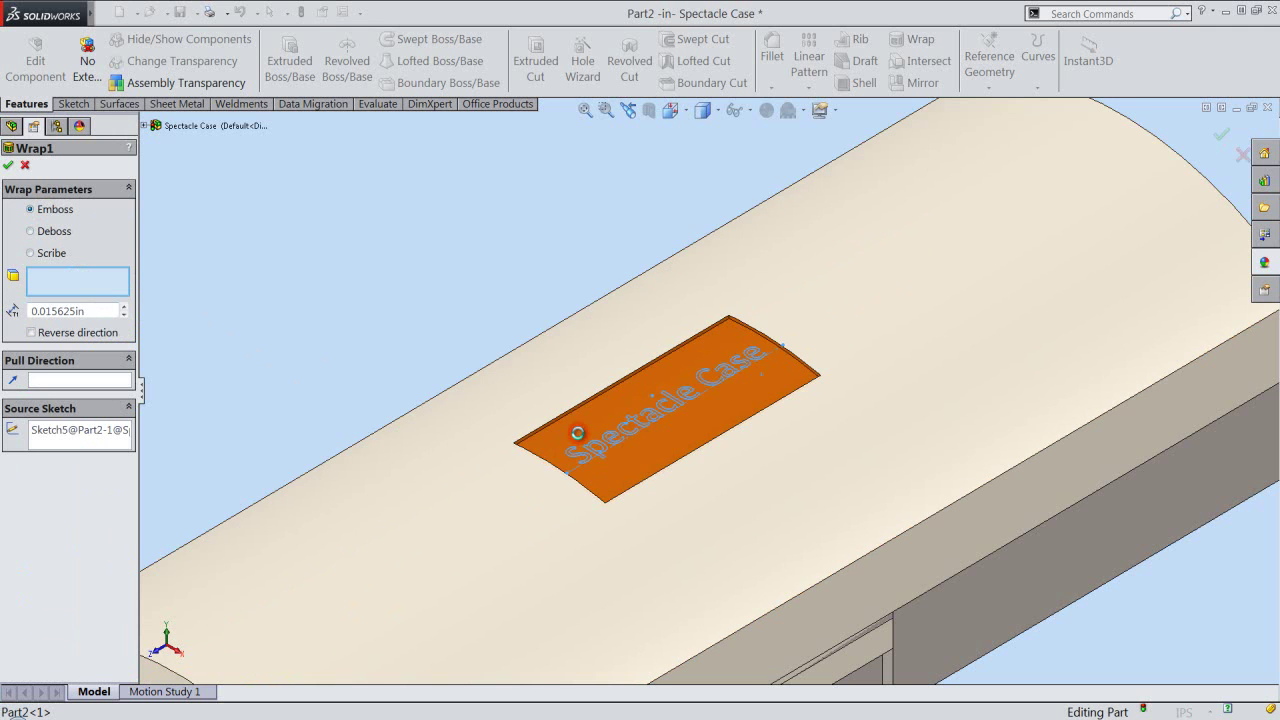
click(578, 433)
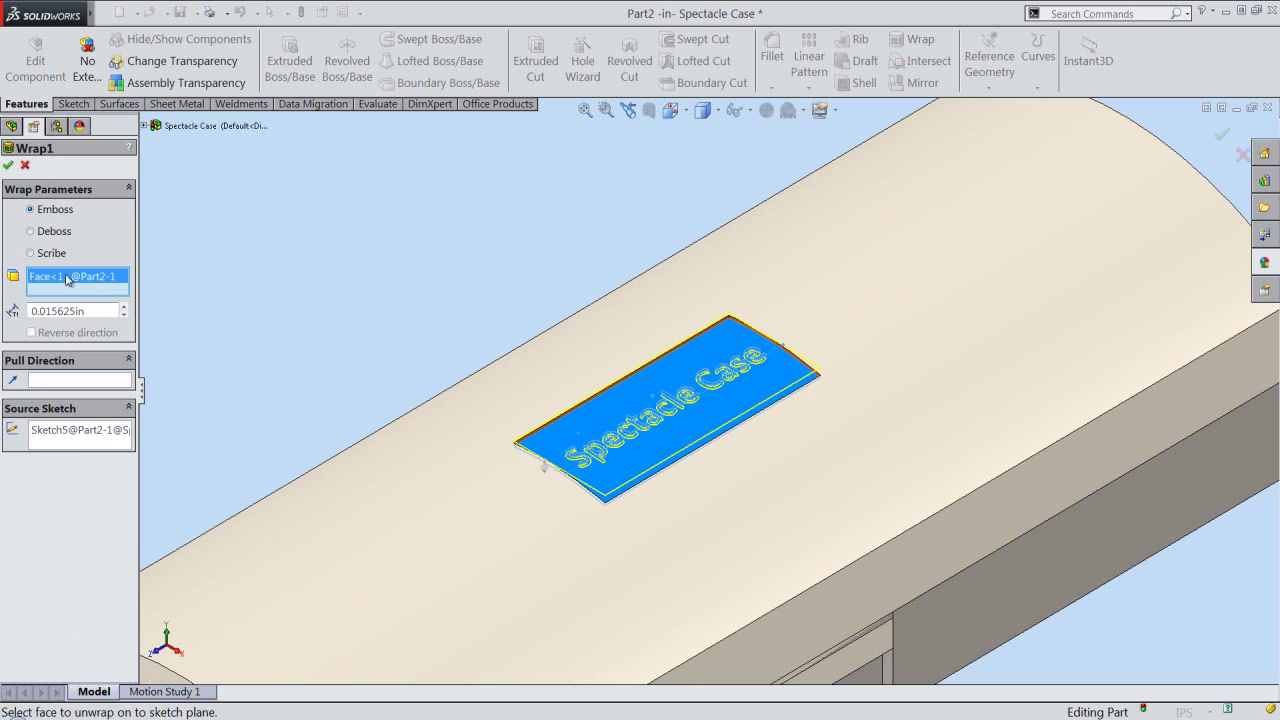
click(10, 166)
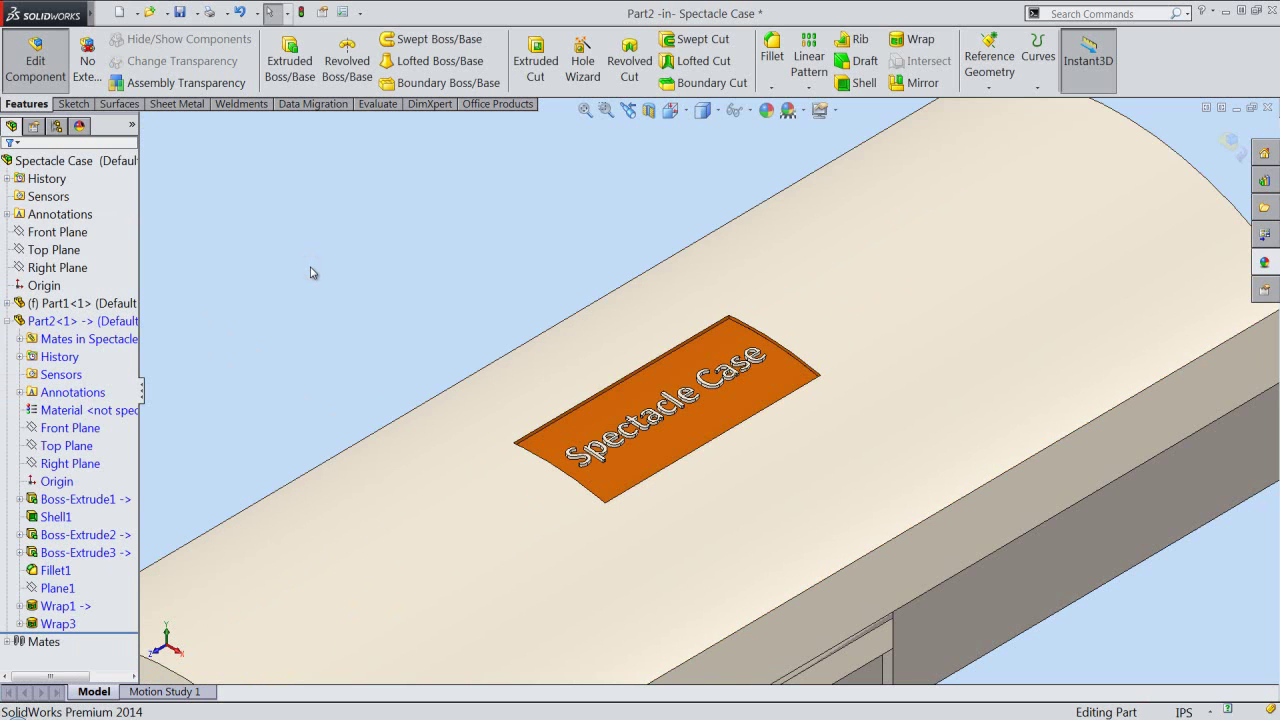
Give the embossed Spectacle Case lettering a cyan appearance
click(60, 624)
click(768, 111)
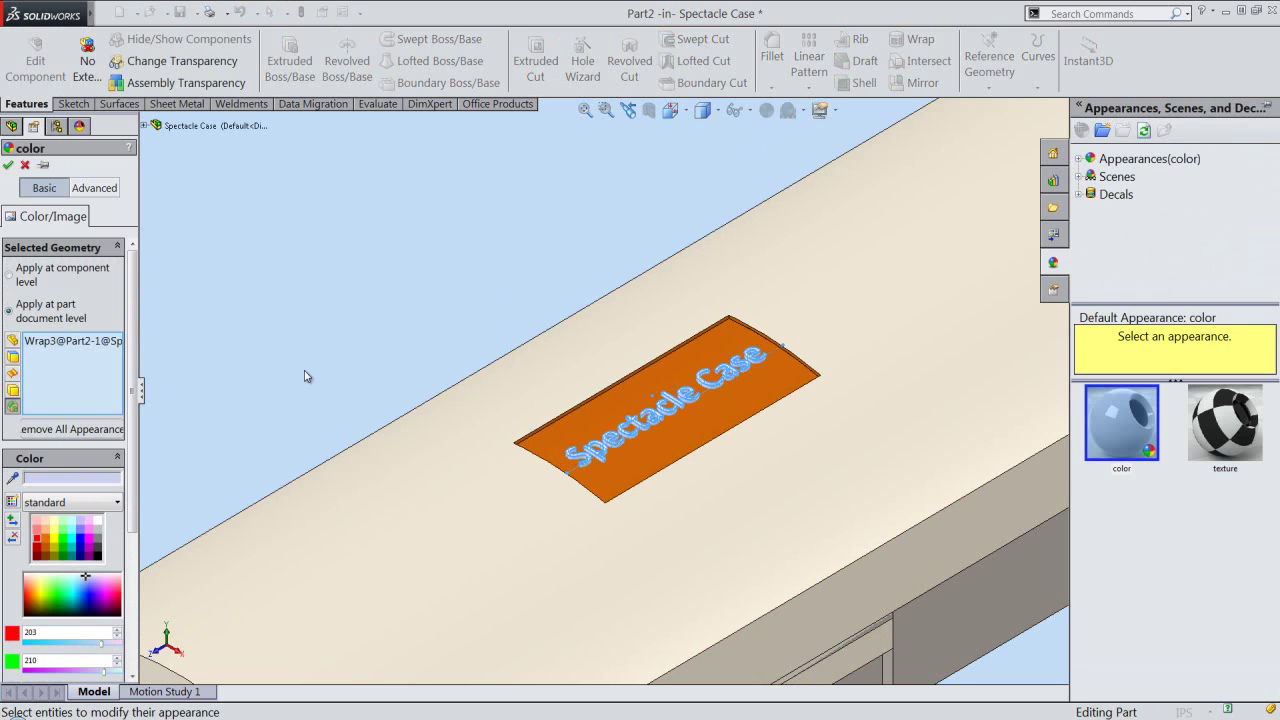
click(70, 540)
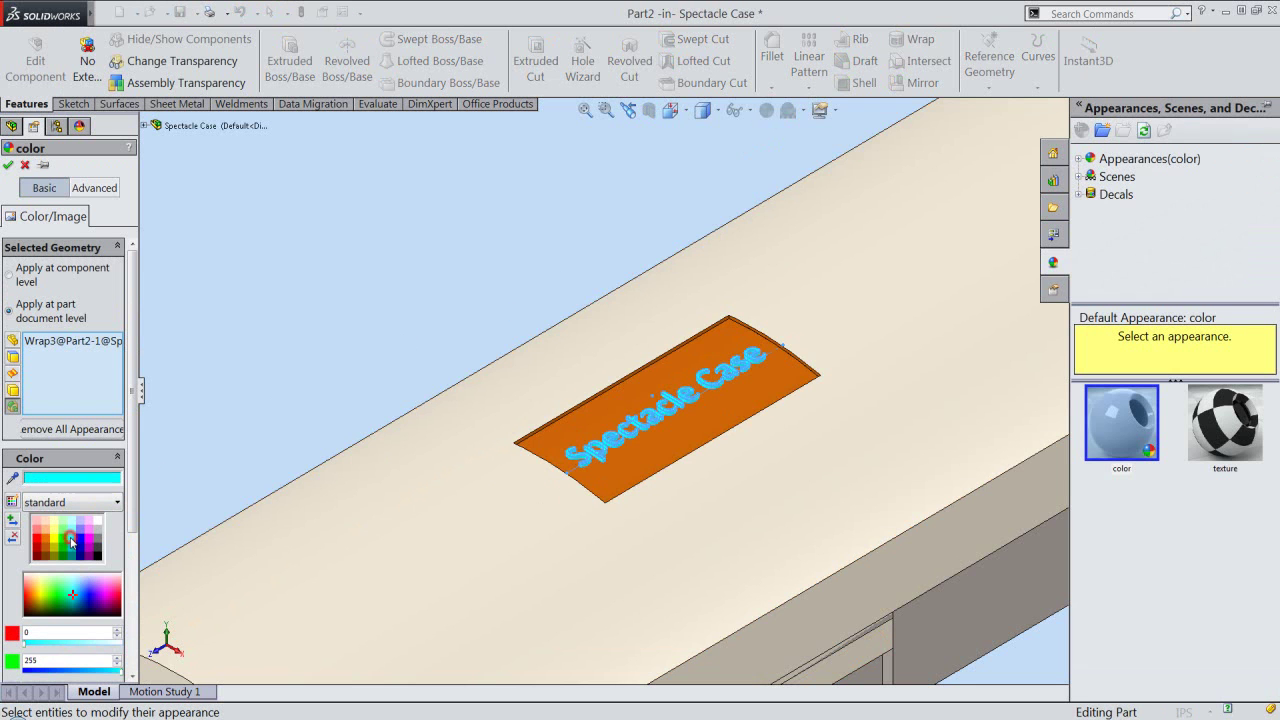
click(8, 167)
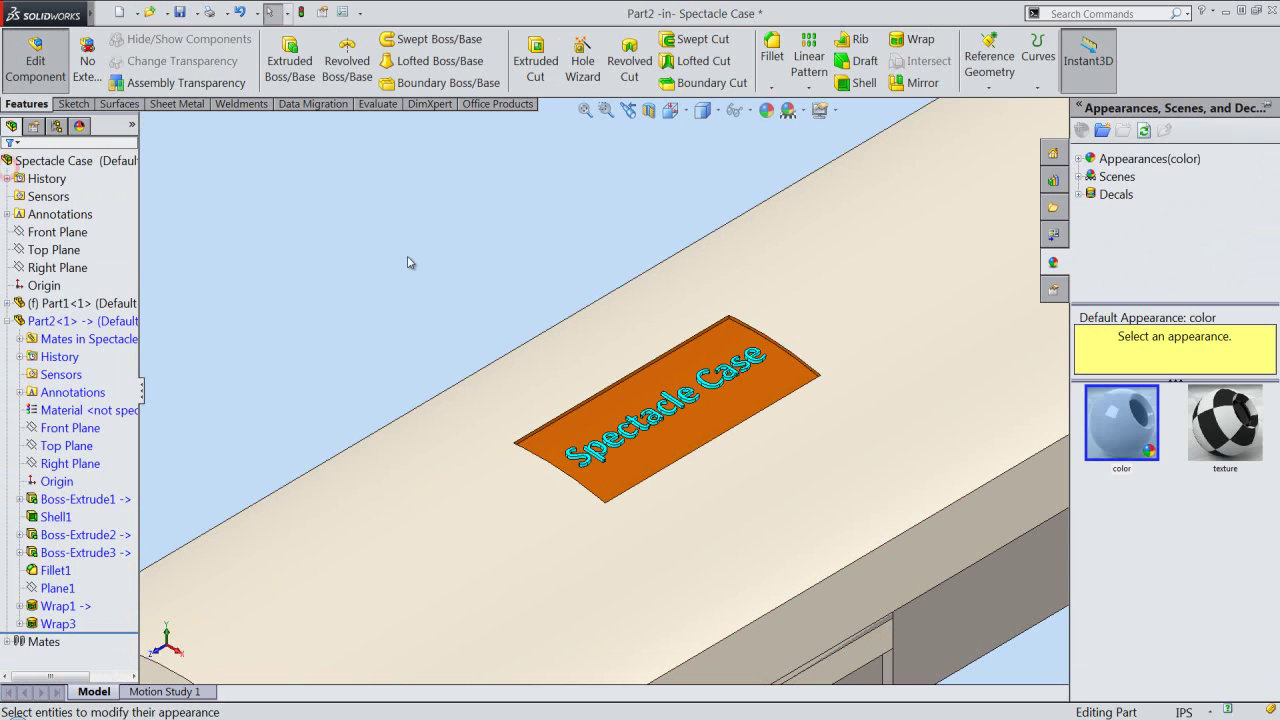
Zoom to fit, return to the assembly, collapse the tree, and Save All including Part2.SLDPRT
click(586, 112)
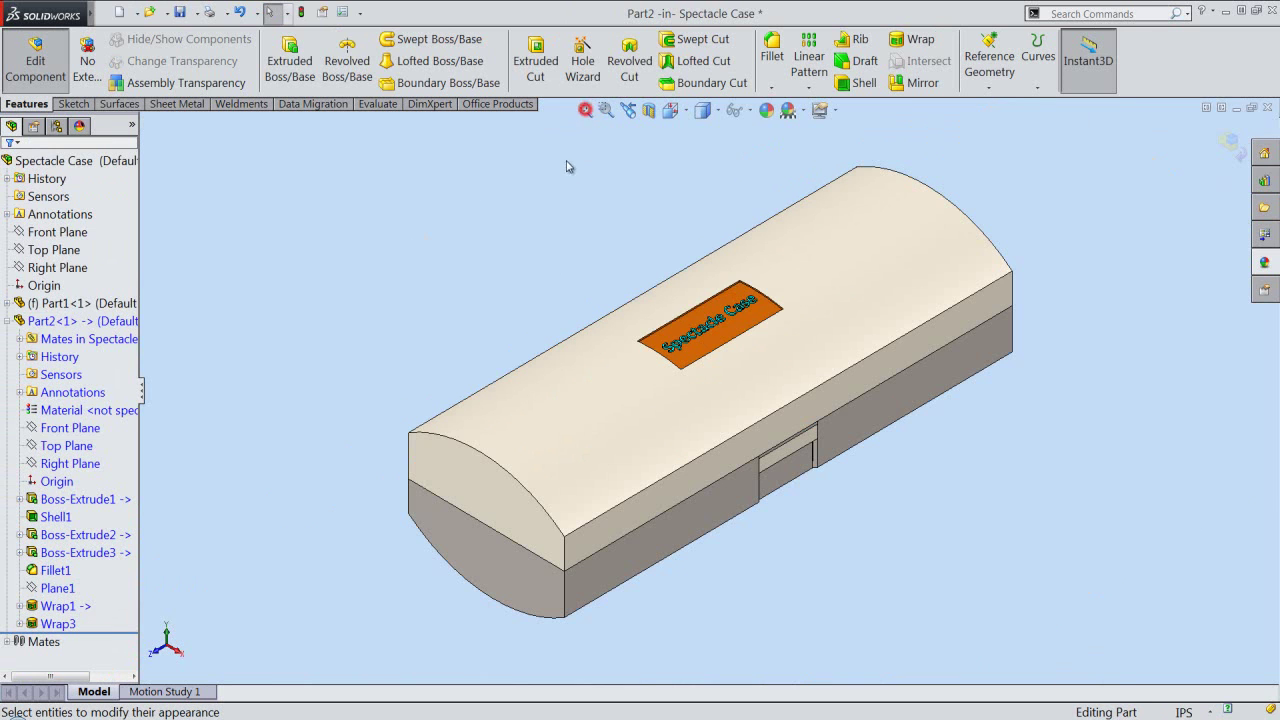
click(1228, 146)
right_click(126, 262)
click(150, 268)
click(180, 12)
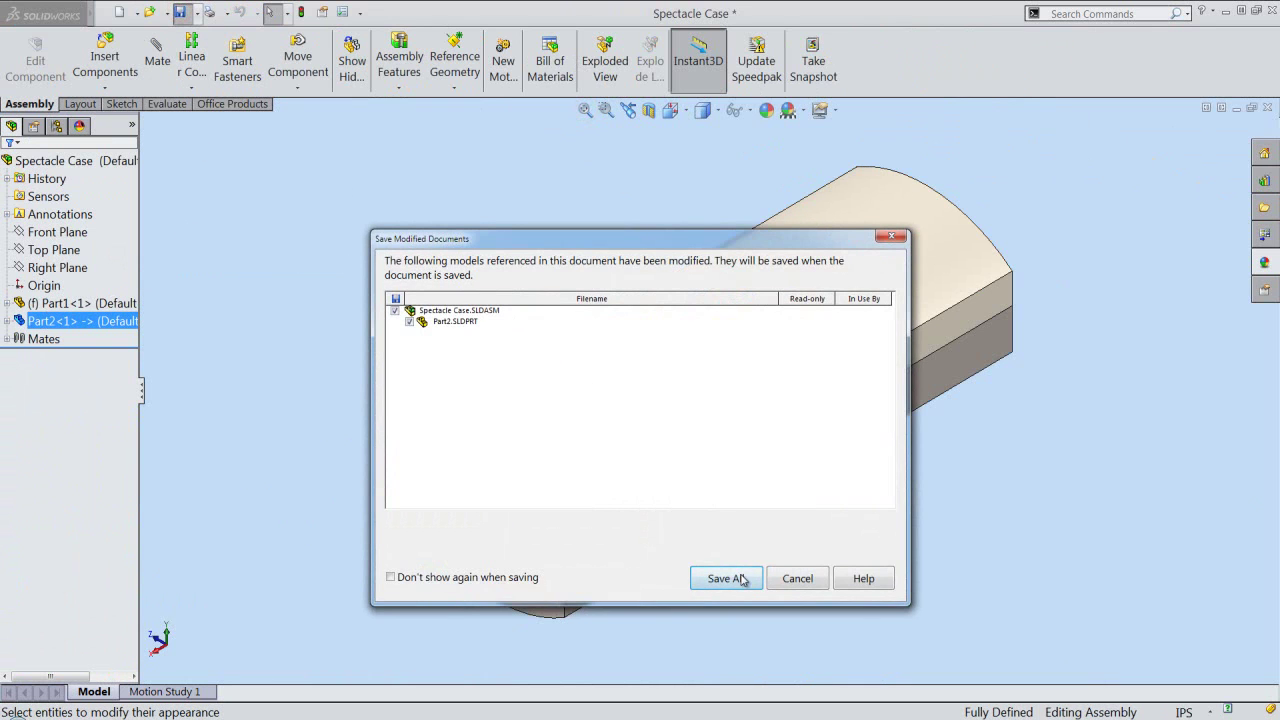
click(744, 581)
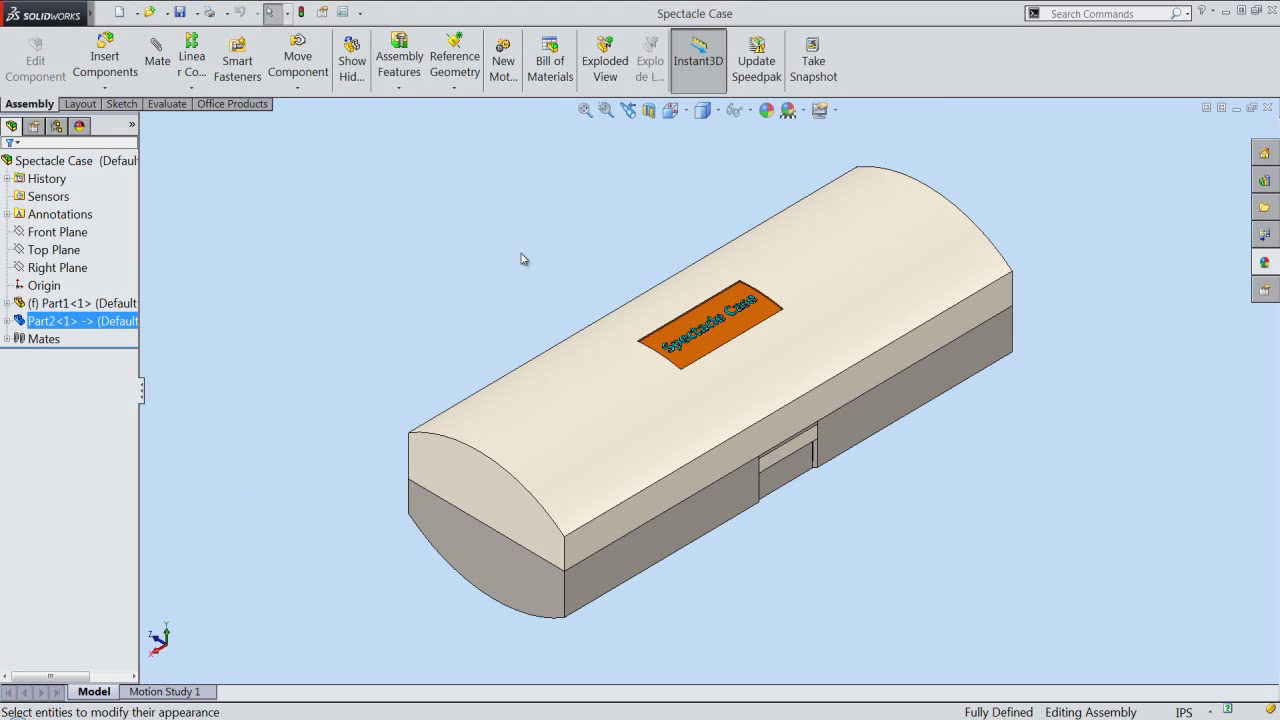
Switch to small toolbar icons and hide the Task Pane, Heads-Up toolbar and design tree
click(102, 161)
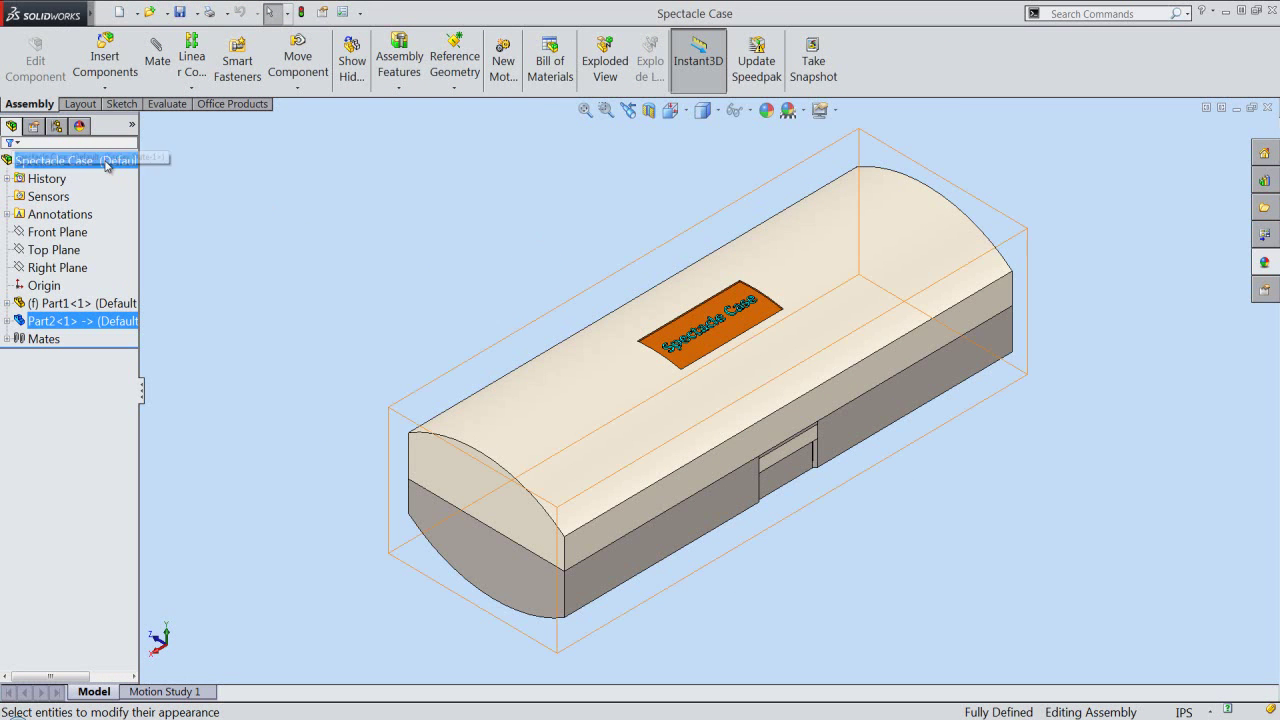
click(399, 231)
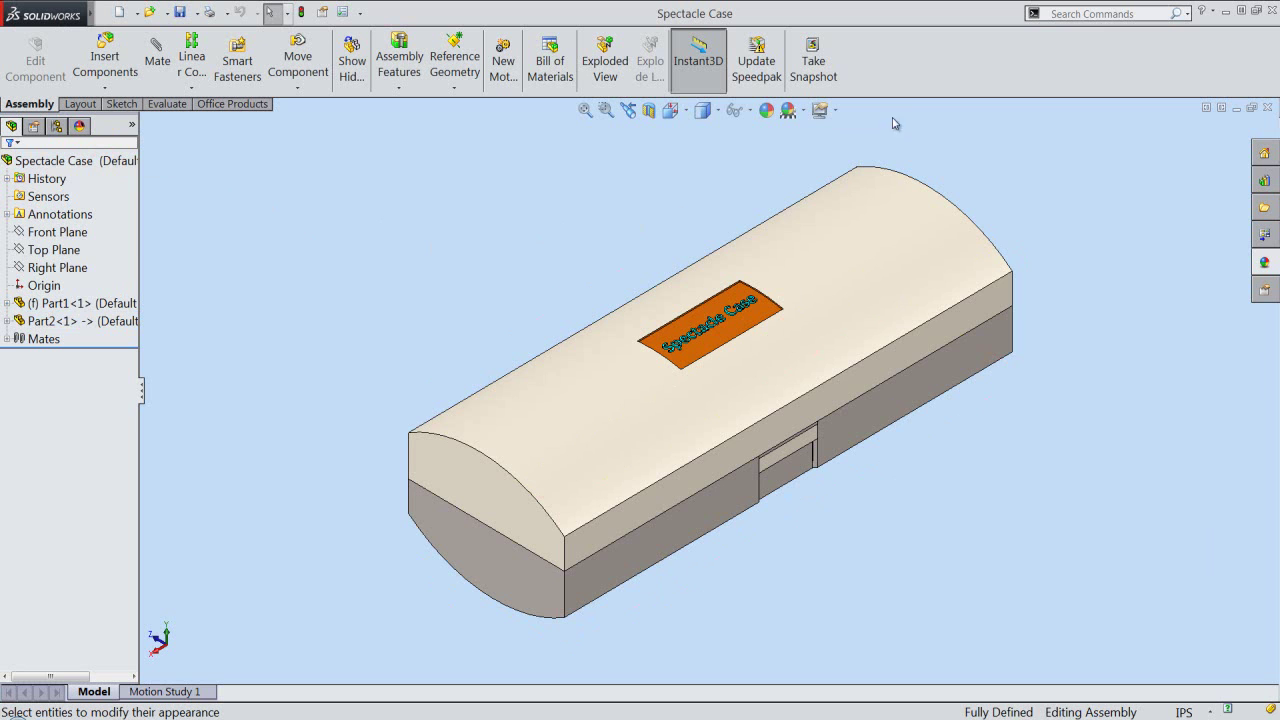
right_click(948, 64)
click(958, 46)
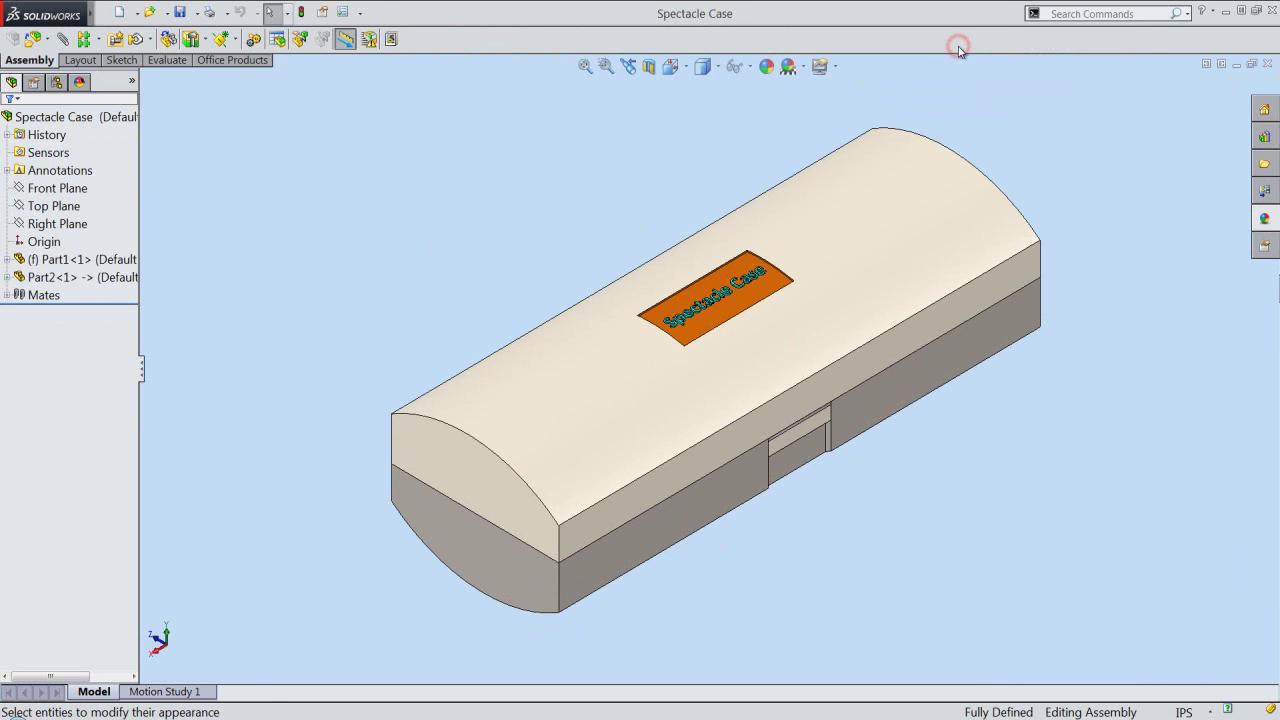
right_click(963, 42)
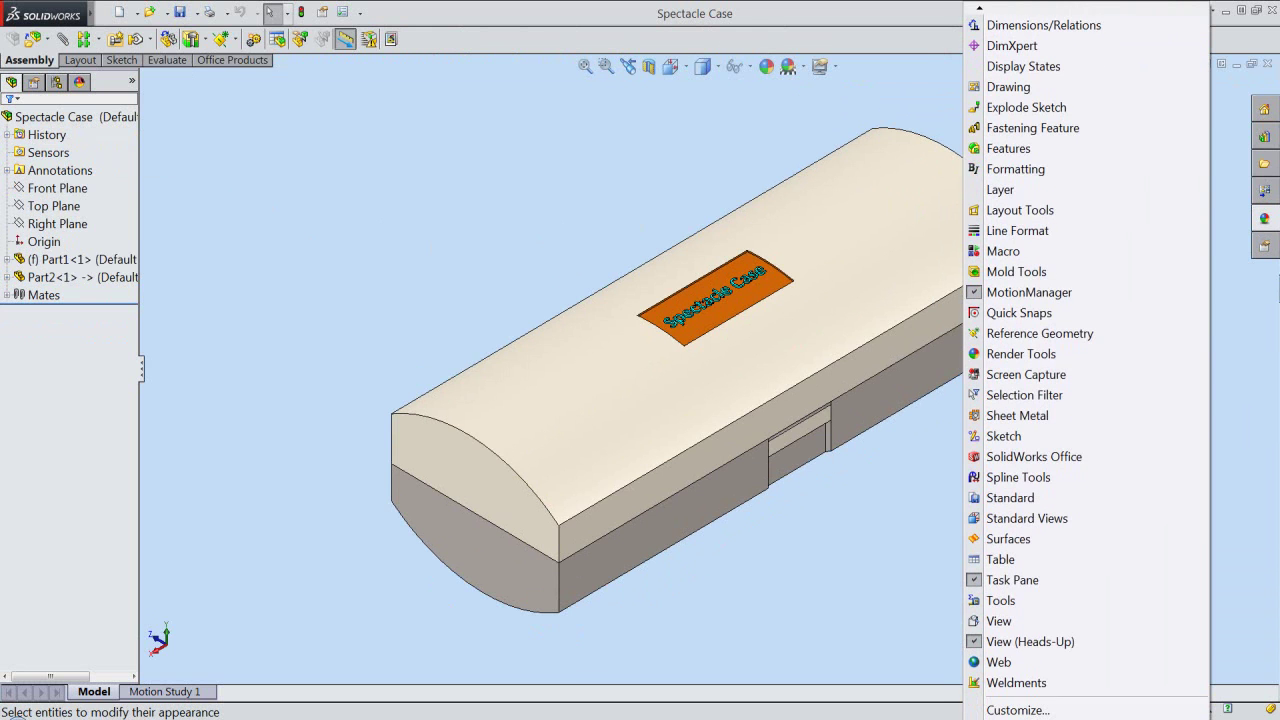
click(977, 580)
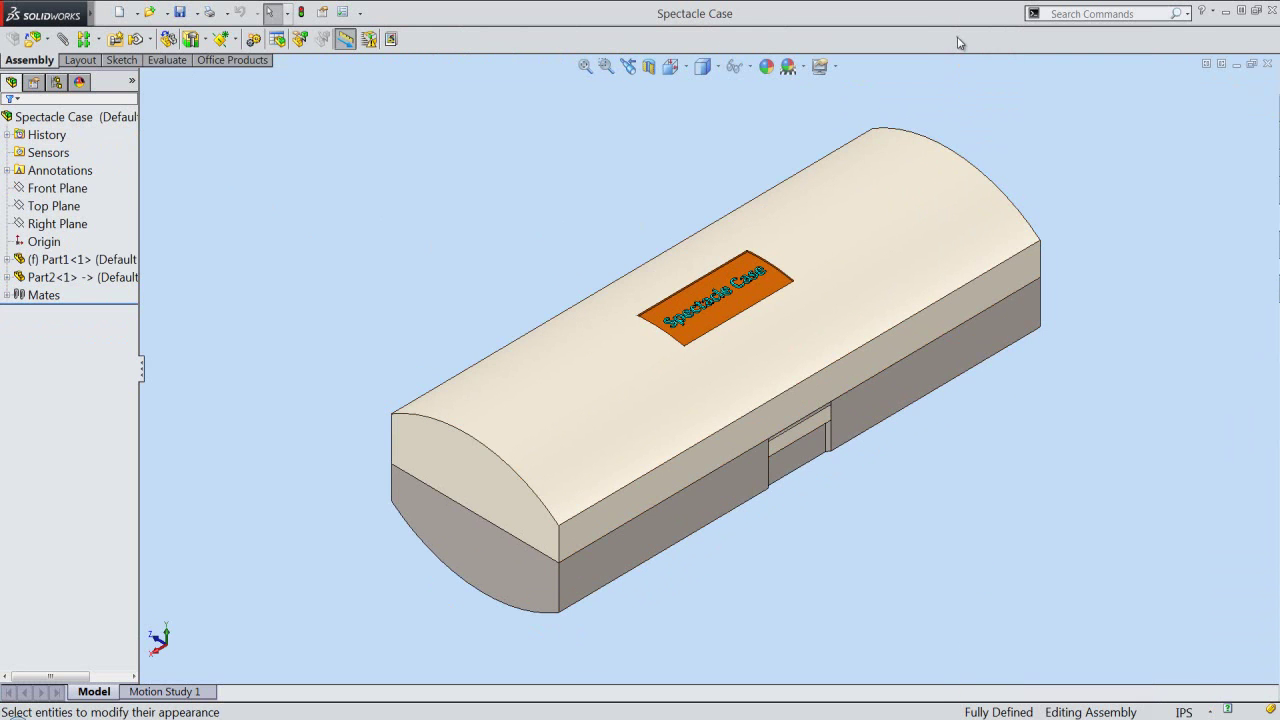
right_click(958, 42)
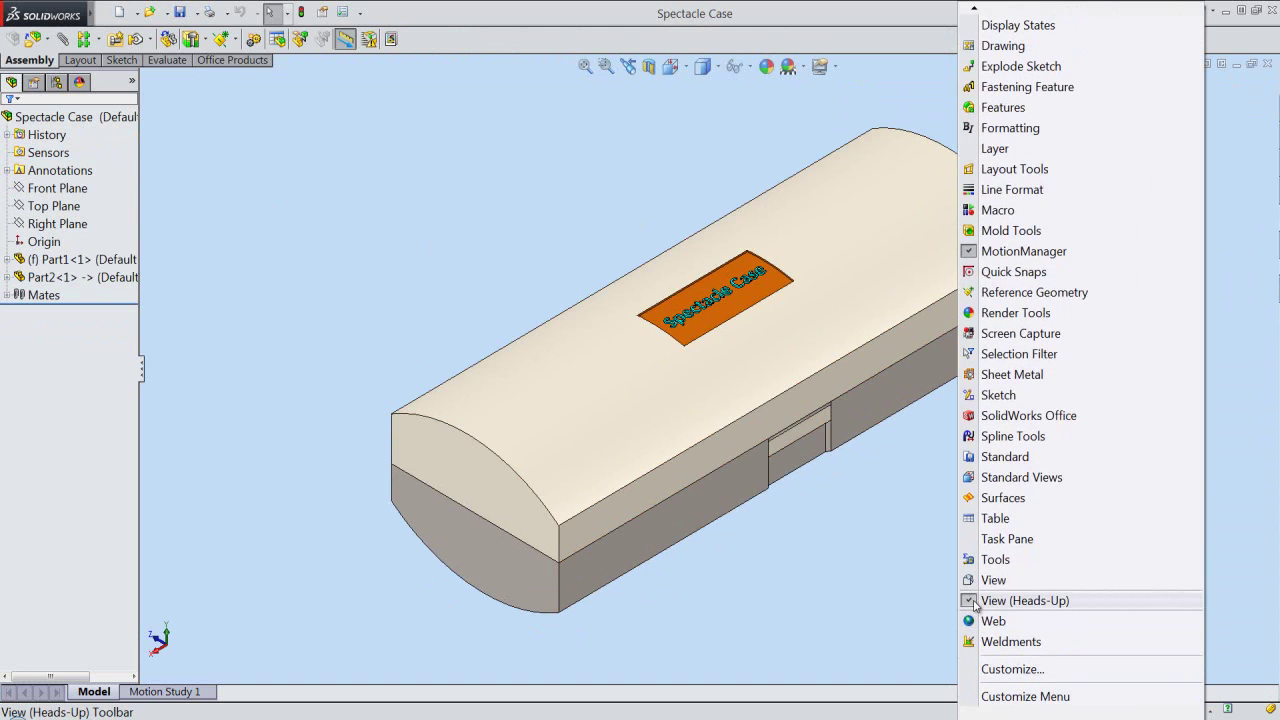
click(975, 601)
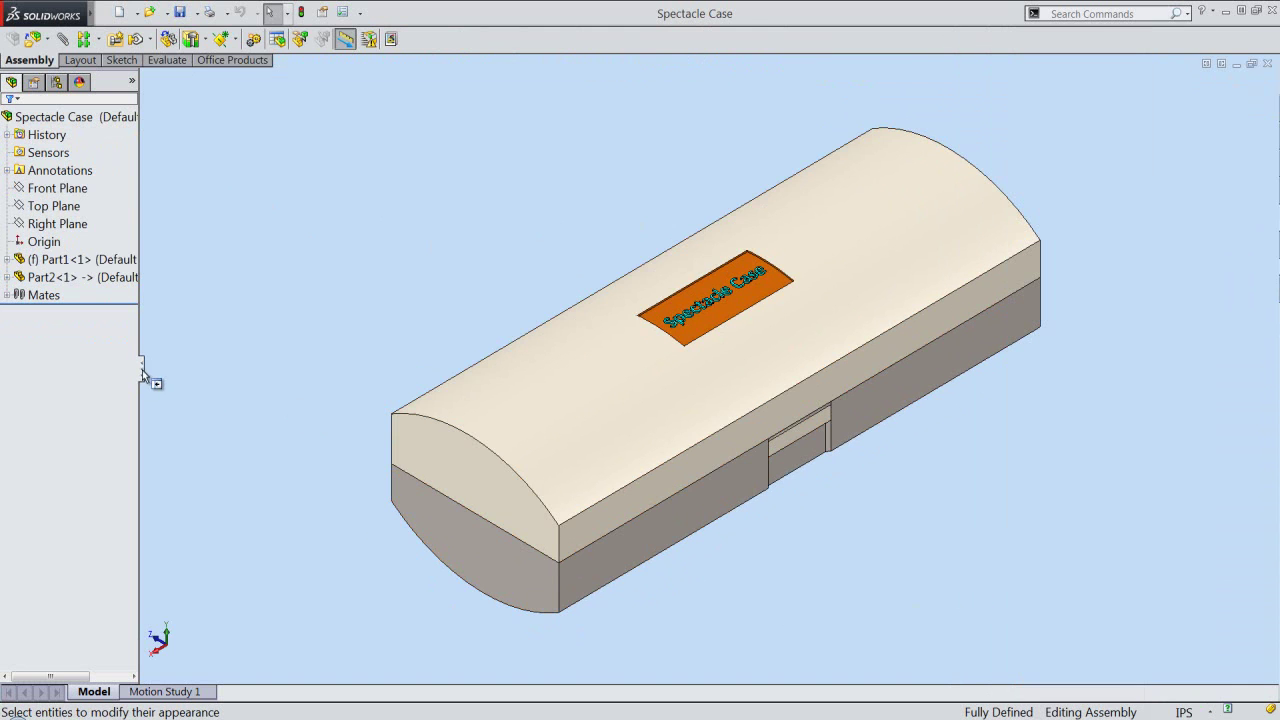
click(142, 370)
Zoom in and pan slightly to frame the spectacle case
right_click(595, 211)
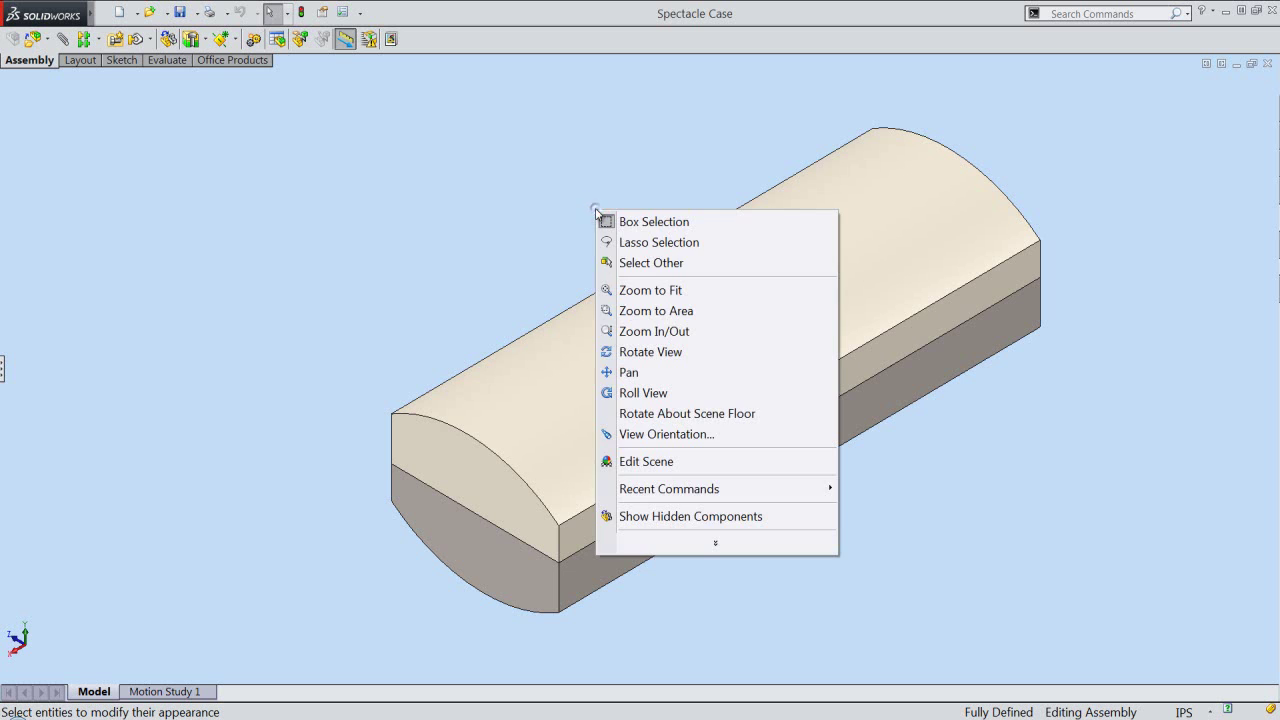
click(652, 330)
drag(709, 406, 718, 400)
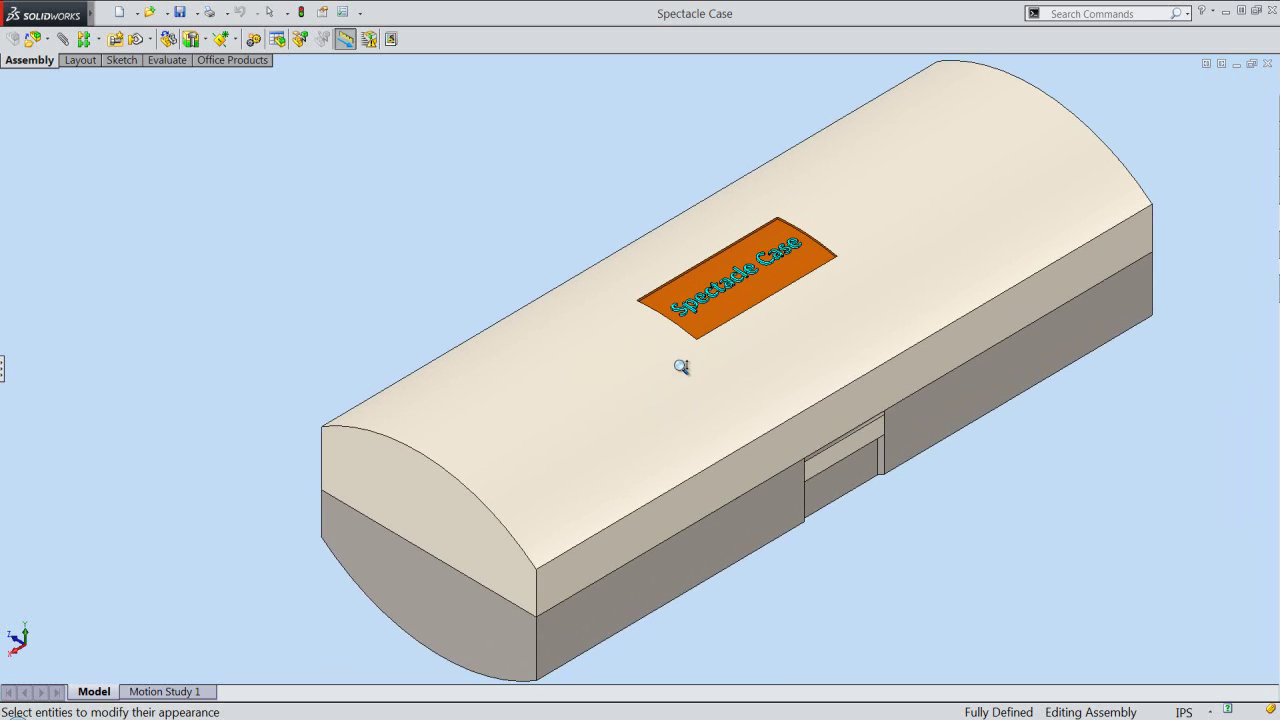
right_click(681, 367)
click(697, 483)
drag(697, 483, 655, 478)
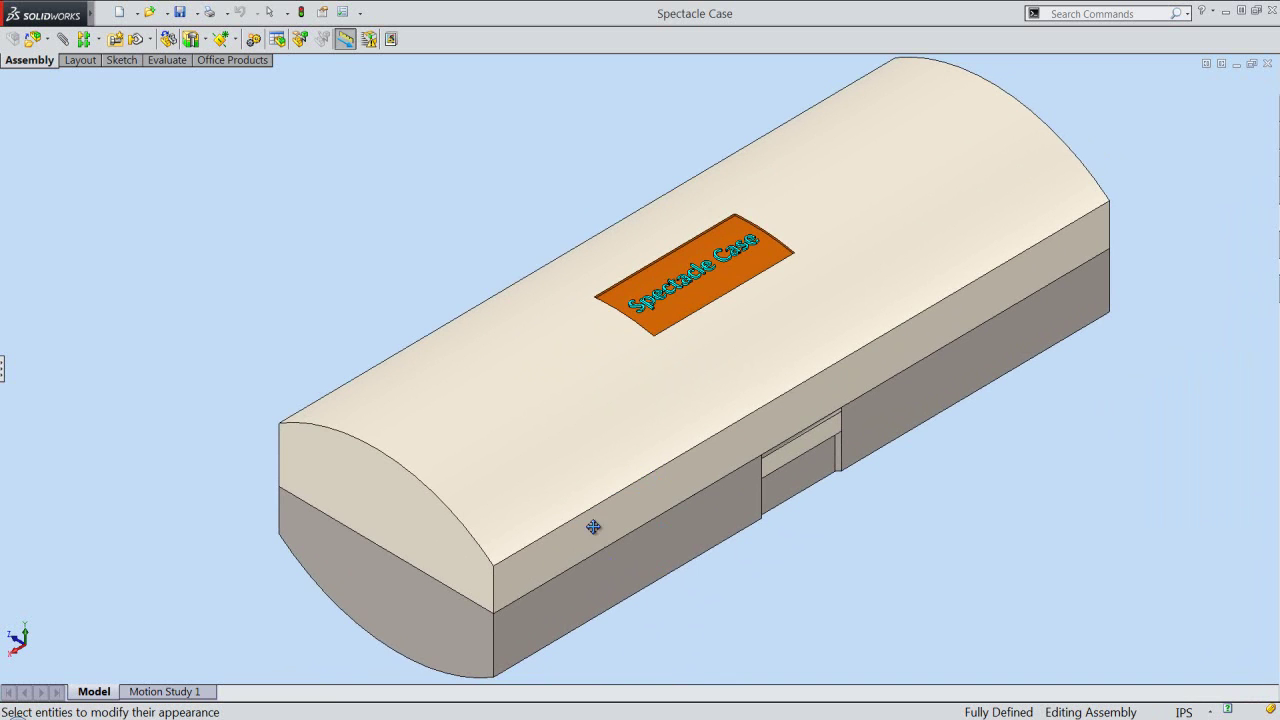
right_click(511, 178)
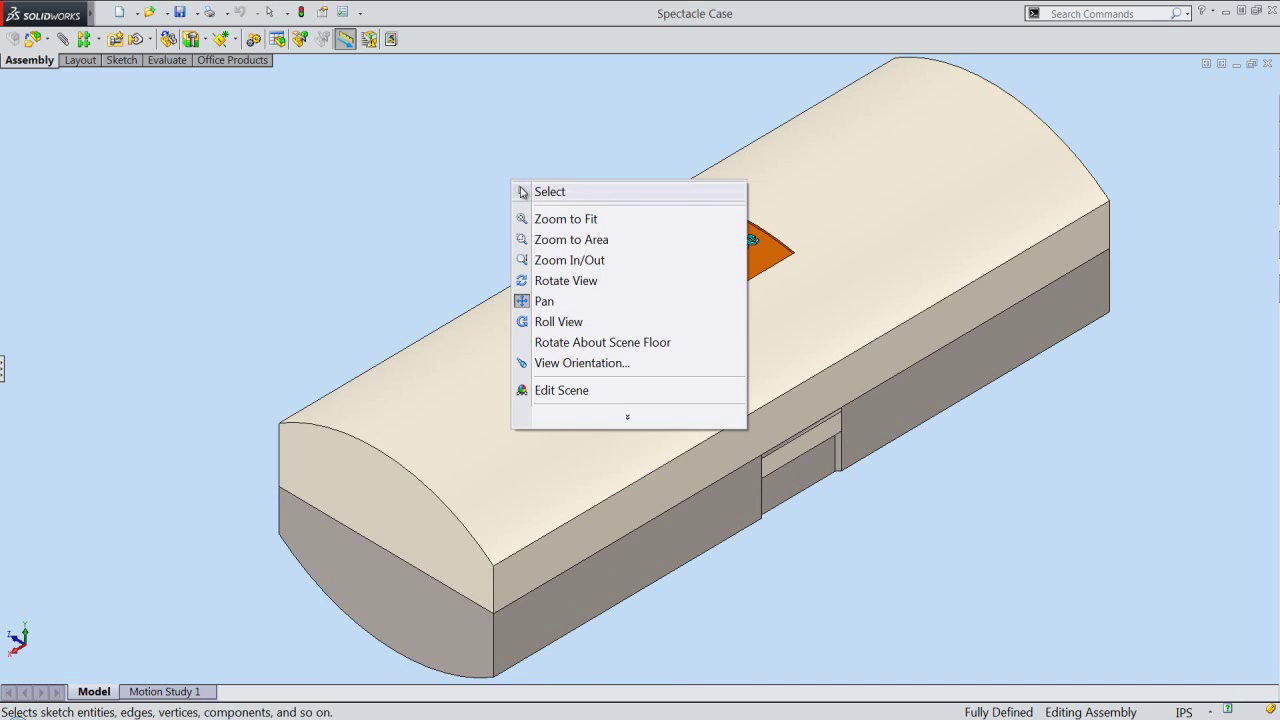
click(535, 192)
Restore large buttons, Task Pane, Heads-Up toolbar and design tree, then rebuild and save
right_click(724, 40)
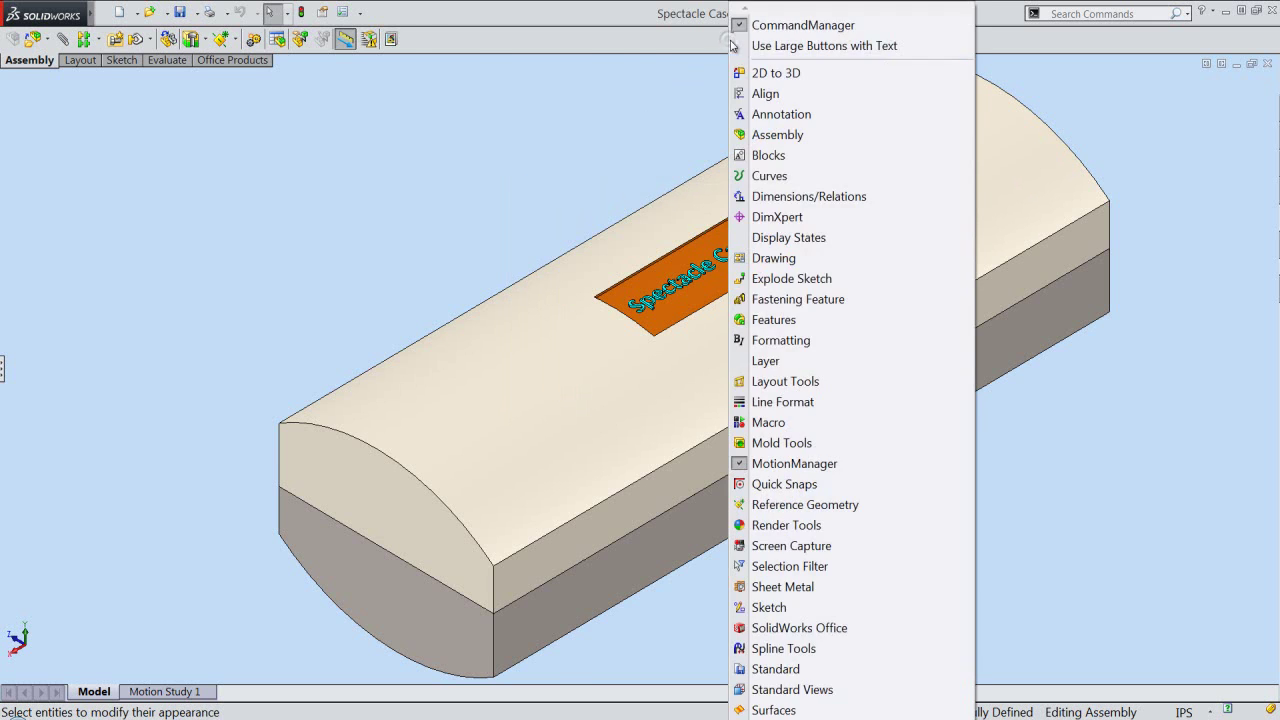
click(738, 45)
right_click(930, 60)
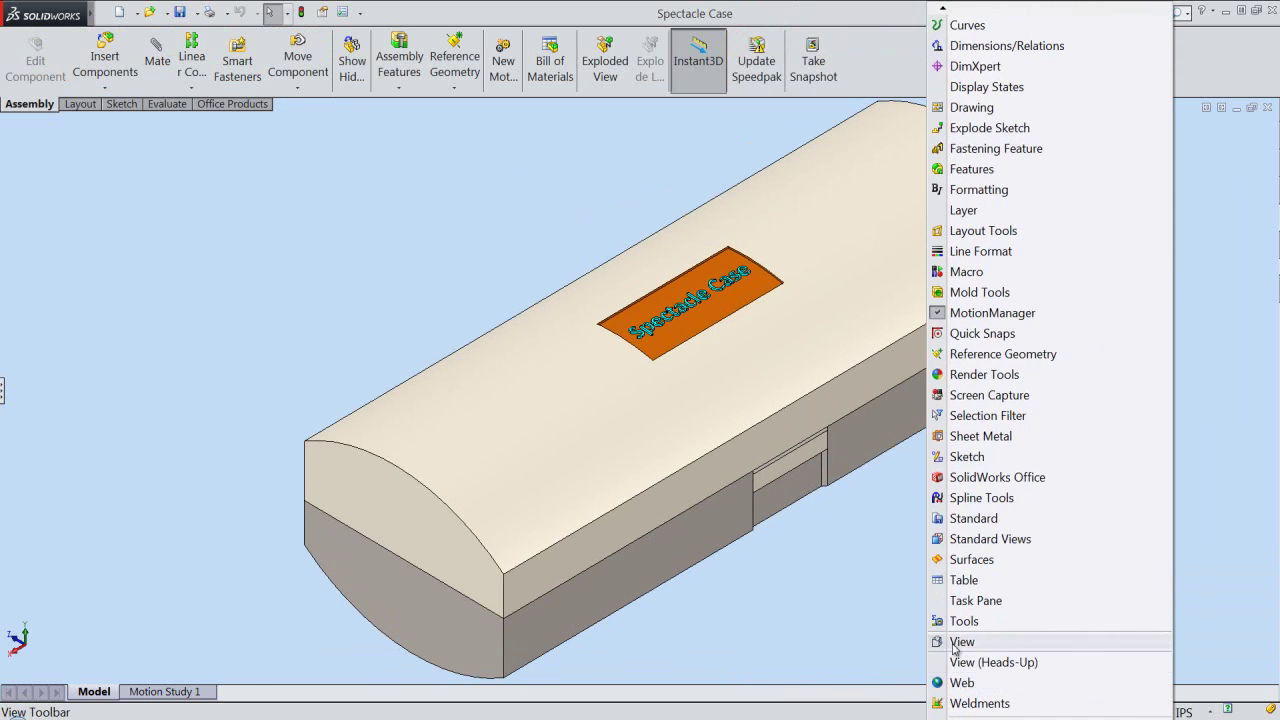
click(957, 603)
right_click(955, 62)
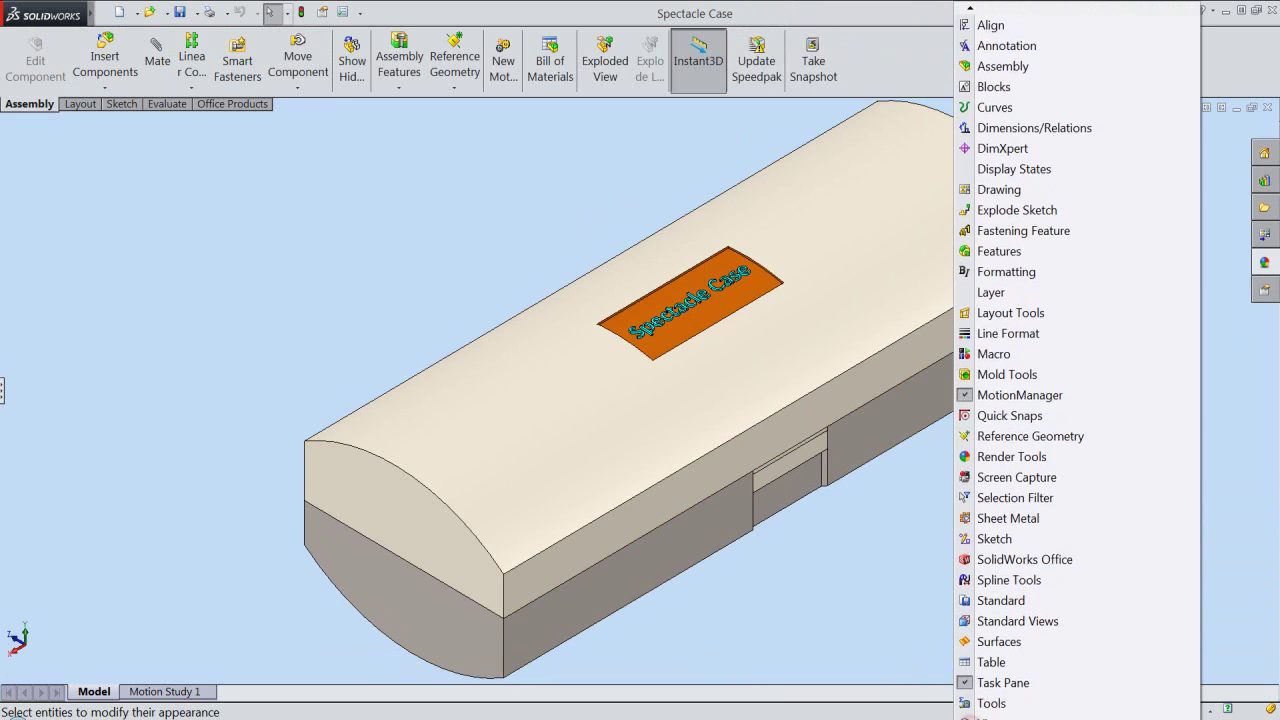
click(985, 643)
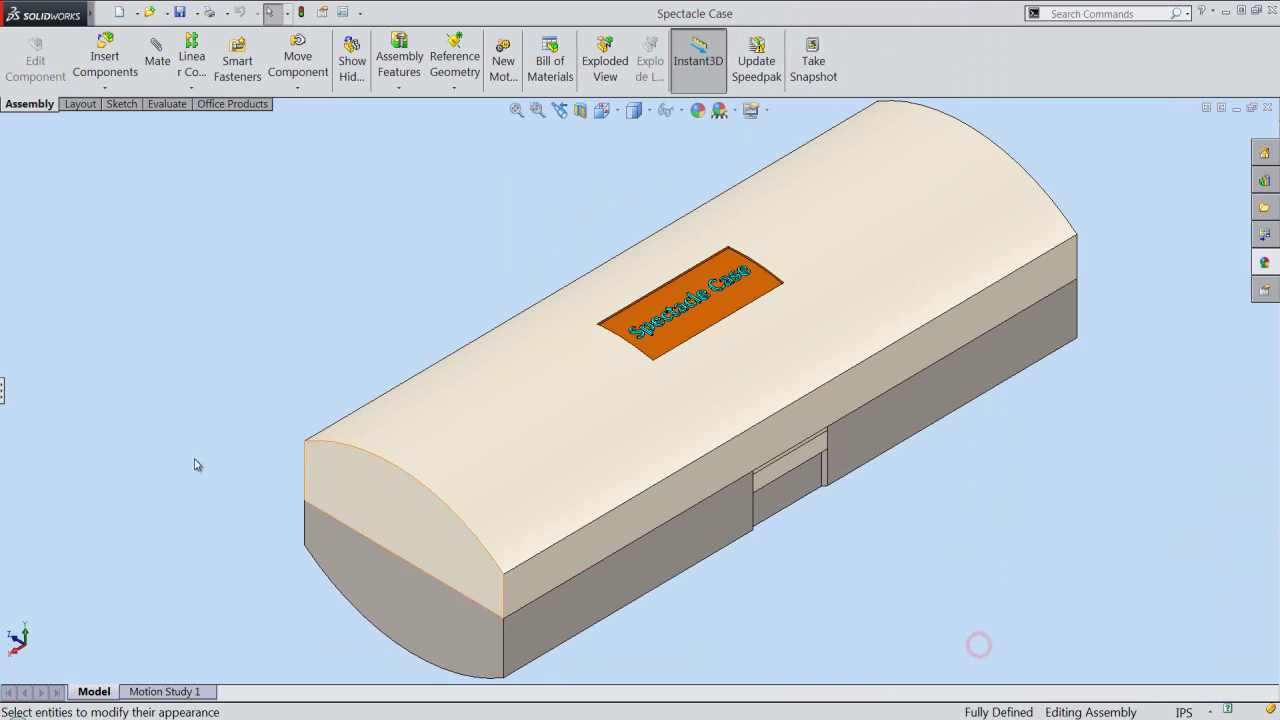
click(3, 391)
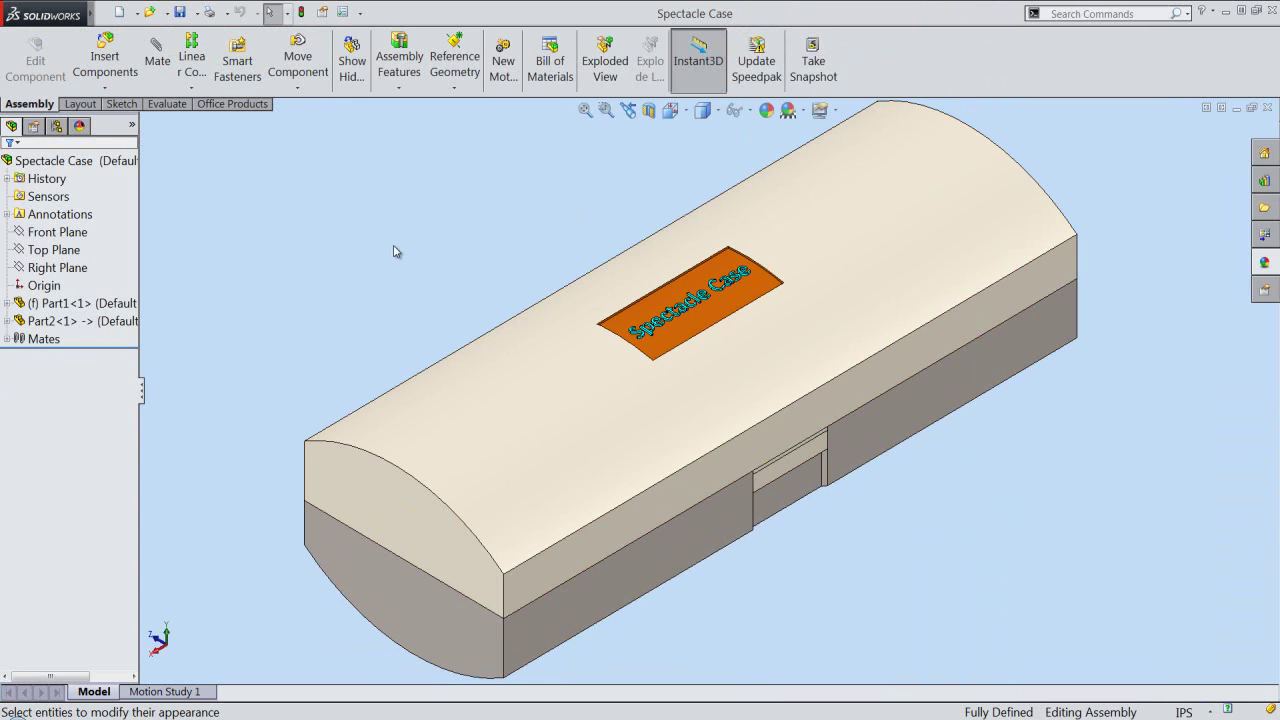
click(179, 12)
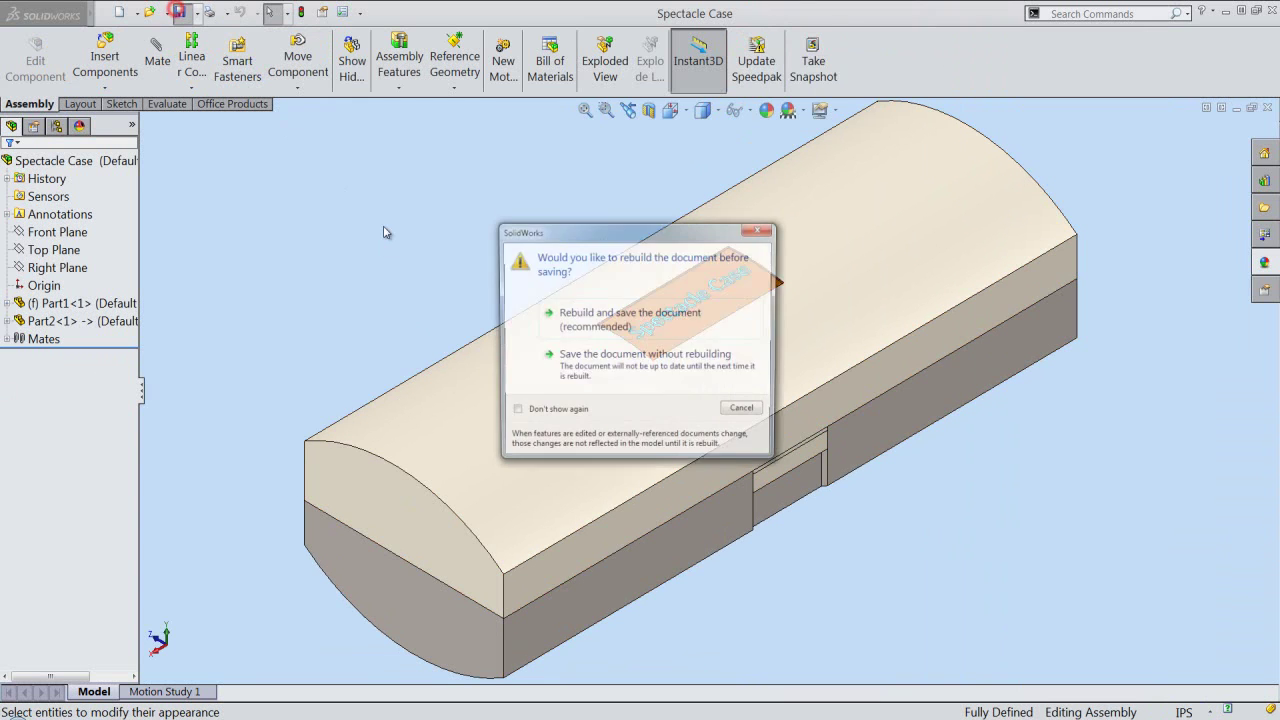
click(567, 314)
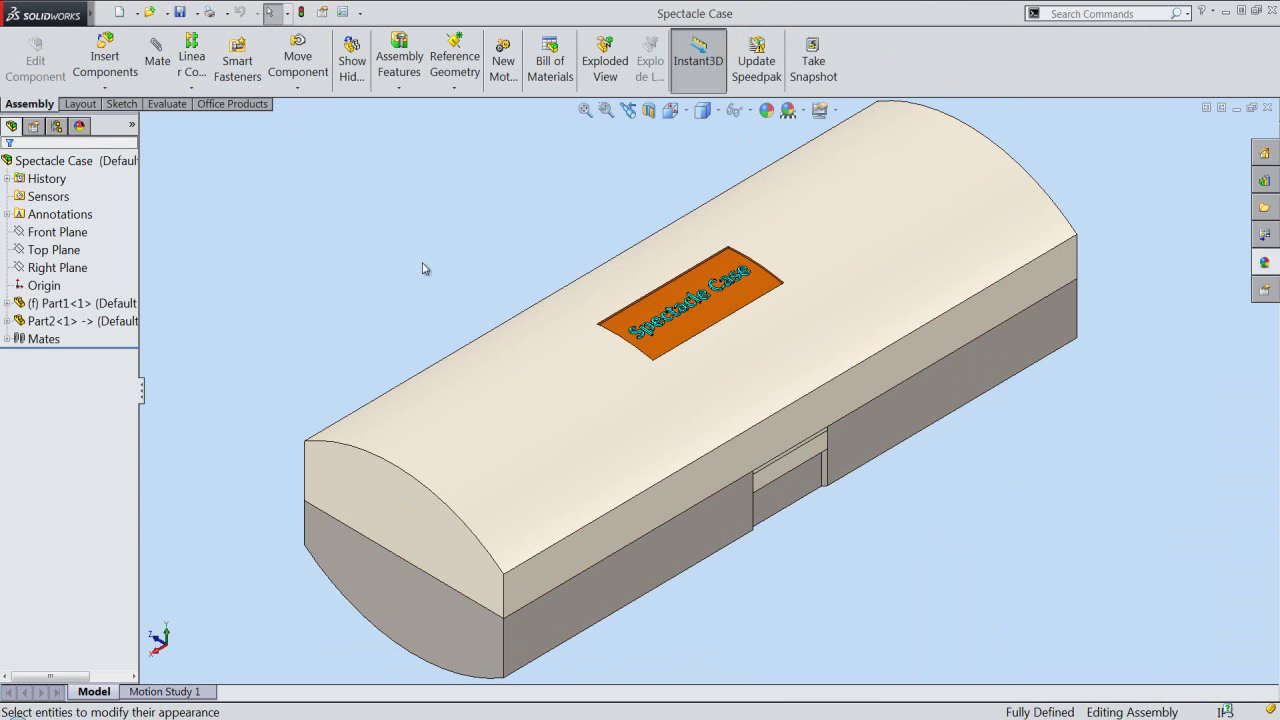